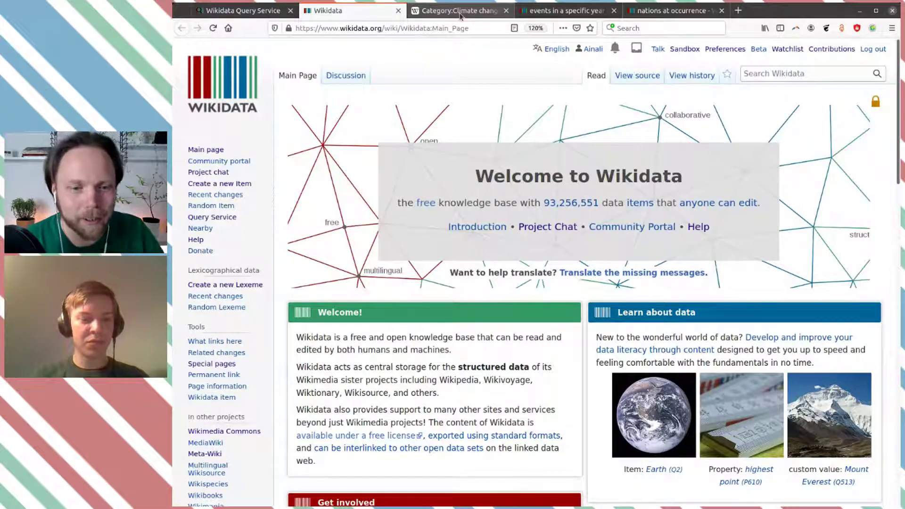
Step: From Wikipedia's Climate change category, go to the appearance preferences and open the custom JavaScript page shared by all skins
click(461, 11)
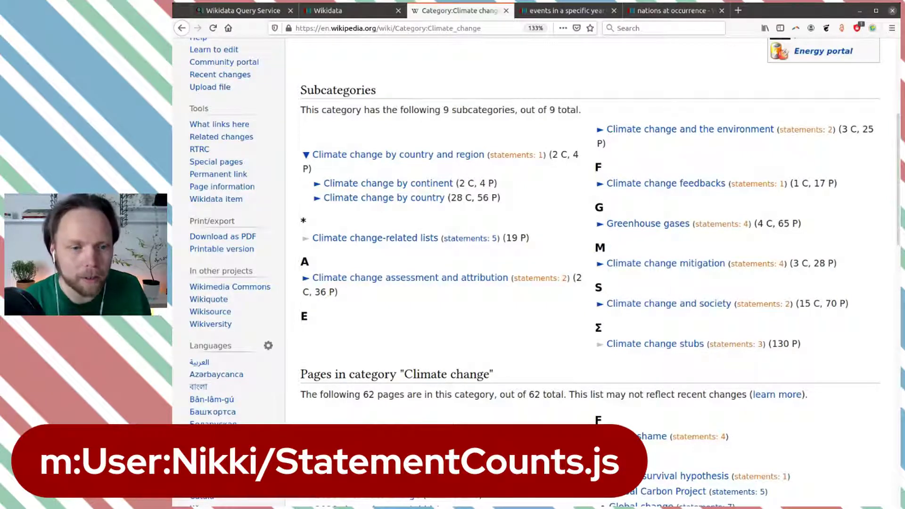
scroll(474, 69, up, 5)
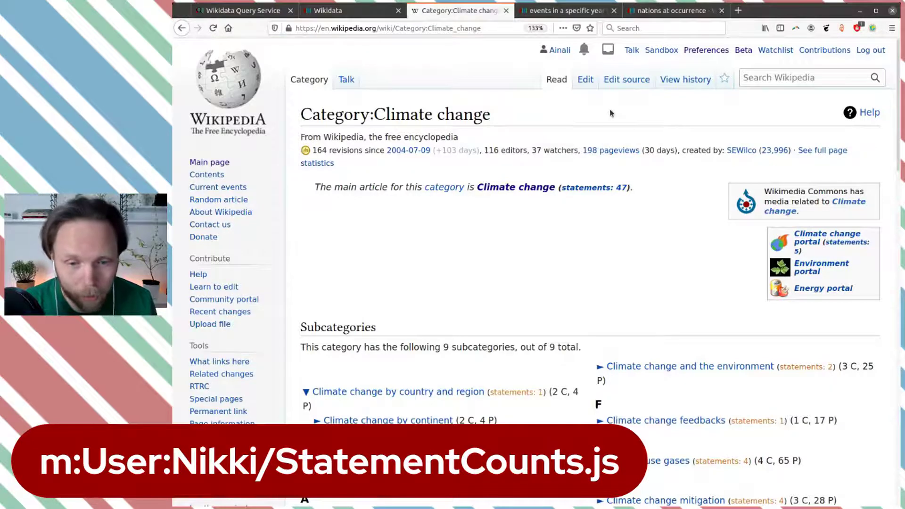
click(720, 52)
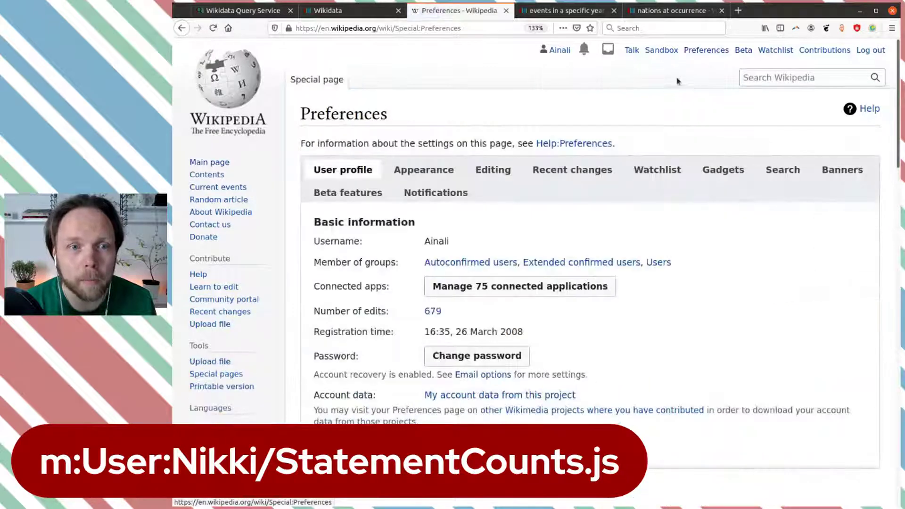
click(423, 170)
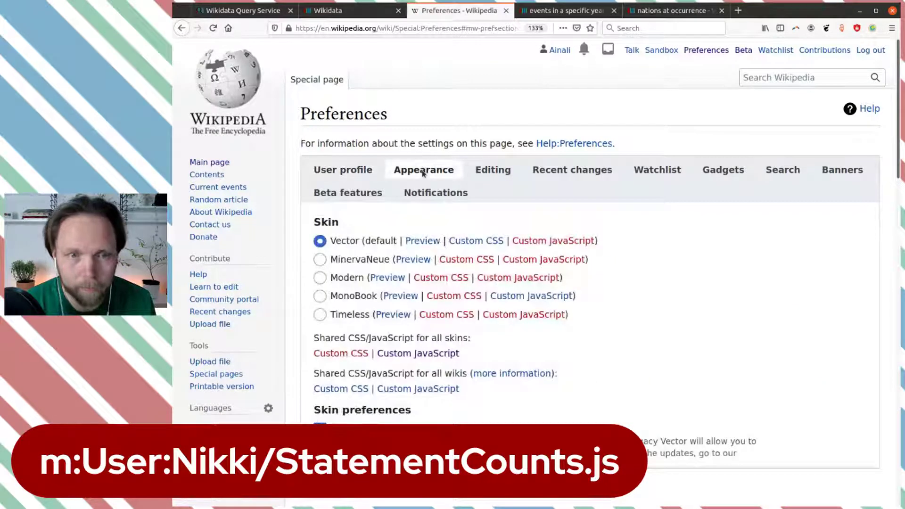
scroll(424, 184, down, 5)
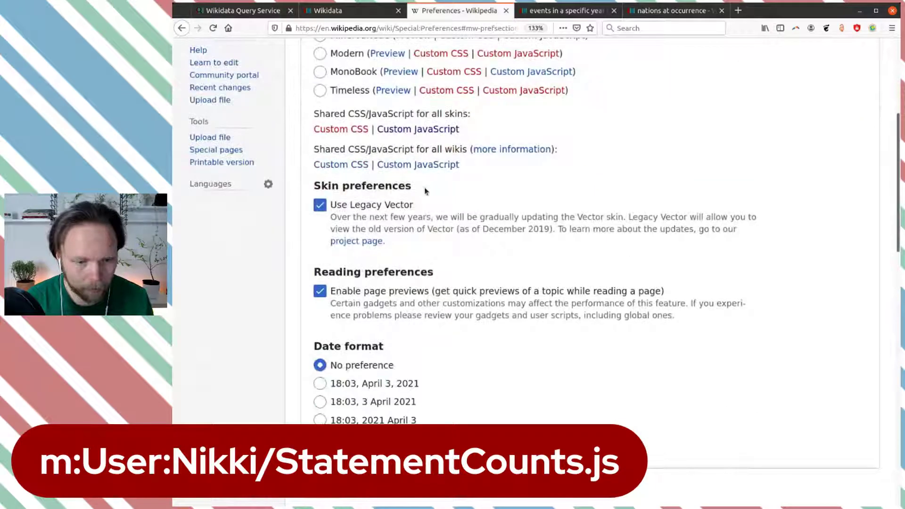
scroll(426, 191, up, 5)
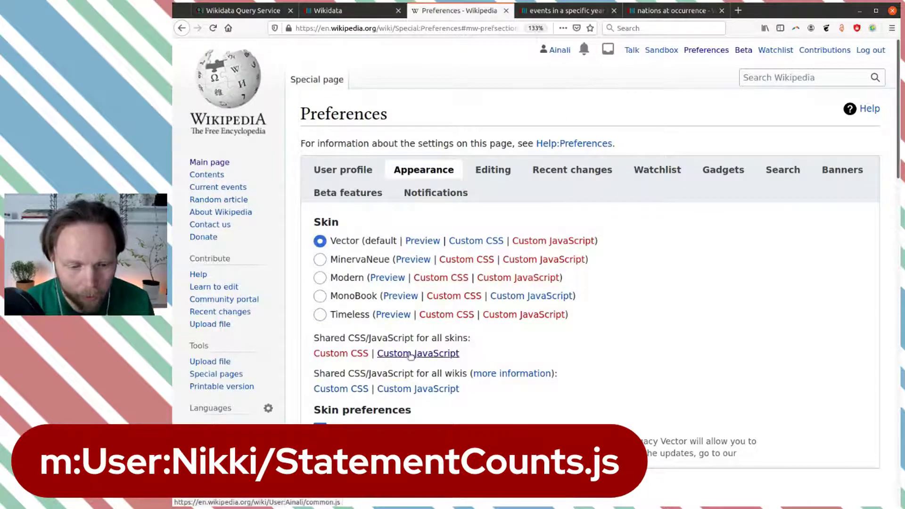
click(456, 359)
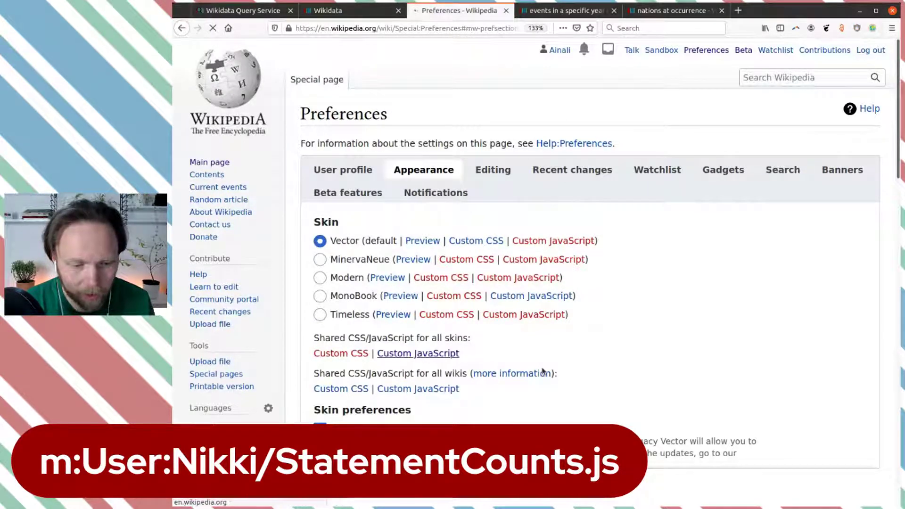
Step: Find and highlight the mw.loader.load line for StatementCounts.js at the end of the custom JavaScript page
scroll(561, 343, down, 3)
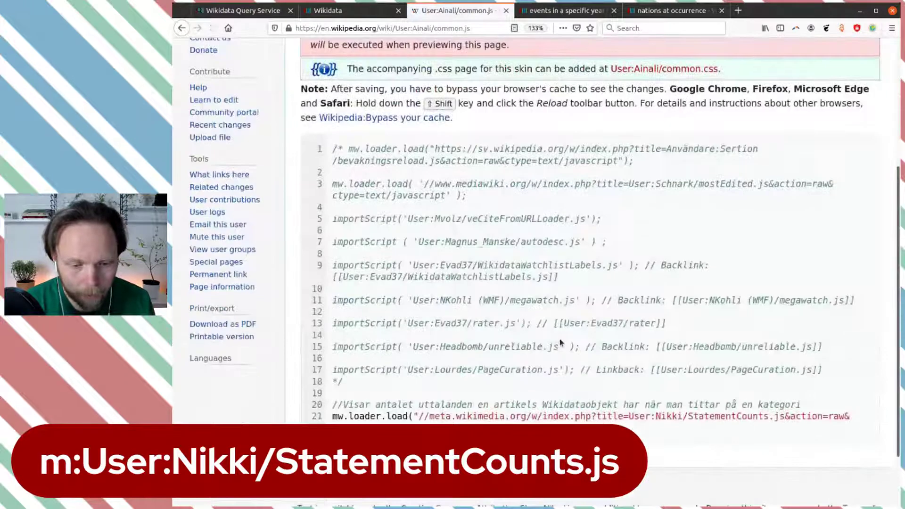
drag(461, 365, 336, 353)
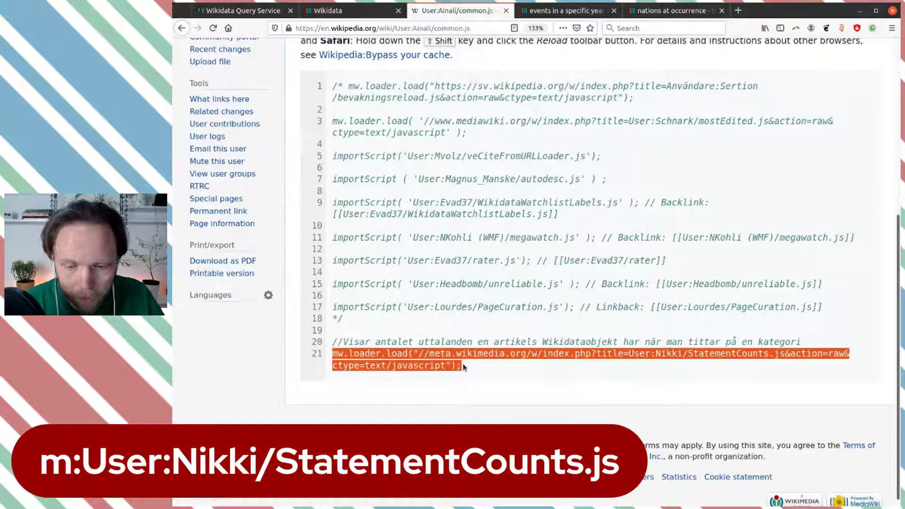
click(490, 371)
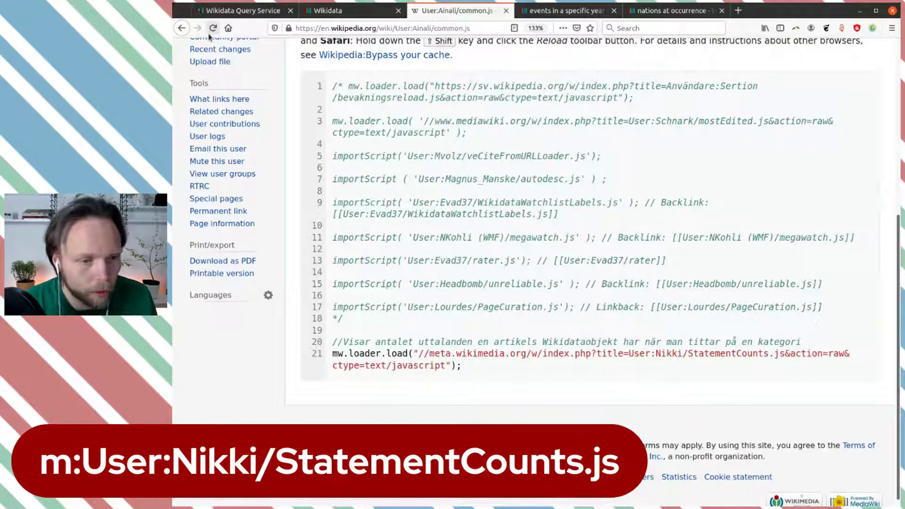
Step: Return to the Climate change category and examine the statement counts of its pages, including the preview for 2020 in climate change
click(188, 29)
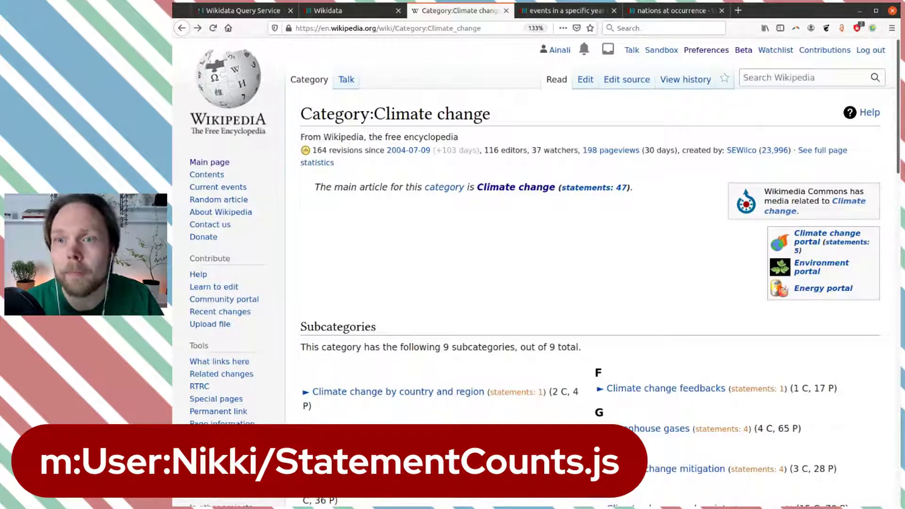
scroll(658, 255, down, 10)
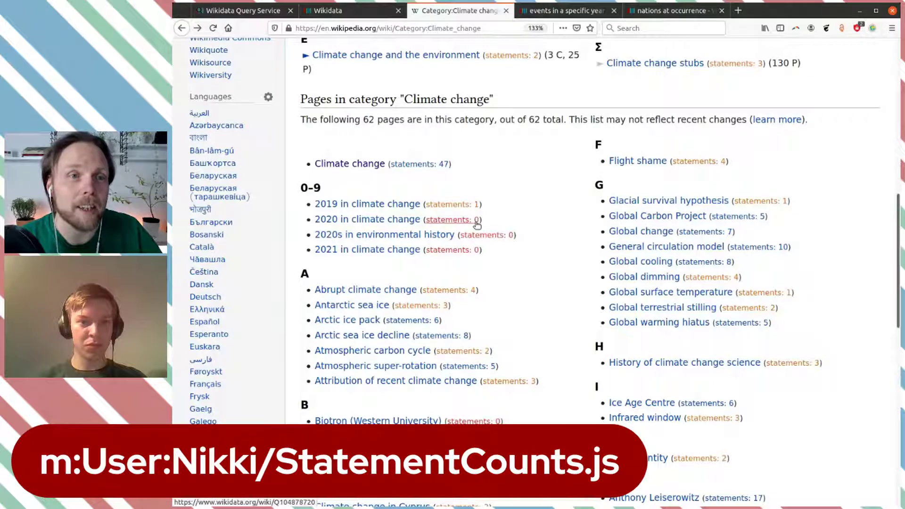
mouse_move(384, 222)
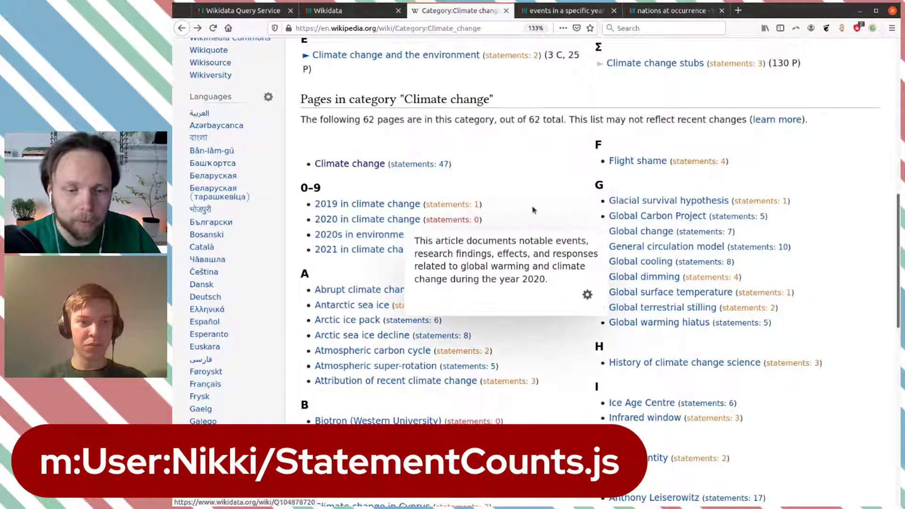
scroll(540, 196, down, 1)
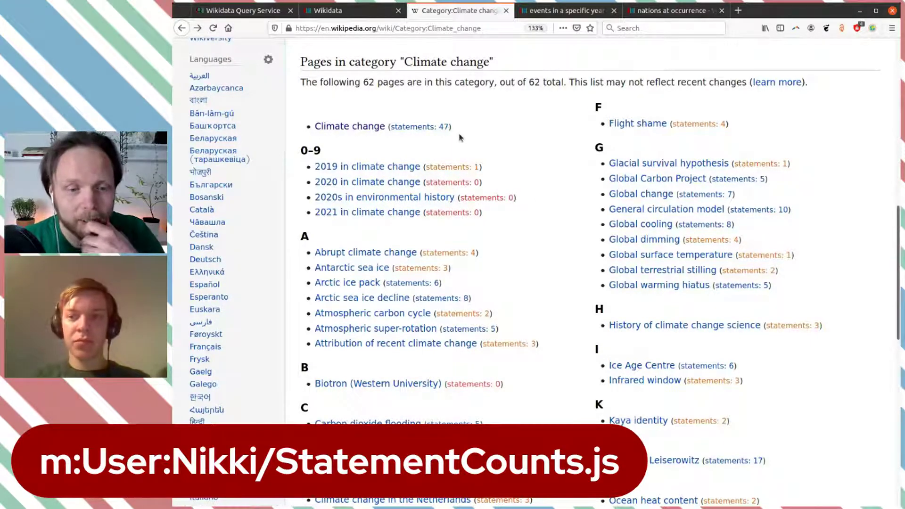
mouse_move(382, 185)
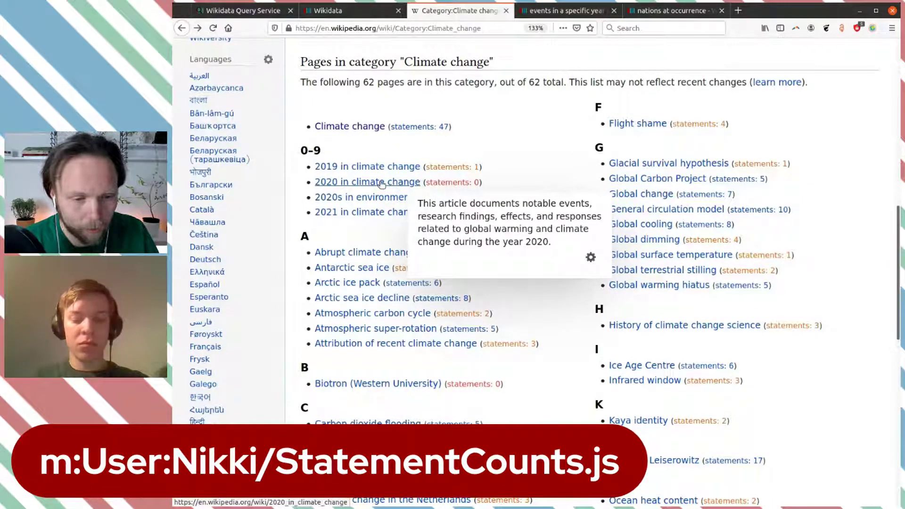
Step: Open the Wikidata items for 2020 in climate change and 2019 in climate change from their statement counts in the category
click(455, 186)
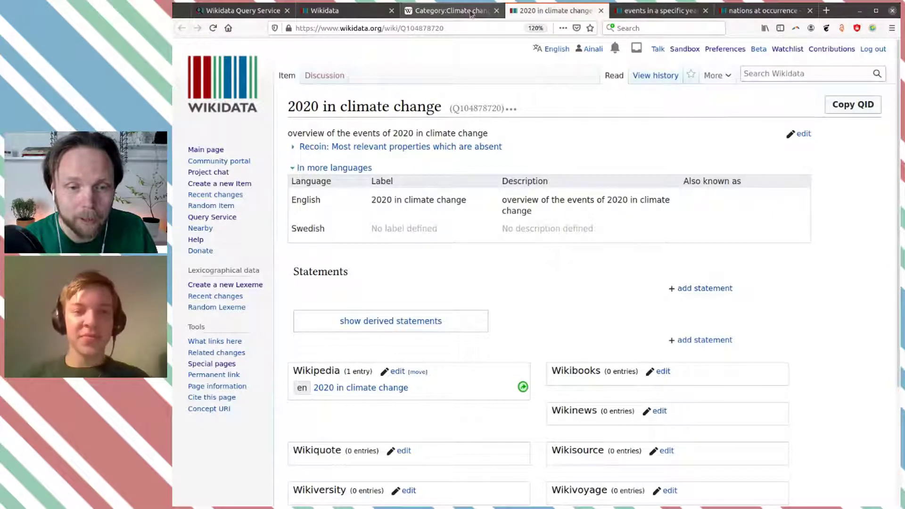
click(450, 10)
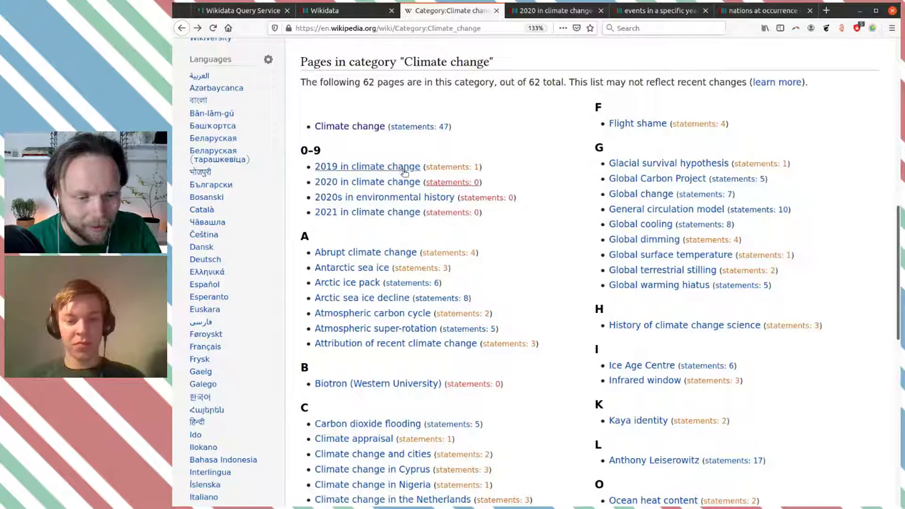
middle_click(465, 168)
key(ctrl+Tab)
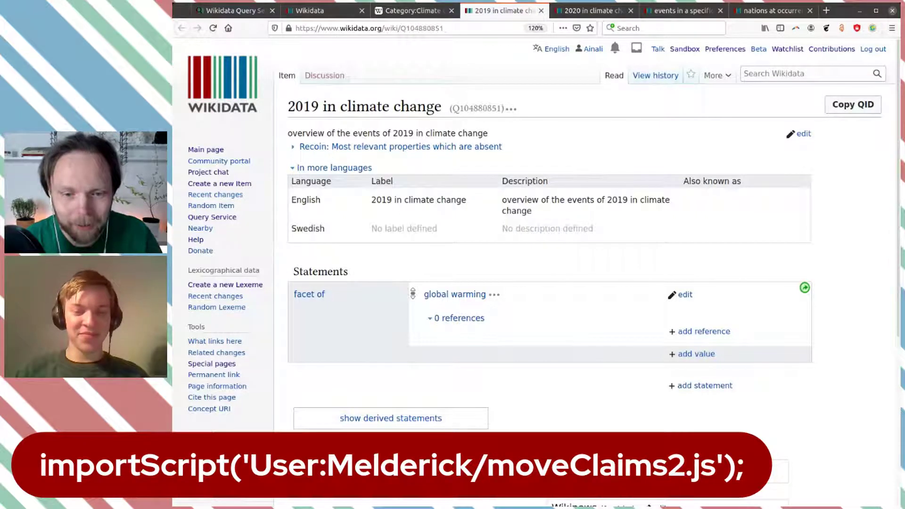
Step: Copy the QID of the 2020 in climate change item
click(587, 10)
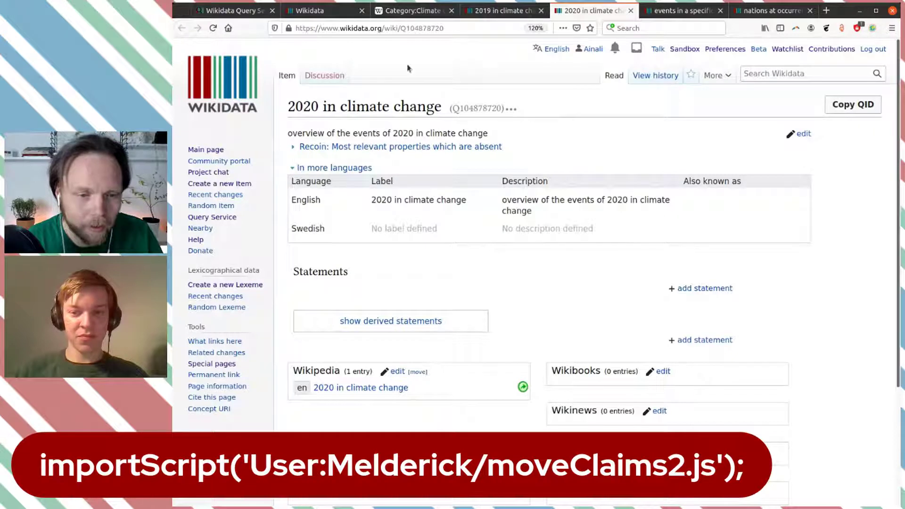
double_click(472, 106)
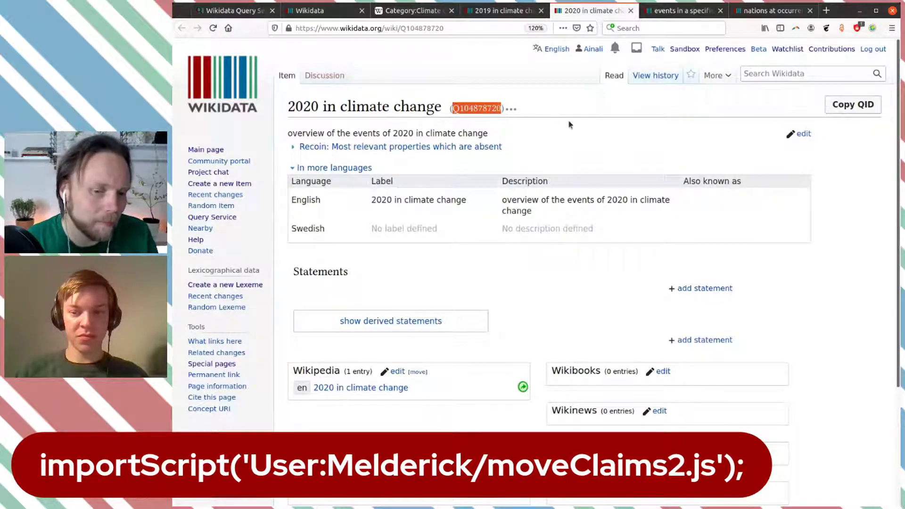
click(547, 117)
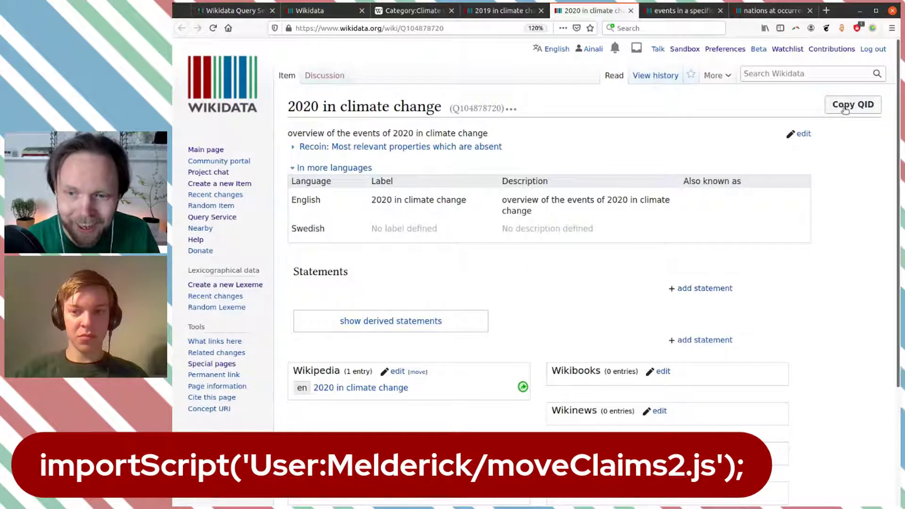
click(843, 103)
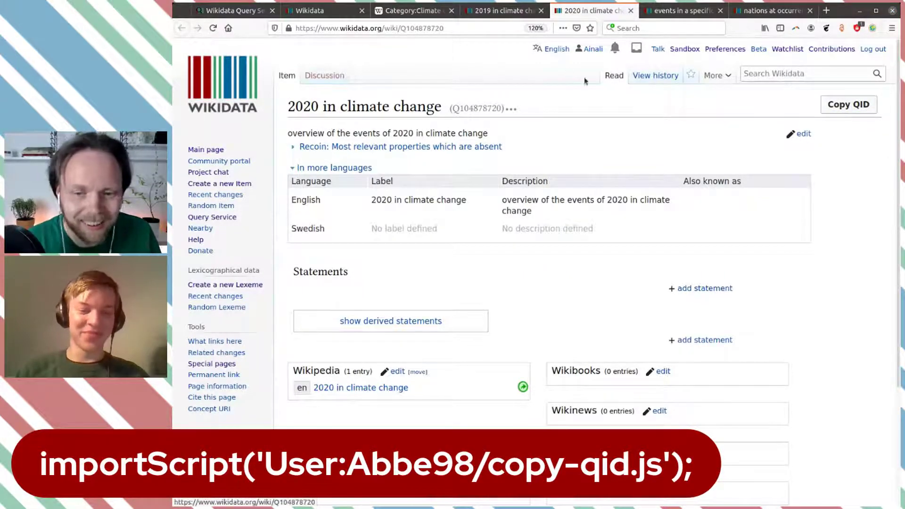
click(846, 105)
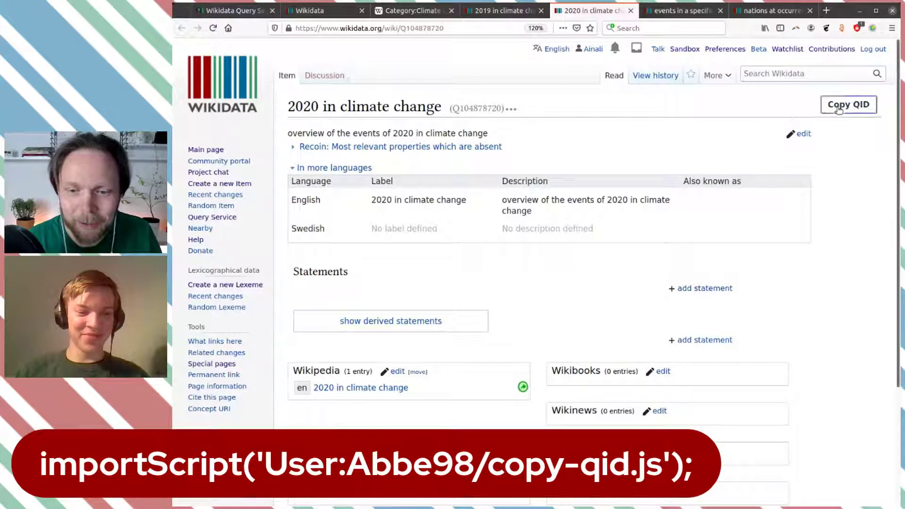
Step: Copy the "facet of: global warming" claim from 2019 in climate change to entity Q104878720
click(511, 14)
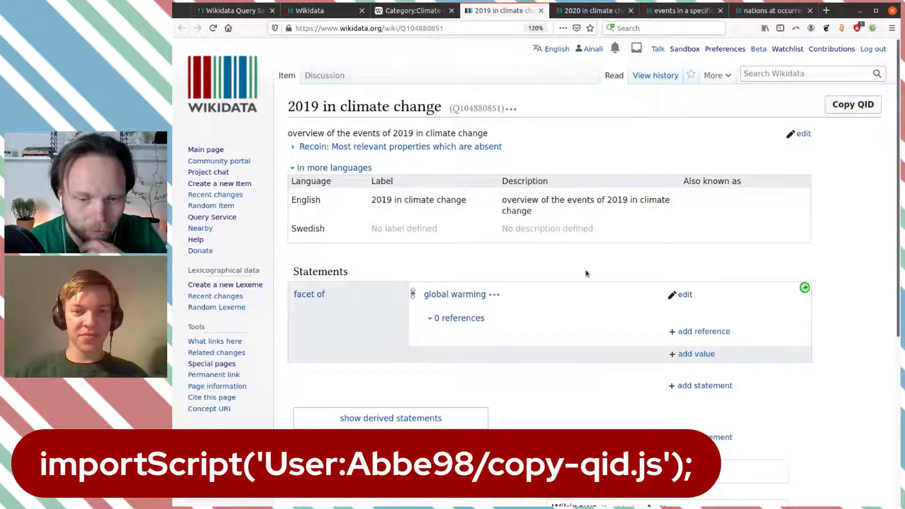
click(805, 287)
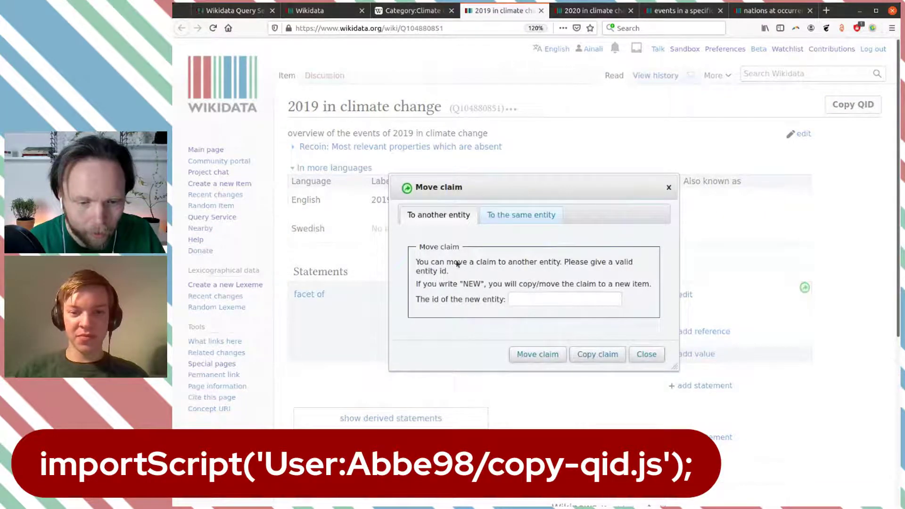
click(530, 301)
key(ctrl+v)
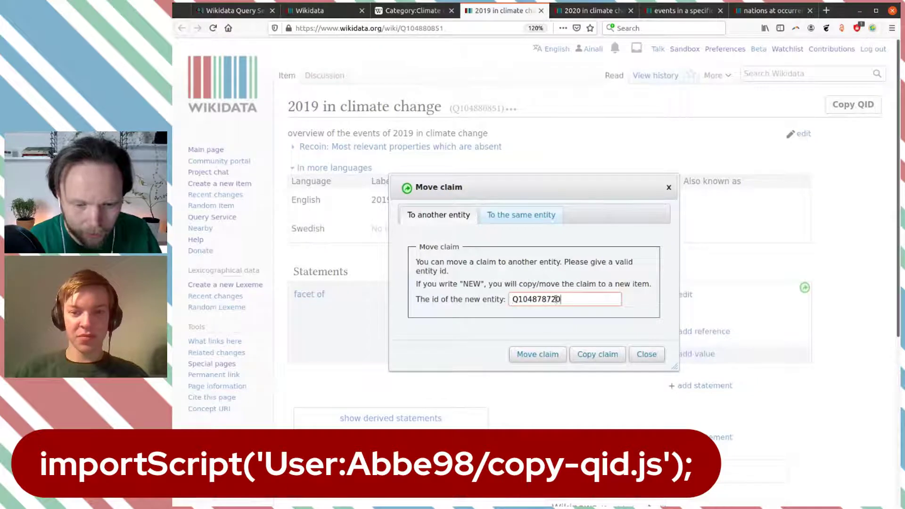
click(603, 357)
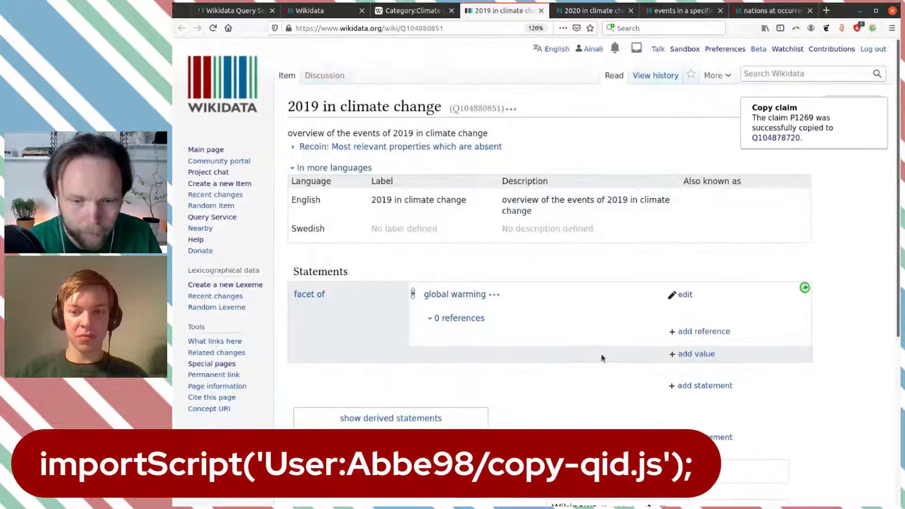
Step: Reload the 2020 in climate change item and check its statements for the copied claim
click(579, 10)
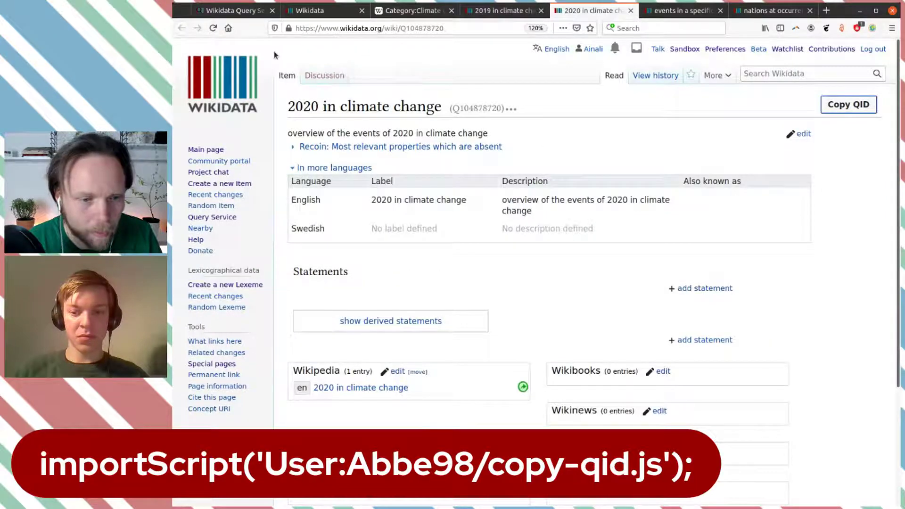
click(213, 28)
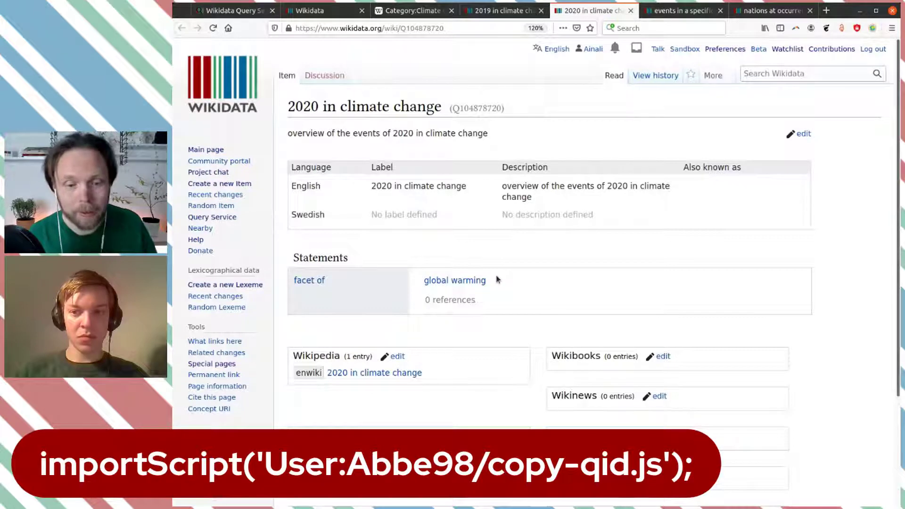
scroll(515, 264, down, 3)
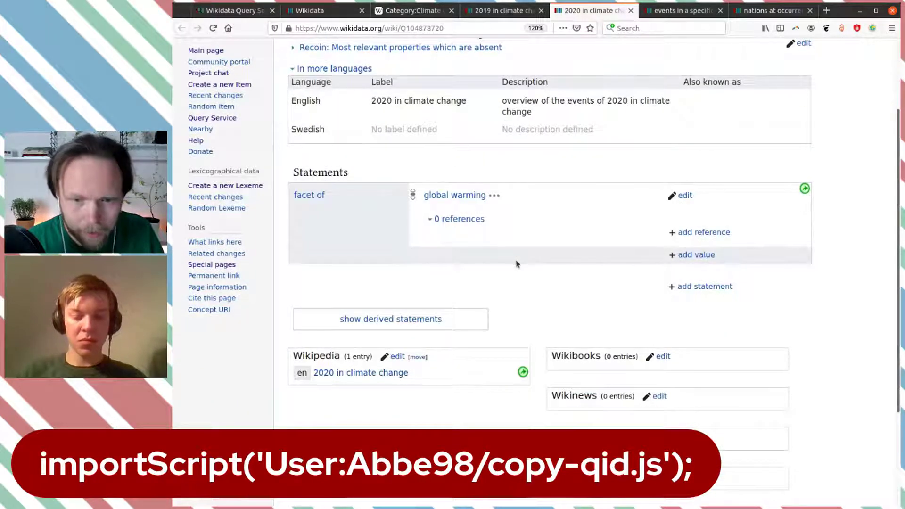
Step: Copy the QID of the "events in a specific year or time period" item and return to the 2020 in climate change item
click(669, 13)
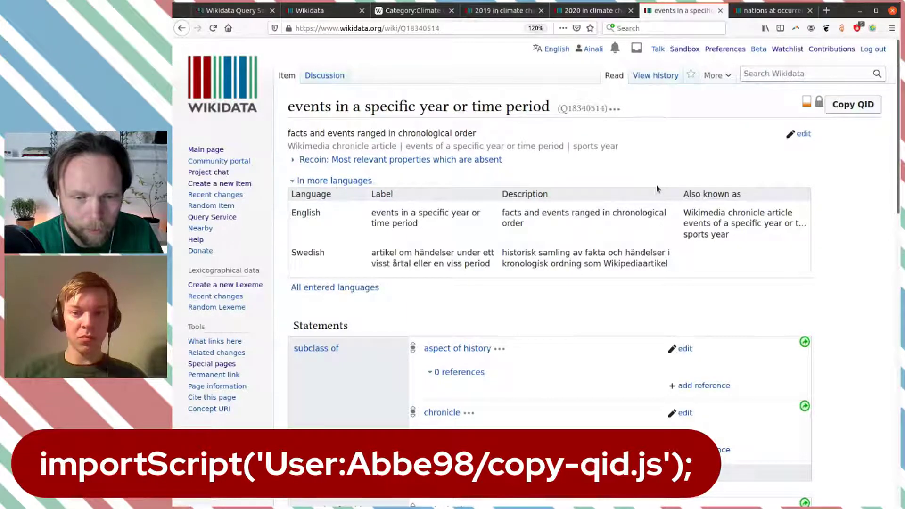
scroll(658, 188, down, 4)
scroll(655, 184, up, 3)
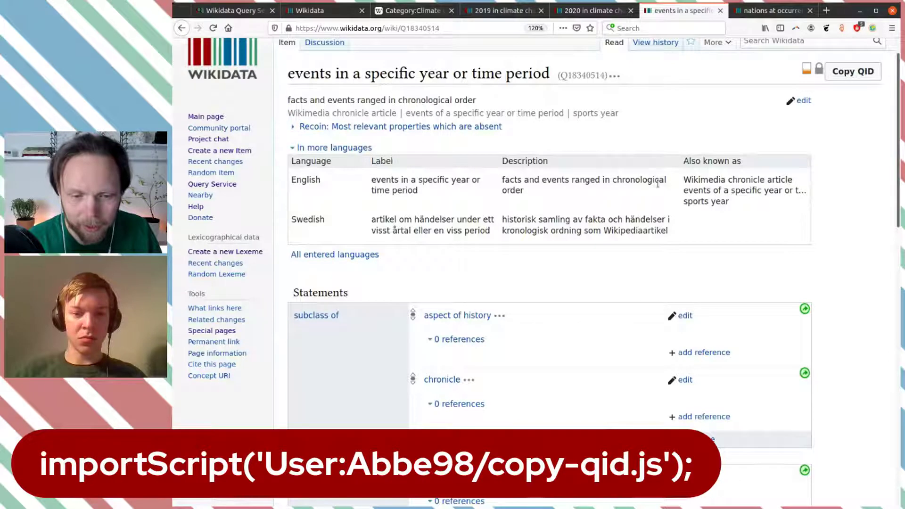
scroll(634, 181, up, 1)
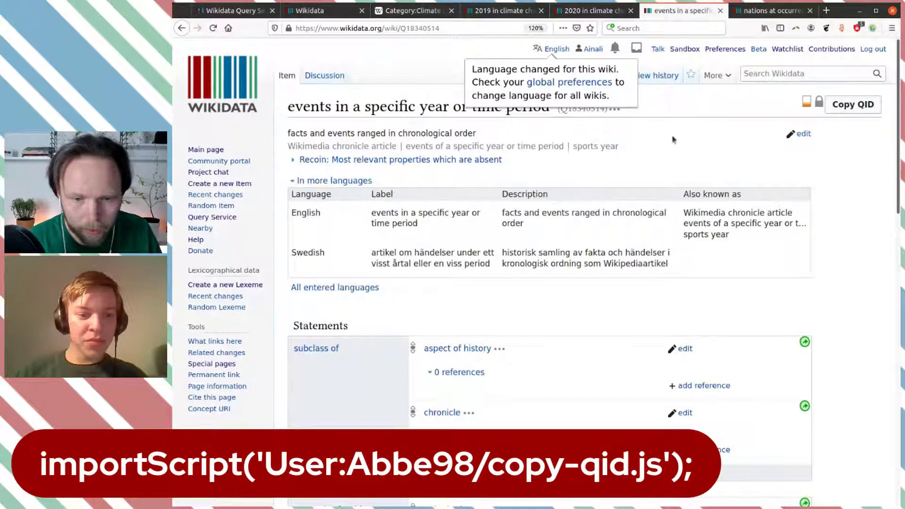
click(849, 104)
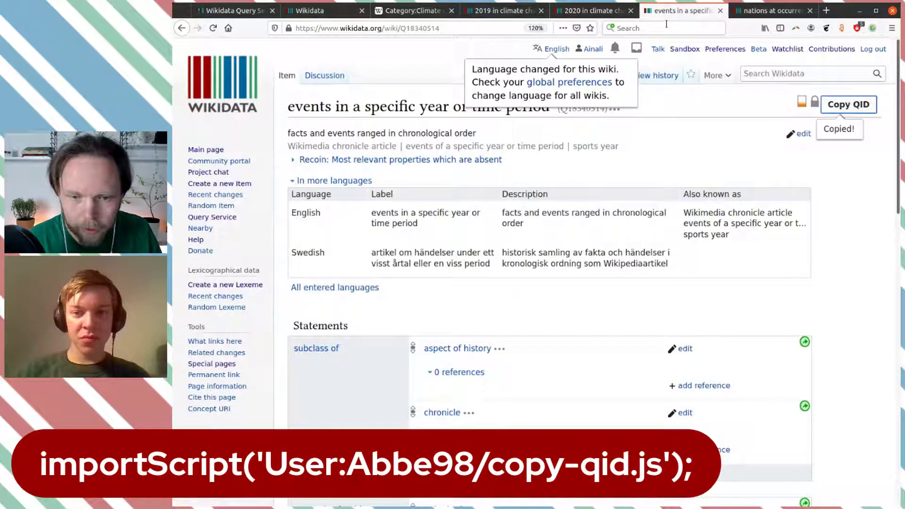
click(608, 10)
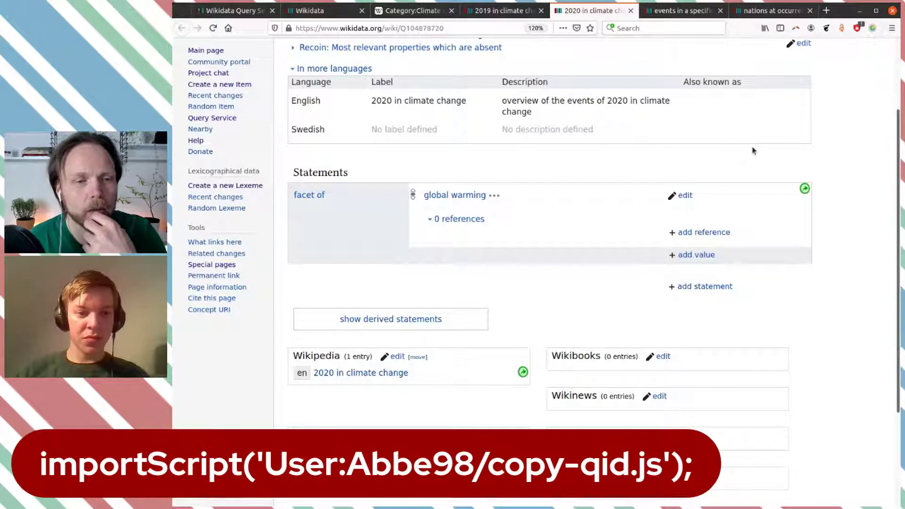
Step: Add and publish the statement "instance of: events in a specific year or time period" on the 2020 in climate change item, using the copied QID
click(711, 288)
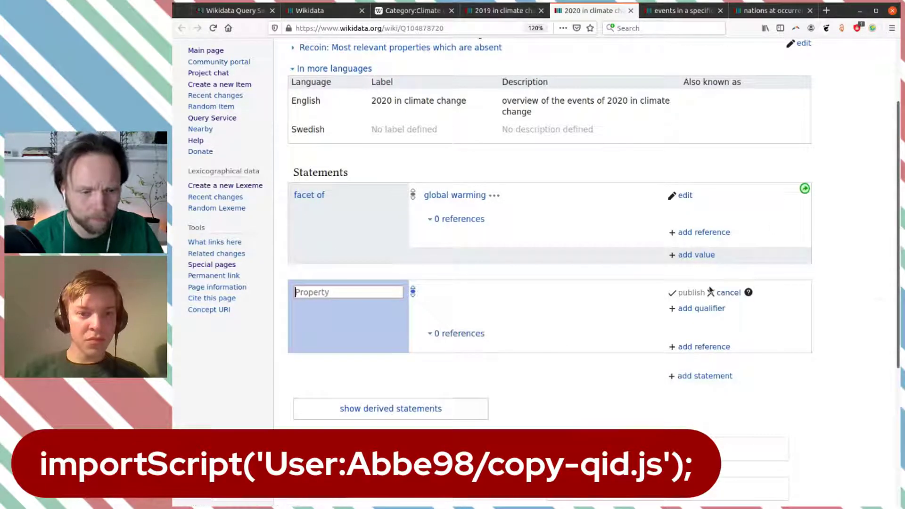
click(533, 316)
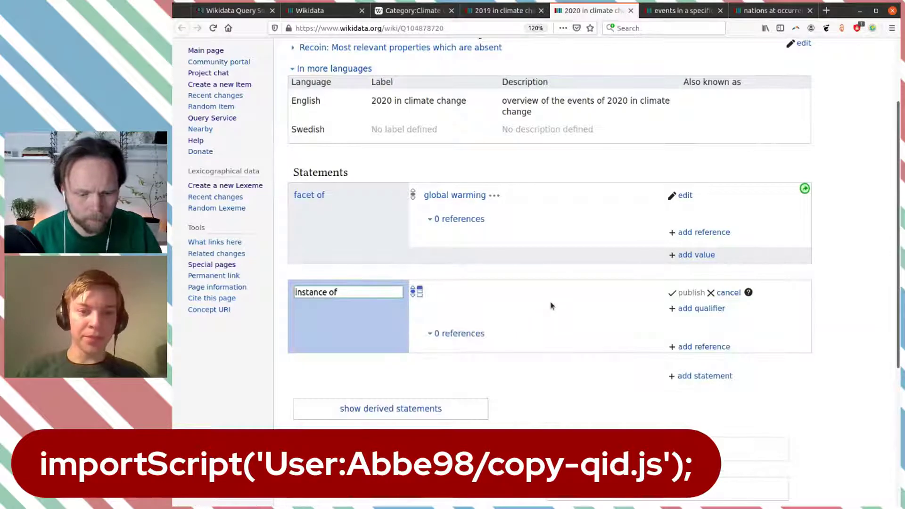
key(ctrl+v)
click(550, 312)
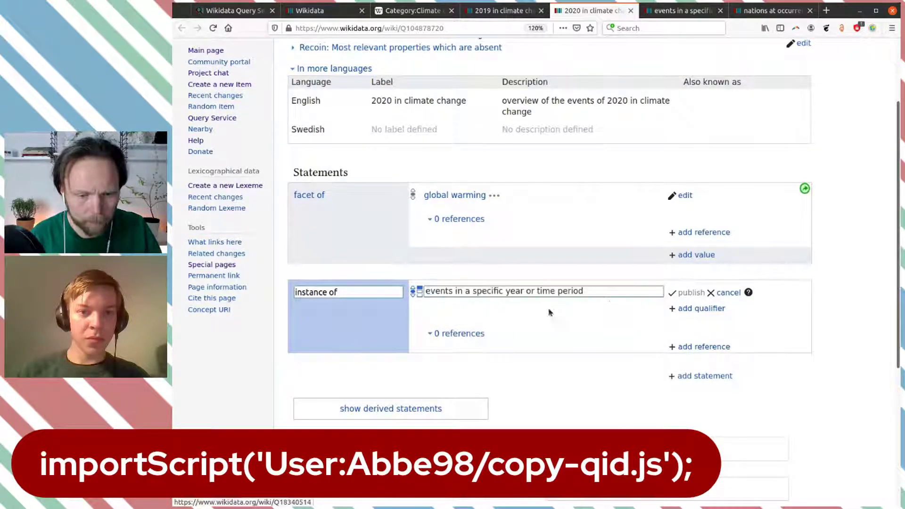
click(687, 294)
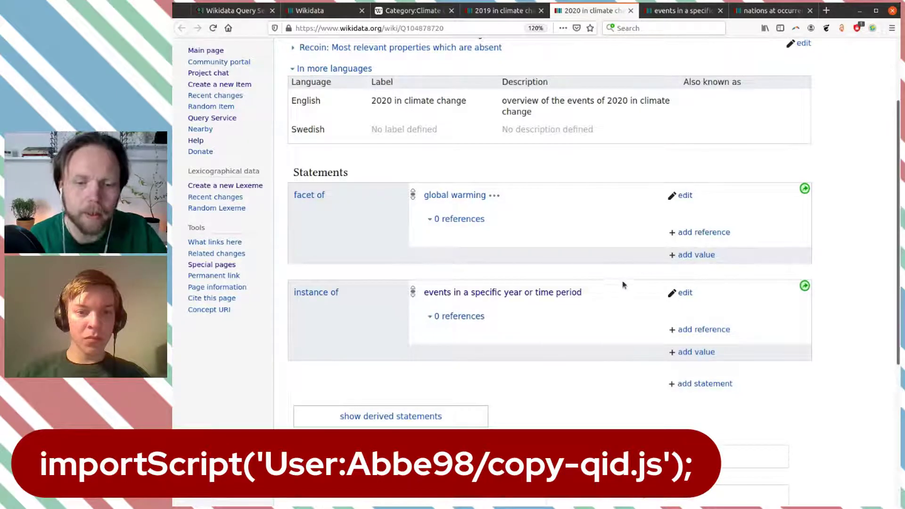
Step: Add and publish an "instance of" statement with value Q18340514, events in a specific year or time period, on the 2019 in climate change item
click(515, 12)
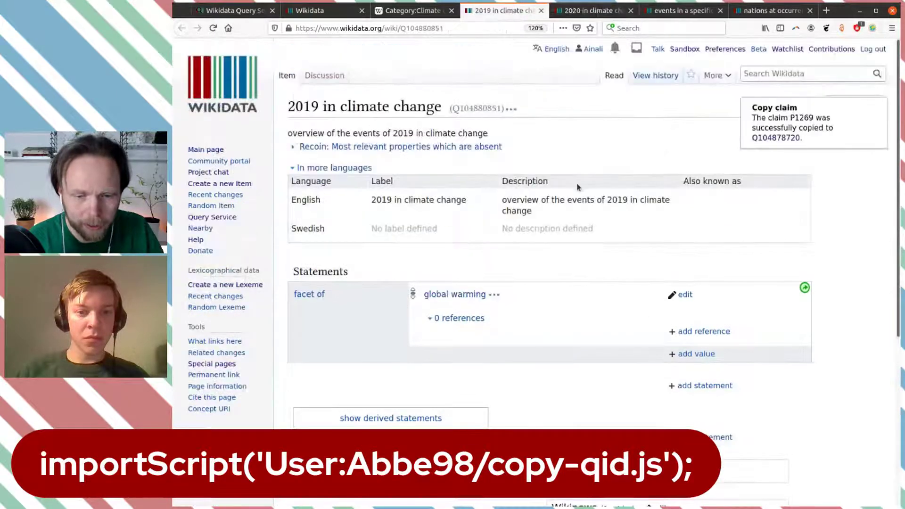
click(686, 385)
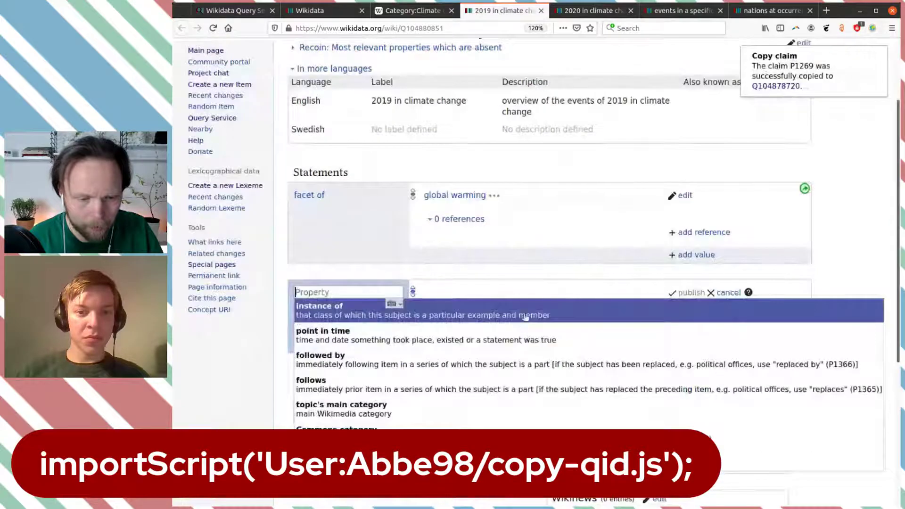
click(524, 311)
key(ctrl+v)
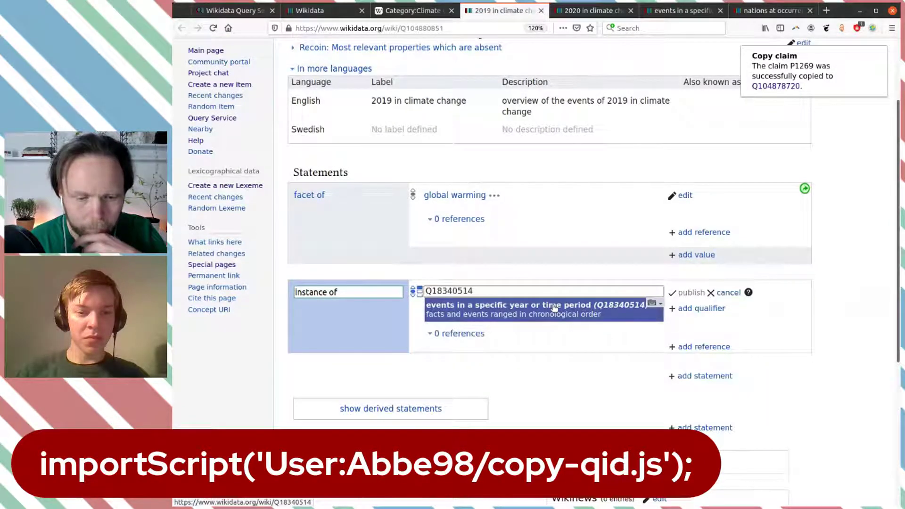
click(552, 306)
click(689, 293)
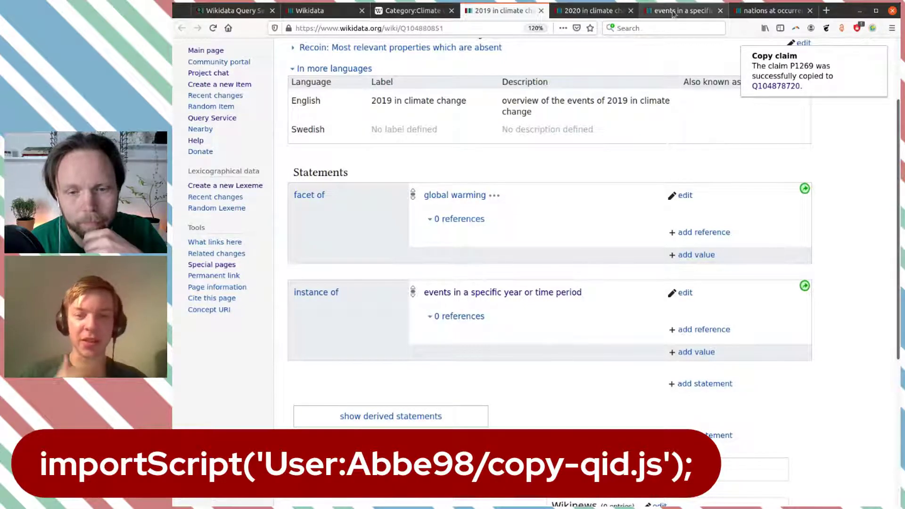
Step: Examine the aliases, descriptions and statements of the "events in a specific year or time period" item to judge whether the class fits
click(682, 10)
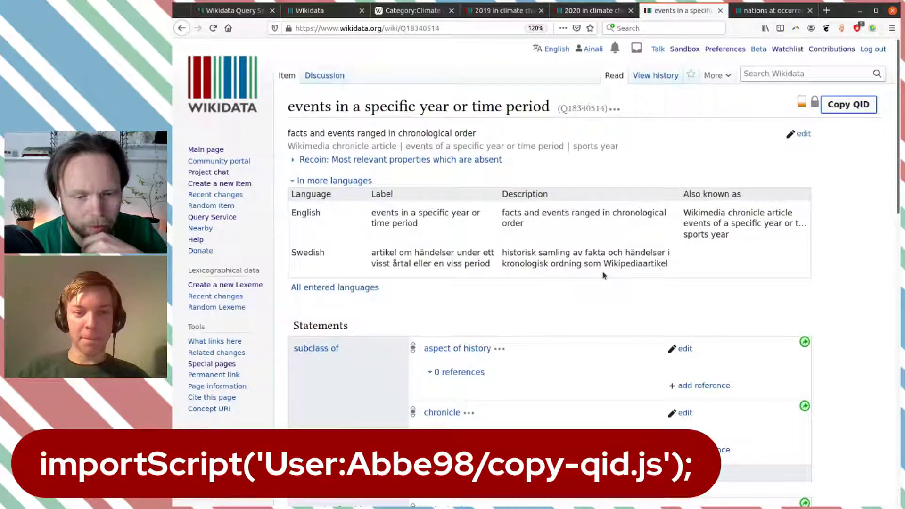
scroll(604, 276, down, 2)
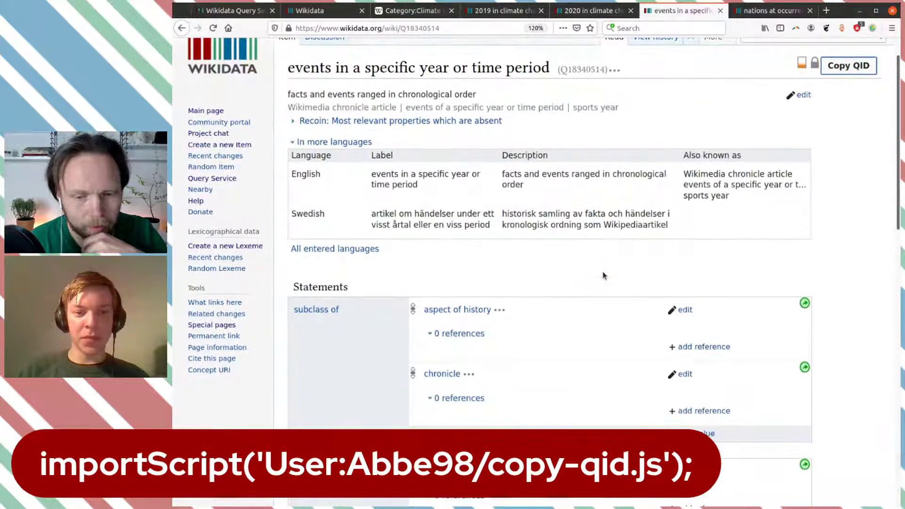
scroll(595, 258, down, 6)
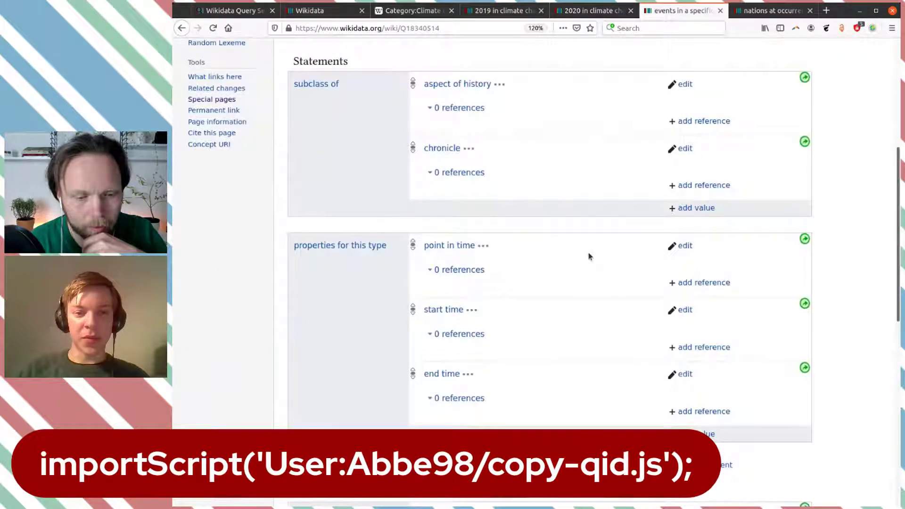
scroll(591, 257, up, 4)
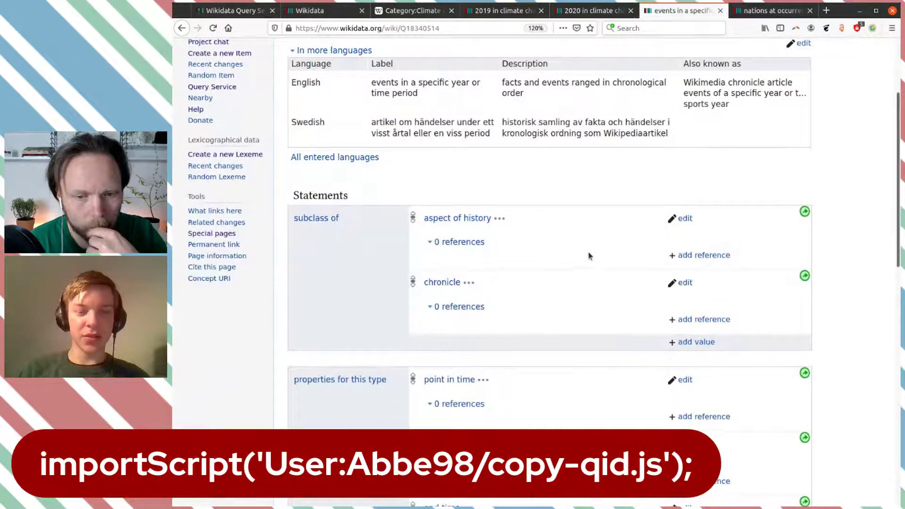
scroll(589, 255, up, 1)
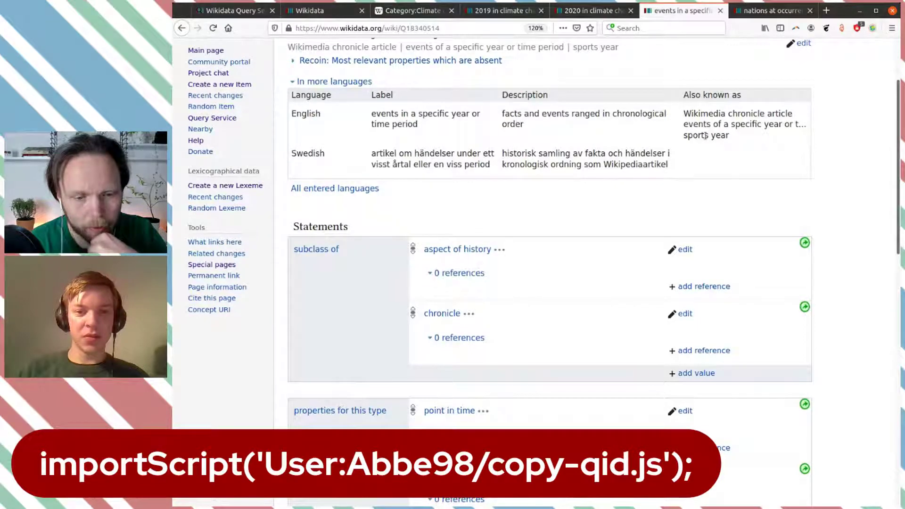
scroll(615, 218, up, 3)
scroll(615, 218, down, 2)
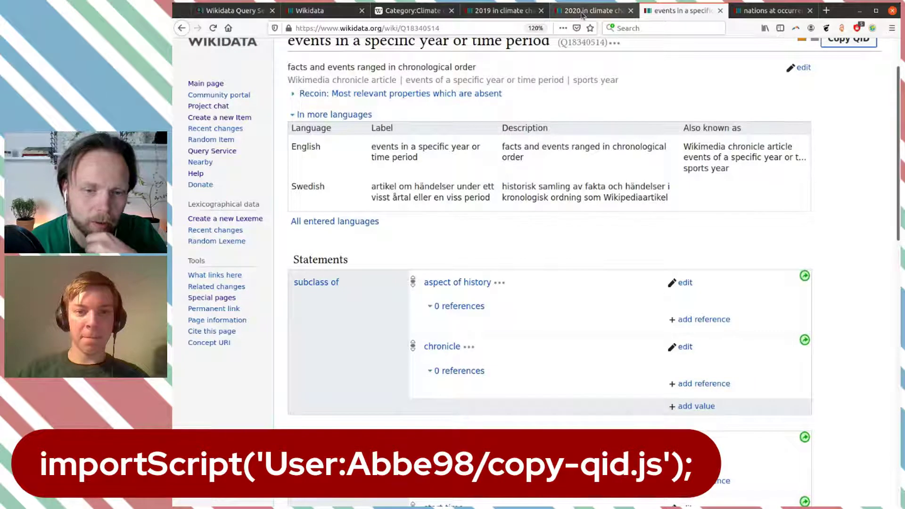
click(583, 11)
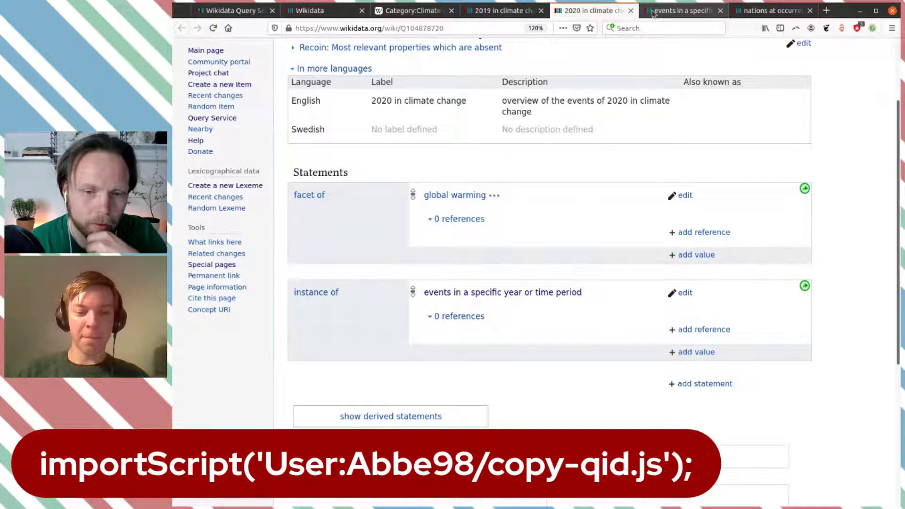
click(679, 12)
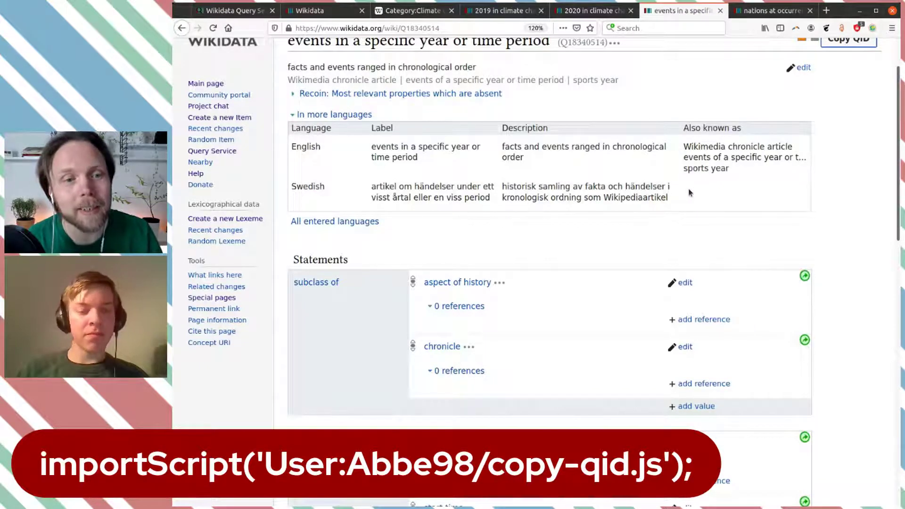
Step: Enter "klimatförändringar 2020" as the Swedish label of the 2020 in climate change item
key(ctrl+Page_Up)
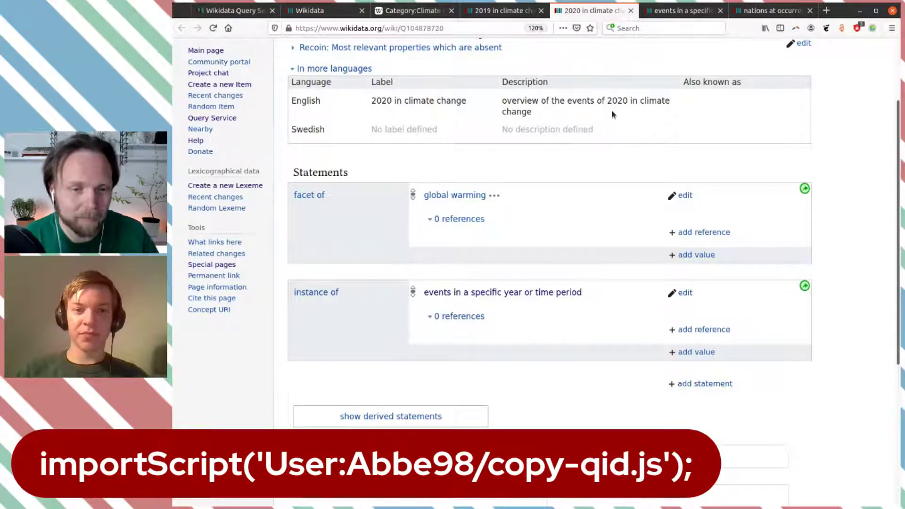
scroll(614, 122, up, 3)
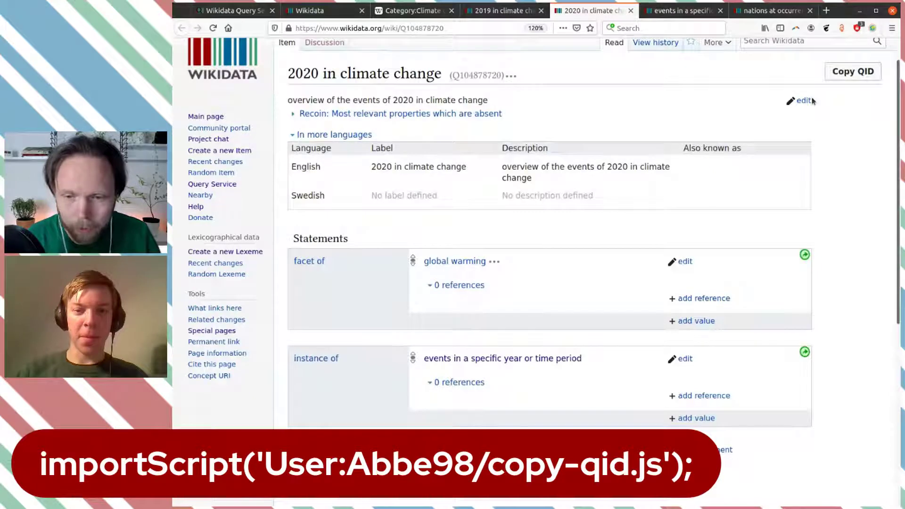
click(804, 101)
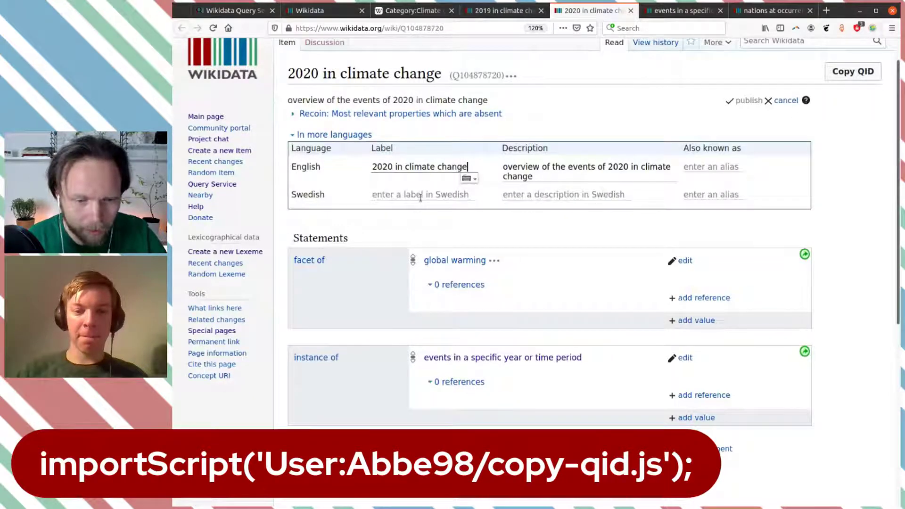
click(421, 197)
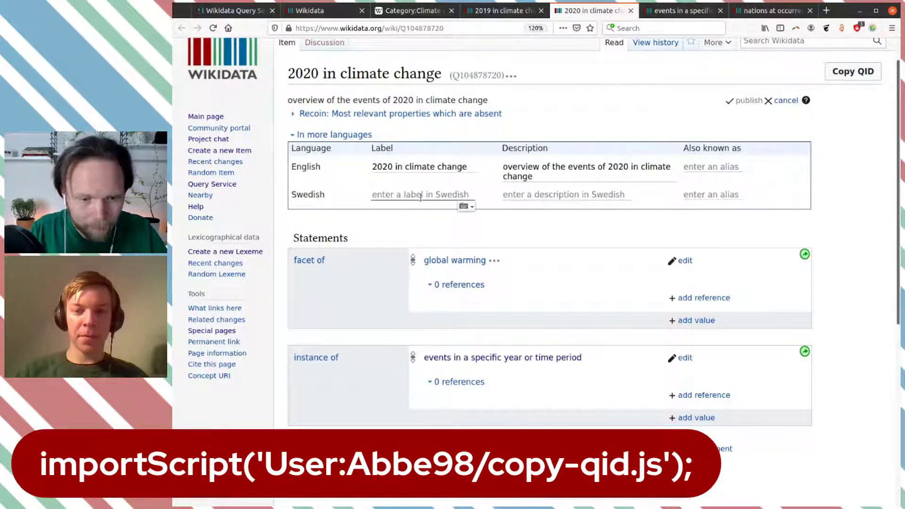
text(klimat)
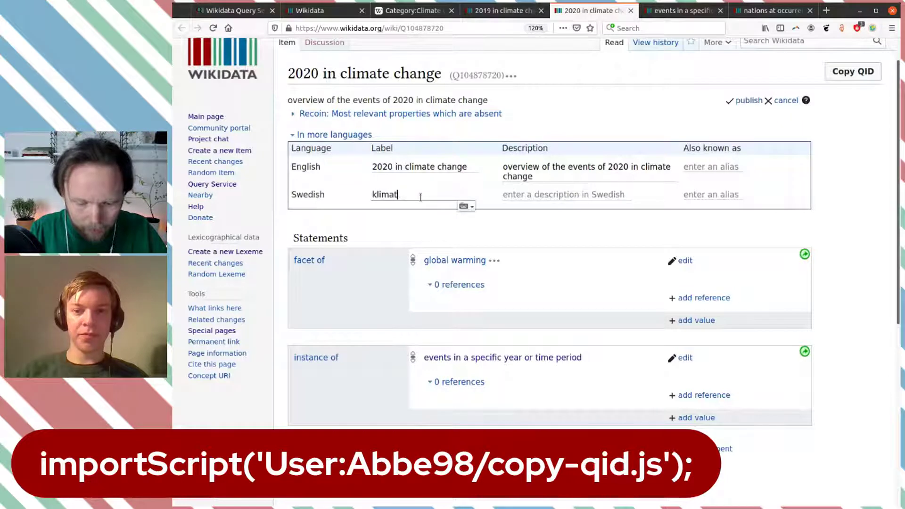
text(förändr)
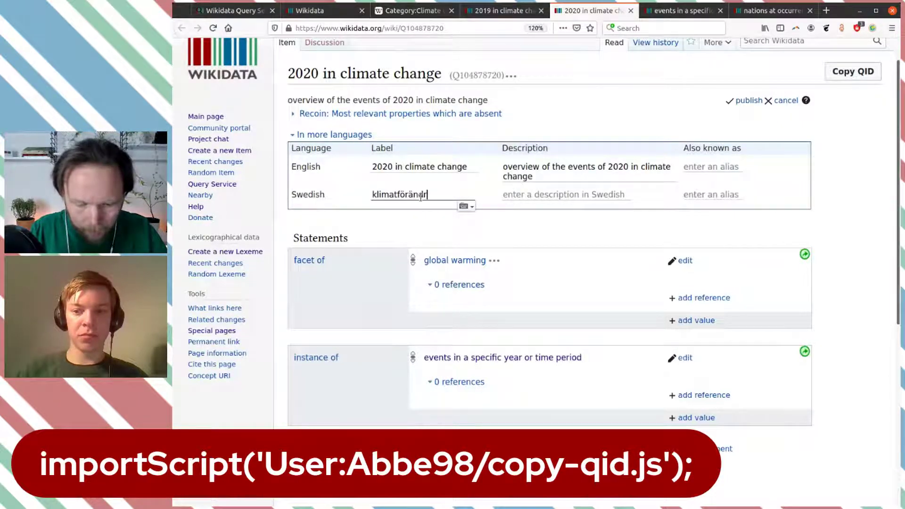
text(ingar)
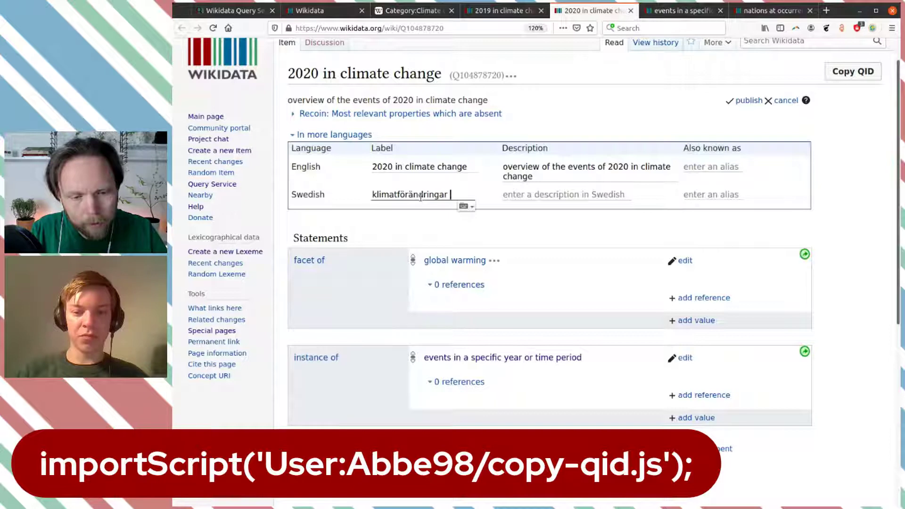
text(2020)
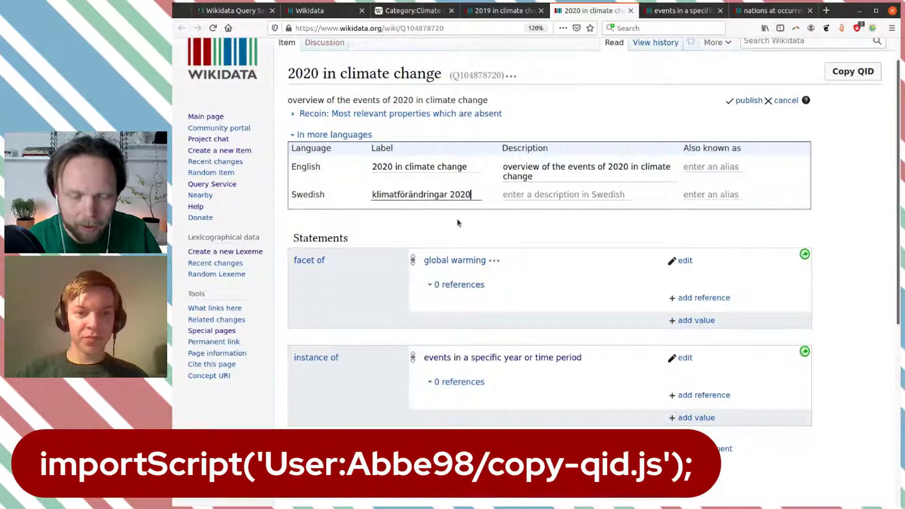
Step: Enter the Swedish description "överblick av händelser relaterade till klimatförändringar 2020" and publish the label and description changes
click(530, 194)
text(överblick av)
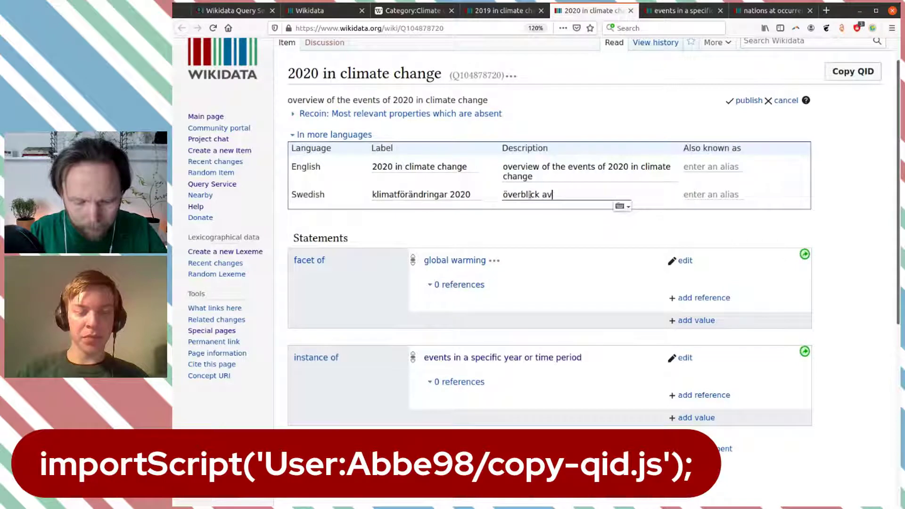
text( händelse)
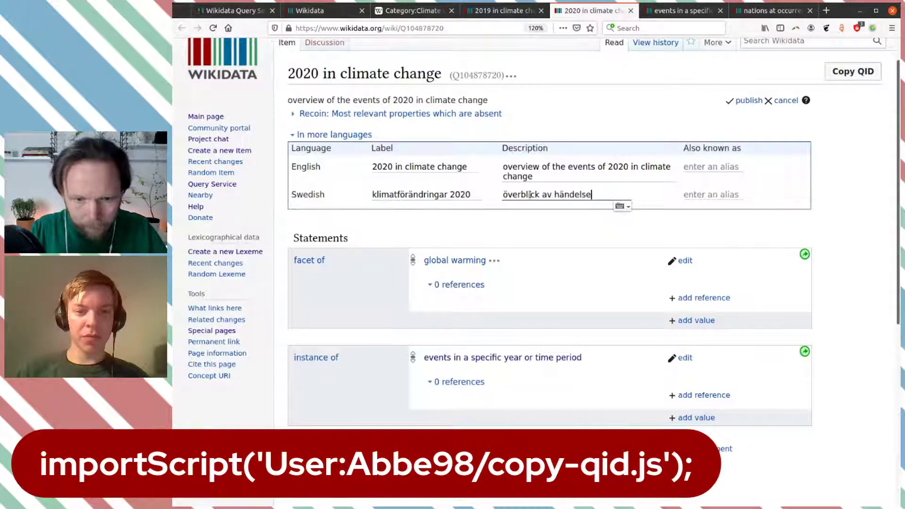
text(r relaterade till klimatföräd)
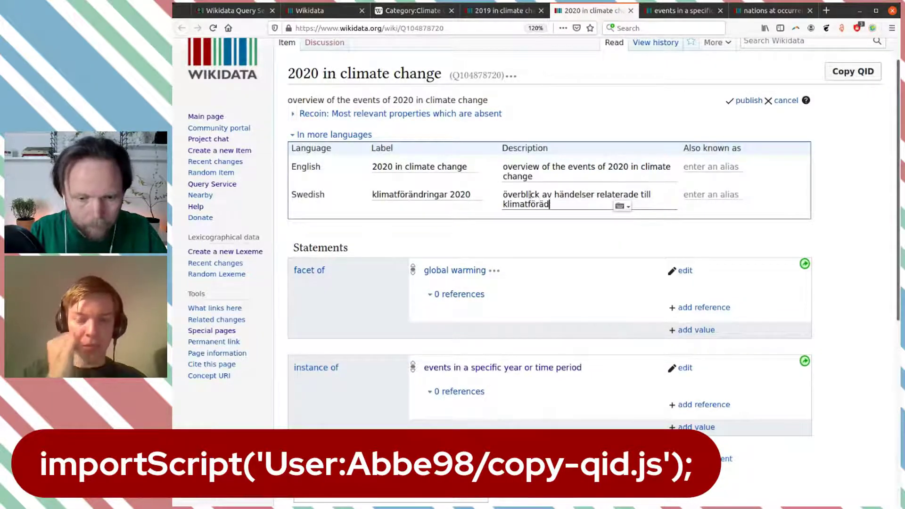
key(BackSpace)
text(ndr)
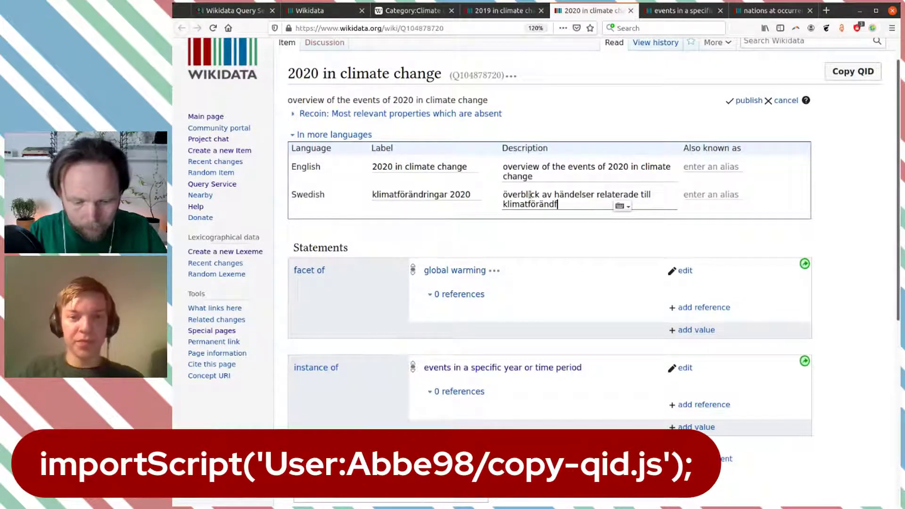
text(ingar 2020)
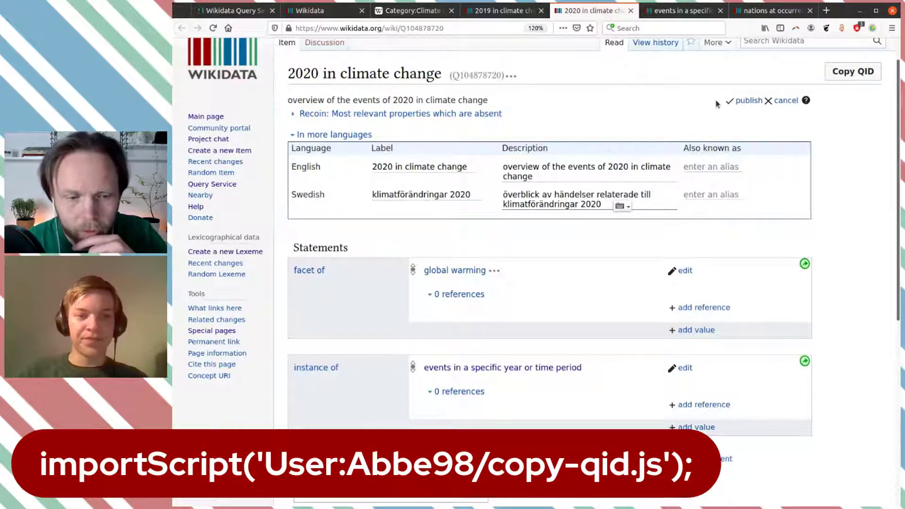
click(746, 101)
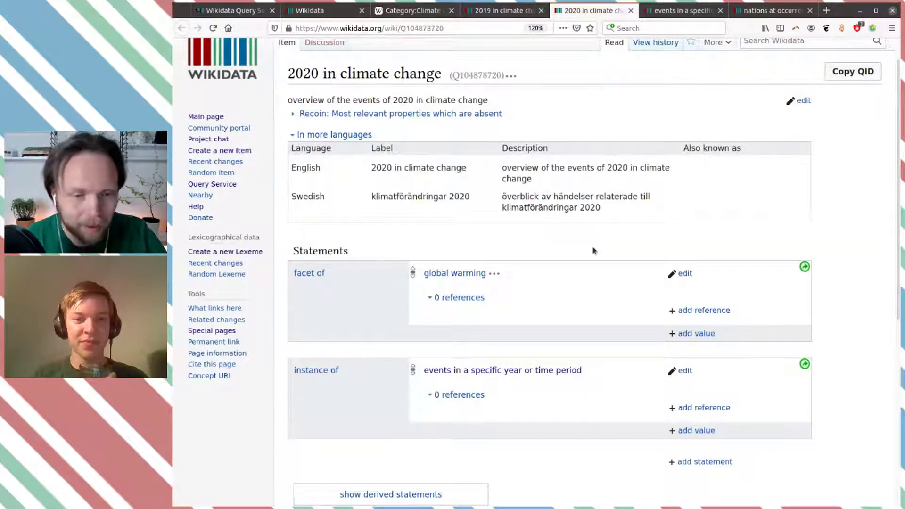
scroll(555, 241, down, 2)
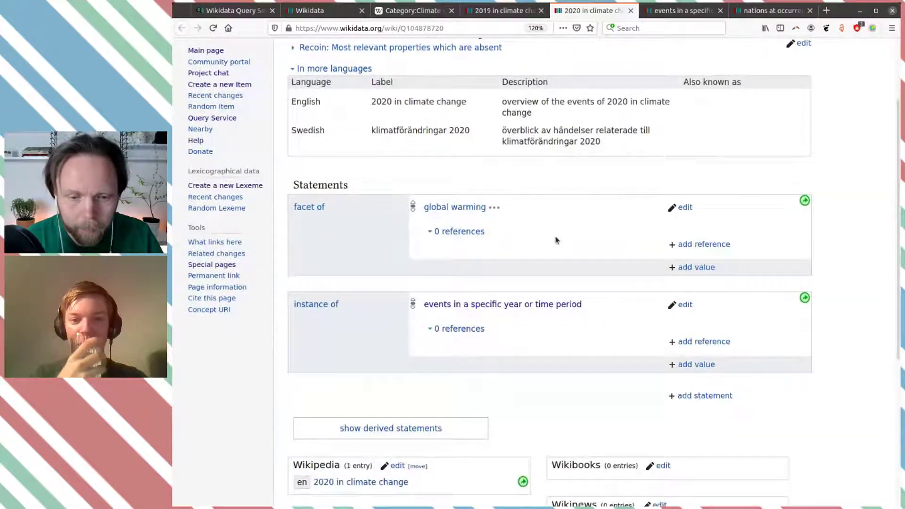
scroll(555, 238, up, 4)
scroll(555, 236, down, 1)
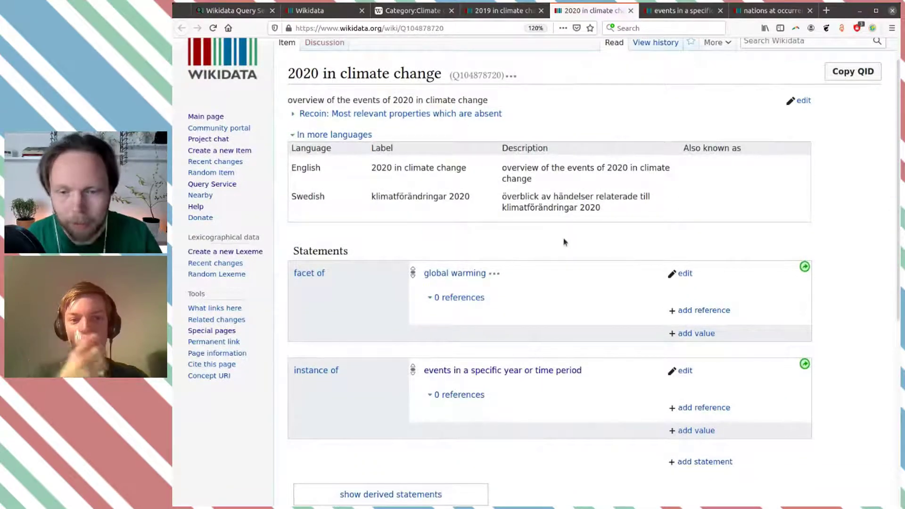
scroll(565, 230, up, 1)
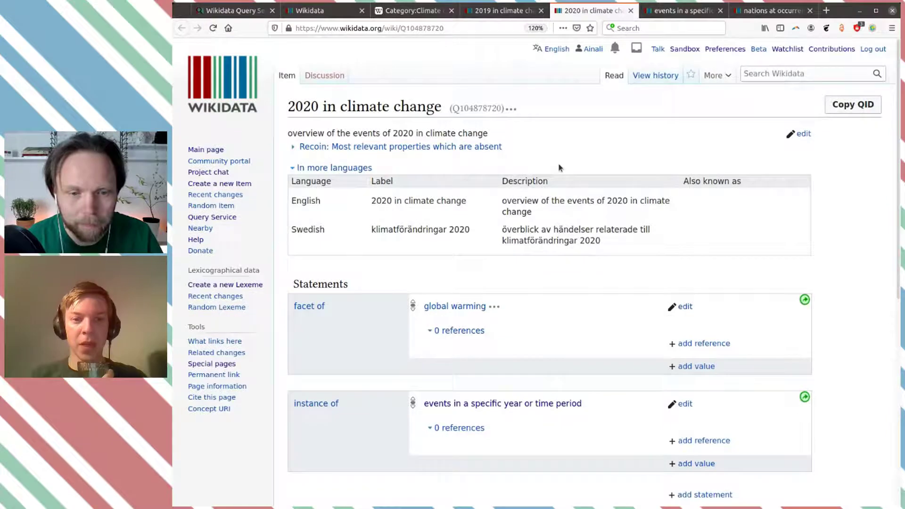
click(497, 10)
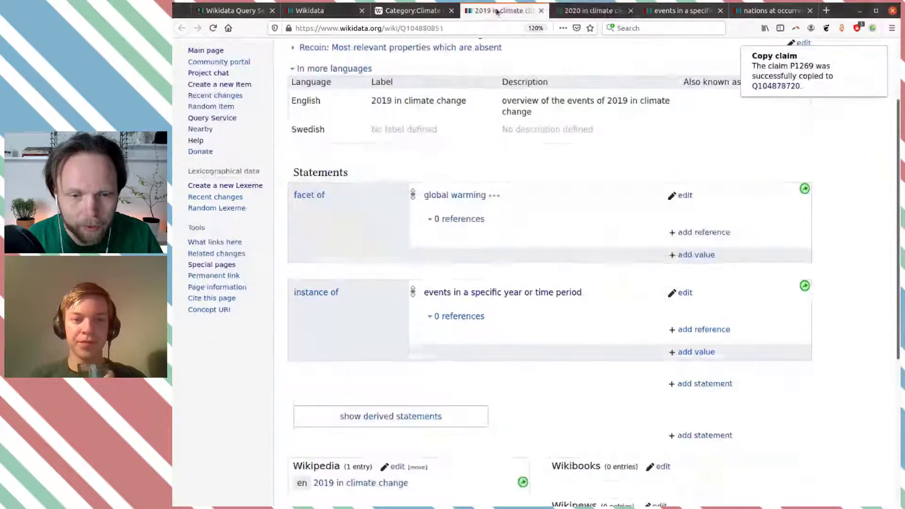
click(571, 11)
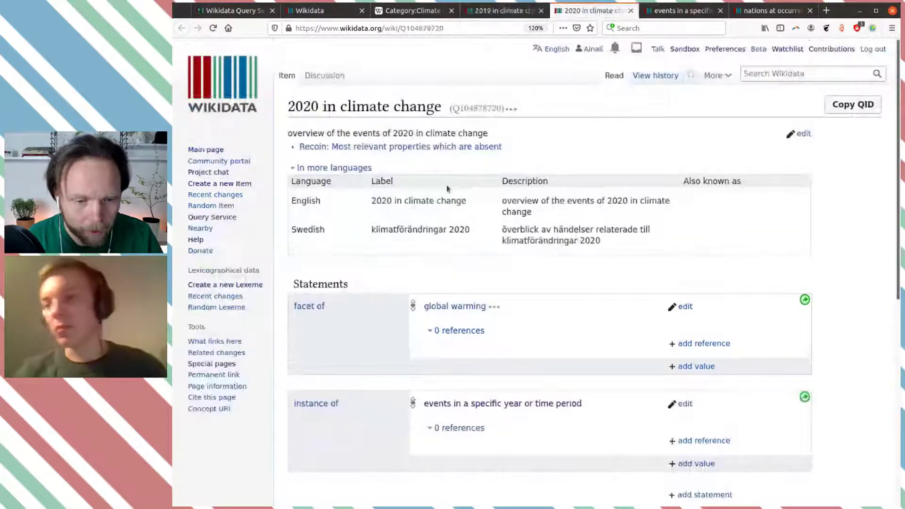
Step: Enter "klimatförändringar 2019" as the Swedish label of the 2019 in climate change item, reusing the word from the 2020 item
double_click(430, 231)
key(ctrl+c)
click(501, 11)
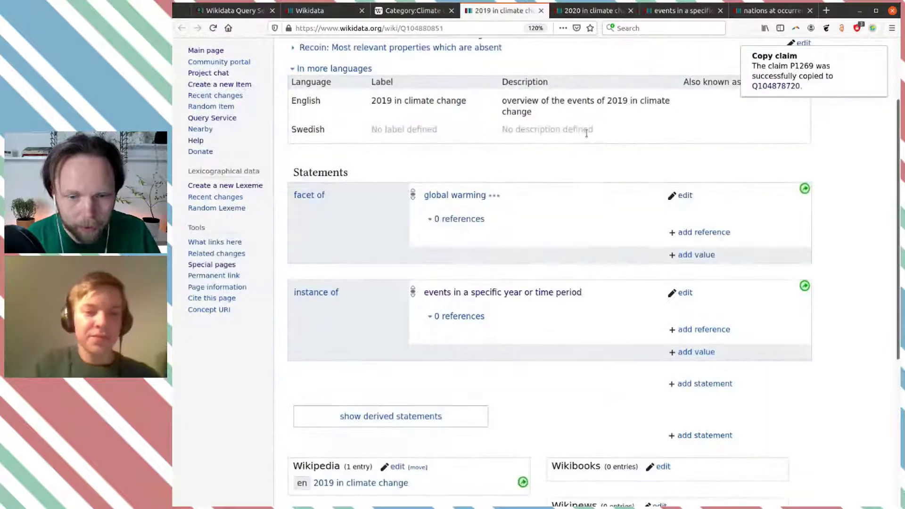
scroll(673, 126, up, 3)
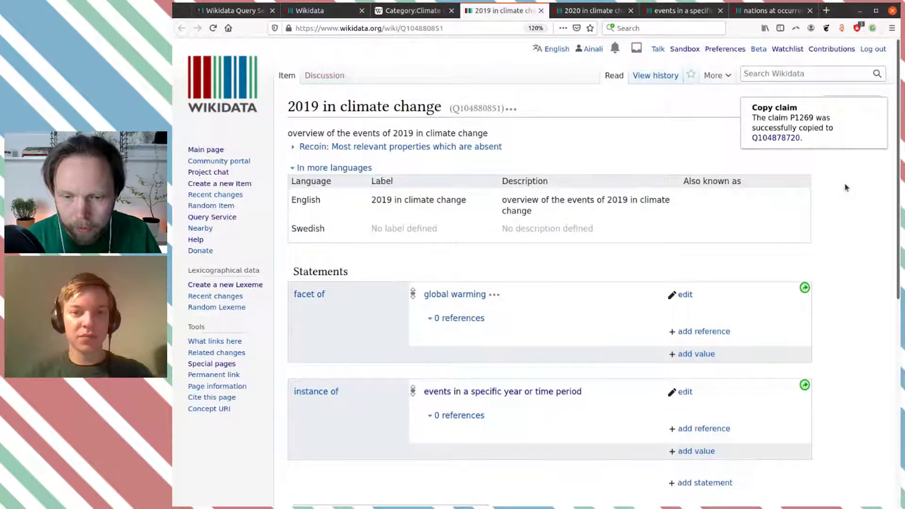
scroll(677, 130, down, 3)
scroll(679, 130, up, 3)
scroll(693, 129, down, 1)
scroll(698, 127, down, 1)
scroll(754, 125, up, 2)
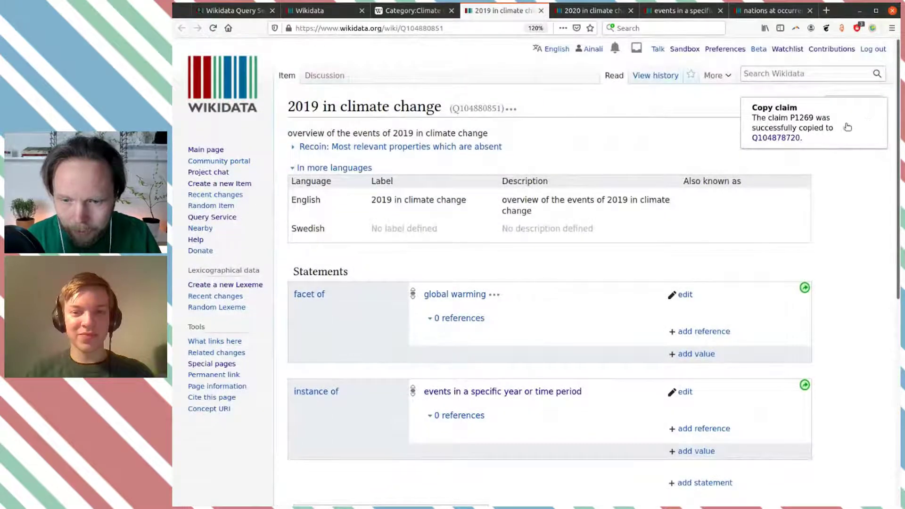
click(803, 135)
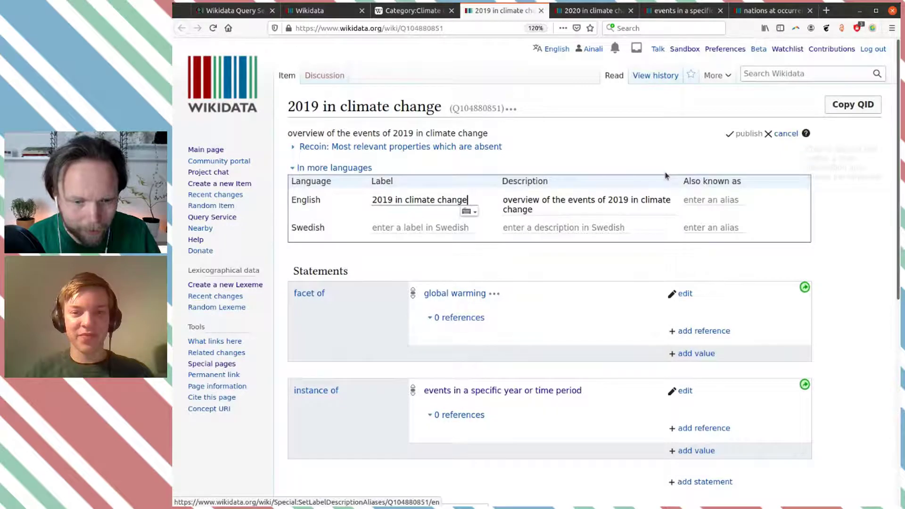
click(426, 226)
key(ctrl+v)
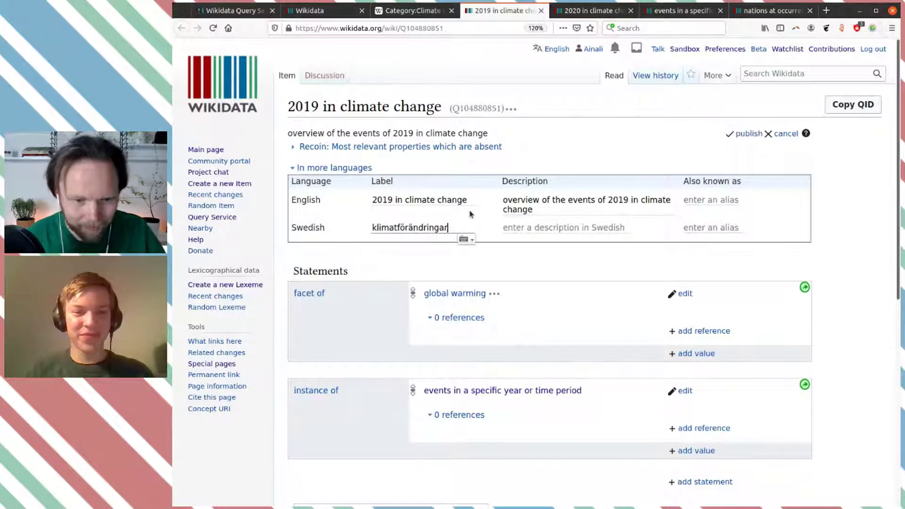
text(2019)
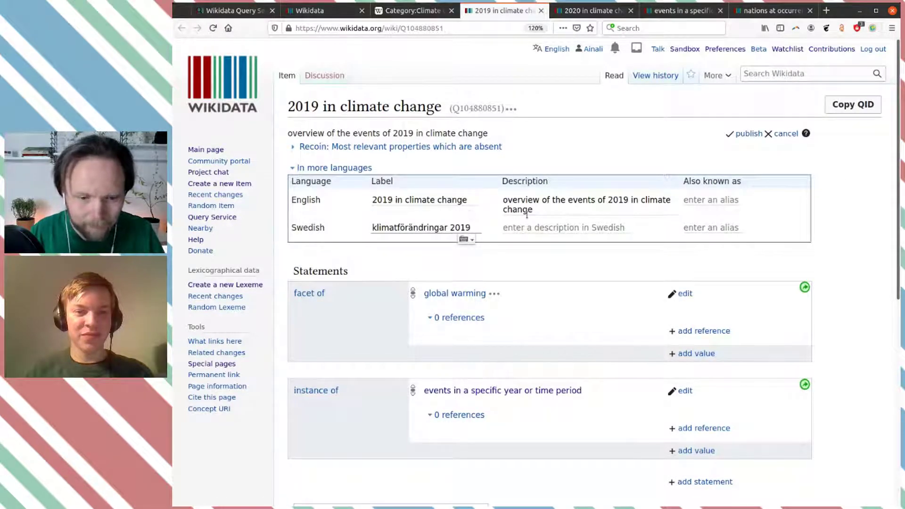
Step: Enter the Swedish description "överblick av händelser relaterade till klimatförändringar 2019", adapted from the 2020 item, and publish the label and description changes
key(ctrl+Tab)
drag(606, 243, 490, 229)
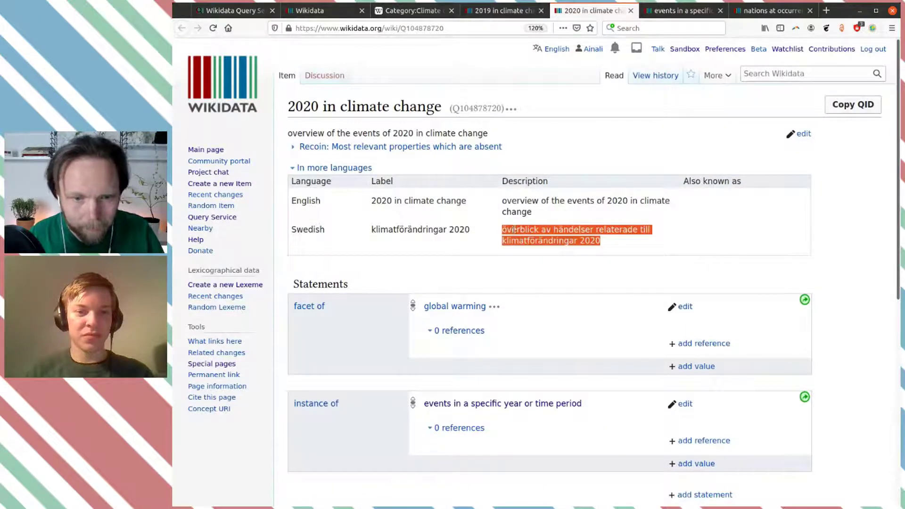
key(ctrl+c)
key(ctrl+shift+Tab)
click(596, 227)
key(ctrl+v)
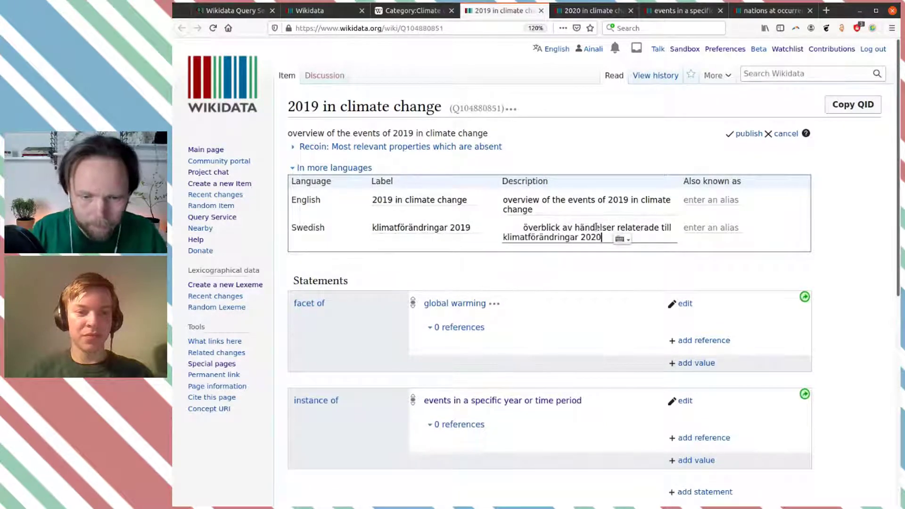
text(19)
key(ctrl+Home)
key(Delete)
key(Delete)
key(Delete)
key(Delete)
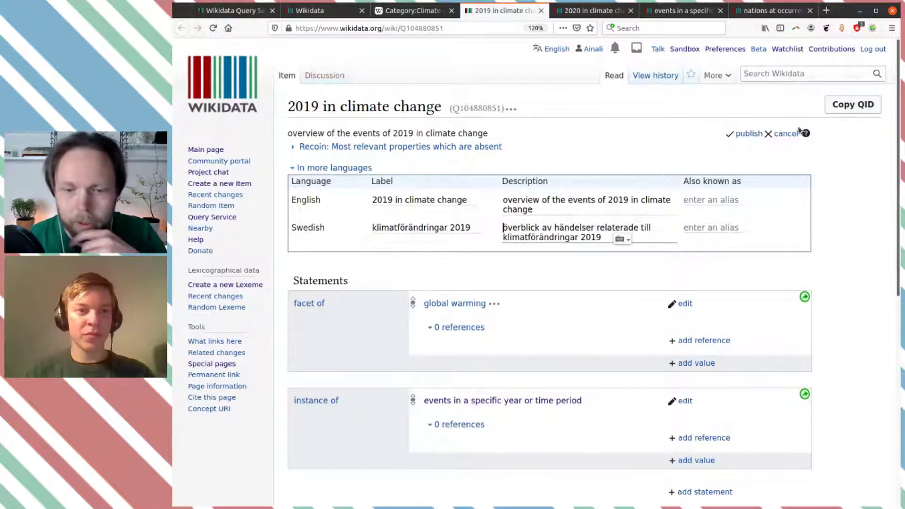
click(749, 134)
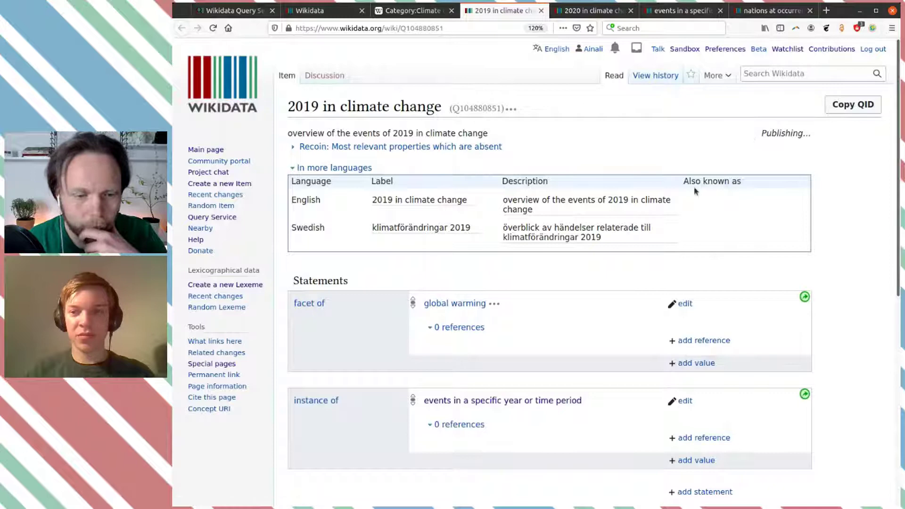
scroll(693, 190, down, 3)
scroll(690, 190, up, 2)
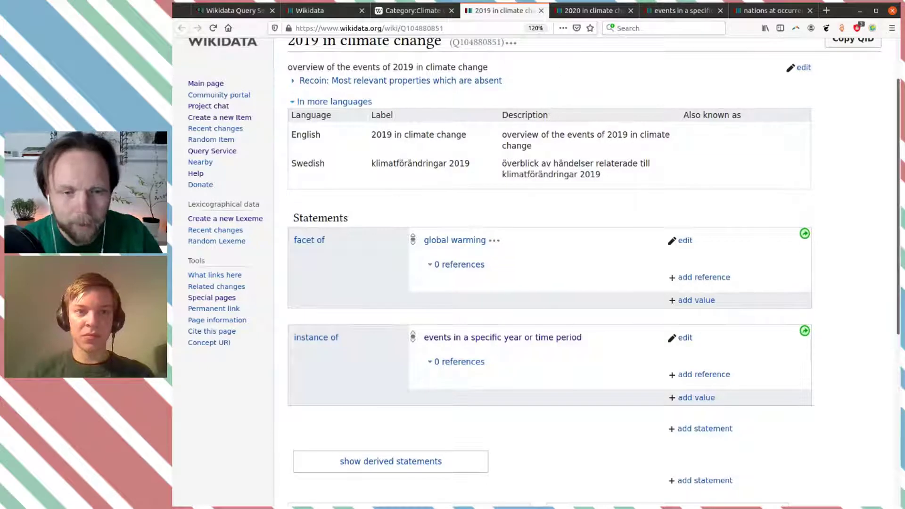
Step: Close the 2019 and 2020 items and open the Wikidata items for 2020 and 2021 in climate change from the Wikipedia category list
click(542, 10)
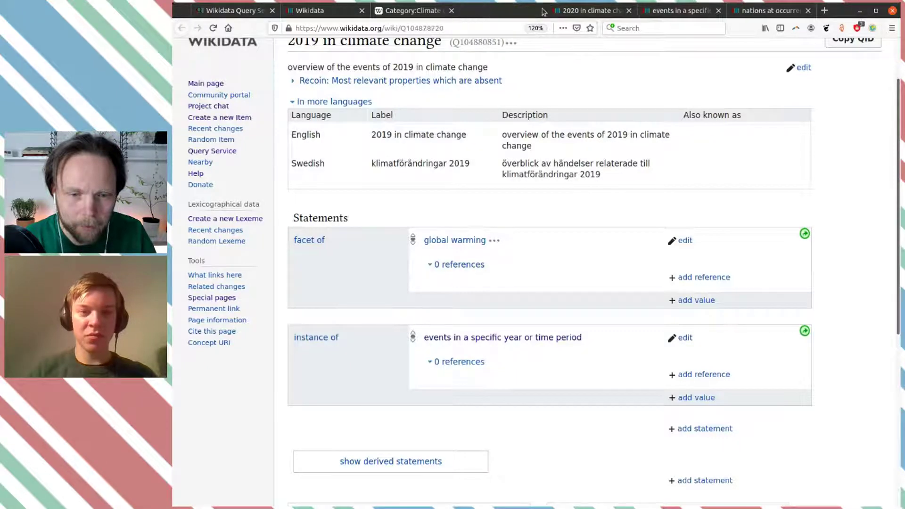
click(542, 11)
click(443, 12)
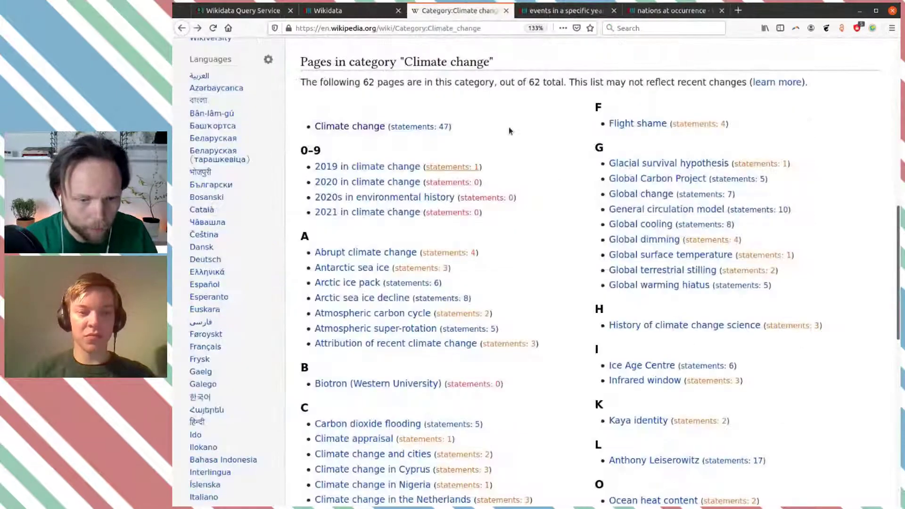
scroll(509, 129, down, 1)
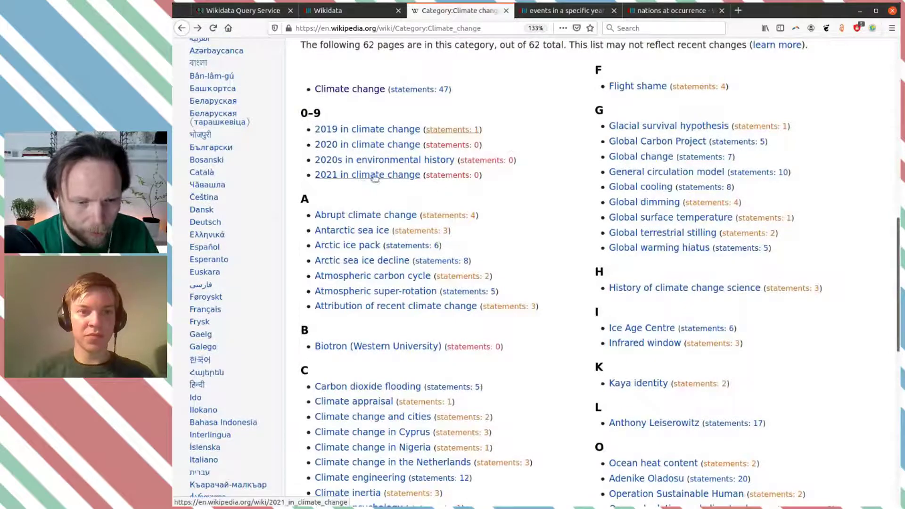
click(433, 159)
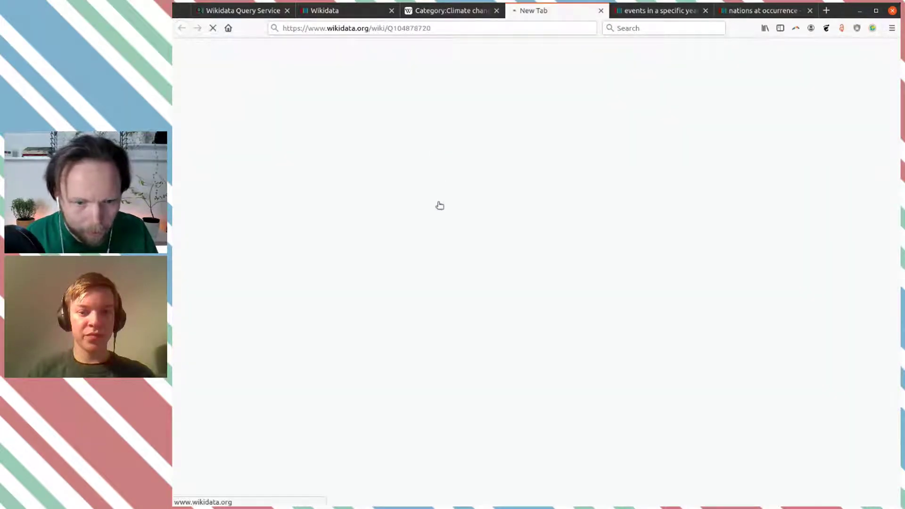
key(ctrl+Page_Up)
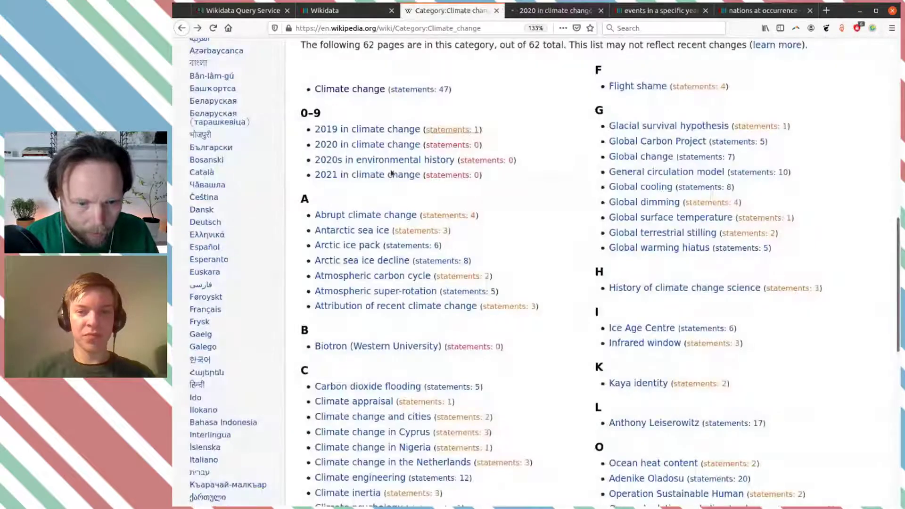
click(464, 175)
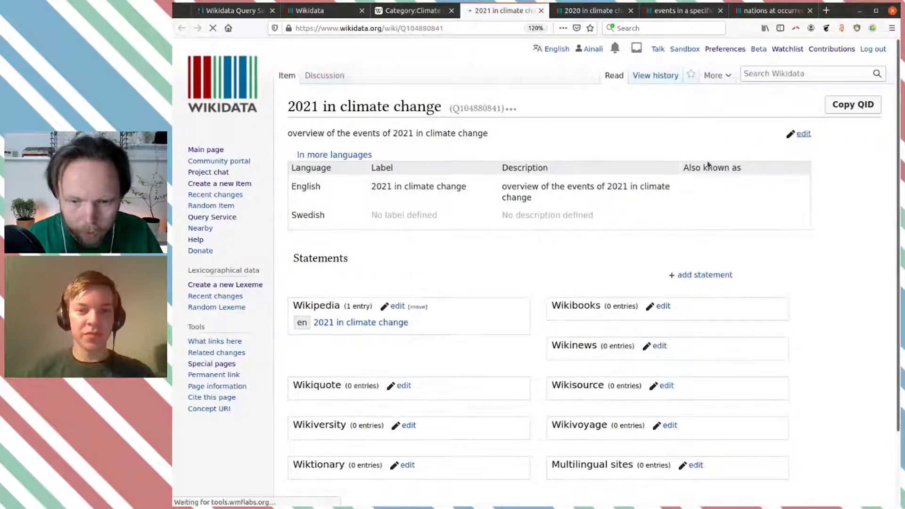
Step: Enter "överblick av händelser relaterade till klimatförändringar 2021" as the Swedish description of the 2021 in climate change item
click(803, 134)
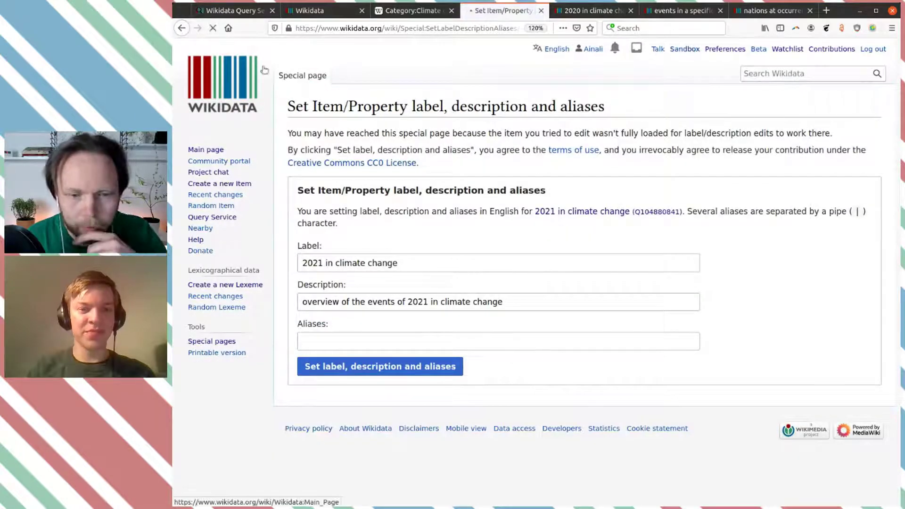
key(alt+Left)
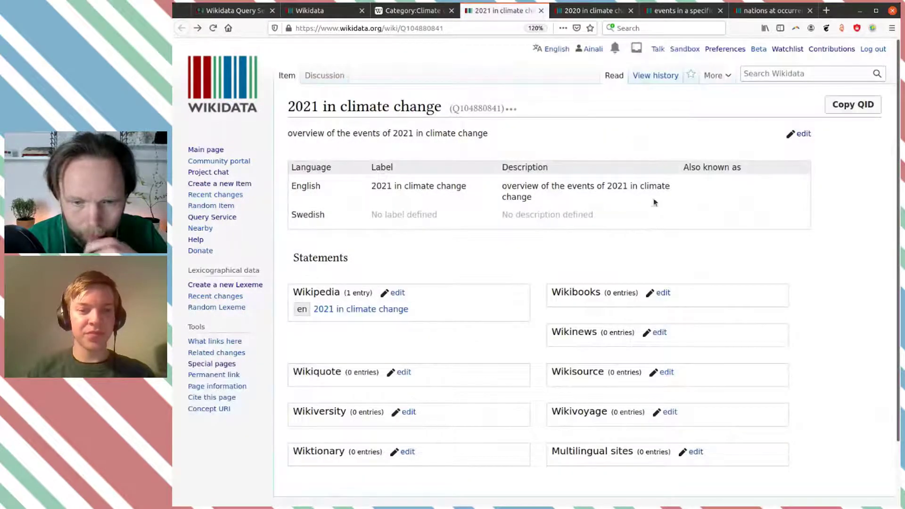
click(801, 137)
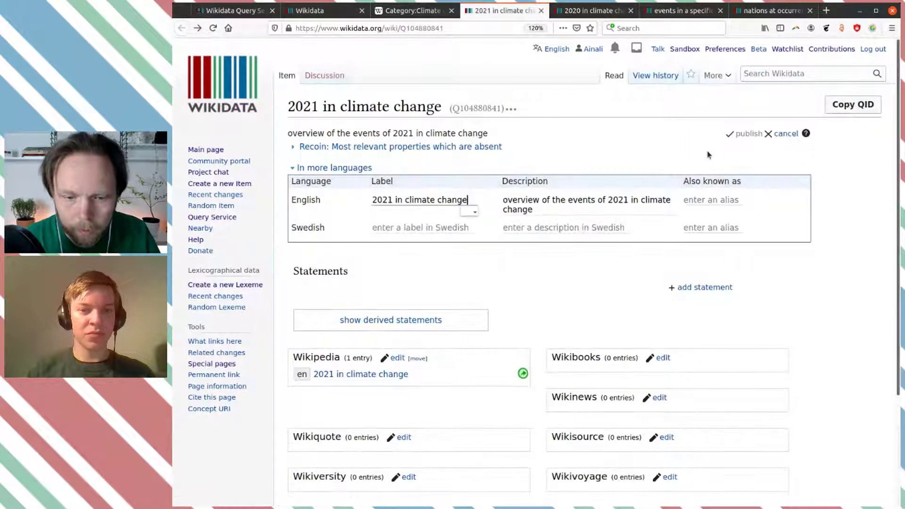
click(535, 227)
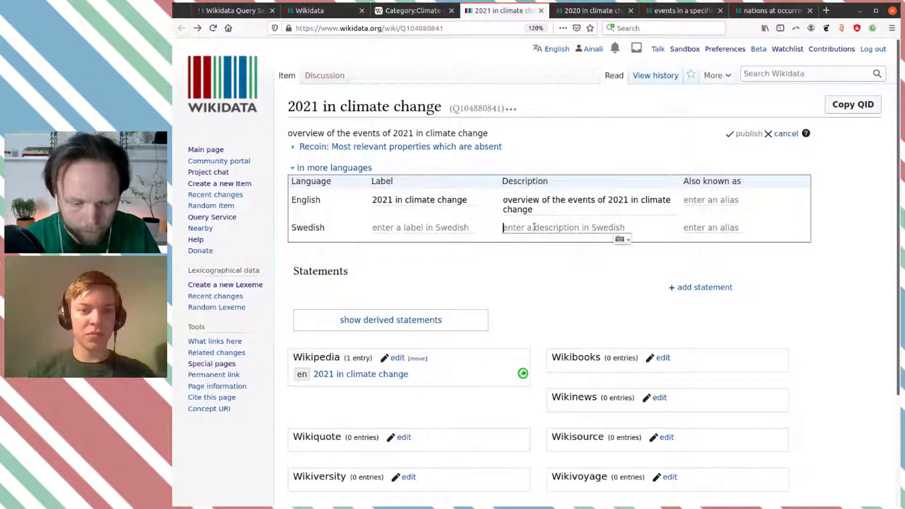
key(ctrl+v)
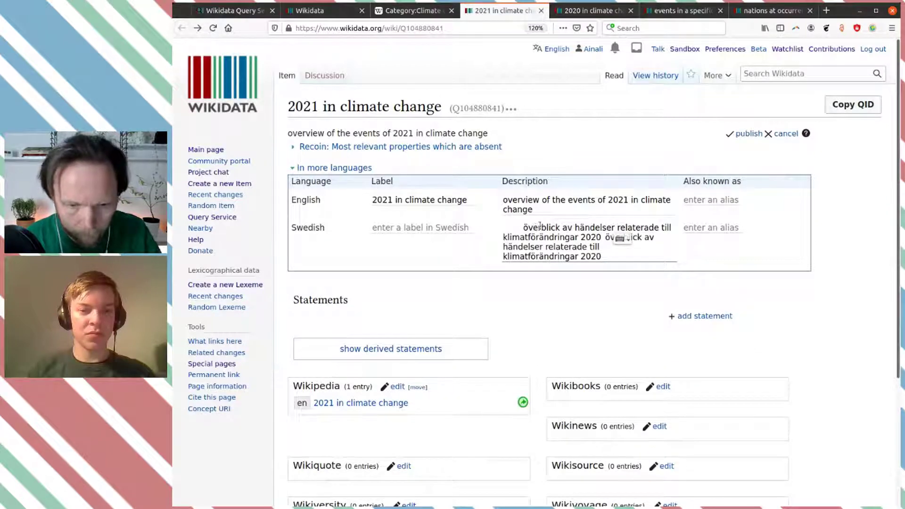
drag(600, 257, 606, 235)
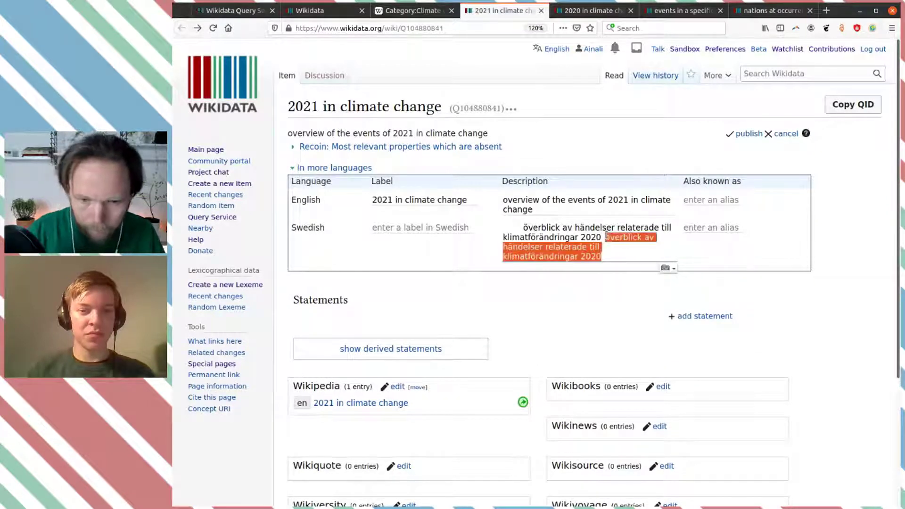
key(BackSpace)
text(1)
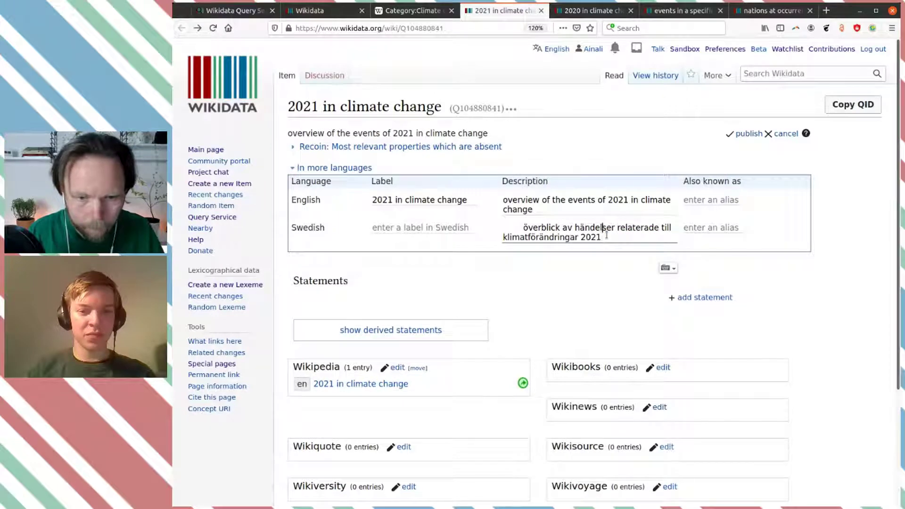
key(Delete)
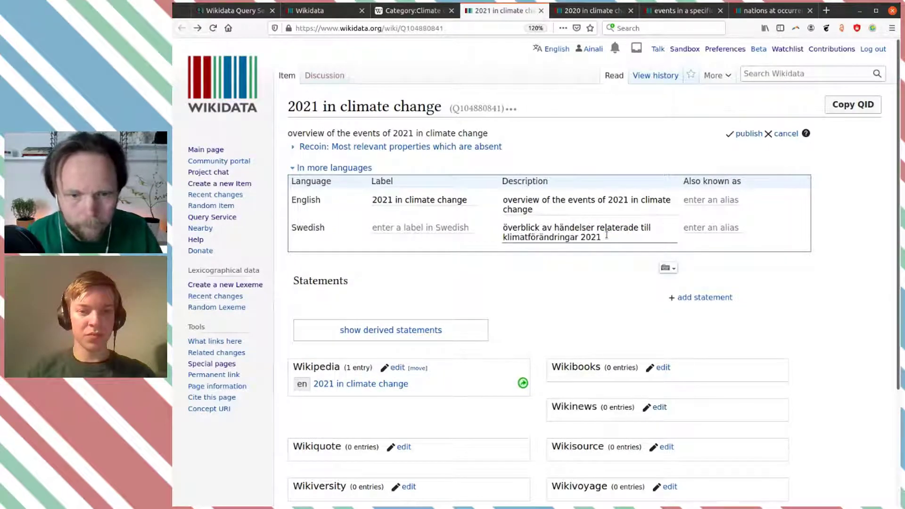
Step: Enter "klimatförändringar 2021" as the Swedish label of the 2021 in climate change item and publish the label and description changes
key(ctrl+Page_Down)
double_click(414, 227)
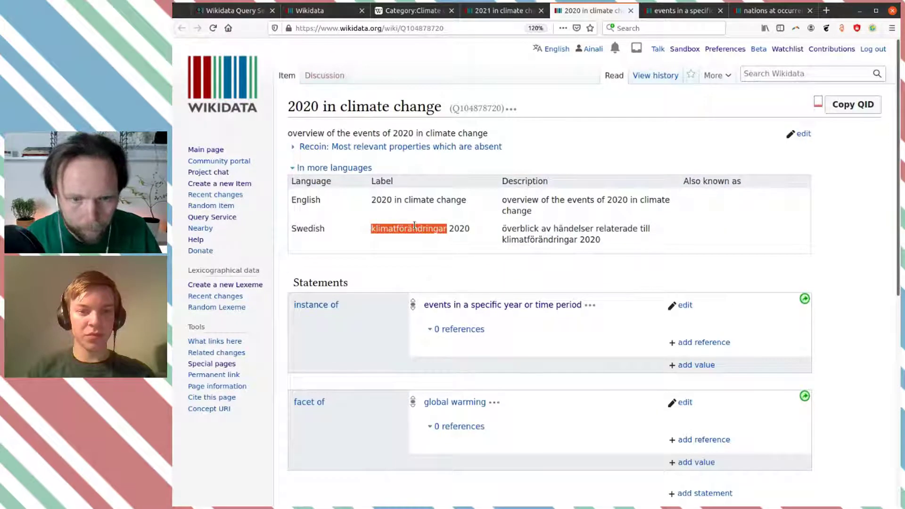
key(ctrl+Page_Up)
click(400, 227)
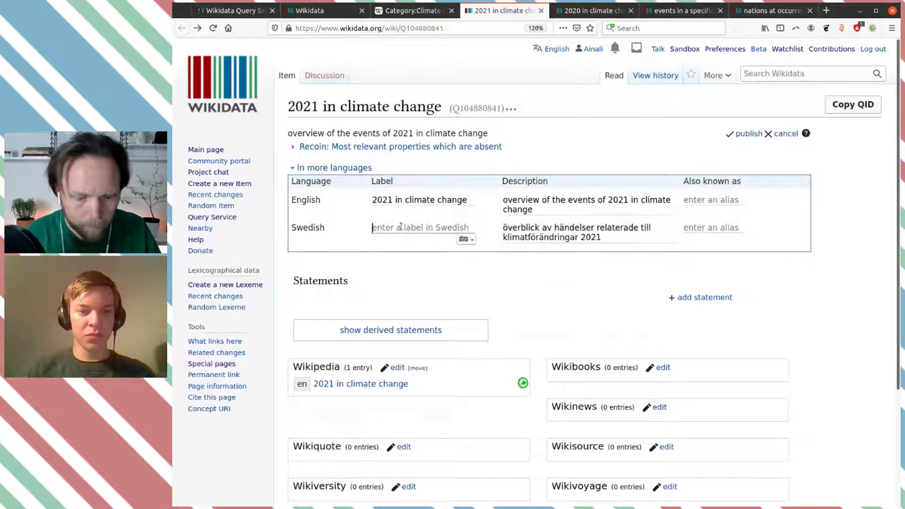
key(ctrl+v)
text(202)
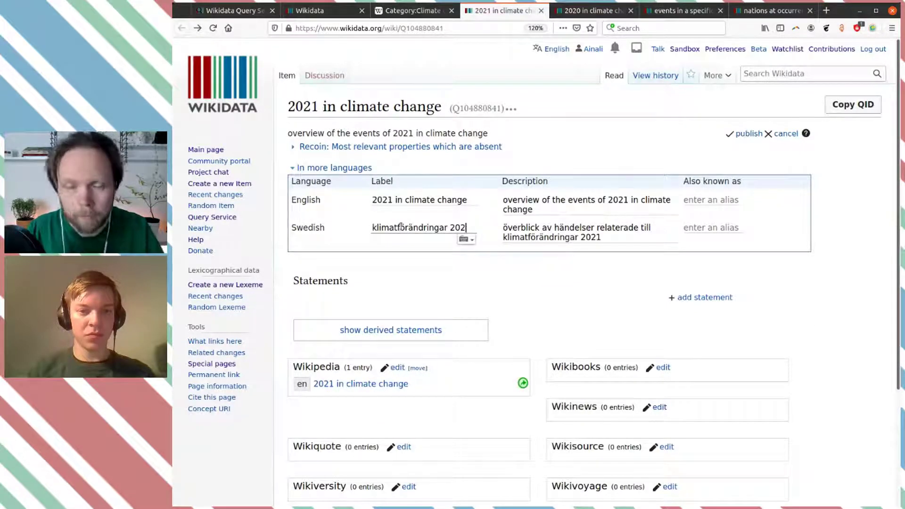
text(1)
key(Return)
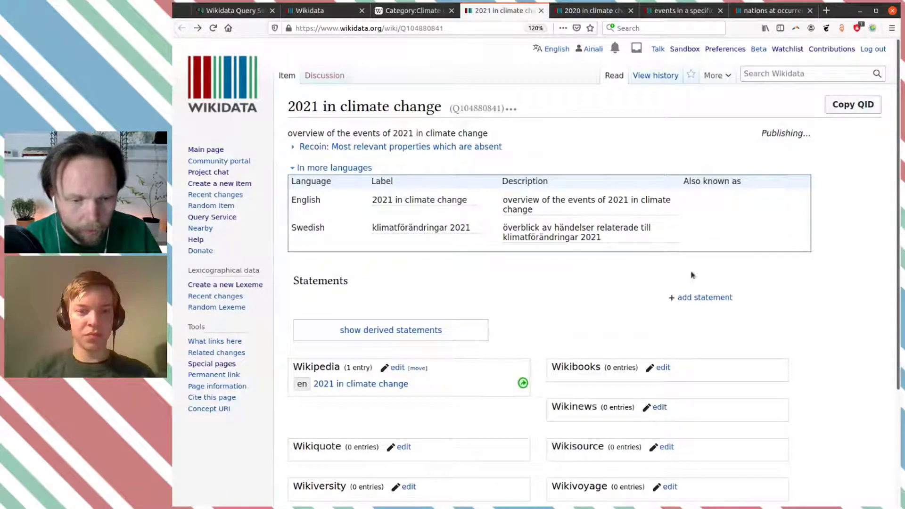
Step: Add and publish an "instance of" statement on the 2021 item, using the copied QID of "events in a specific year or time period"
click(689, 299)
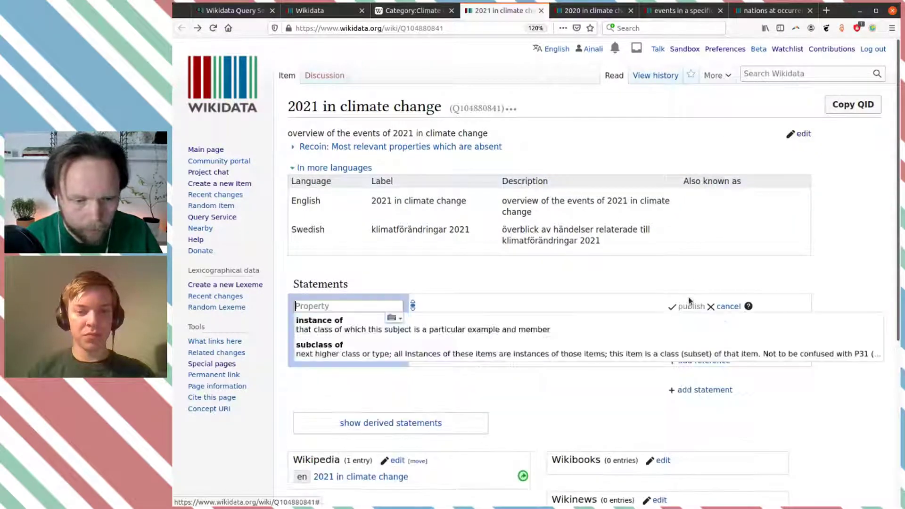
click(589, 324)
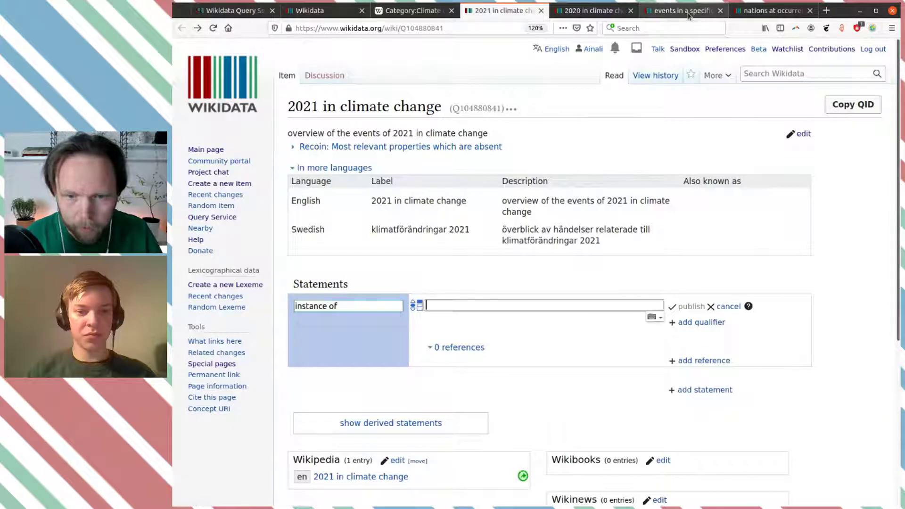
click(689, 11)
scroll(771, 116, up, 3)
click(848, 105)
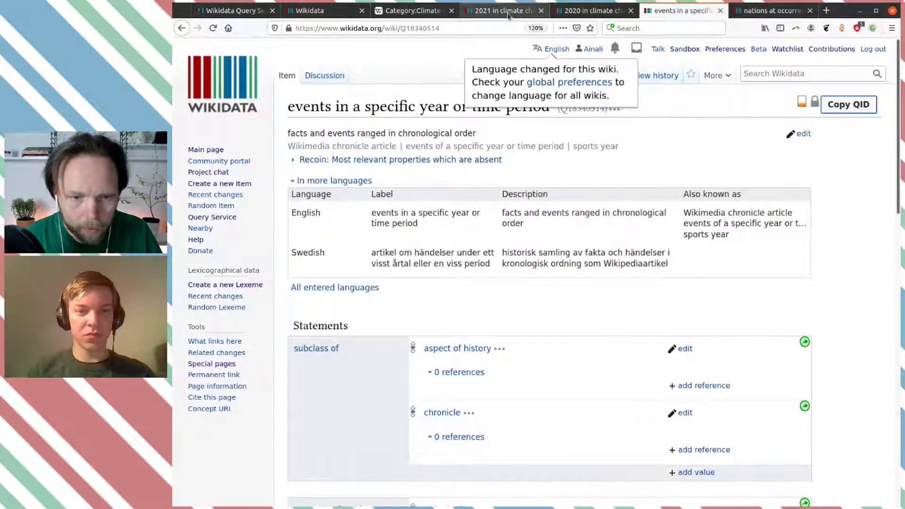
click(511, 13)
key(ctrl+v)
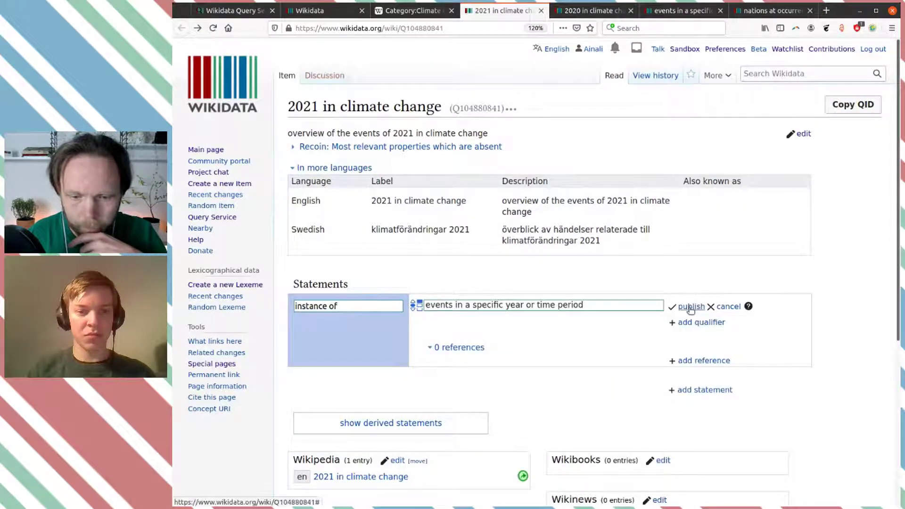
click(689, 306)
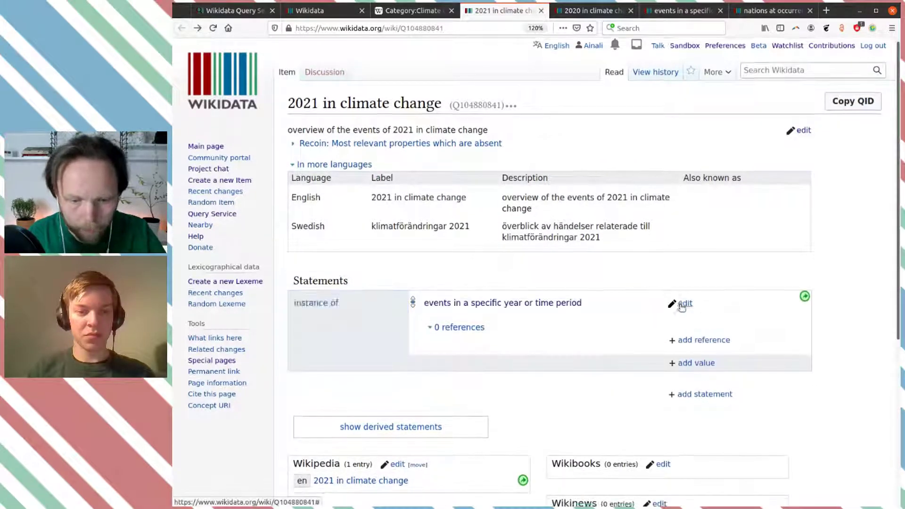
Step: Add and publish a "facet of" statement with the value "global warming" on the 2021 in climate change item
scroll(682, 307, down, 2)
click(692, 301)
text(facet o)
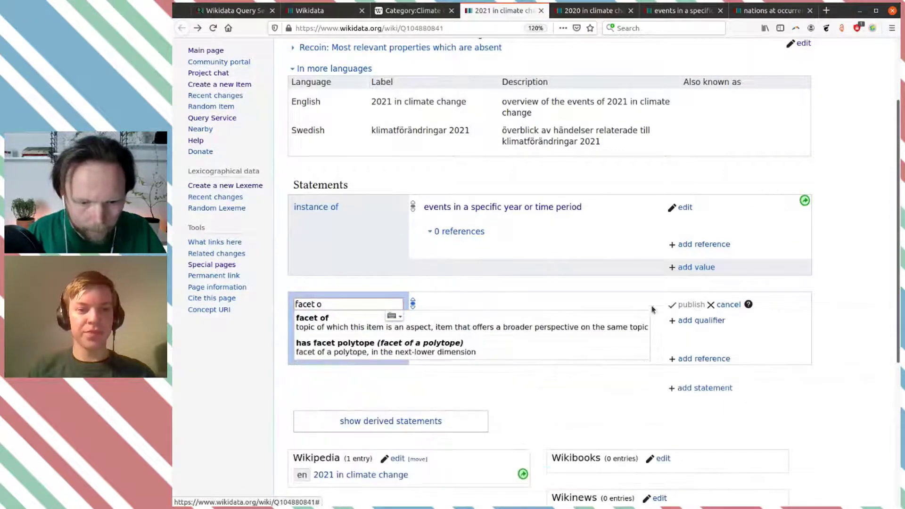
click(621, 315)
text(global warmi)
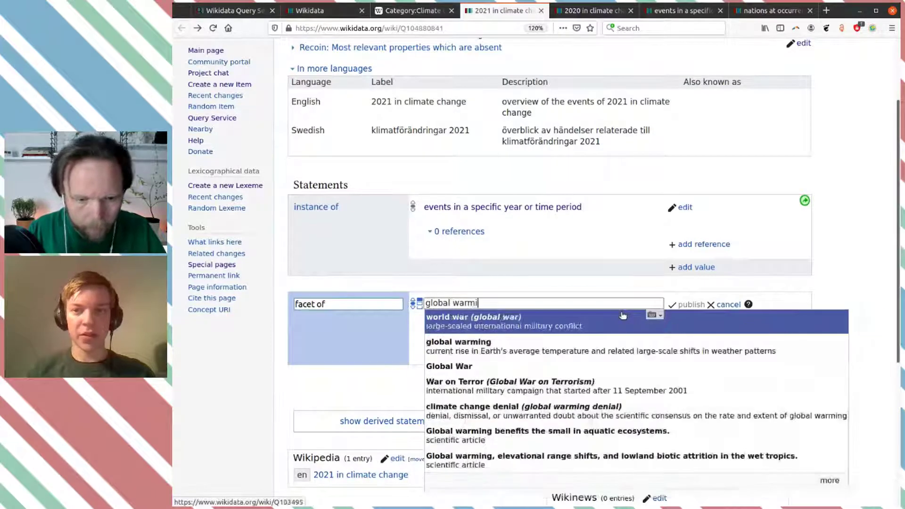
click(622, 315)
click(692, 305)
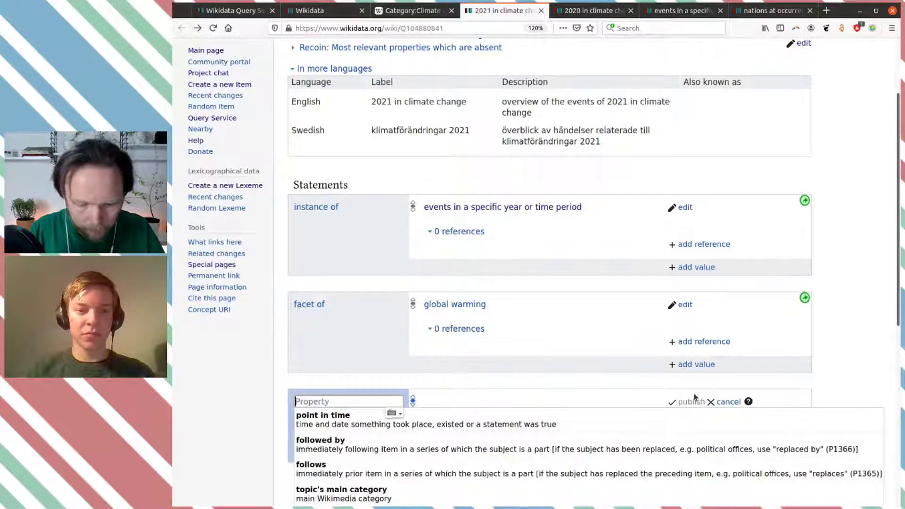
Step: Add an "on focus list of Wikimedia project" statement with the value "WikiProject Climate change", copy that value, and publish the statement
text(on foc)
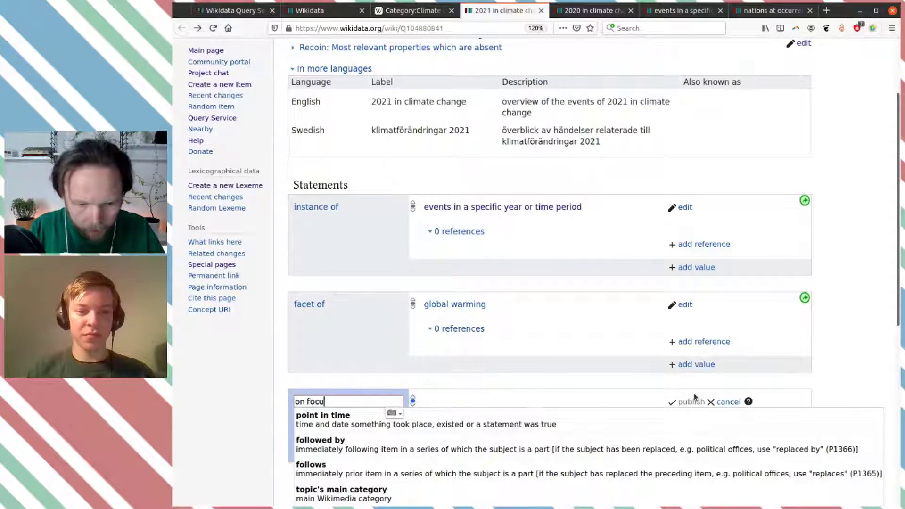
text(u)
click(561, 415)
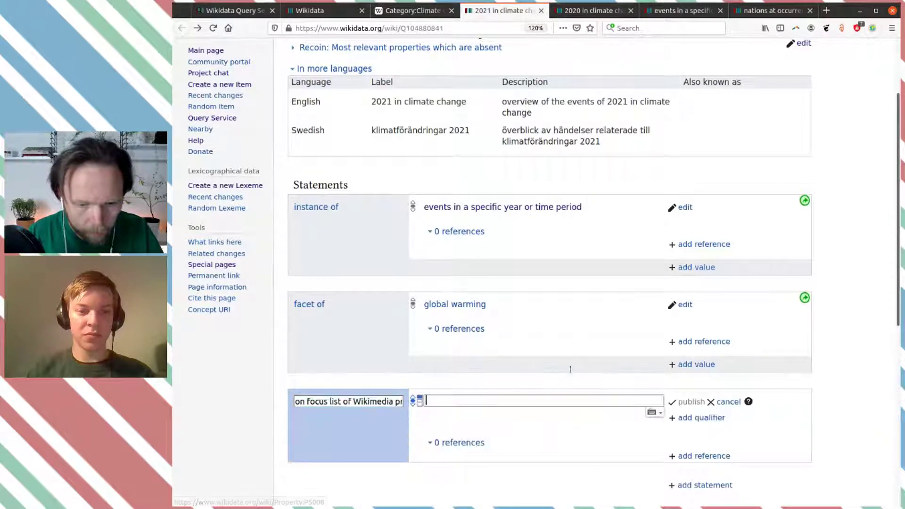
text(WikiPron)
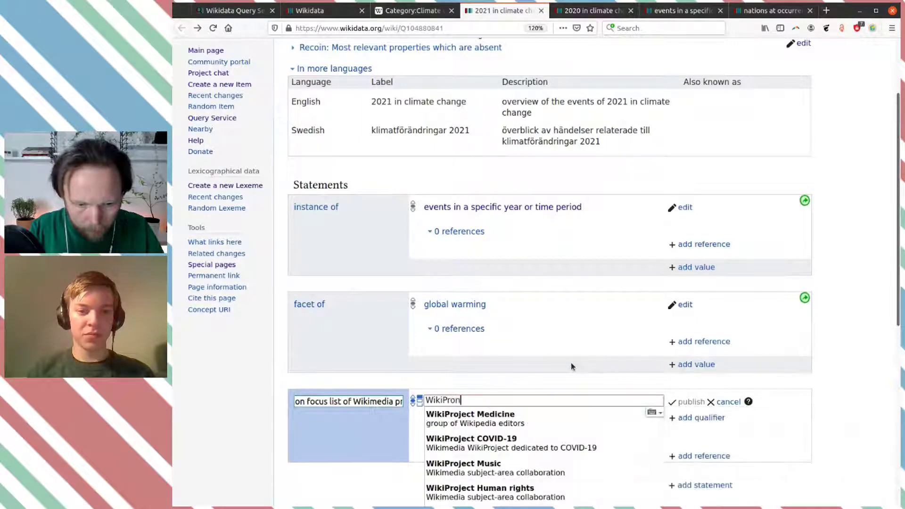
key(BackSpace)
text(jec)
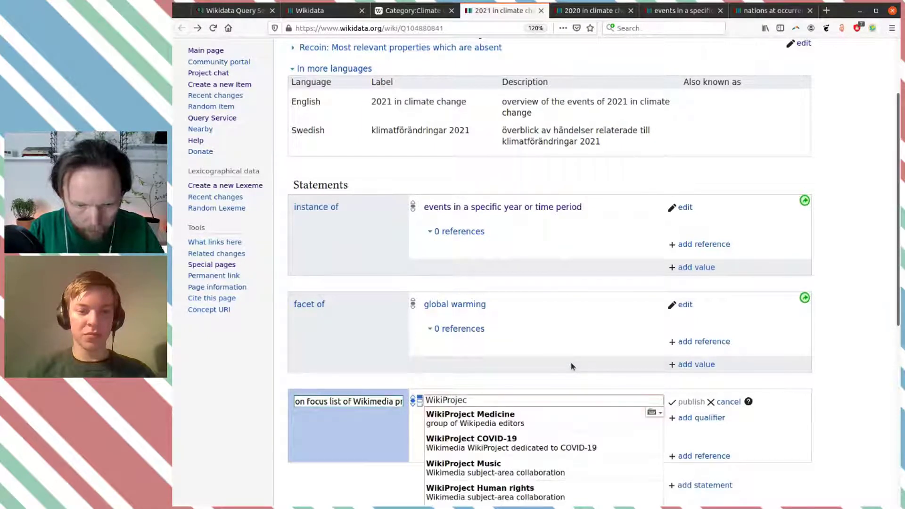
text(t Cl)
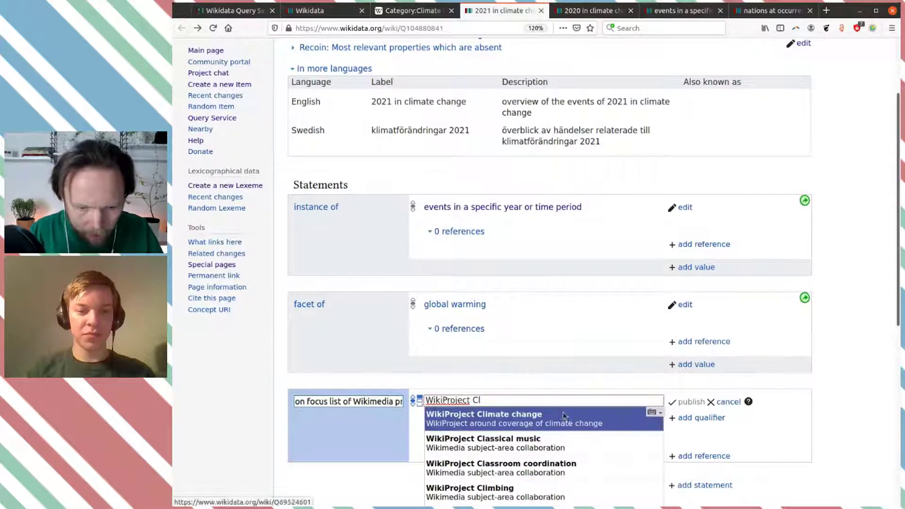
click(562, 418)
triple_click(554, 402)
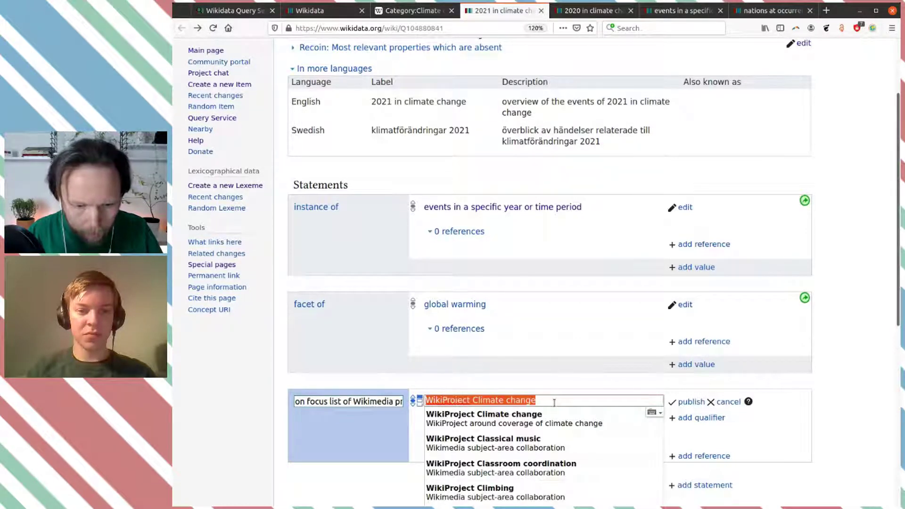
click(578, 402)
click(669, 404)
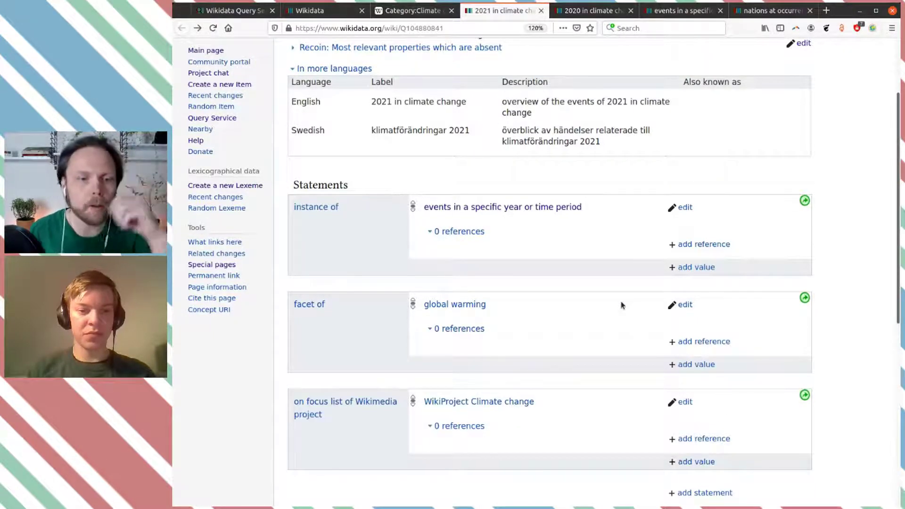
Step: Add and publish a "follows" statement pointing to "2020 in climate change" on the 2021 item
scroll(619, 307, down, 3)
scroll(619, 307, up, 3)
scroll(619, 306, down, 3)
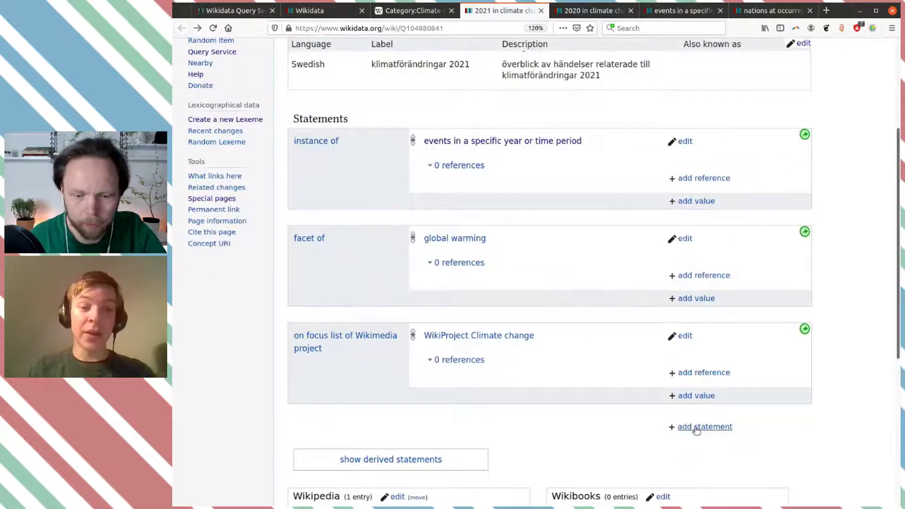
click(696, 430)
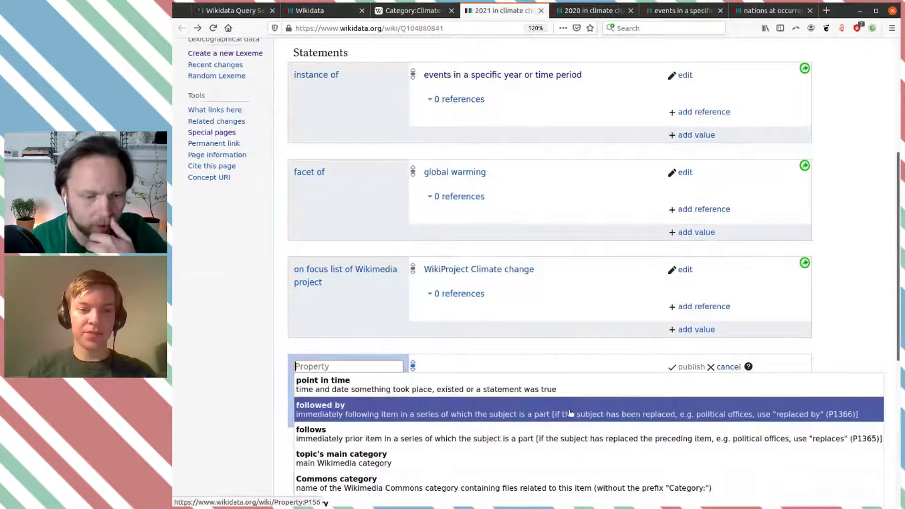
click(571, 435)
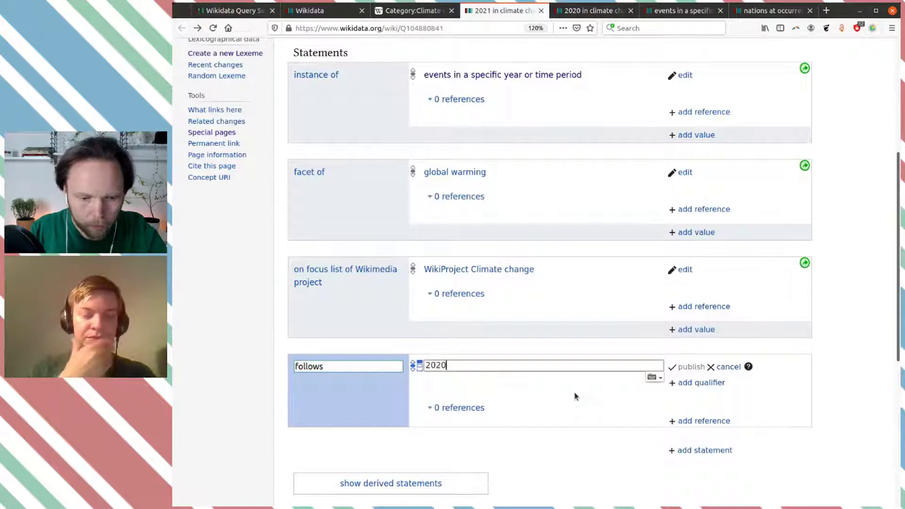
text(2020 in Cl)
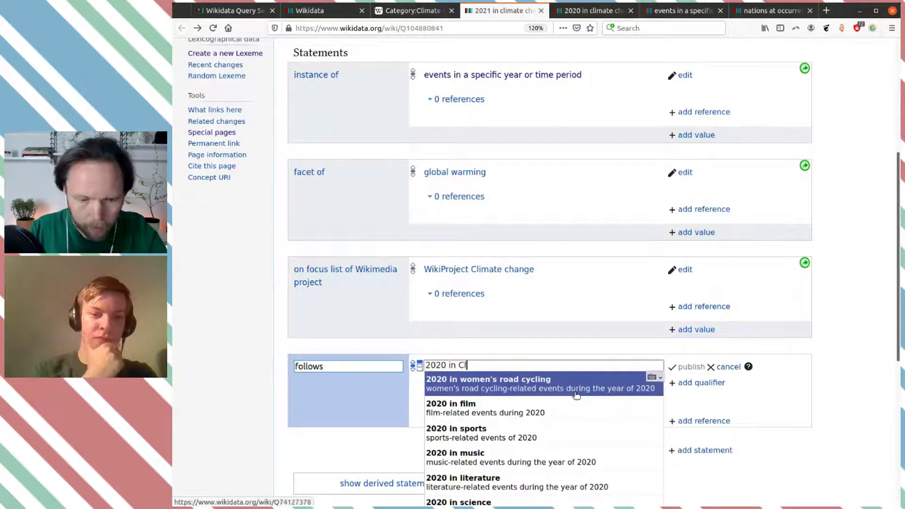
click(576, 395)
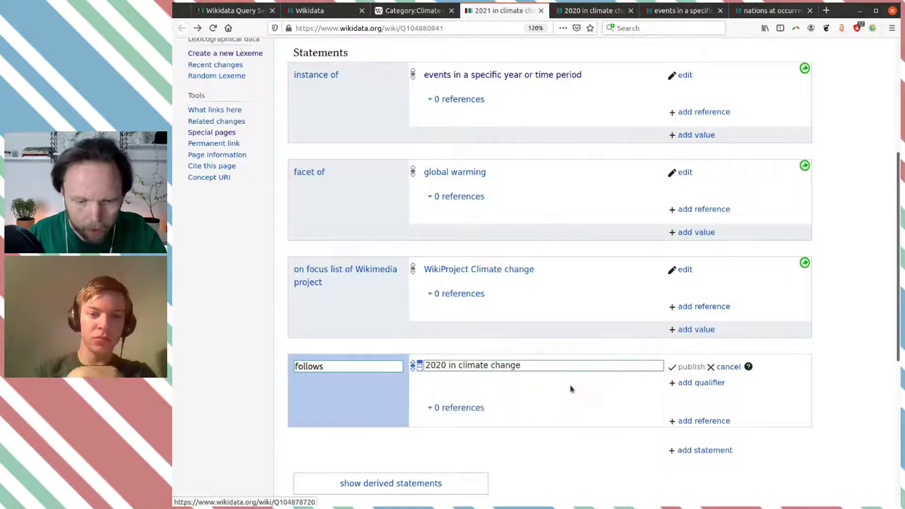
click(686, 370)
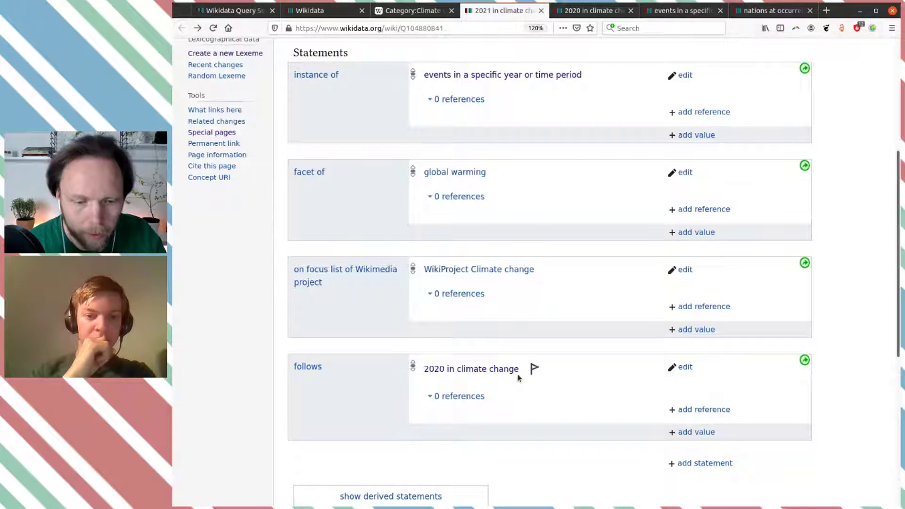
Step: Switch to the 2020 in climate change item and publish an "on focus list of Wikimedia project" statement with the copied value "WikiProject Climate change"
middle_click(502, 371)
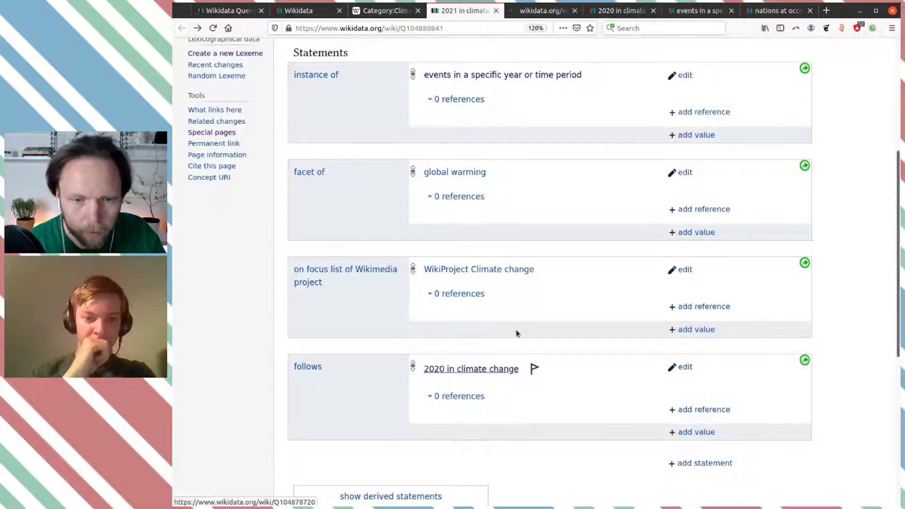
click(575, 11)
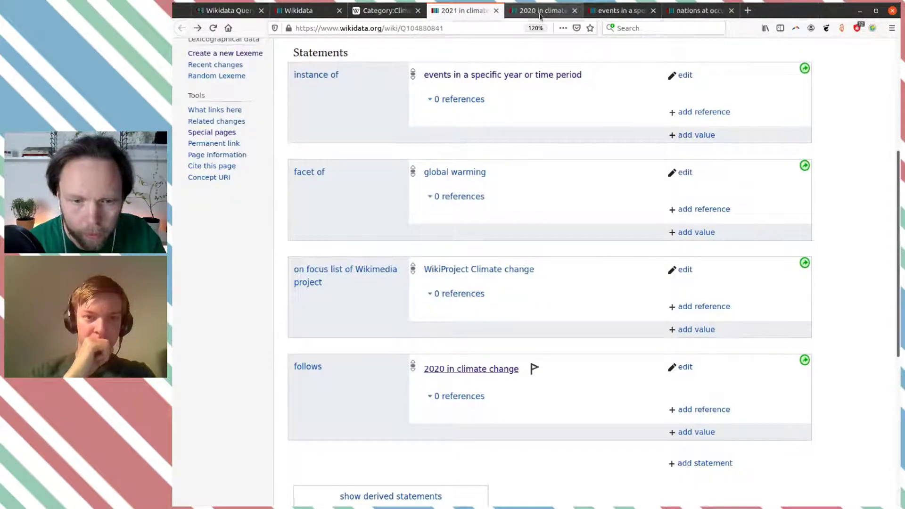
click(584, 11)
scroll(613, 259, down, 3)
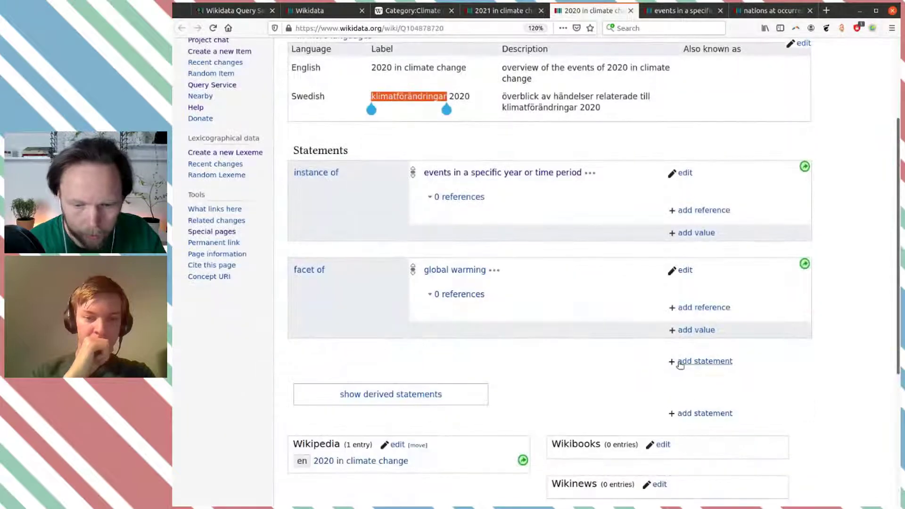
click(662, 364)
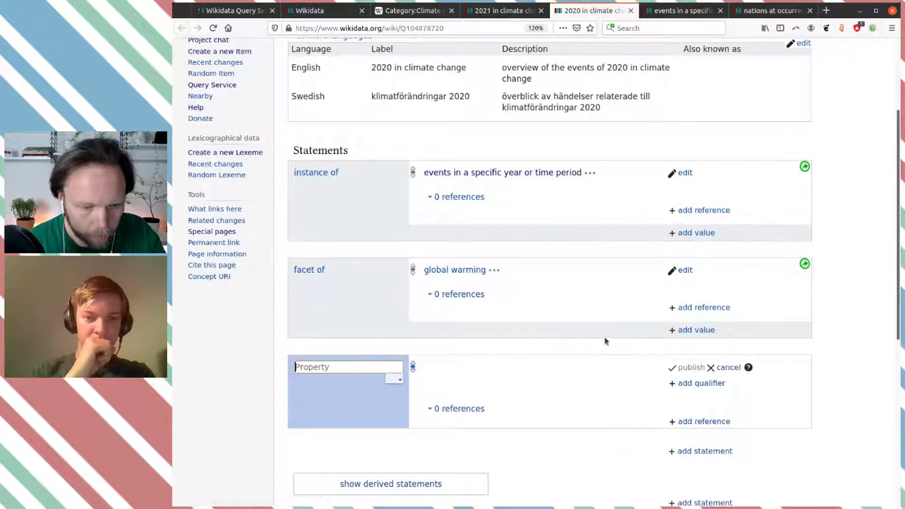
key(ctrl+Page_Up)
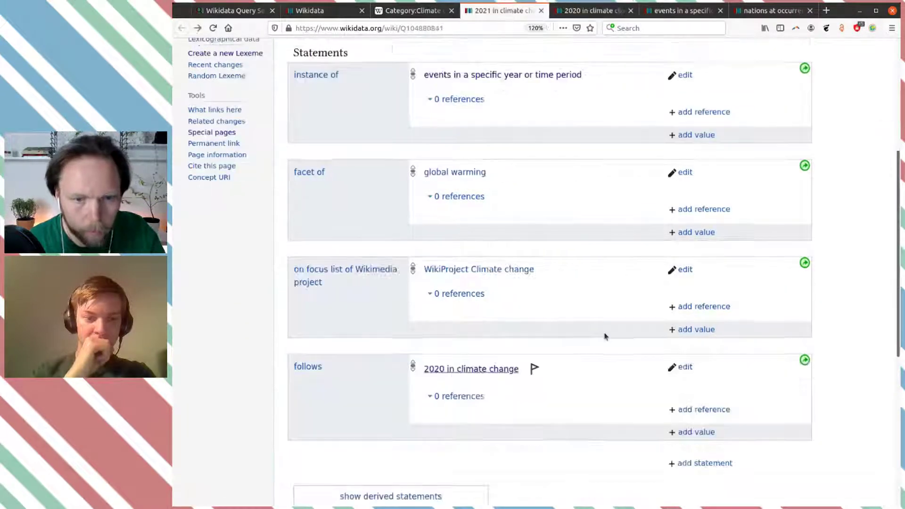
key(ctrl+Page_Down)
text(on fo)
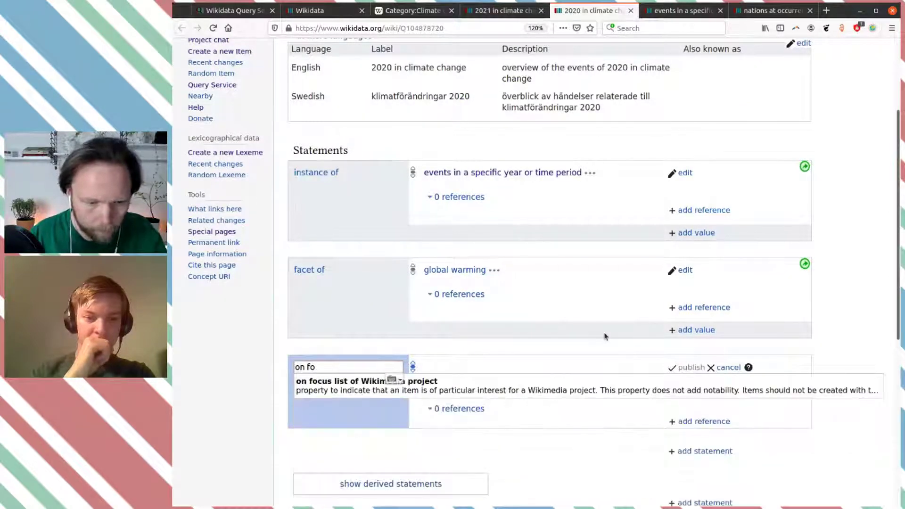
click(521, 383)
key(ctrl+v)
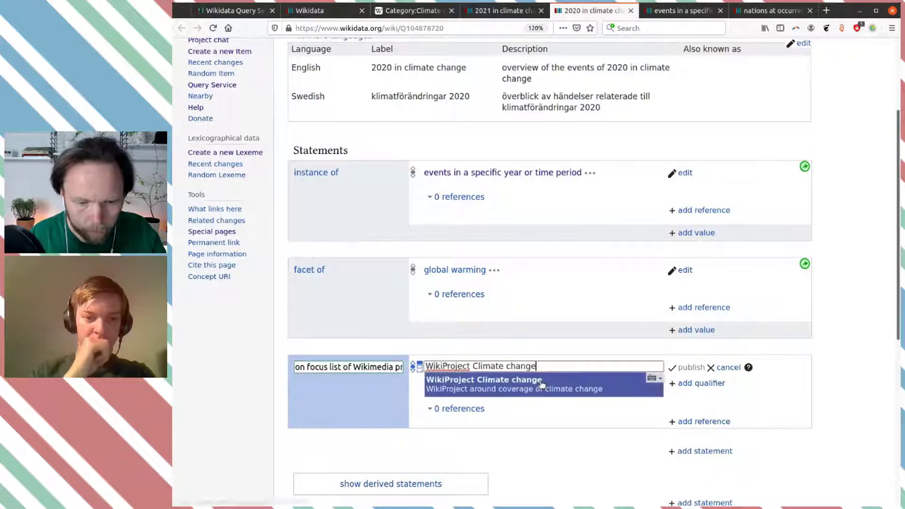
click(688, 367)
Step: Add and publish a "followed by" statement pointing to "2021 in climate change" on the 2020 item
scroll(660, 391, down, 3)
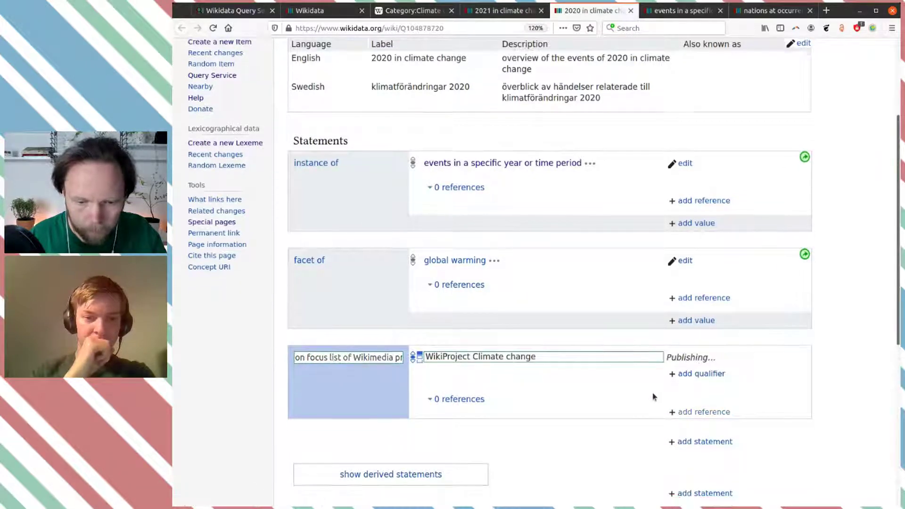
click(696, 360)
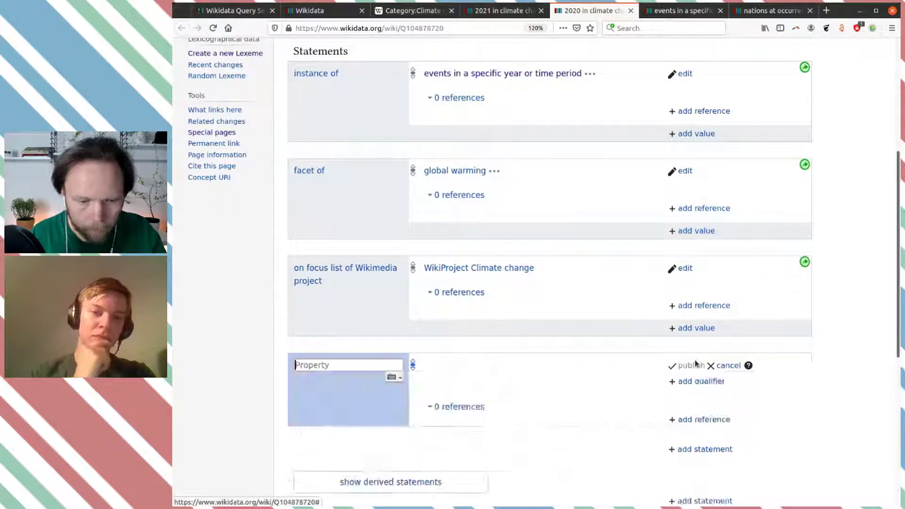
click(626, 408)
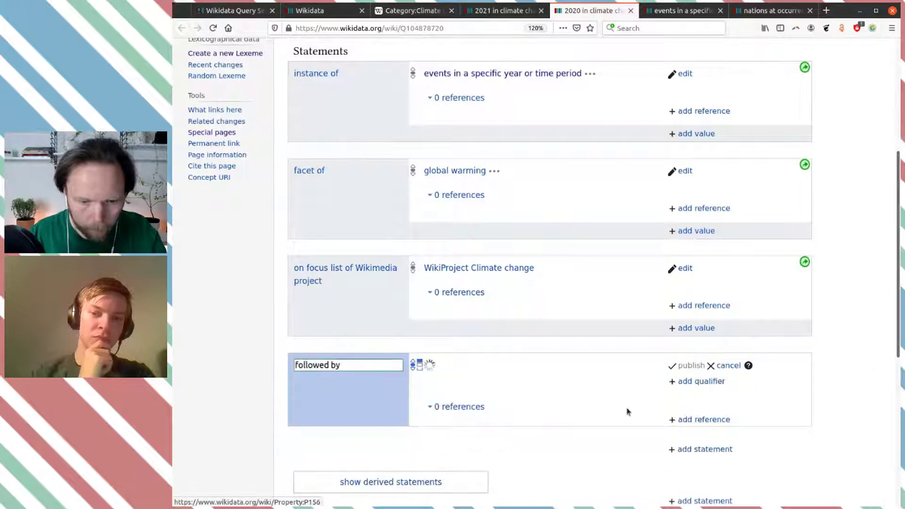
text(2021 i)
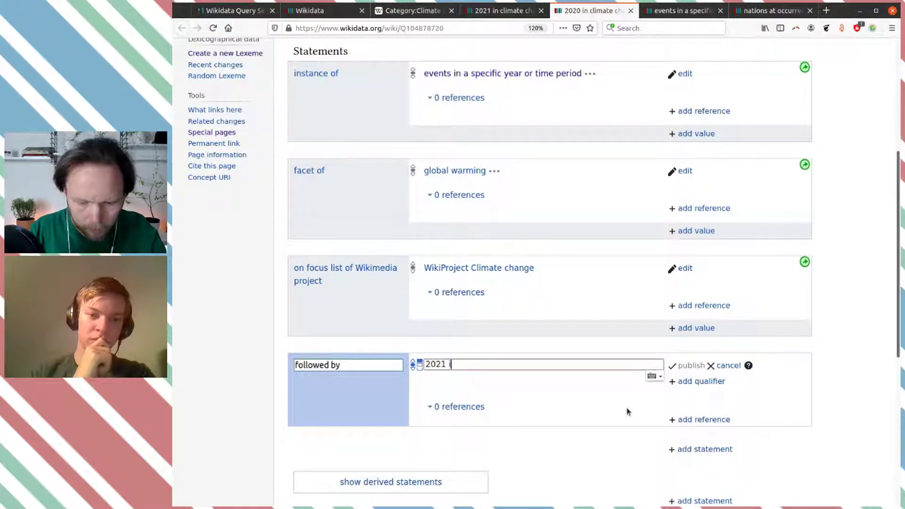
text(n cli)
click(612, 390)
click(687, 366)
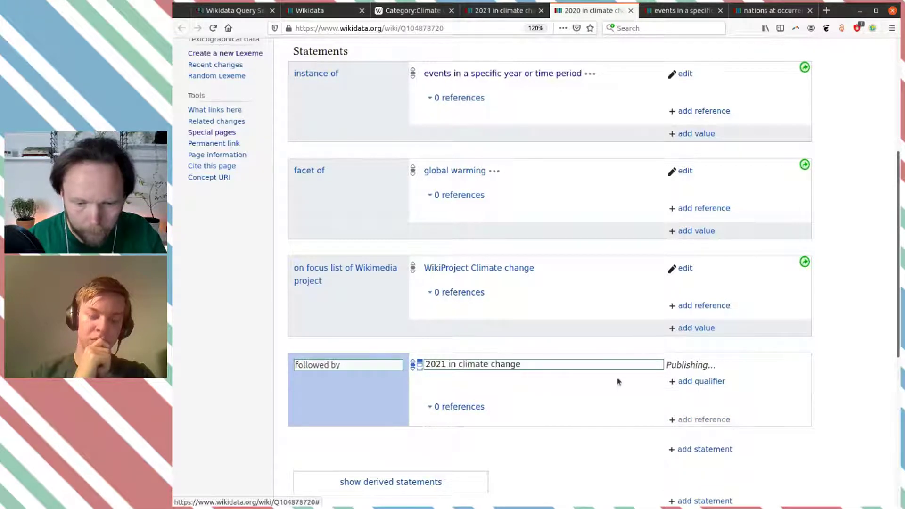
Step: Add and publish a "follows" statement pointing to "2019 in climate change" on the 2020 item
scroll(619, 381, down, 3)
click(689, 330)
text(follow)
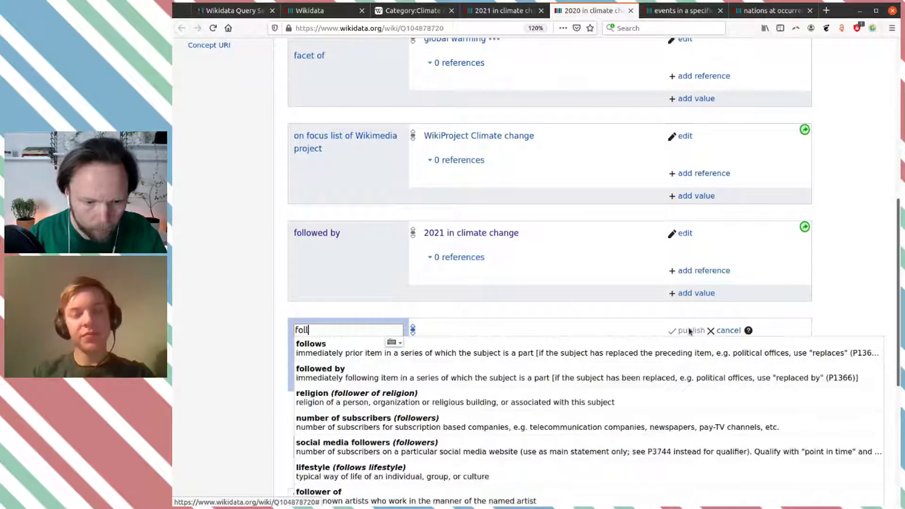
key(Tab)
text(2)
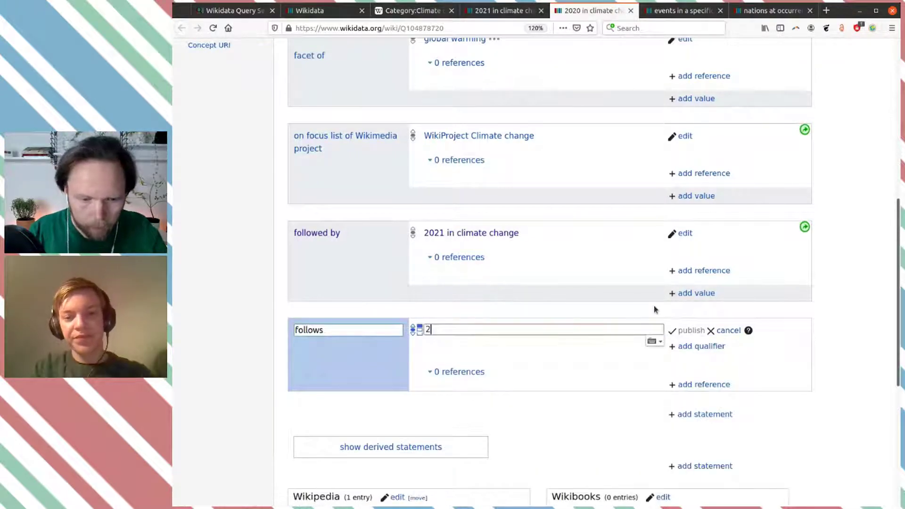
text(019 in cli)
click(604, 345)
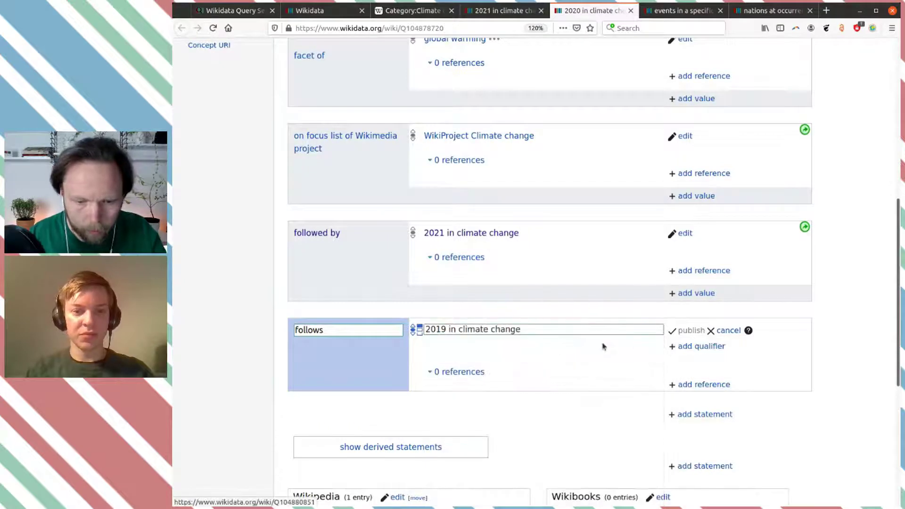
click(691, 330)
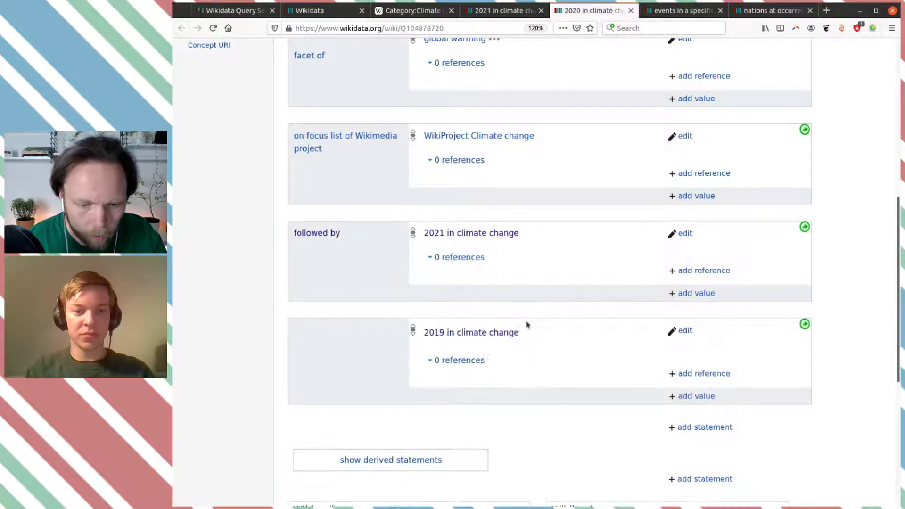
Step: Open the 2019 in climate change item and publish an "on focus list of Wikimedia project" statement with the value "WikiProject Climate change"
middle_click(495, 333)
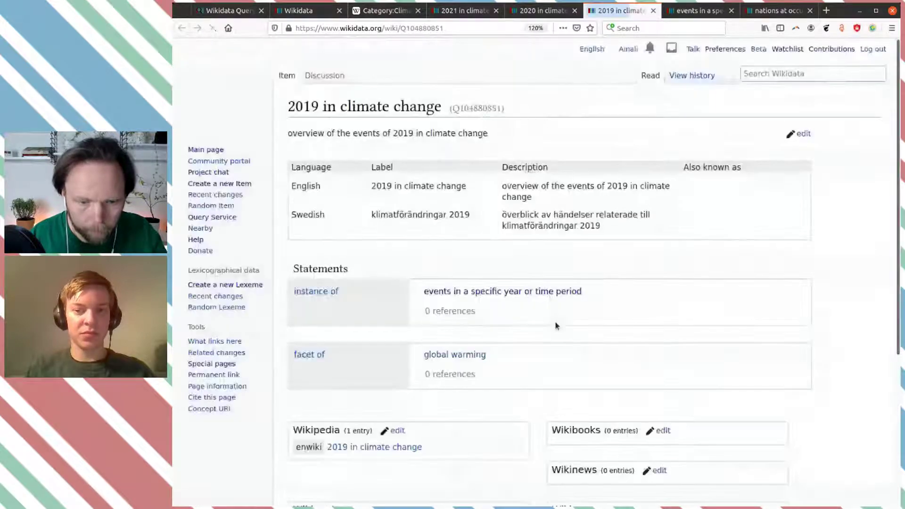
scroll(566, 316, down, 5)
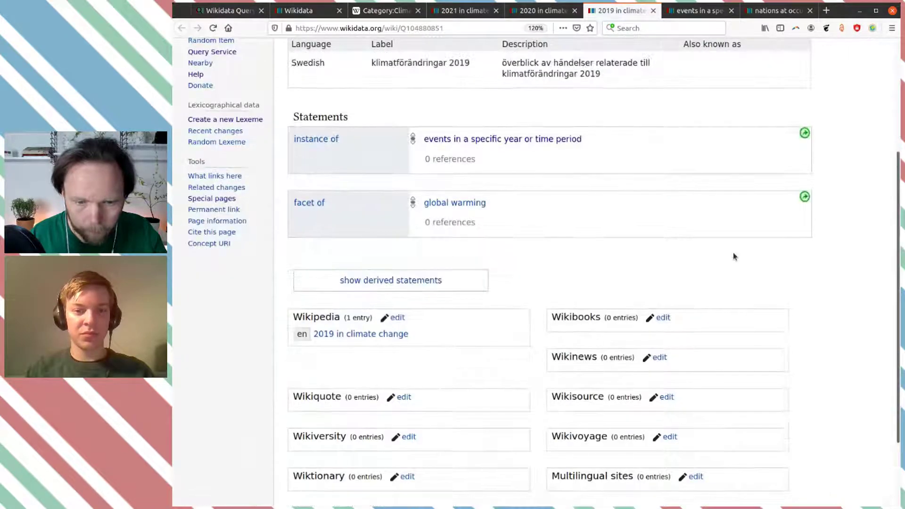
click(703, 329)
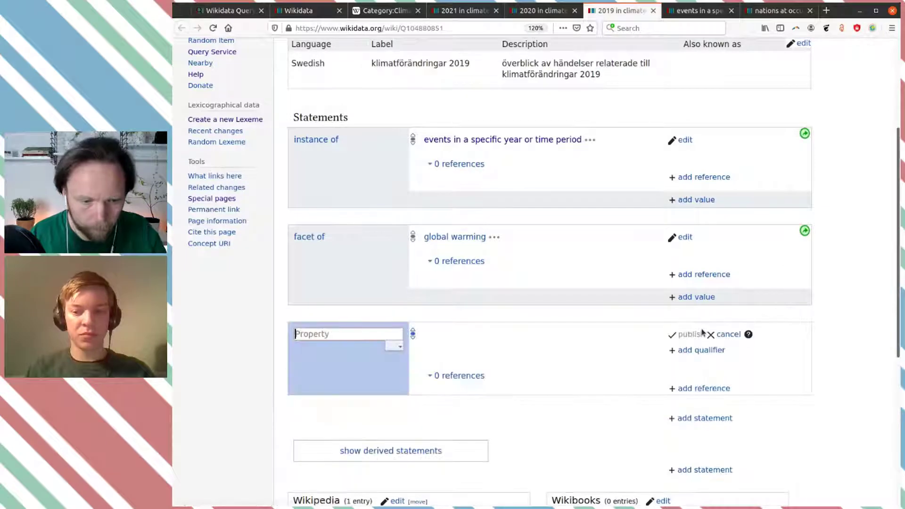
text(on fo)
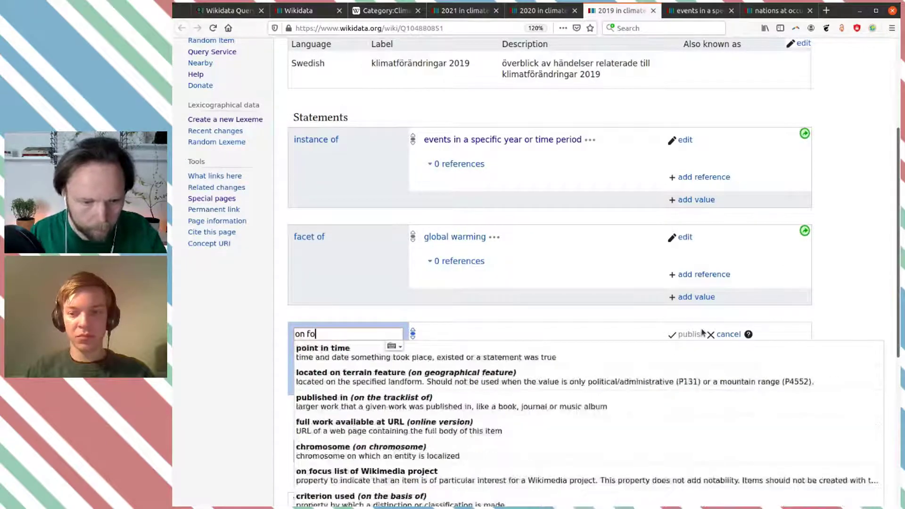
click(568, 352)
text(WikiProject Climate change)
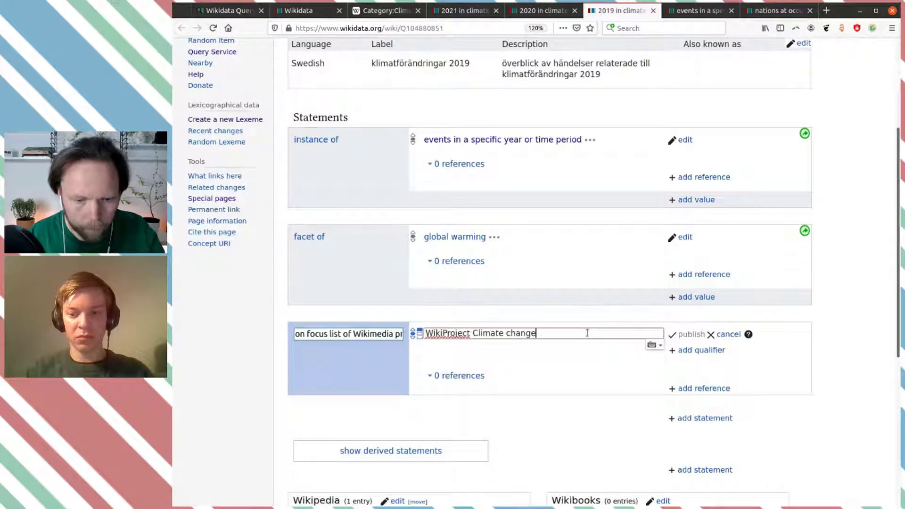
click(584, 353)
click(687, 337)
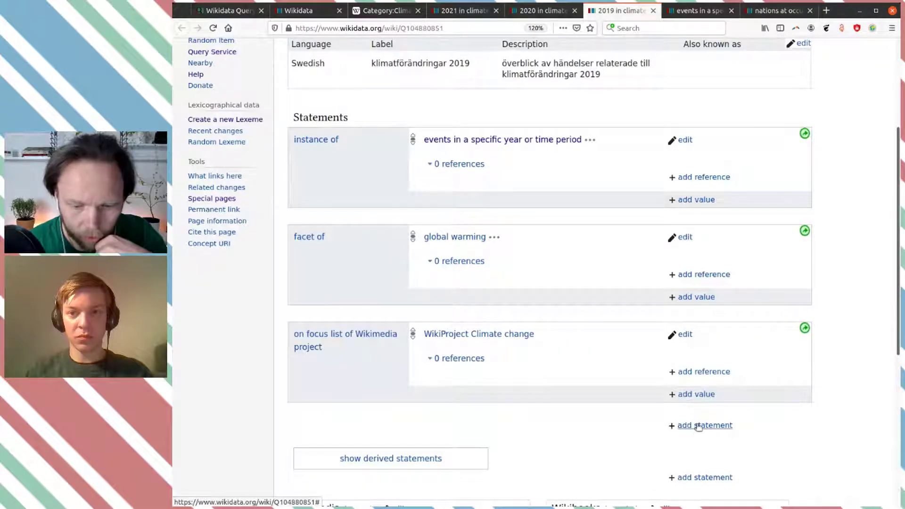
Step: Add and publish a "followed by" statement pointing to "2020 in climate change" on the 2019 item
click(684, 425)
scroll(628, 306, down, 5)
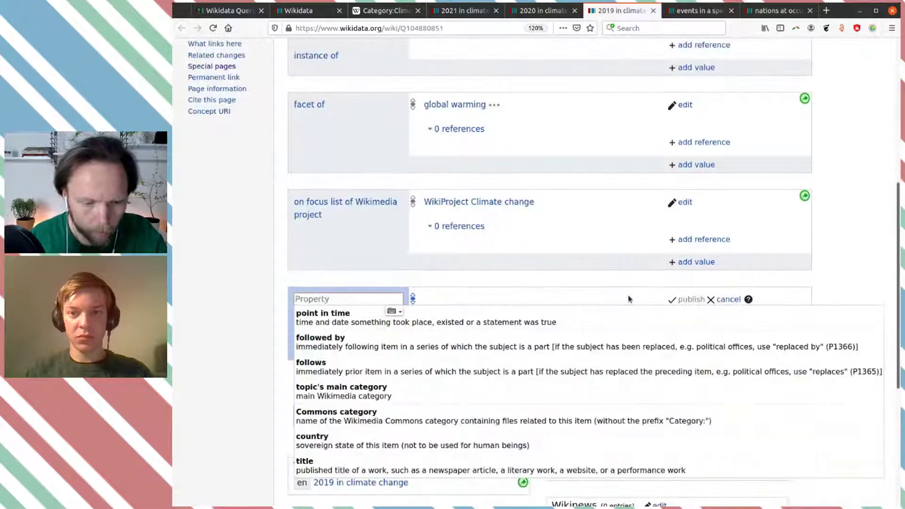
click(609, 341)
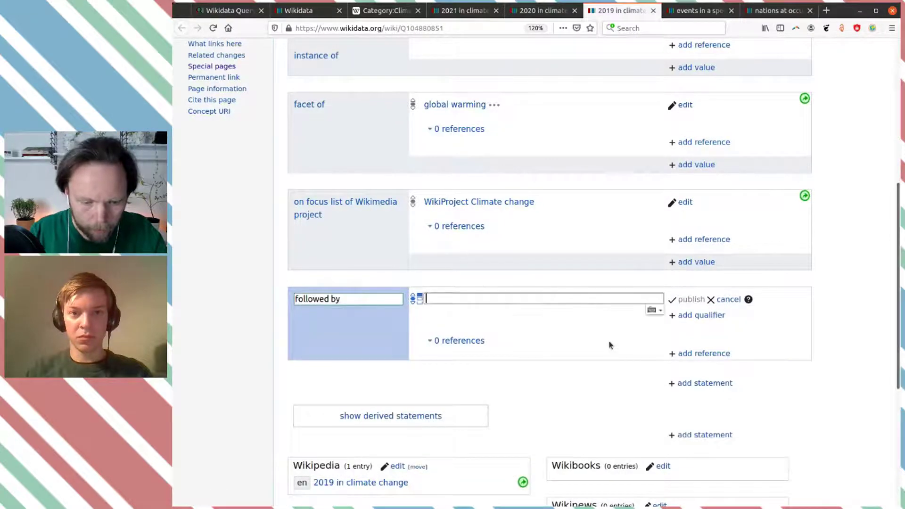
text(2020 in cl)
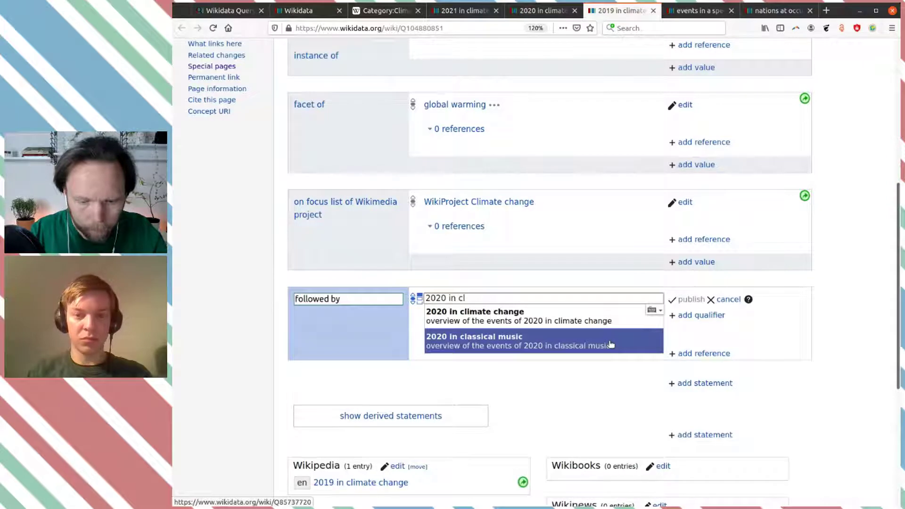
click(632, 317)
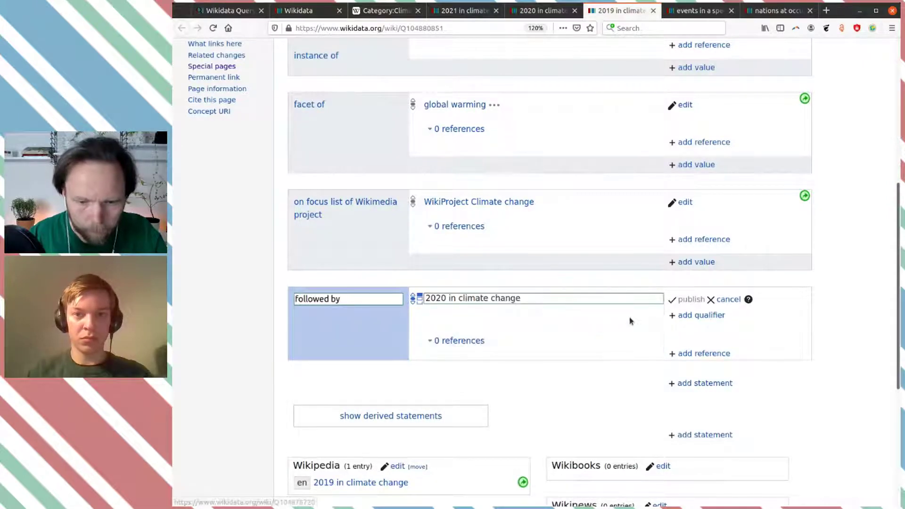
click(685, 299)
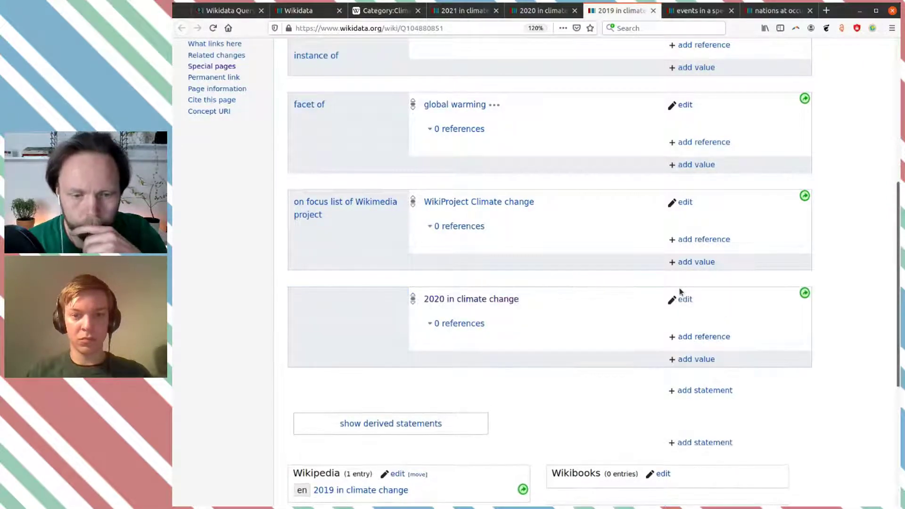
scroll(629, 310, up, 3)
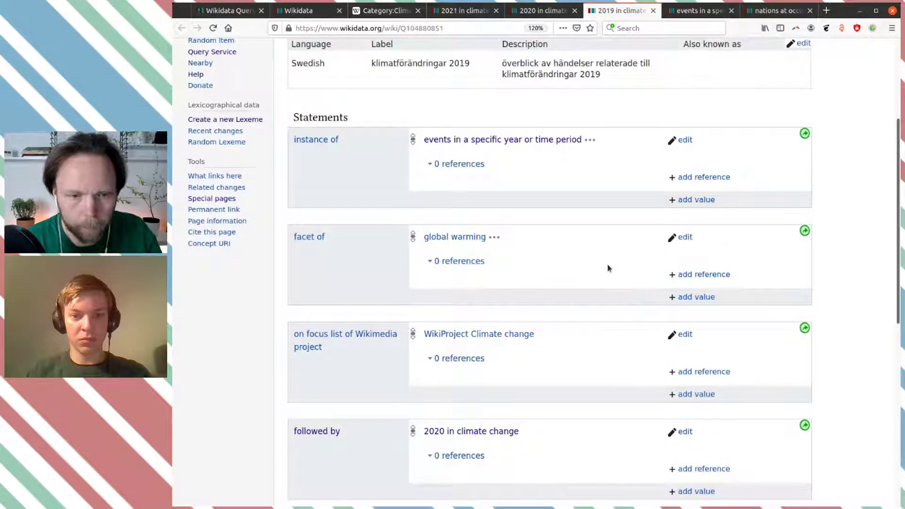
scroll(613, 325, down, 1)
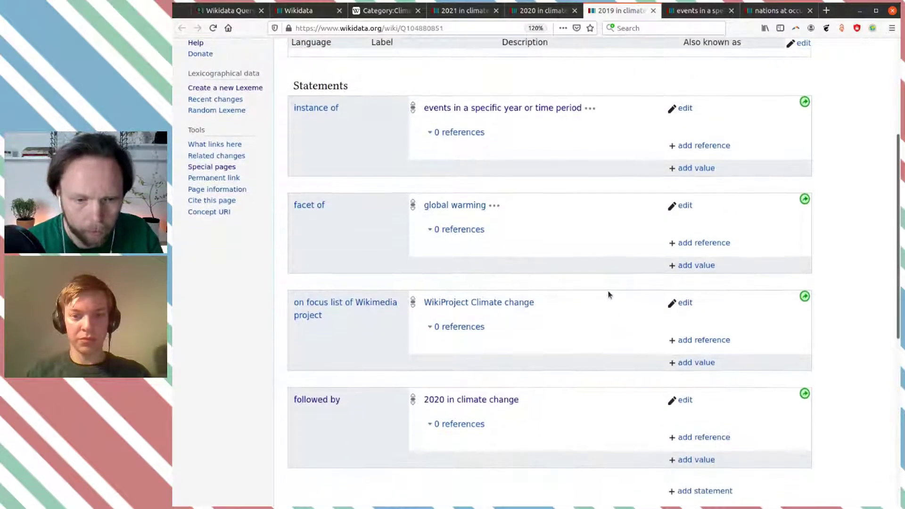
scroll(608, 287, up, 3)
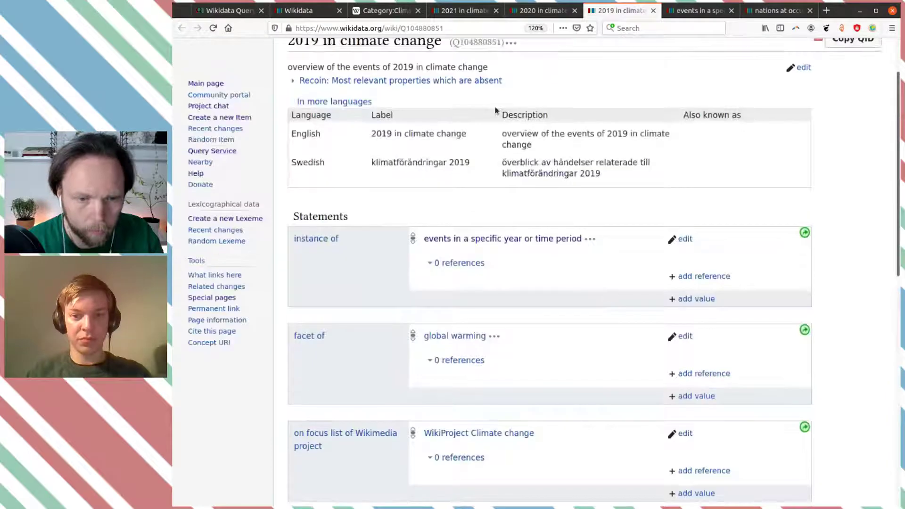
Step: Return to the Wikipedia climate change category and open the Wikidata item for "2020s in environmental history" separately
click(384, 11)
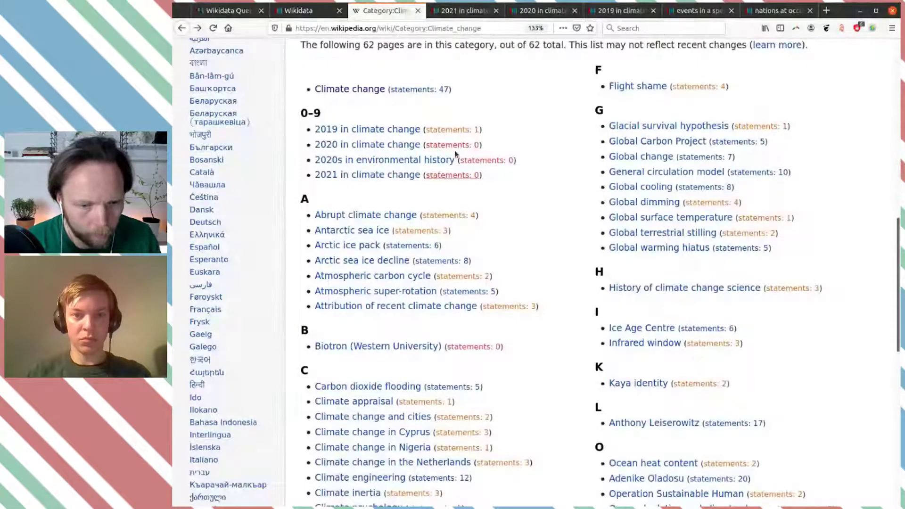
mouse_move(374, 161)
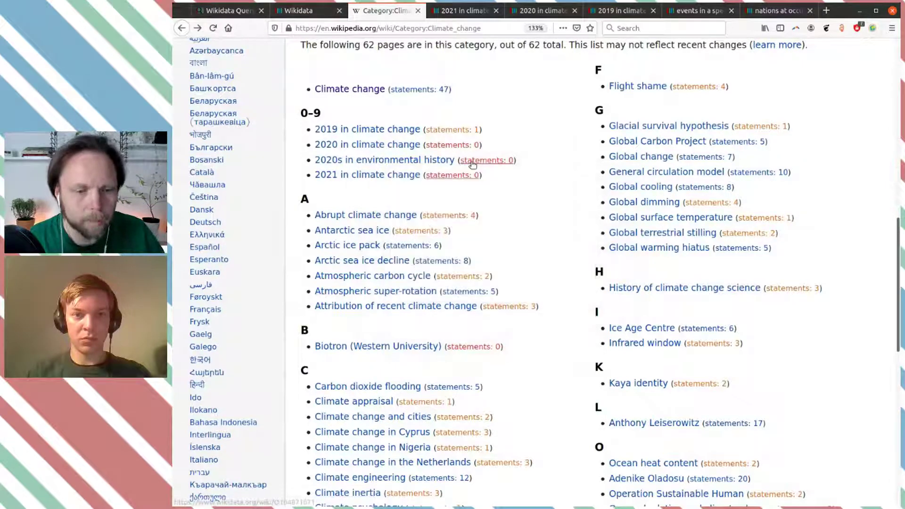
middle_click(500, 162)
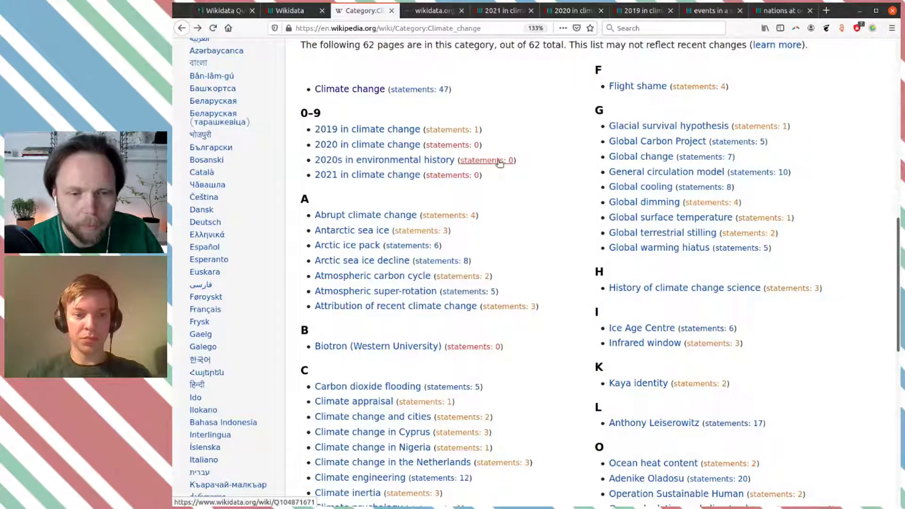
key(ctrl+Tab)
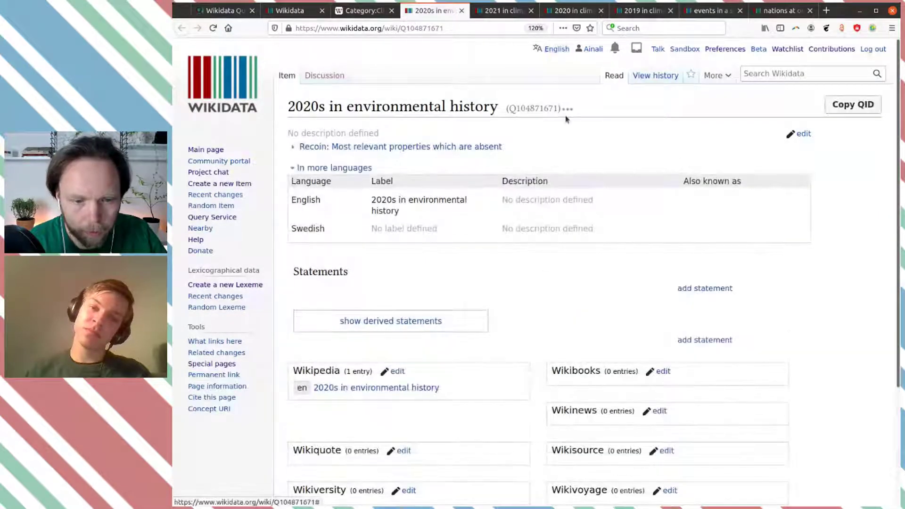
Step: Copy the QID of the "events in a specific year or time period" item
key(ctrl+Tab)
key(ctrl+Tab)
key(ctrl+Tab)
key(ctrl+Tab)
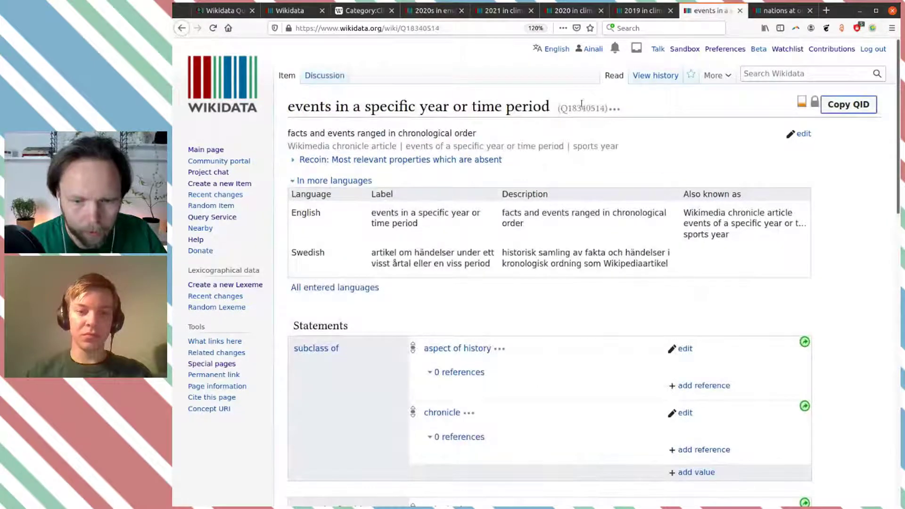
click(849, 105)
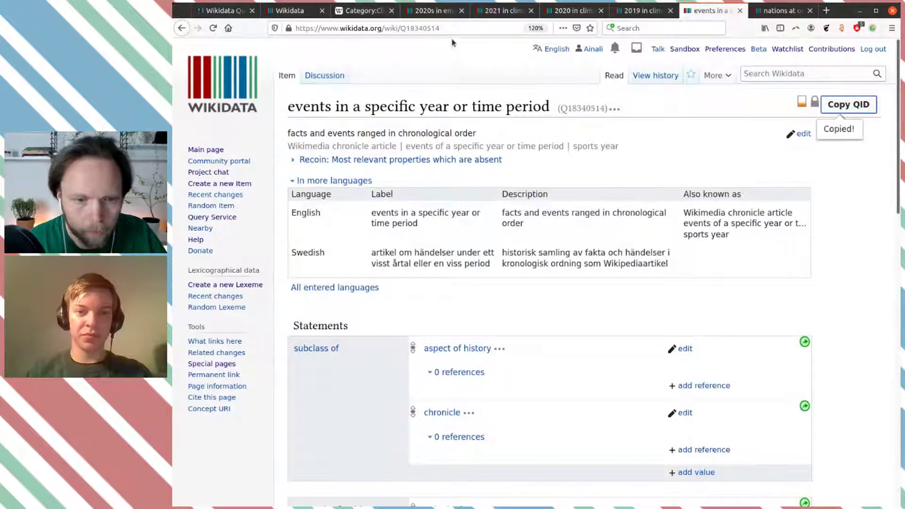
Step: On the 2020s in environmental history item, publish an "instance of" statement with the copied "events in a specific year or time period" value
click(439, 11)
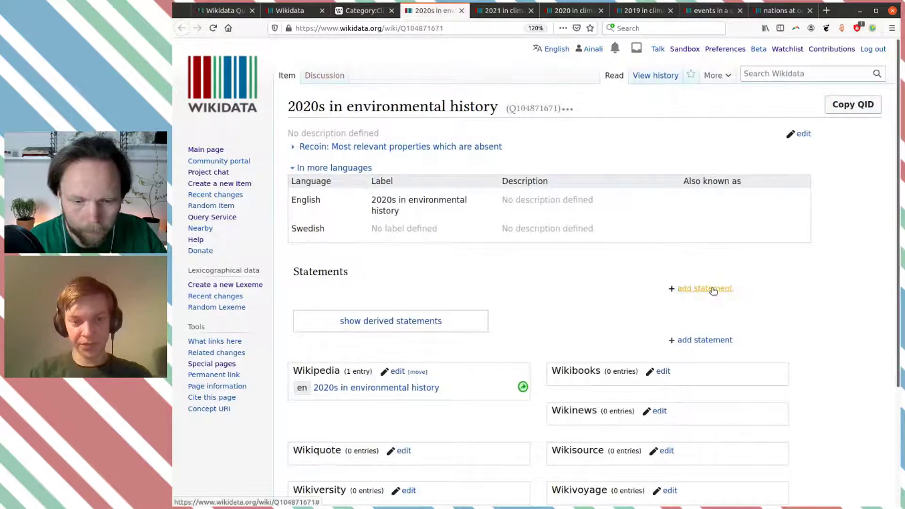
click(711, 289)
click(572, 311)
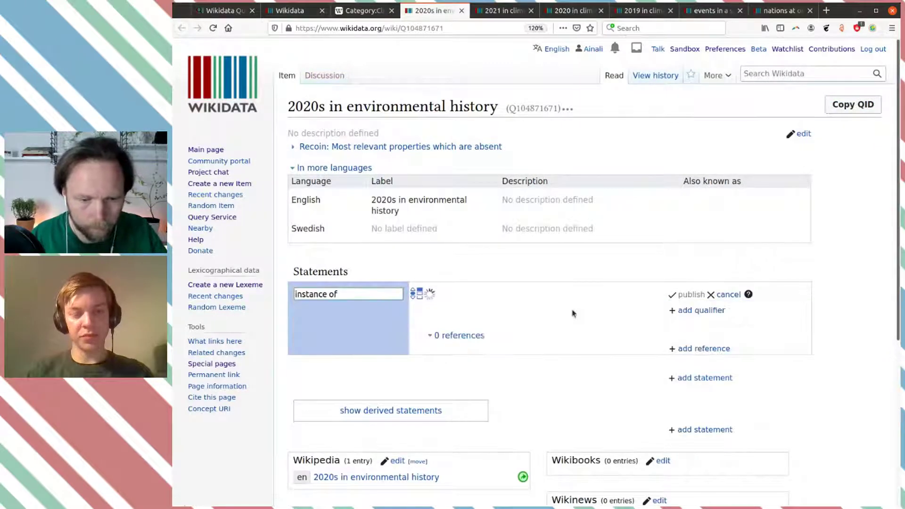
key(ctrl+v)
click(568, 309)
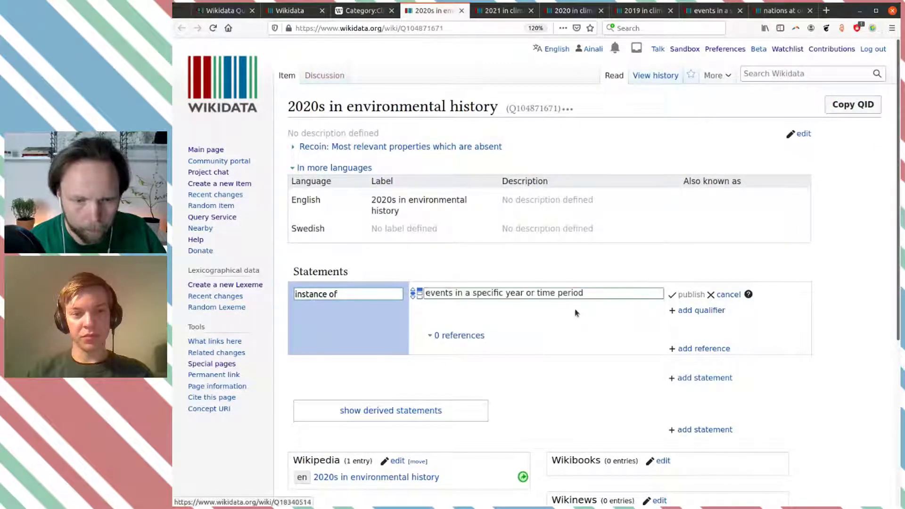
click(683, 295)
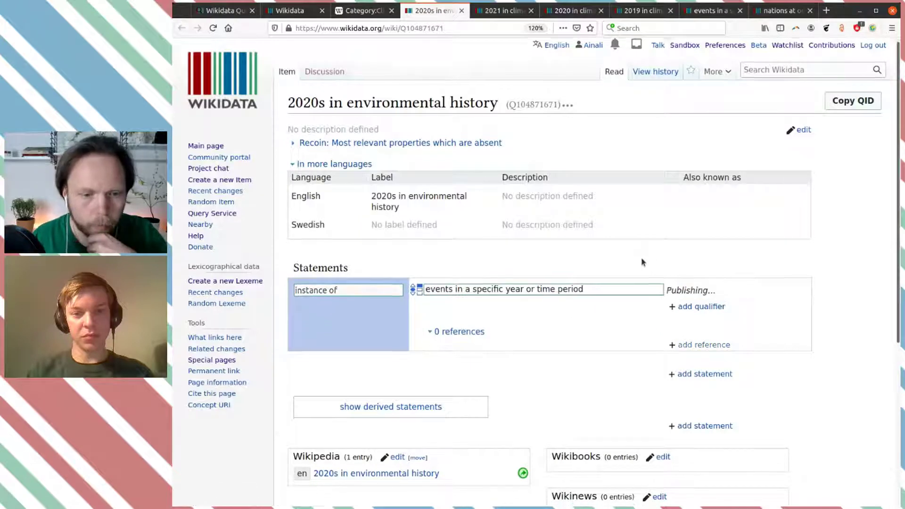
Step: Publish a "facet of" statement on the 2020s item with "environmental history" (specialisation of history), reusing the wording from the item title
scroll(632, 252, down, 1)
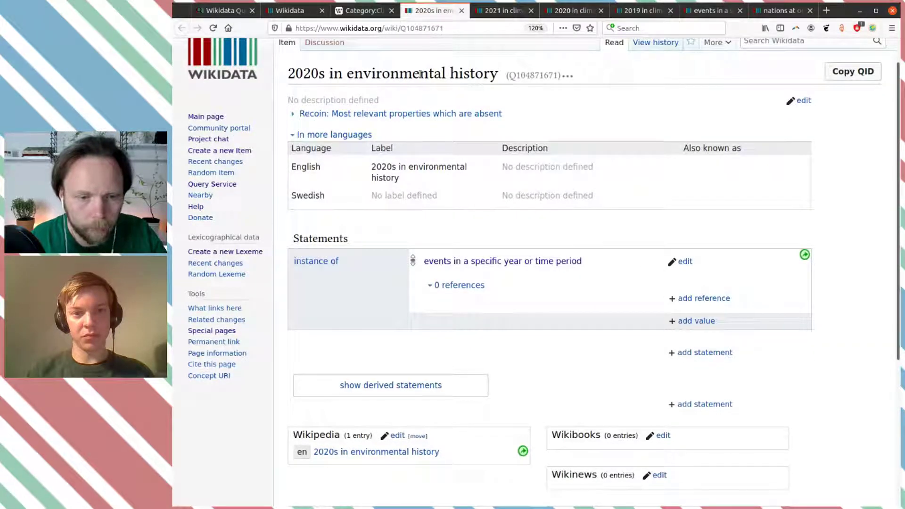
double_click(382, 75)
key(ctrl+shift+Right)
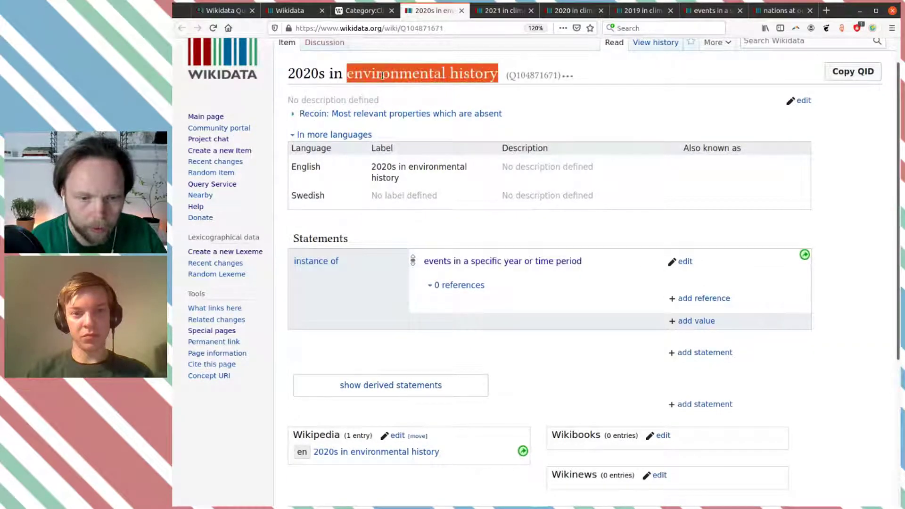
click(698, 352)
text(fe)
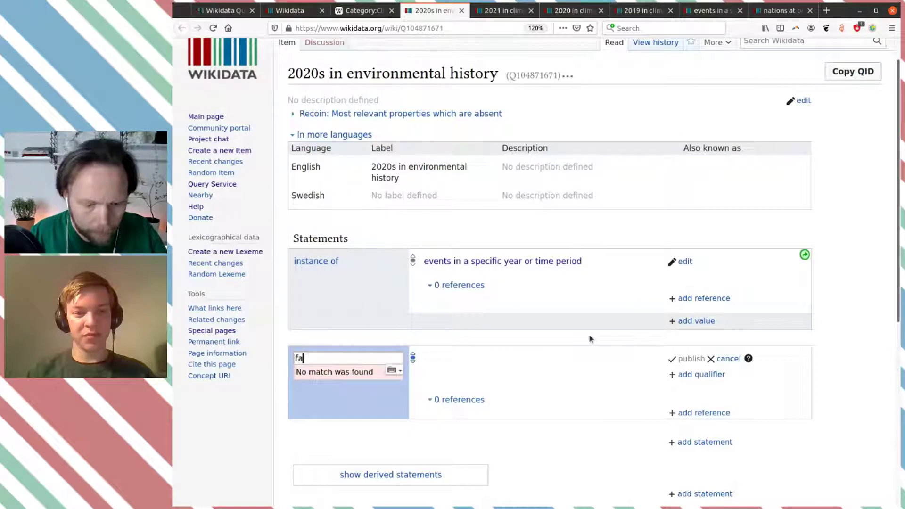
text(ce)
click(565, 380)
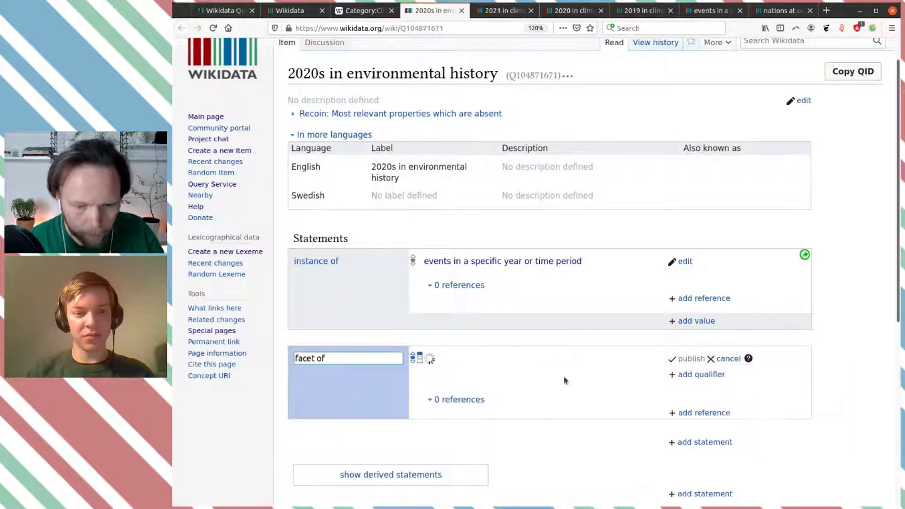
key(ctrl+v)
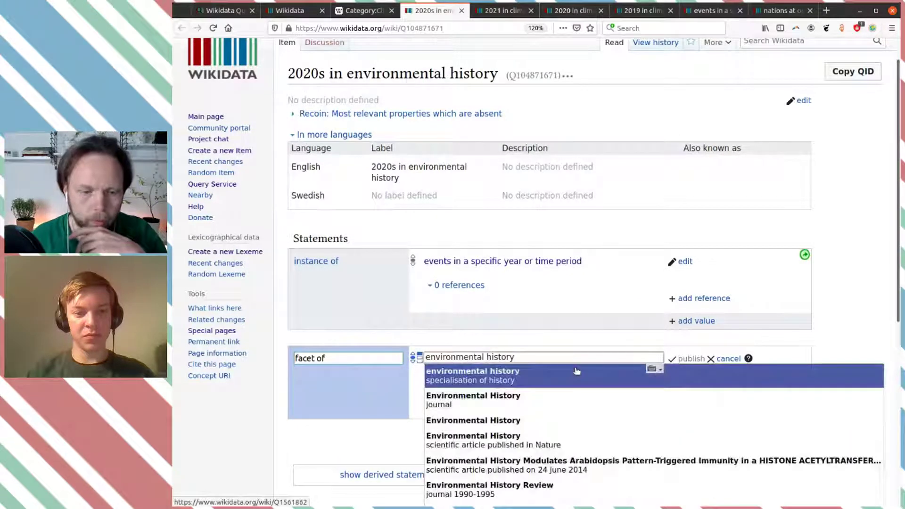
scroll(578, 358, down, 2)
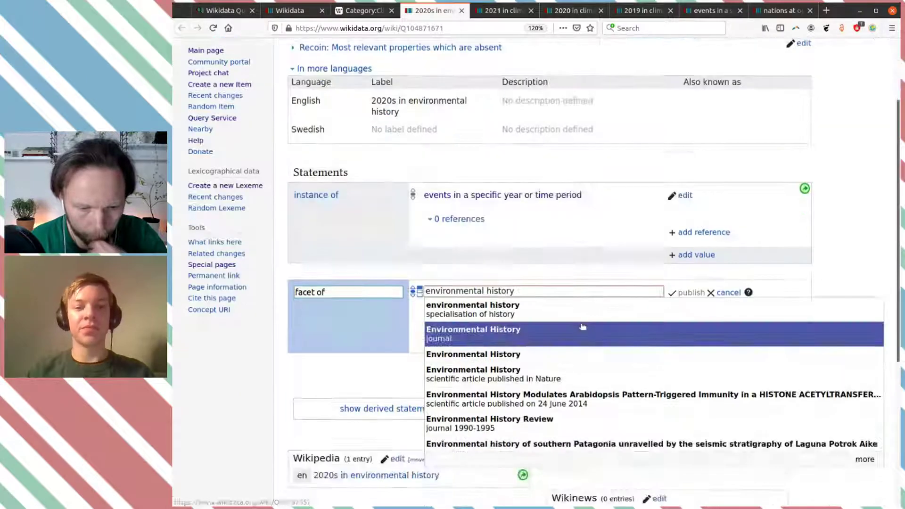
click(580, 308)
click(689, 293)
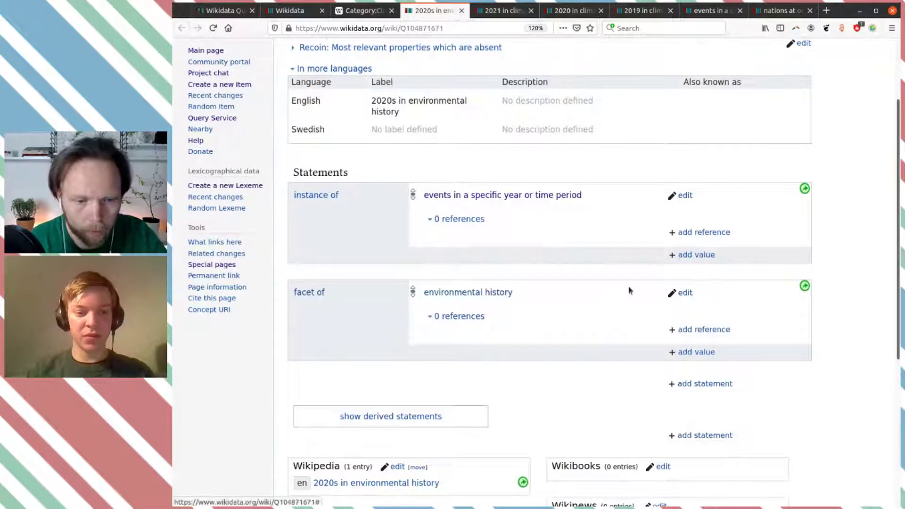
Step: Close the 2020s in environmental history, 2021 and 2020 in climate change items and return to the Wikipedia climate change category list
scroll(627, 289, up, 4)
scroll(630, 290, down, 1)
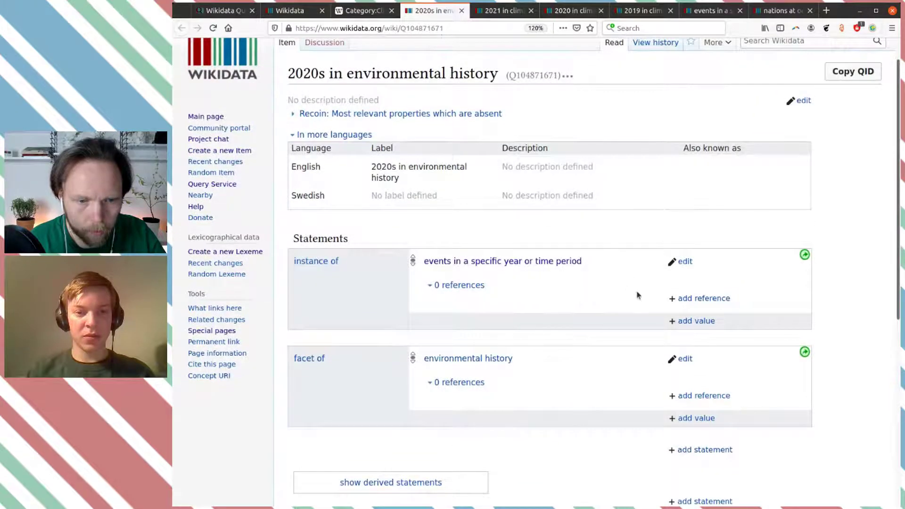
click(462, 10)
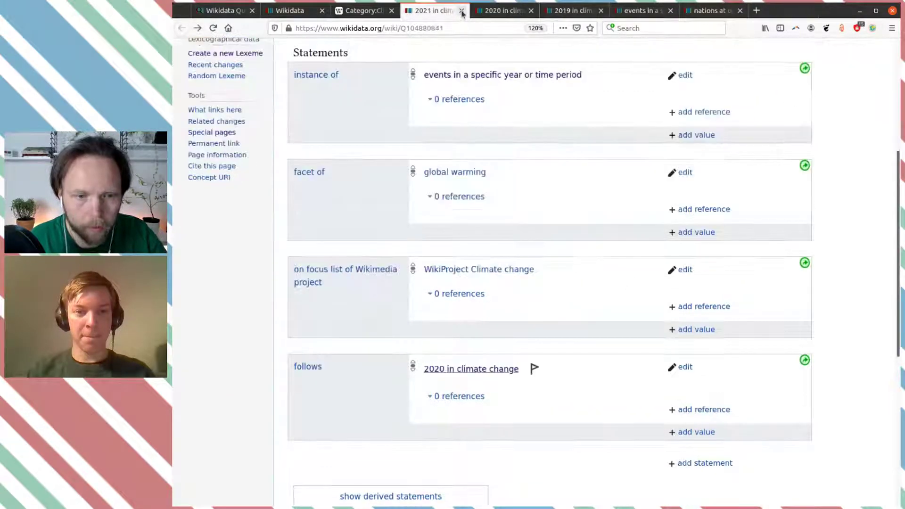
click(462, 11)
click(461, 11)
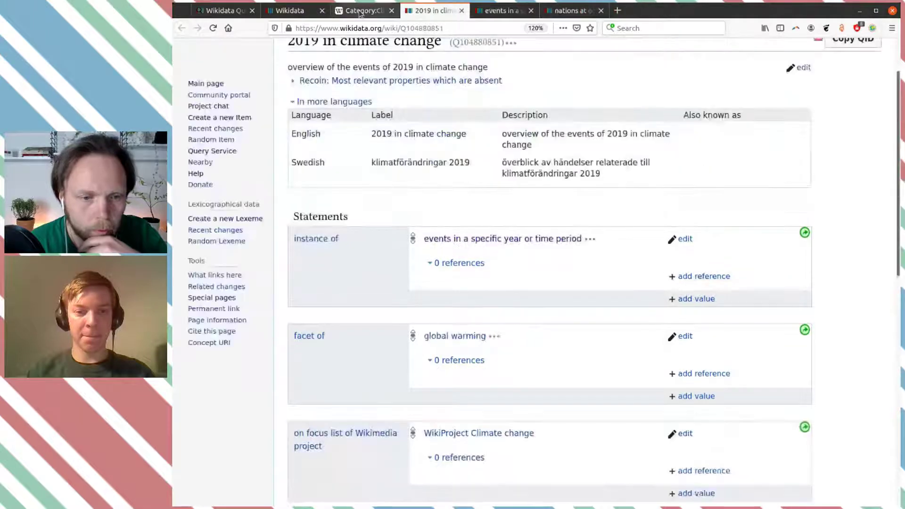
click(362, 12)
scroll(453, 126, down, 3)
scroll(461, 131, up, 4)
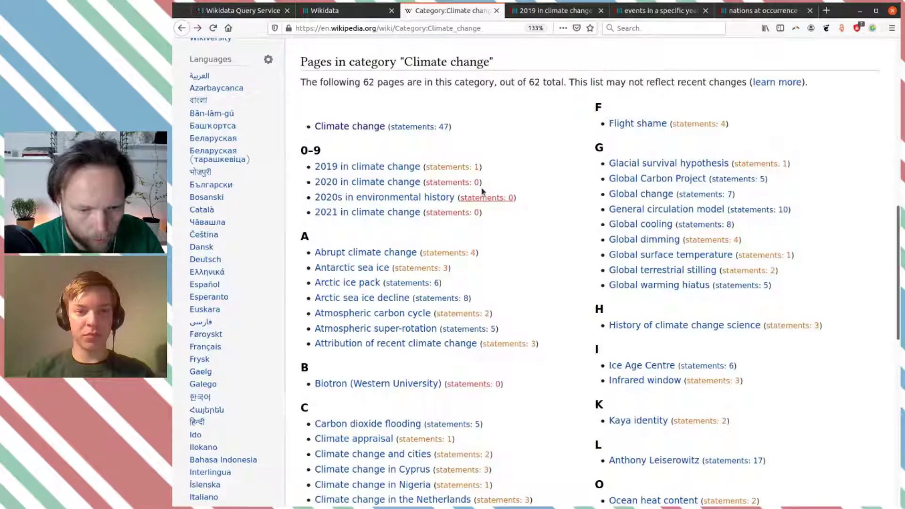
Step: Find Biotron (Western University) in the category list and open both its Wikidata item and its Wikipedia article separately
scroll(490, 219, down, 3)
scroll(489, 207, down, 4)
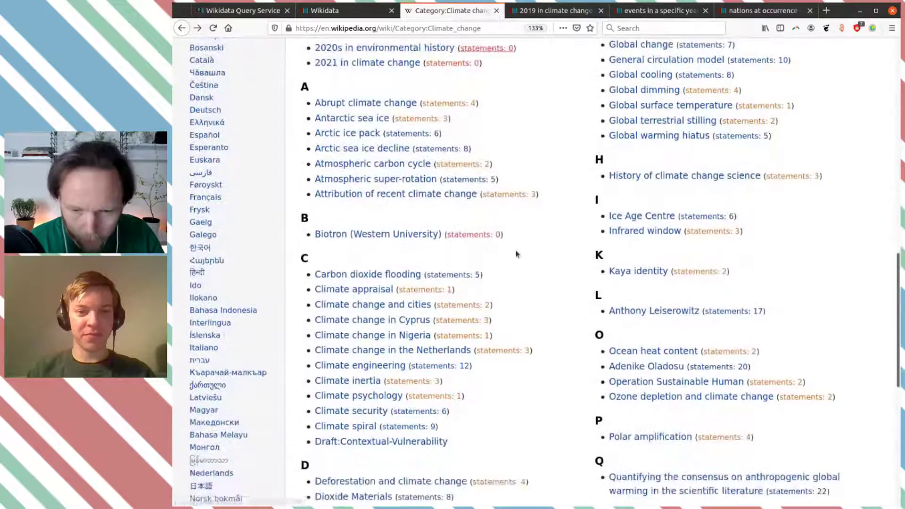
scroll(523, 269, up, 2)
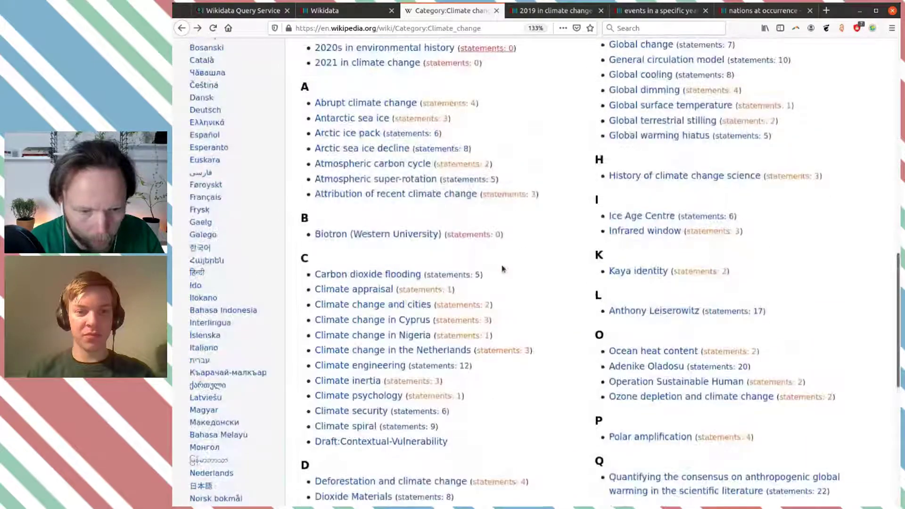
mouse_move(363, 239)
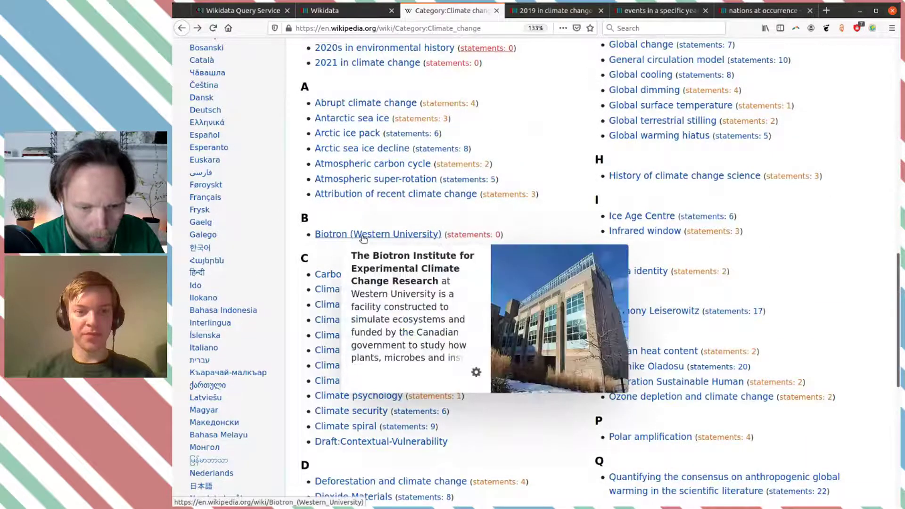
middle_click(460, 236)
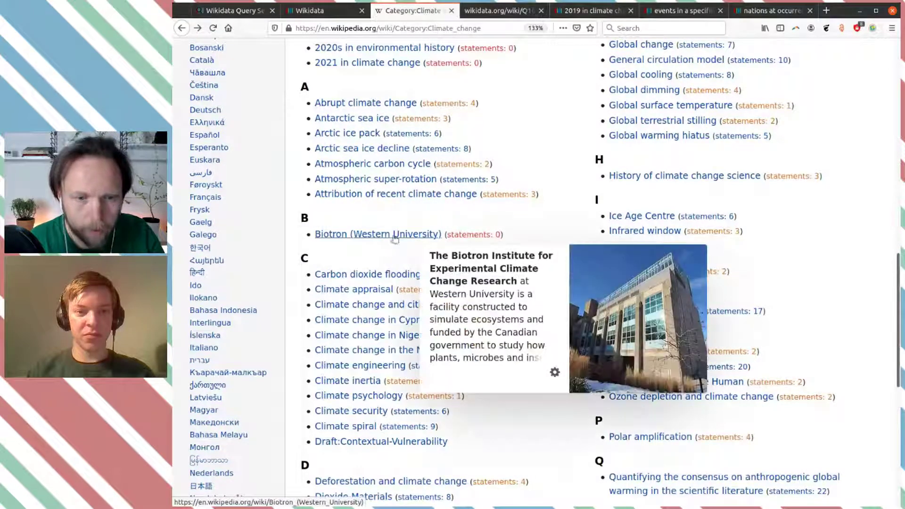
middle_click(424, 235)
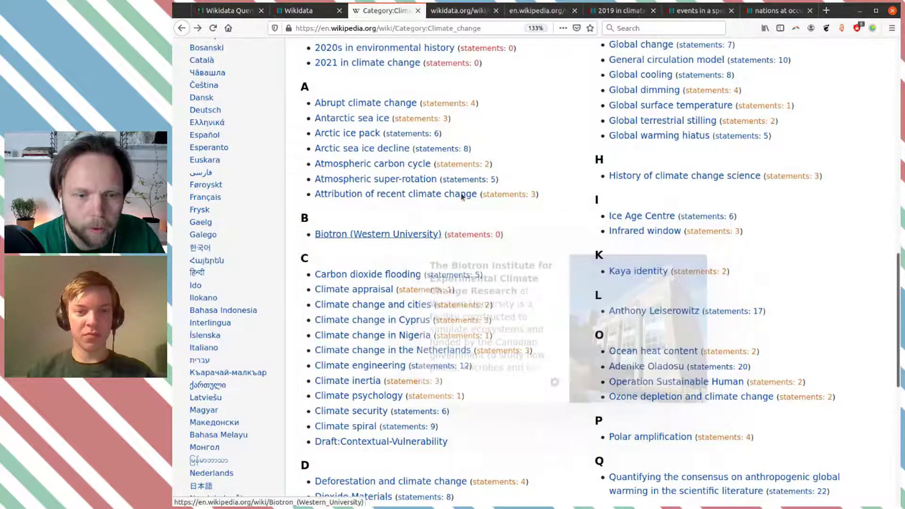
Step: Read through the Biotron (Western University) article, including its infobox, research sections, references and categories, for facts usable as statements
click(535, 10)
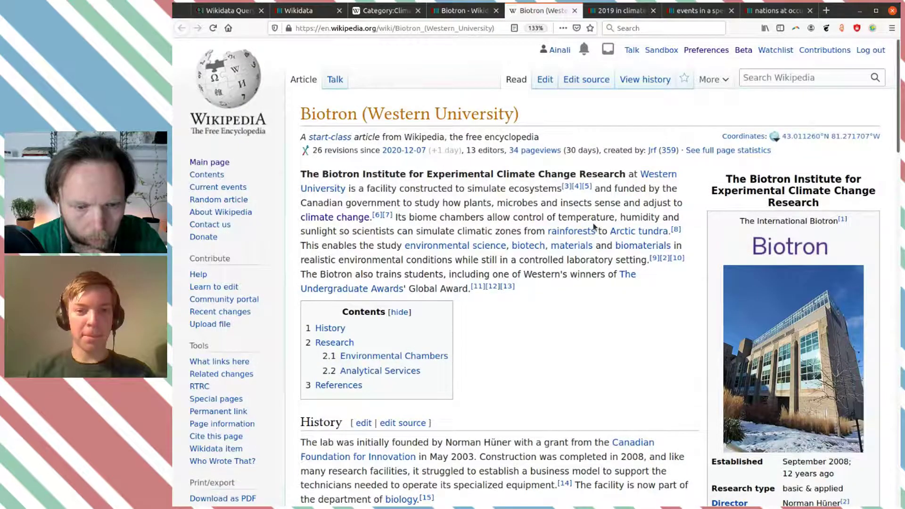
scroll(594, 227, down, 1)
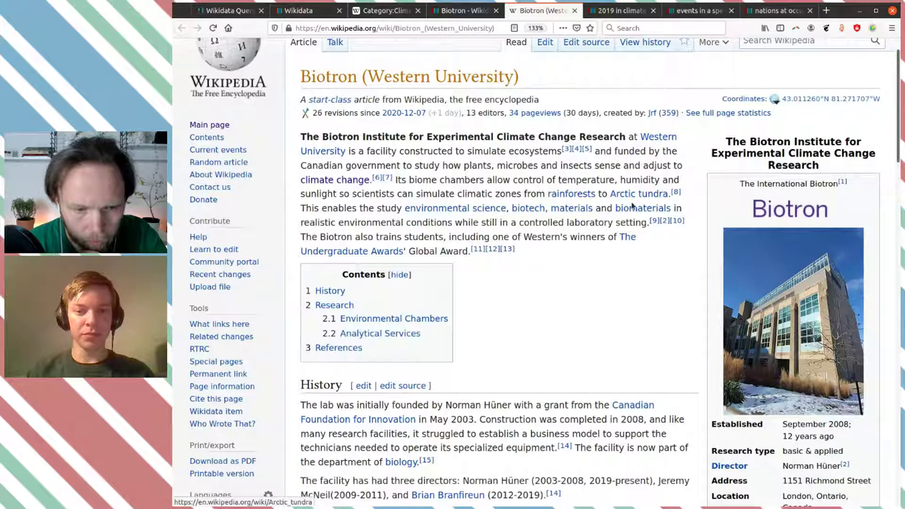
scroll(643, 231, down, 2)
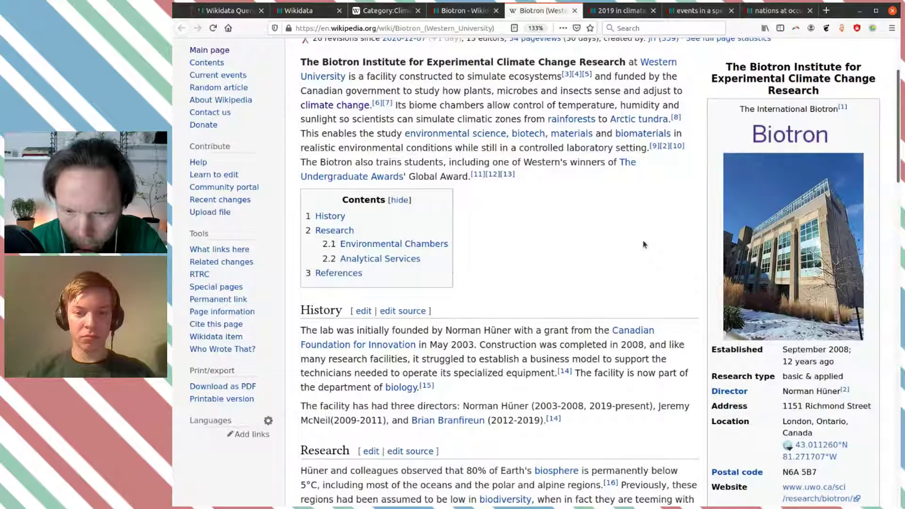
scroll(644, 244, down, 7)
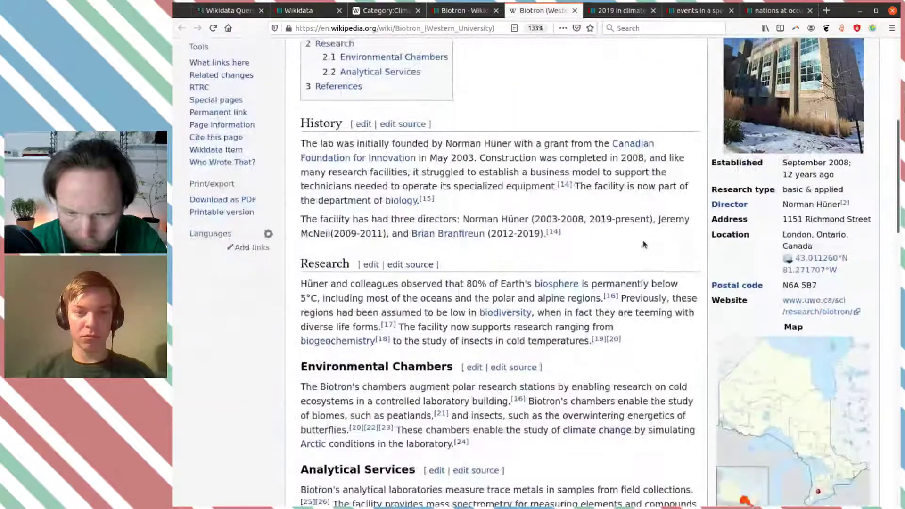
scroll(644, 245, down, 5)
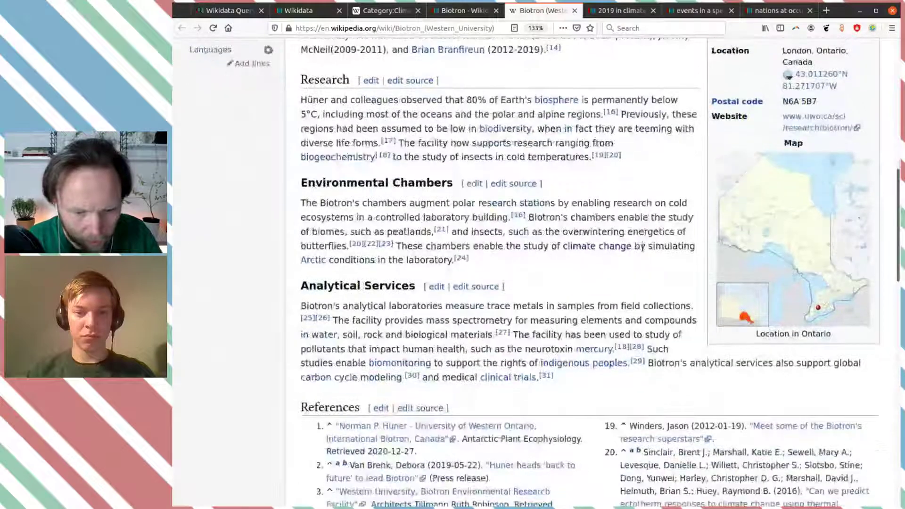
scroll(644, 250, down, 11)
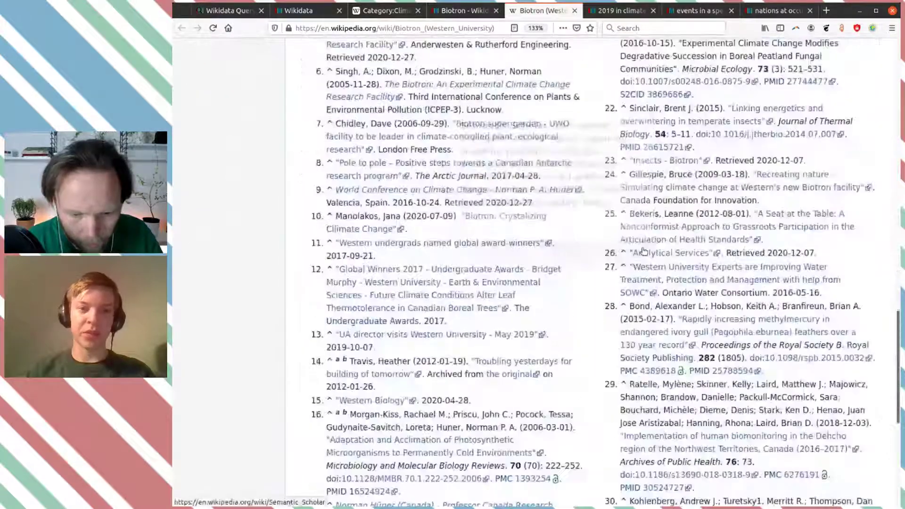
scroll(644, 250, down, 8)
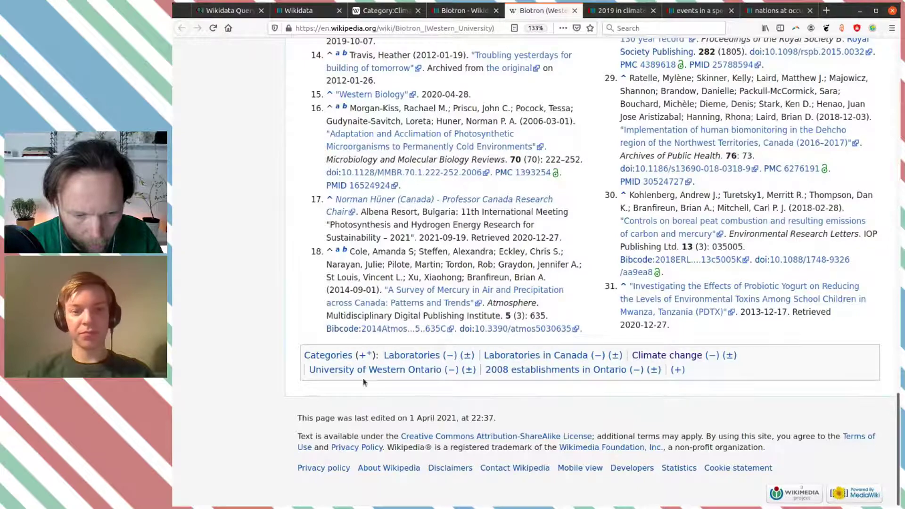
scroll(461, 366, up, 5)
scroll(460, 365, up, 15)
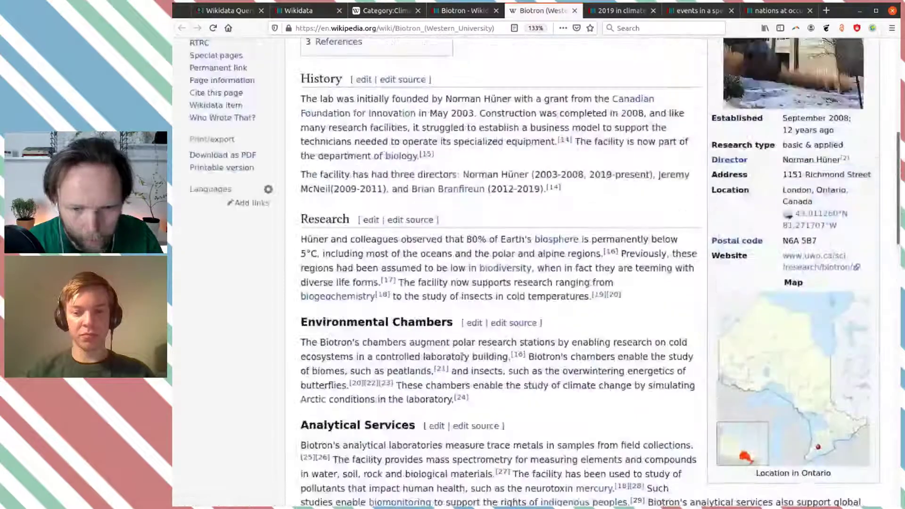
scroll(461, 357, up, 3)
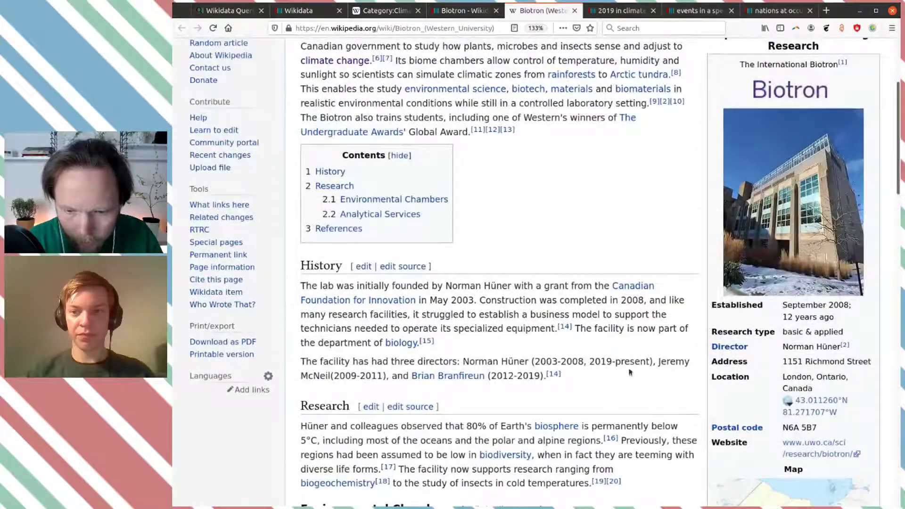
scroll(786, 336, up, 3)
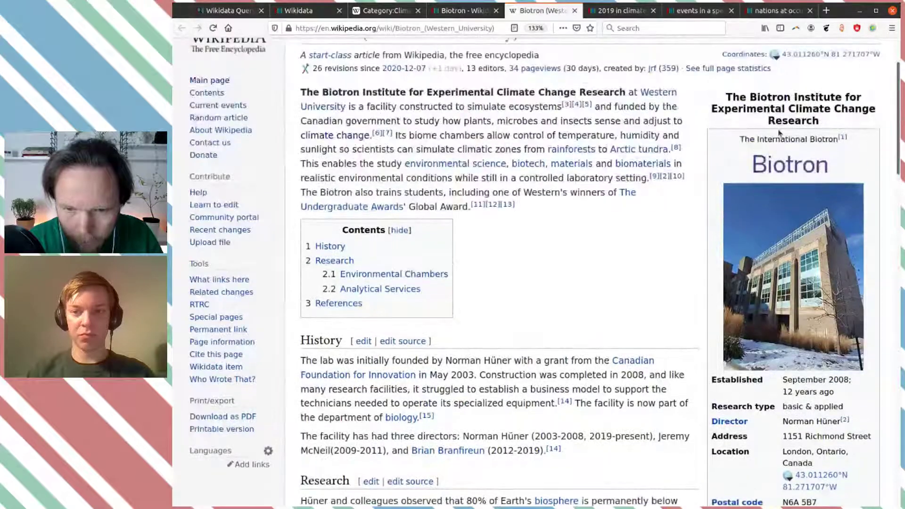
Step: On the Biotron Wikidata item, publish an "instance of" statement with the value laboratory (research laboratory)
click(465, 10)
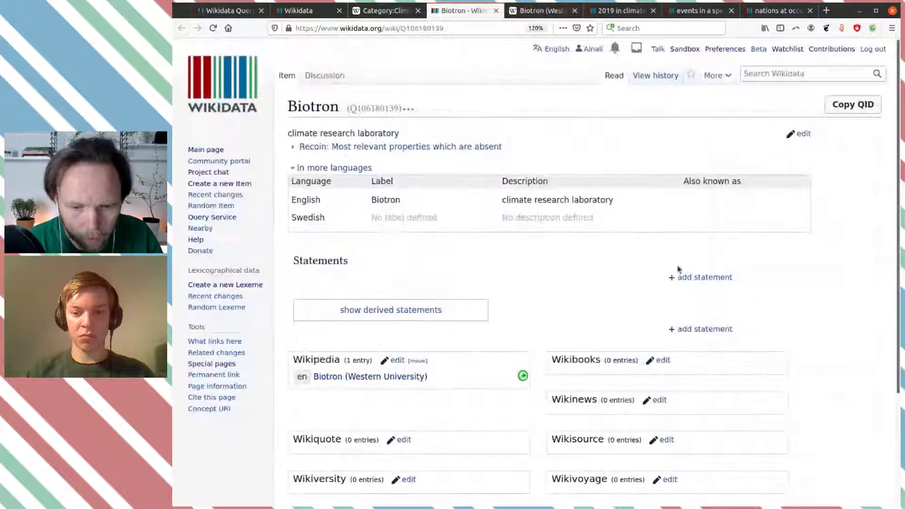
click(697, 277)
text(inst)
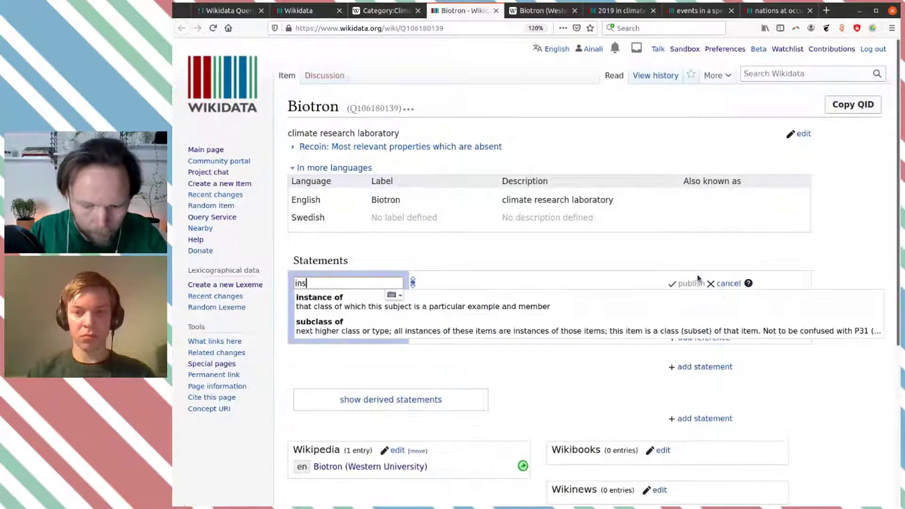
click(587, 301)
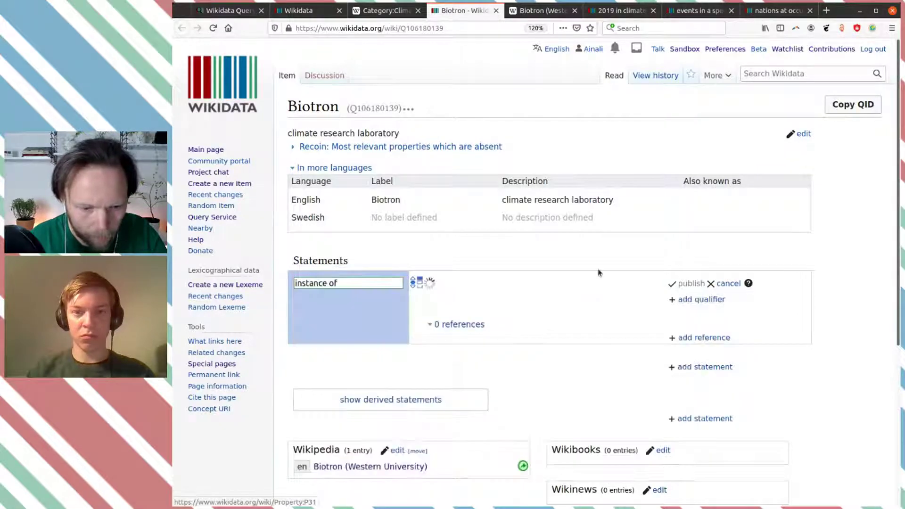
text(res)
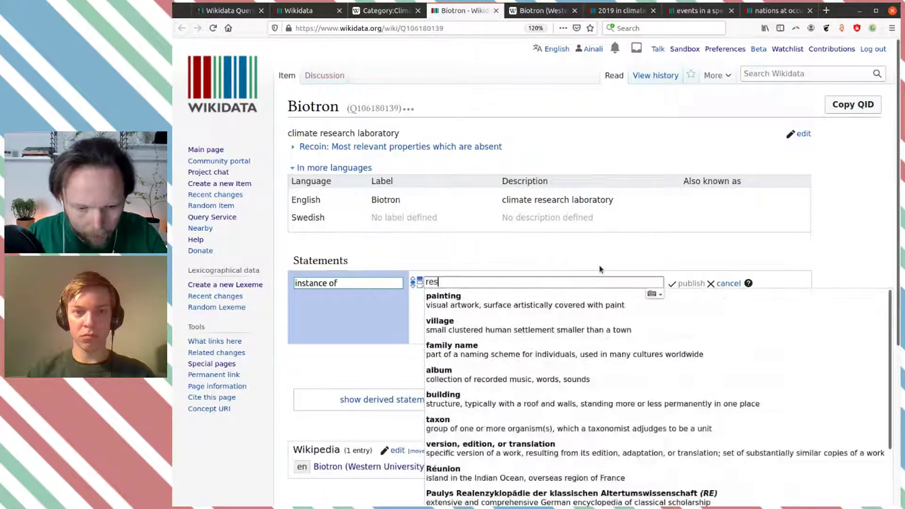
text(earch c)
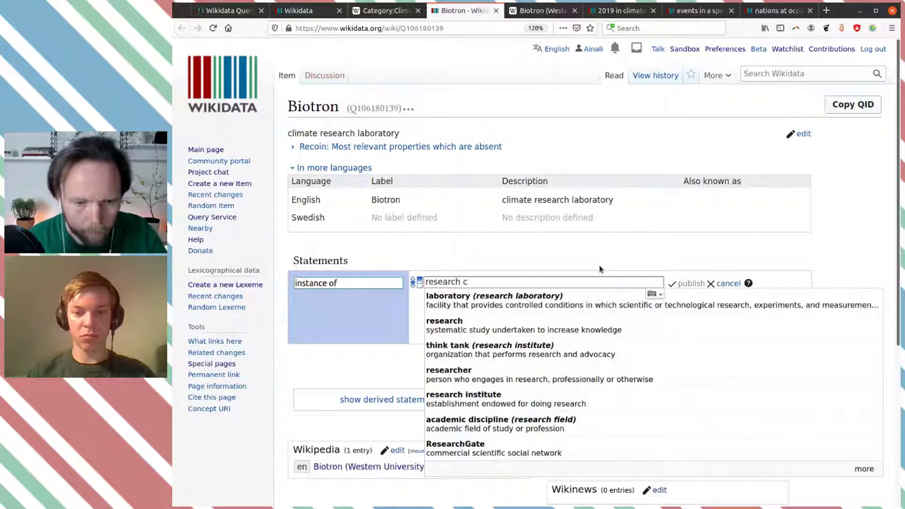
key(BackSpace)
key(BackSpace)
key(BackSpace)
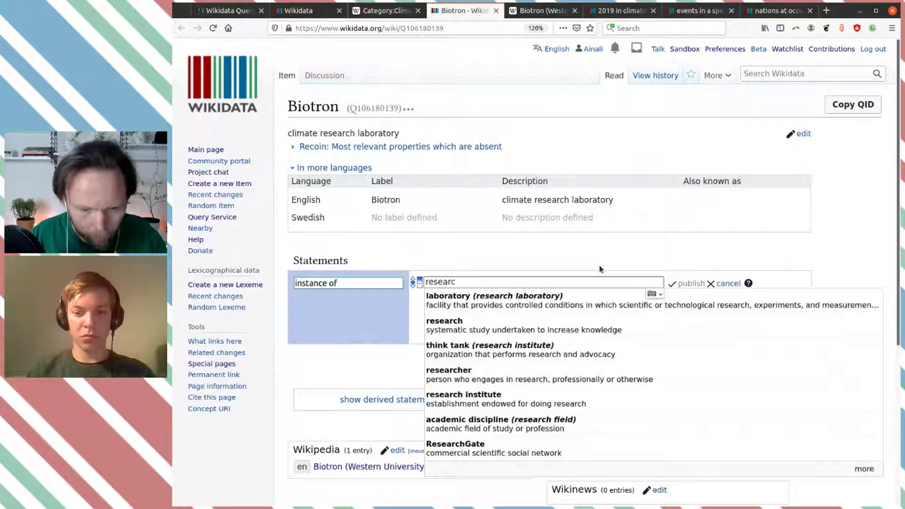
click(574, 302)
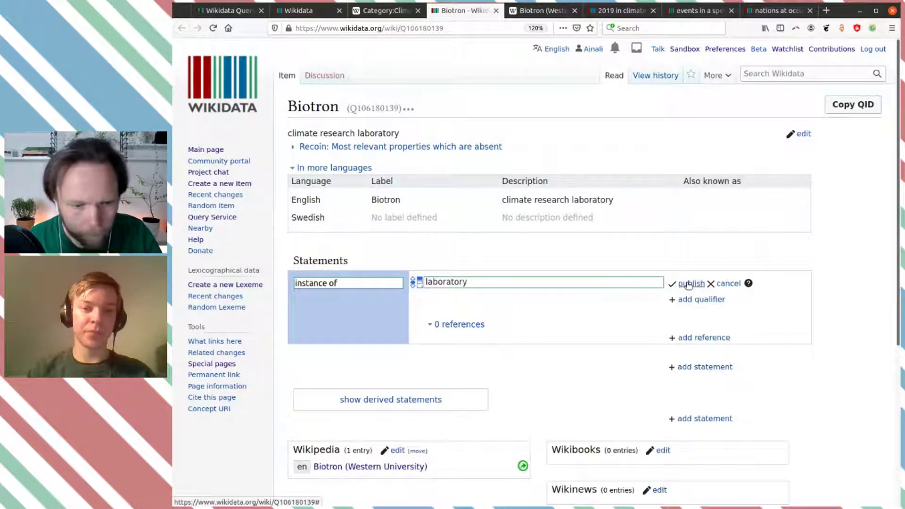
click(689, 283)
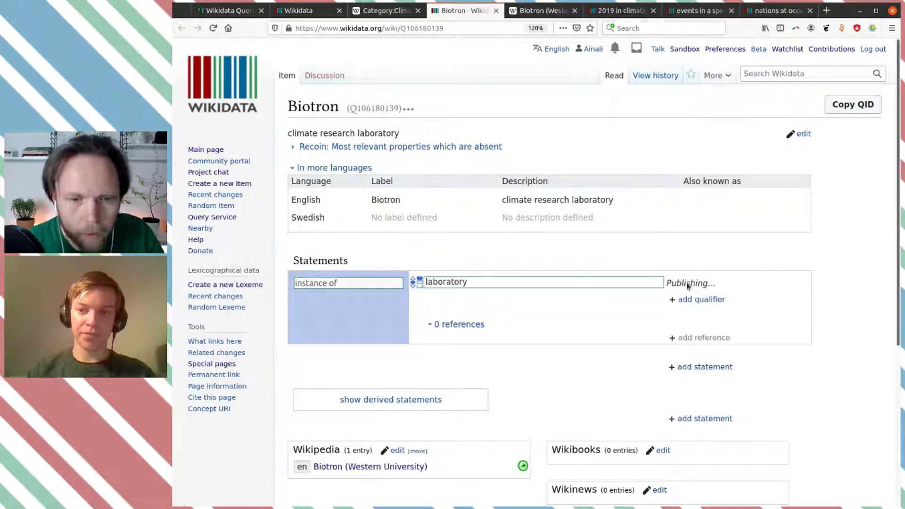
Step: Check the location in the Wikipedia article and publish a "country" statement with Canada on the Biotron item
key(ctrl+Tab)
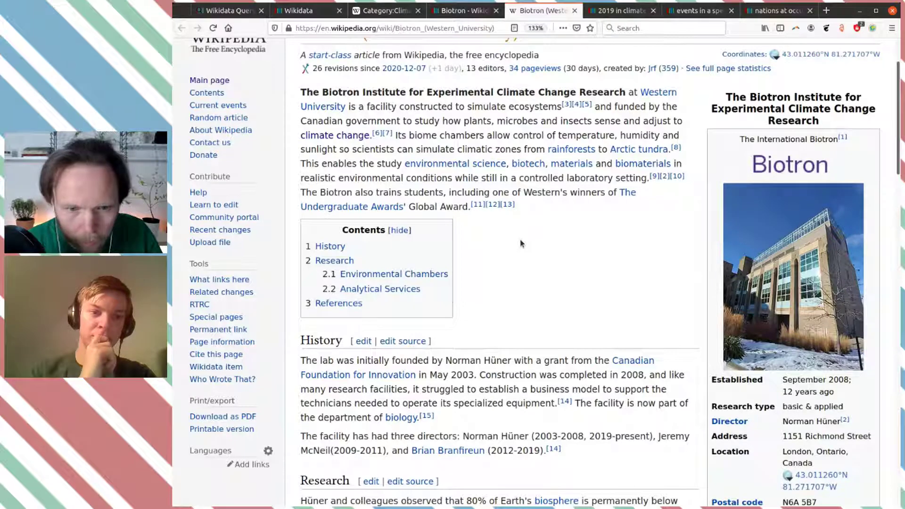
key(ctrl+shift+Tab)
click(717, 374)
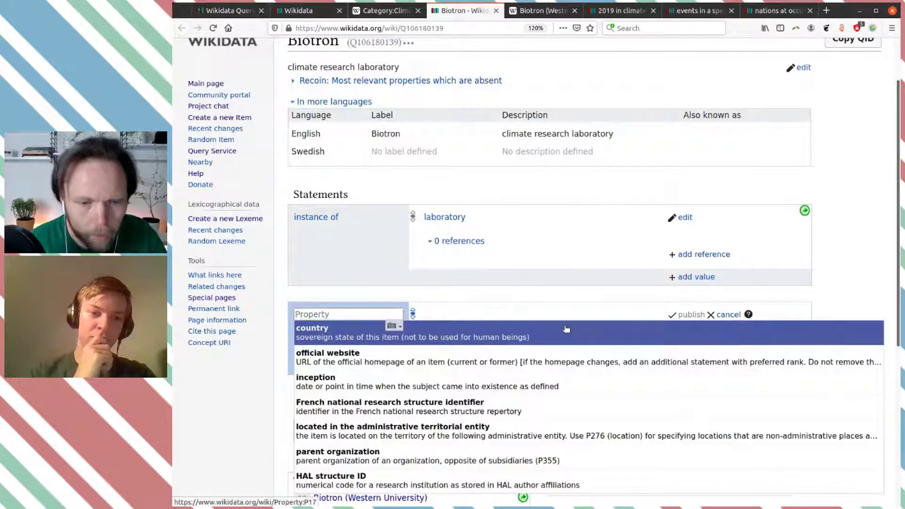
key(ctrl+Tab)
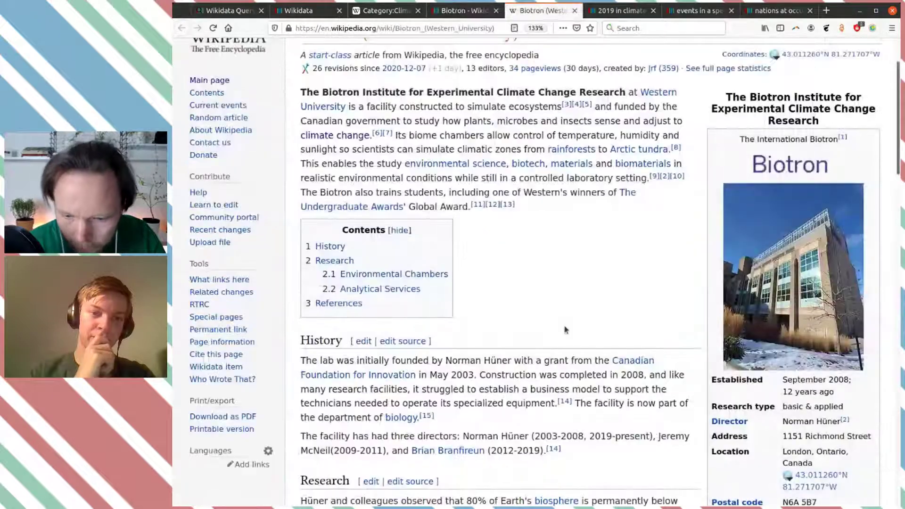
scroll(566, 330, down, 1)
key(ctrl+shift+Tab)
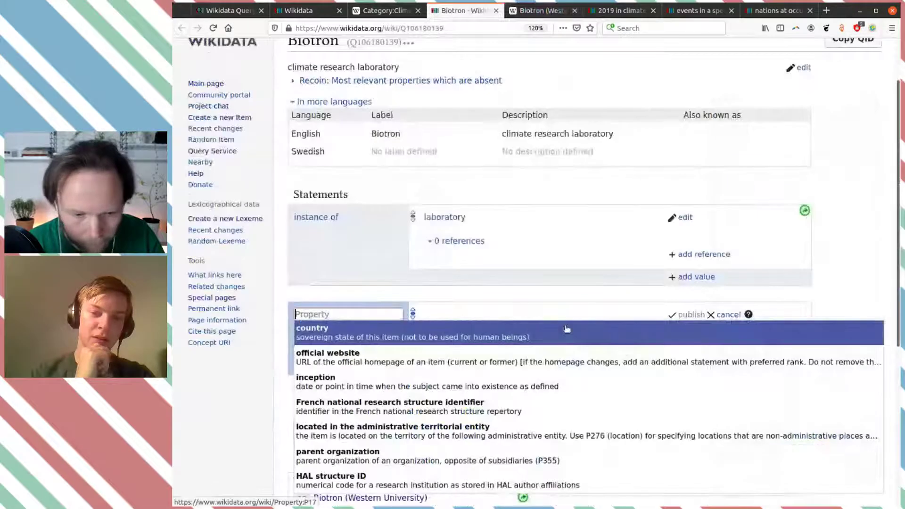
click(565, 325)
text(canada)
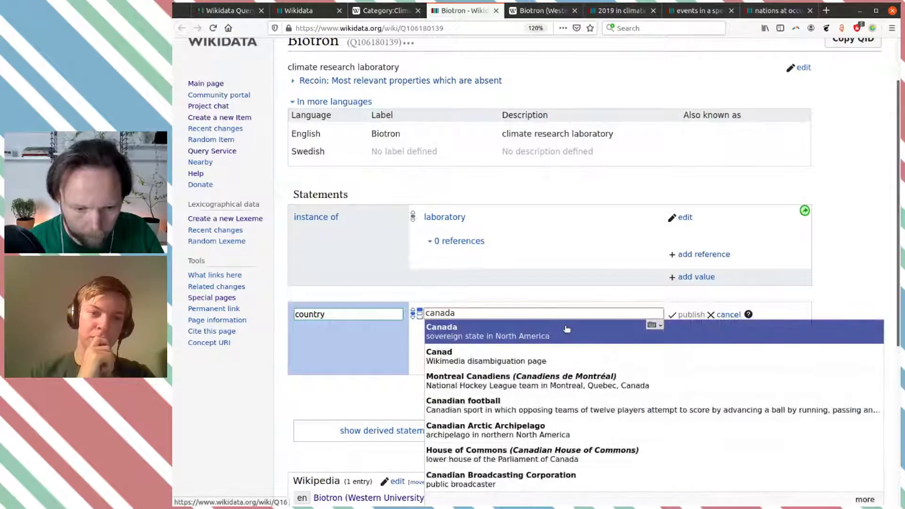
click(567, 329)
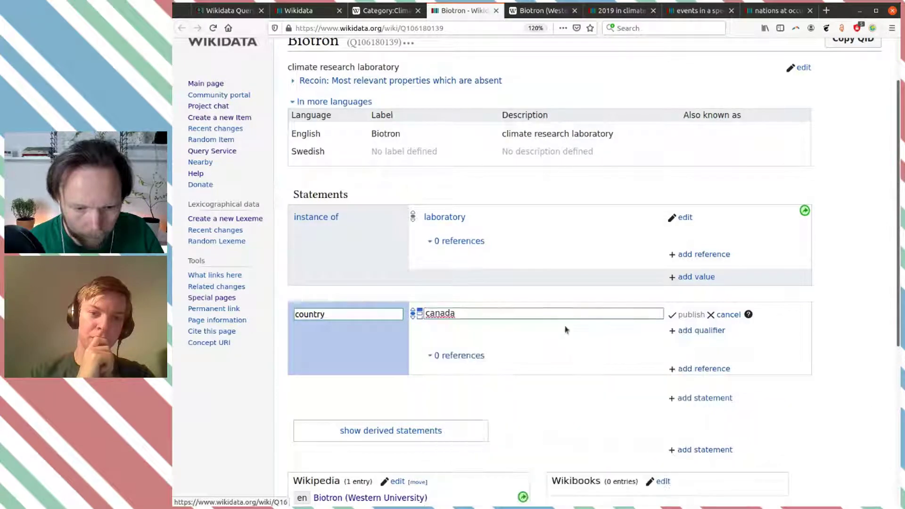
click(697, 314)
scroll(670, 330, down, 3)
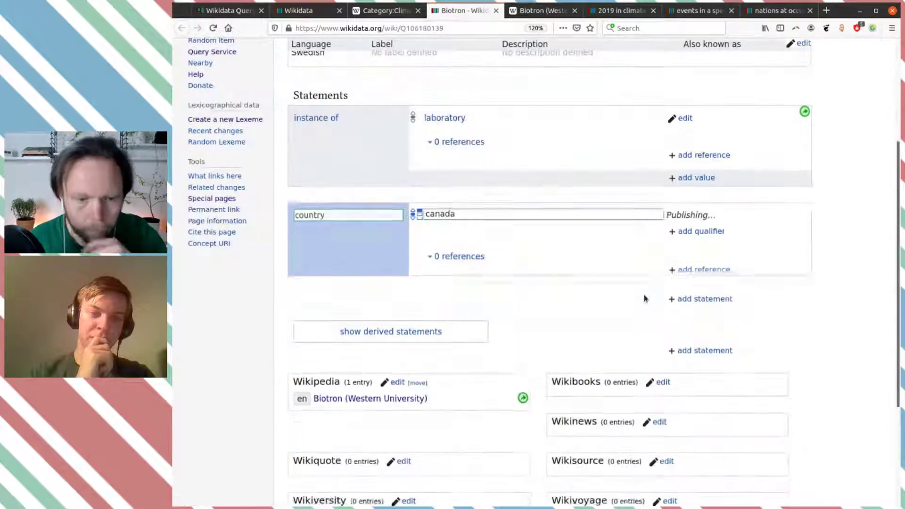
click(683, 305)
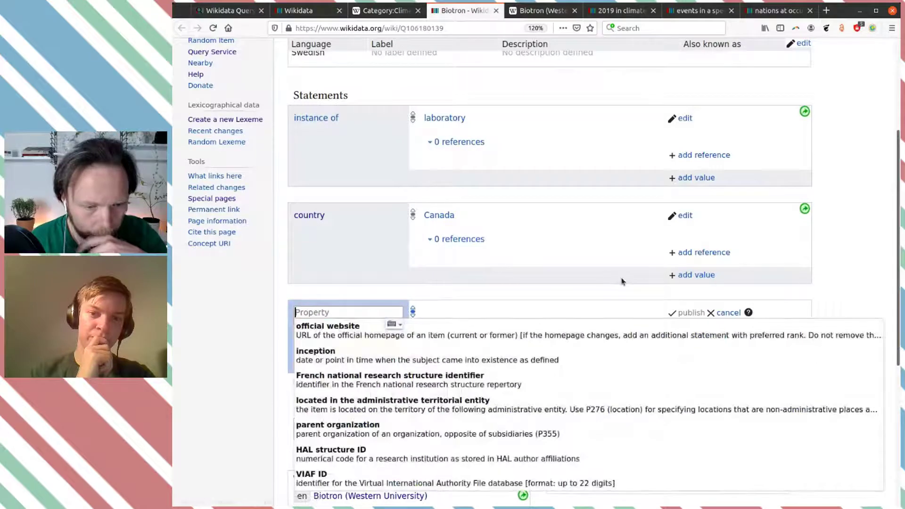
scroll(614, 278, down, 1)
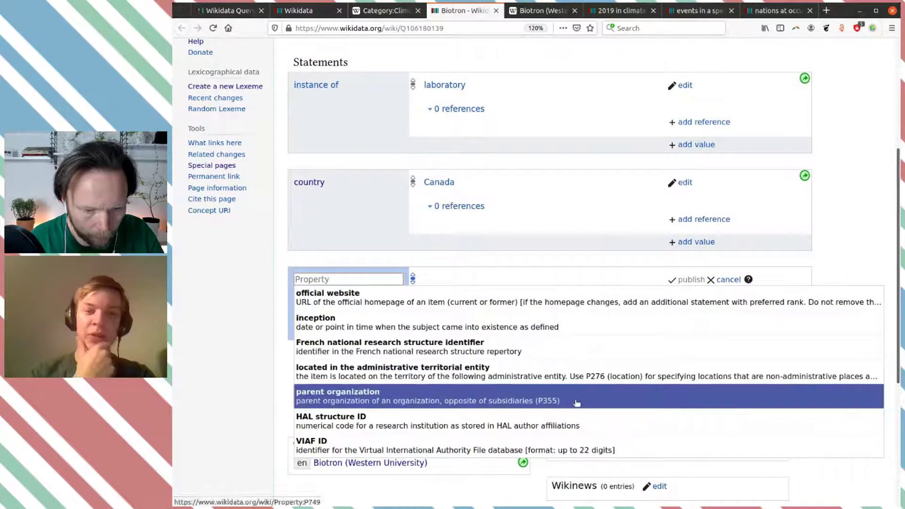
click(557, 300)
key(ctrl+Tab)
scroll(560, 310, down, 3)
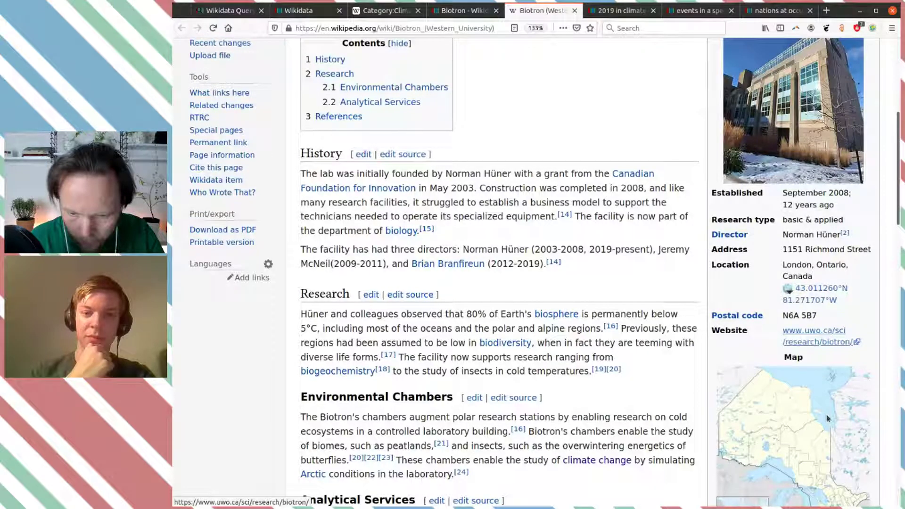
key(ctrl+shift+Tab)
text(https://www.uwo.ca/sci/research/biotron/)
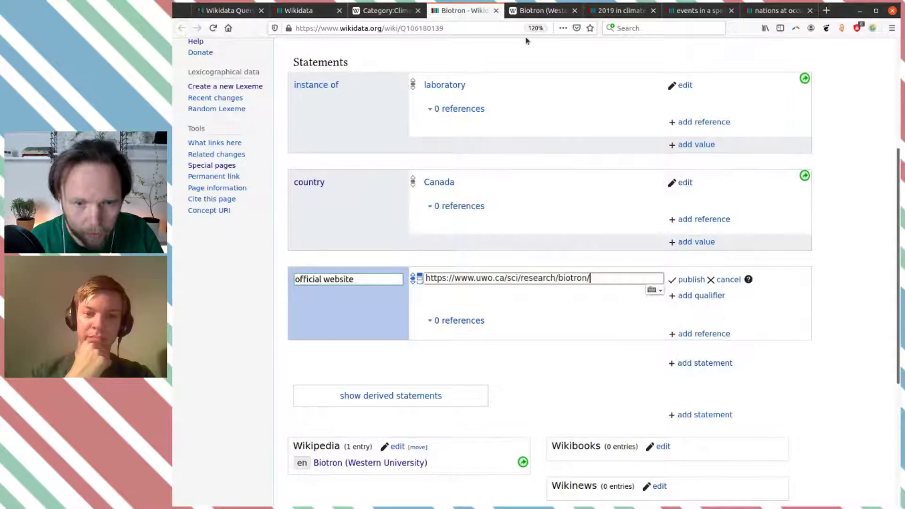
Step: Open the website linked in the Wikipedia infobox separately to check its content and language, and return to the Biotron item
key(ctrl+Tab)
middle_click(804, 335)
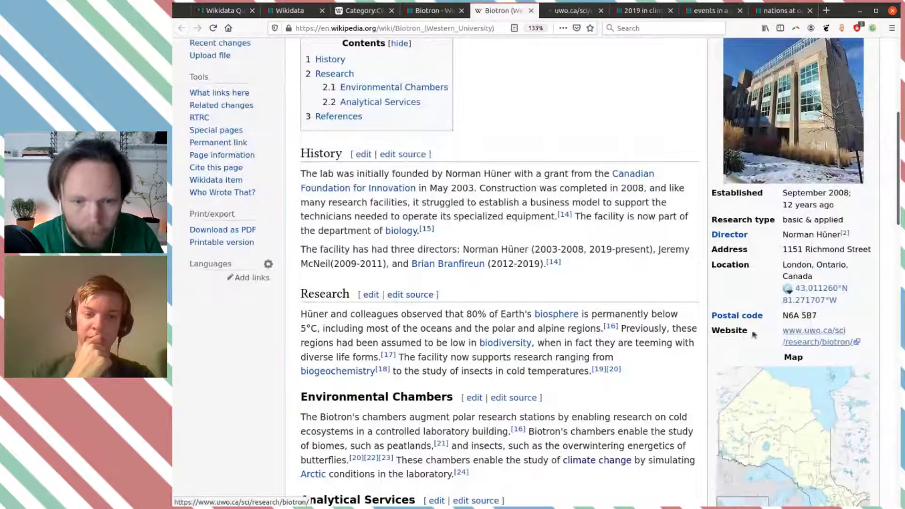
key(ctrl+Tab)
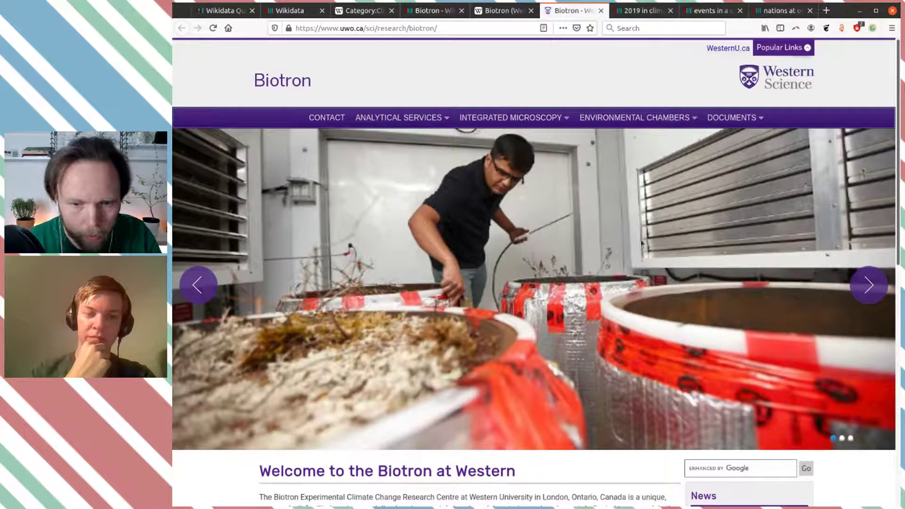
click(502, 10)
click(432, 10)
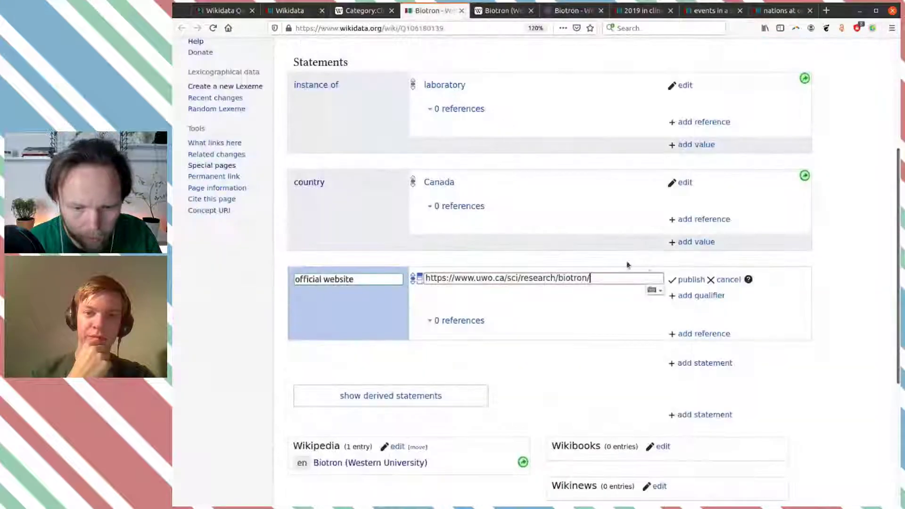
Step: Qualify the official website with "language of work or name" set to English and publish the statement
click(695, 299)
text(lan)
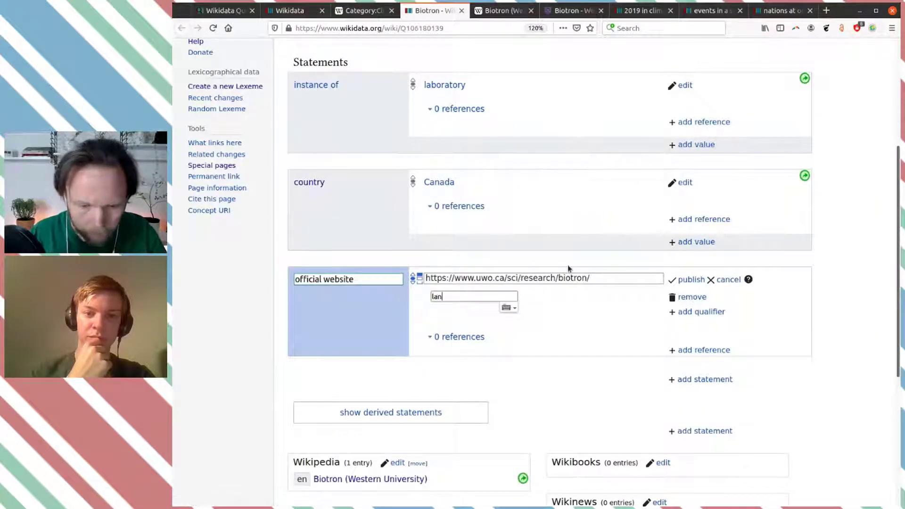
text(g)
click(566, 315)
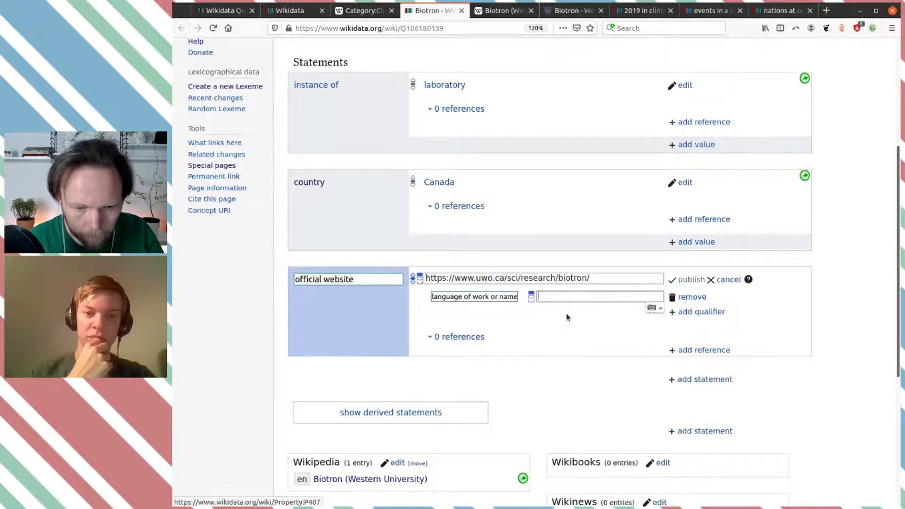
text(eng)
click(608, 313)
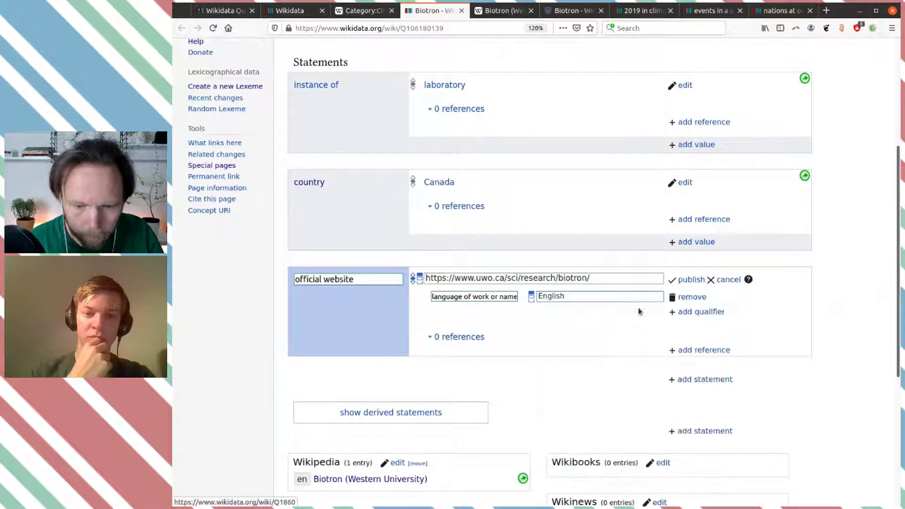
click(690, 281)
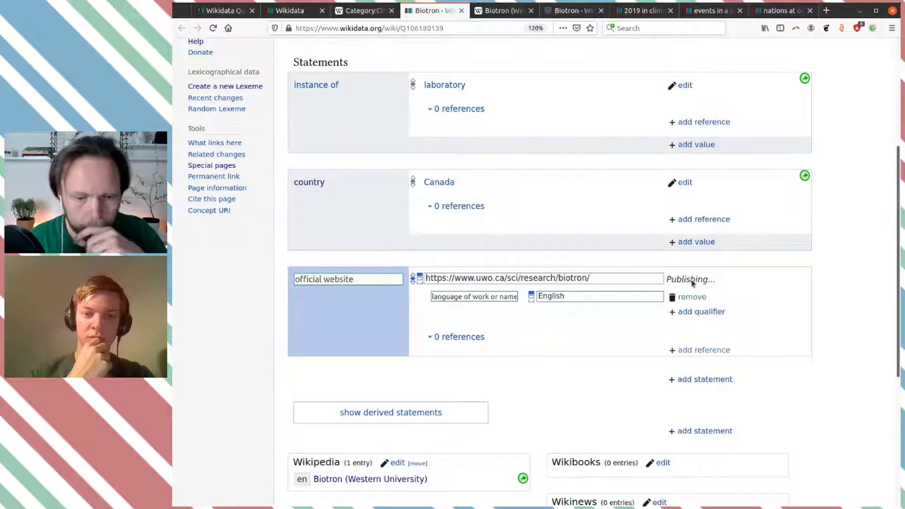
Step: Look up the establishment date in the Wikipedia infobox and publish an "inception" statement with September 2008
click(696, 389)
scroll(644, 208, down, 2)
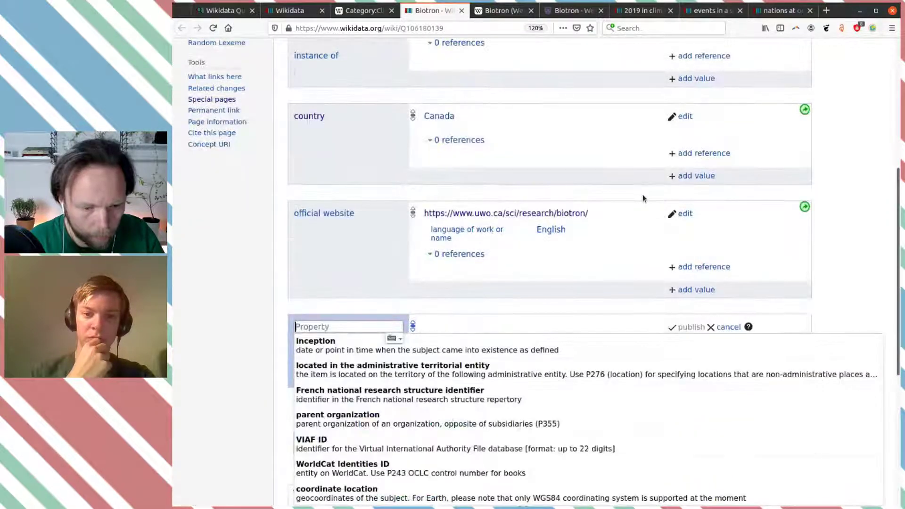
scroll(644, 198, down, 1)
key(ctrl+Tab)
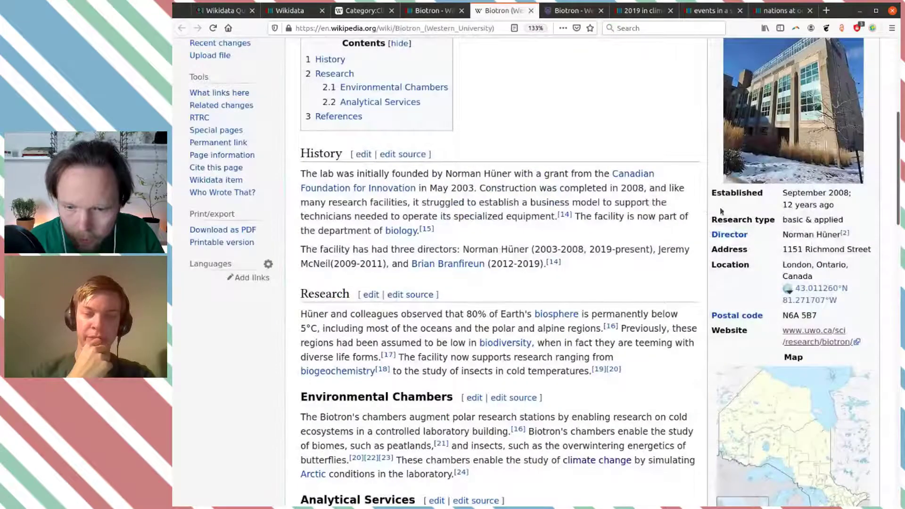
drag(782, 193, 845, 191)
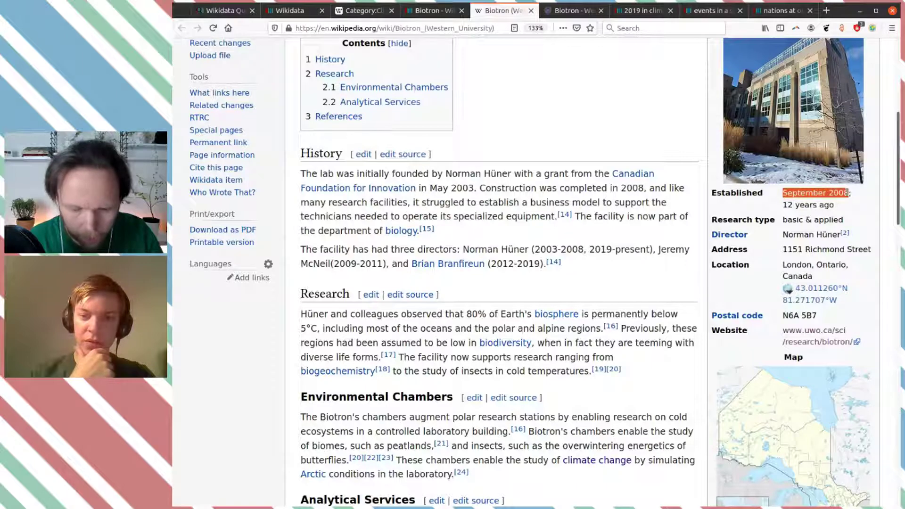
key(ctrl+shift+Tab)
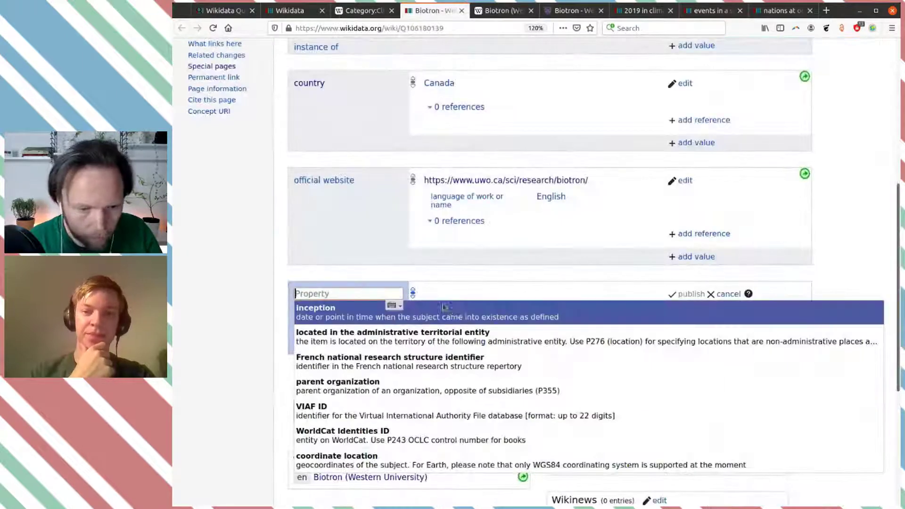
click(454, 311)
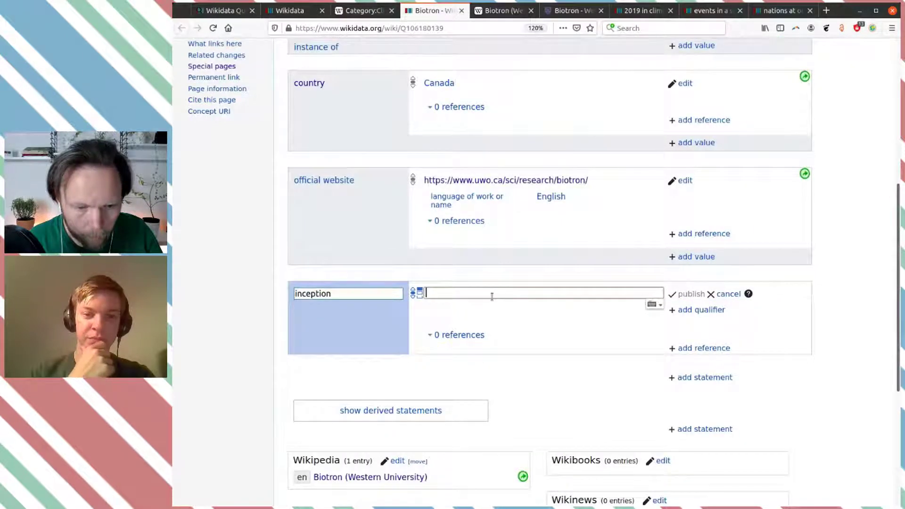
text(September 2008)
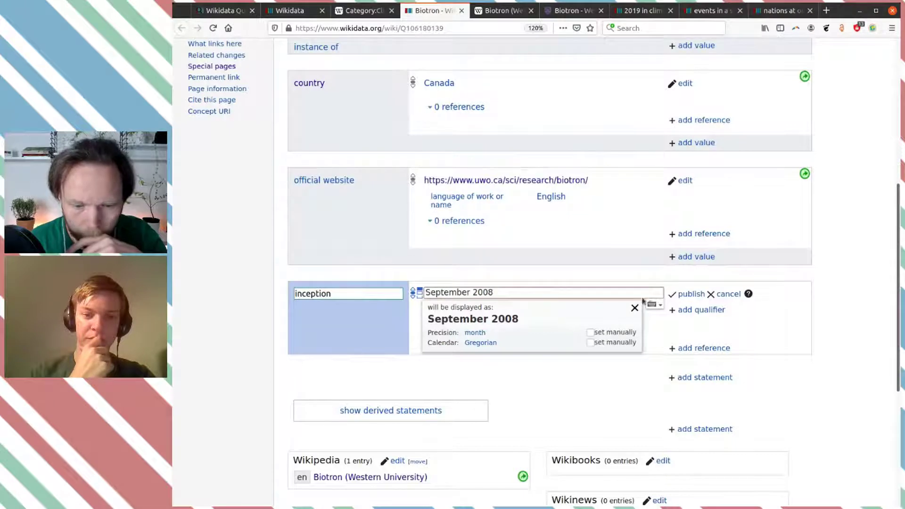
click(689, 294)
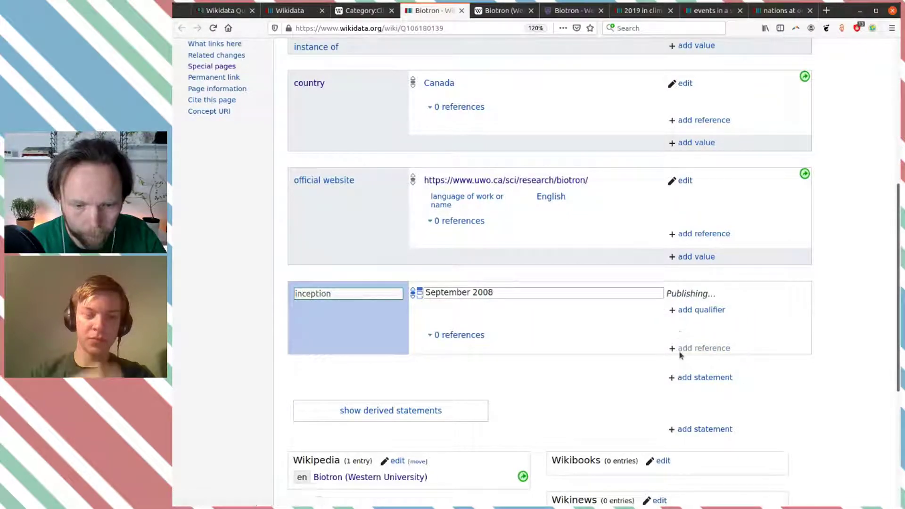
Step: Check the Wikipedia article for the lab's affiliation and start a "parent organization" statement on the Biotron item
key(ctrl+Tab)
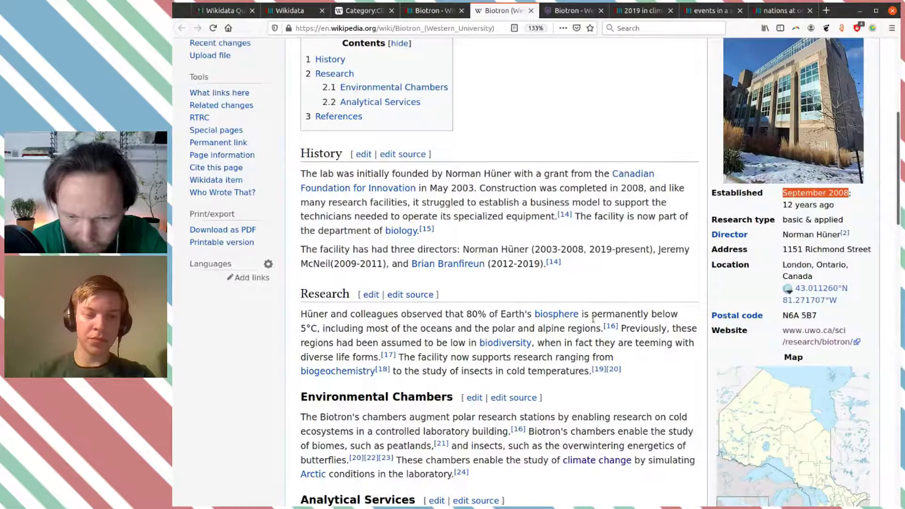
scroll(593, 318, down, 3)
scroll(593, 318, up, 3)
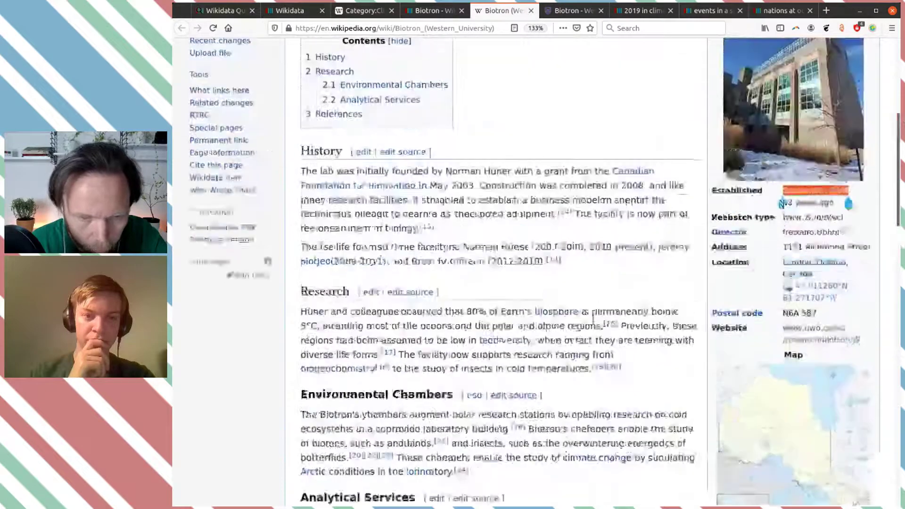
scroll(593, 320, up, 5)
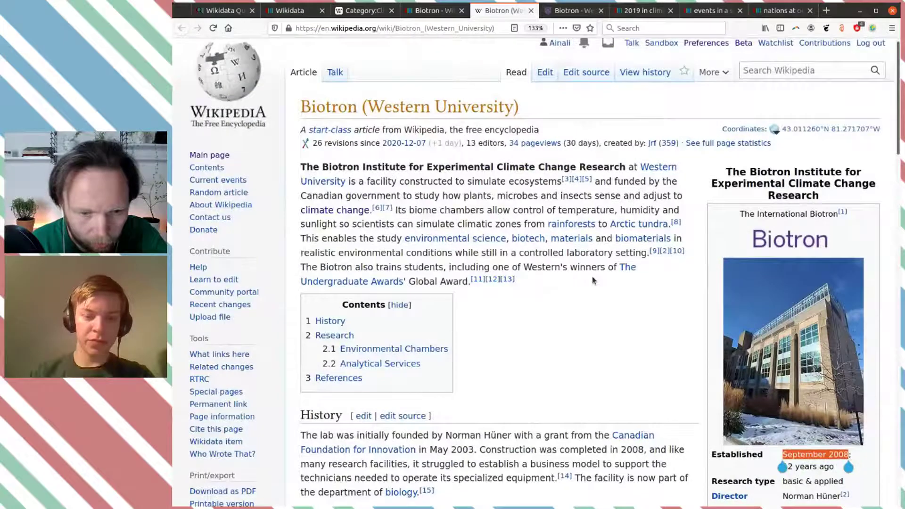
key(ctrl+shift+Tab)
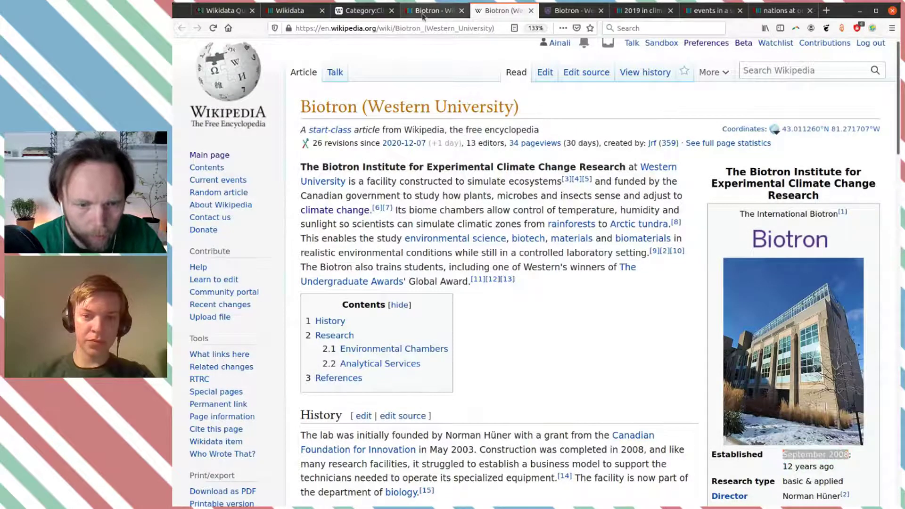
scroll(472, 150, down, 2)
click(683, 285)
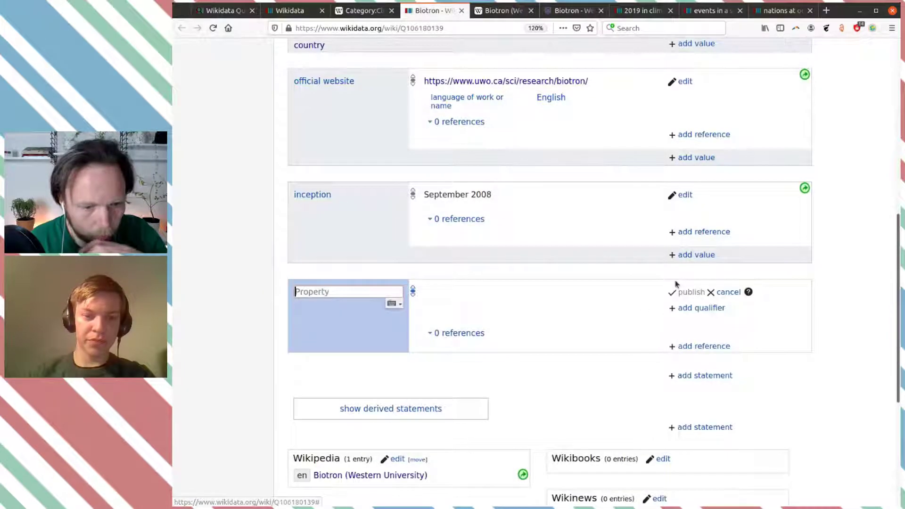
scroll(571, 226, down, 1)
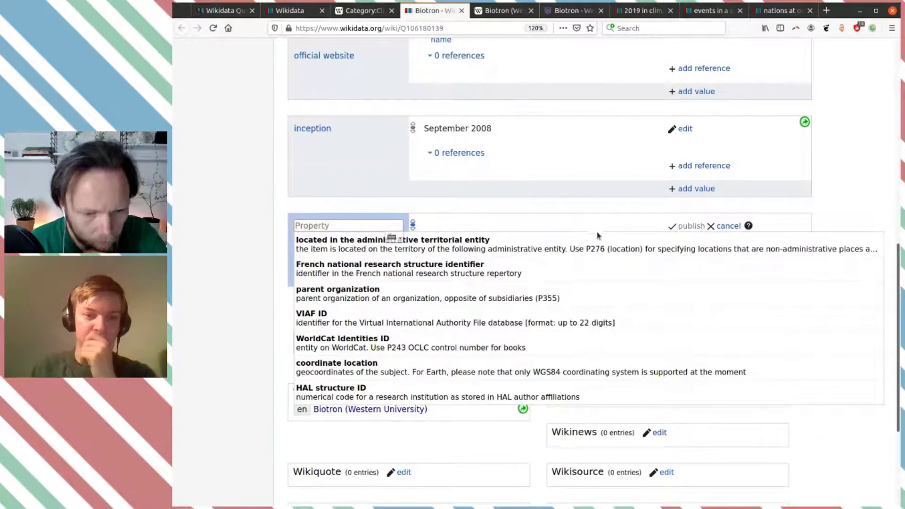
click(589, 296)
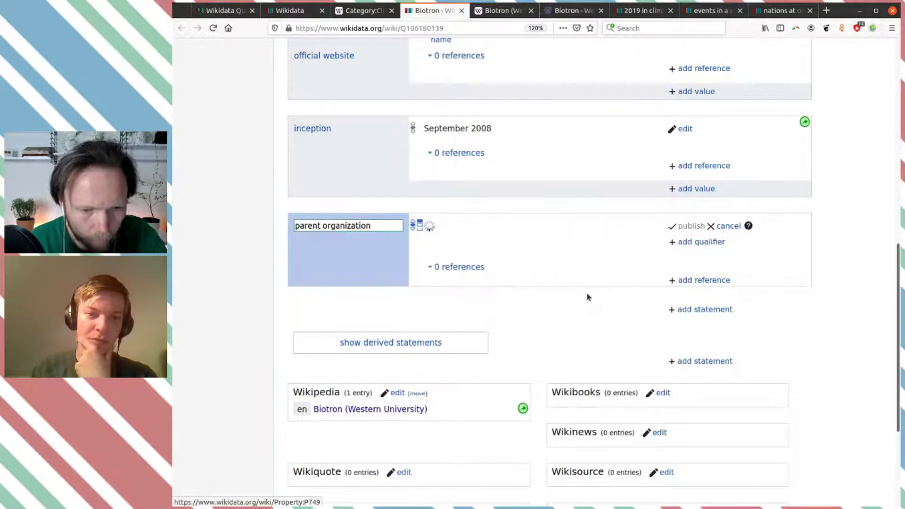
Step: Search for Western University, check the lab's location in the article, and publish University of Western Ontario as the parent organization
text(western uni)
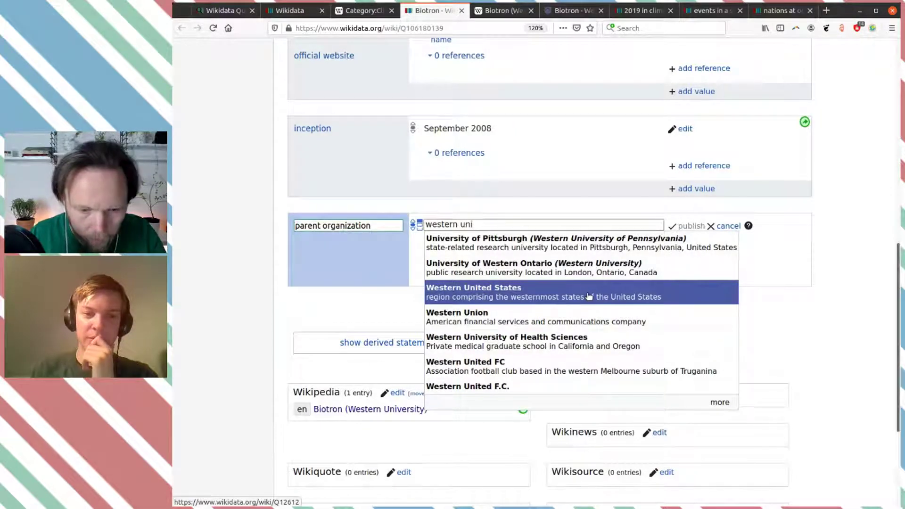
text(ver)
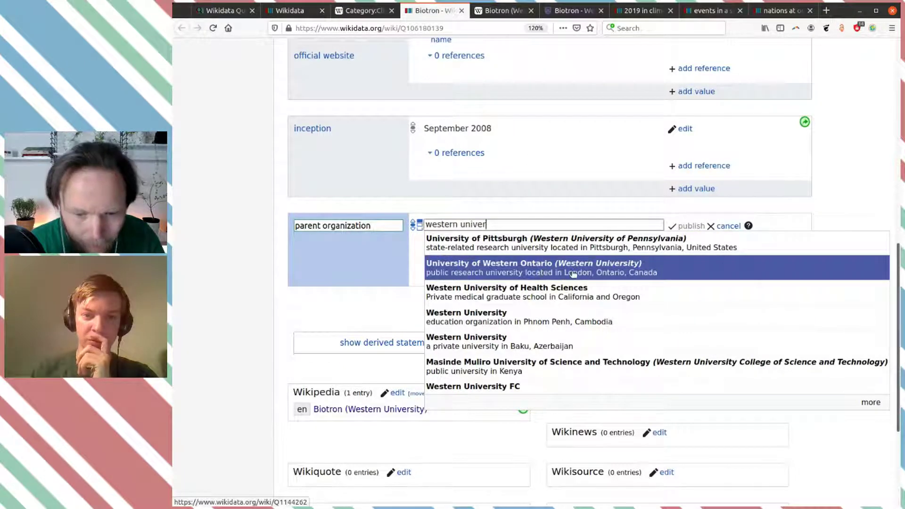
key(ctrl+Tab)
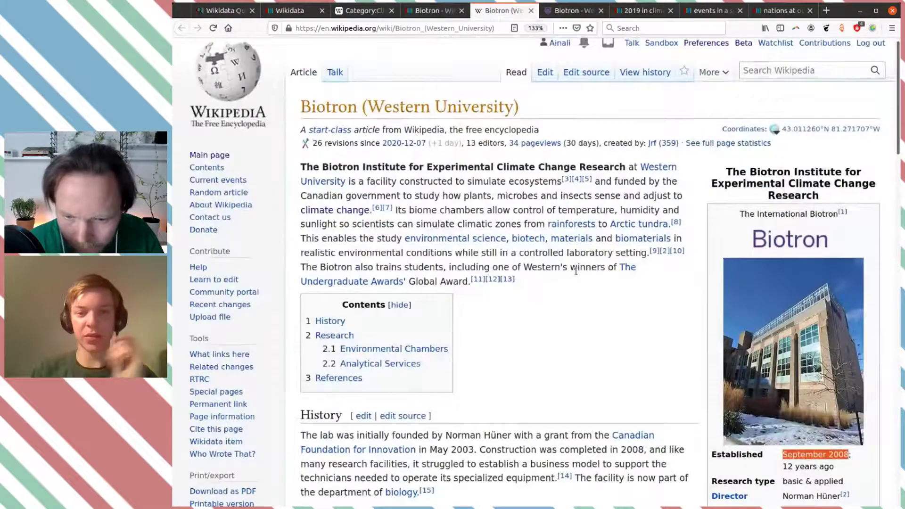
scroll(578, 273, down, 3)
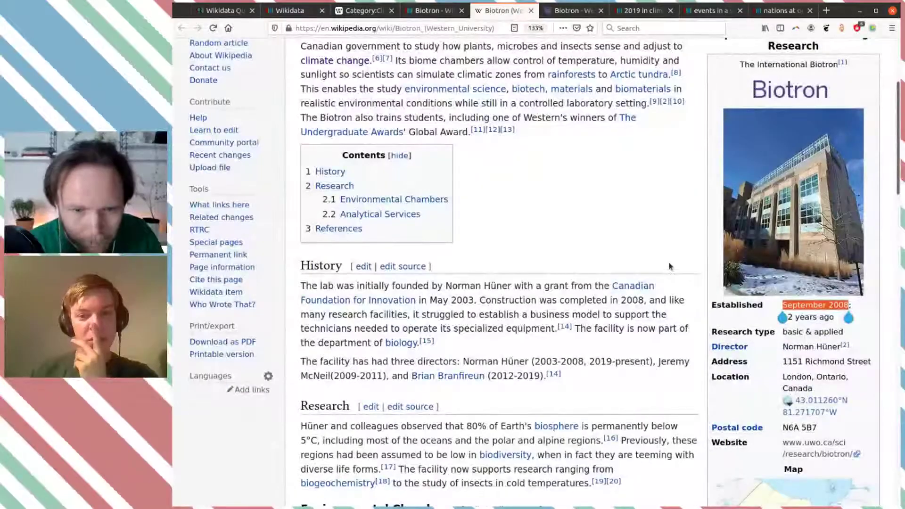
key(ctrl+shift+Tab)
click(643, 273)
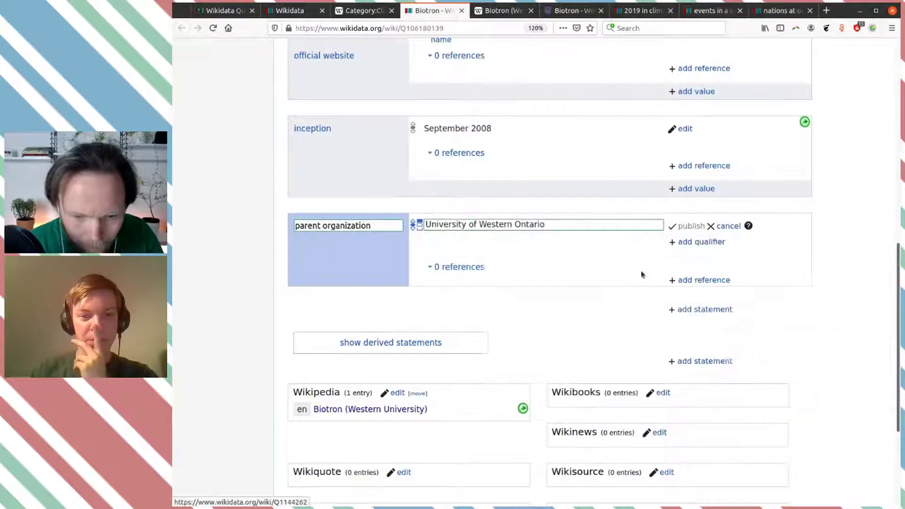
click(690, 228)
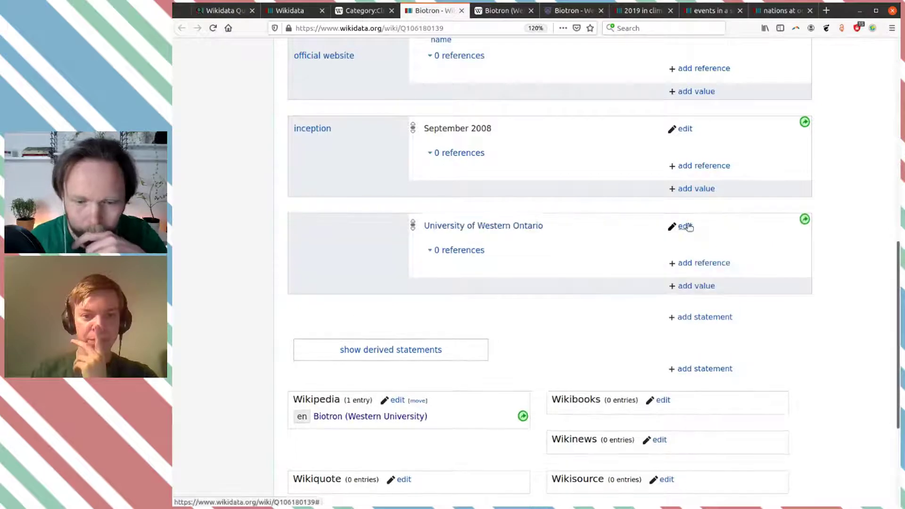
Step: Show the potential issues of the parent organization statement and open the University of Western Ontario item in a separate tab
click(559, 233)
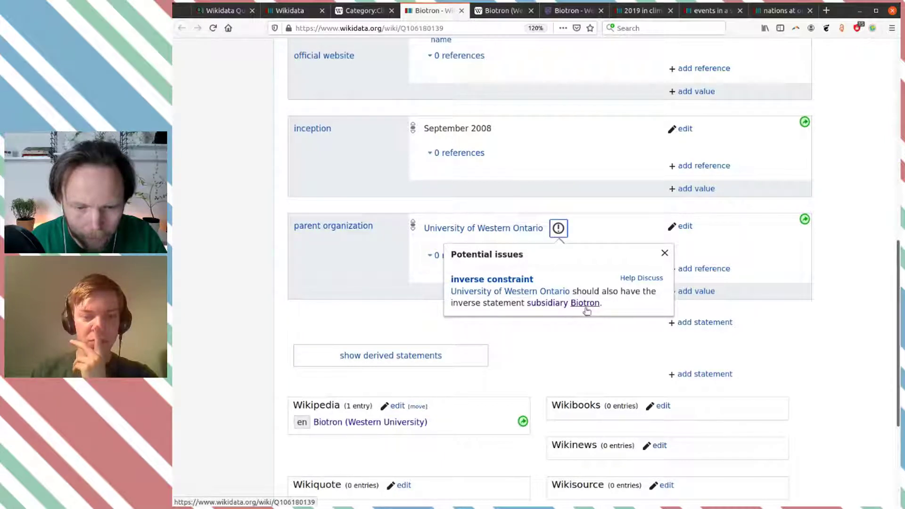
middle_click(526, 294)
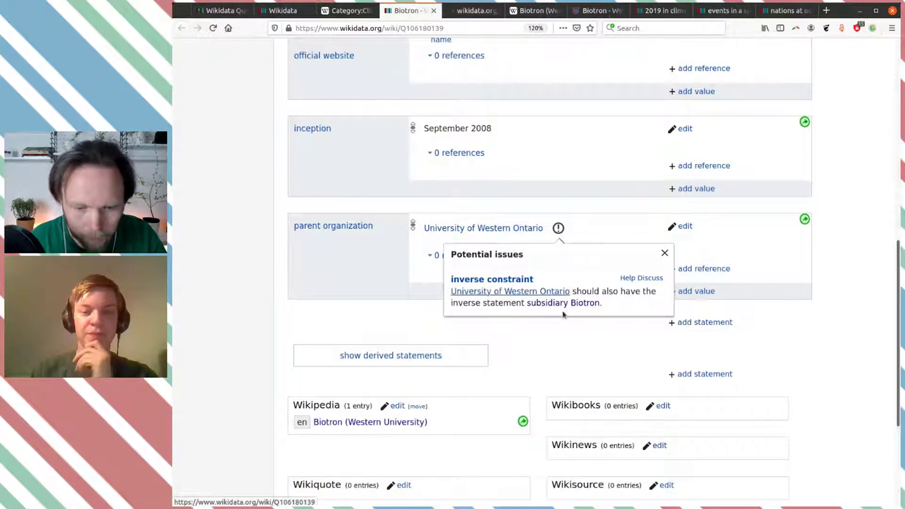
scroll(548, 178, up, 4)
scroll(547, 178, up, 5)
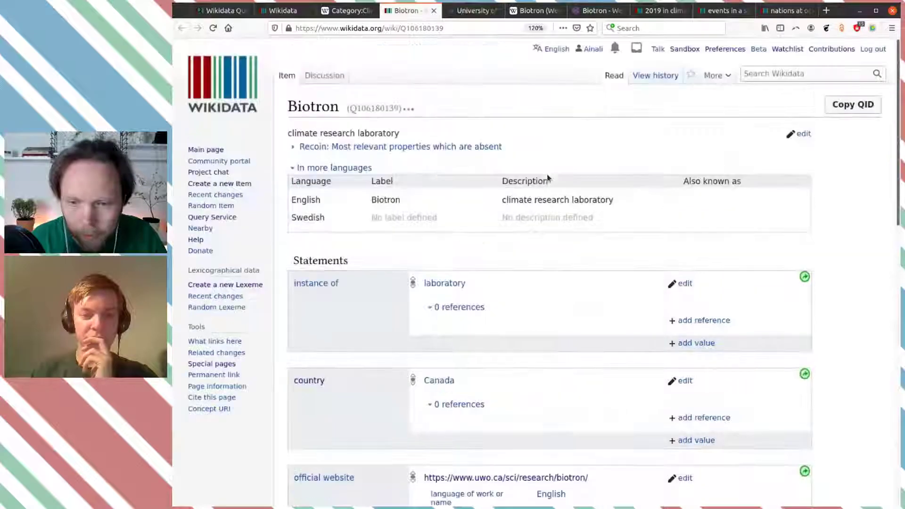
Step: Start a new statement on the University of Western Ontario item with the property "subsidiary"
key(ctrl+Tab)
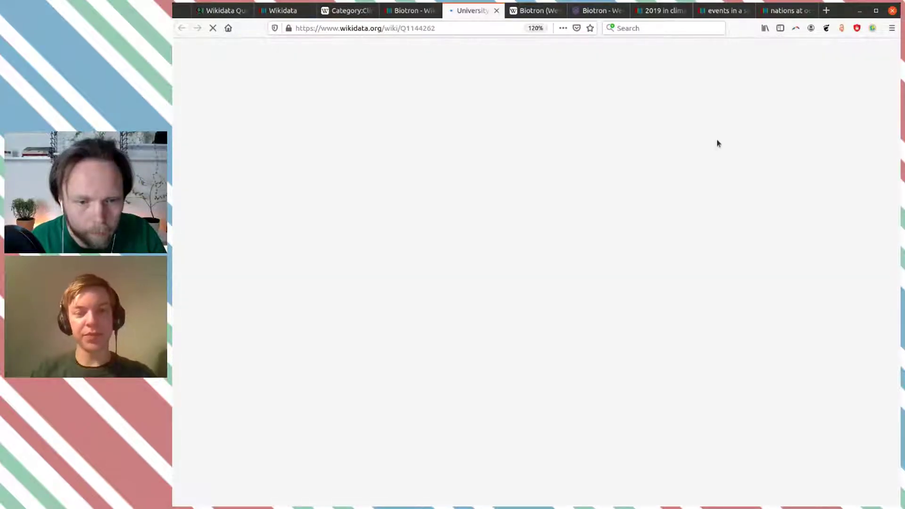
scroll(689, 225, down, 3)
scroll(689, 225, down, 5)
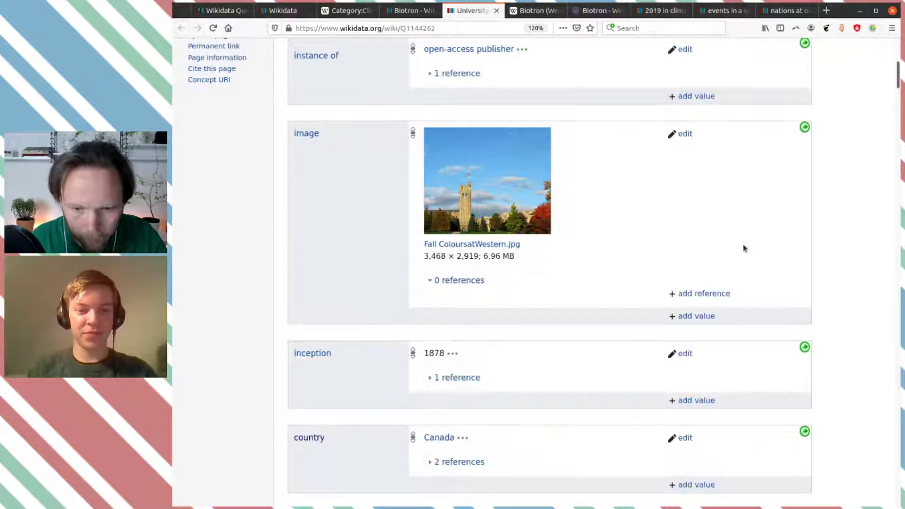
key(a)
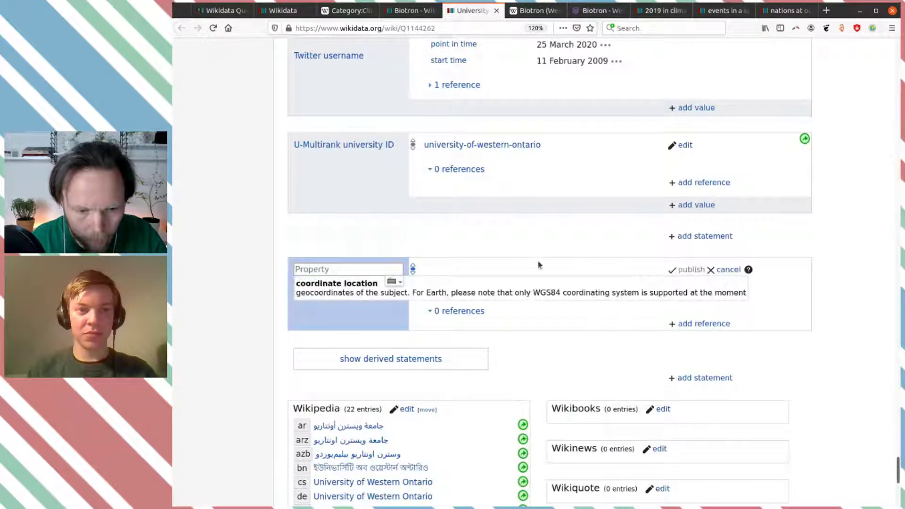
text(subs)
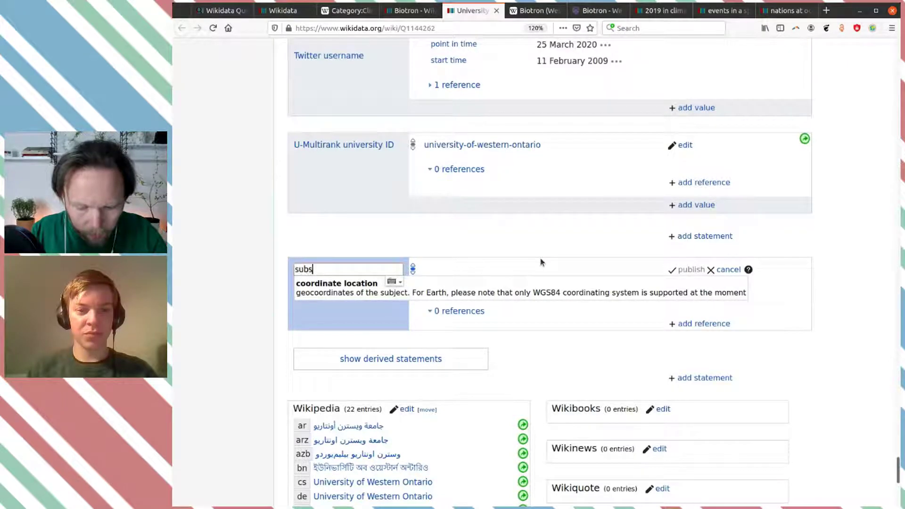
text(i)
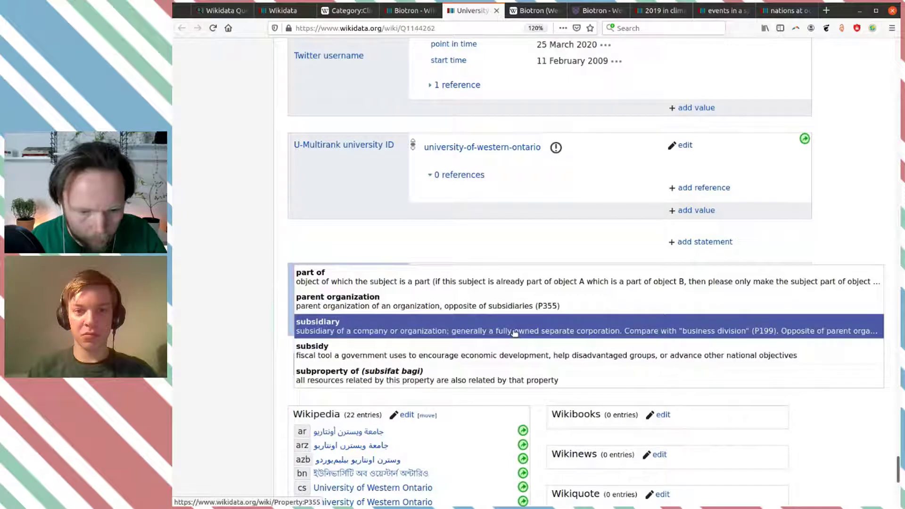
click(514, 332)
Step: Set Biotron (Q106180139) as the subsidiary, publish the statement, and close the university item to return to the Biotron item
text(Q106180139)
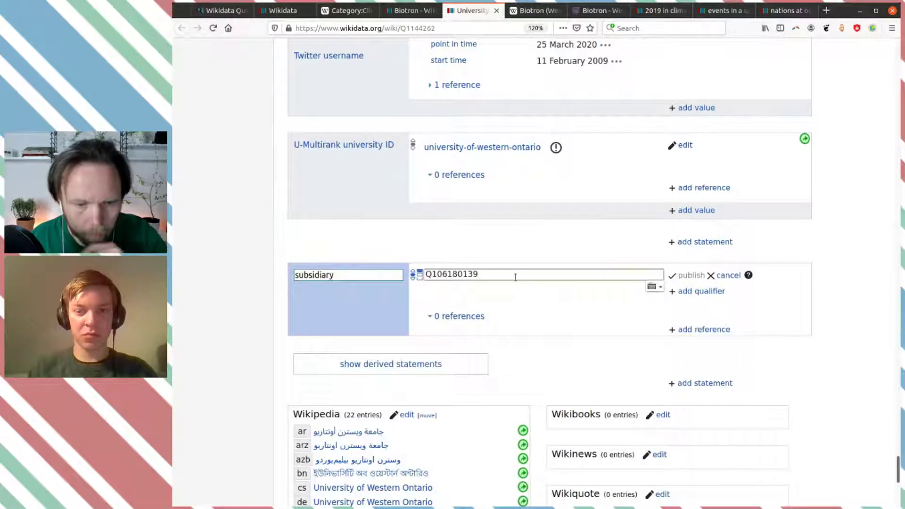
click(517, 298)
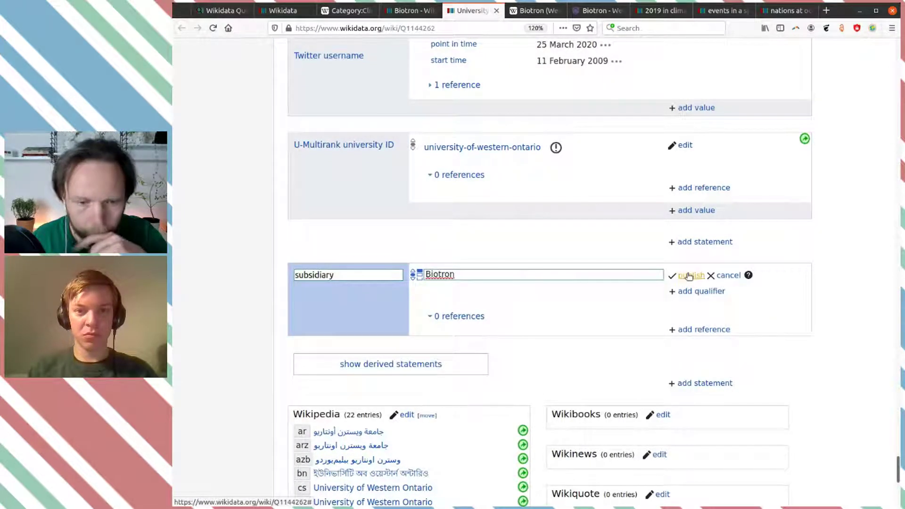
click(702, 276)
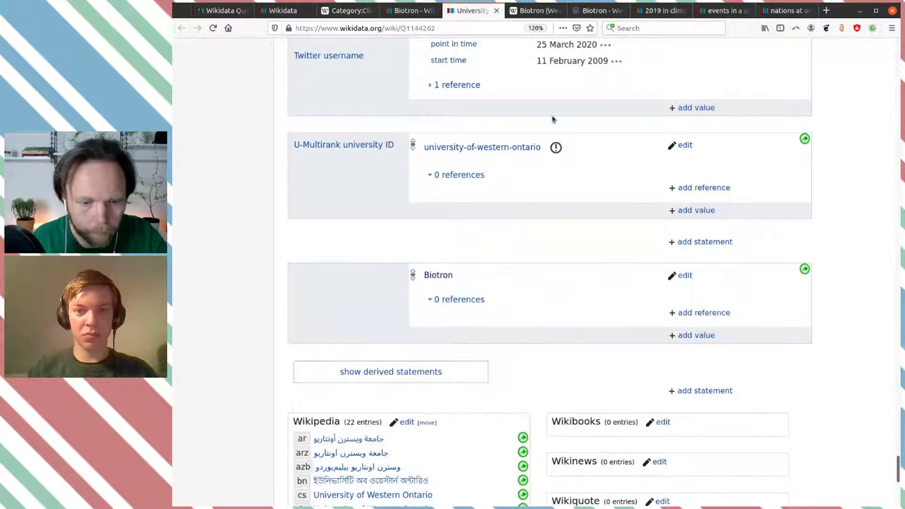
click(495, 10)
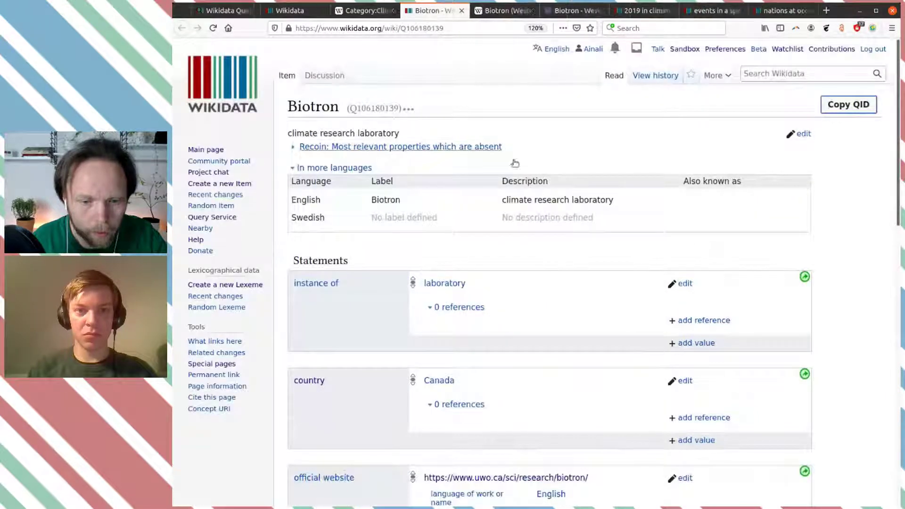
Step: Compare the Biotron item's statements with the history, research and infobox details in its Wikipedia article to find missing facts
scroll(523, 165, down, 5)
scroll(528, 168, down, 1)
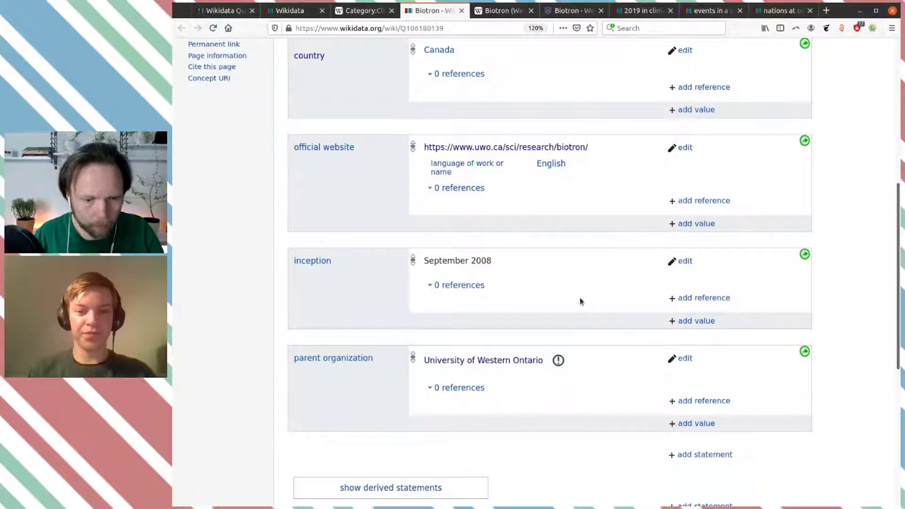
key(ctrl+Tab)
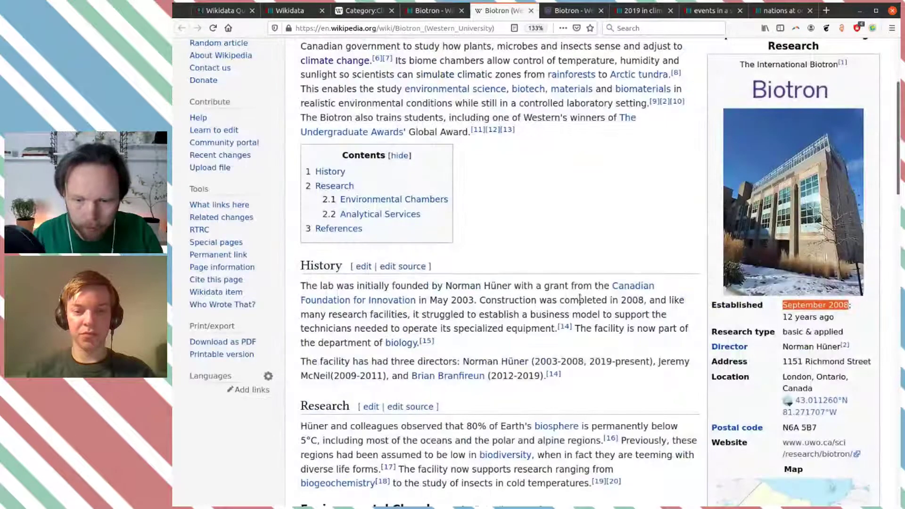
scroll(588, 282, down, 3)
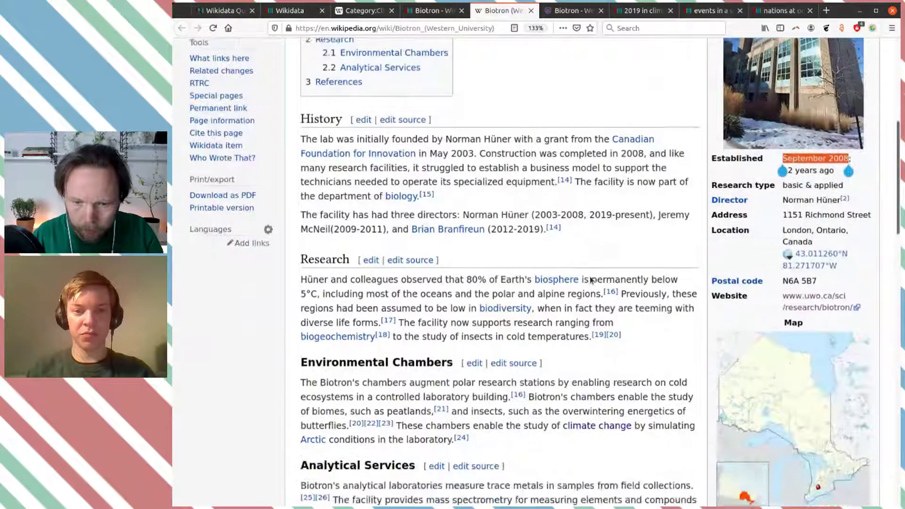
scroll(589, 277, up, 2)
scroll(589, 277, down, 2)
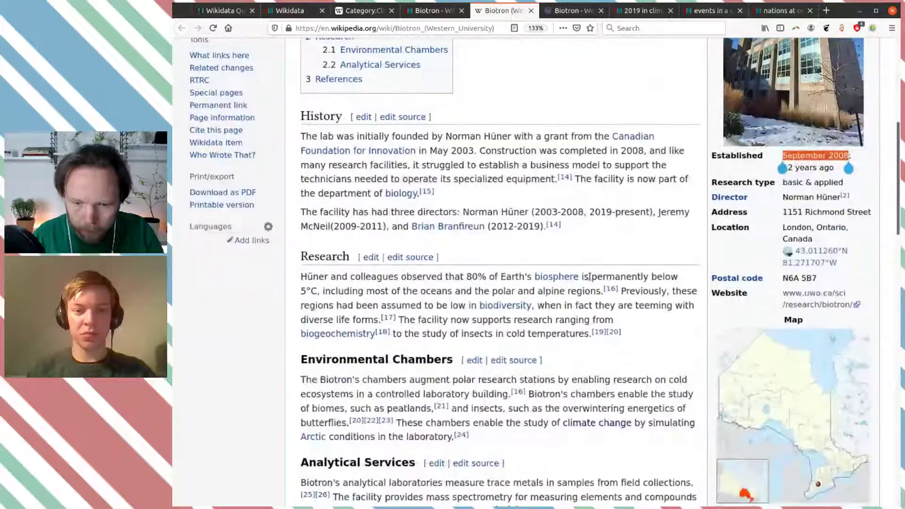
scroll(590, 276, down, 7)
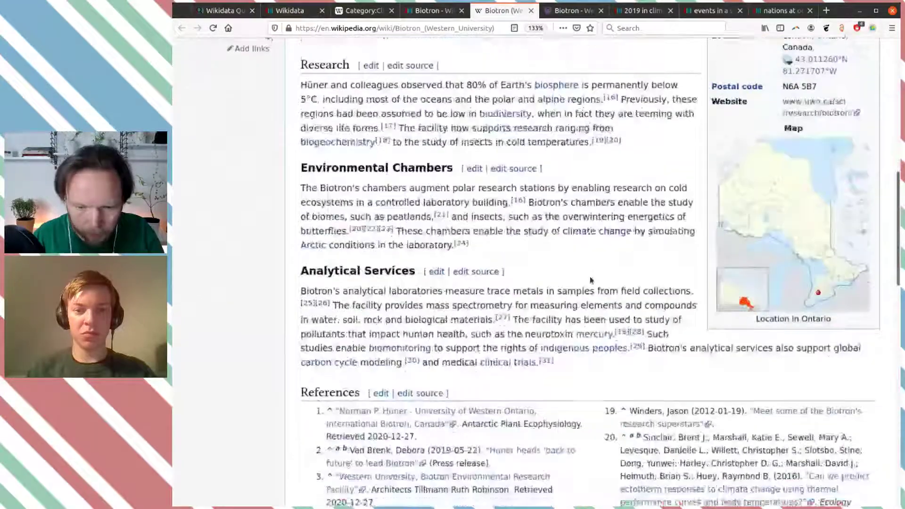
scroll(589, 280, up, 9)
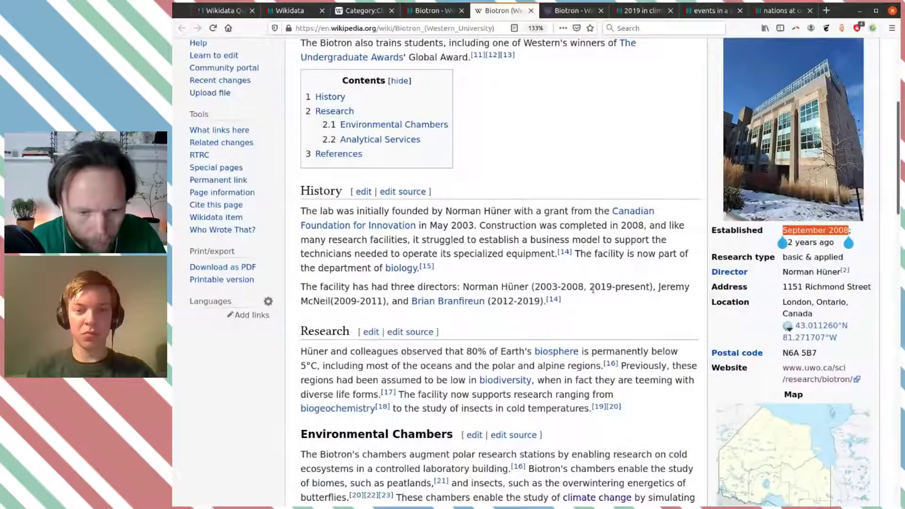
scroll(592, 289, down, 2)
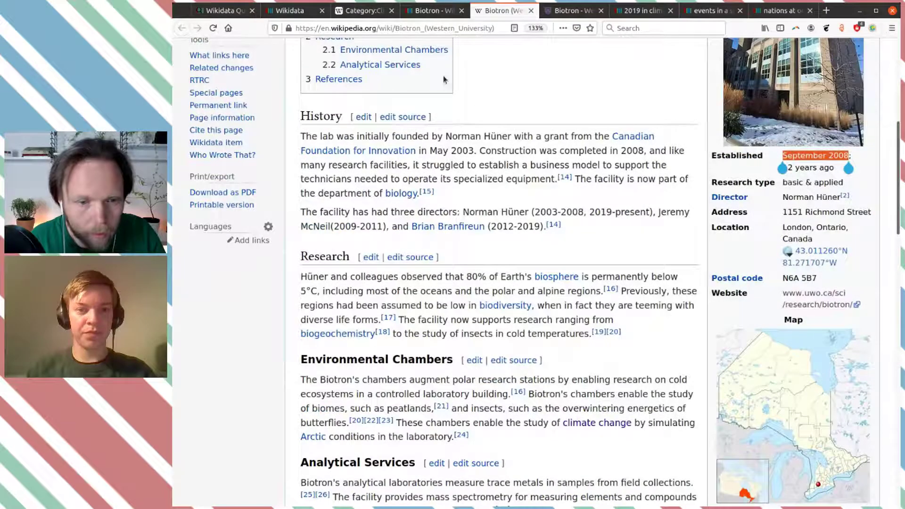
Step: Review the existing labels and statements on the Biotron Wikidata item
click(430, 12)
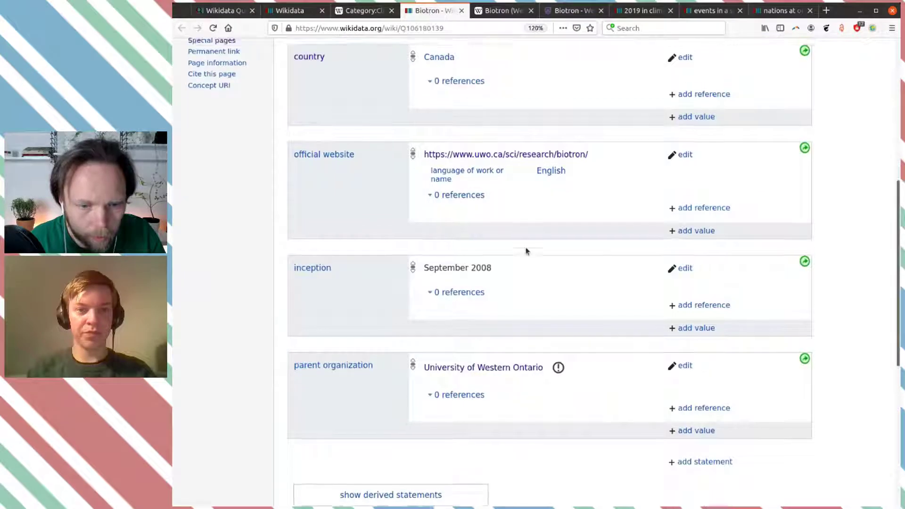
scroll(527, 251, up, 6)
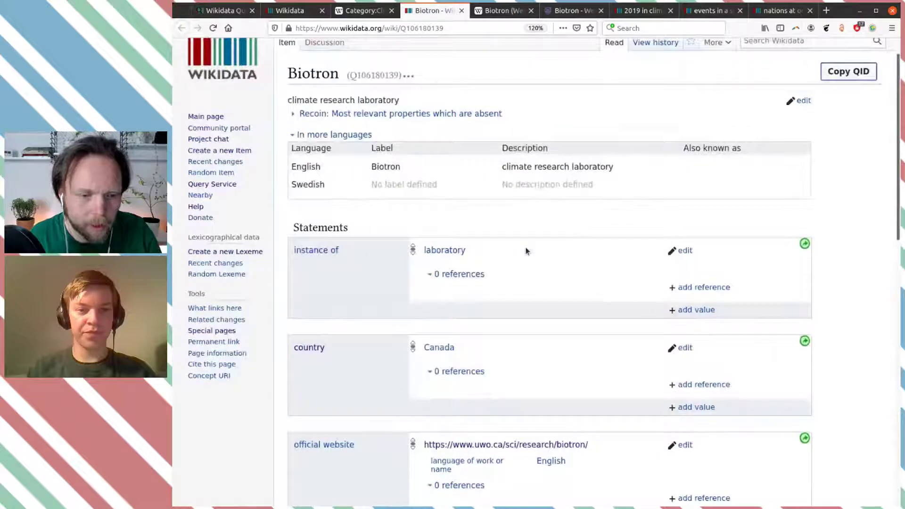
scroll(526, 251, down, 5)
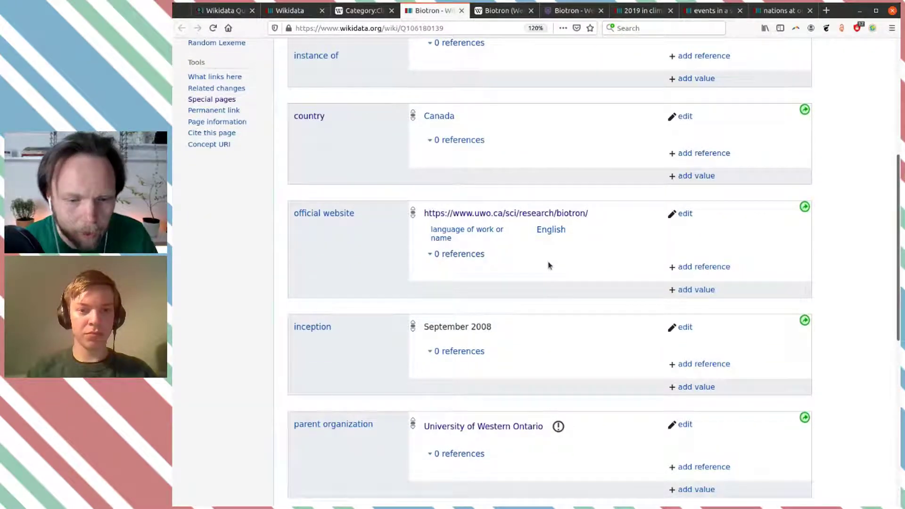
scroll(549, 265, down, 2)
scroll(551, 265, up, 1)
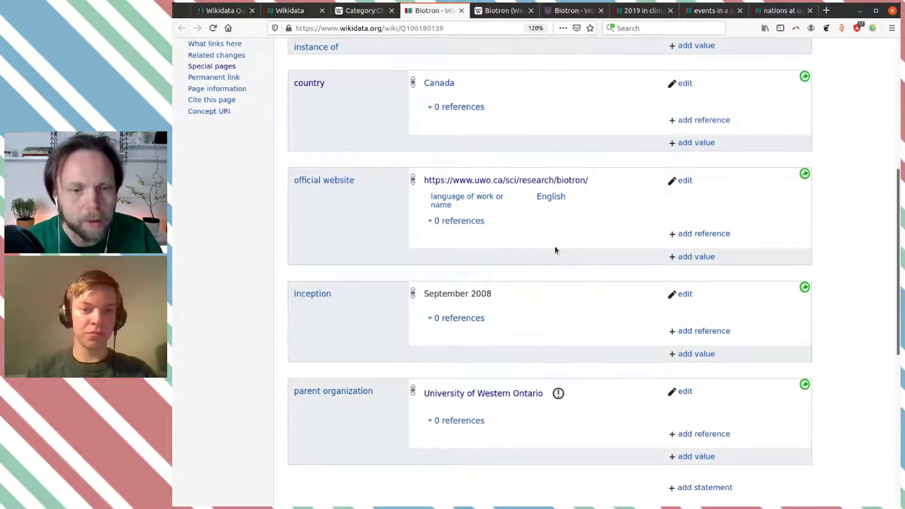
Step: Read the Biotron Wikipedia article from the introduction through the references to identify the lab's research field
click(501, 10)
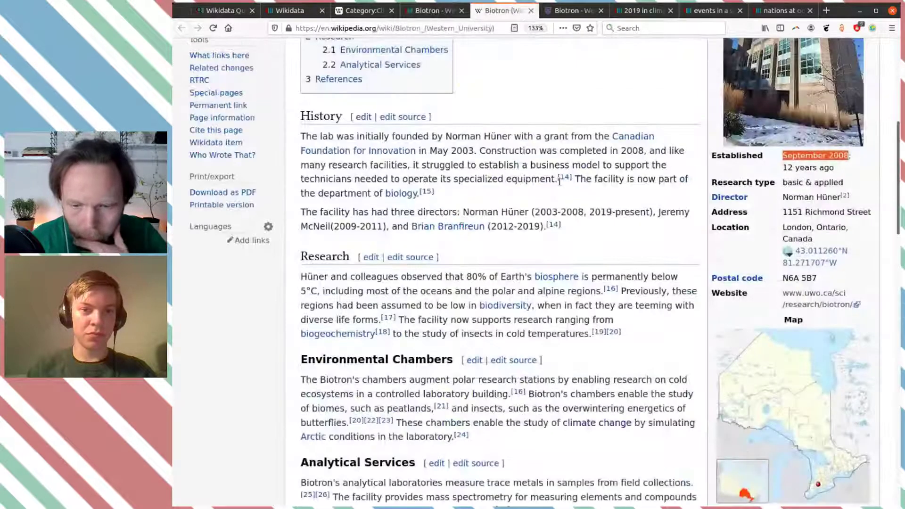
scroll(567, 197, down, 8)
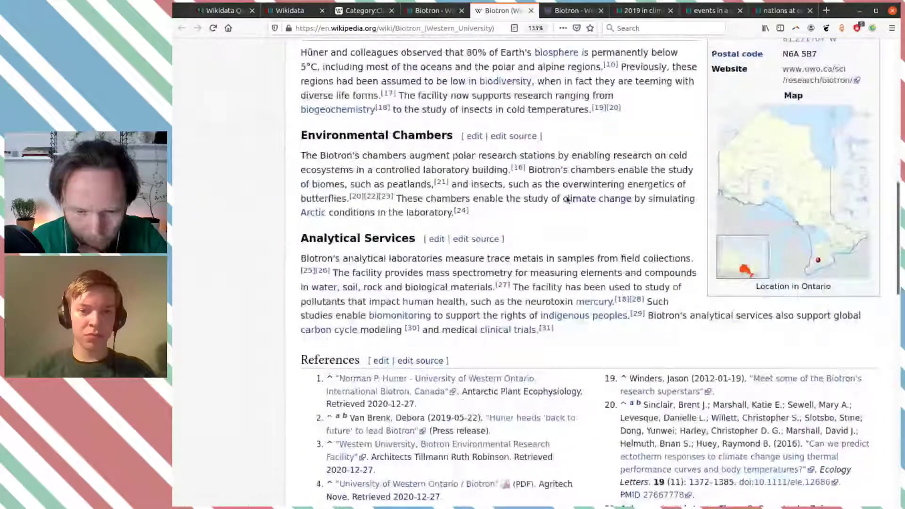
scroll(567, 199, down, 12)
scroll(568, 199, up, 5)
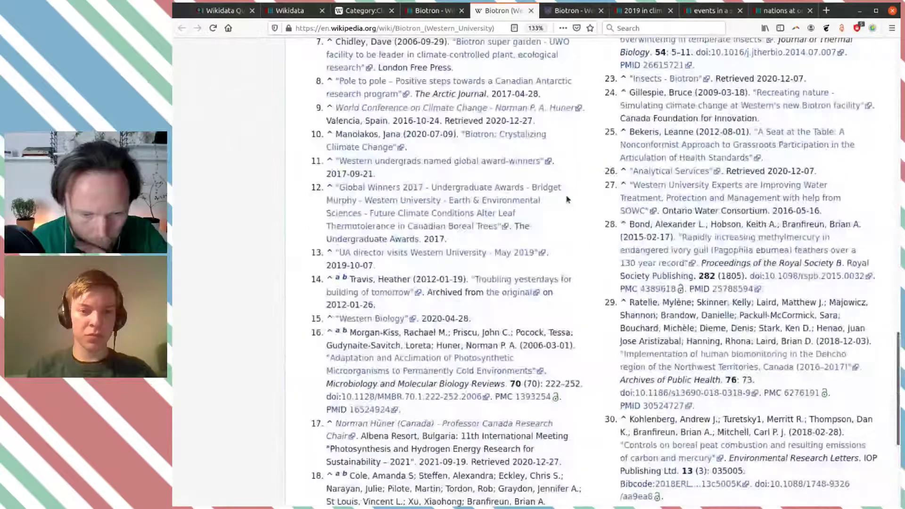
scroll(567, 199, up, 12)
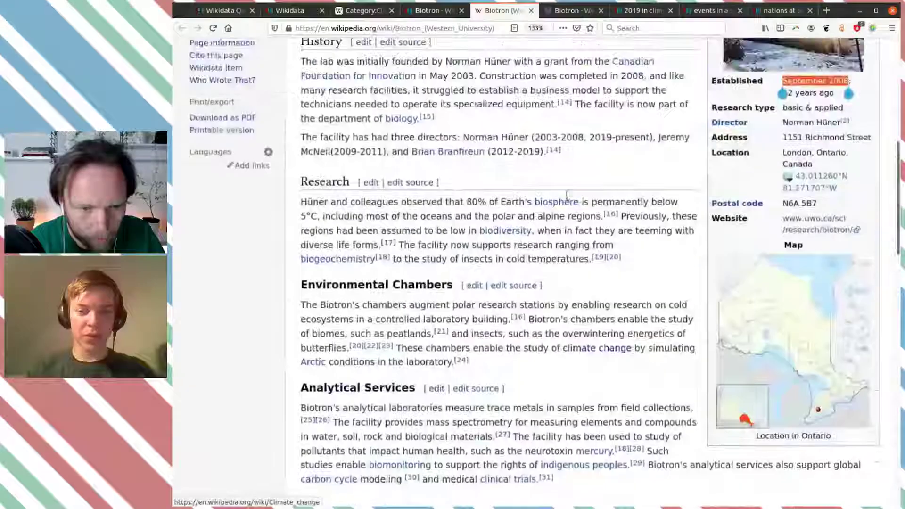
scroll(567, 198, up, 3)
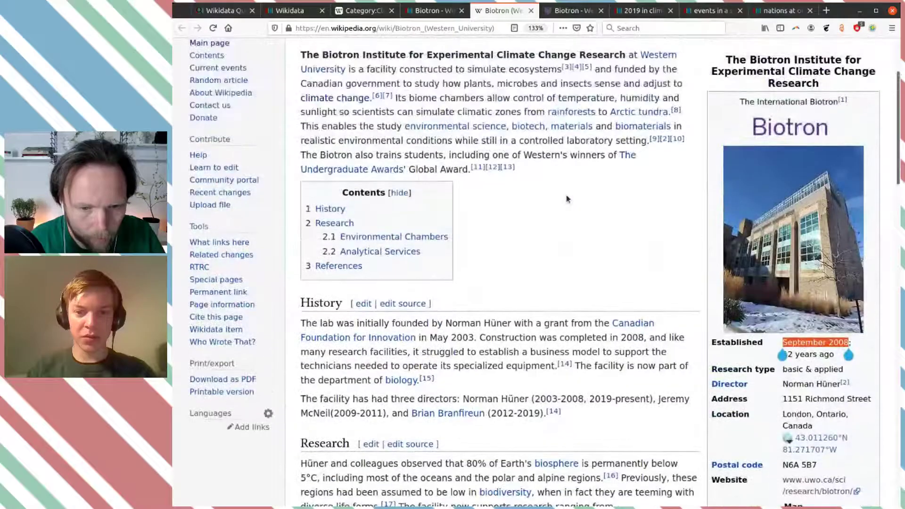
scroll(580, 210, down, 12)
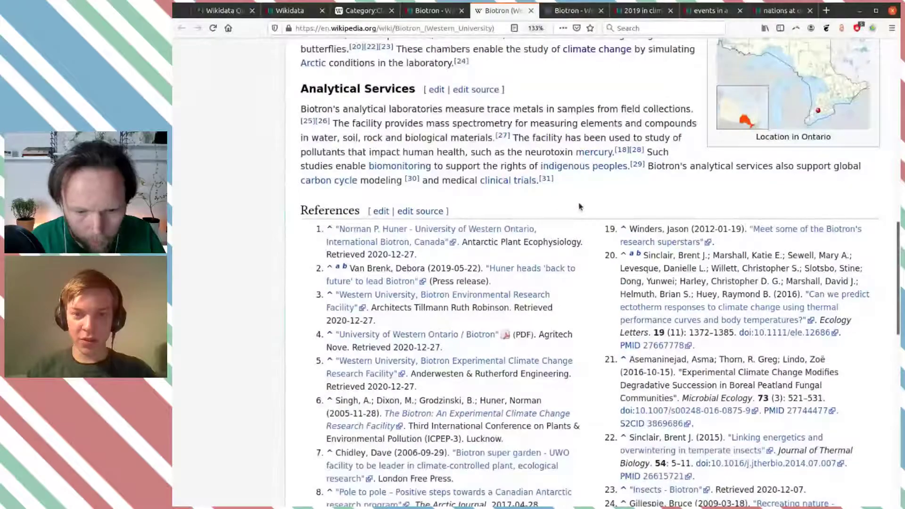
scroll(580, 206, up, 1)
mouse_move(580, 206)
scroll(580, 206, down, 2)
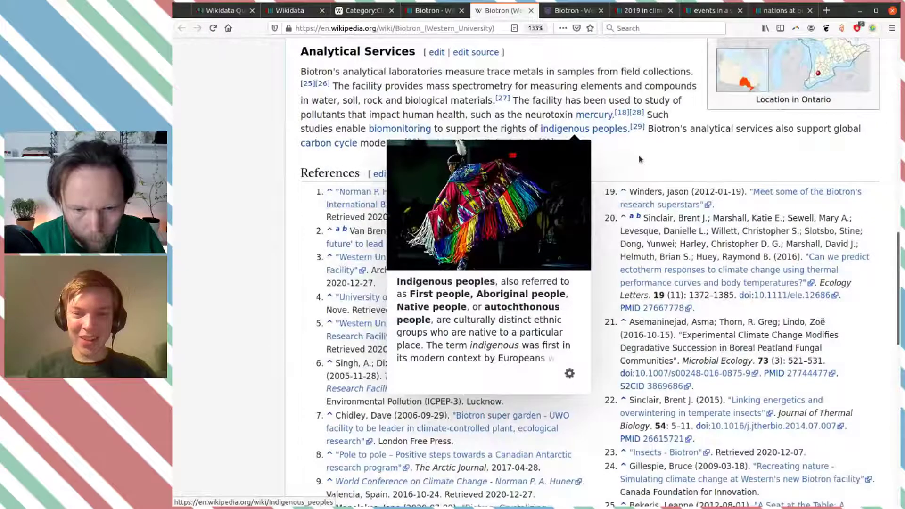
scroll(640, 161, up, 9)
scroll(641, 167, down, 2)
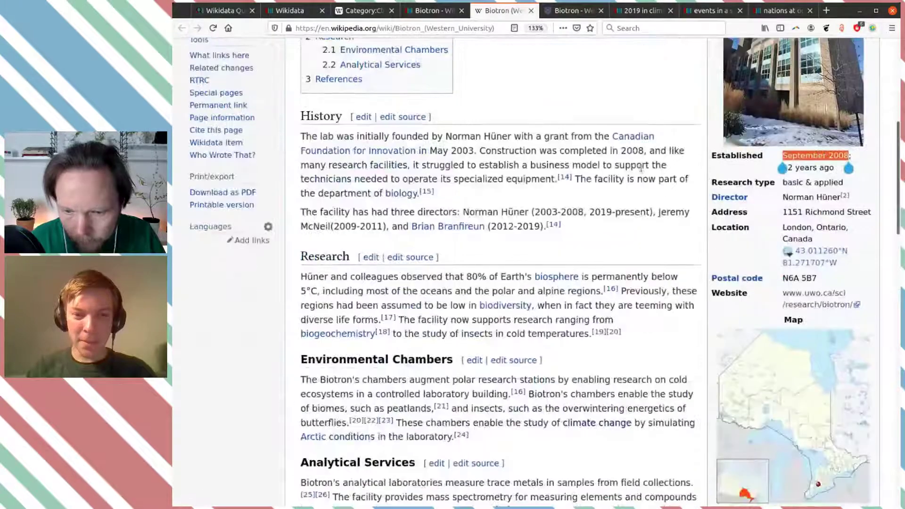
scroll(646, 184, up, 3)
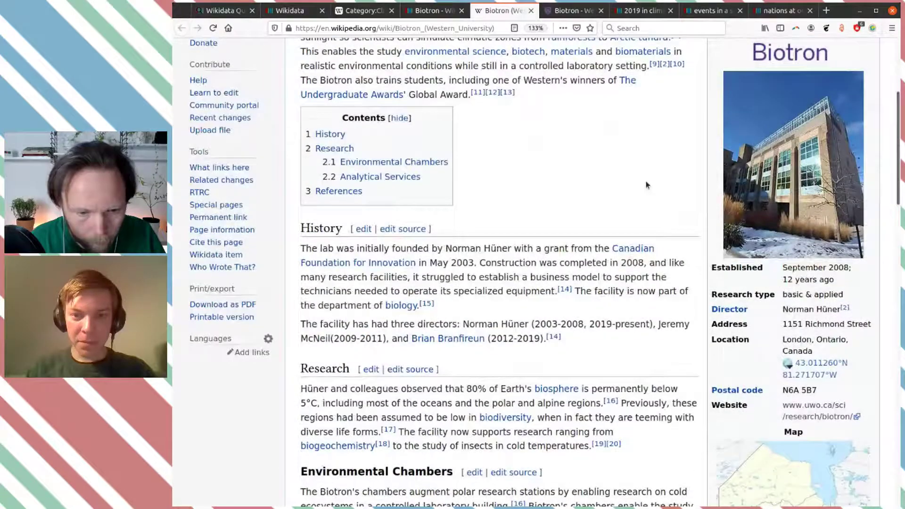
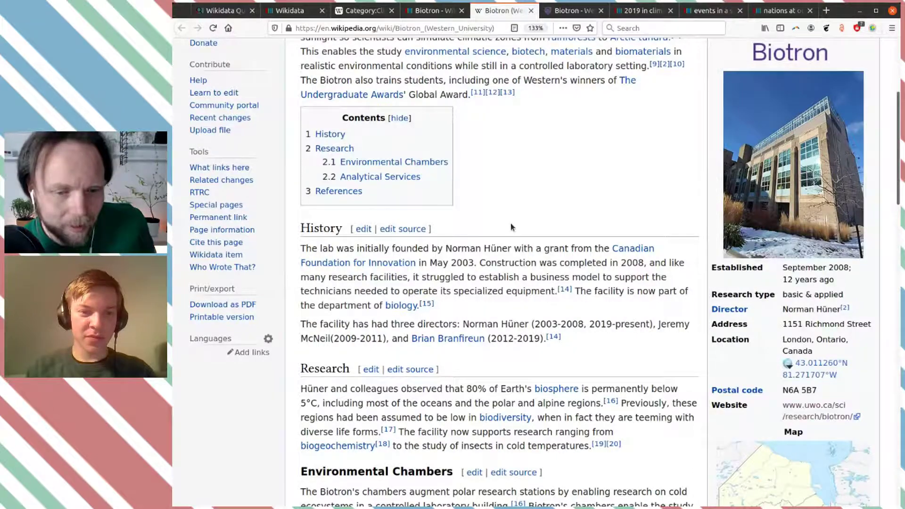
scroll(512, 222, up, 4)
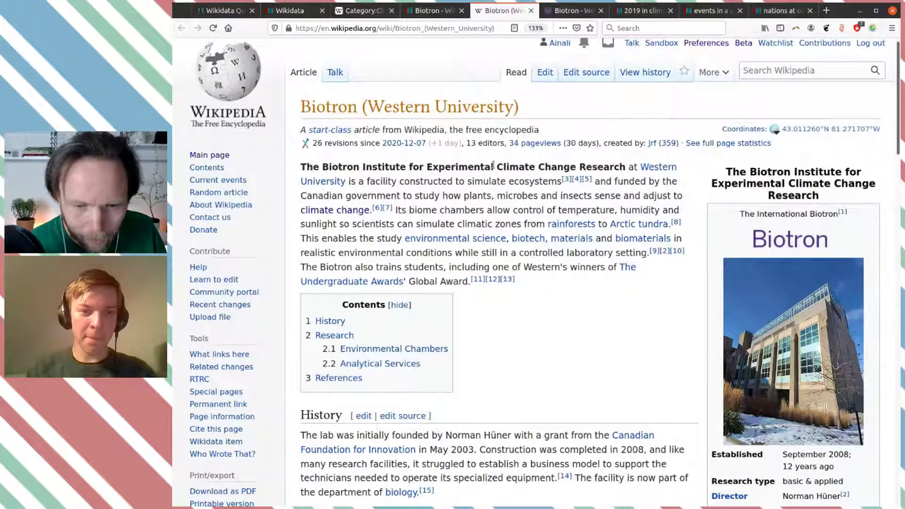
Step: Add a field of work statement with the value global warming to the Biotron Wikidata item and publish it
click(443, 17)
scroll(660, 317, down, 4)
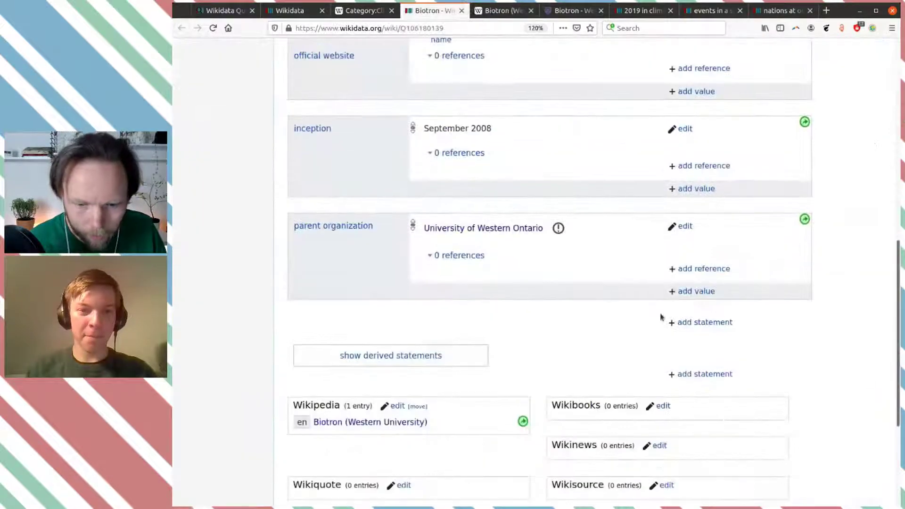
click(689, 322)
text(file)
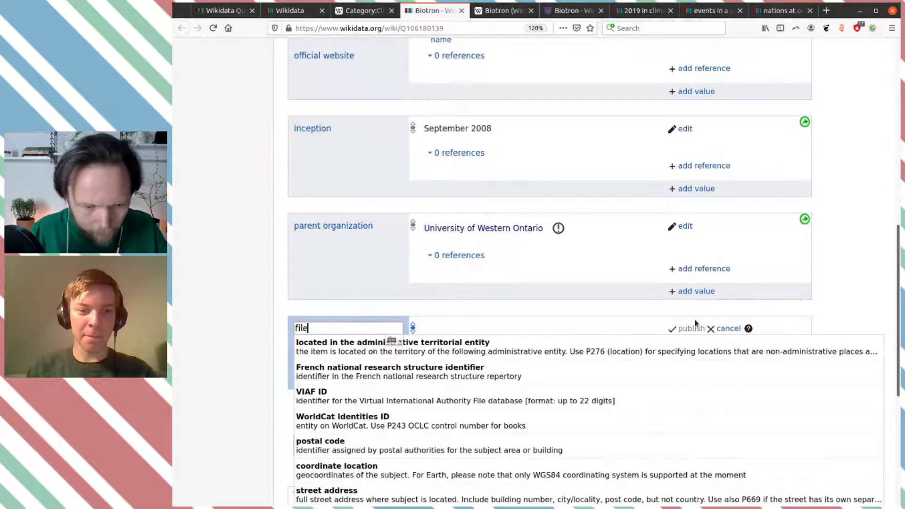
key(BackSpace)
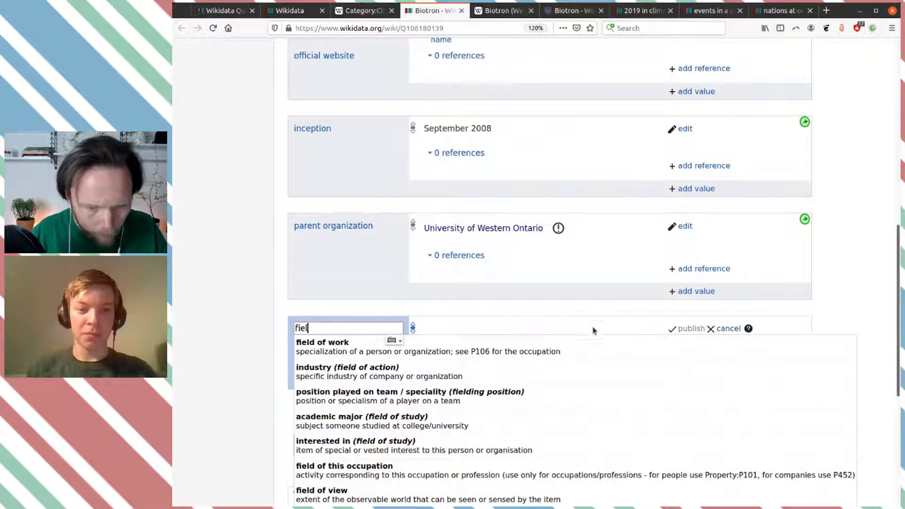
click(570, 350)
text(climate change)
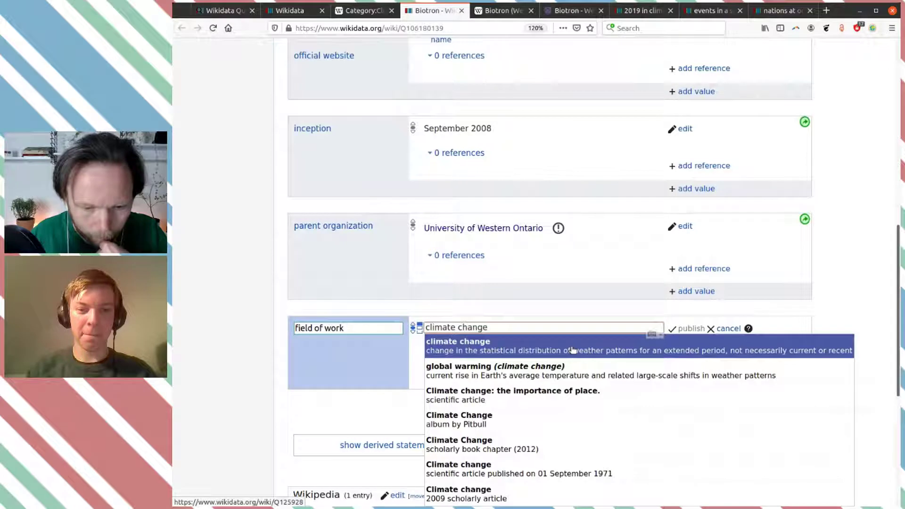
click(577, 372)
click(681, 329)
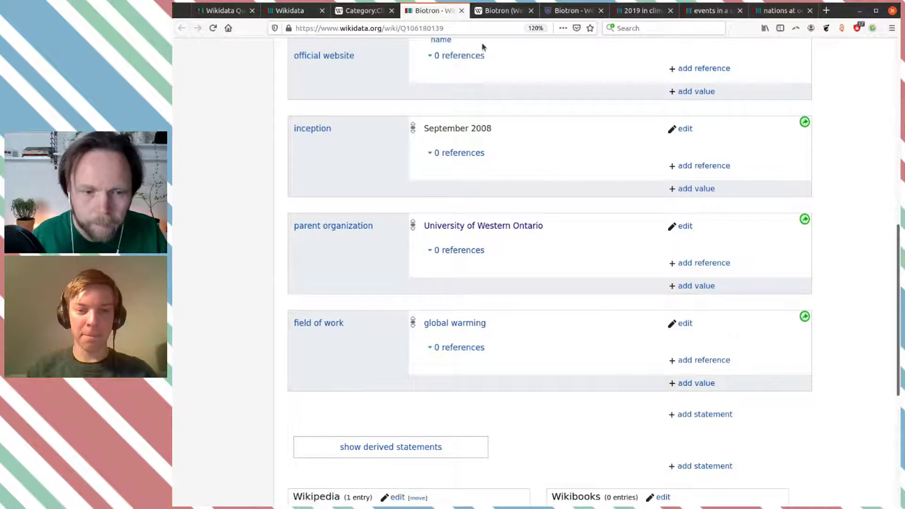
Step: Close the three open Biotron pages and return to Wikipedia's Climate change category
click(463, 11)
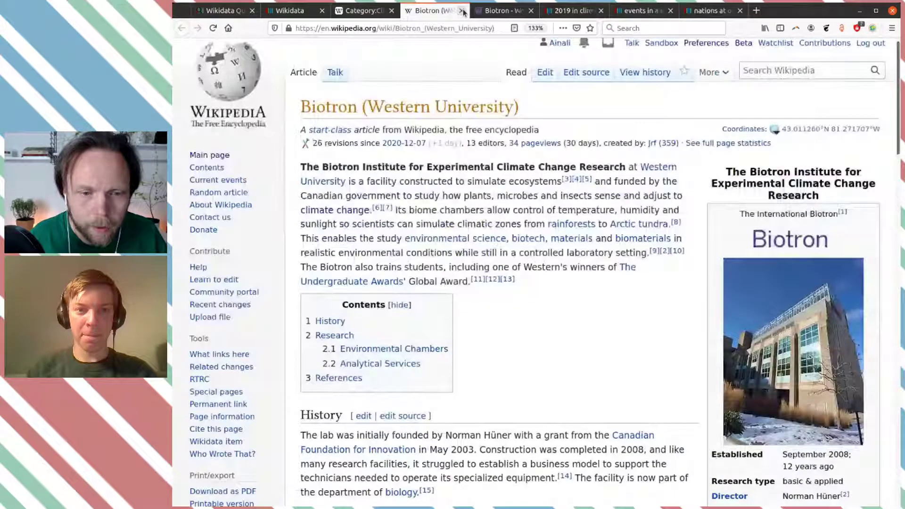
click(461, 11)
click(460, 12)
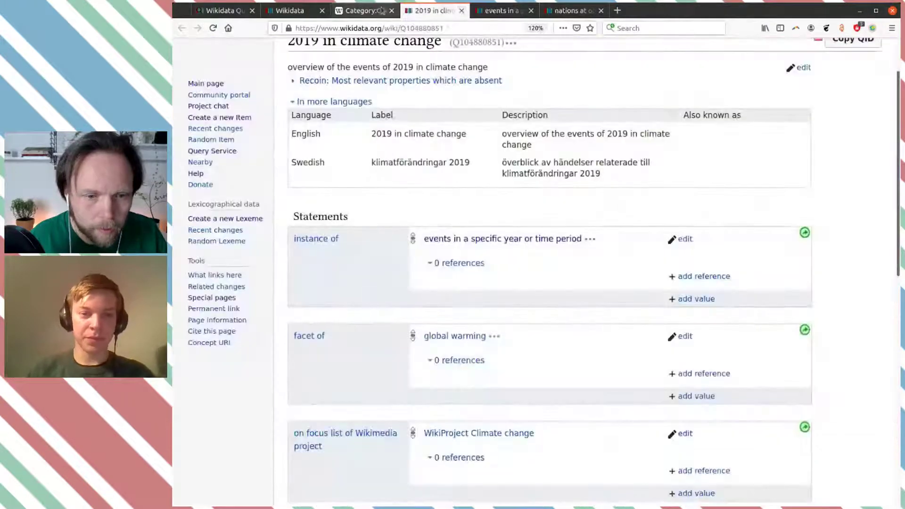
key(ctrl+Page_Up)
Step: Open both the article and the Wikidata item for "Environmental policy of the Joe Biden administration" from the category's E section
scroll(517, 217, down, 3)
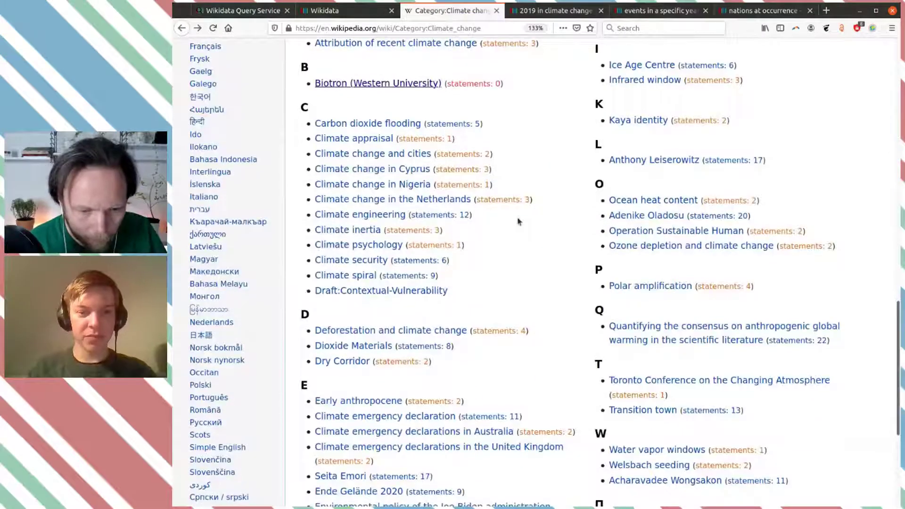
scroll(518, 221, down, 3)
scroll(518, 221, down, 2)
scroll(516, 219, up, 3)
scroll(519, 292, down, 3)
mouse_move(505, 287)
middle_click(490, 287)
key(ctrl+Tab)
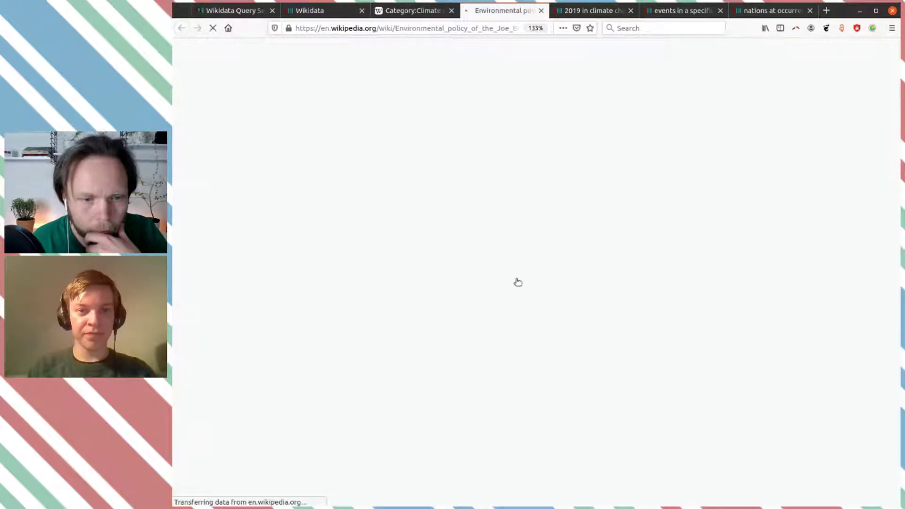
click(430, 16)
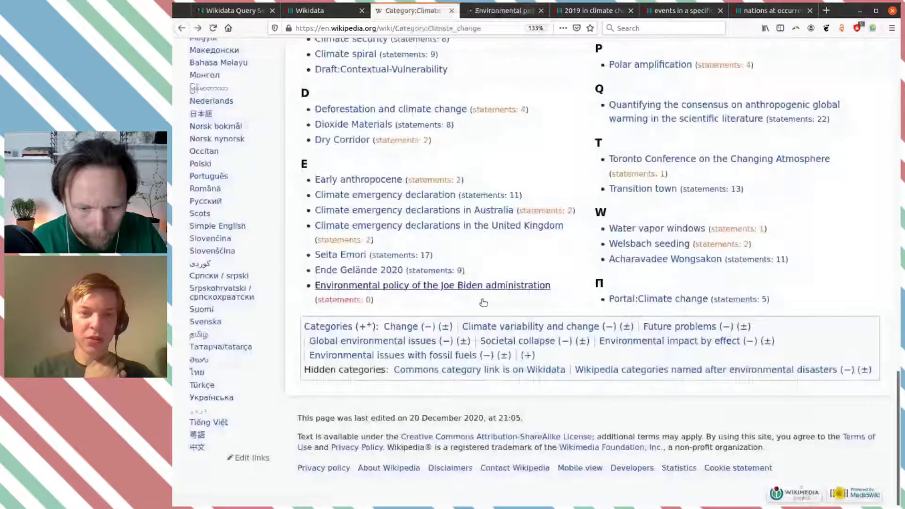
middle_click(350, 299)
key(ctrl+Tab)
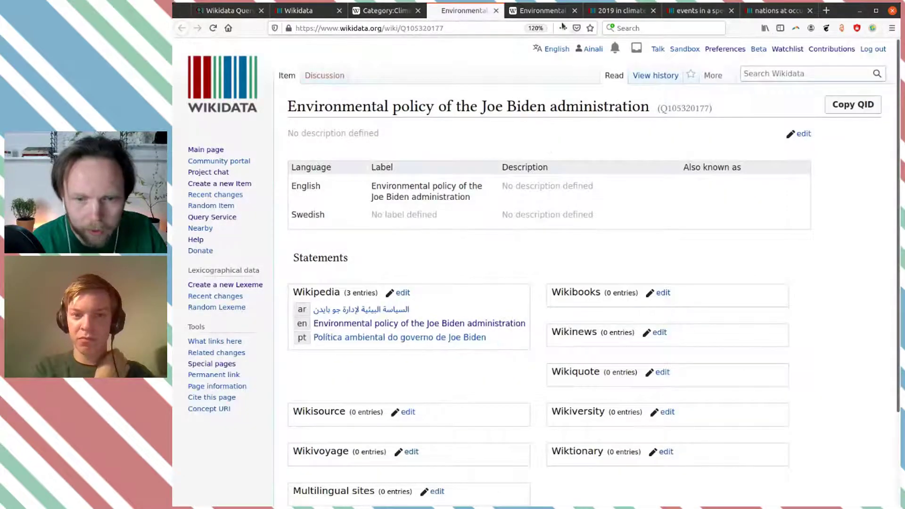
Step: Examine the description, superclasses and properties of the nations at occurrence item as a possible class for the policy item
click(692, 11)
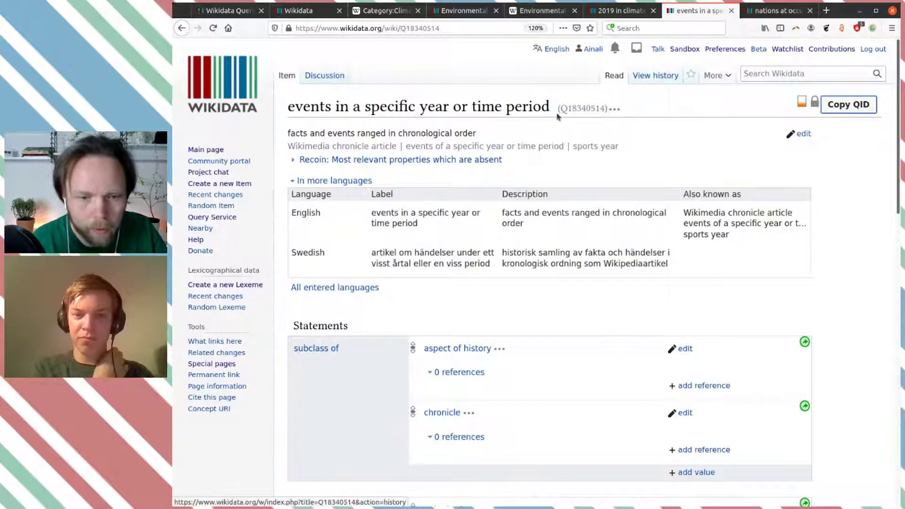
click(774, 11)
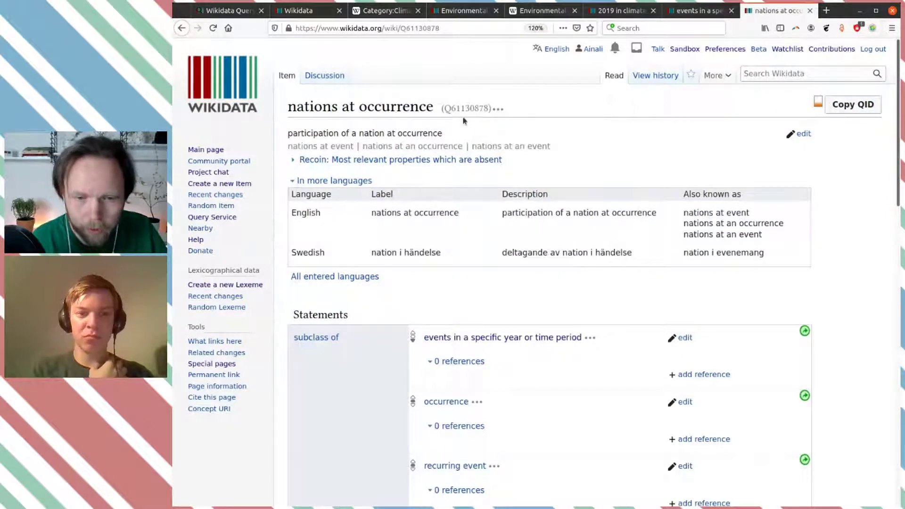
scroll(561, 233, down, 3)
scroll(561, 233, down, 1)
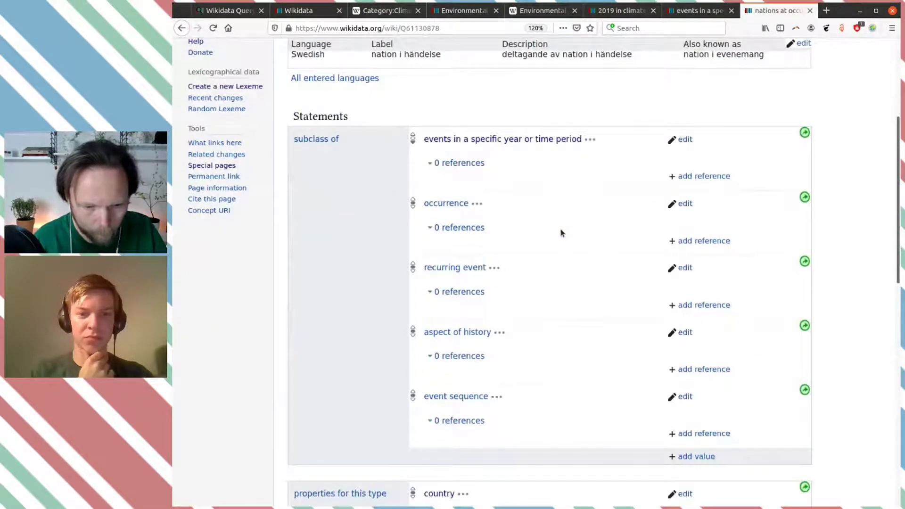
scroll(561, 233, down, 2)
scroll(556, 243, down, 1)
scroll(555, 250, down, 3)
scroll(555, 249, up, 3)
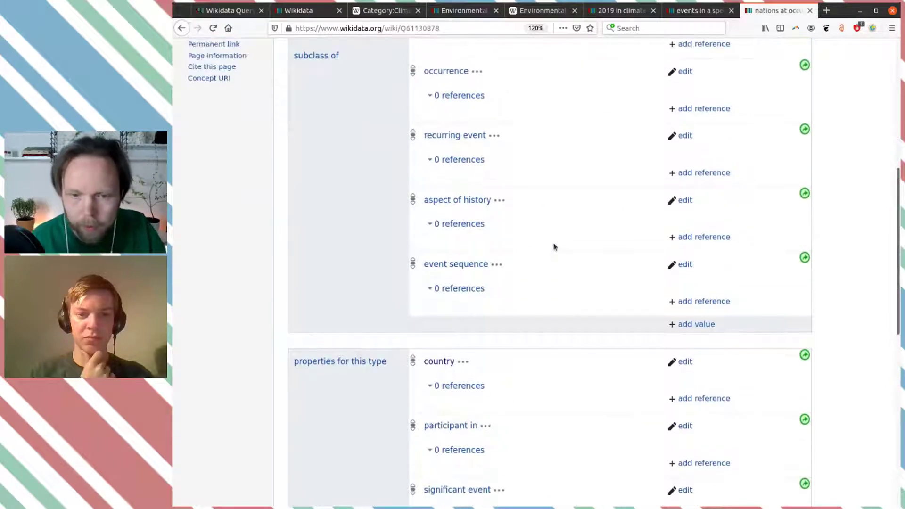
Step: Check the superclasses of "events in a specific year or time period" and open its chronicle superclass
key(ctrl+Page_Up)
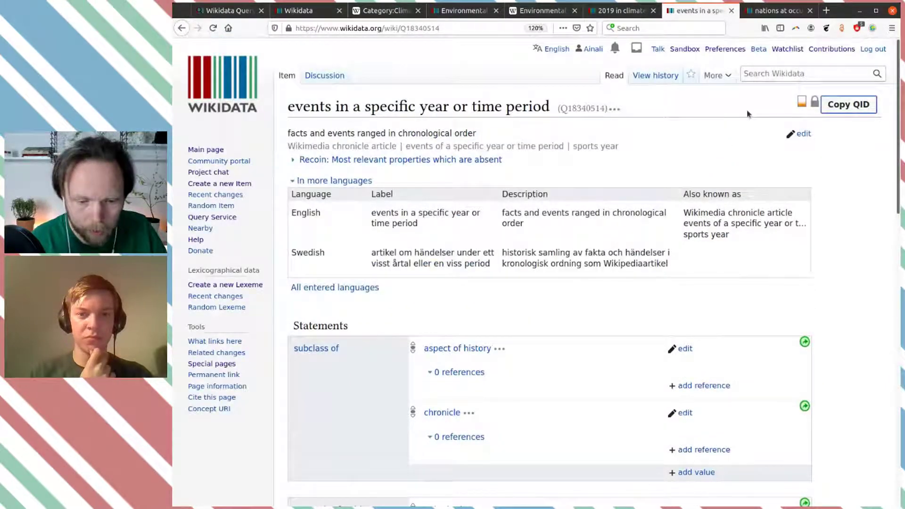
scroll(671, 166, down, 2)
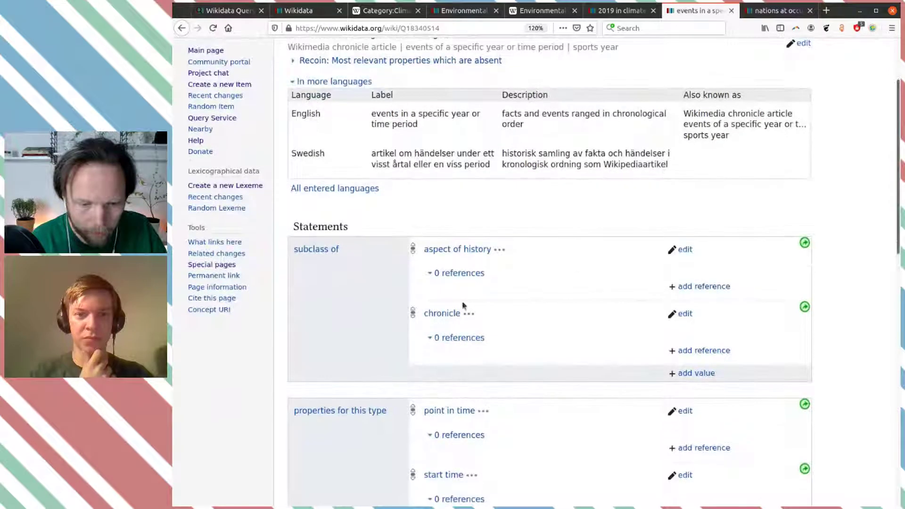
middle_click(446, 315)
key(ctrl+Page_Down)
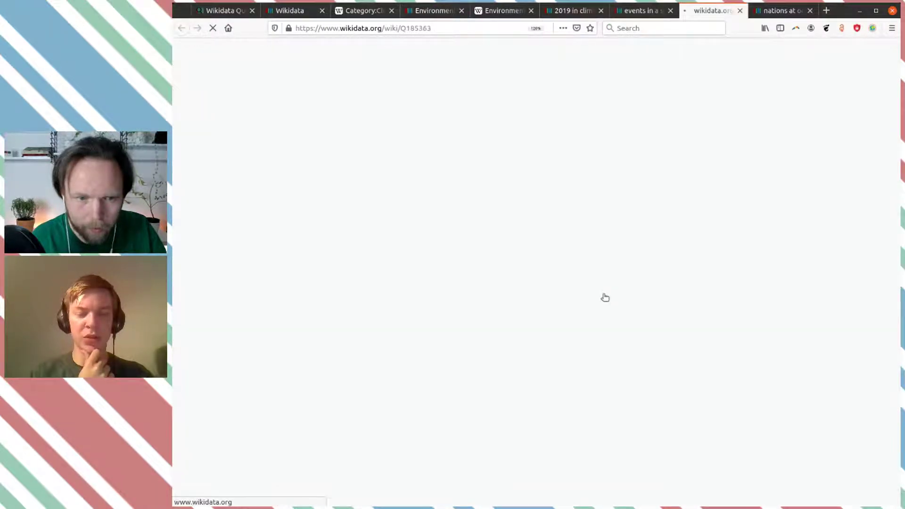
Step: Read the introduction, contents and Background section of the Joe Biden environmental policy article to determine what kind of topic it is
click(486, 11)
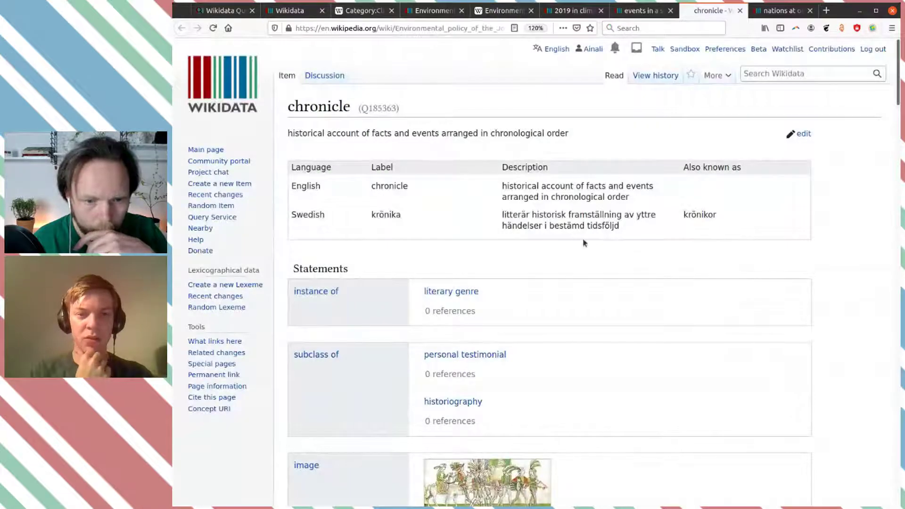
scroll(594, 256, down, 1)
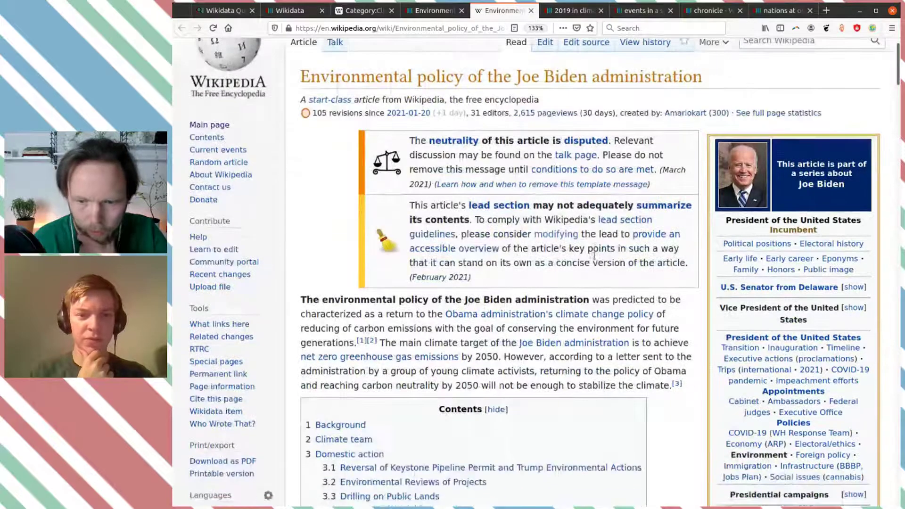
scroll(595, 259, down, 1)
scroll(595, 259, down, 3)
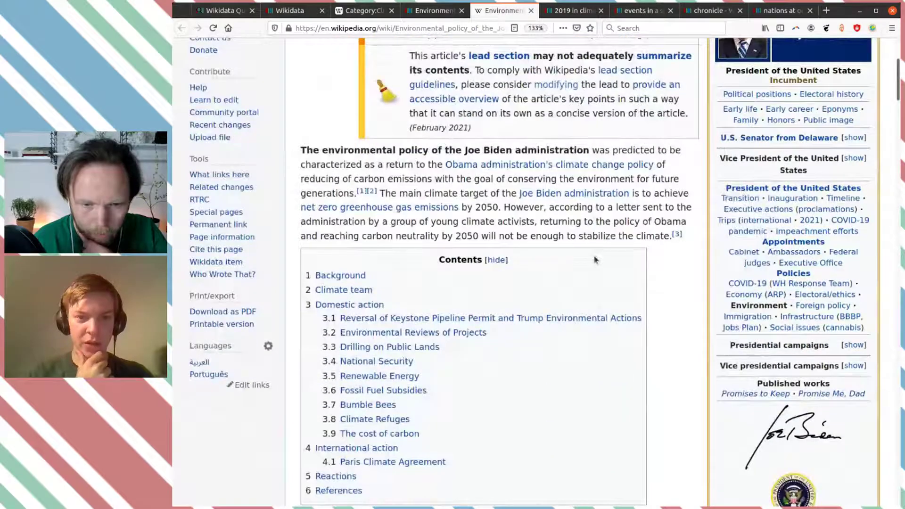
scroll(594, 257, down, 9)
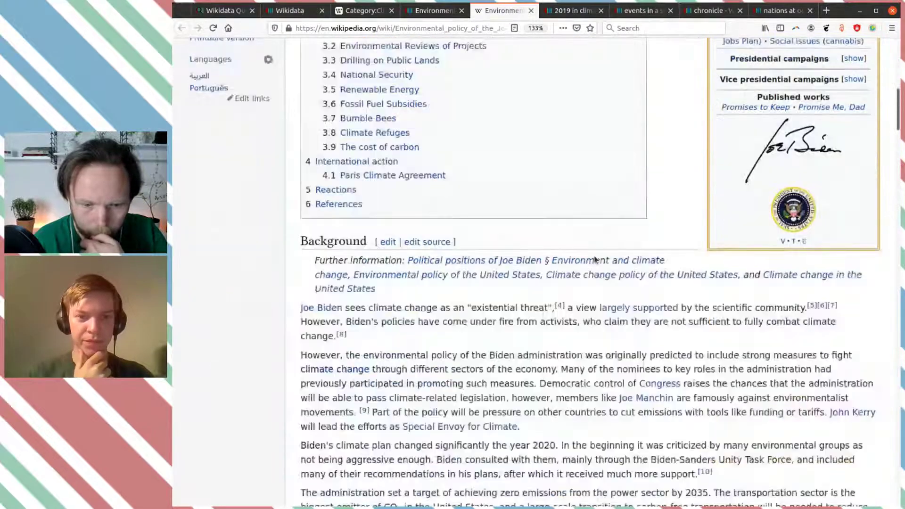
scroll(594, 256, up, 5)
scroll(594, 256, down, 4)
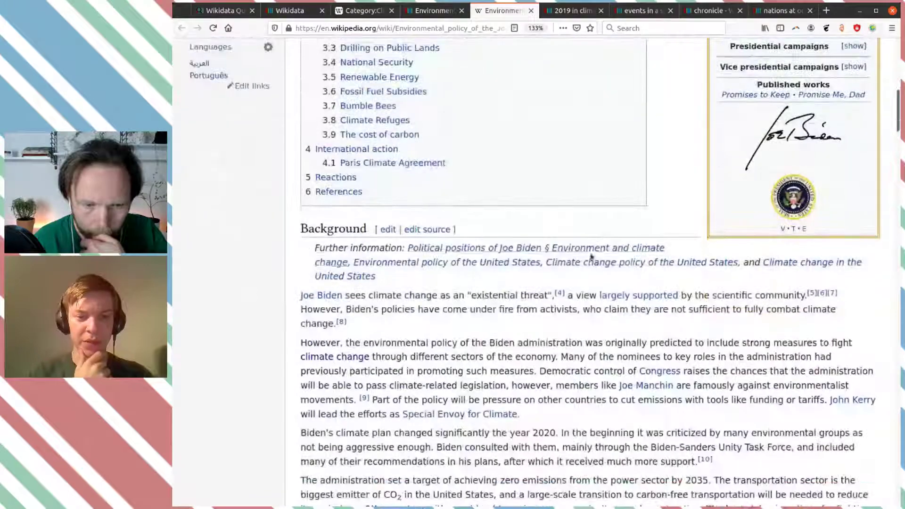
scroll(537, 245, up, 6)
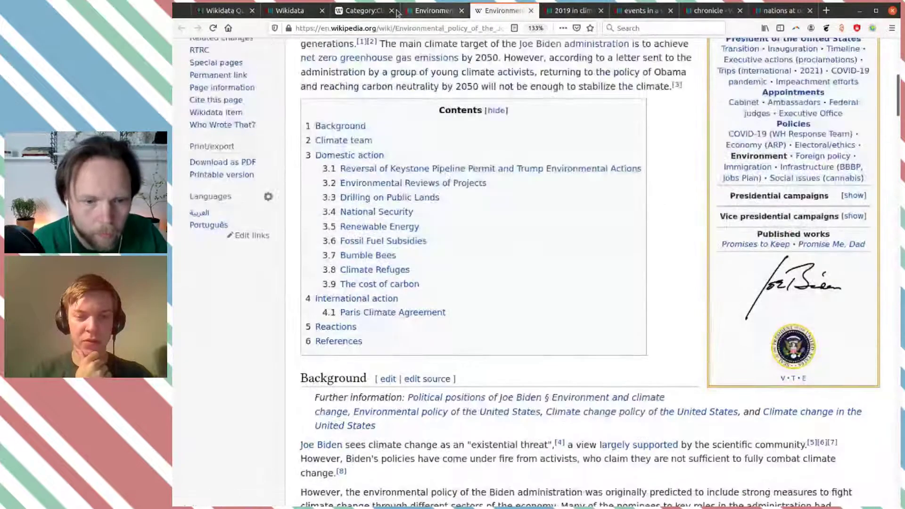
Step: Start an instance of statement on the Joe Biden environmental policy item and search for the values "overview" and "wikimedia overview"
key(ctrl+Page_Up)
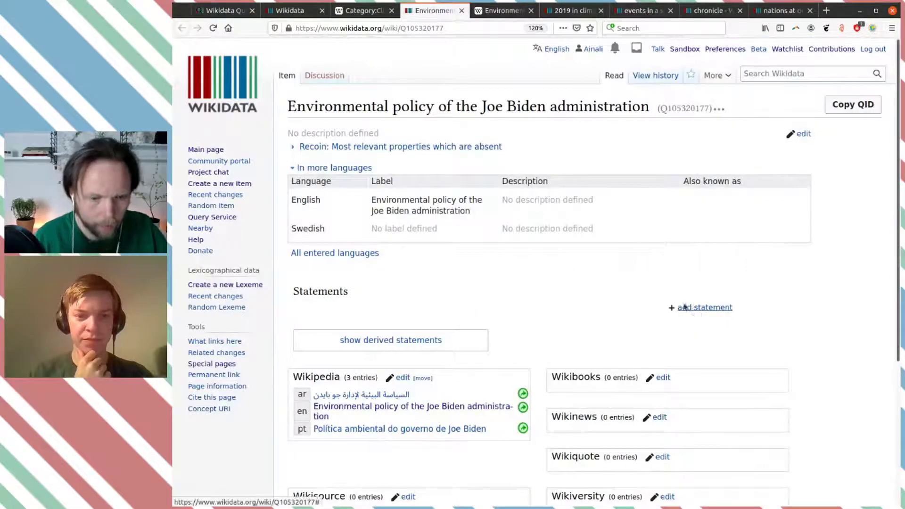
click(693, 309)
text(ins)
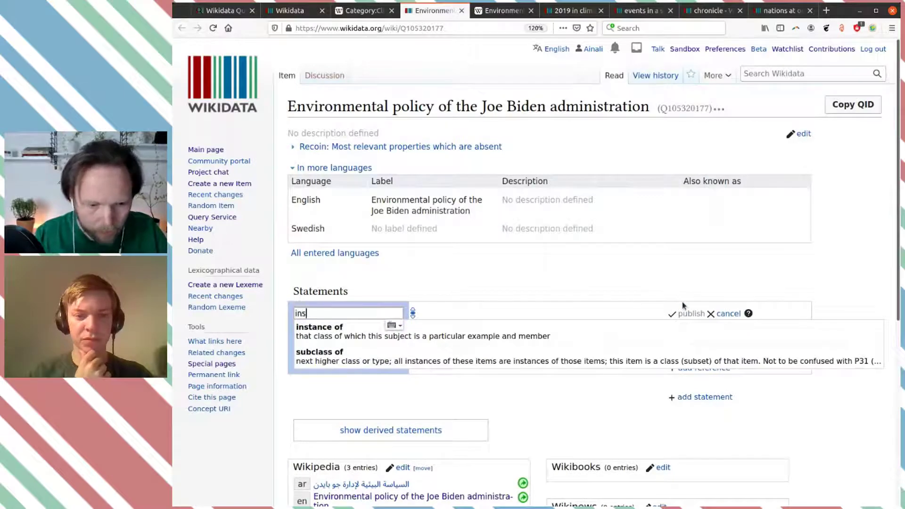
click(577, 325)
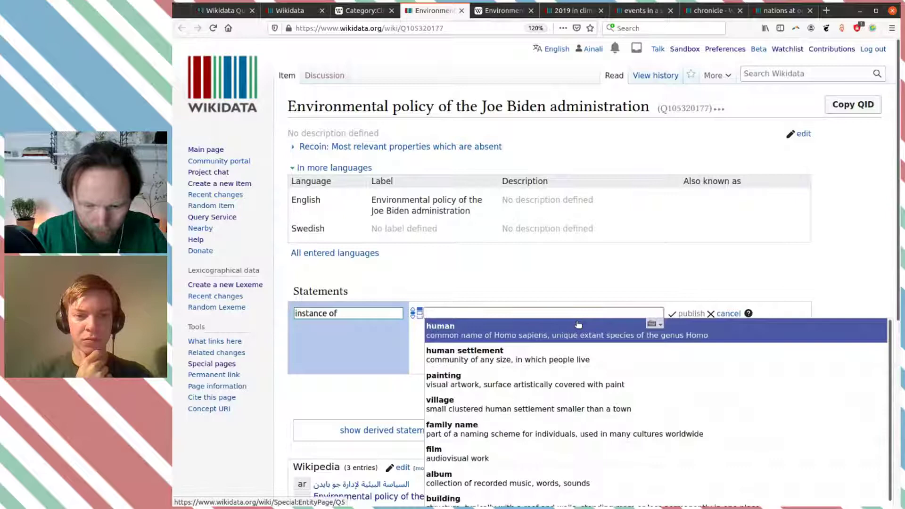
text(overv)
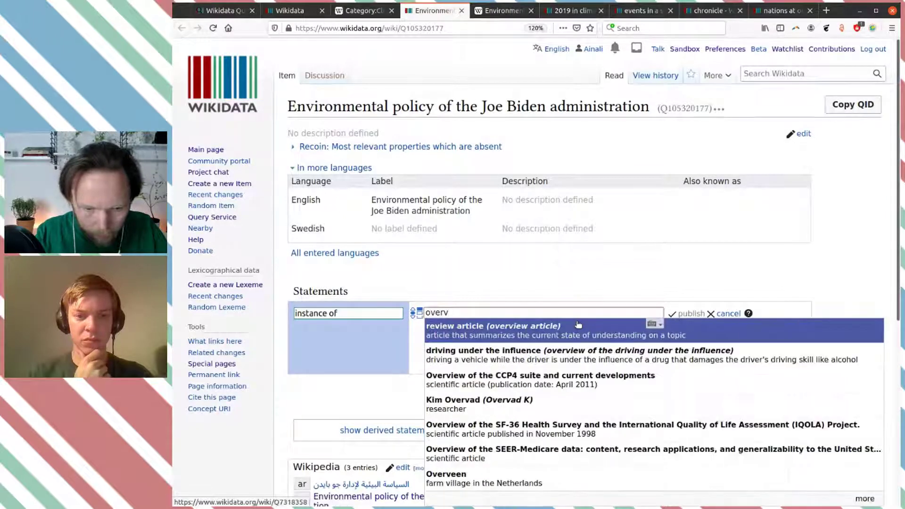
text(iew)
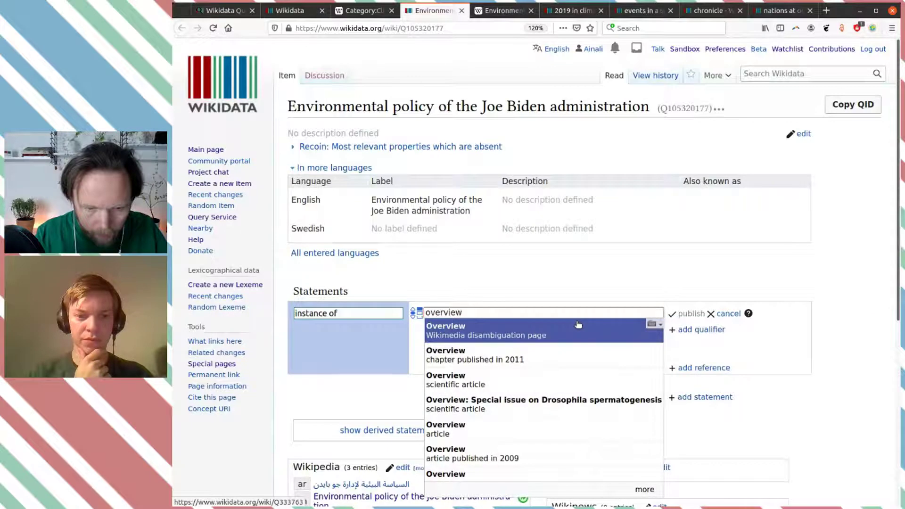
key(Home)
text(wikimedia)
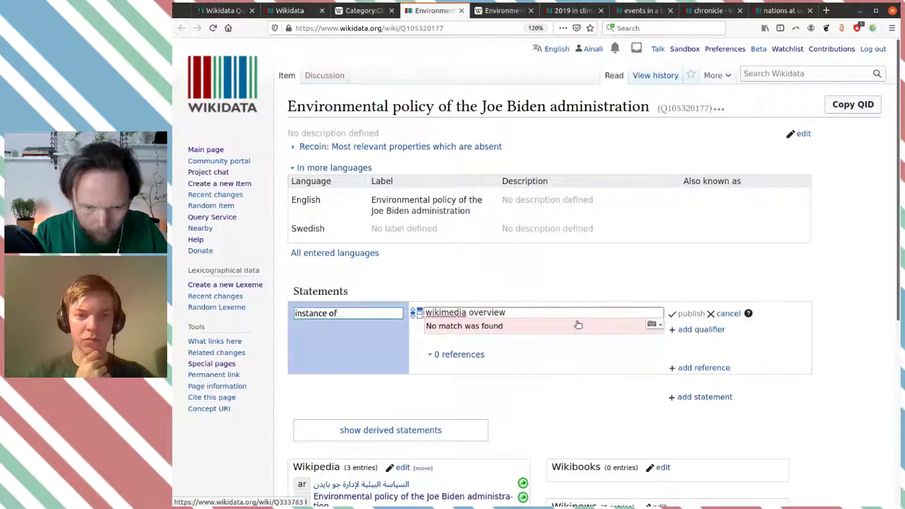
key(shift+End)
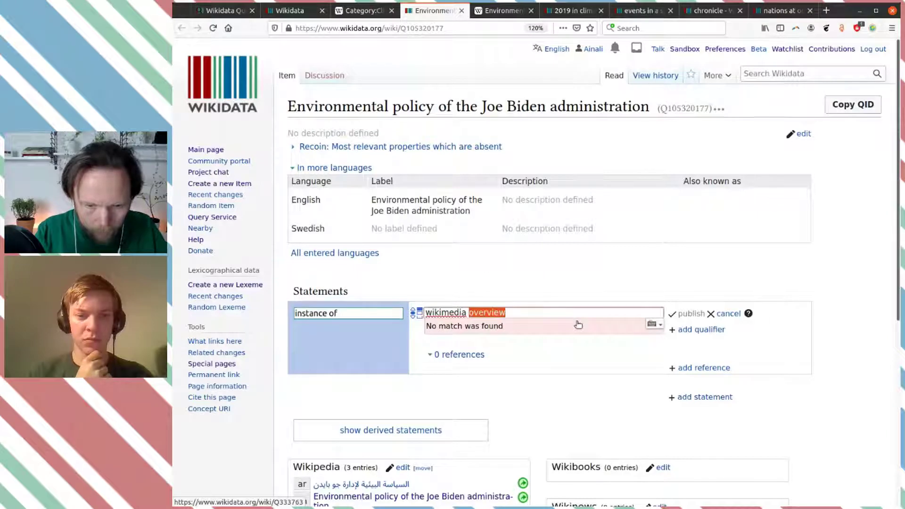
Step: Set the instance of value to Wikimedia outline article and publish the statement
key(BackSpace)
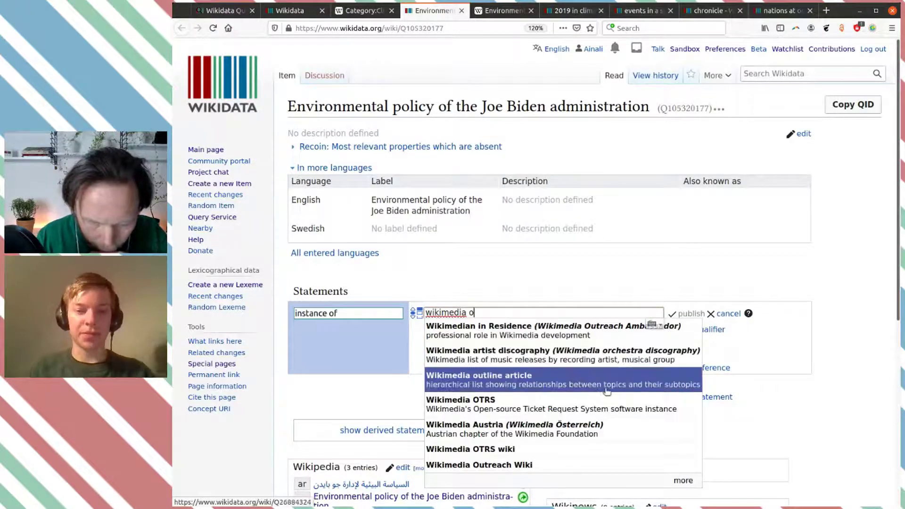
click(599, 385)
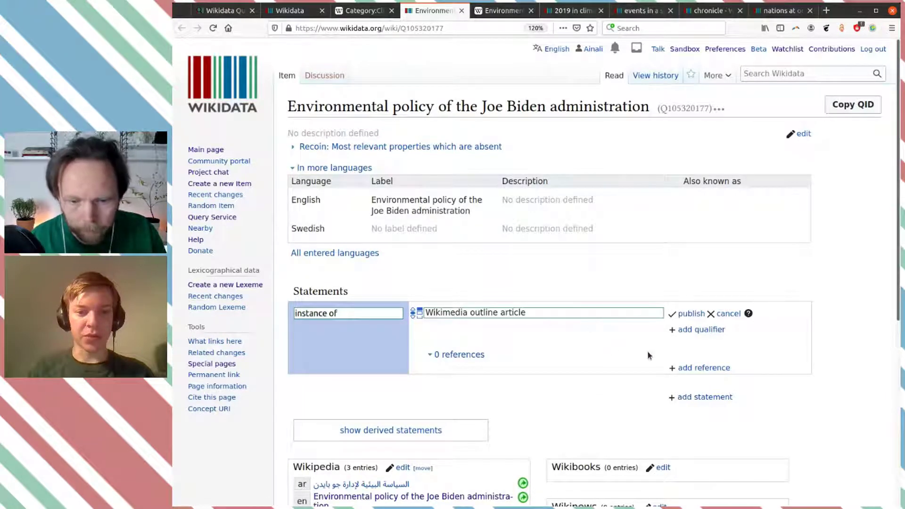
click(695, 314)
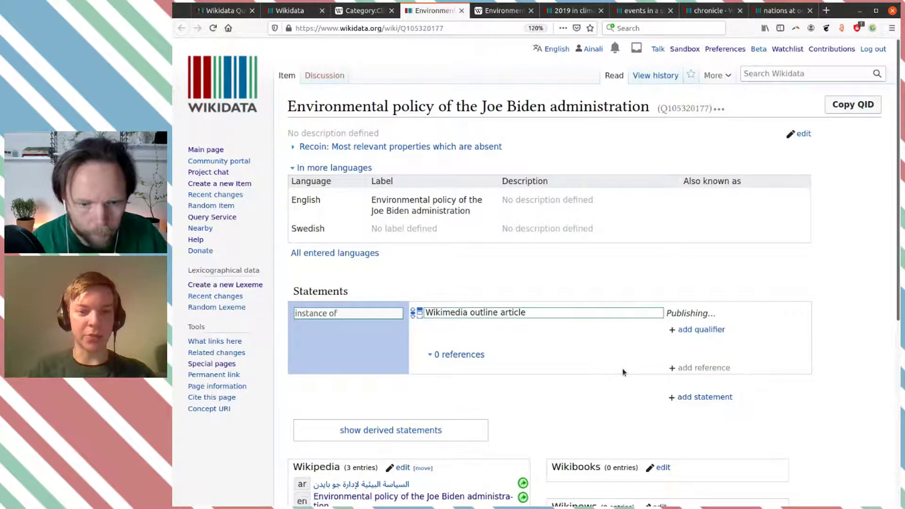
Step: Start a new statement on the item with the property main subject
scroll(631, 340, down, 1)
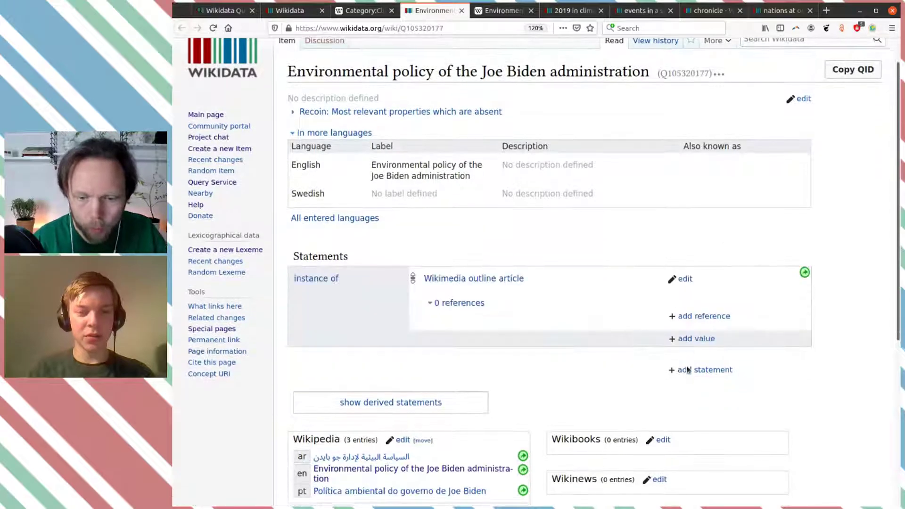
scroll(631, 340, down, 2)
click(684, 305)
text(main)
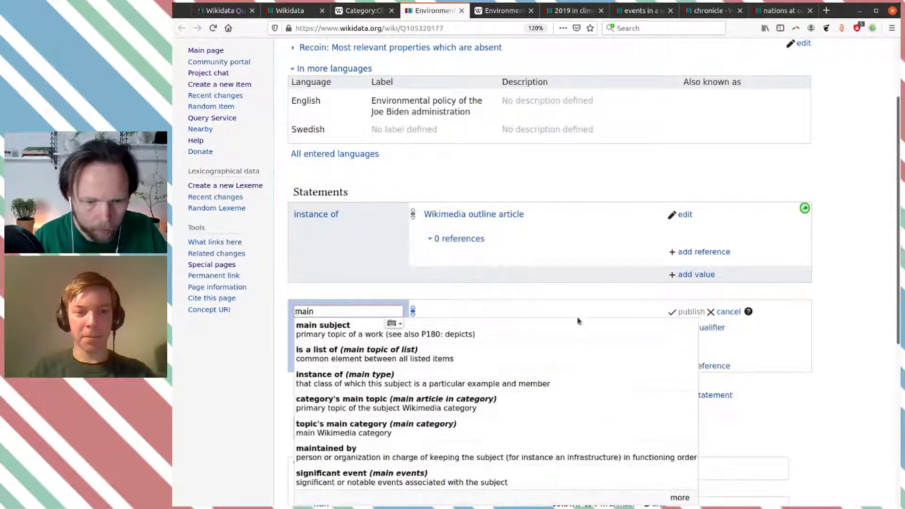
click(575, 330)
scroll(590, 310, up, 3)
scroll(590, 309, down, 4)
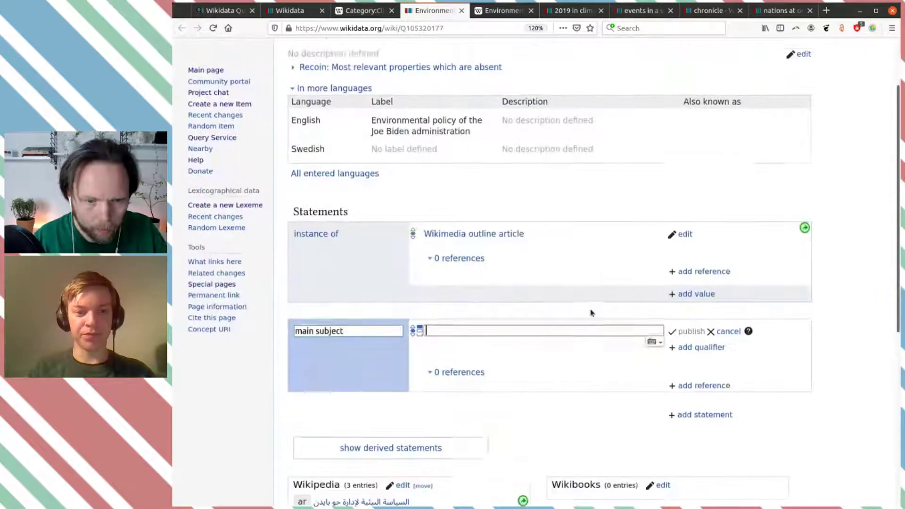
Step: Set the main subject value to environmental policy and publish the statement
text(envir)
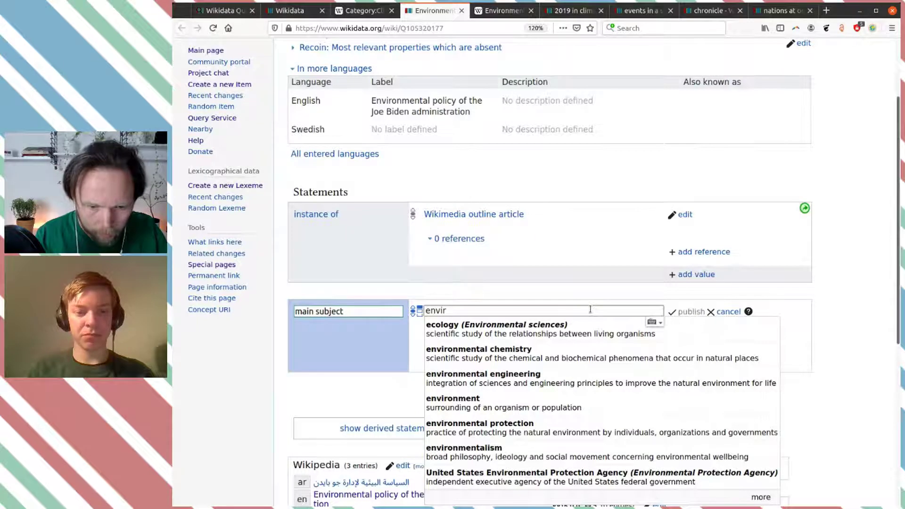
text(o)
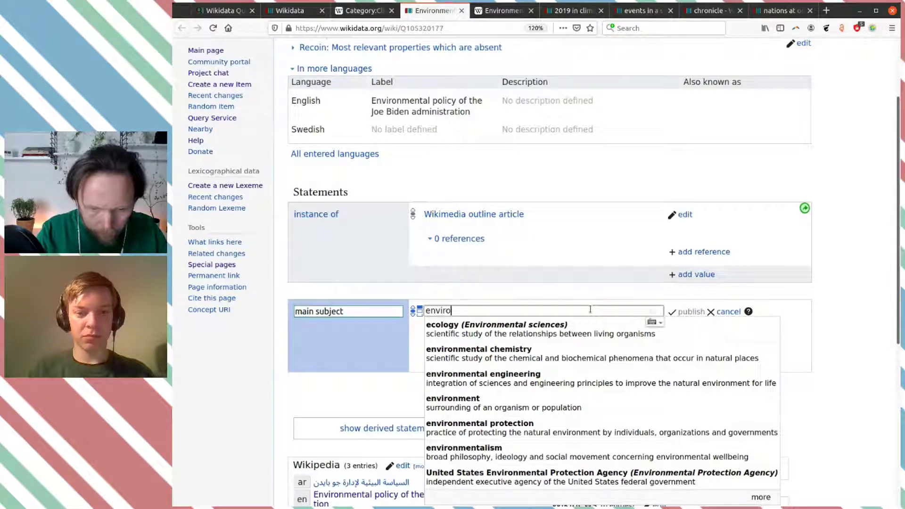
text(nment)
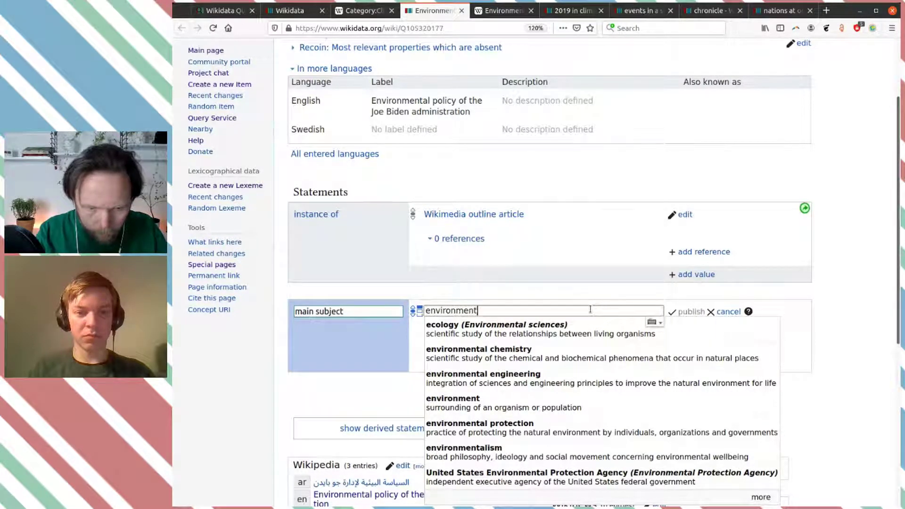
text(al p)
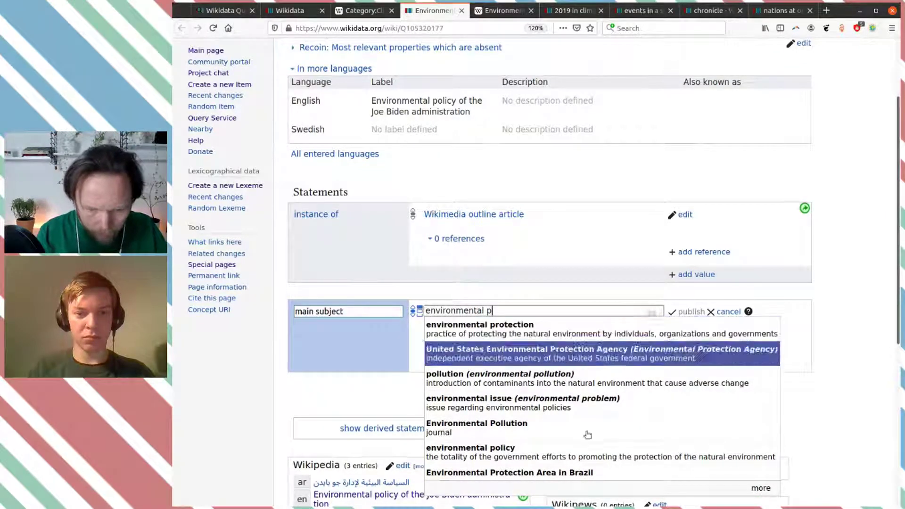
click(588, 450)
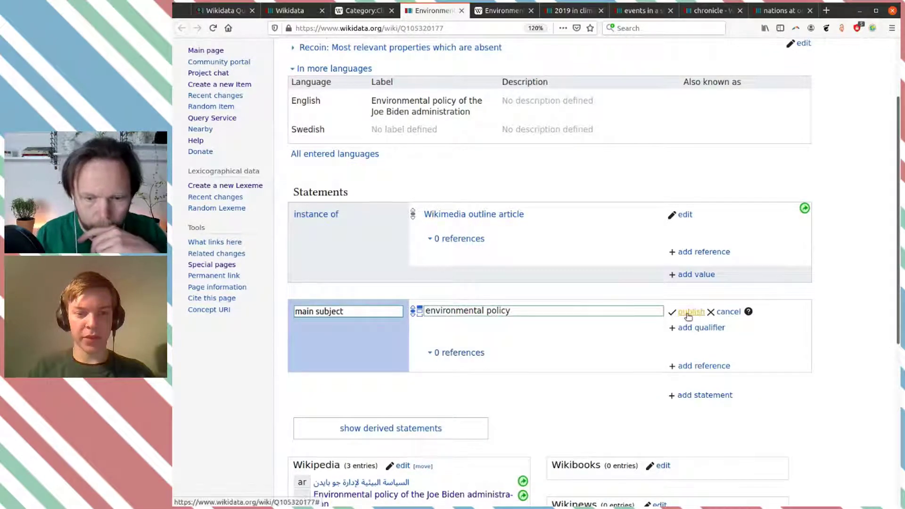
click(688, 313)
Step: Review the item's statements and the introduction of the Wikipedia article on the Joe Biden administration's environmental policy
scroll(611, 349, up, 3)
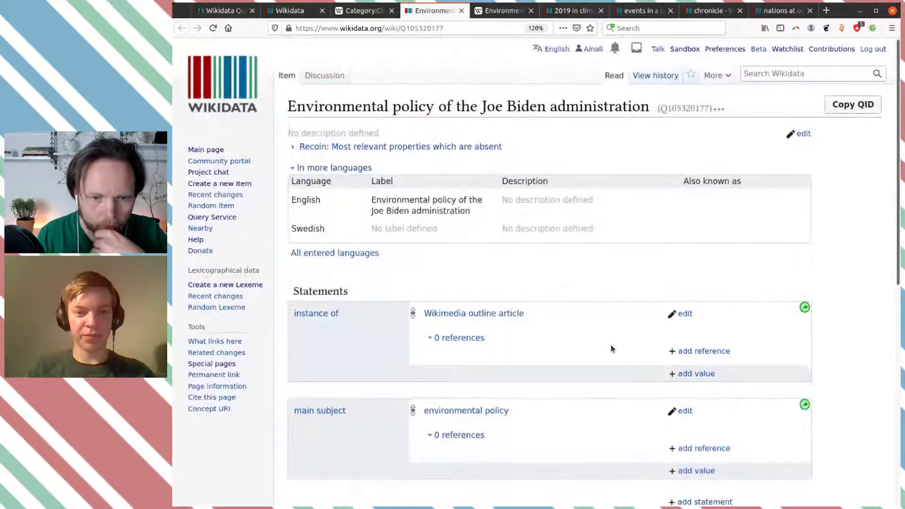
scroll(611, 348, down, 1)
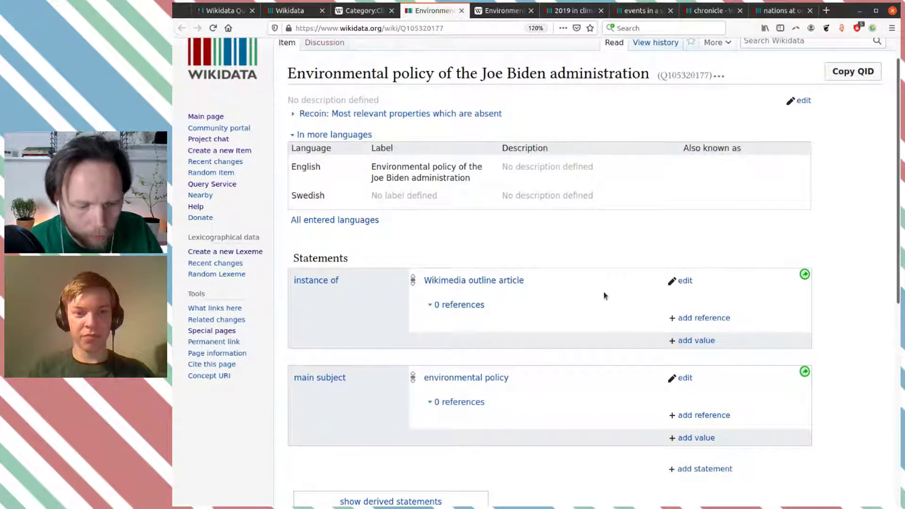
key(ctrl+Tab)
scroll(603, 296, up, 3)
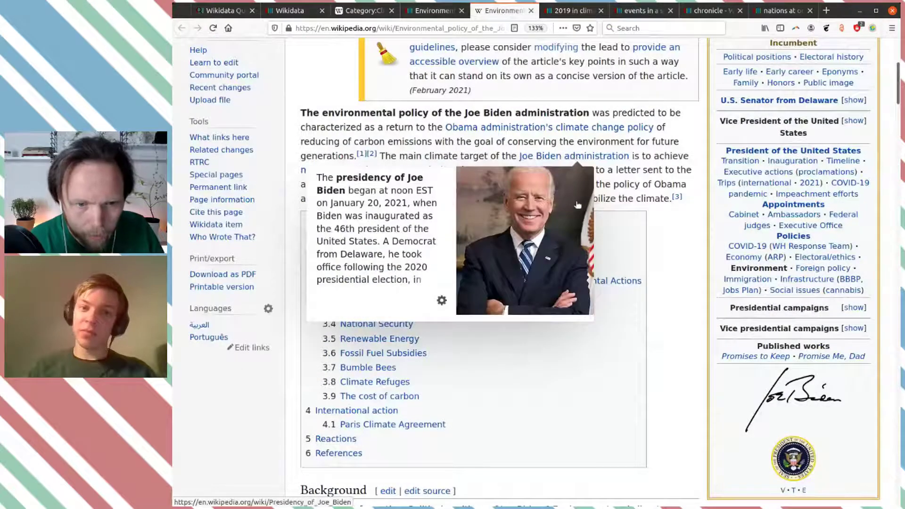
Step: Return to the Wikidata item and start a new statement with the property facet of
key(ctrl+shift+Tab)
scroll(576, 268, down, 3)
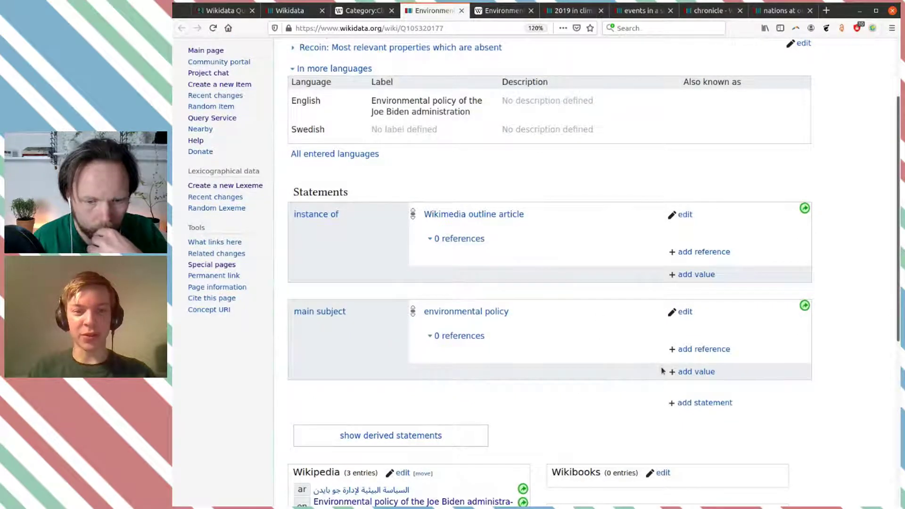
scroll(674, 372, down, 1)
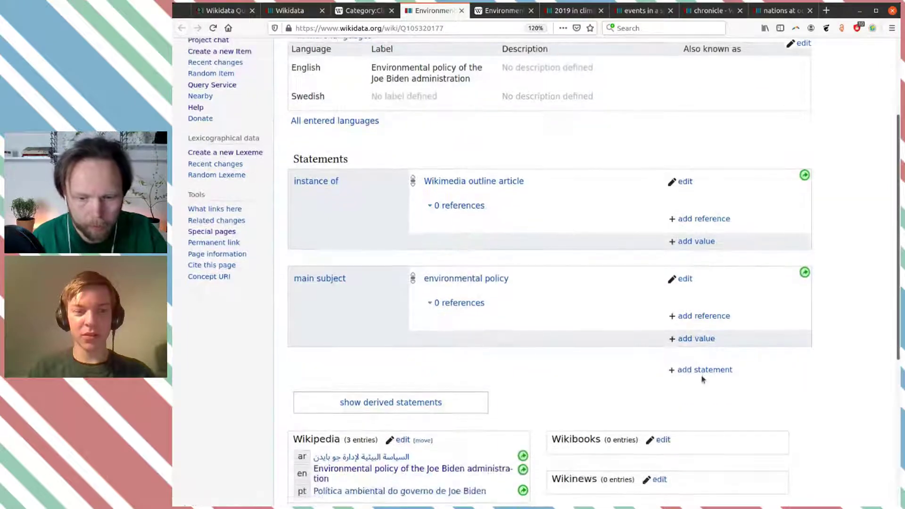
click(697, 369)
scroll(616, 302, down, 2)
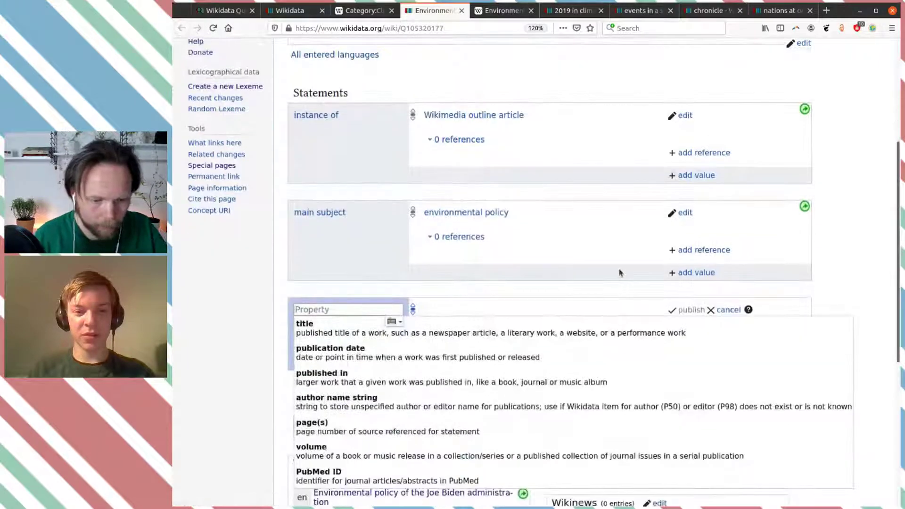
text(facer)
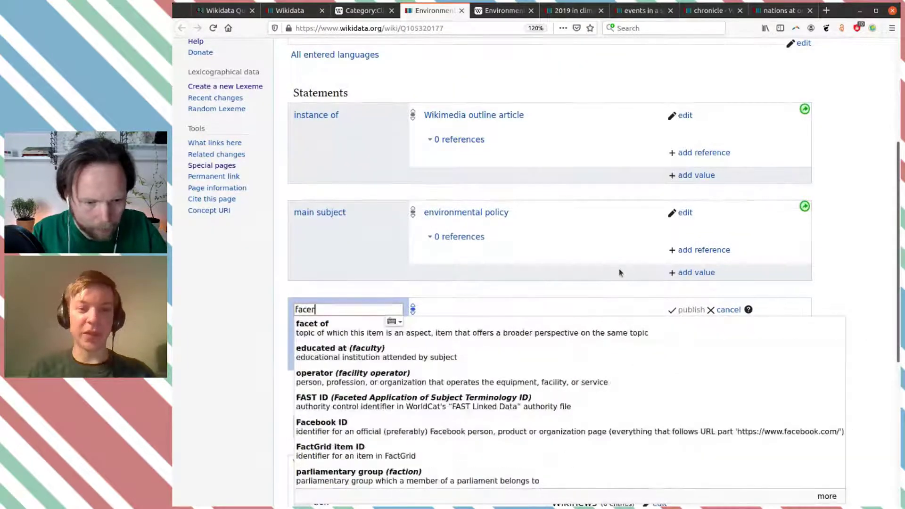
key(BackSpace)
text(t)
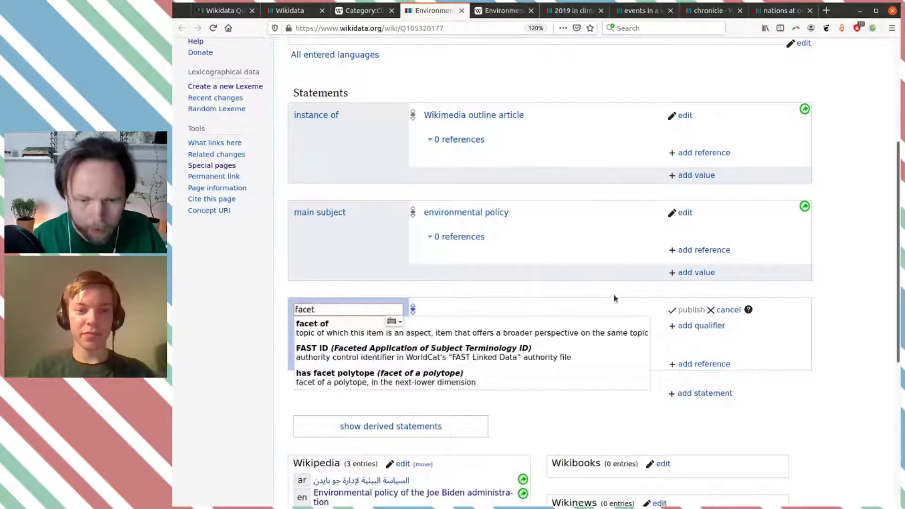
click(598, 325)
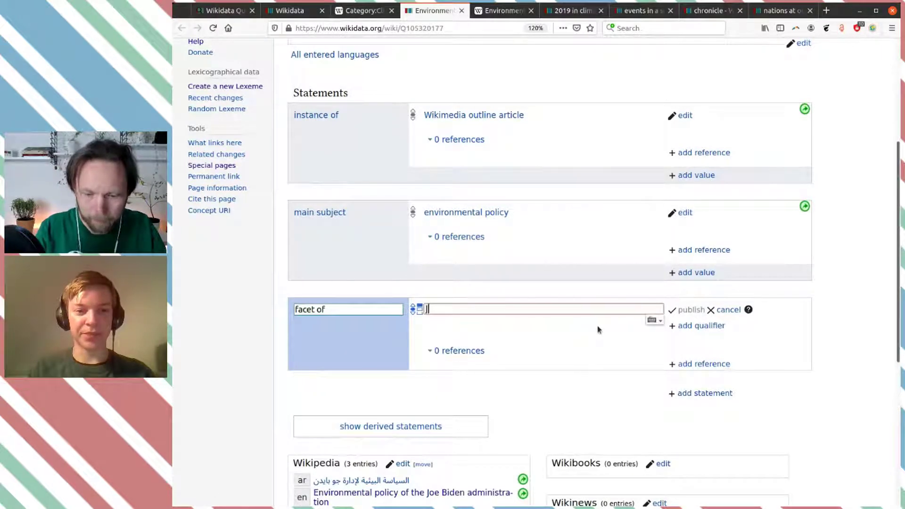
Step: Try to find an item for the Joe Biden administration as the facet of value
text(Joe Biden)
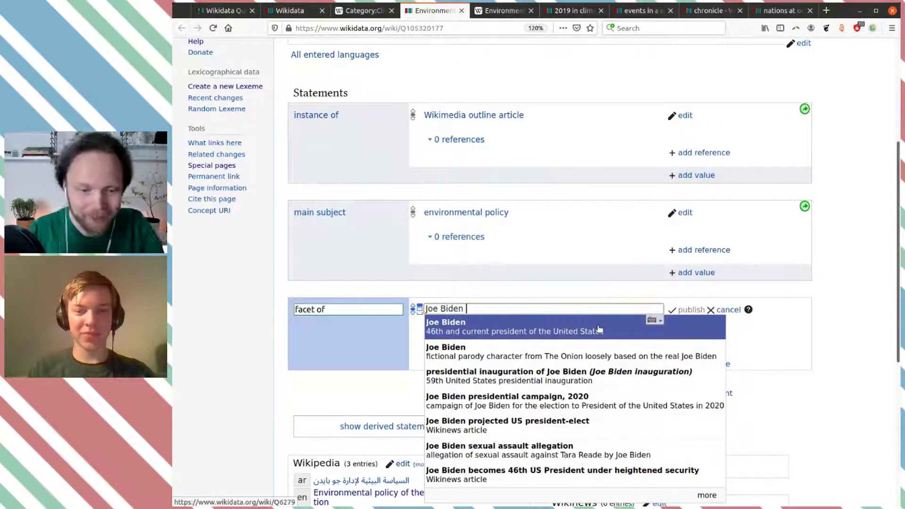
text(  a)
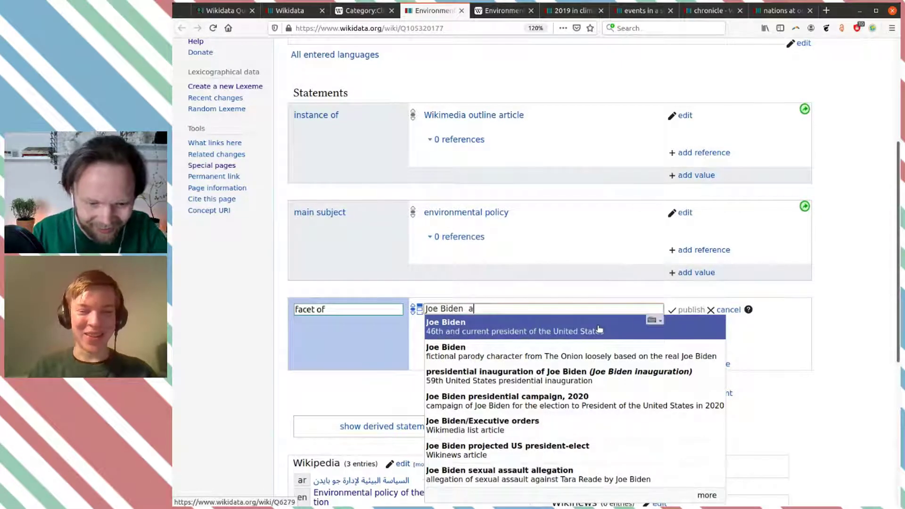
key(BackSpace)
key(BackSpace)
text(a)
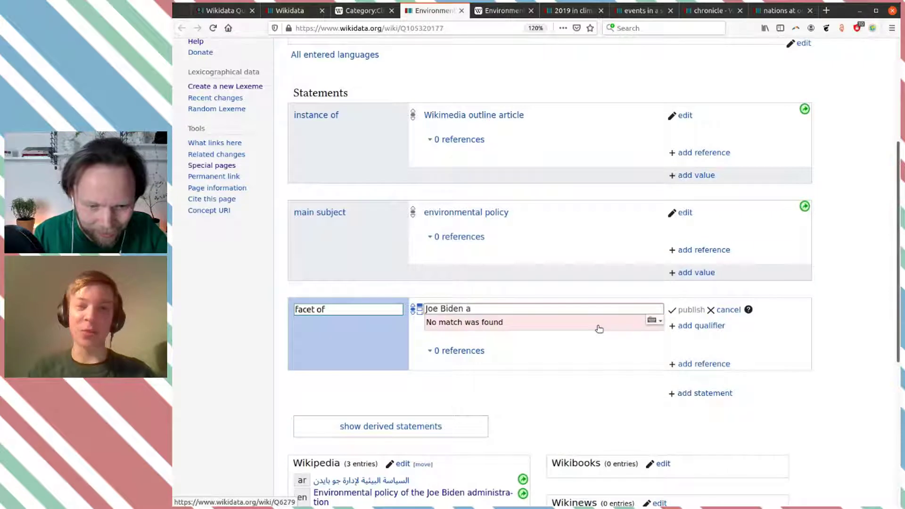
text(dm)
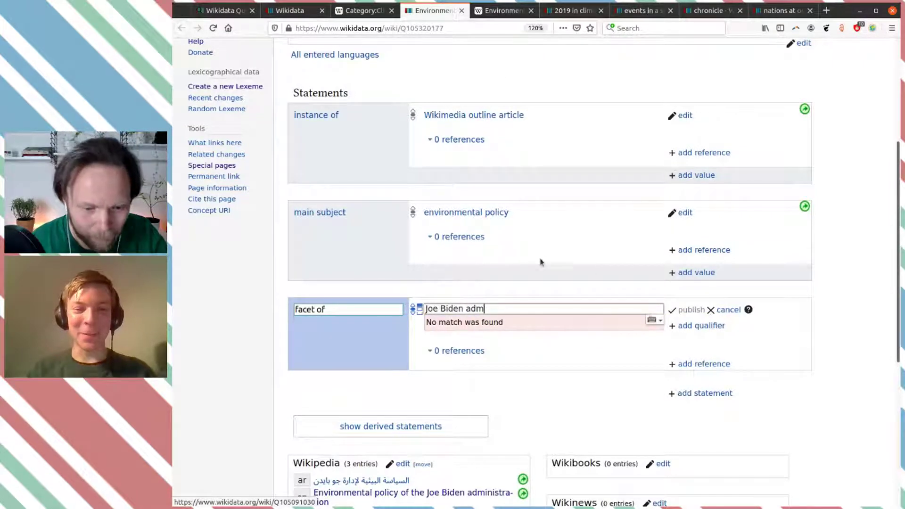
Step: Check in the Wikipedia article which topic the Joe Biden administration link in the introduction refers to
click(503, 10)
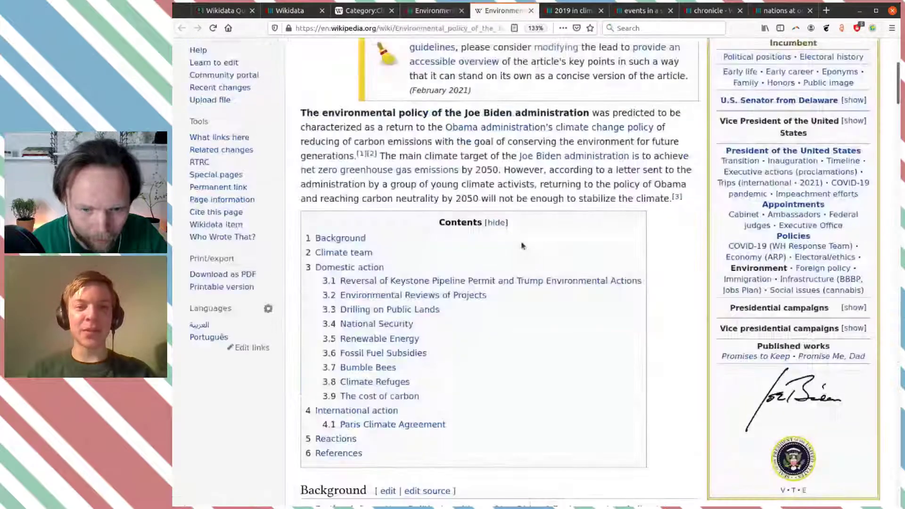
scroll(560, 191, up, 1)
mouse_move(560, 193)
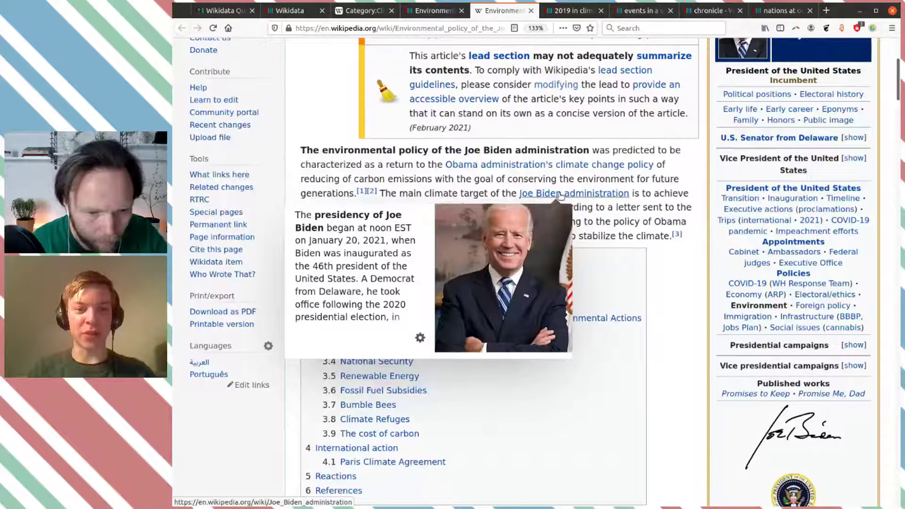
Step: Replace the facet of value on the Wikidata item with Presidency of Joe Biden and publish the statement
click(441, 12)
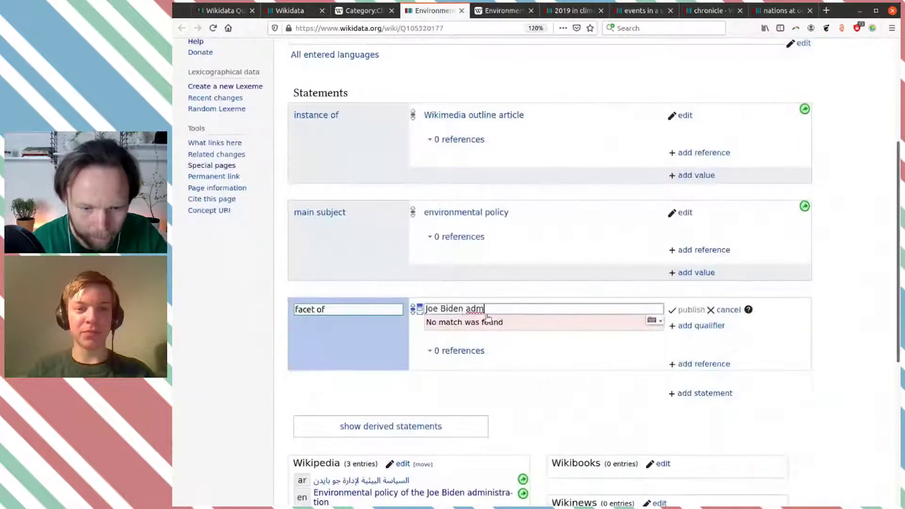
key(ctrl+a)
text(pre)
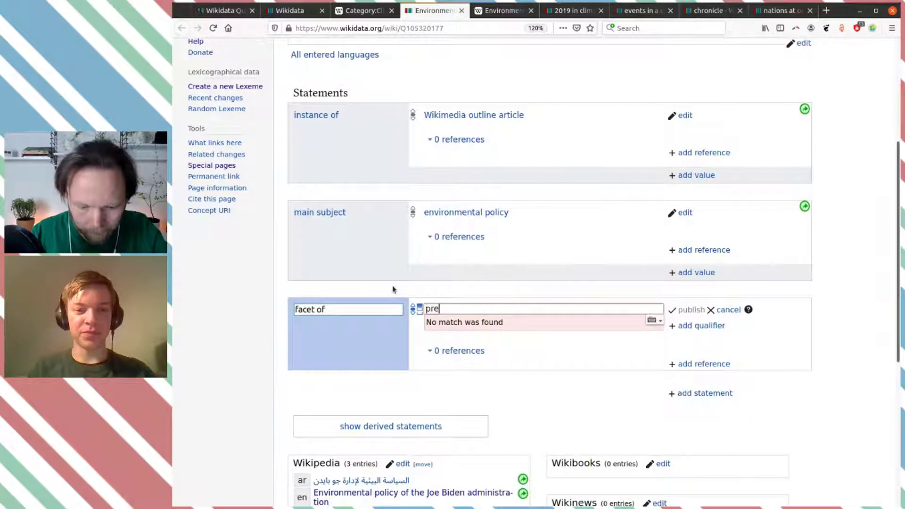
text(sidency )
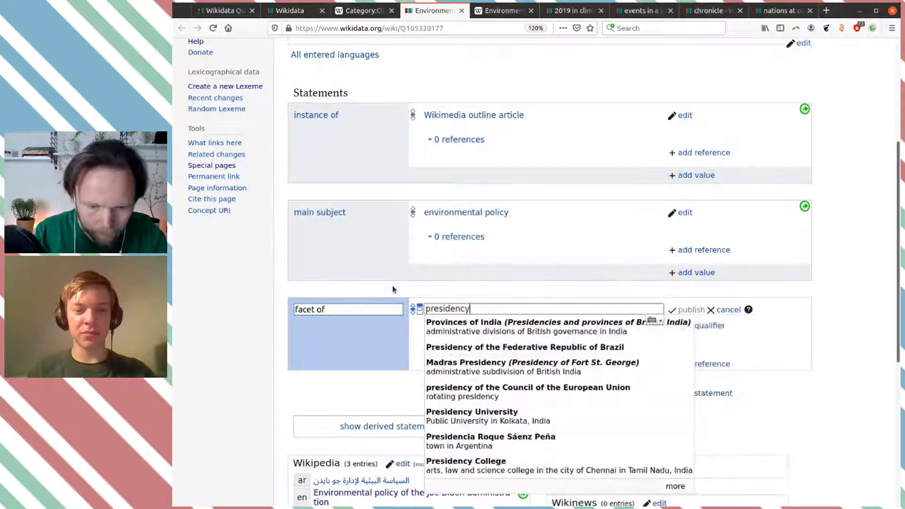
text(of j)
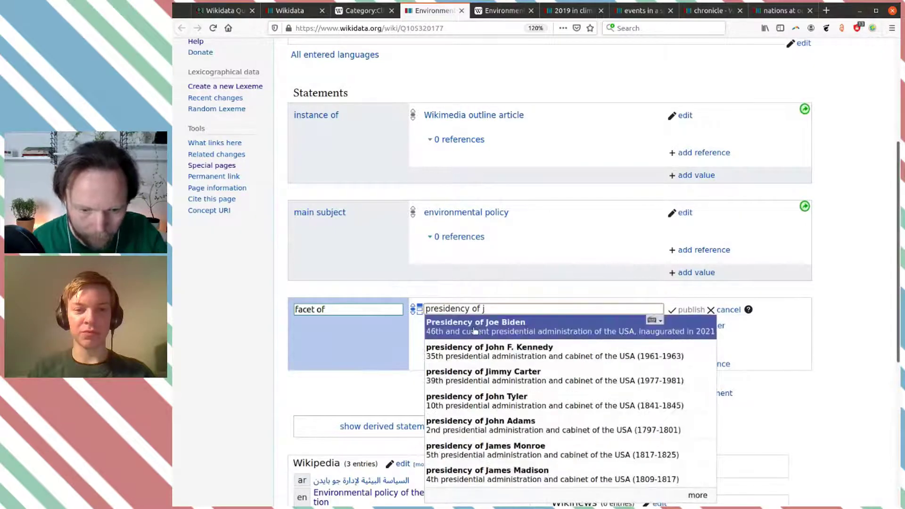
click(534, 330)
click(689, 310)
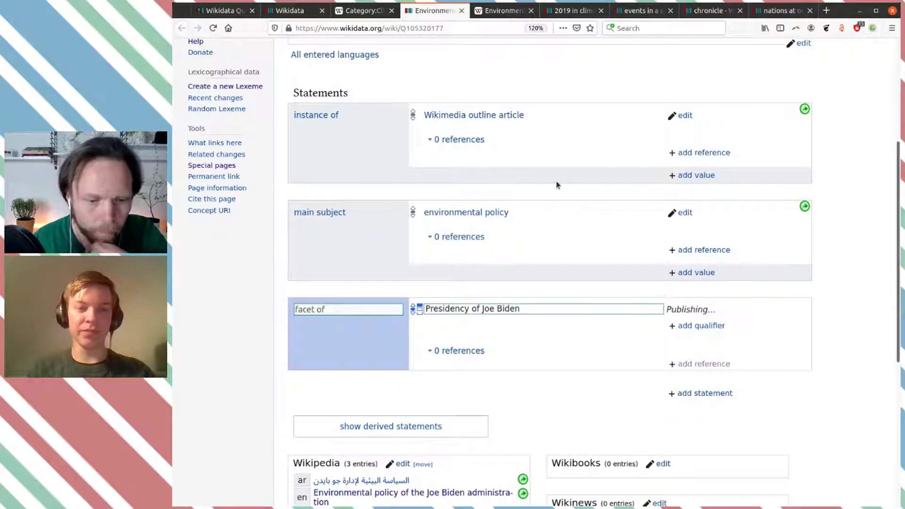
Step: Close the finished Wikidata item and examine Wikipedia's Climate change category for articles whose items have few statements
click(462, 11)
click(354, 11)
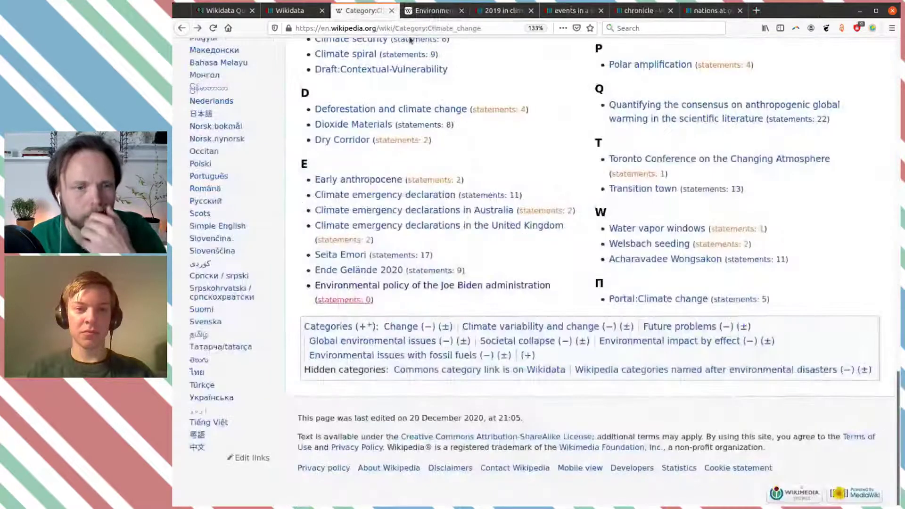
scroll(524, 168, up, 10)
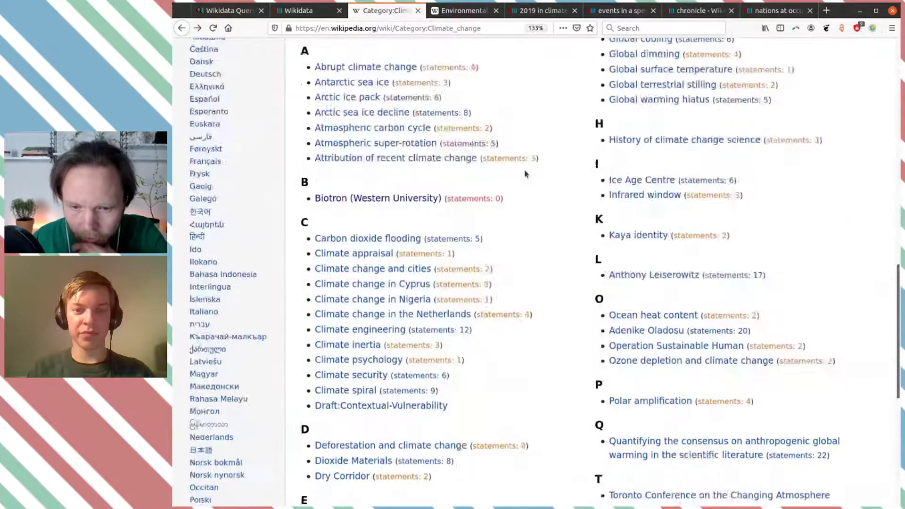
scroll(526, 174, up, 3)
scroll(528, 175, down, 4)
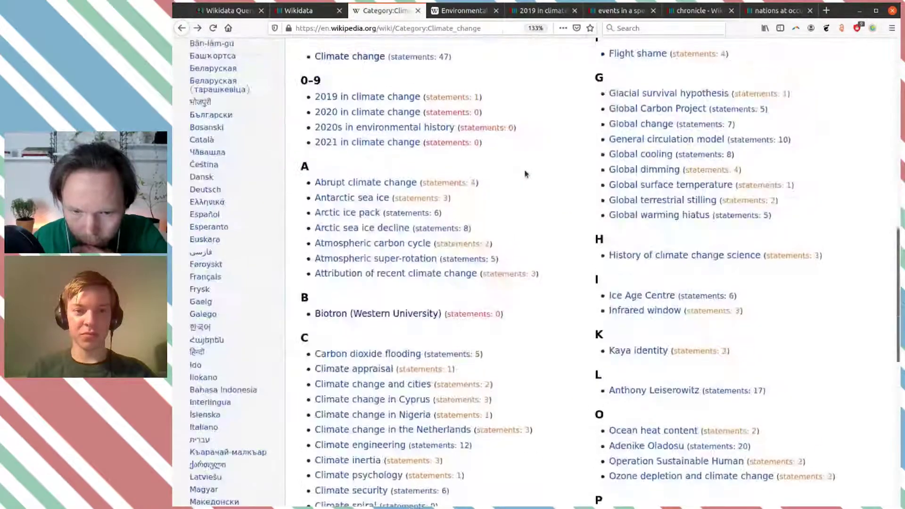
scroll(660, 155, down, 3)
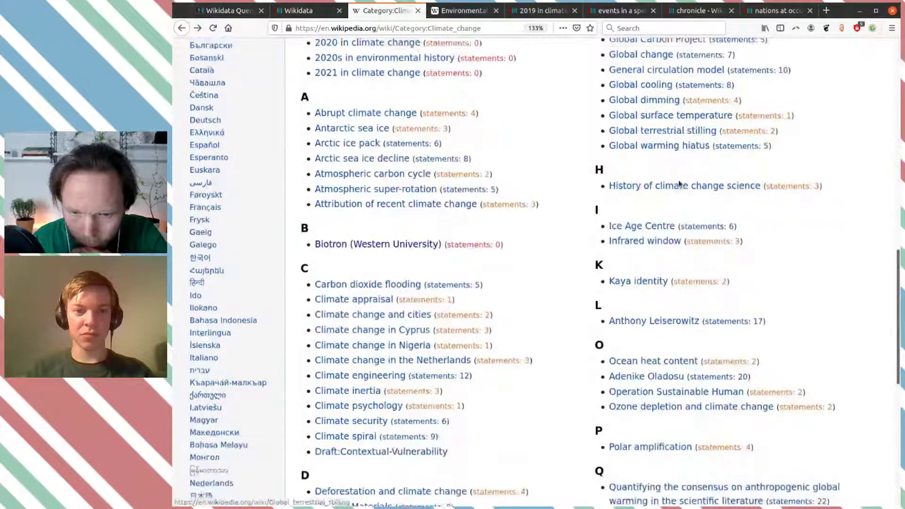
scroll(681, 183, down, 3)
scroll(707, 253, down, 9)
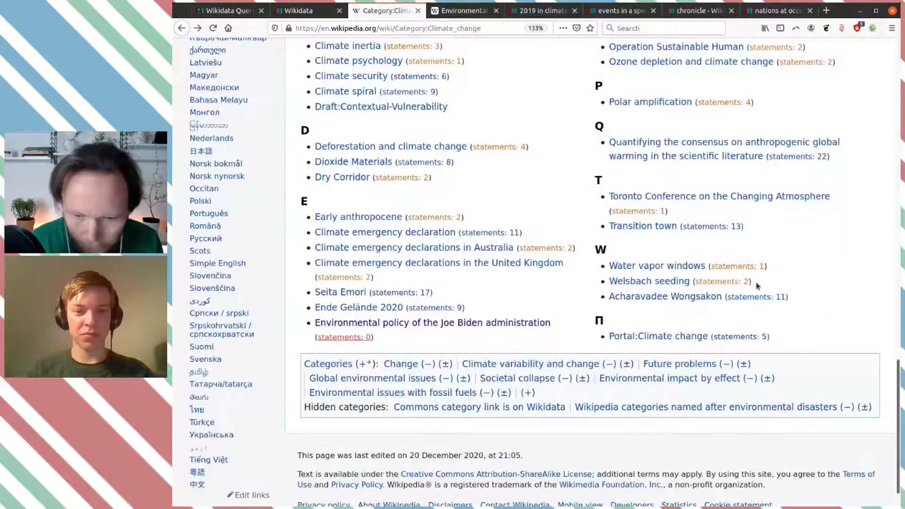
scroll(755, 302, up, 20)
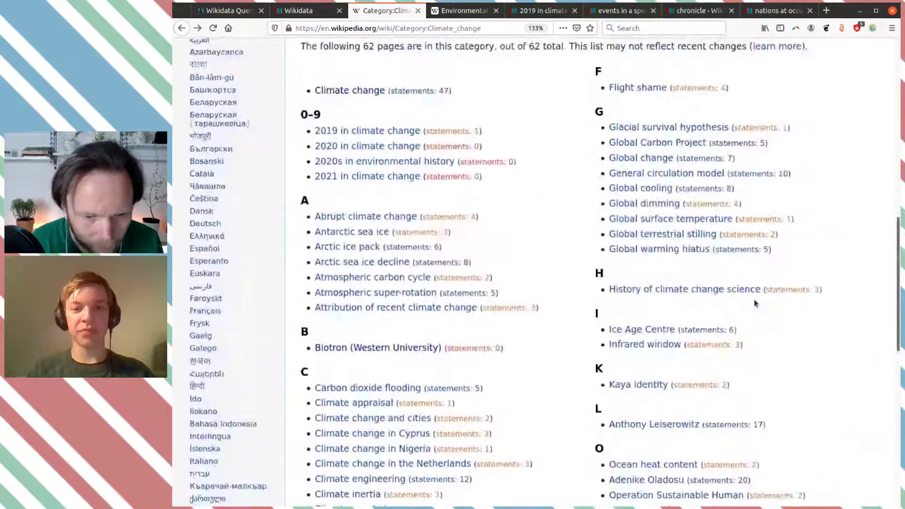
scroll(700, 315, down, 3)
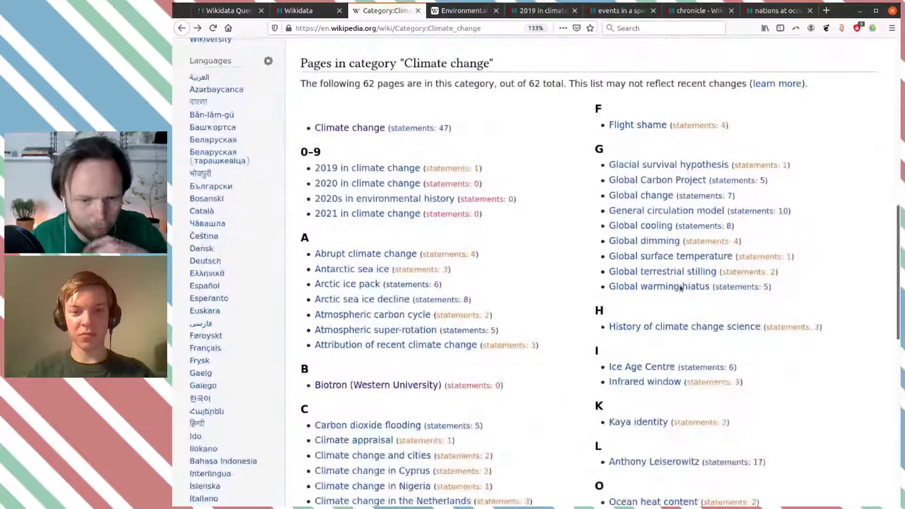
scroll(514, 257, down, 3)
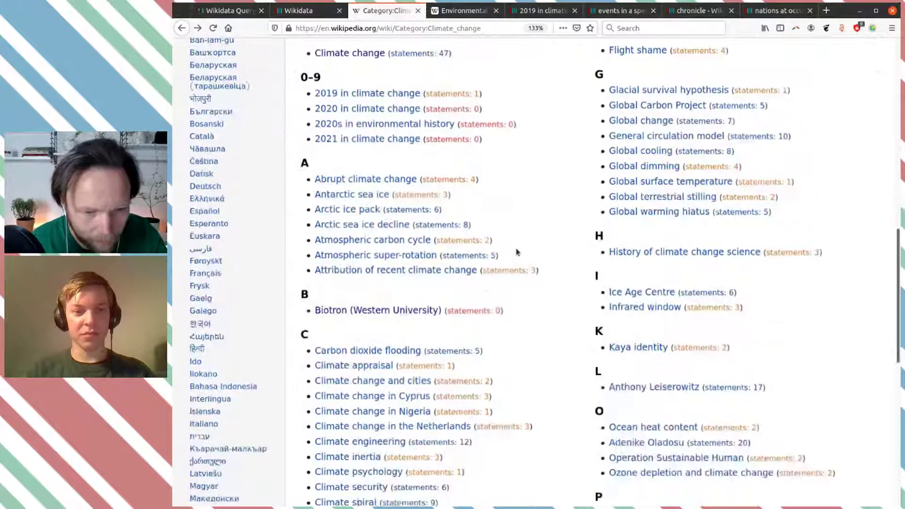
scroll(533, 273, down, 1)
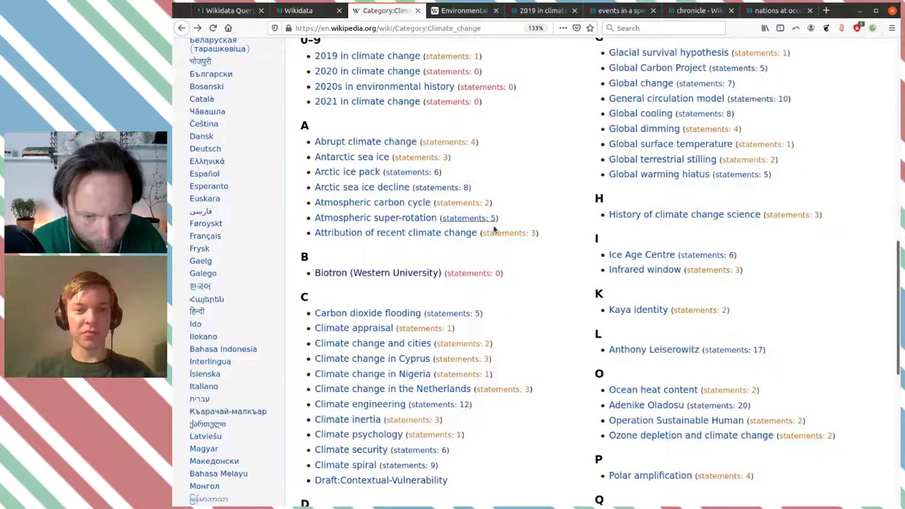
scroll(477, 207, down, 4)
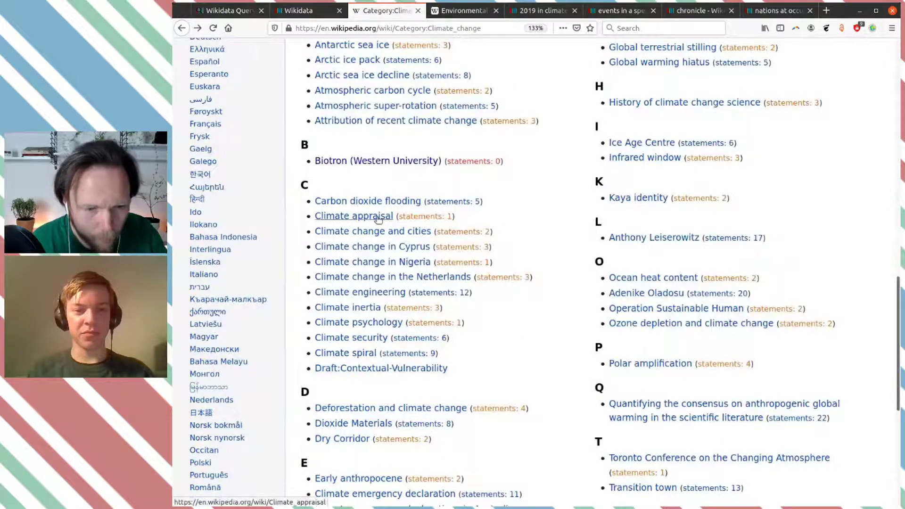
Step: Open the Wikidata item for Climate appraisal from the category list and bring its statements into view
middle_click(427, 217)
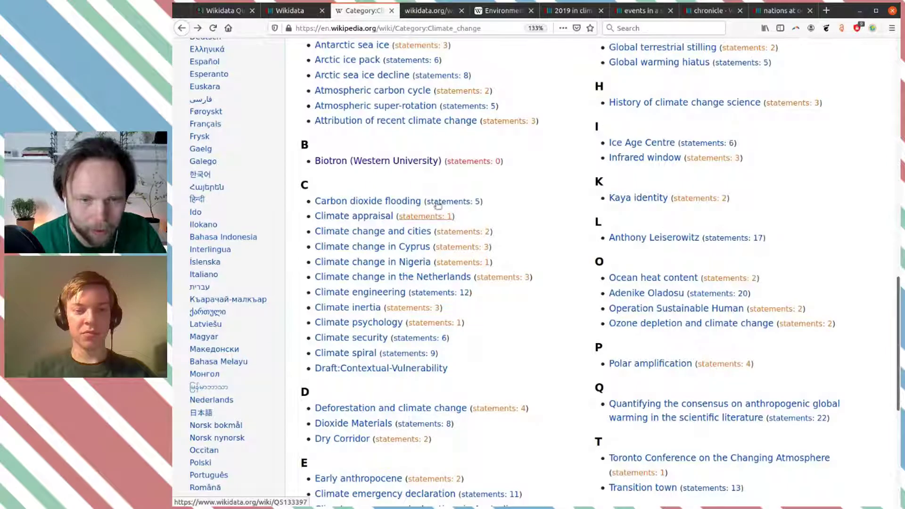
click(428, 9)
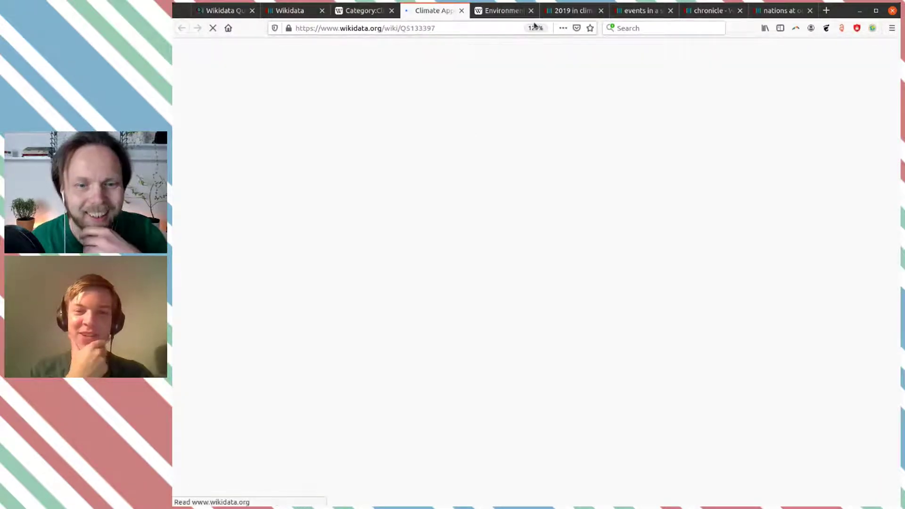
scroll(560, 186, down, 3)
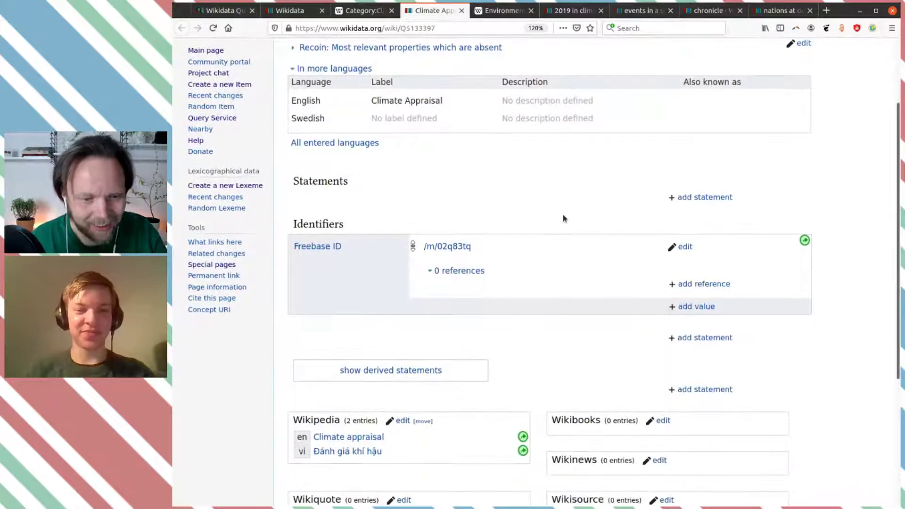
Step: Open the item's English Wikipedia article and read how it defines a climate appraisal
middle_click(364, 437)
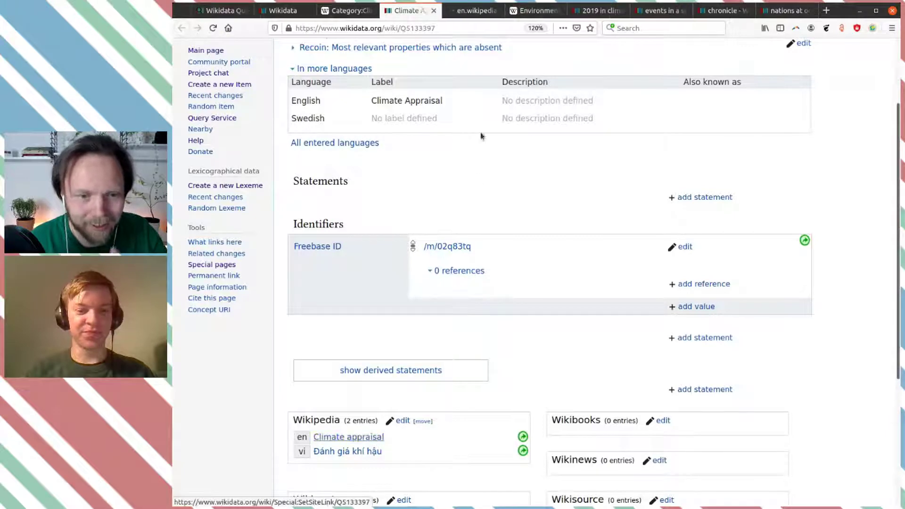
click(473, 10)
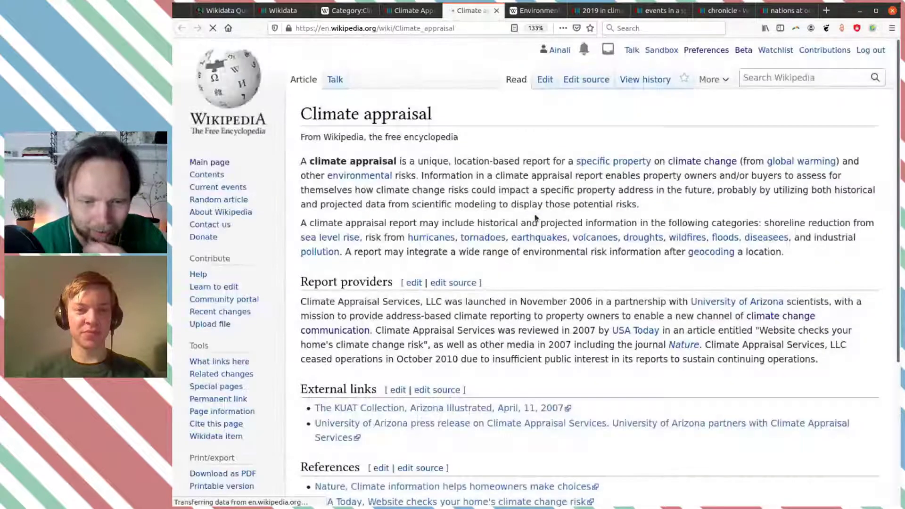
scroll(535, 216, down, 1)
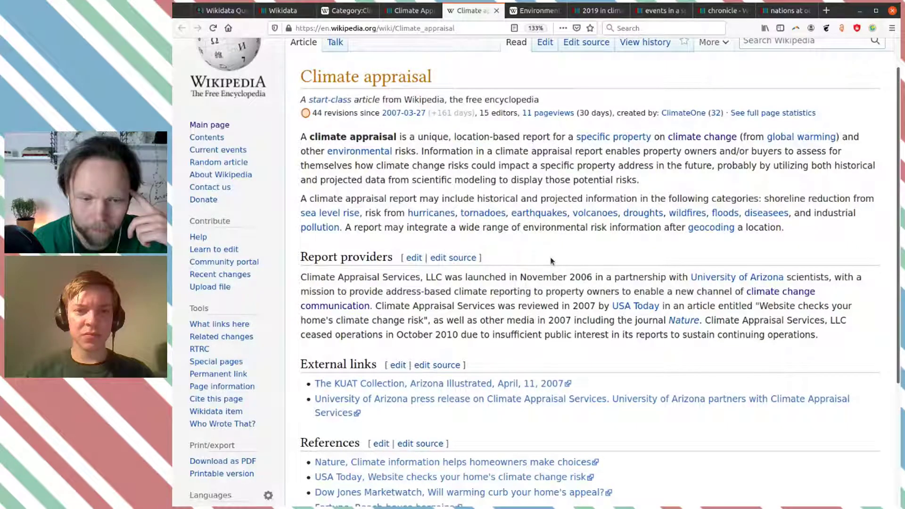
scroll(552, 261, down, 1)
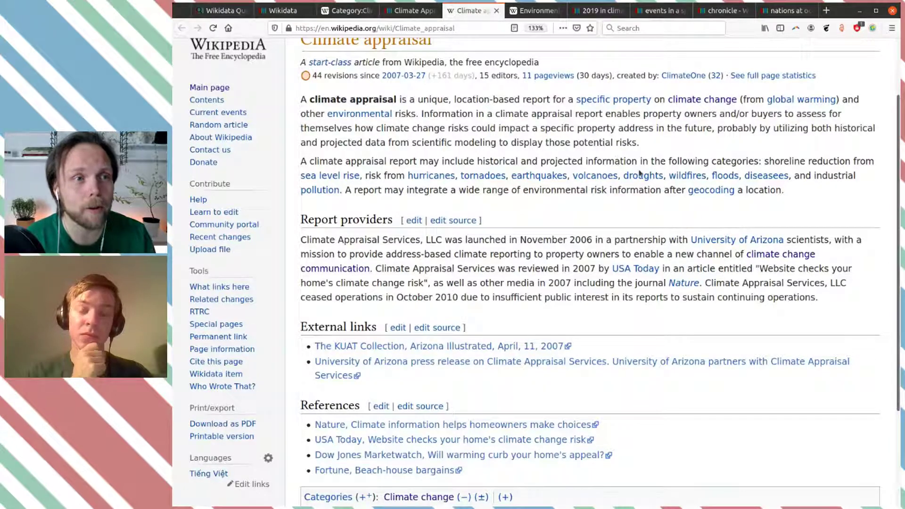
mouse_move(640, 174)
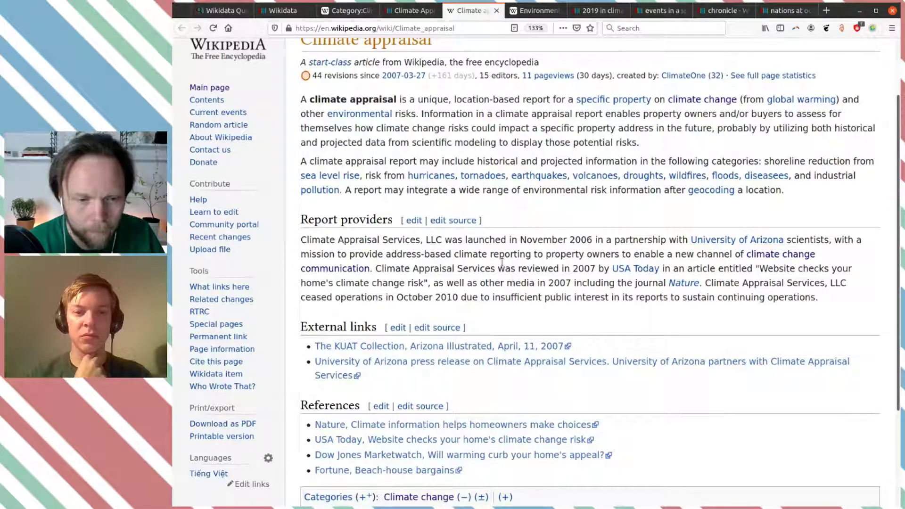
scroll(484, 239, up, 1)
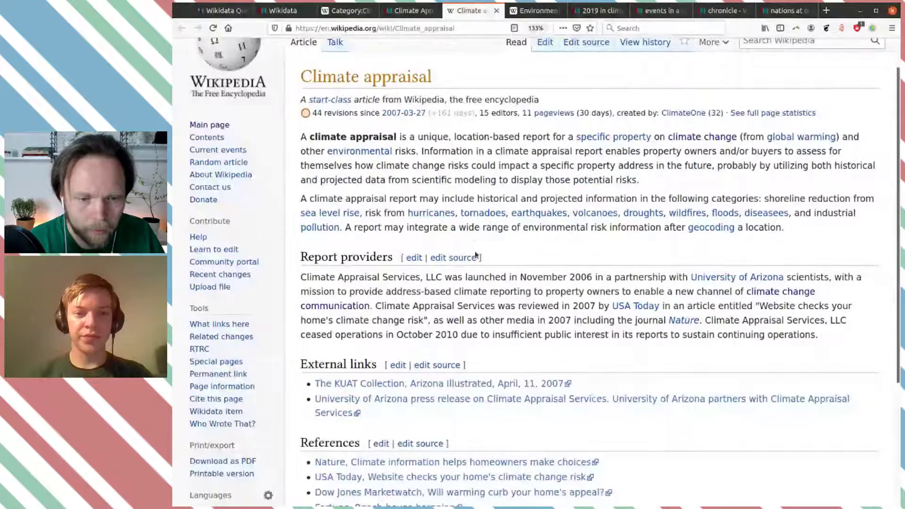
Step: Add the statement subclass of report, the informational, formal and detailed text, to the Climate Appraisal item and publish it
click(410, 11)
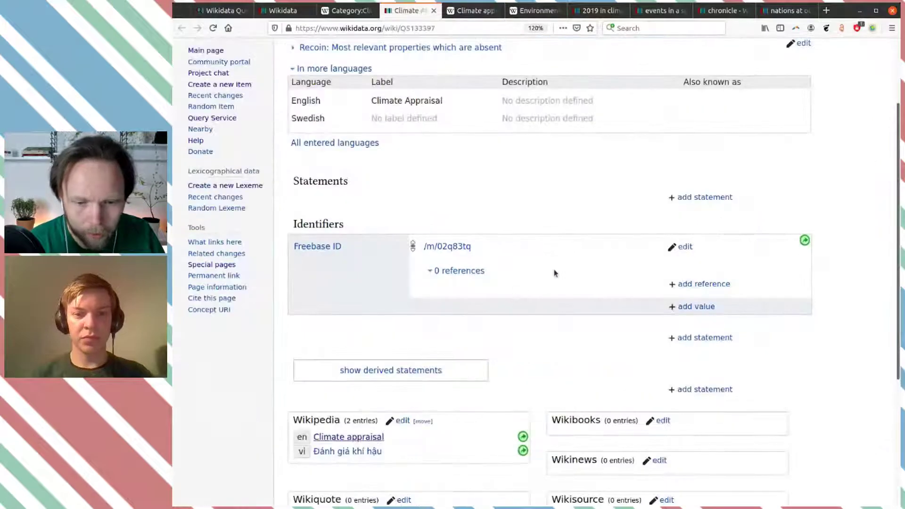
click(682, 197)
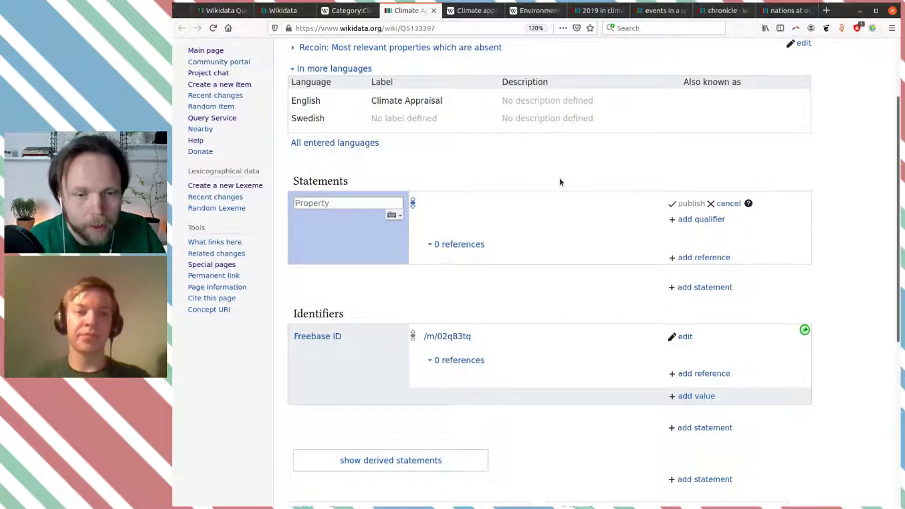
key(ctrl+Tab)
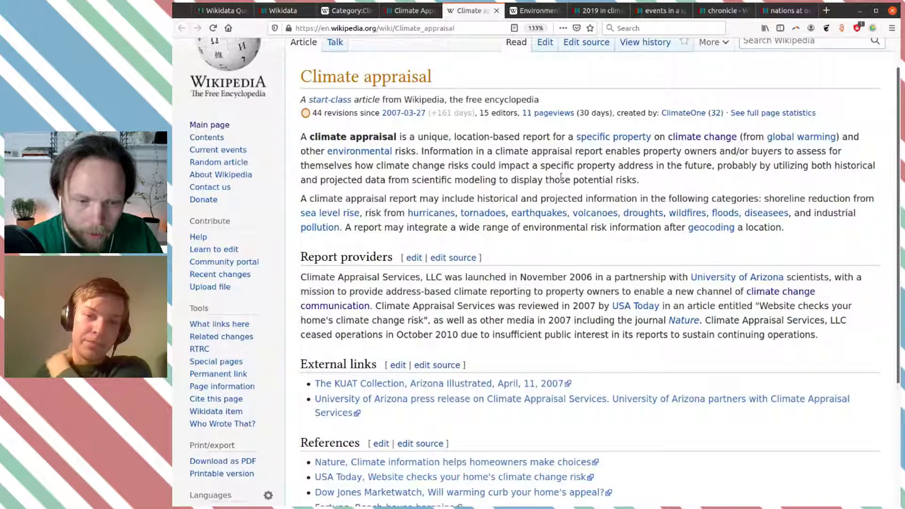
key(ctrl+shift+Tab)
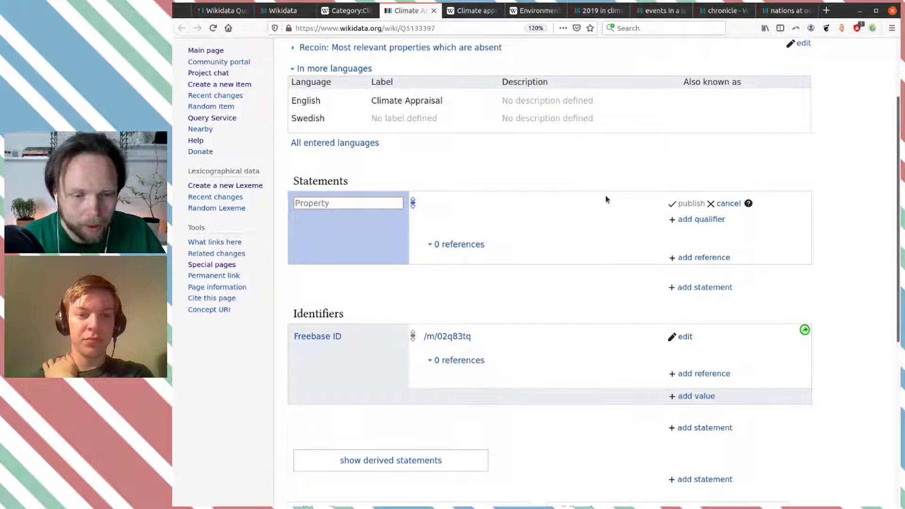
text(subl)
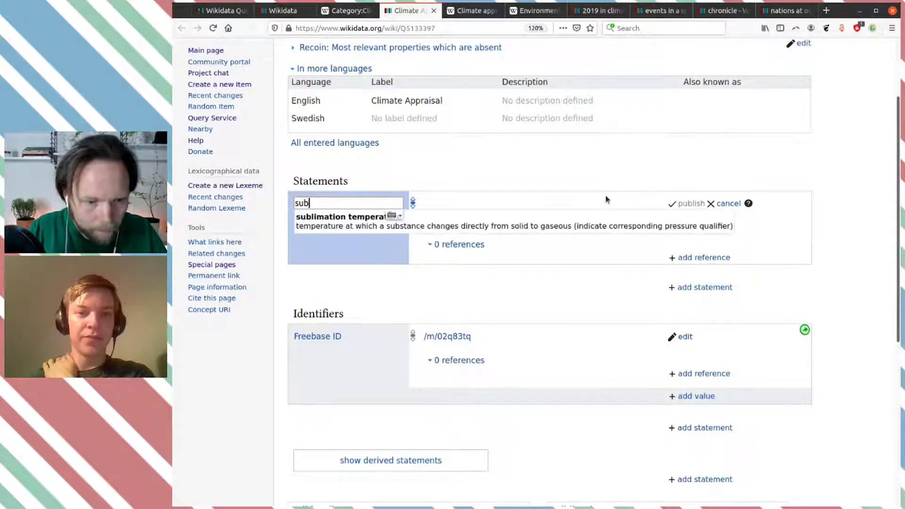
key(BackSpace)
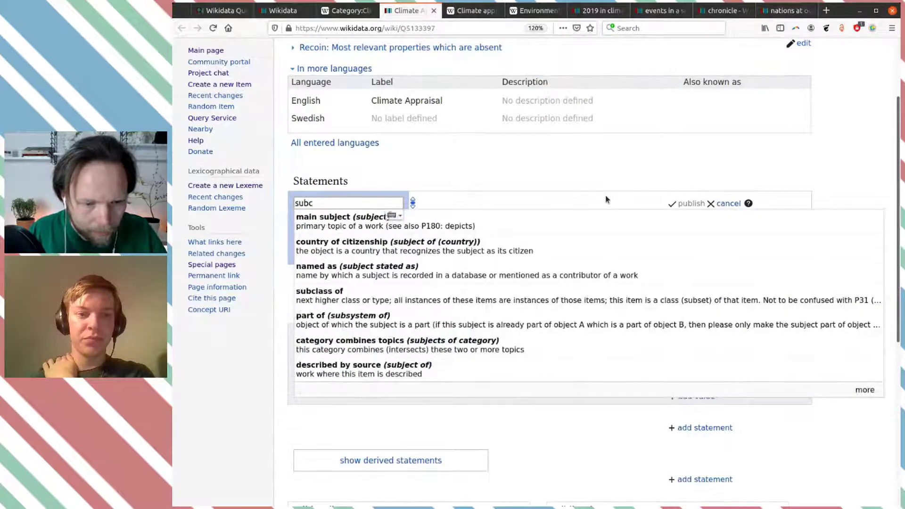
click(558, 226)
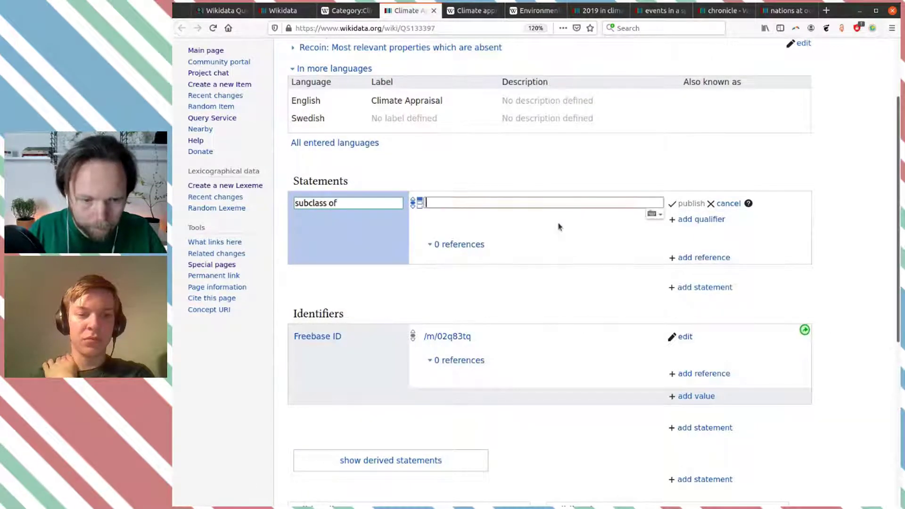
text(report)
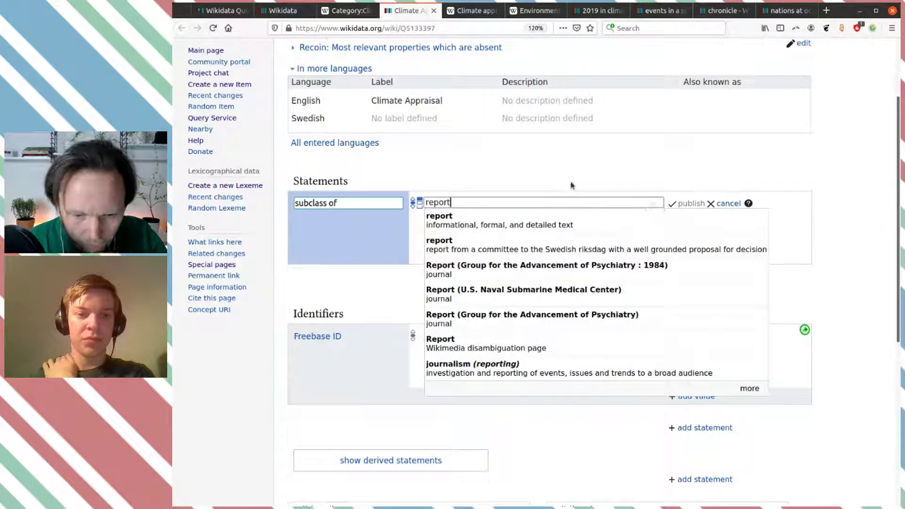
click(569, 220)
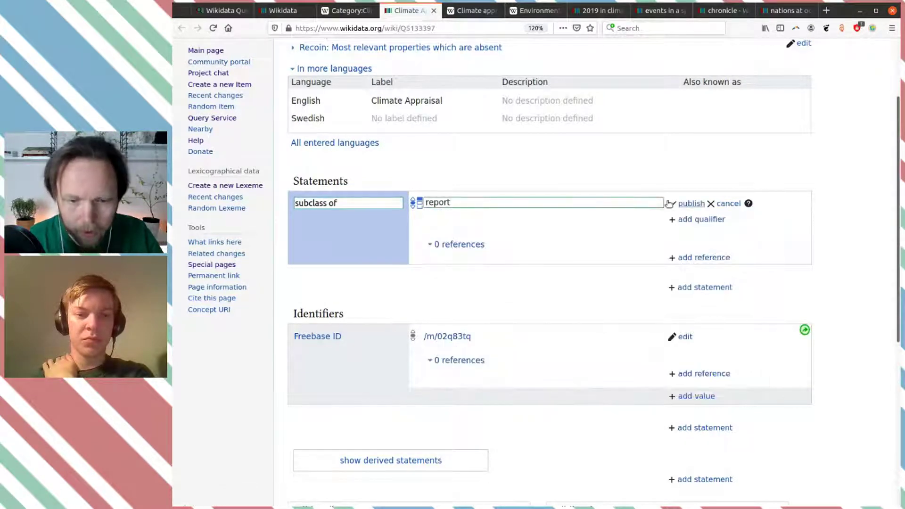
click(687, 204)
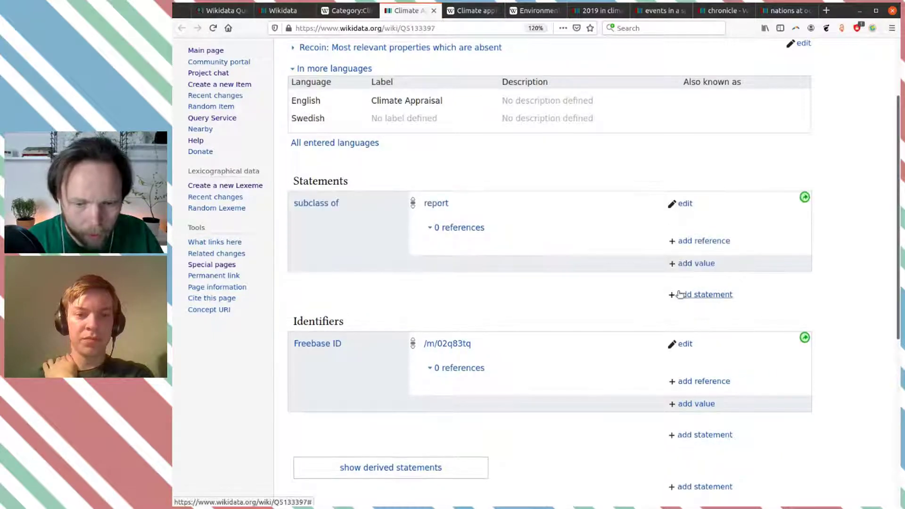
Step: Add the statement main subject with the value effects of global warming and climate change to the Climate Appraisal item and publish it
key(ctrl+Tab)
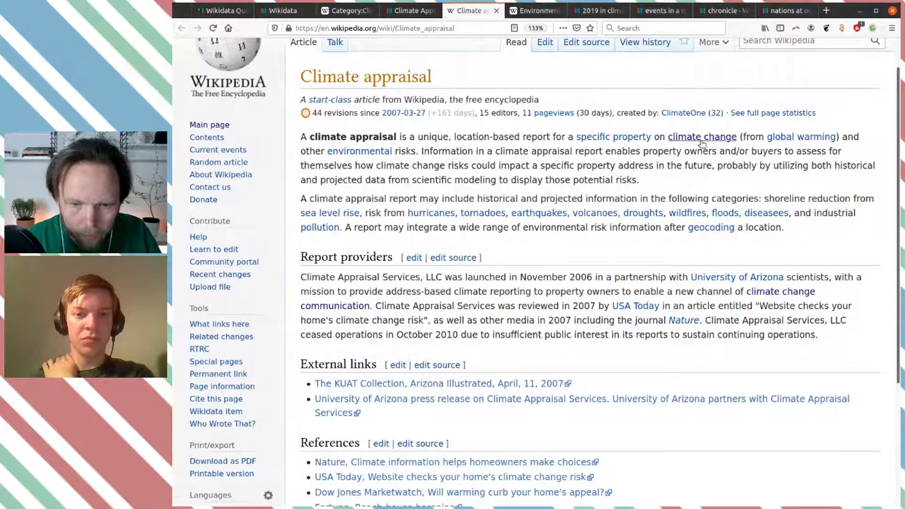
mouse_move(705, 141)
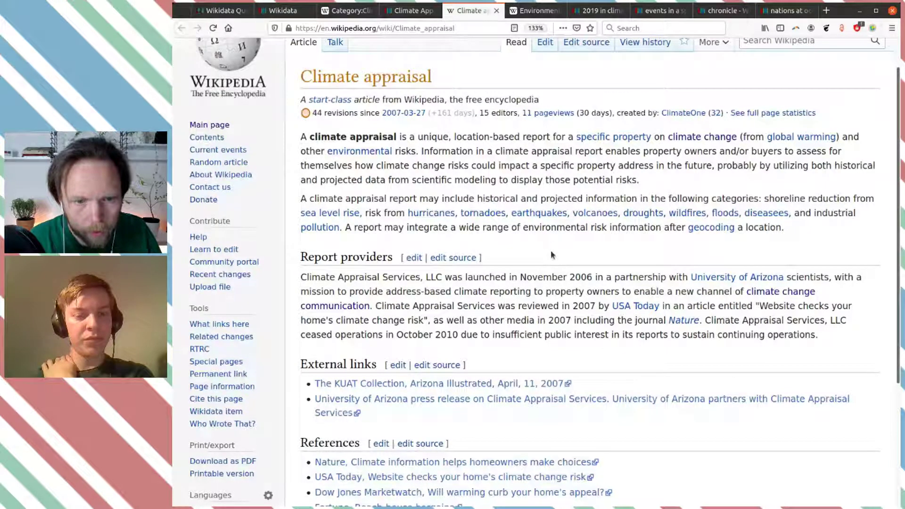
key(ctrl+Page_Up)
click(686, 295)
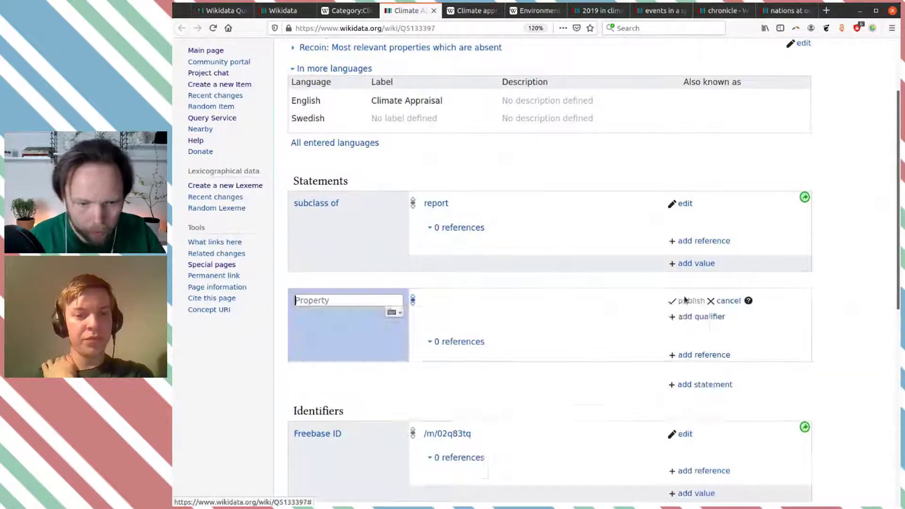
text(mai)
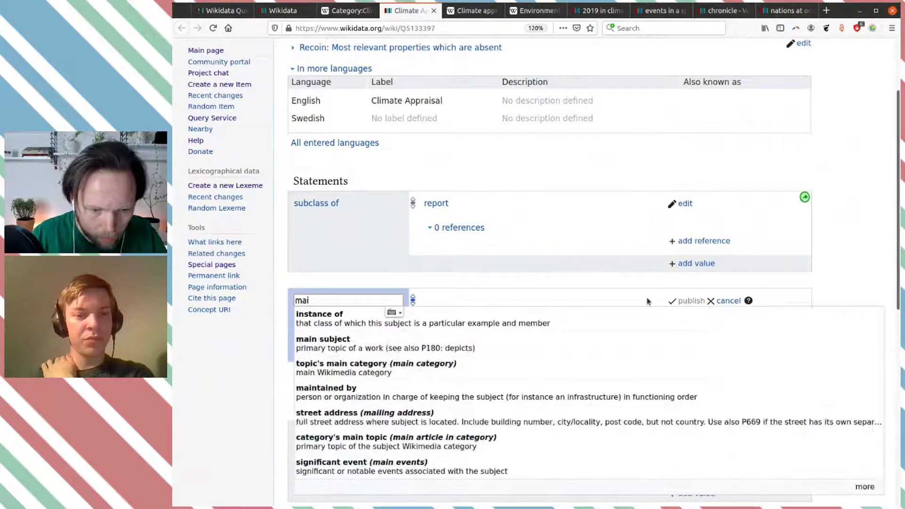
click(572, 343)
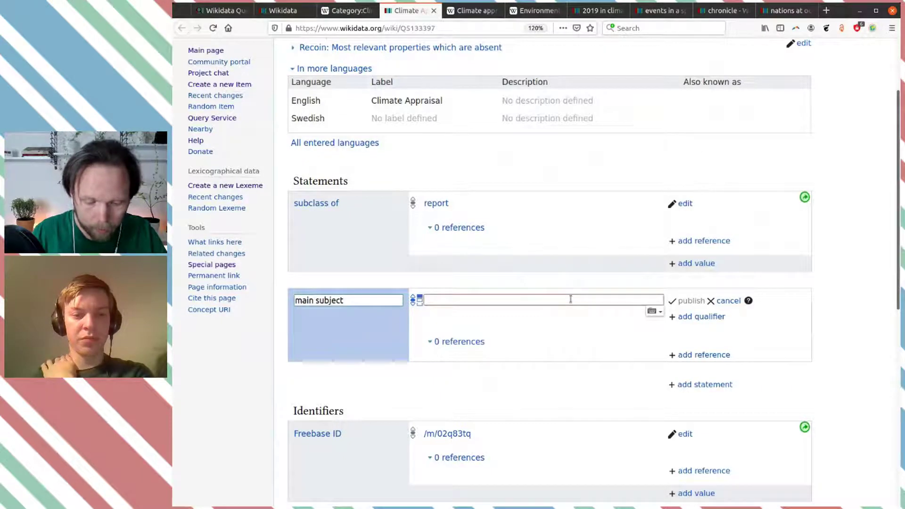
text(effe)
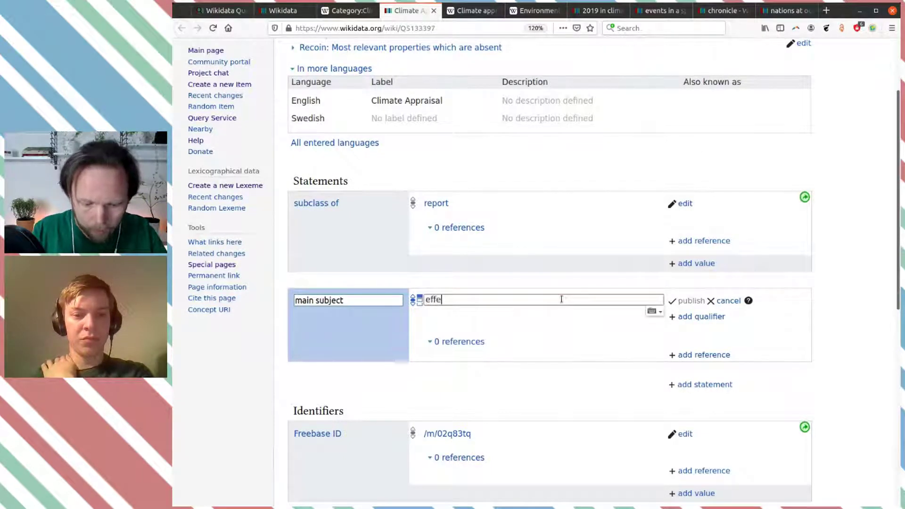
text(cts of )
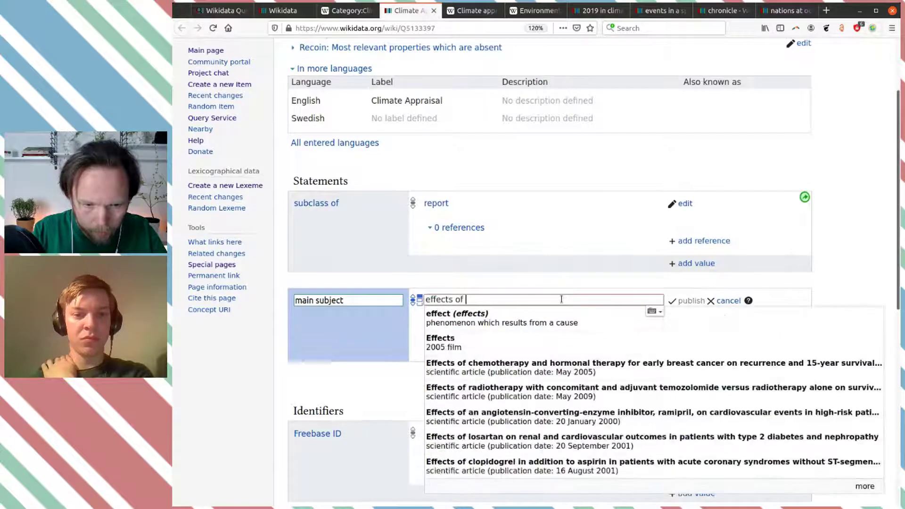
text(cli)
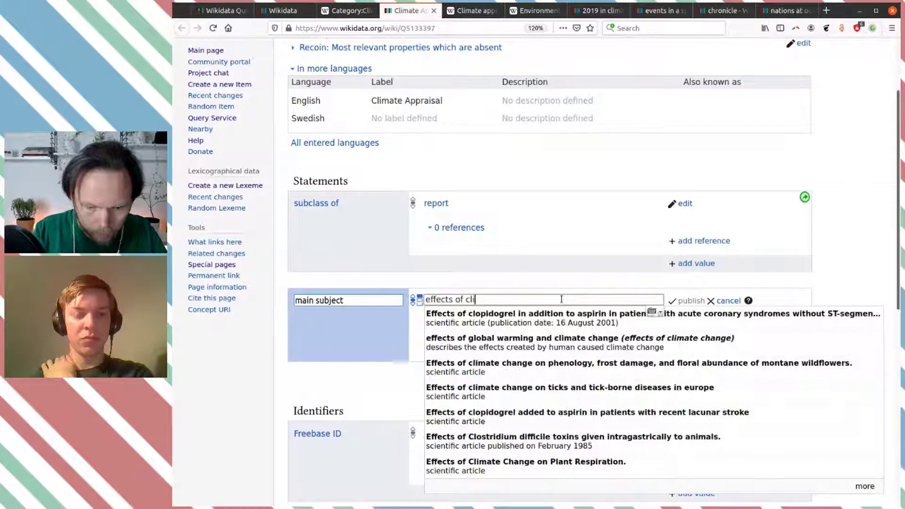
text(ma)
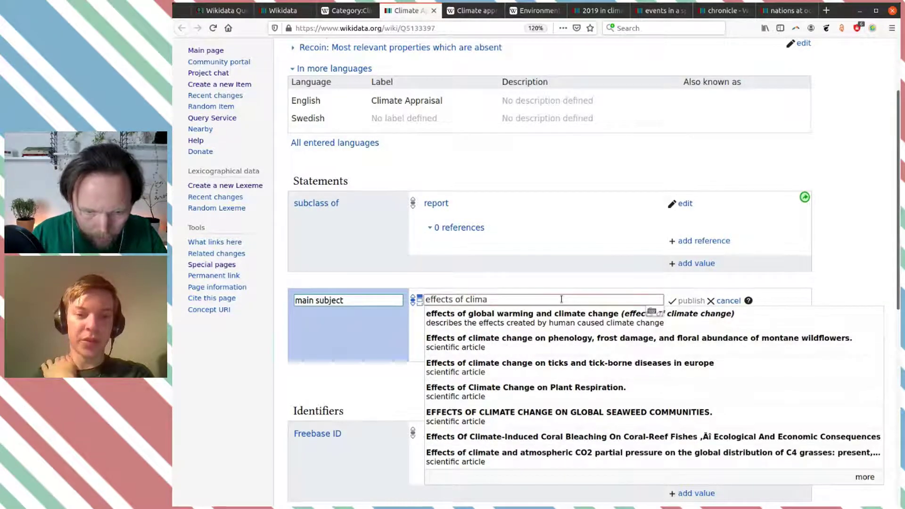
click(582, 321)
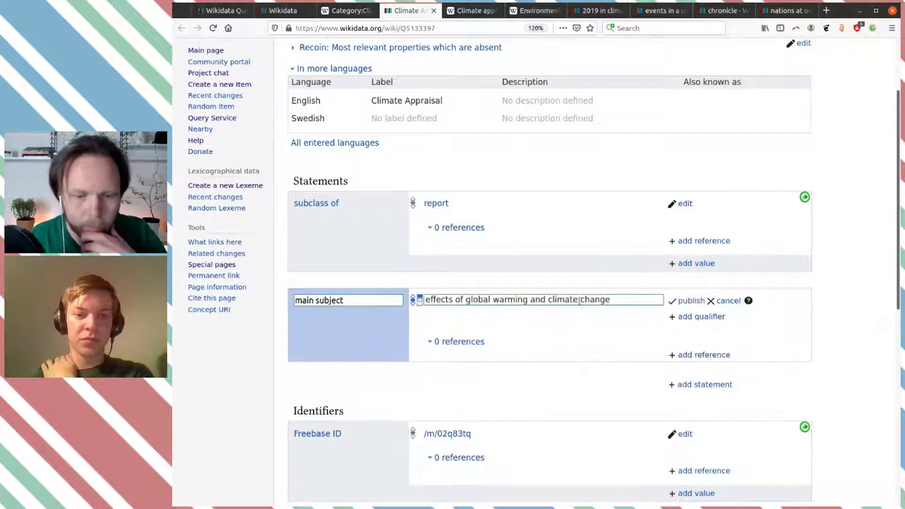
click(682, 299)
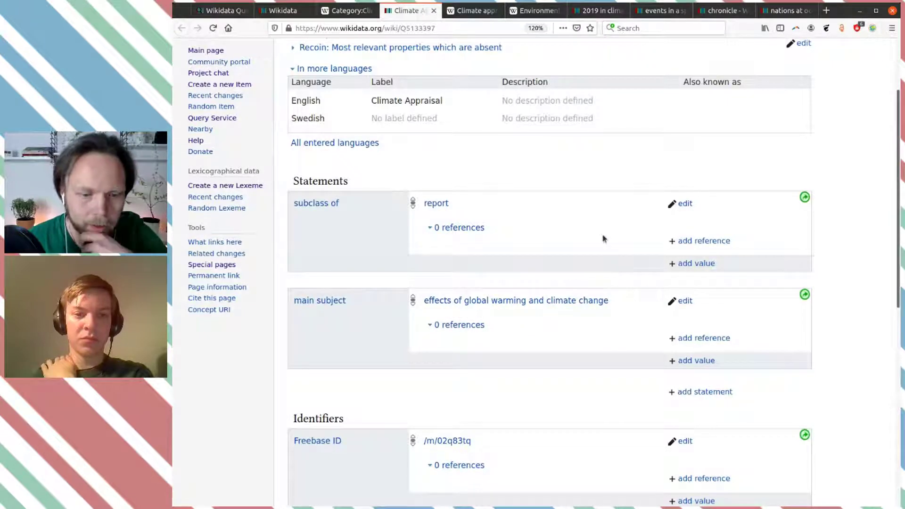
Step: Copy "unique, location-based report for a specific property on climate change" from the Wikipedia article into the Climate Appraisal item's English description
click(459, 12)
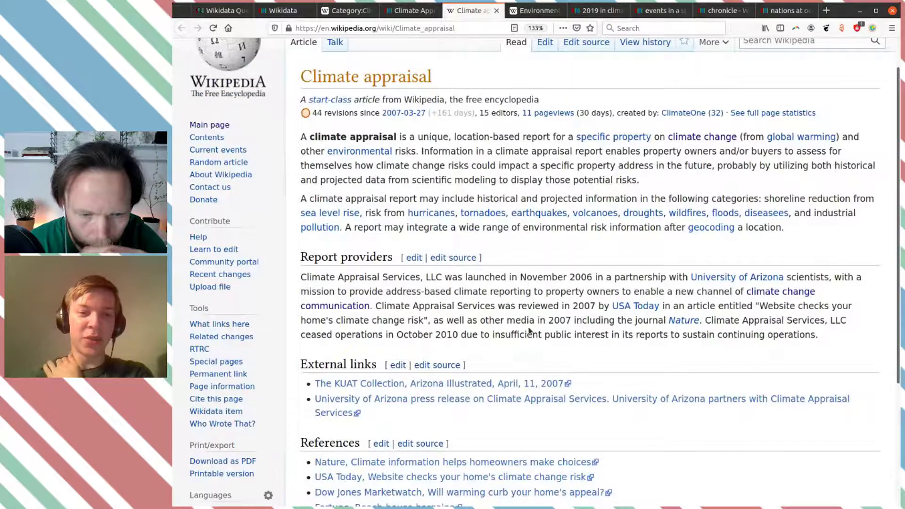
click(439, 11)
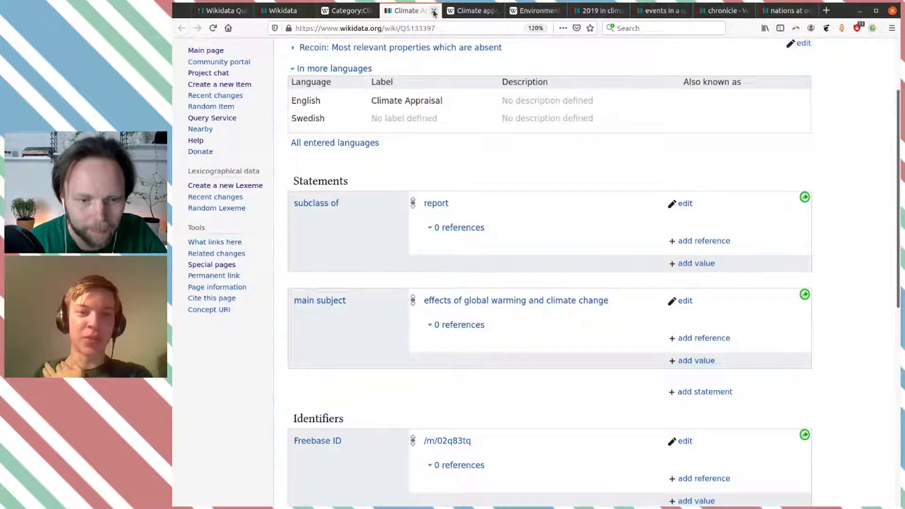
scroll(536, 164, up, 3)
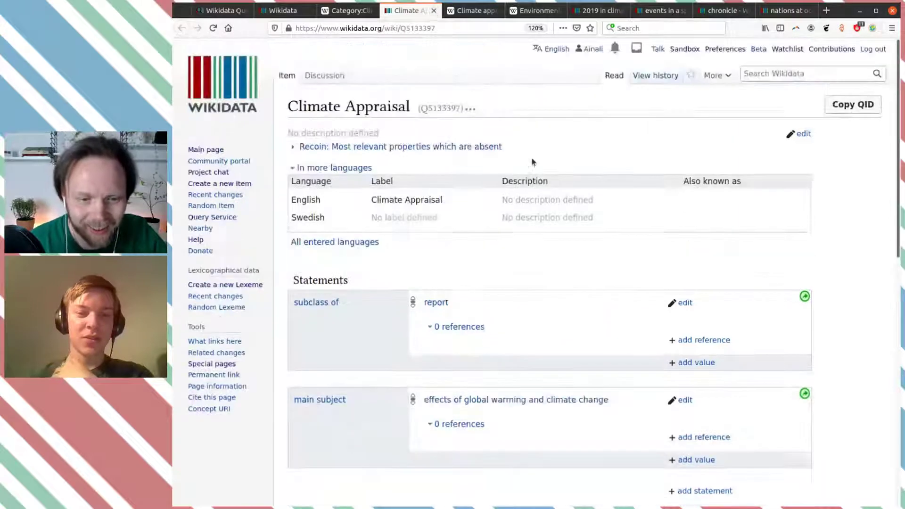
key(ctrl+Tab)
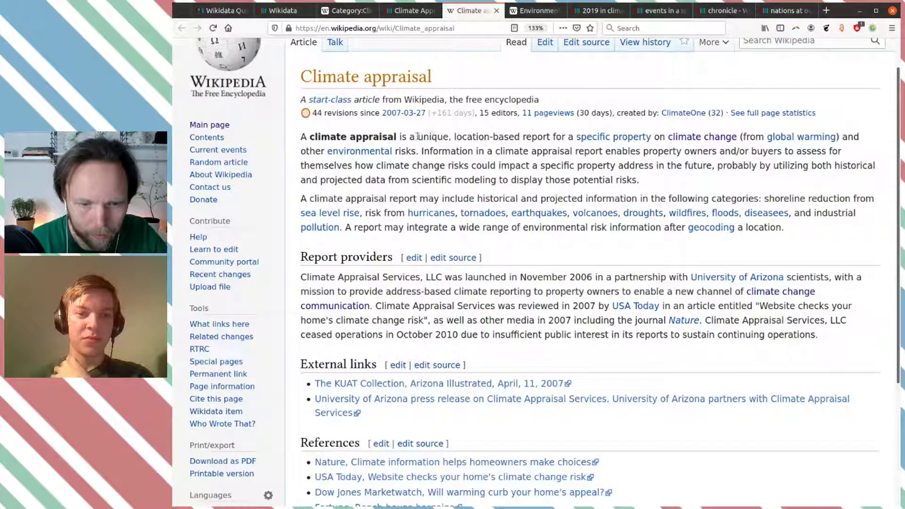
drag(417, 137, 737, 137)
key(ctrl+c)
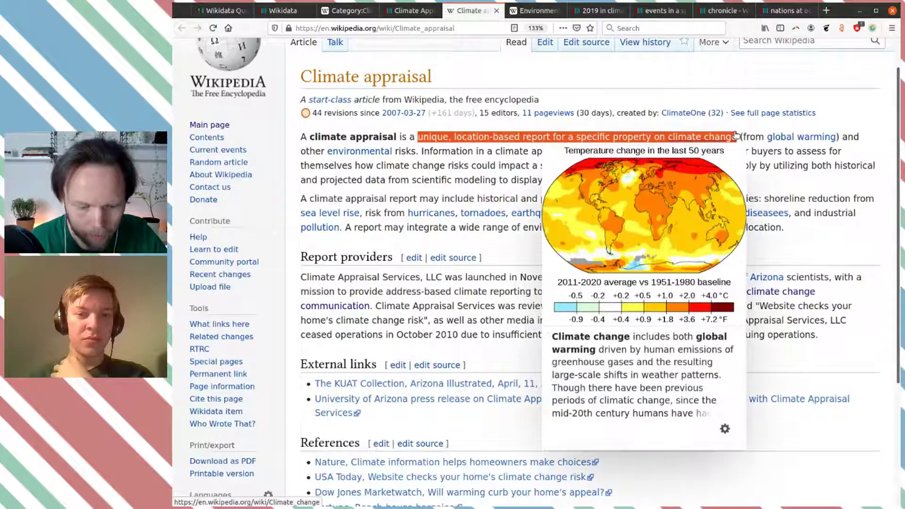
click(537, 10)
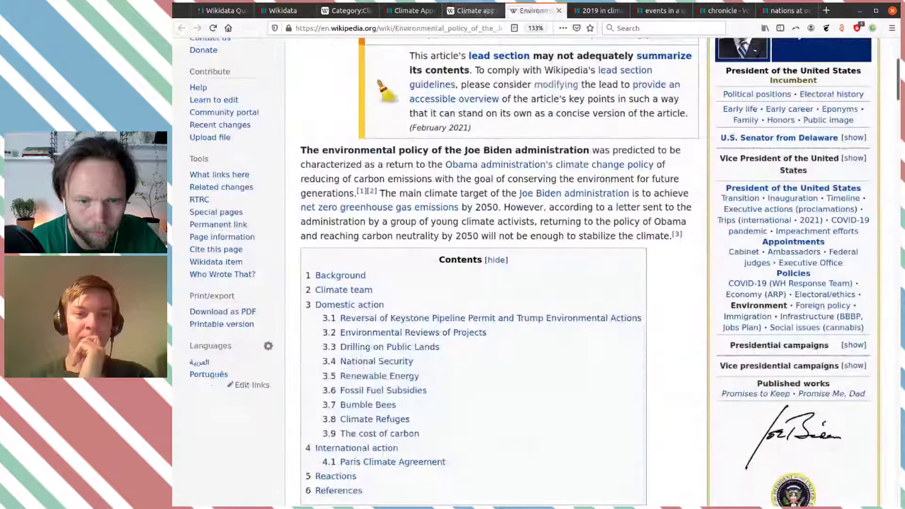
click(410, 11)
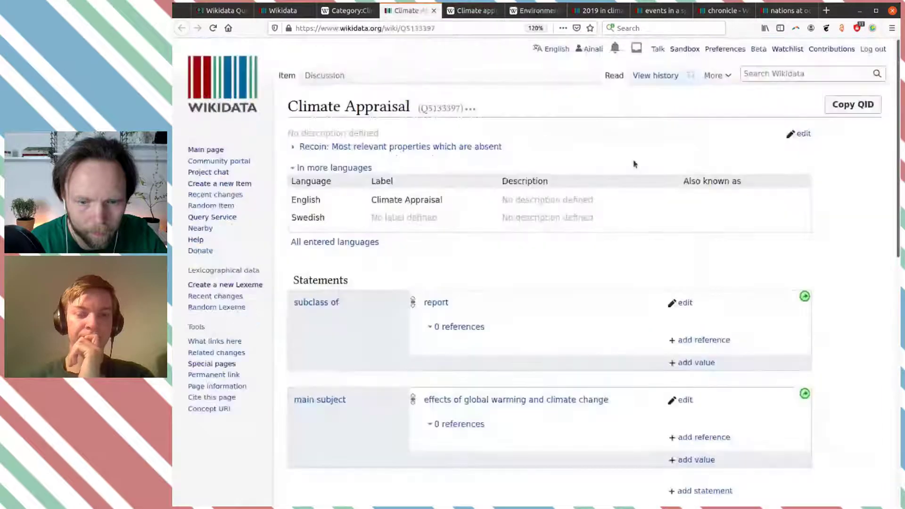
click(802, 134)
click(534, 200)
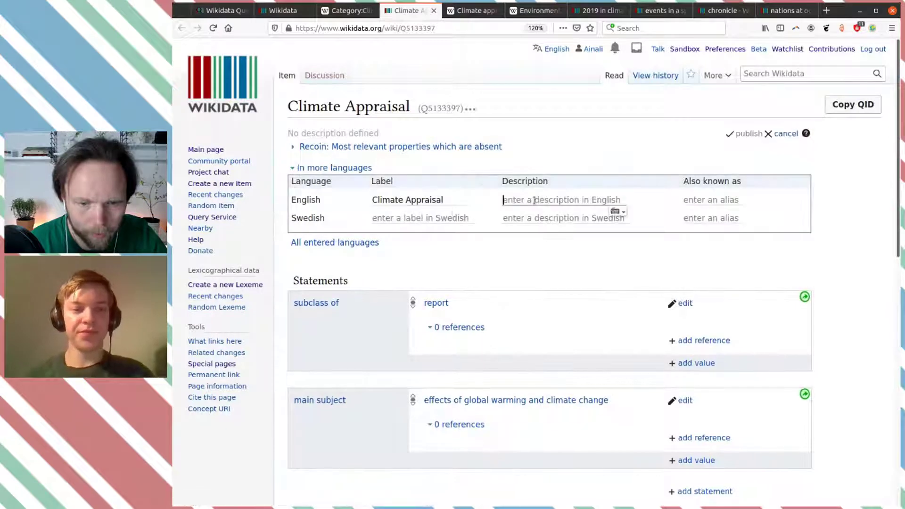
key(ctrl+v)
Step: Enter the Swedish description "unik, platsbaserad rapport för en specifik egenskap av klimatförändringarna" and publish the item's descriptions
click(530, 228)
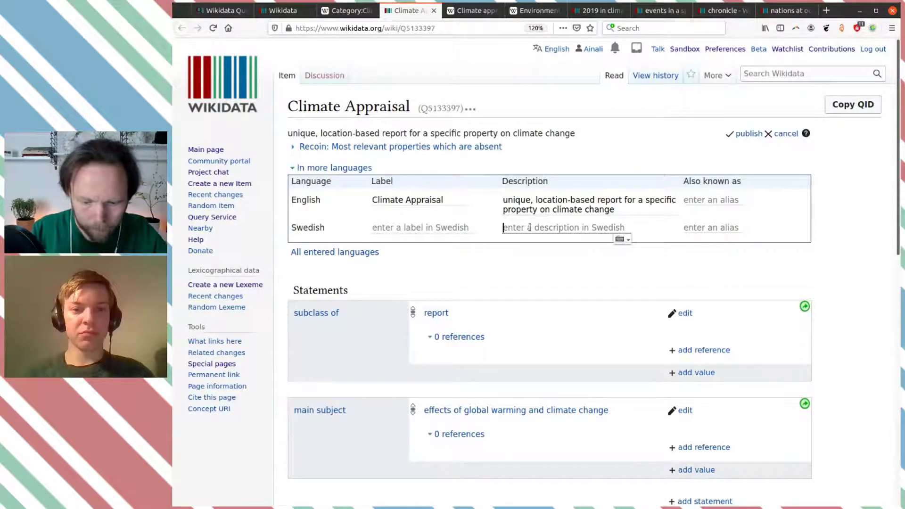
text(unik)
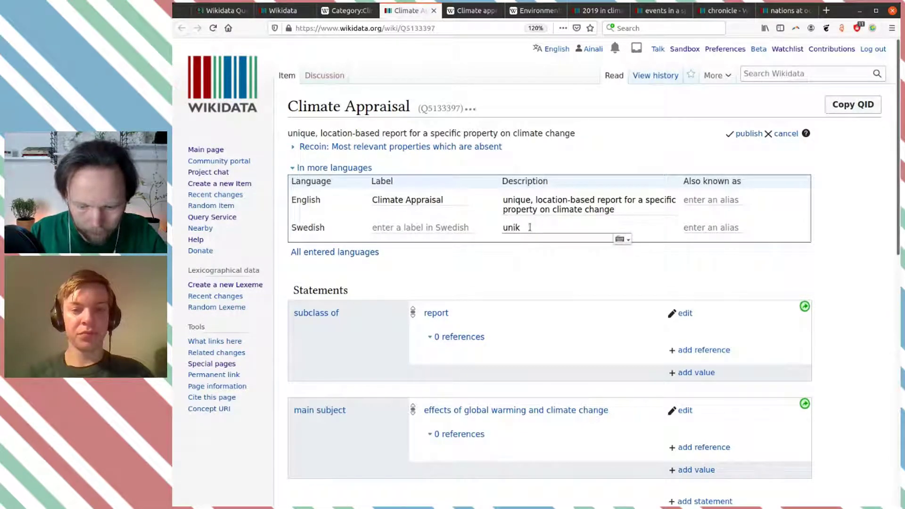
text(, platsbaserad rap)
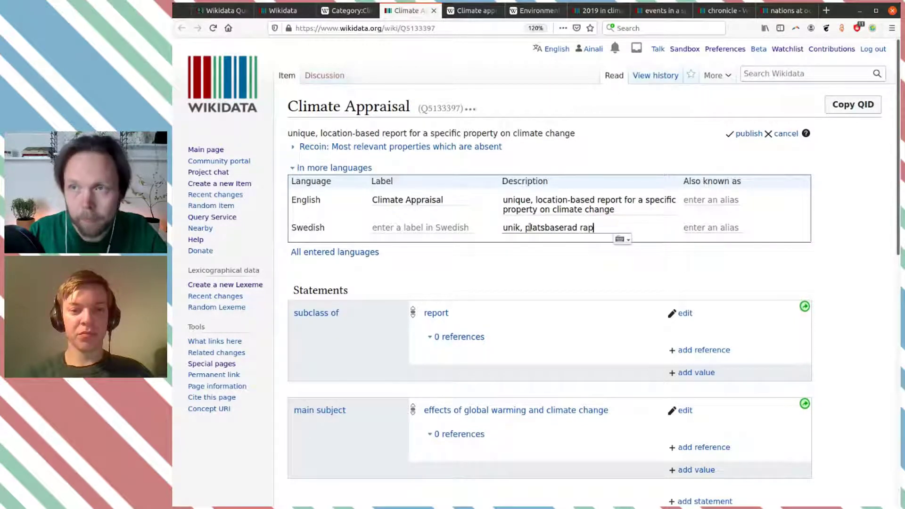
text(port för en specifik ege)
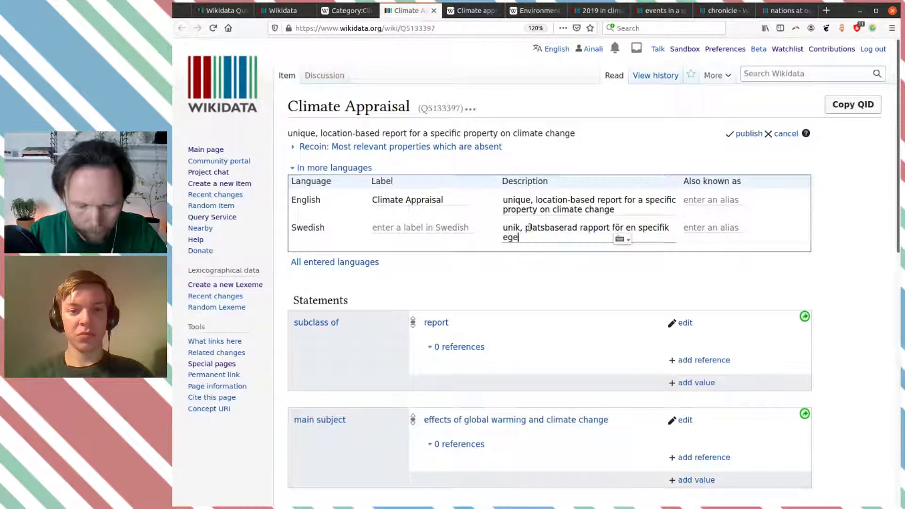
text(nskap av)
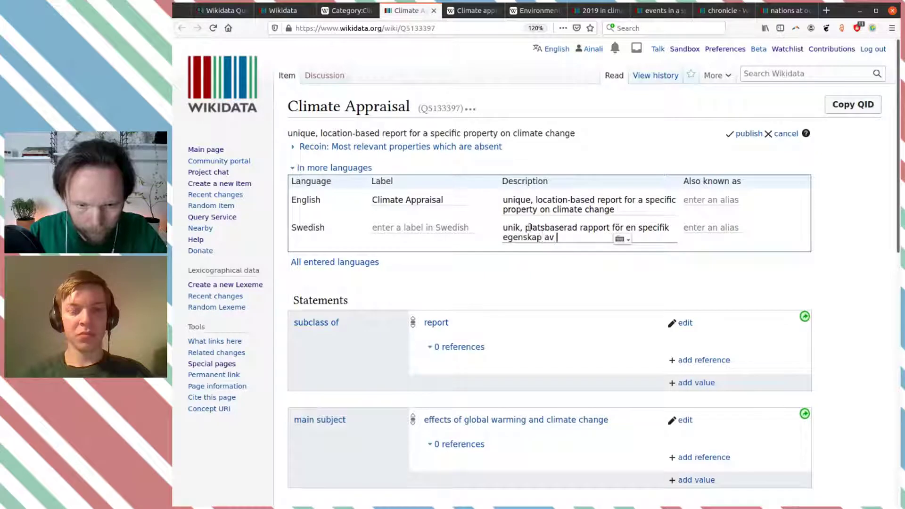
text( kl)
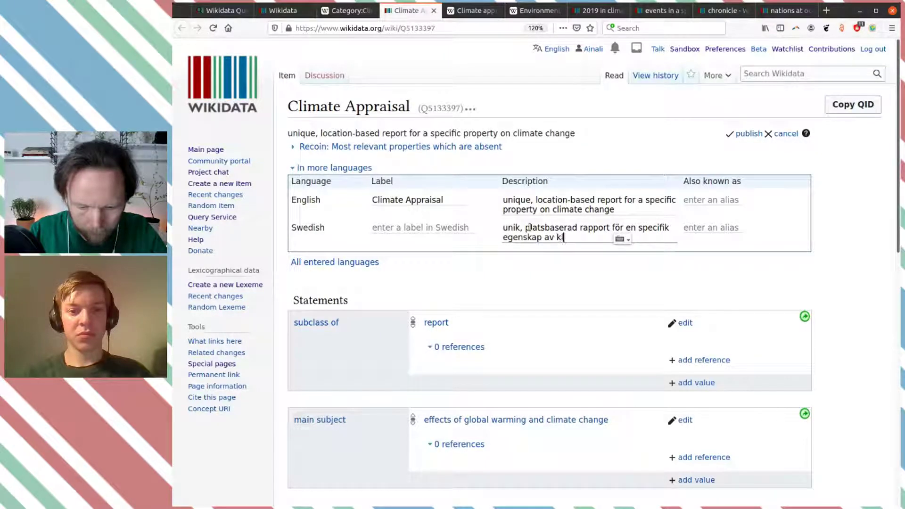
text(imatförändringarna)
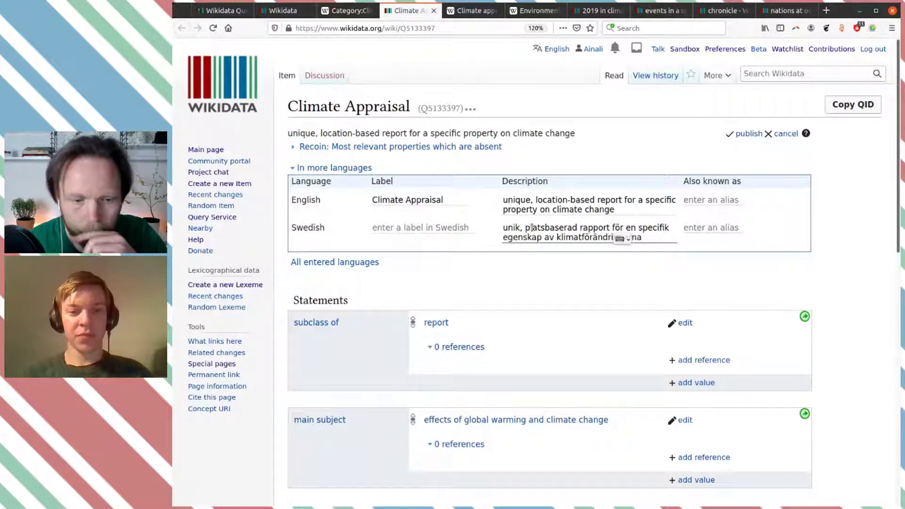
click(416, 229)
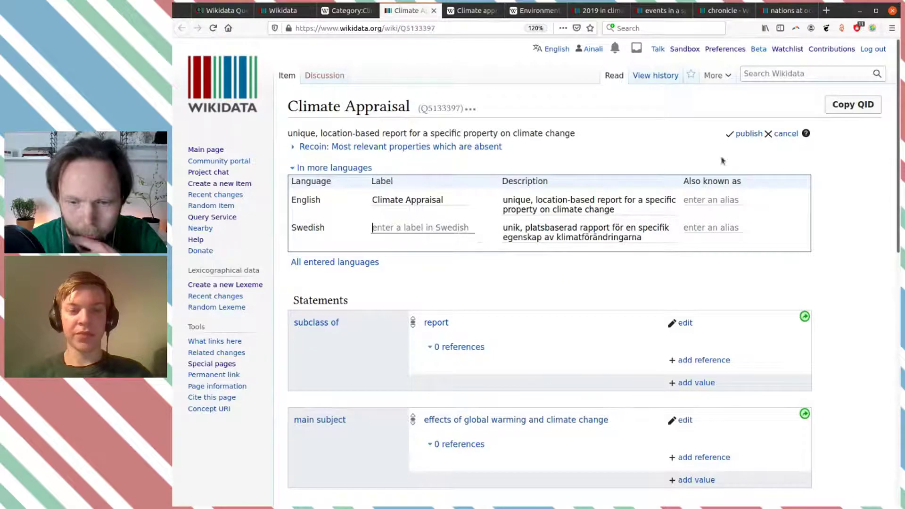
click(740, 136)
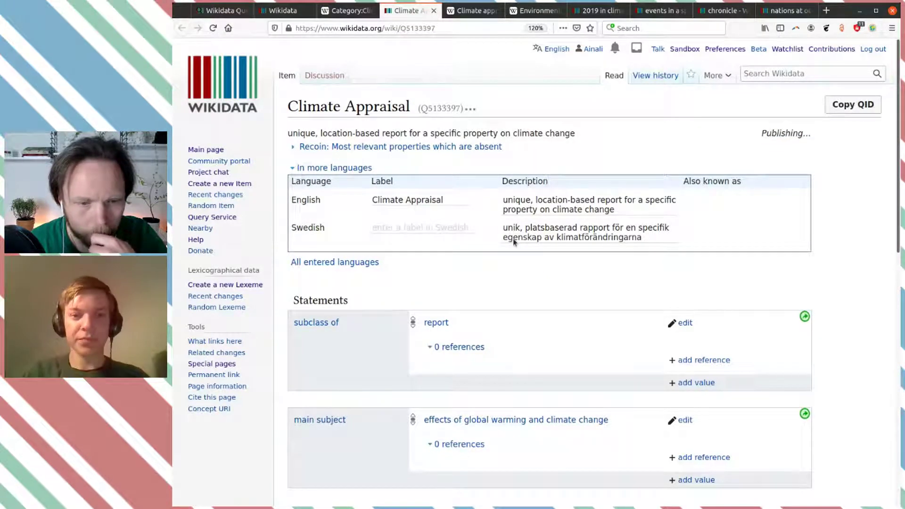
Step: Close the Climate Appraisal item, its Wikipedia article and the Biden environmental policy article, and return to the Climate change category
click(433, 10)
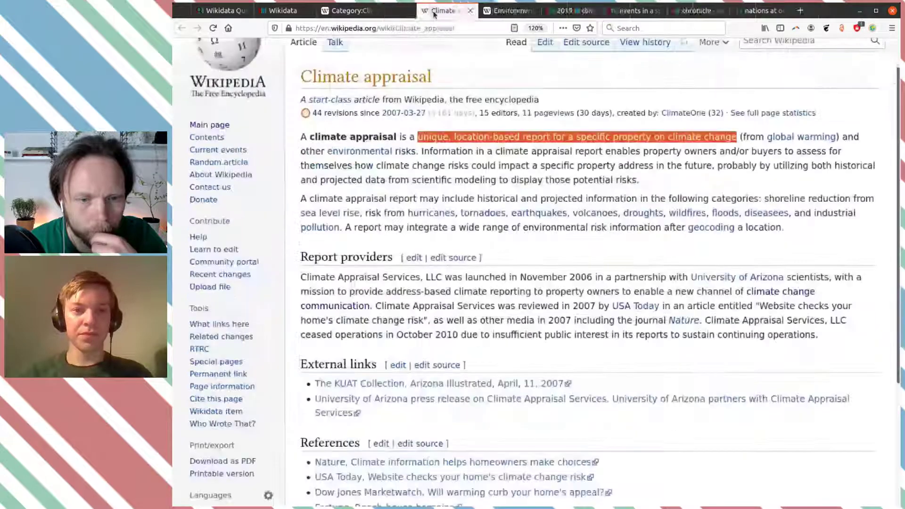
click(434, 10)
click(434, 10)
click(349, 11)
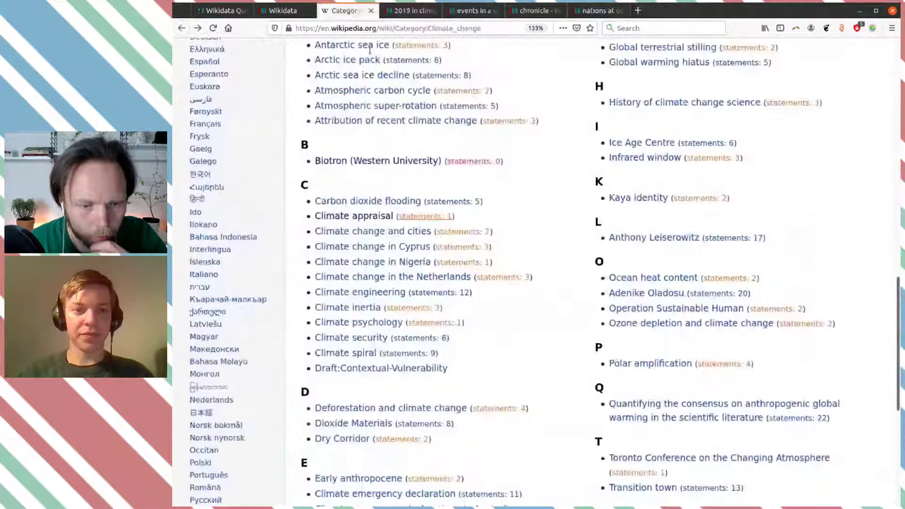
Step: Open the Wikidata item for Climate change in Nigeria from the category list in a new tab
scroll(419, 131, down, 3)
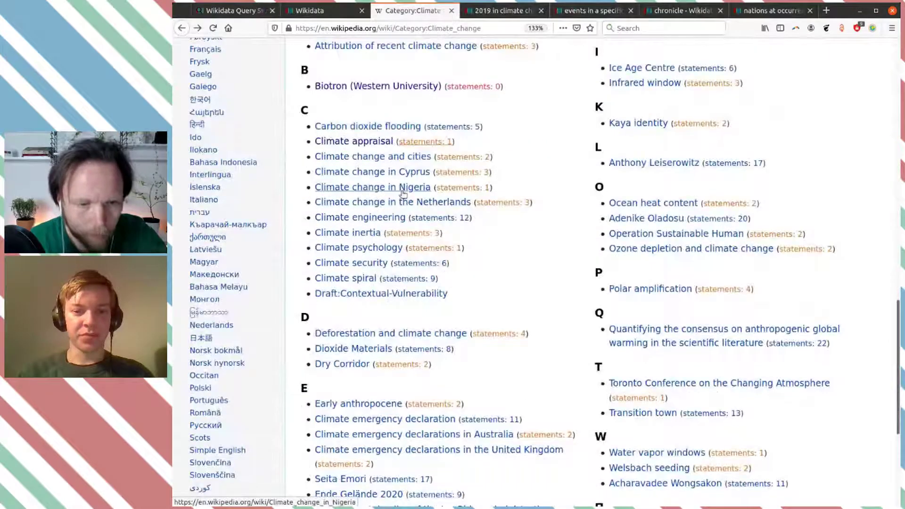
mouse_move(403, 191)
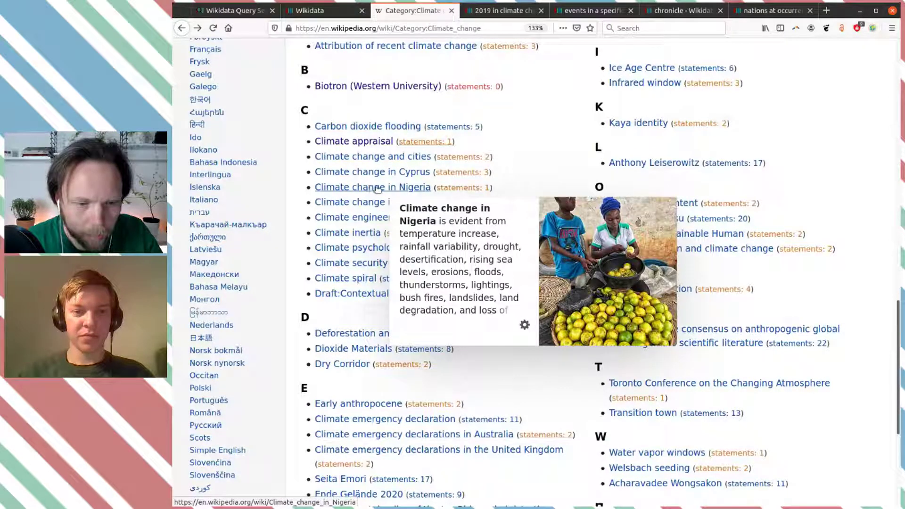
middle_click(478, 192)
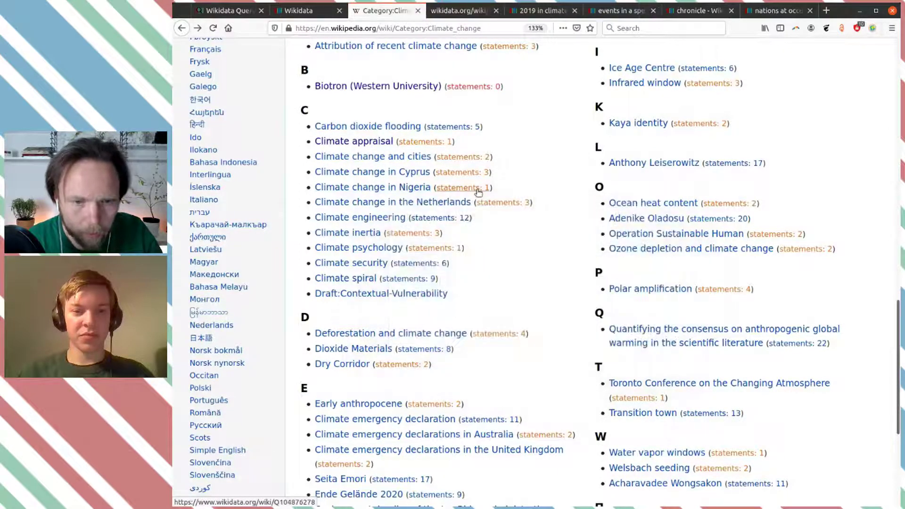
key(ctrl+Tab)
Step: Switch to the nations at occurrence item and examine its labels, description and subclass of statements
click(775, 10)
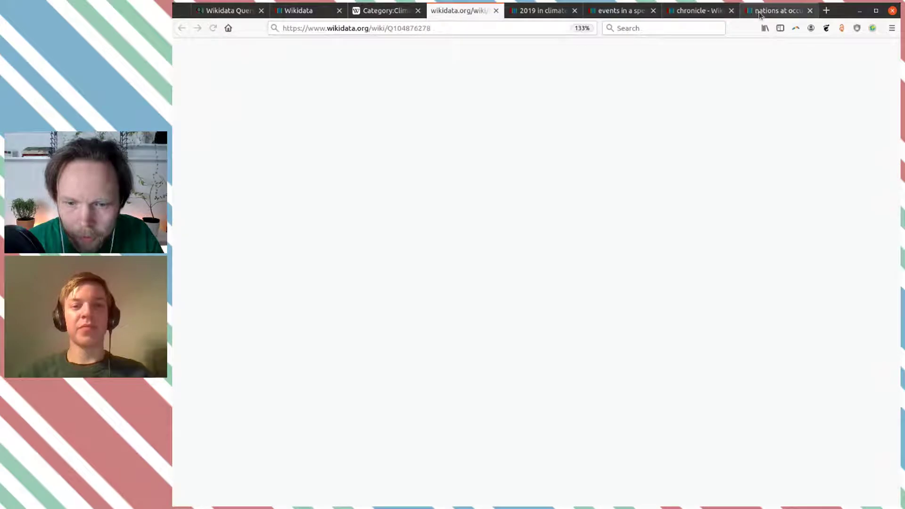
key(ctrl+minus)
scroll(590, 148, up, 5)
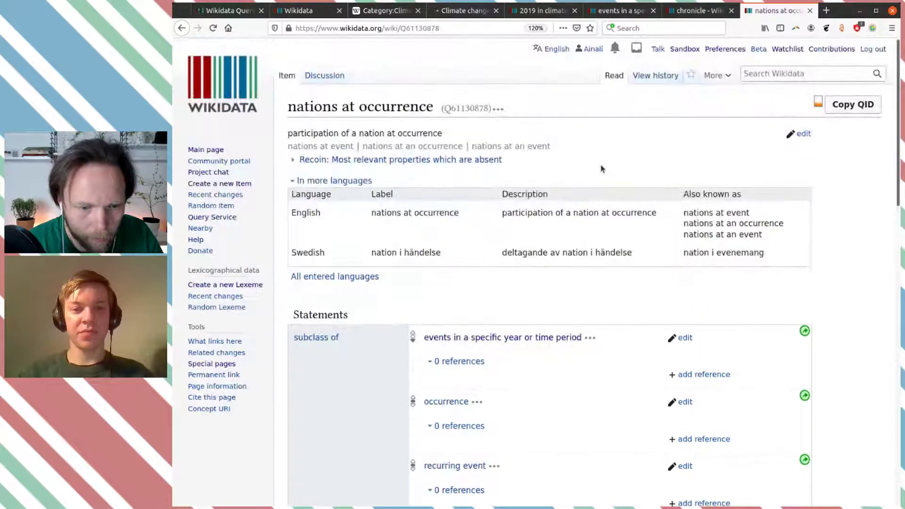
Step: Switch to the Climate change in Nigeria item and fill in a new country statement with the value Nigeria
double_click(472, 109)
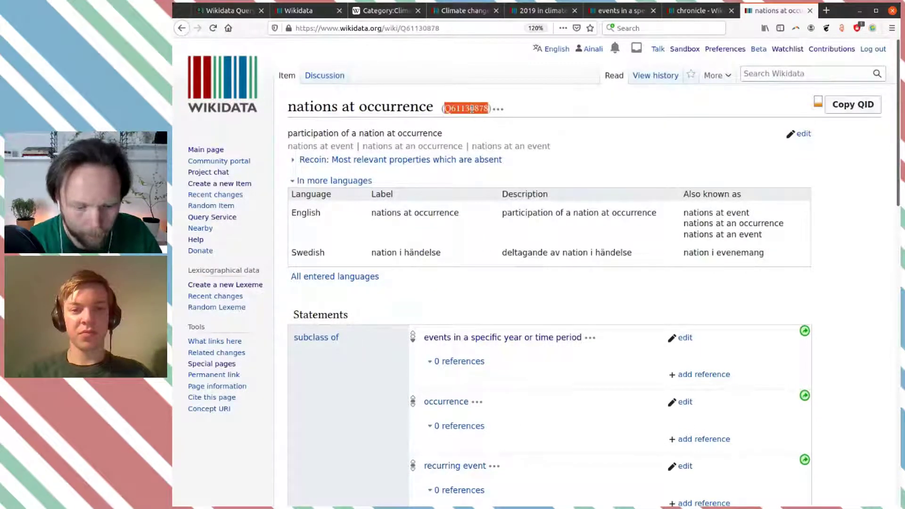
click(468, 14)
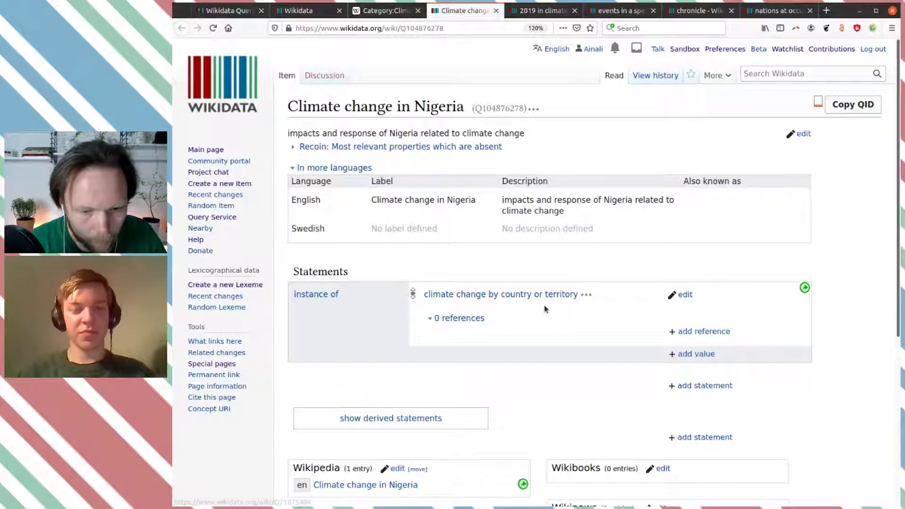
scroll(546, 300, down, 3)
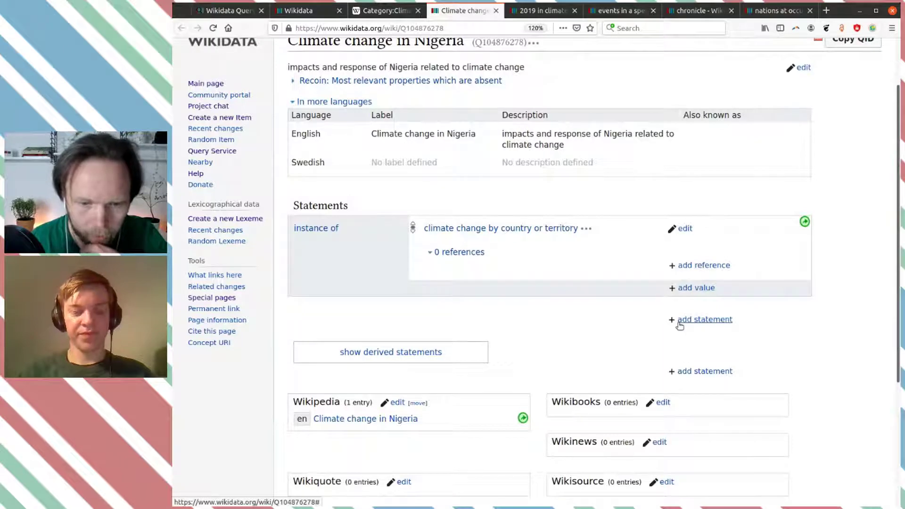
click(680, 320)
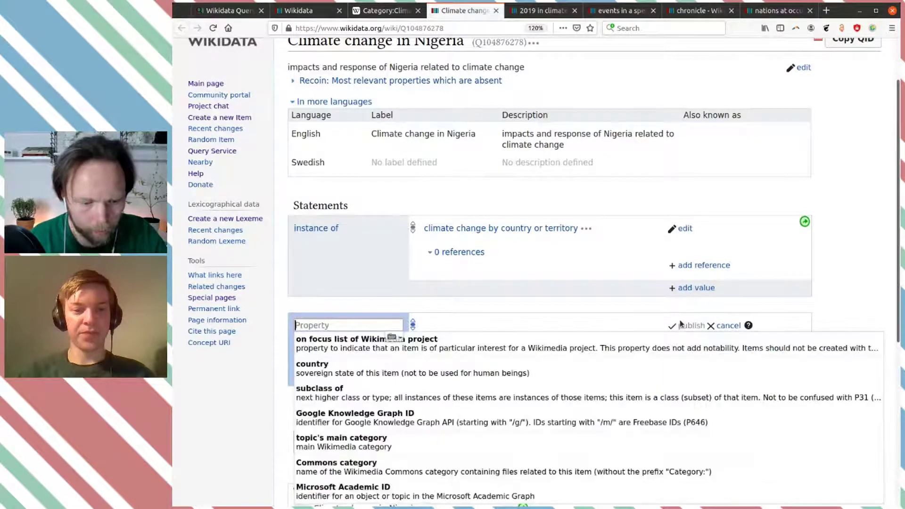
text(coun)
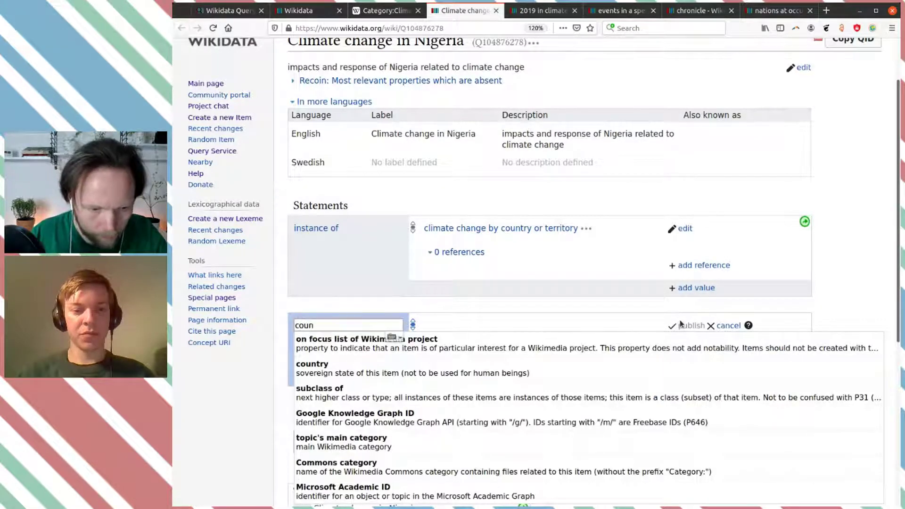
click(559, 336)
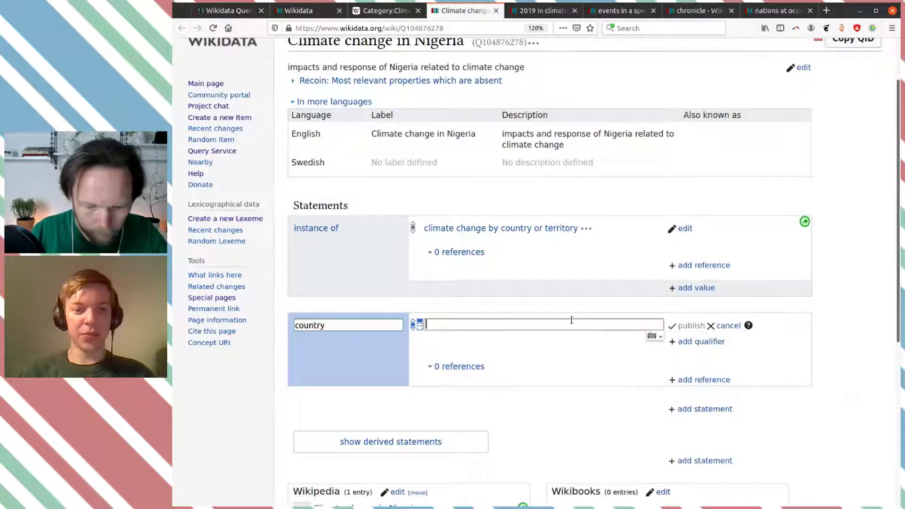
text(Nigeria)
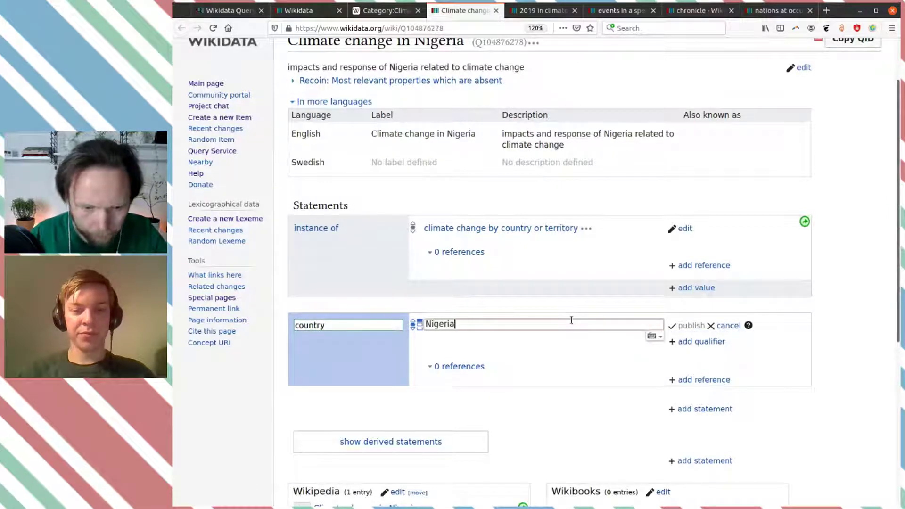
click(559, 341)
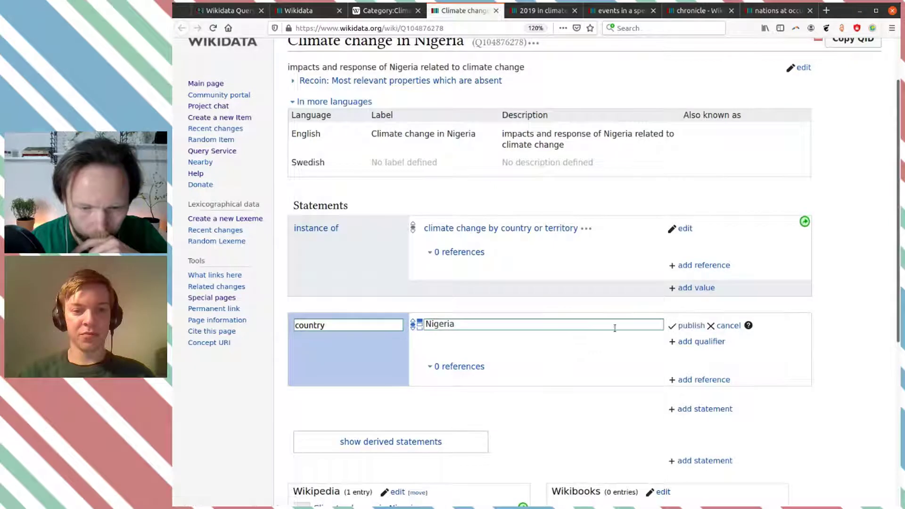
Step: Open the Wikidata item for Climate change in Cyprus from the category list and examine its descriptions and statements
click(385, 10)
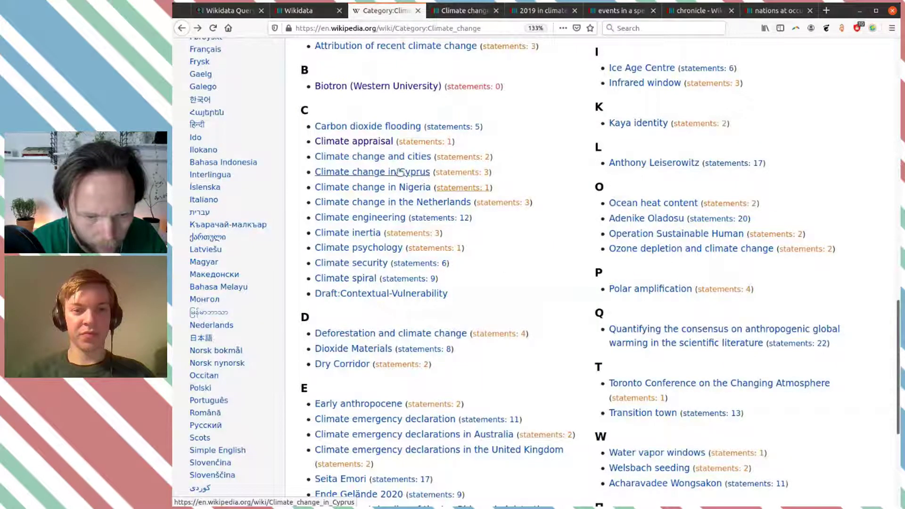
middle_click(457, 173)
key(ctrl+Tab)
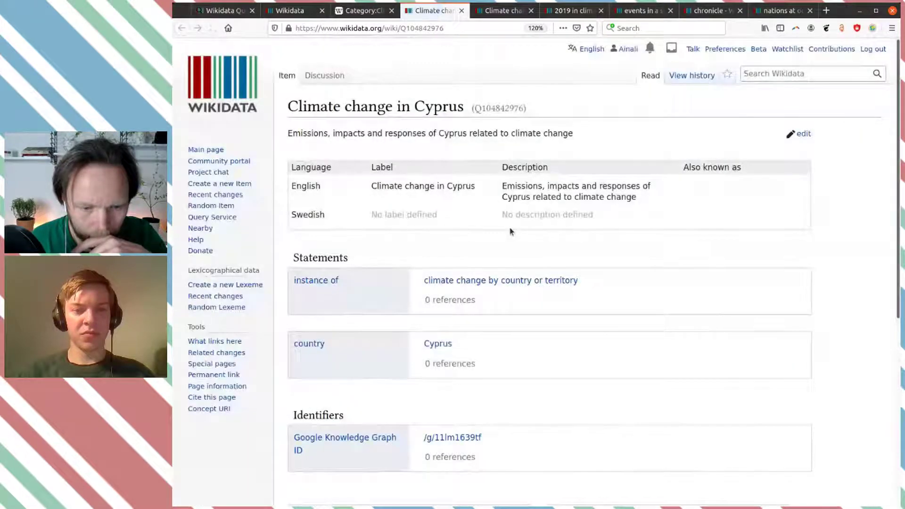
scroll(487, 258, down, 2)
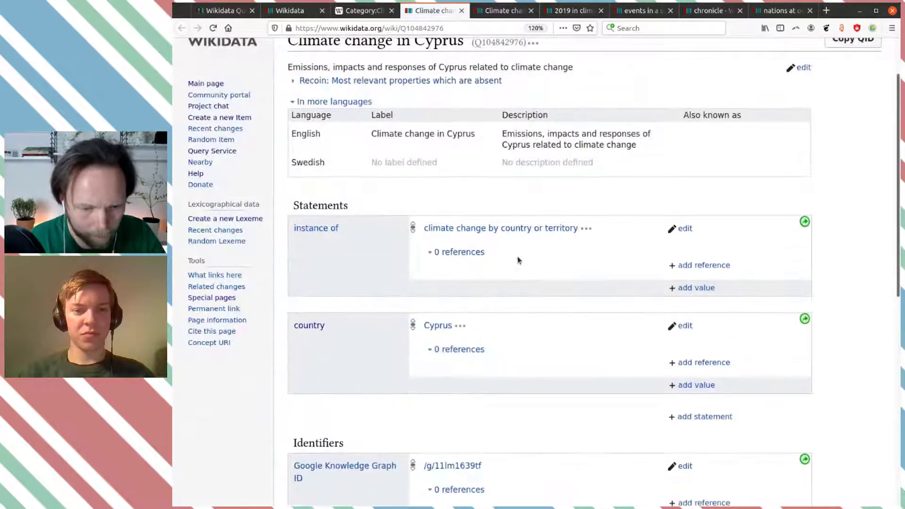
scroll(516, 264, down, 1)
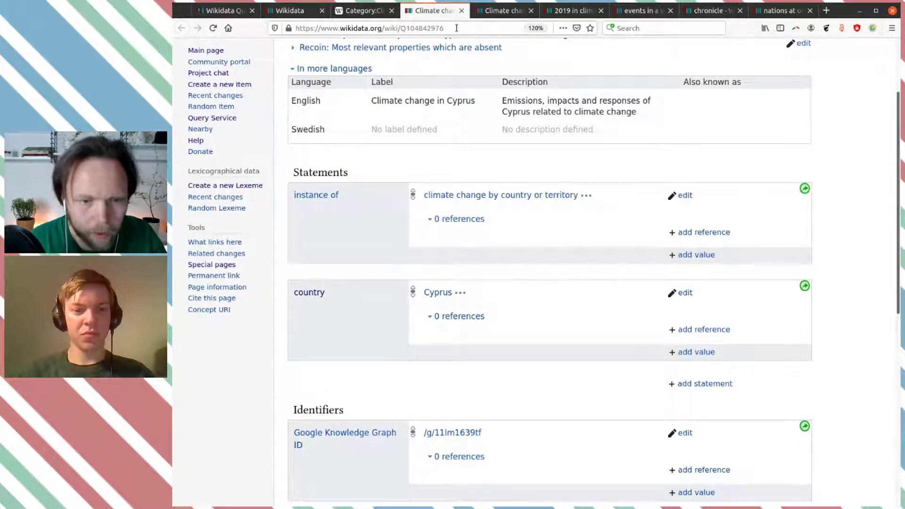
Step: Open the Wikidata item for Climate change in the Netherlands from the category list and examine its statements
click(367, 11)
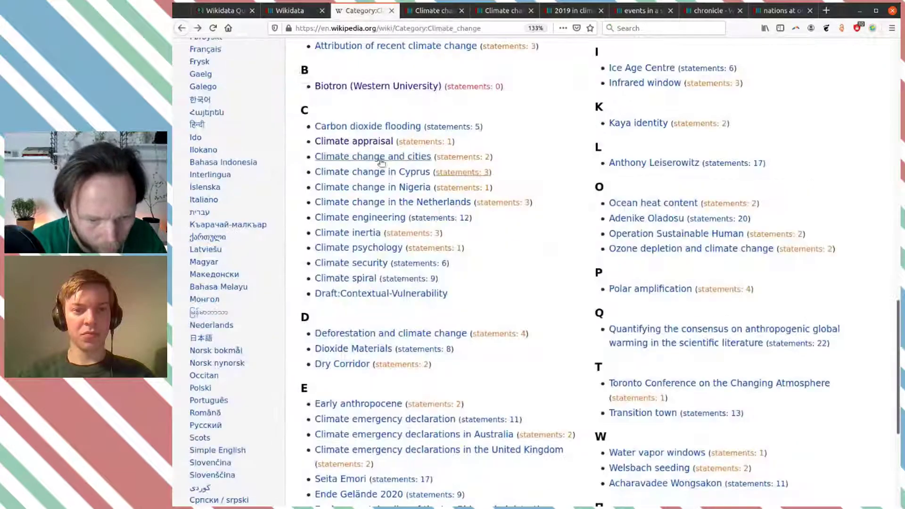
middle_click(517, 203)
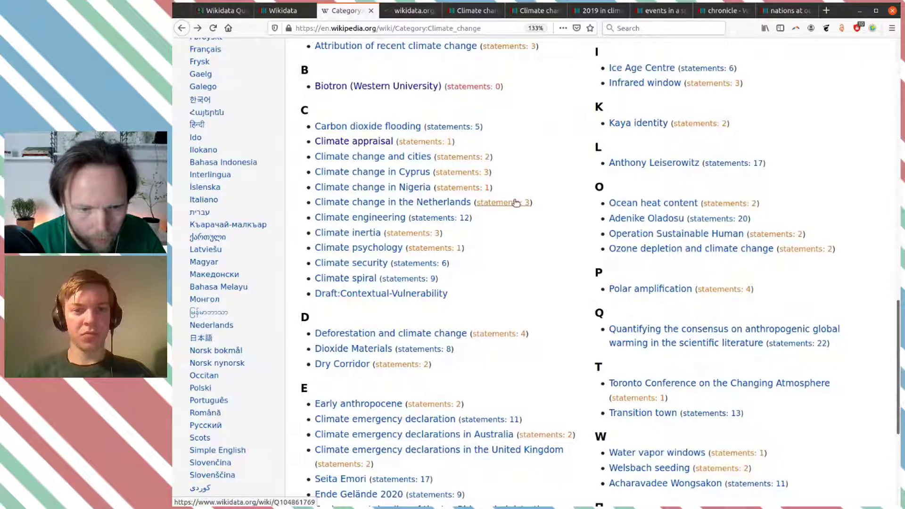
key(ctrl+Tab)
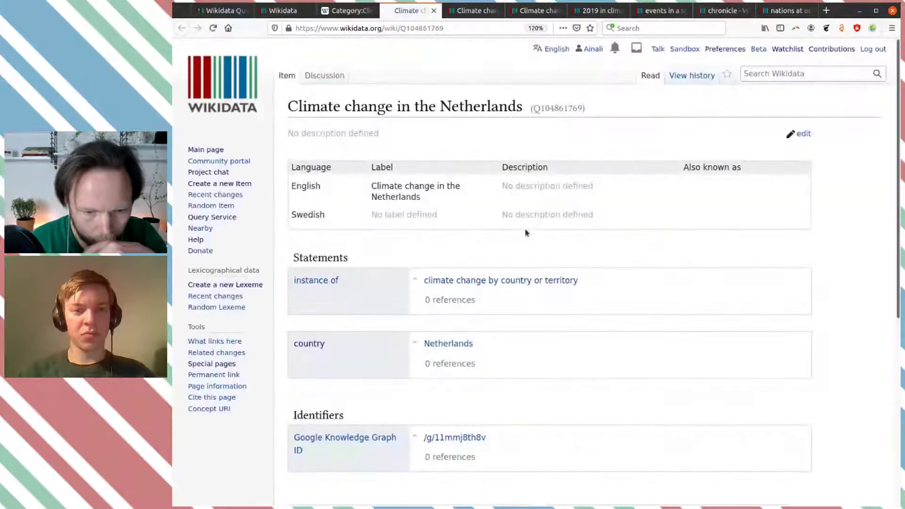
scroll(527, 232, down, 1)
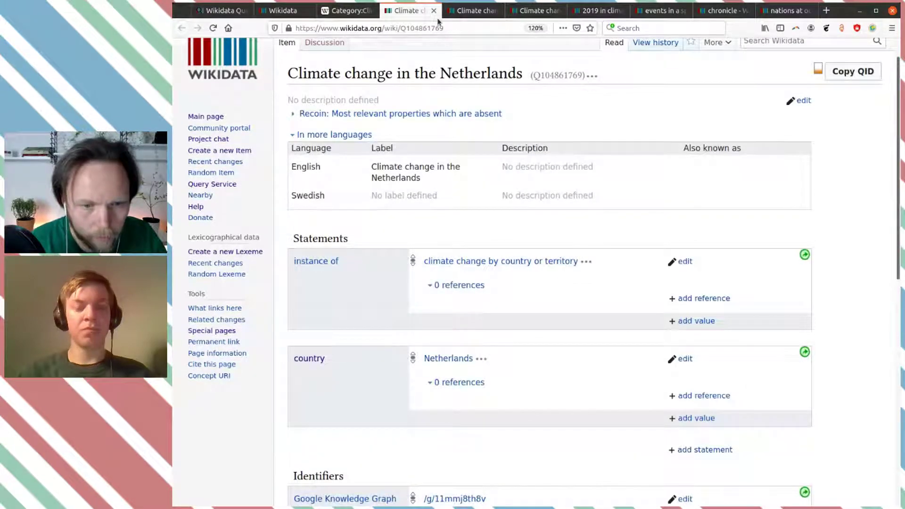
Step: Close the Netherlands and Cyprus items and publish the country statement on the Climate change in Nigeria item
click(434, 11)
click(419, 14)
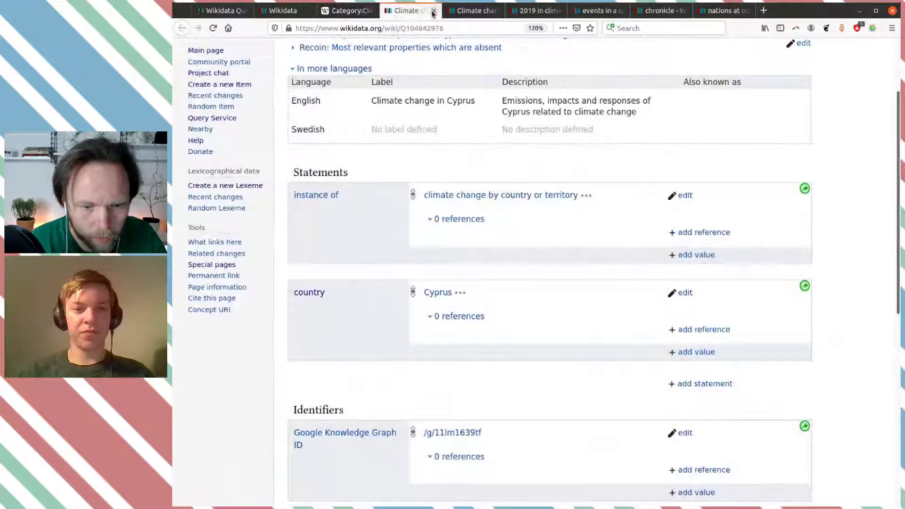
click(433, 11)
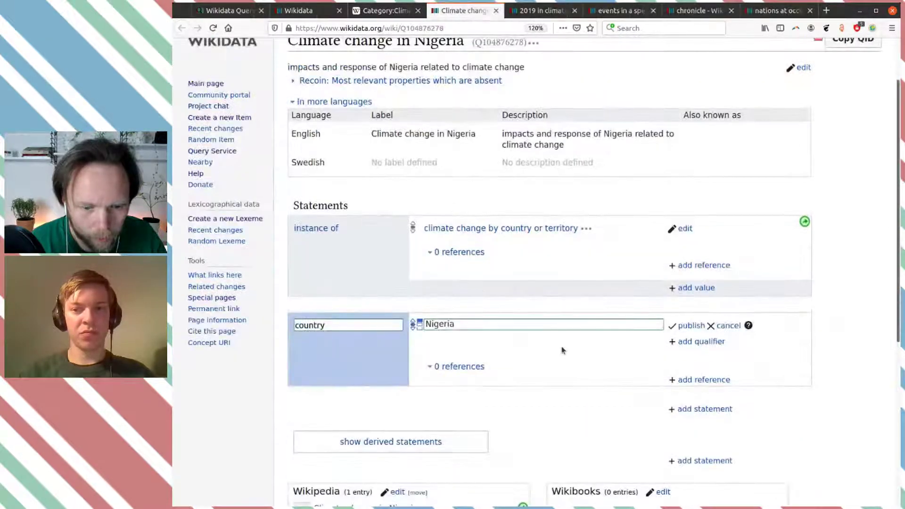
click(691, 325)
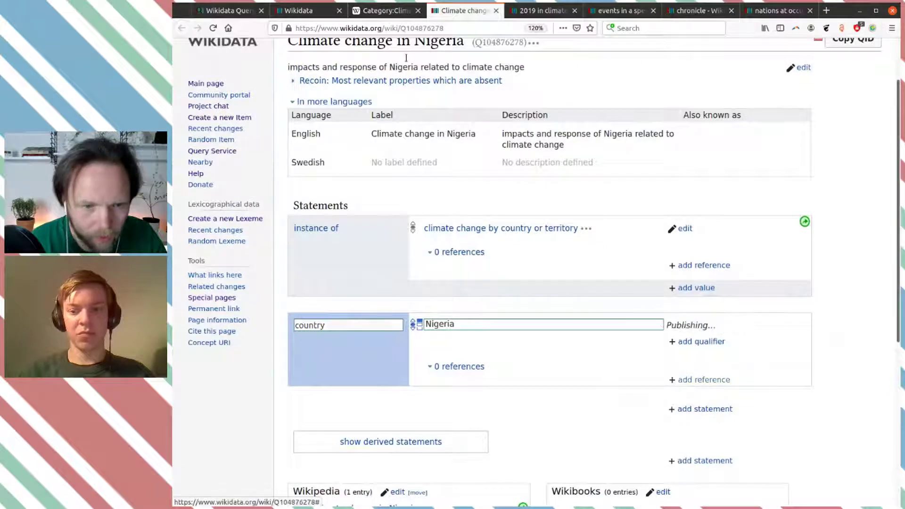
Step: Return to the Climate change category and open the Wikidata item for Climate psychology in a new tab
click(386, 12)
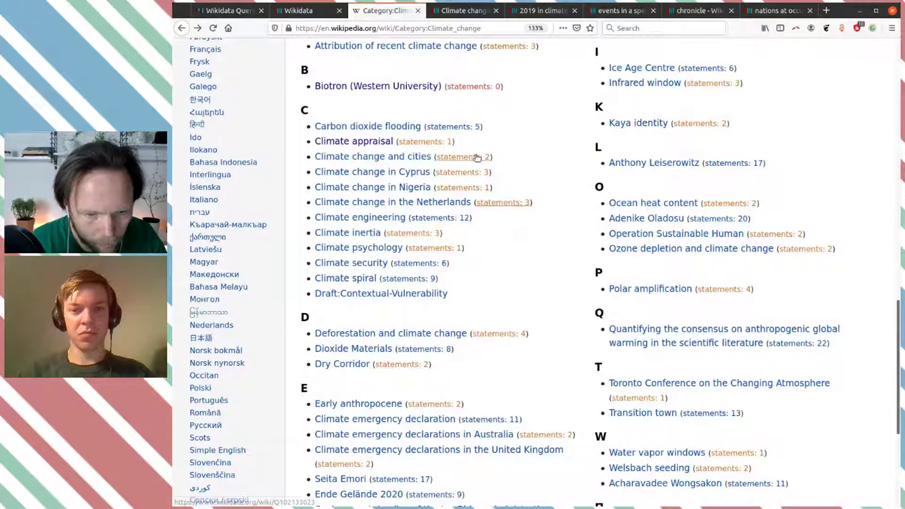
scroll(511, 235, down, 1)
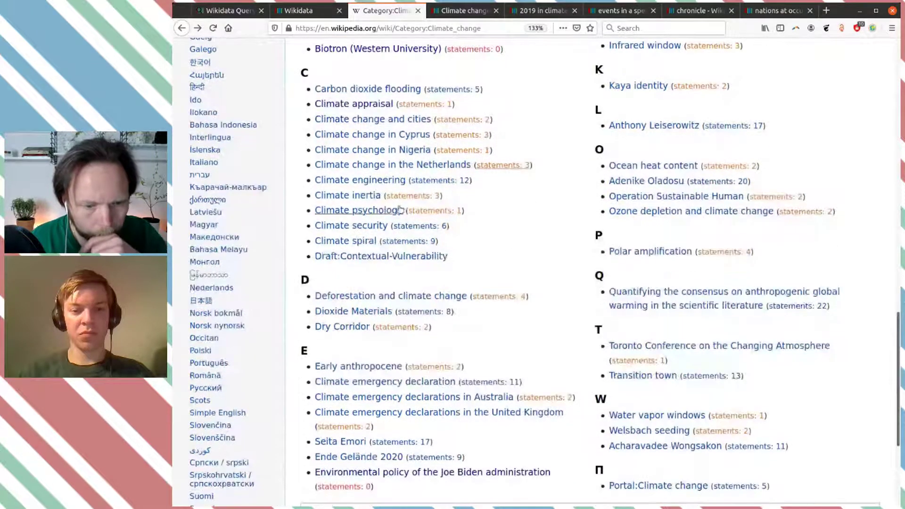
middle_click(437, 213)
click(437, 15)
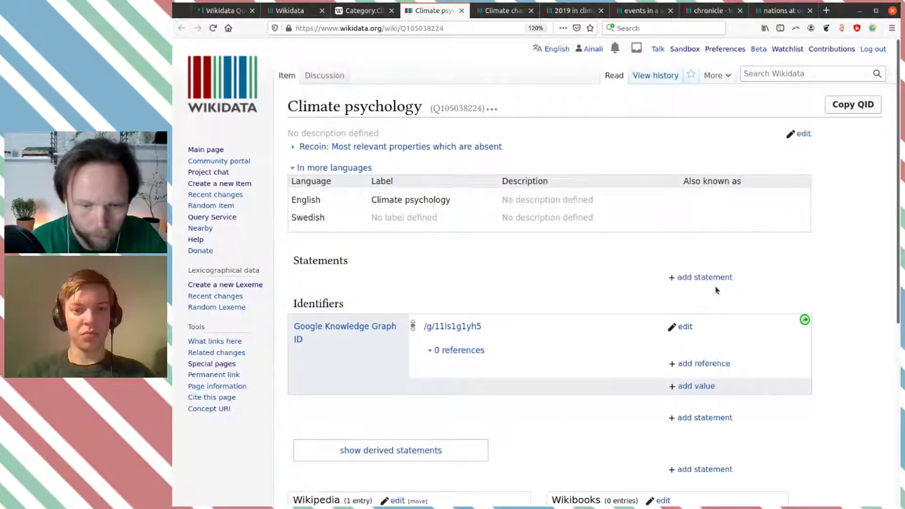
Step: Add a subclass of statement with the value psychology to the Climate psychology item and publish it
scroll(716, 290, down, 3)
scroll(712, 283, up, 2)
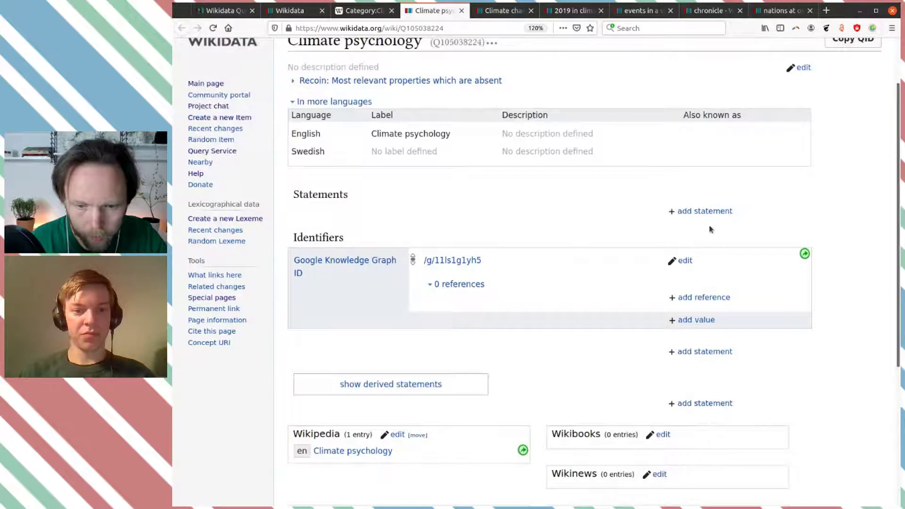
click(707, 210)
text(subc)
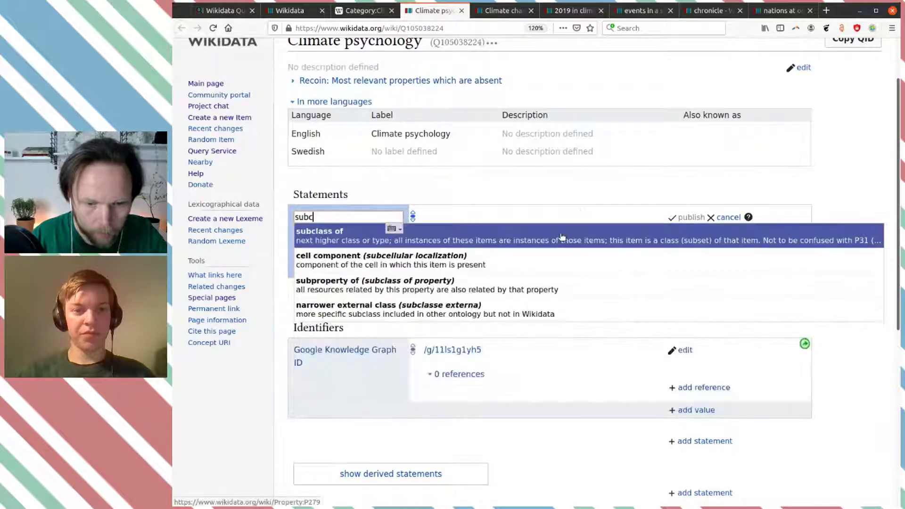
click(577, 226)
text(psy)
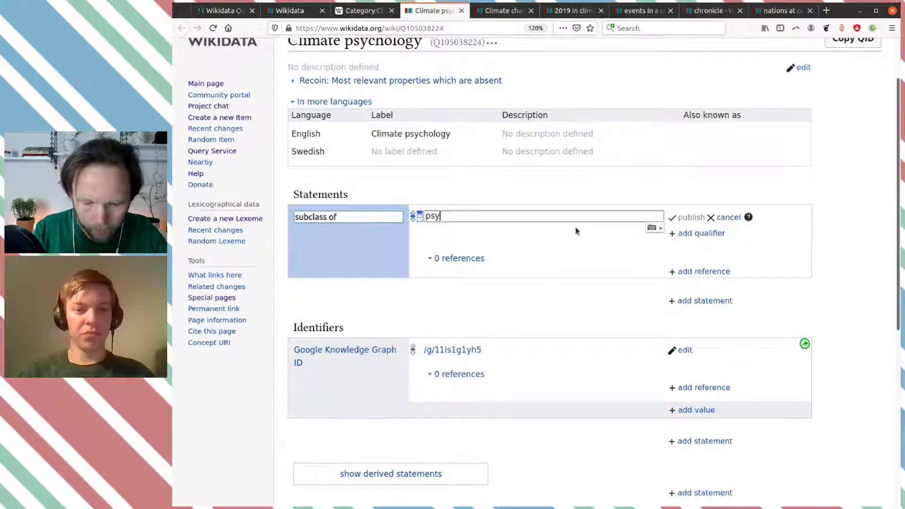
text(cholo)
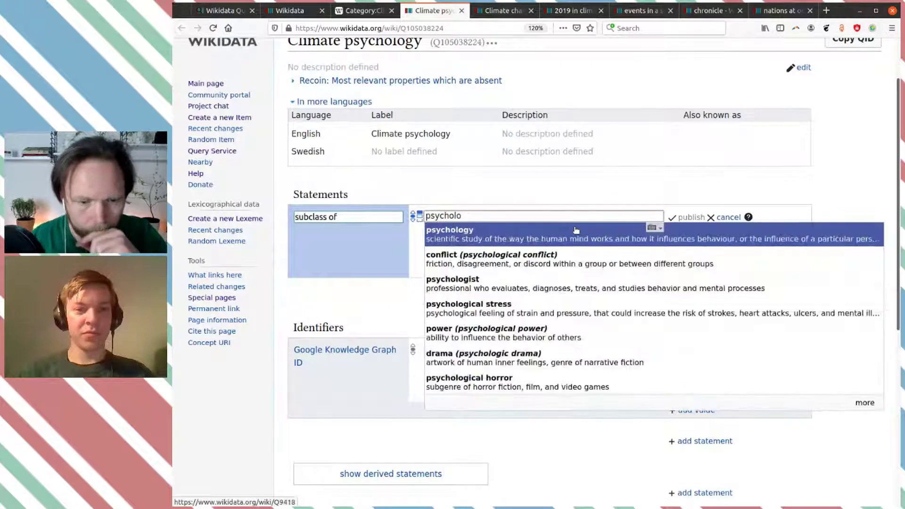
click(576, 231)
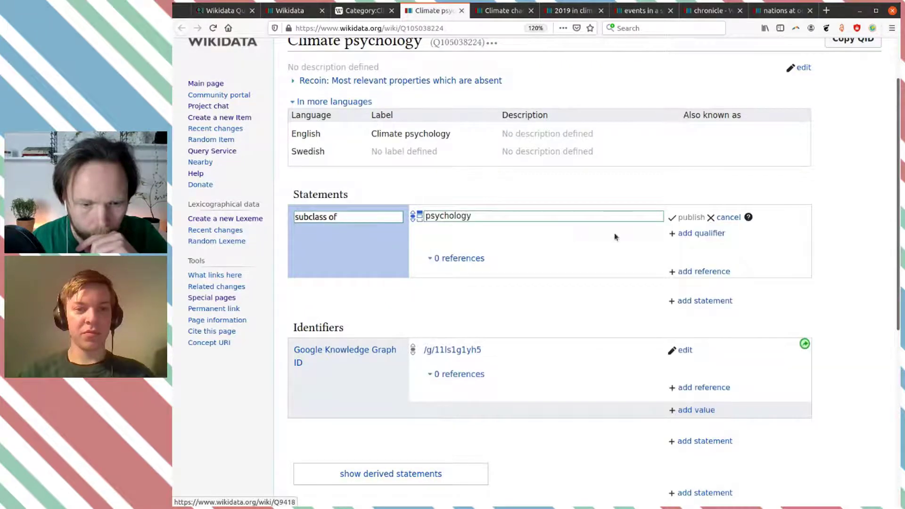
click(694, 217)
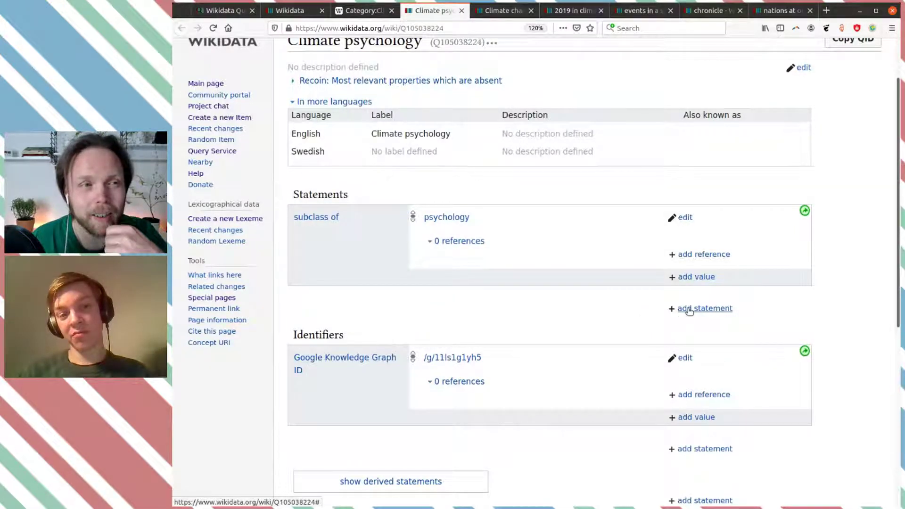
Step: Fill in a new has cause statement on the Climate psychology item with the value global warming
click(688, 309)
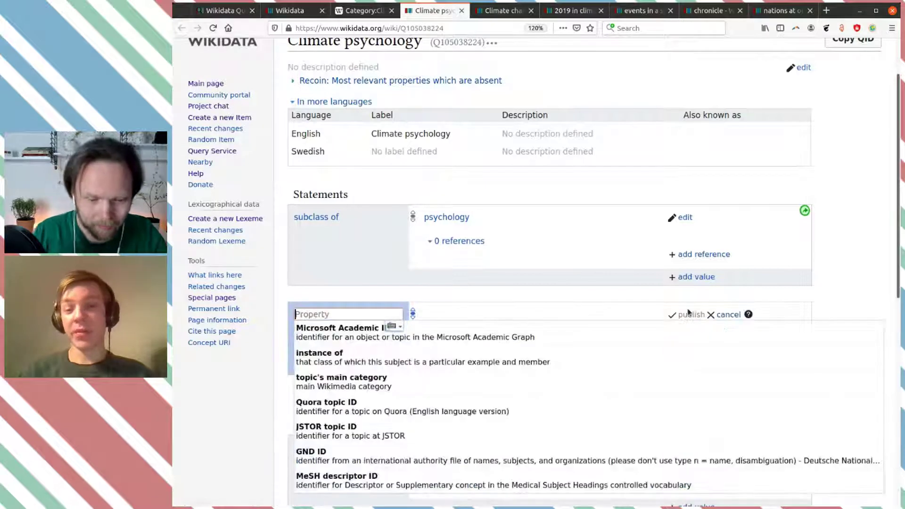
text(has caus)
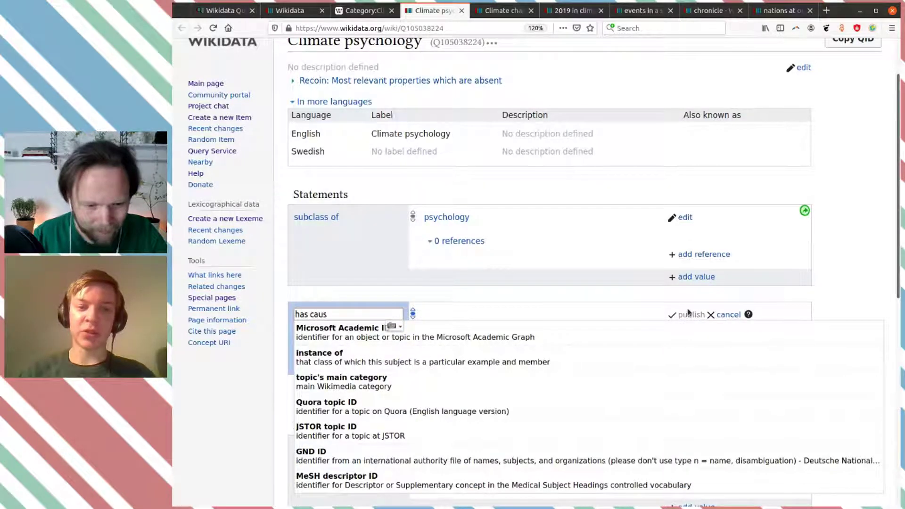
text(e)
click(514, 330)
text(cliam)
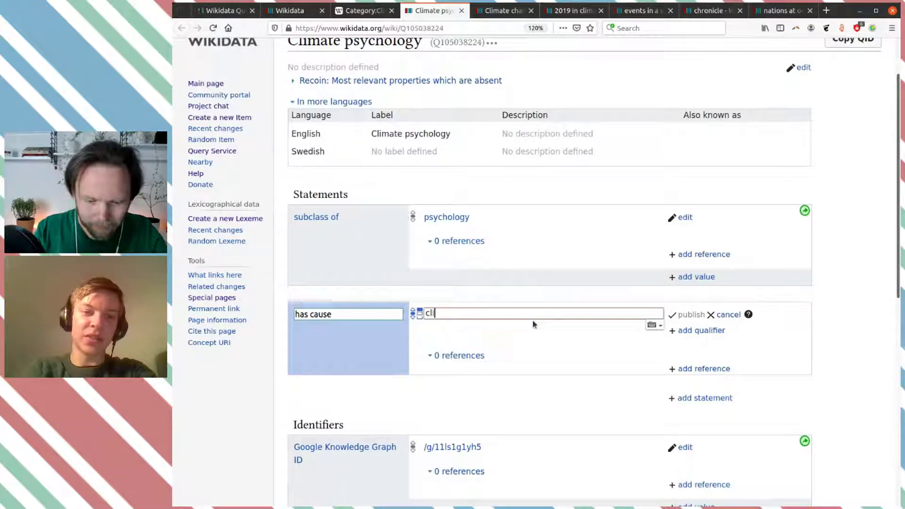
key(BackSpace)
key(BackSpace)
text(maet)
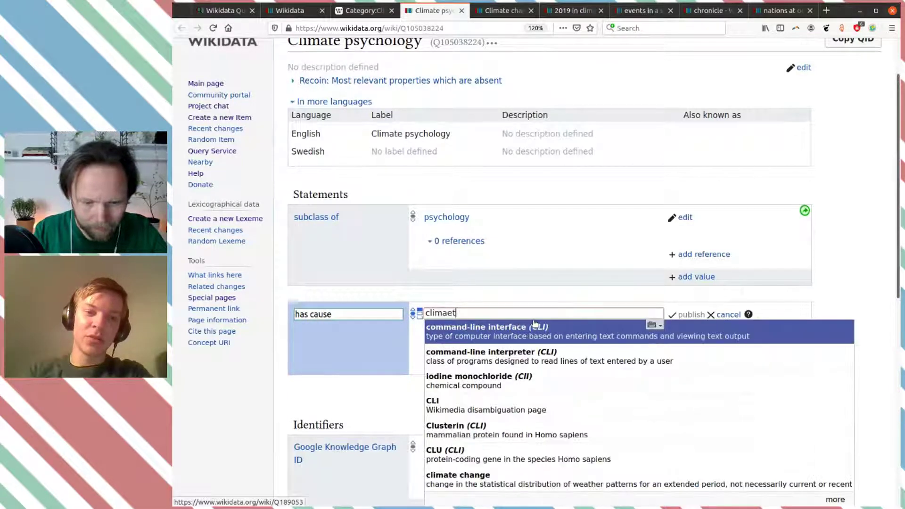
key(BackSpace)
key(BackSpace)
text(te chan)
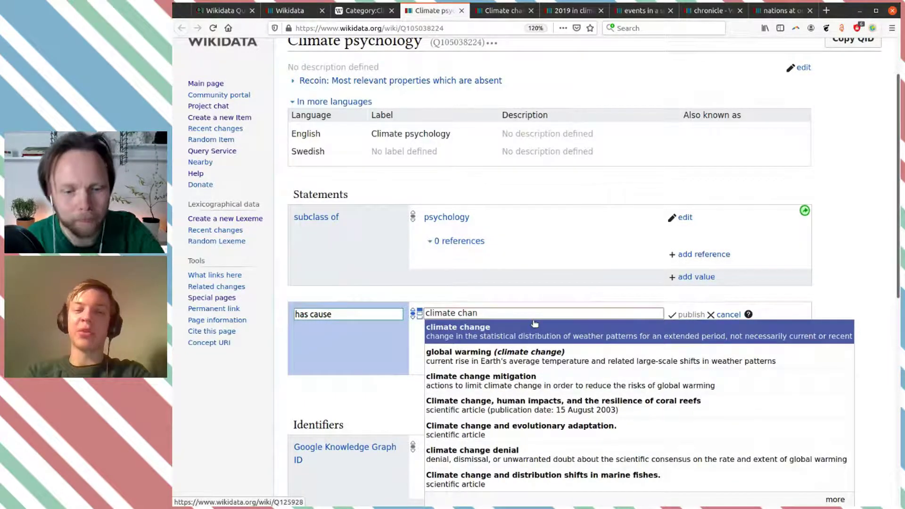
click(542, 356)
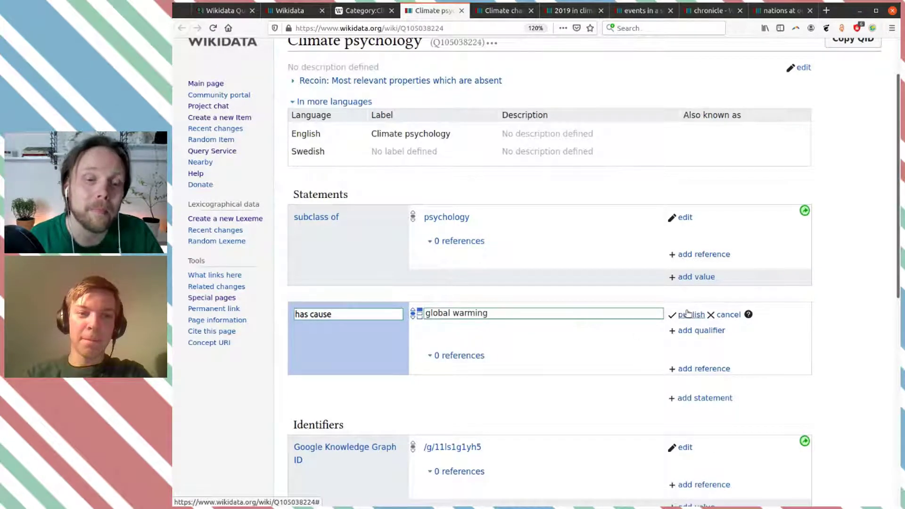
scroll(389, 376, down, 5)
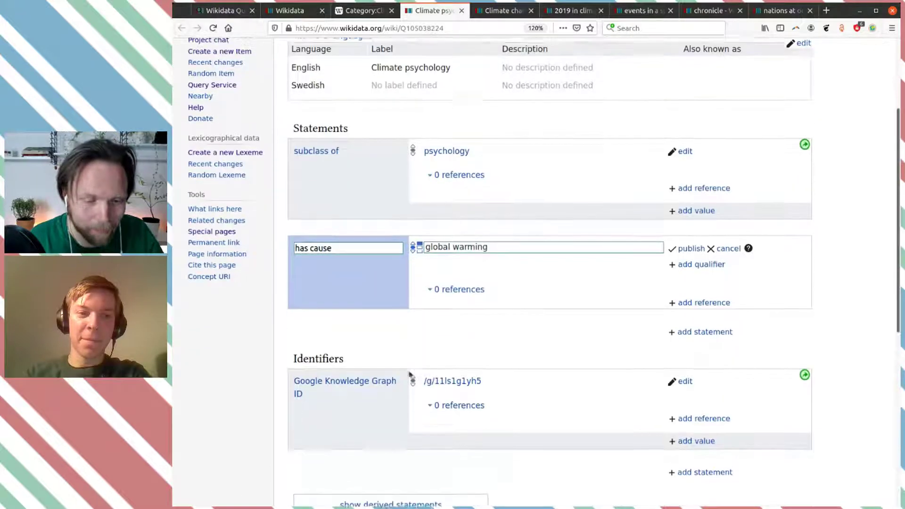
Step: Check the Climate psychology article on Wikipedia and publish the has cause statement on its Wikidata item
click(360, 471)
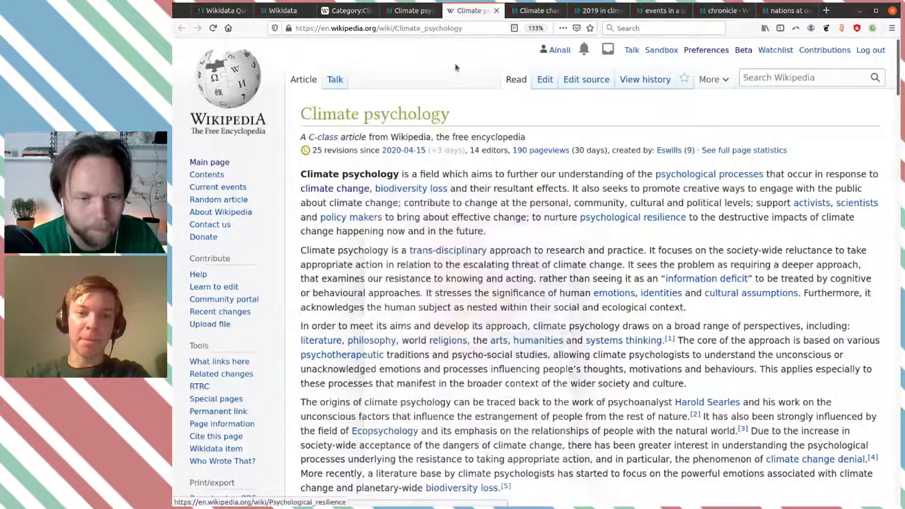
click(410, 11)
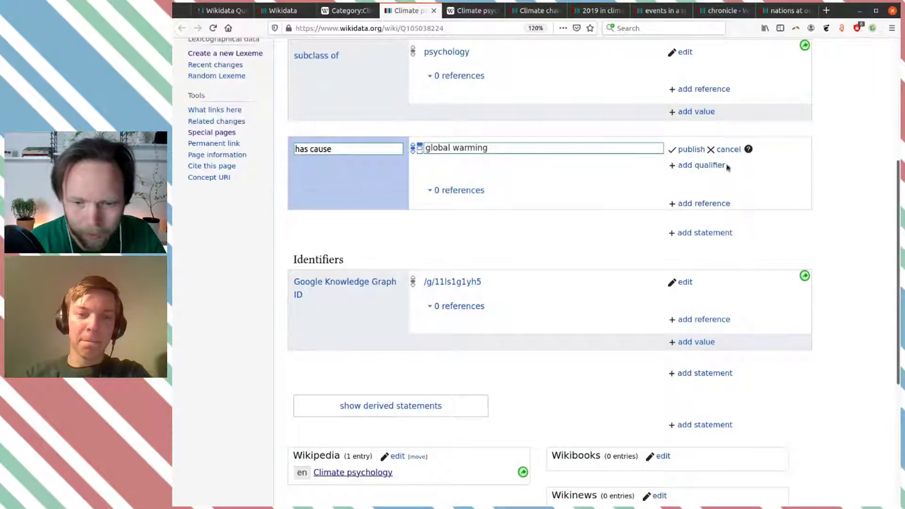
click(685, 150)
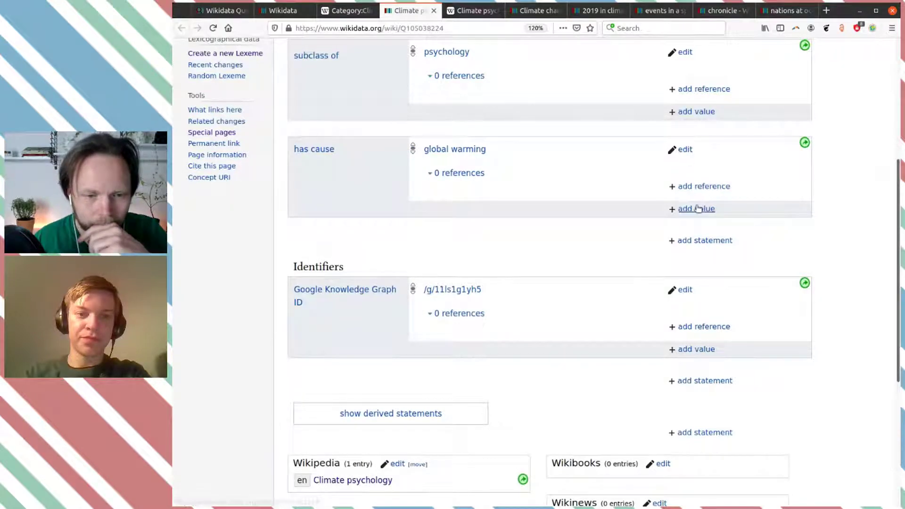
scroll(697, 208, up, 2)
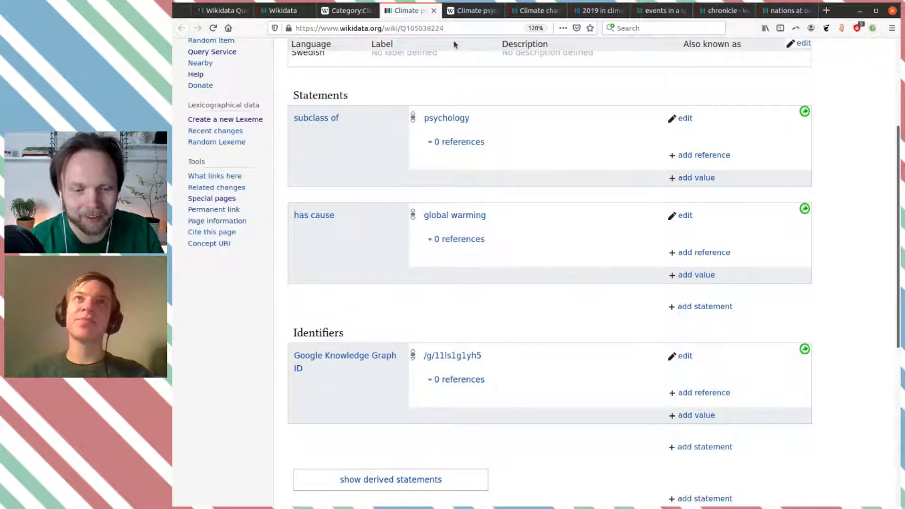
Step: Close the Climate psychology item and its article and return to the Climate change category
click(434, 11)
click(434, 11)
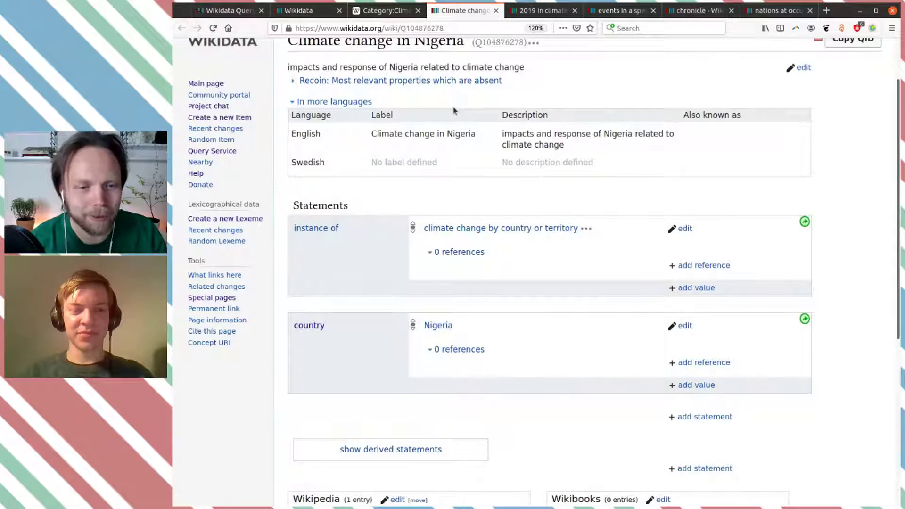
click(386, 10)
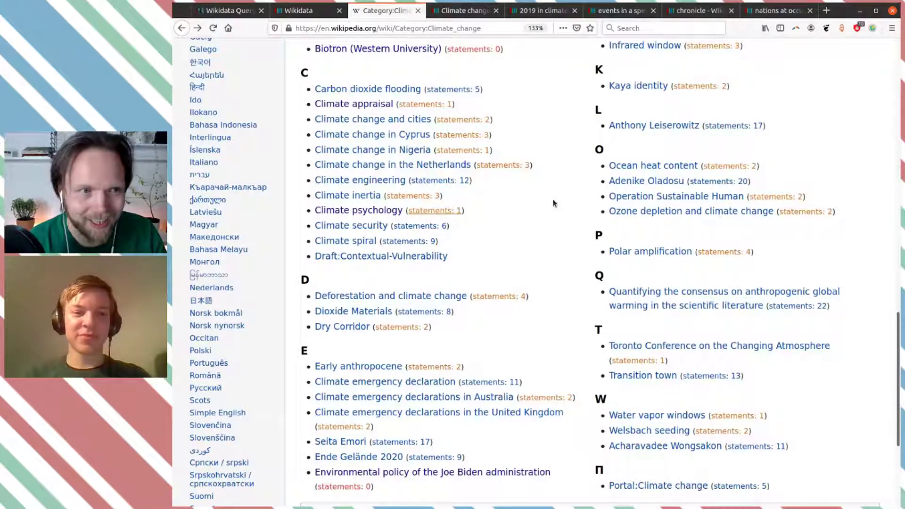
Step: Look through the category's pages and open the Wikidata item for Glacial survival hypothesis in a new tab
scroll(554, 203, down, 2)
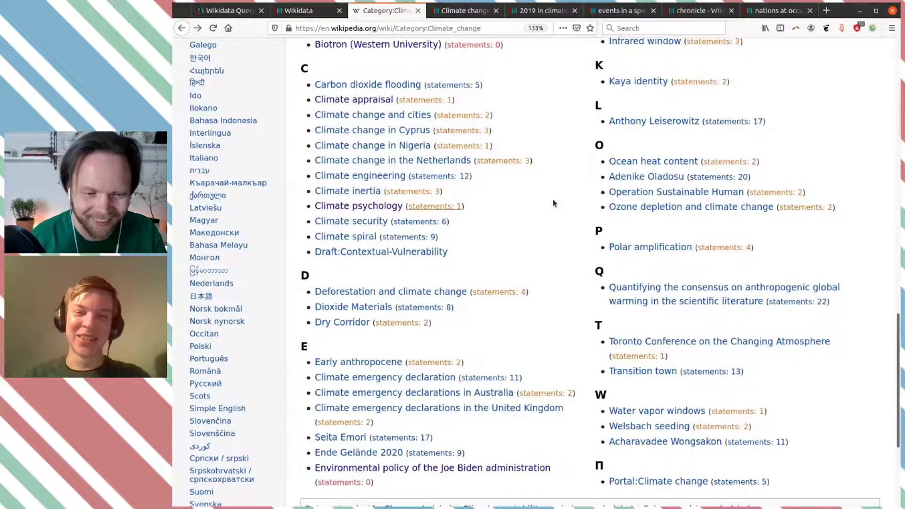
scroll(554, 204, down, 3)
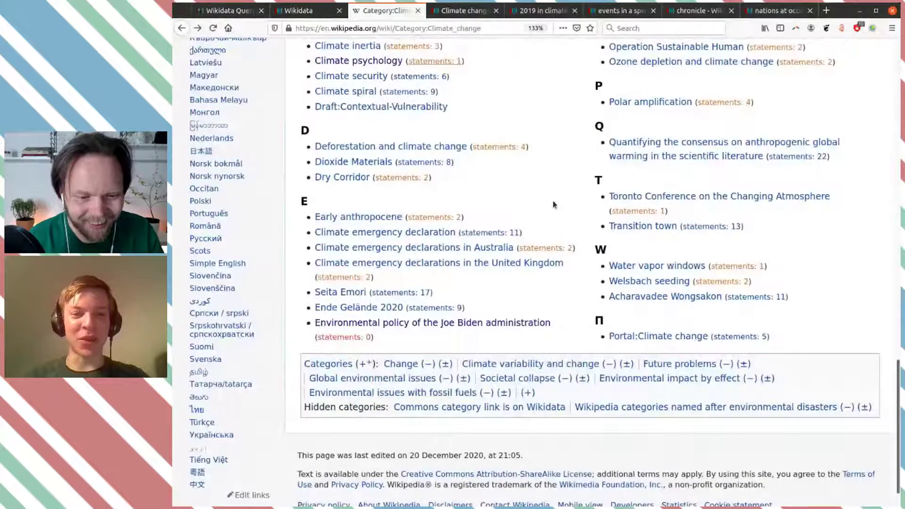
scroll(557, 206, up, 15)
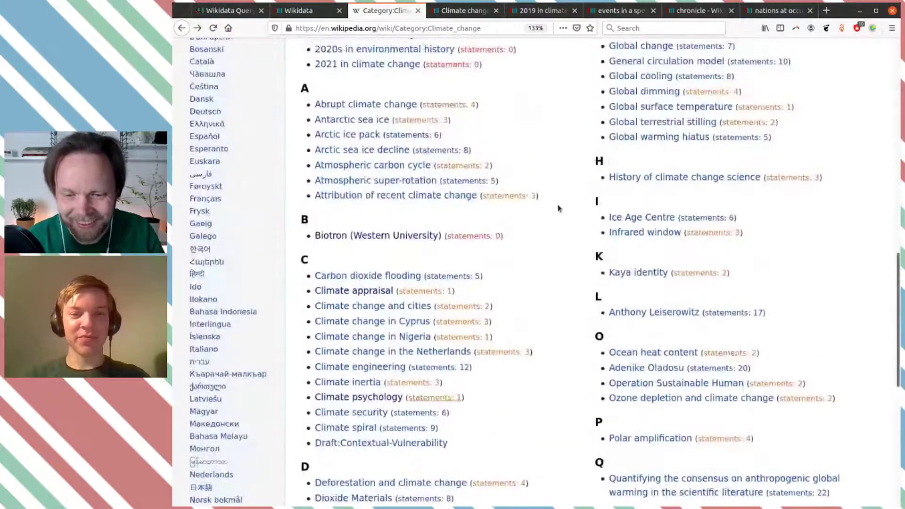
scroll(558, 205, up, 1)
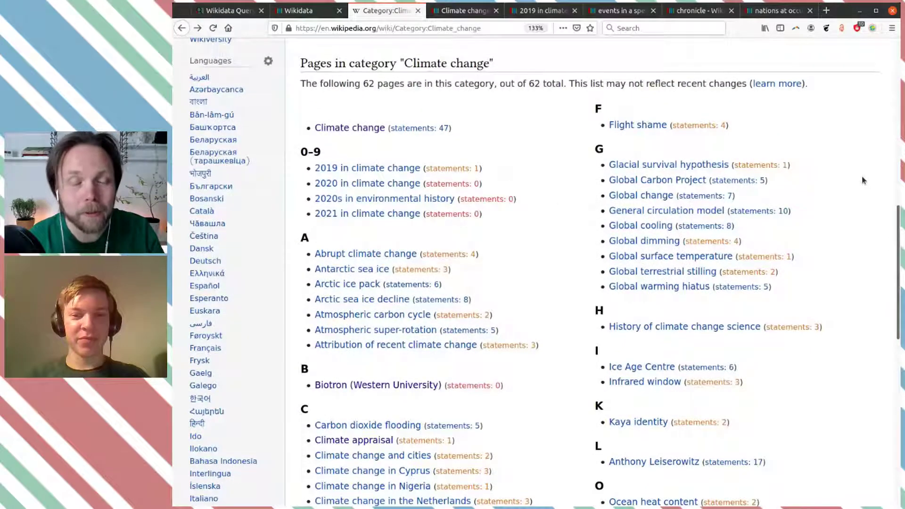
middle_click(782, 168)
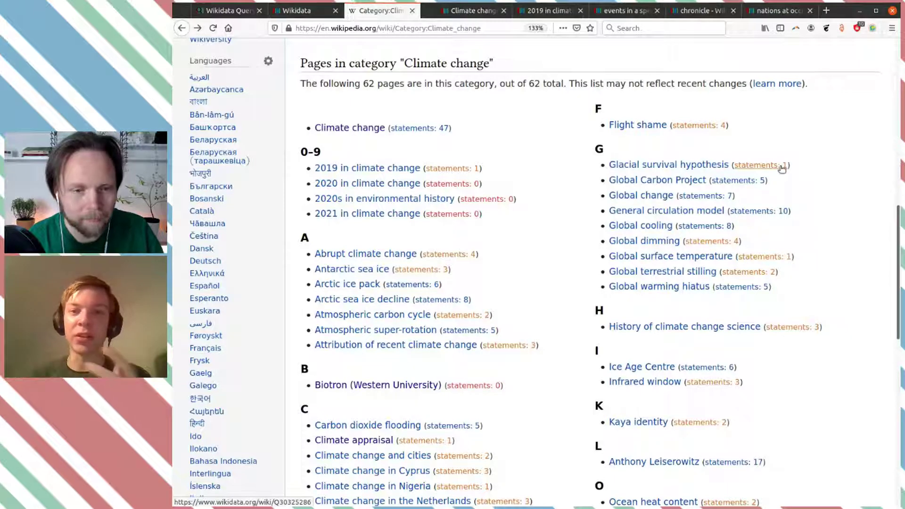
key(ctrl+Tab)
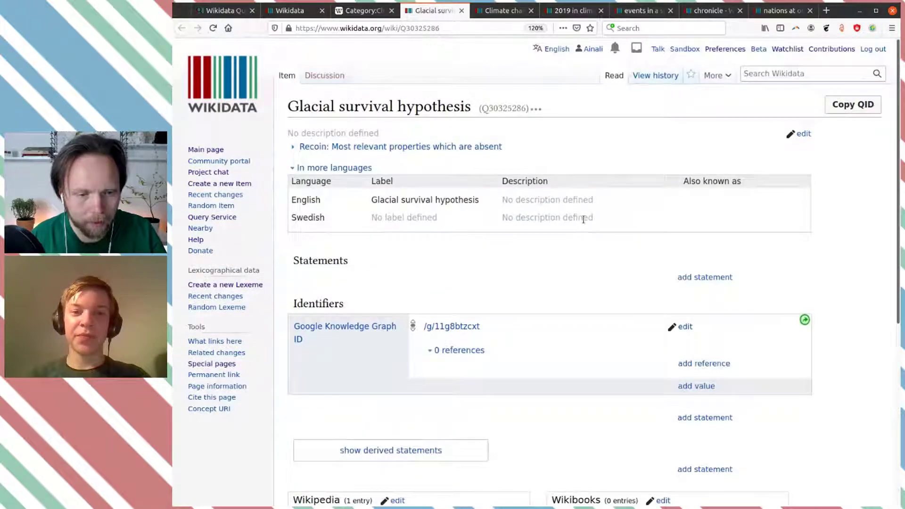
Step: Open the Wikipedia article linked from the Glacial survival hypothesis item and read how it describes the topic
scroll(584, 220, down, 2)
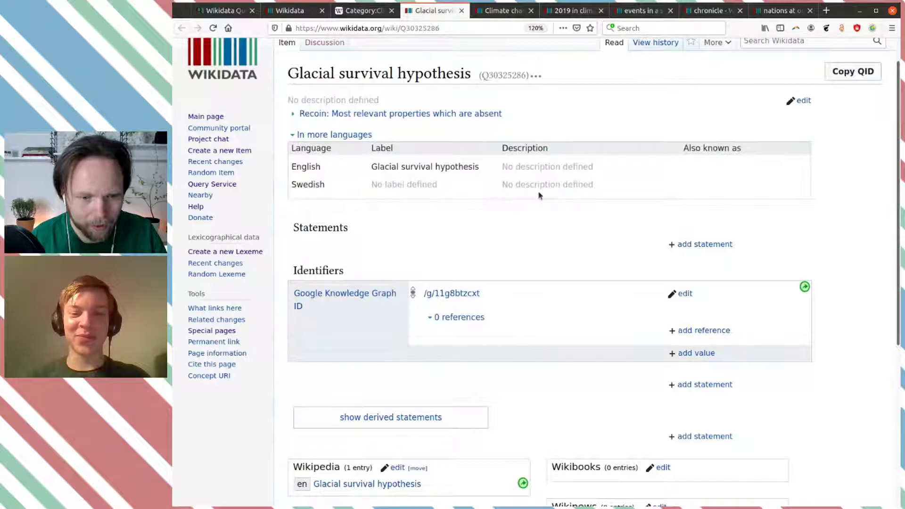
scroll(540, 244, down, 1)
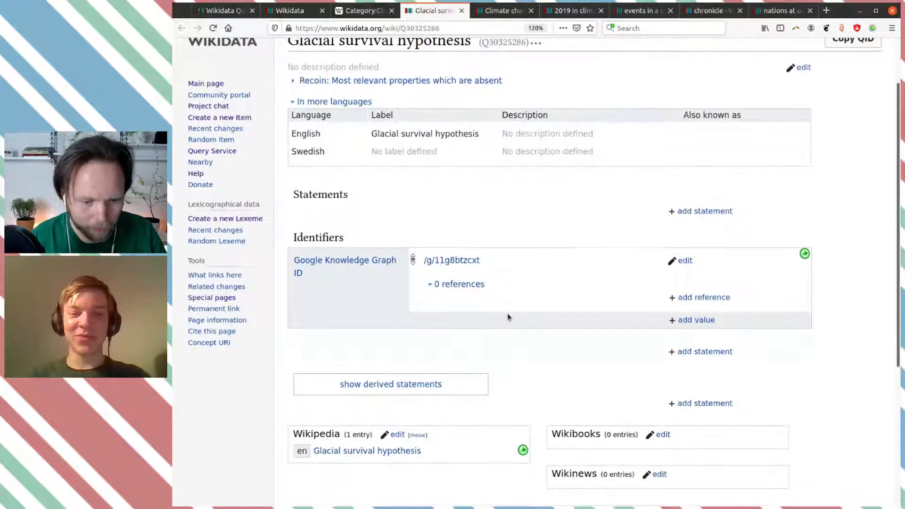
middle_click(409, 452)
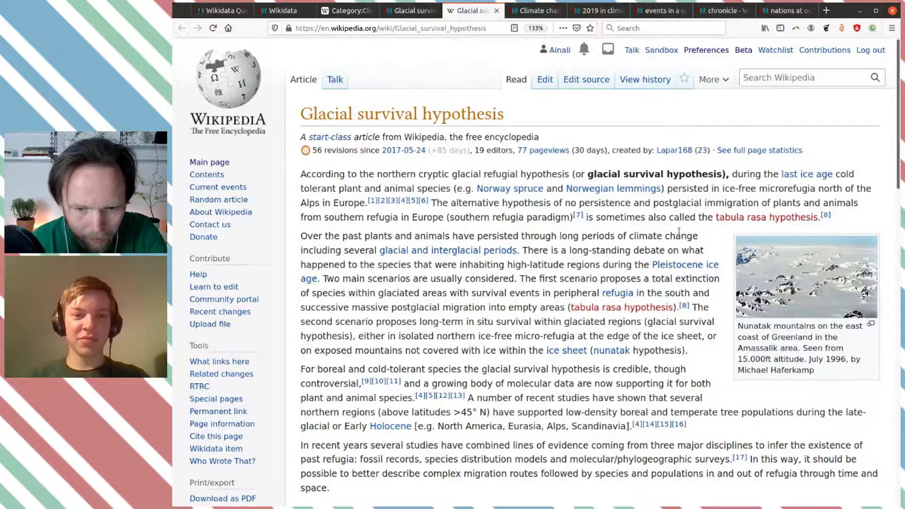
scroll(679, 231, down, 3)
mouse_move(681, 234)
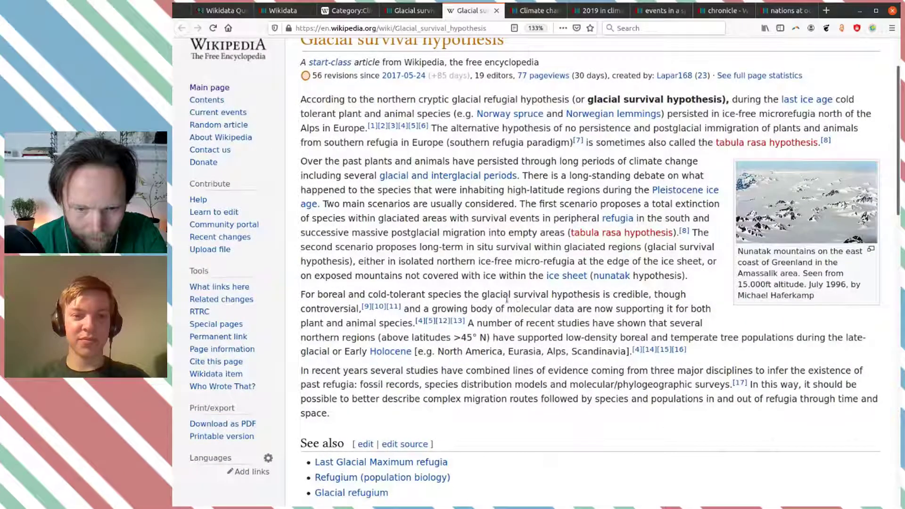
scroll(507, 298, up, 1)
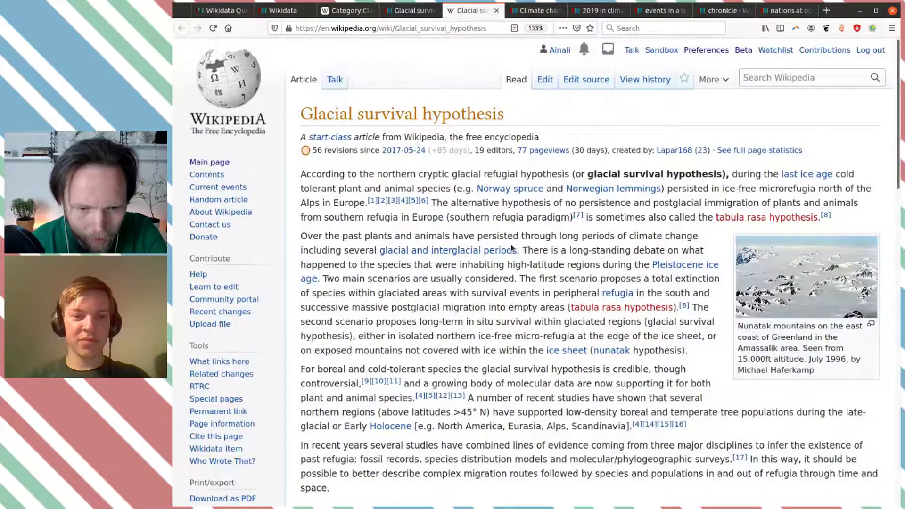
scroll(512, 249, down, 1)
scroll(512, 245, down, 1)
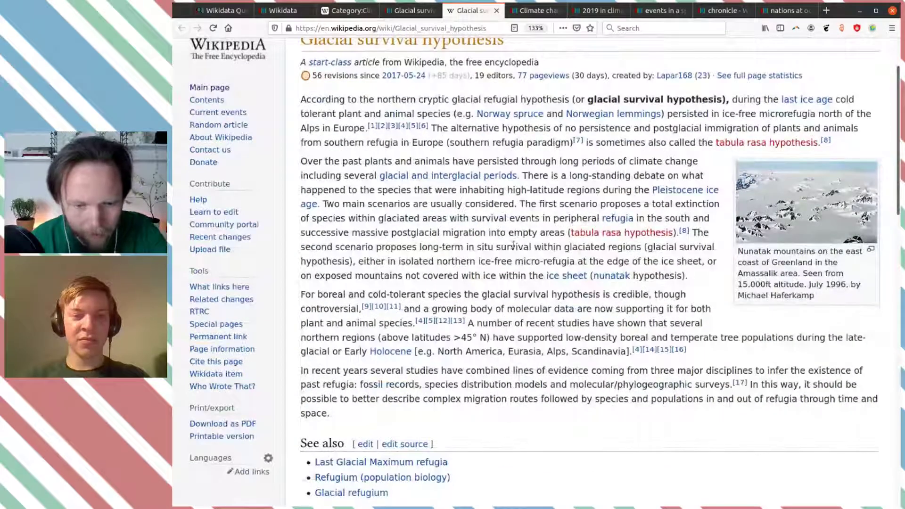
scroll(513, 245, down, 5)
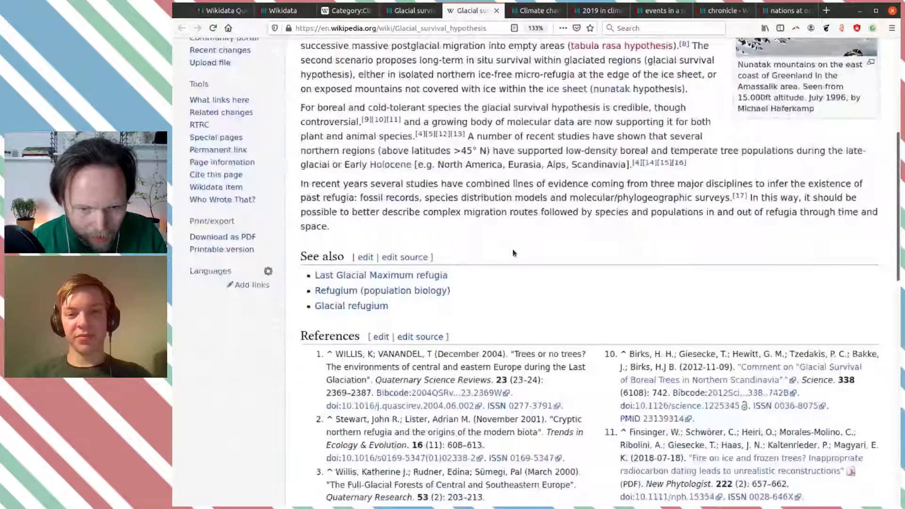
scroll(450, 58, up, 4)
Step: Add an instance of statement with the value scientific hypothesis to the Glacial survival hypothesis item and publish it
click(410, 11)
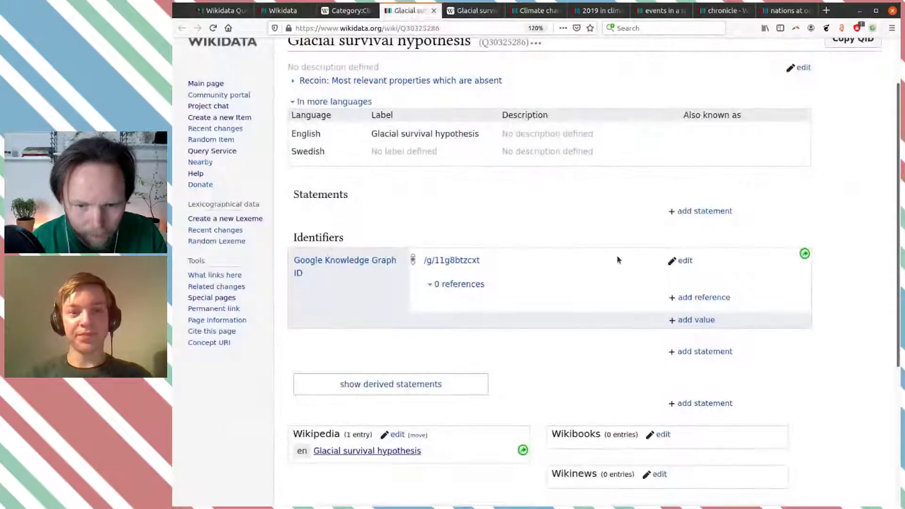
click(703, 211)
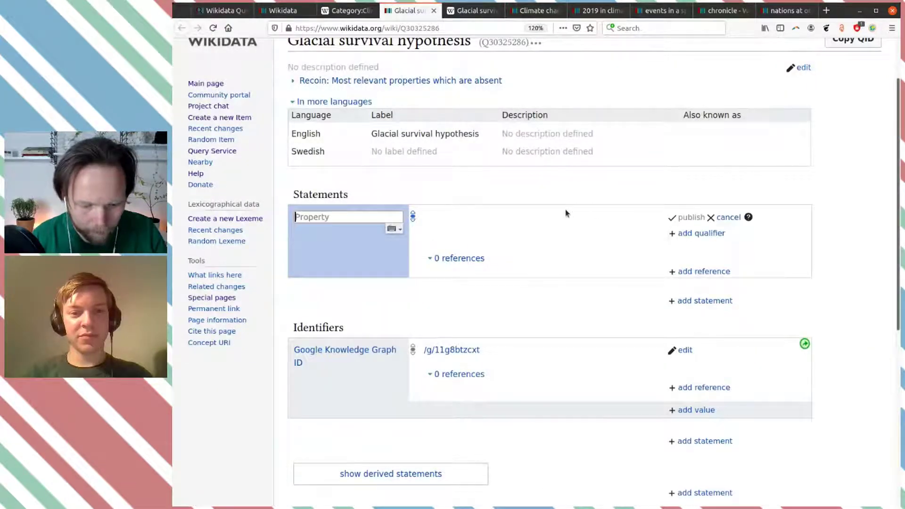
text(sub)
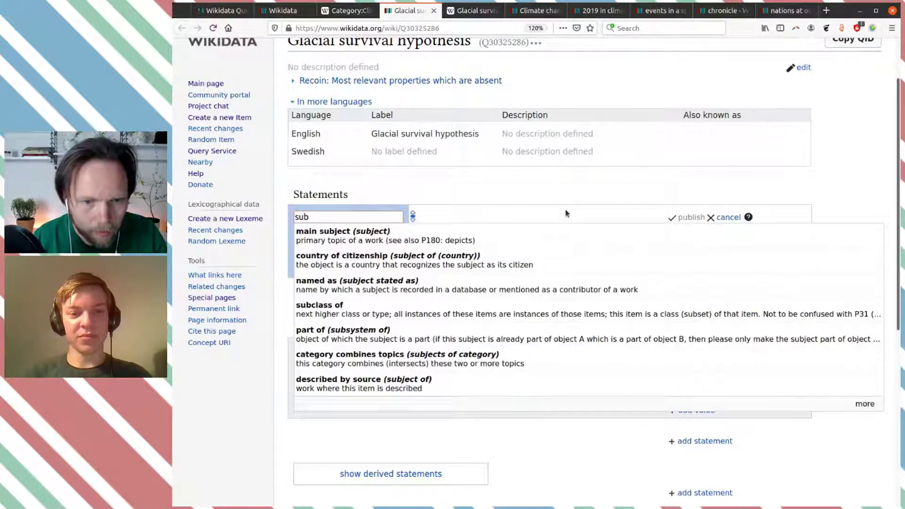
key(ctrl+Tab)
key(ctrl+shift+Tab)
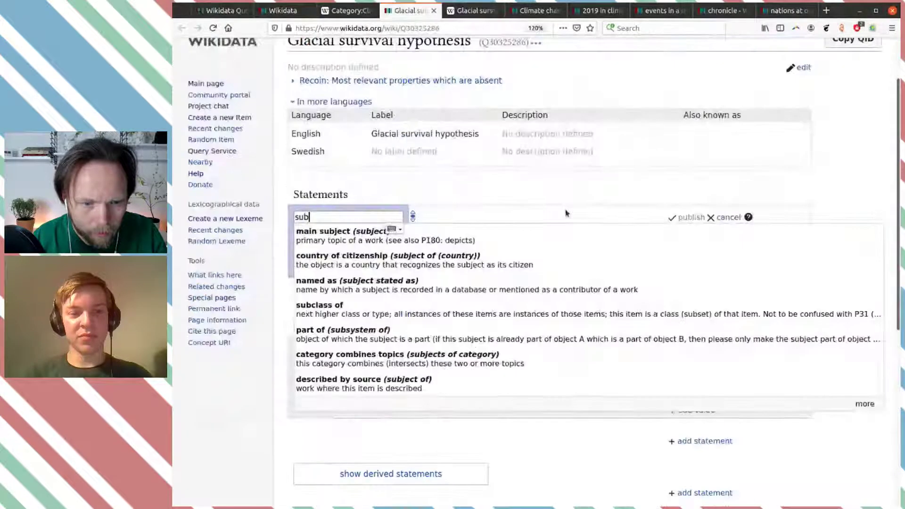
text(inst)
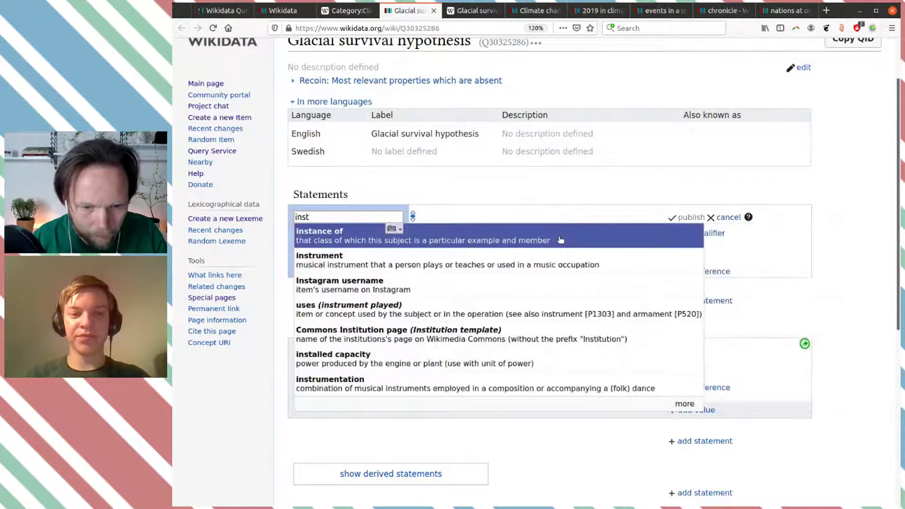
click(561, 240)
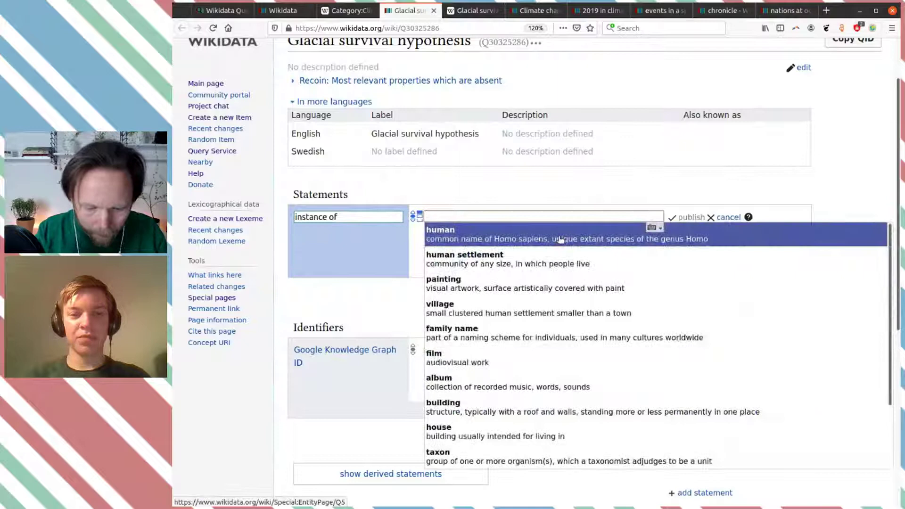
text(scientific )
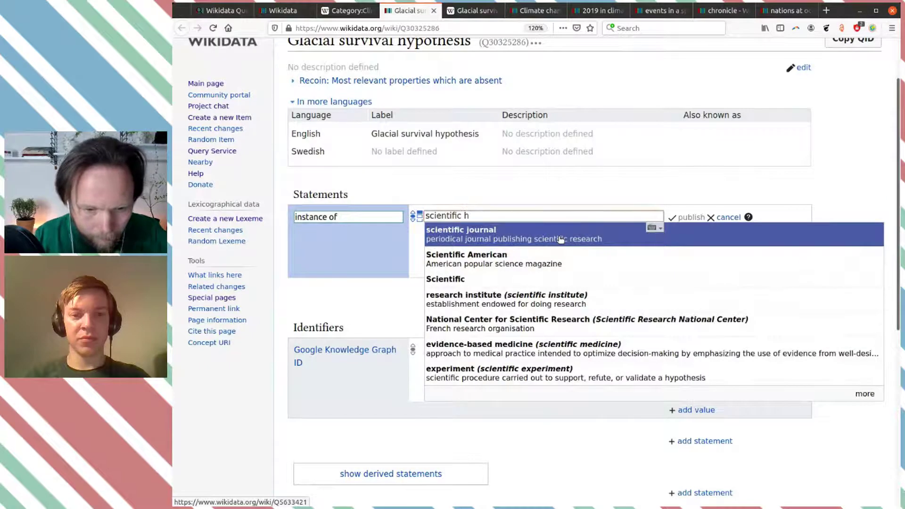
text(h)
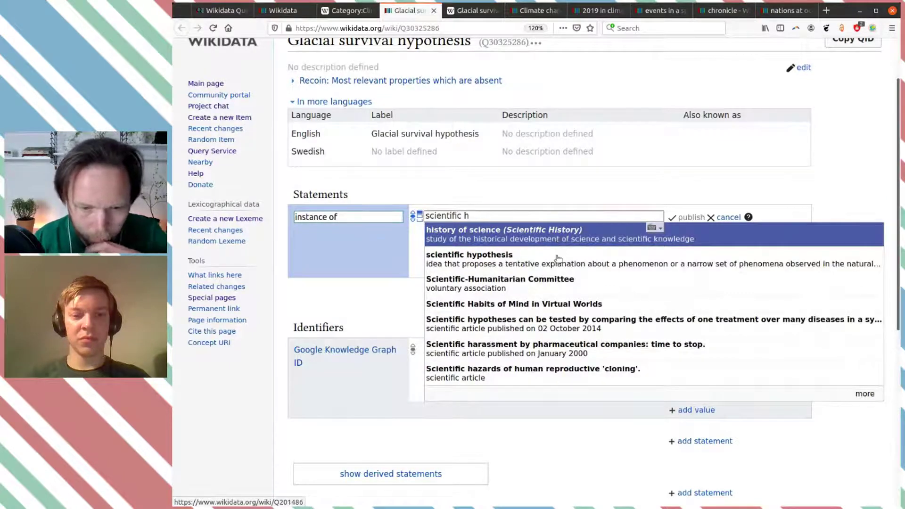
click(550, 261)
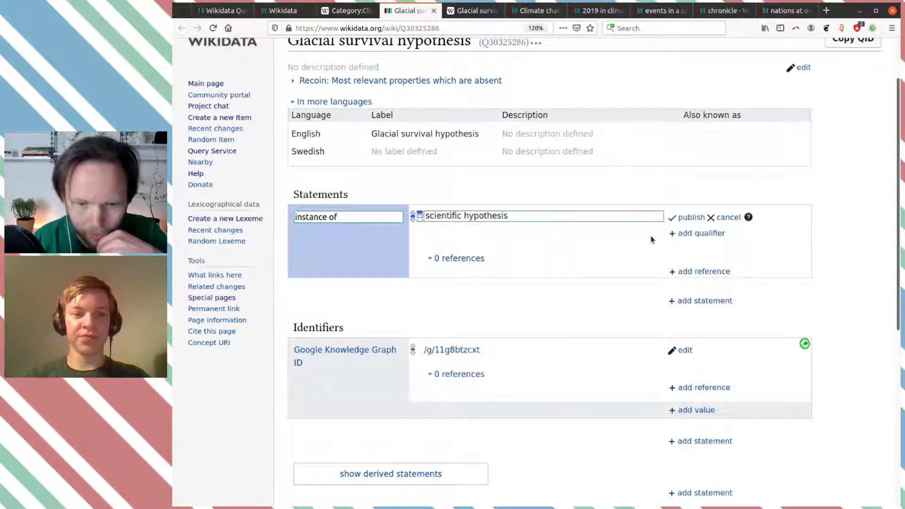
click(690, 217)
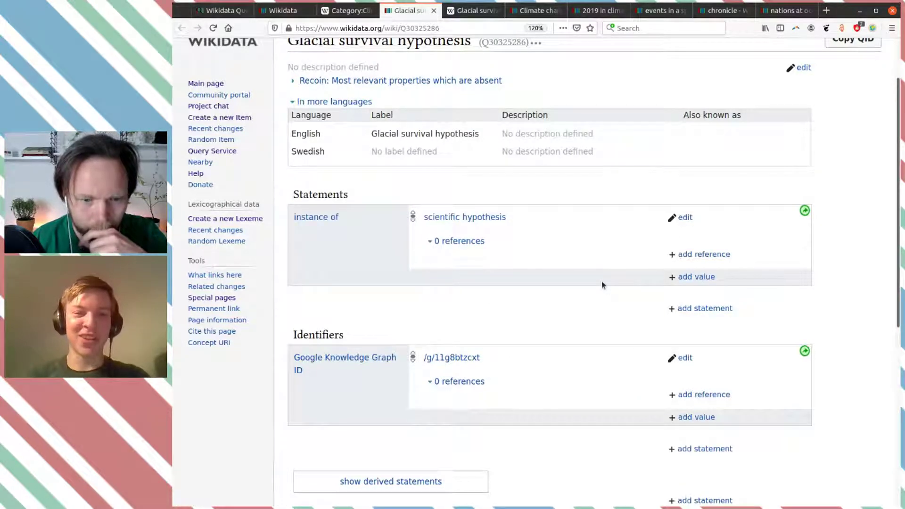
Step: Start another statement on the Glacial survival hypothesis item and look up era as a possible property
scroll(601, 279, up, 3)
scroll(599, 281, down, 1)
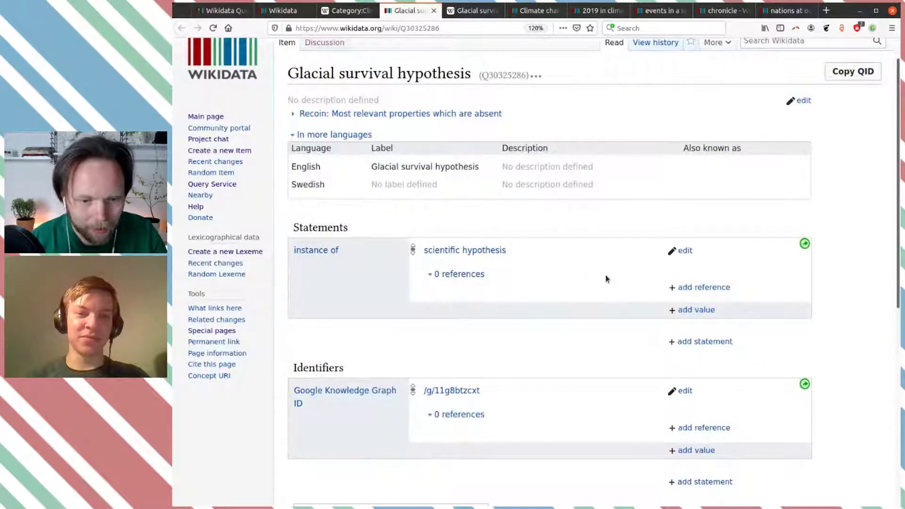
scroll(606, 279, down, 1)
scroll(607, 279, up, 1)
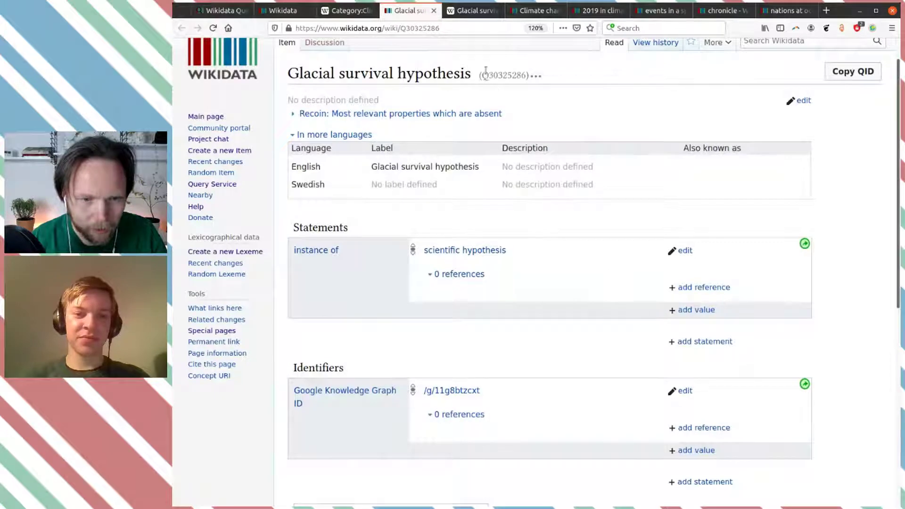
click(685, 343)
text(era)
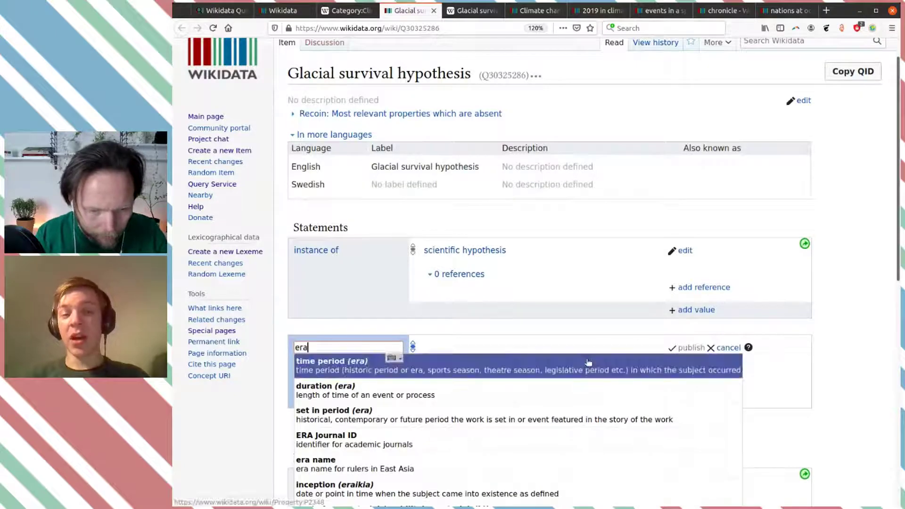
scroll(586, 360, down, 2)
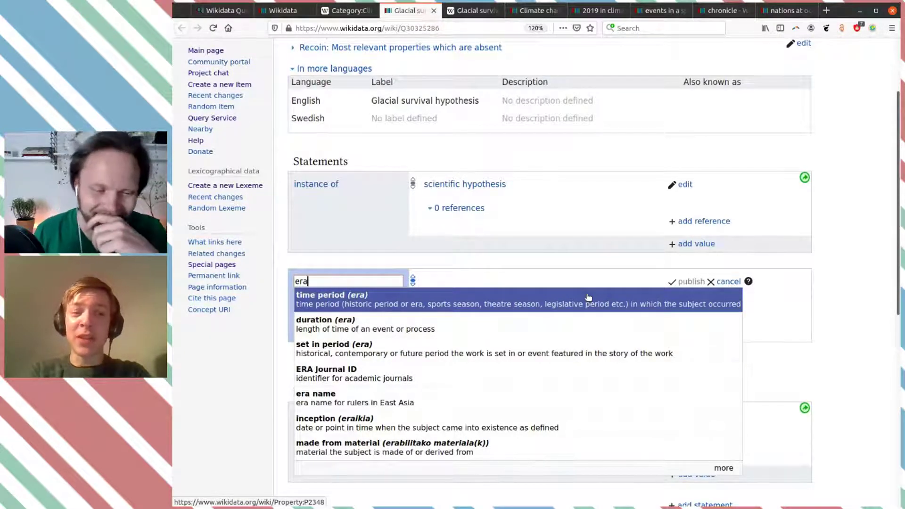
Step: Set the new statement's property to main subject and search for ice age as its value
double_click(330, 281)
text(main sub)
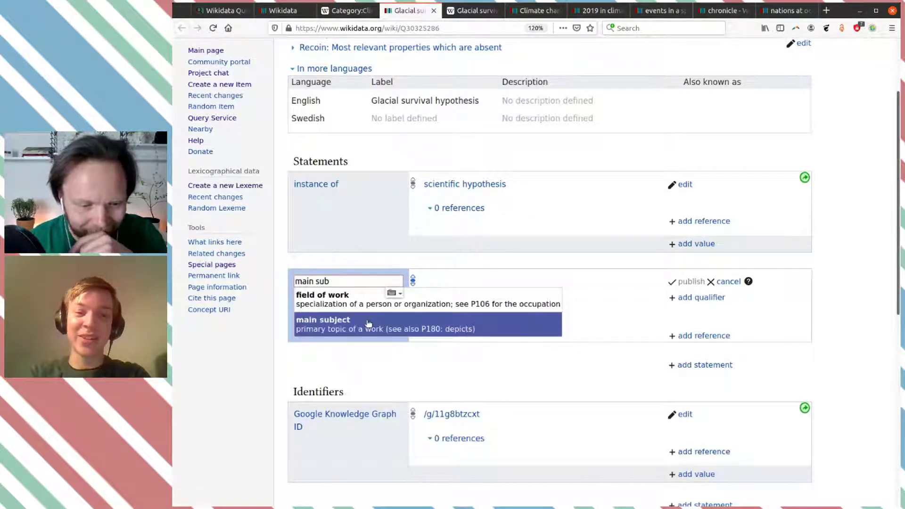
click(442, 323)
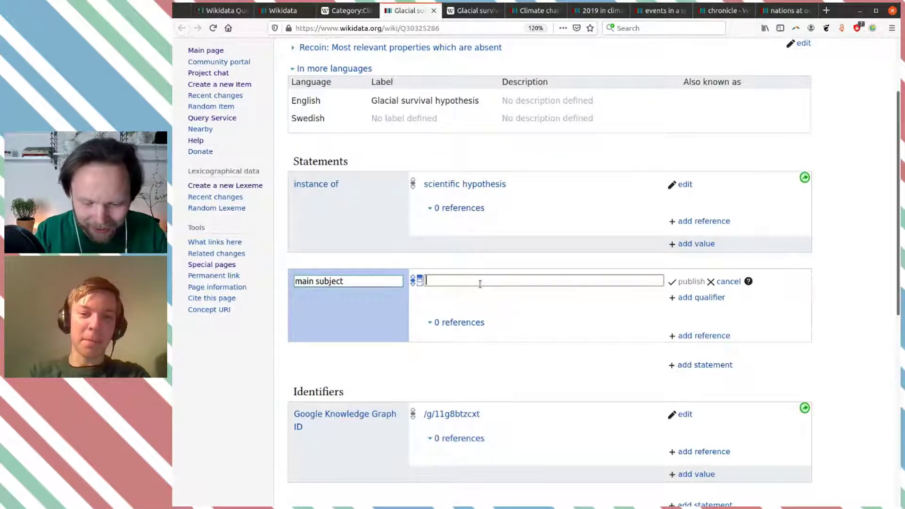
text(ice a)
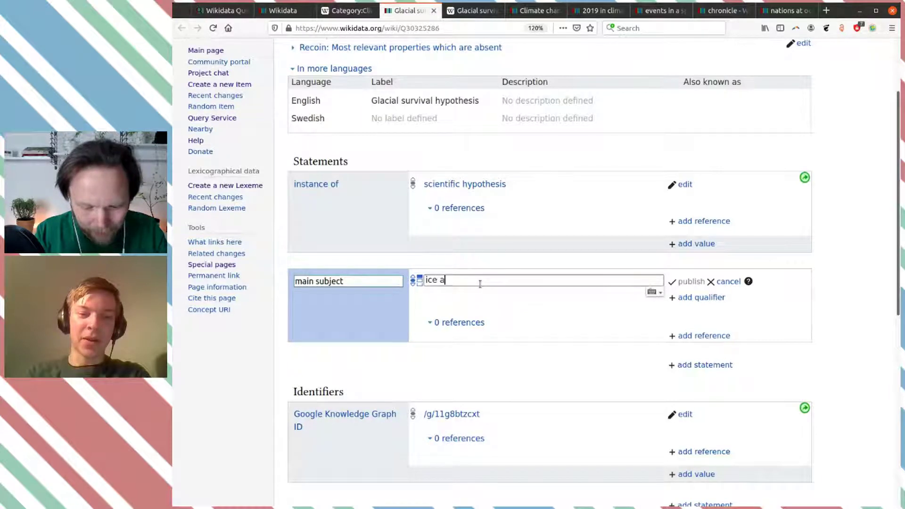
text(ge)
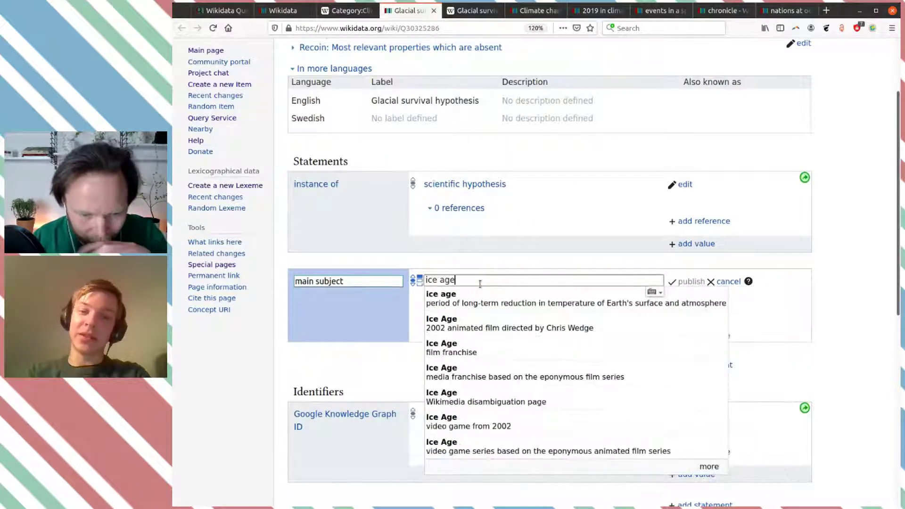
Step: Open the suggested ice age item in a new tab and examine which pages link to it
middle_click(556, 304)
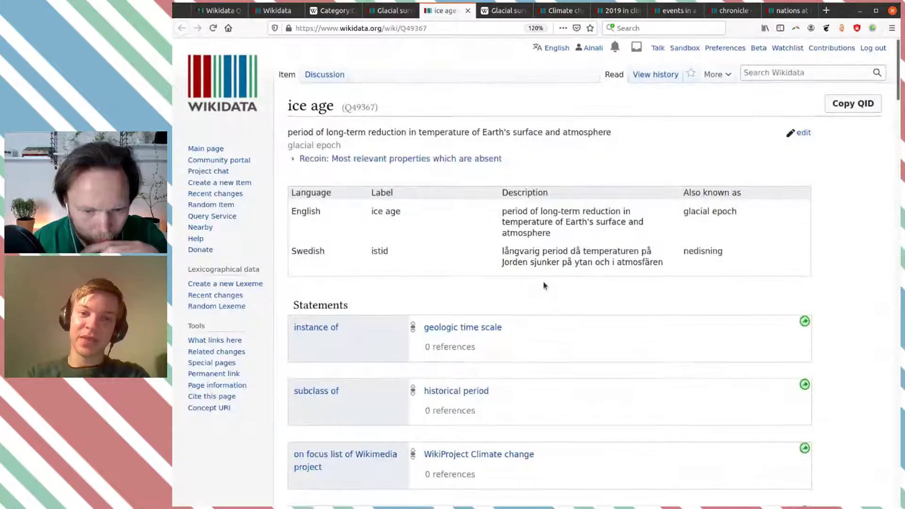
scroll(543, 281, down, 3)
scroll(543, 281, down, 1)
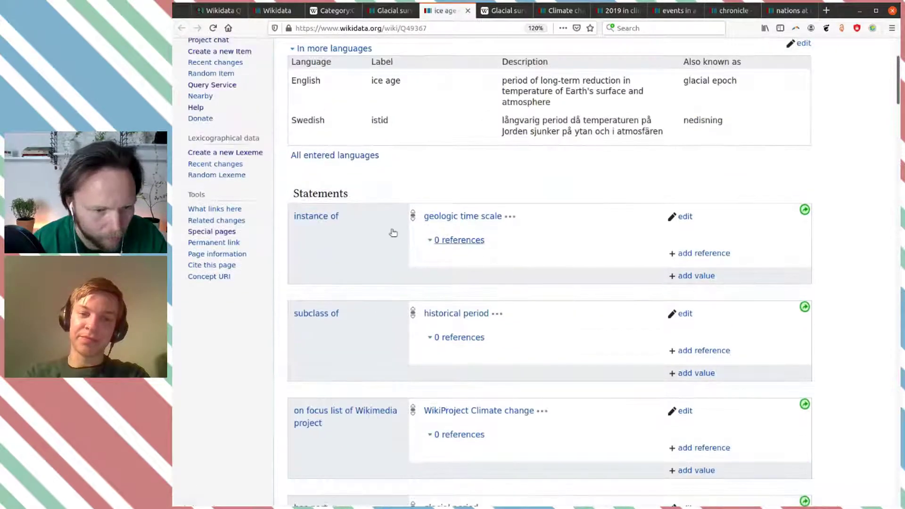
click(226, 209)
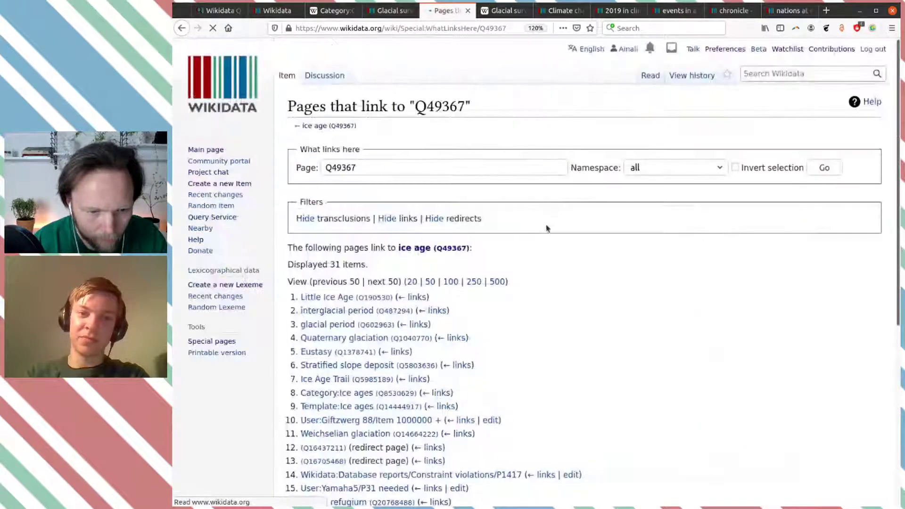
scroll(545, 227, down, 4)
scroll(555, 233, down, 2)
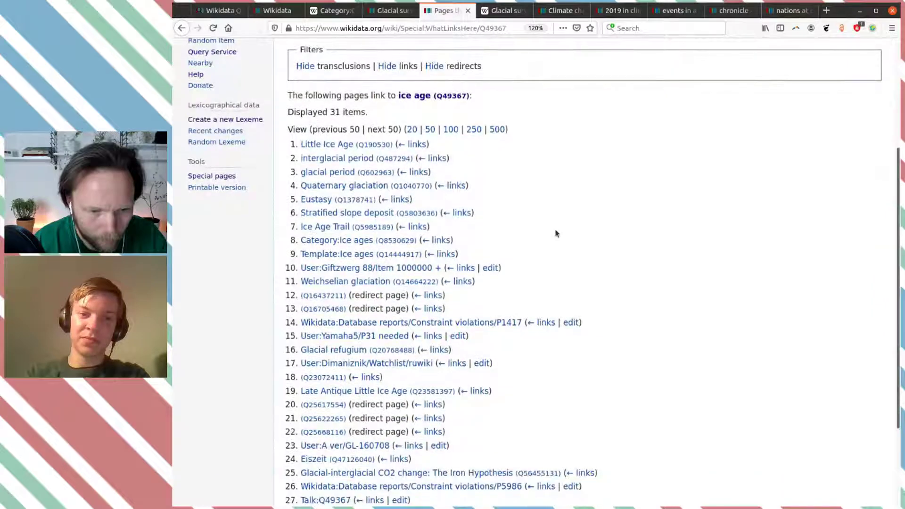
scroll(557, 233, down, 2)
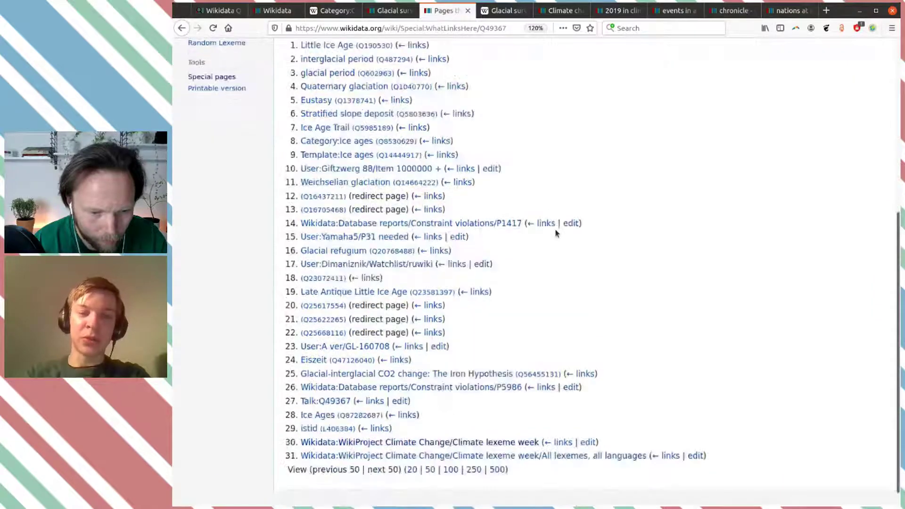
scroll(558, 229, up, 3)
Step: Follow the last ice age link in the Glacial survival hypothesis article and open the Wikidata item of the linked article
click(498, 11)
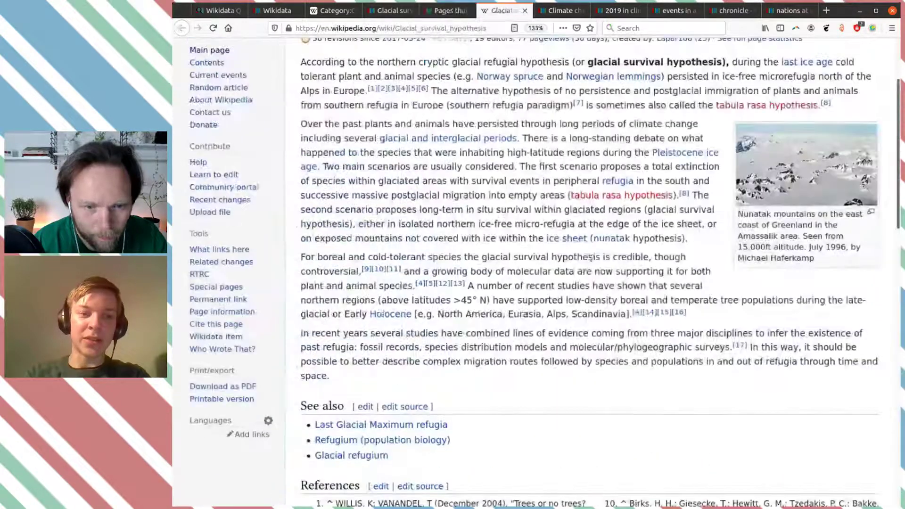
scroll(573, 229, up, 1)
scroll(574, 229, down, 3)
scroll(574, 229, up, 5)
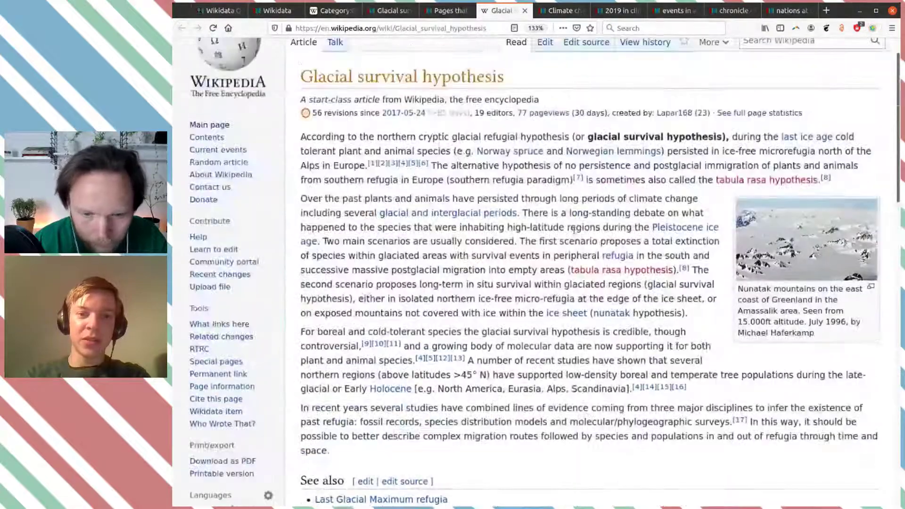
mouse_move(813, 146)
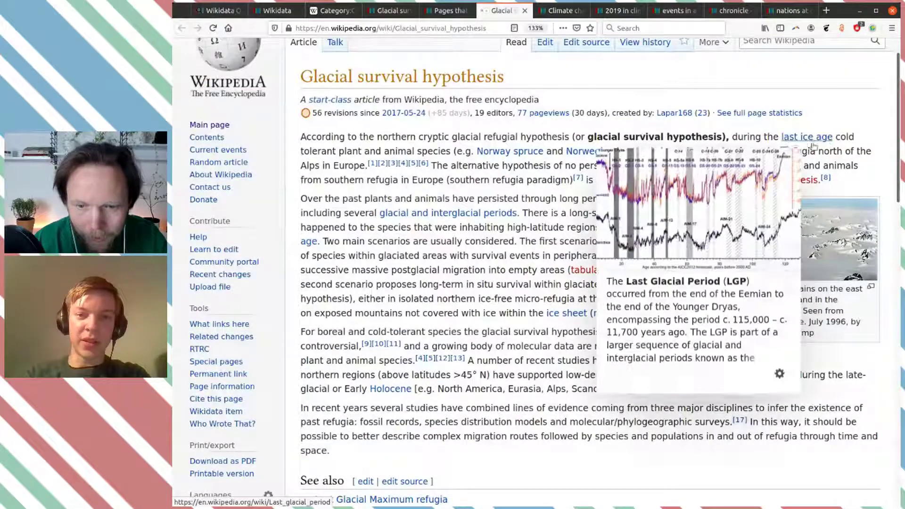
click(731, 157)
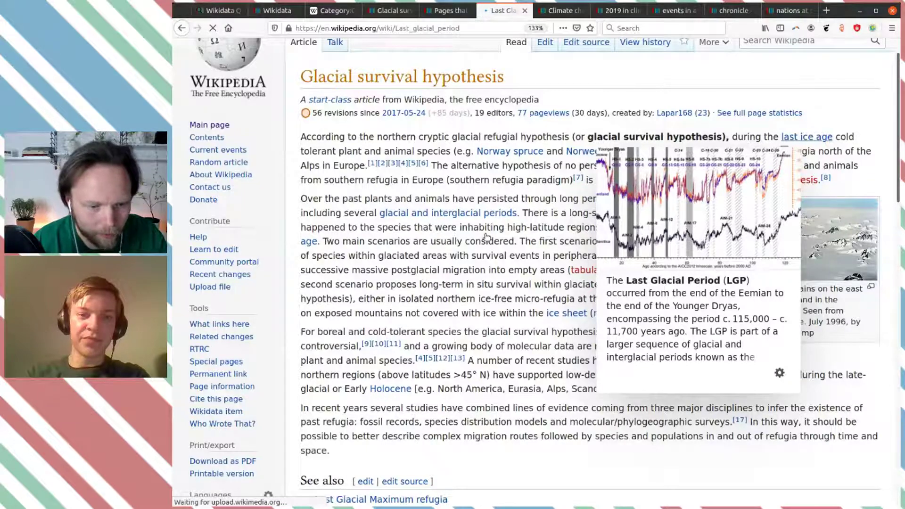
scroll(227, 427, down, 3)
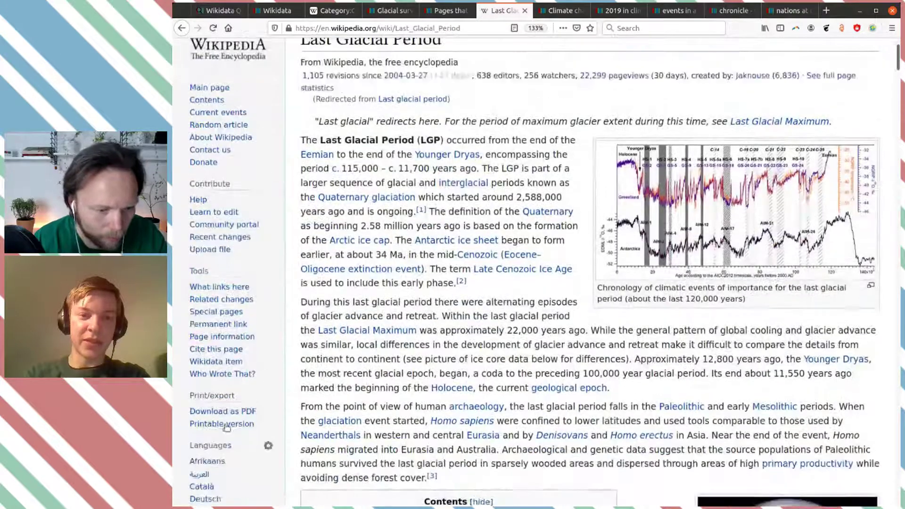
click(223, 375)
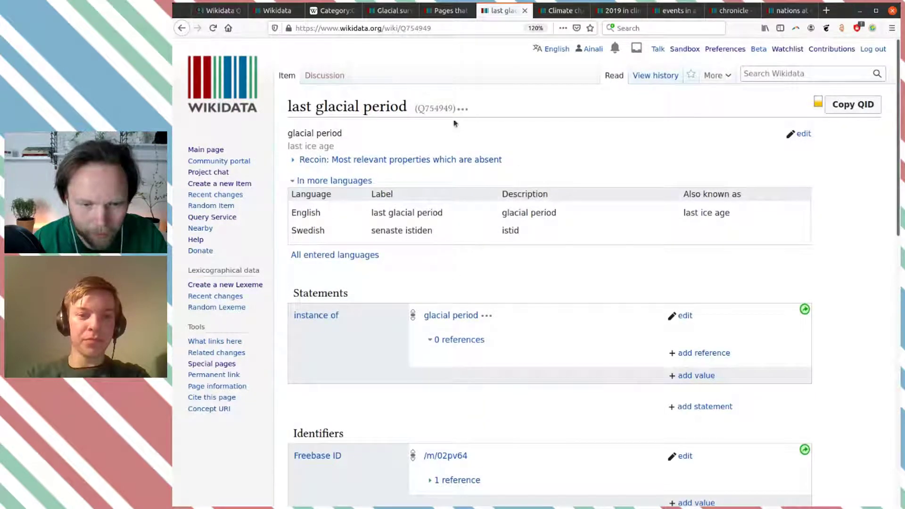
Step: Copy the last glacial period item's ID, Q754949, enter it as the main subject of Glacial survival hypothesis, and publish the statement
double_click(436, 108)
key(ctrl+c)
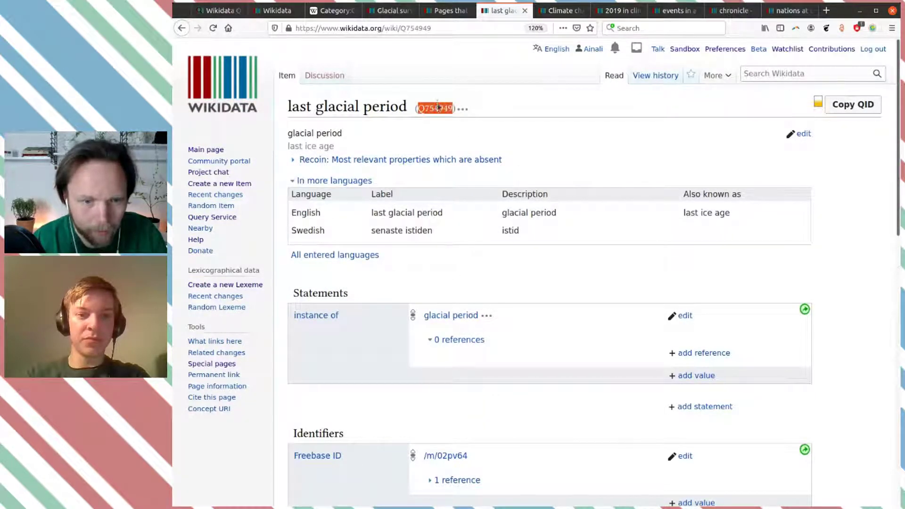
key(ctrl+Page_Up)
key(ctrl+Page_Up)
click(494, 279)
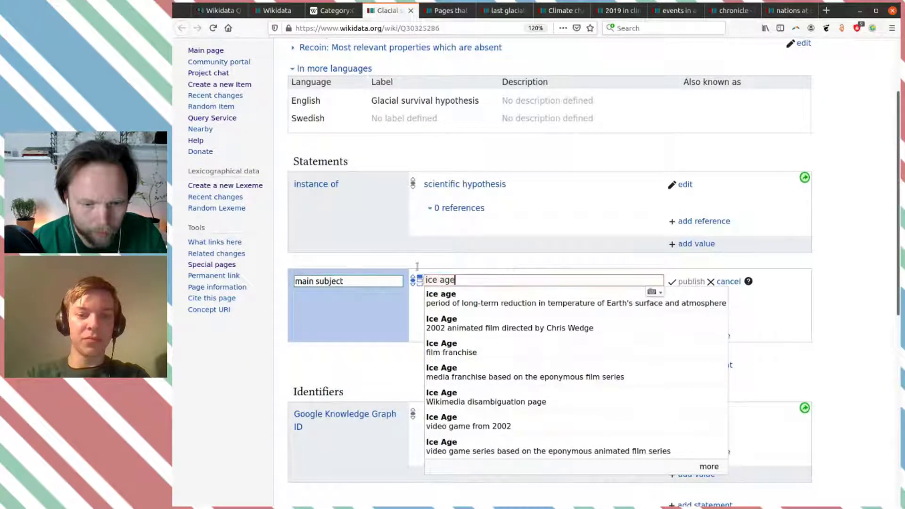
key(ctrl+a)
key(ctrl+v)
click(505, 296)
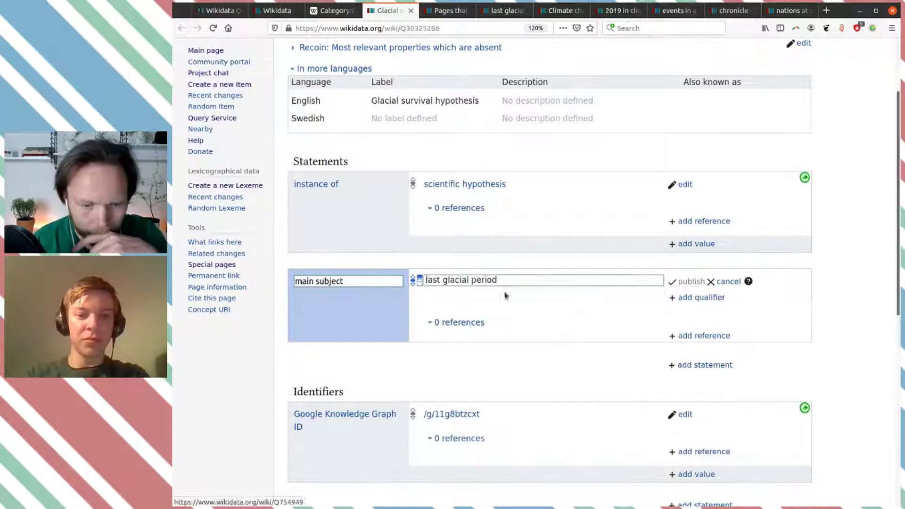
click(689, 281)
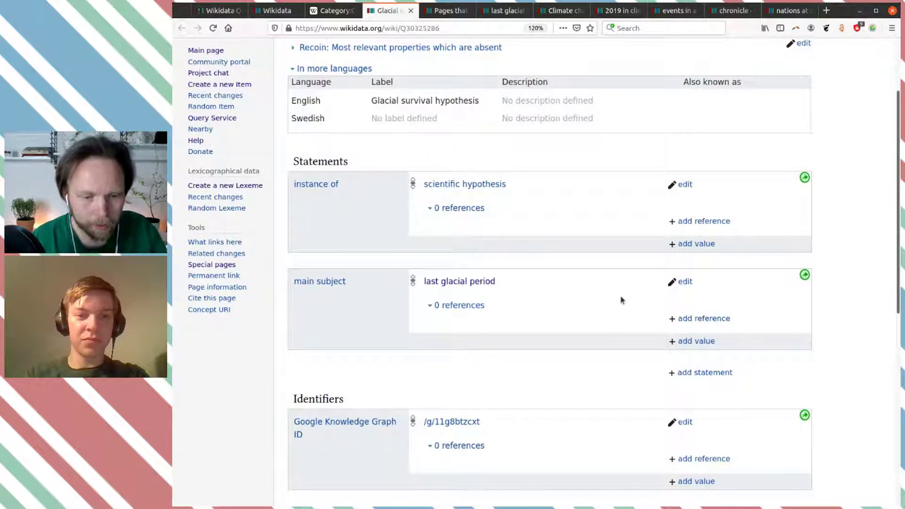
Step: Close the Glacial survival hypothesis item, the ice age backlinks and the last glacial period item, and return to the Climate change category
scroll(614, 300, up, 3)
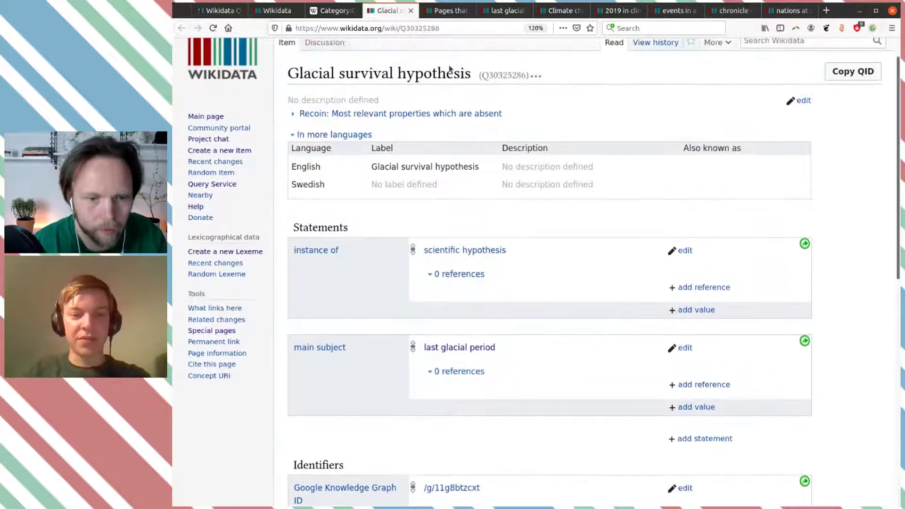
click(410, 11)
click(411, 10)
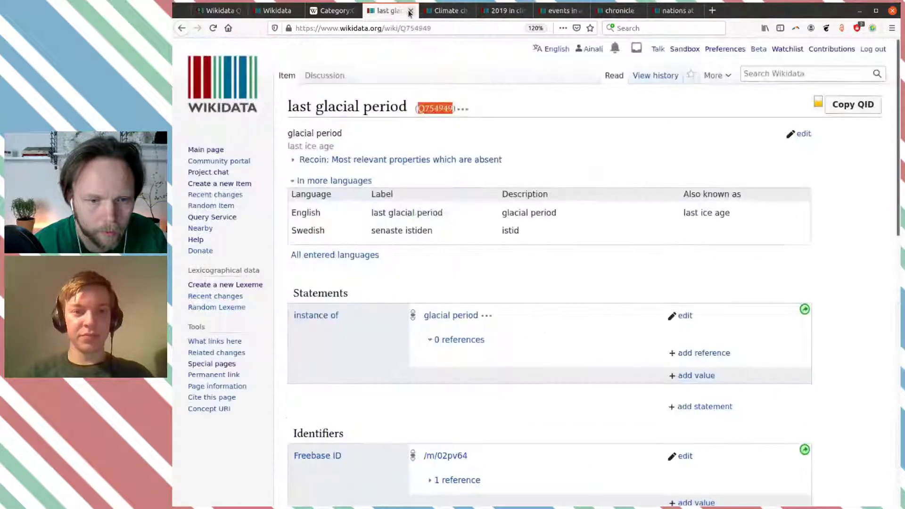
click(410, 10)
click(361, 12)
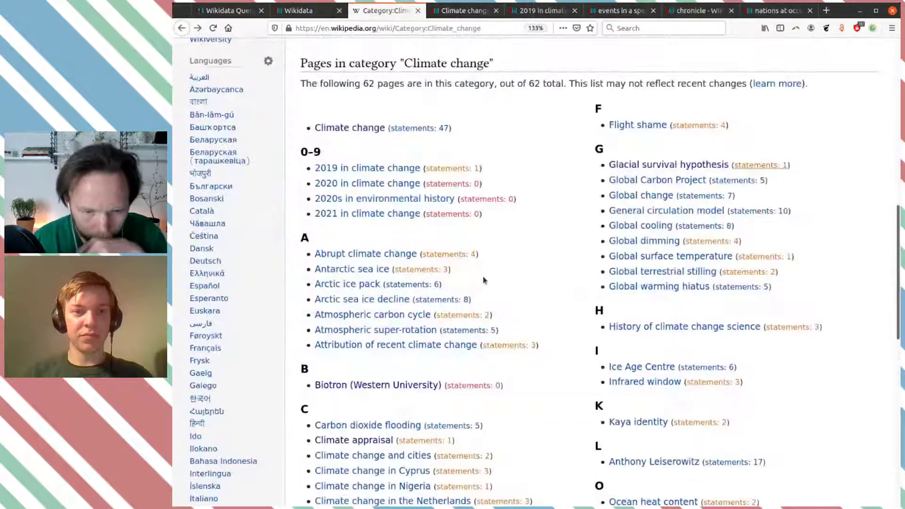
Step: Look through the category's pages for items with few statements and open the Wikidata item for Global surface temperature
scroll(483, 279, down, 3)
scroll(482, 277, down, 5)
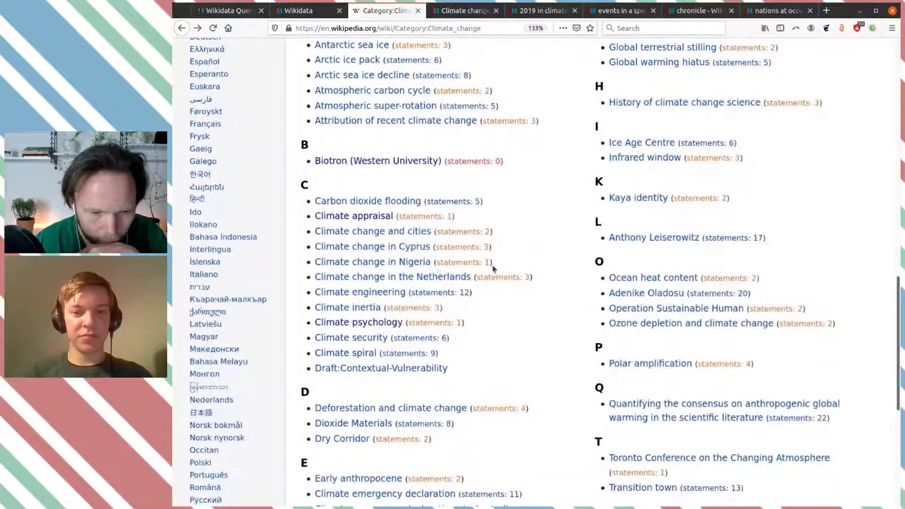
scroll(497, 295, up, 10)
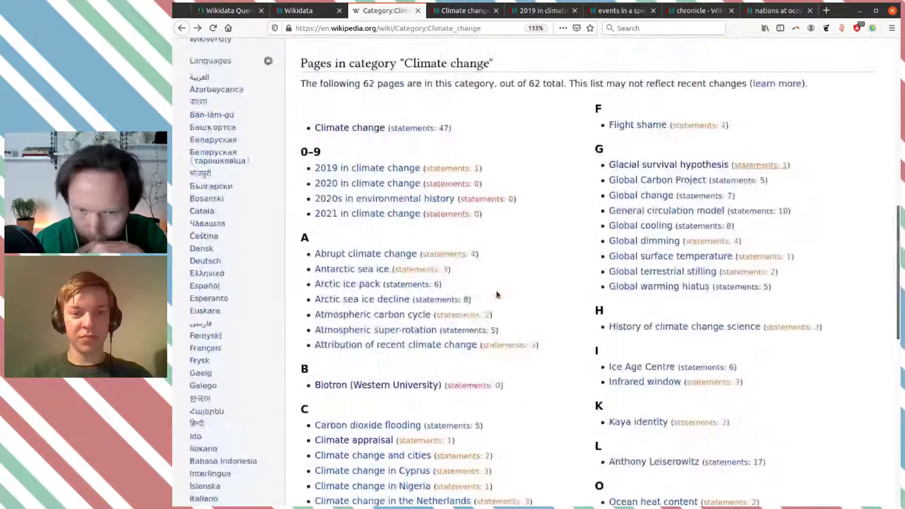
scroll(726, 236, down, 1)
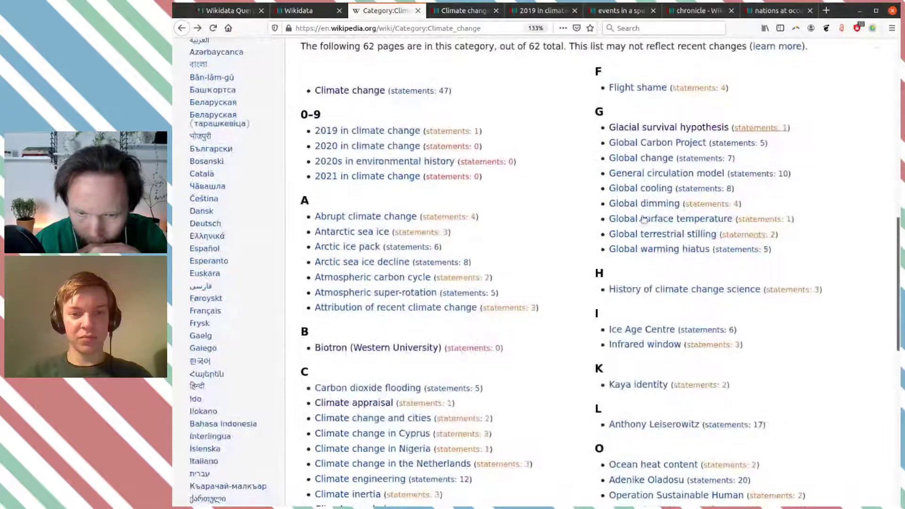
mouse_move(732, 223)
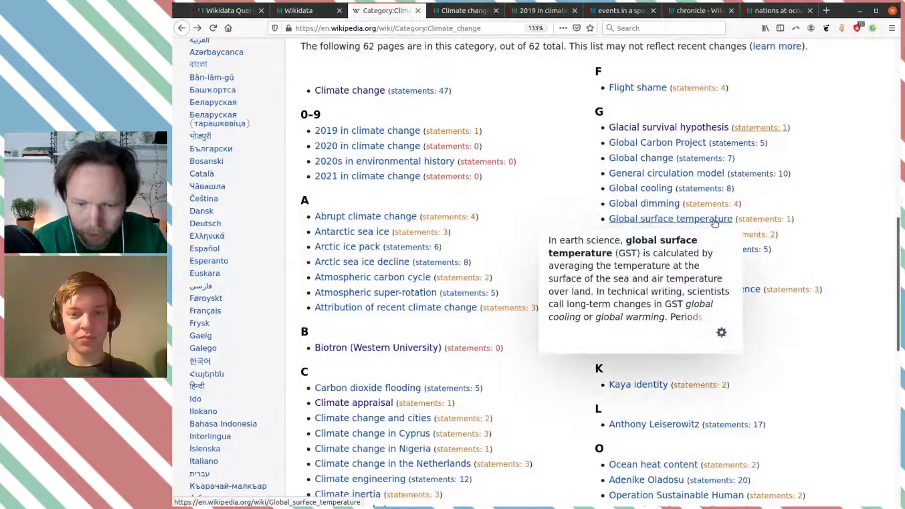
click(750, 221)
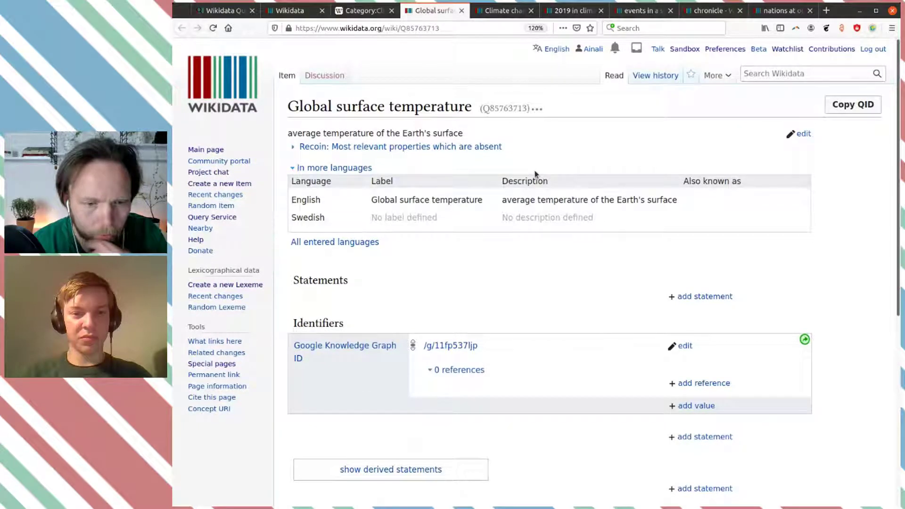
Step: Publish a subclass of statement with the value average temperature on Global surface temperature, and check the linked average temperature item
click(705, 297)
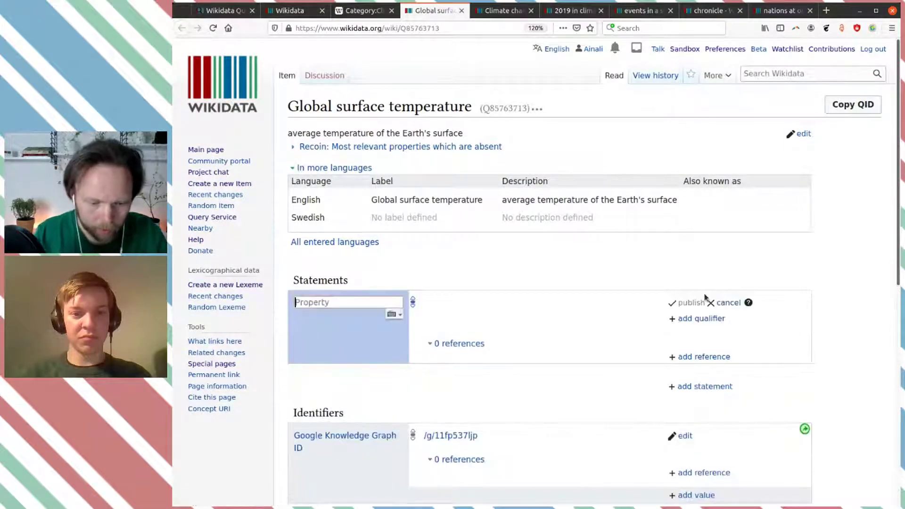
text(sub)
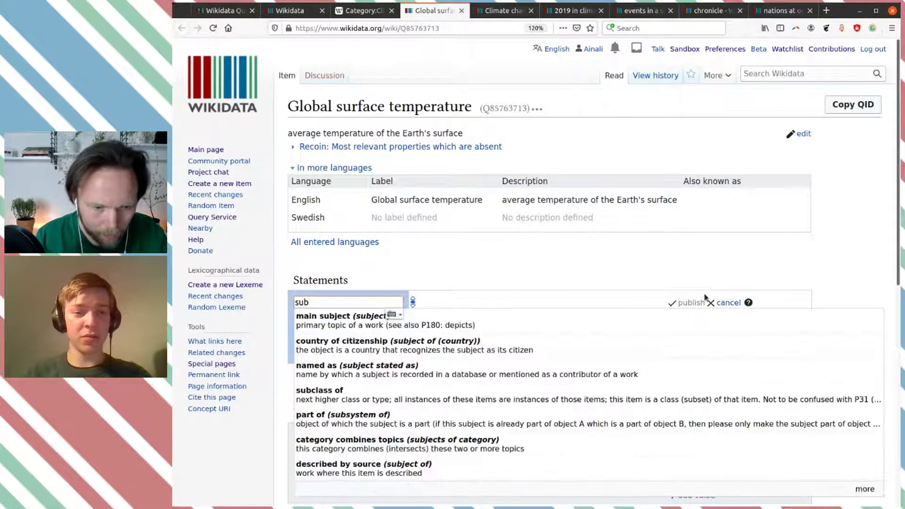
click(610, 401)
text(avera)
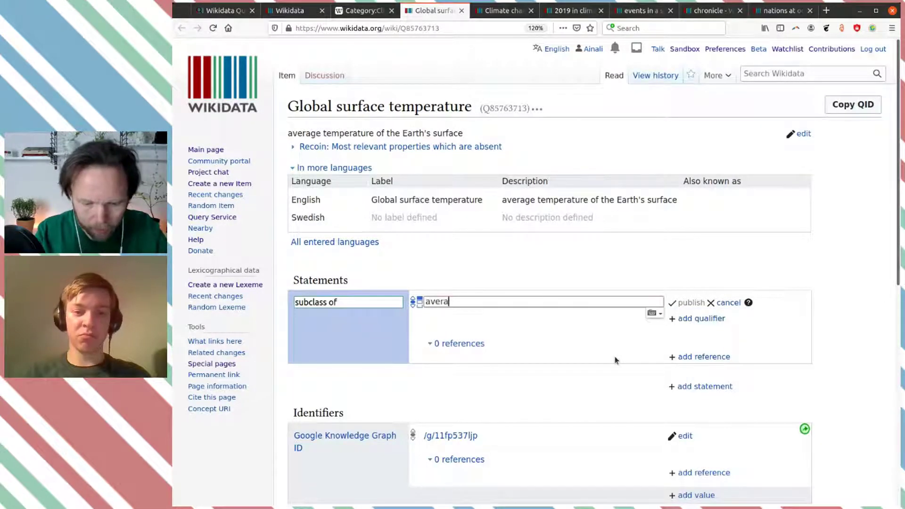
text(ge tem)
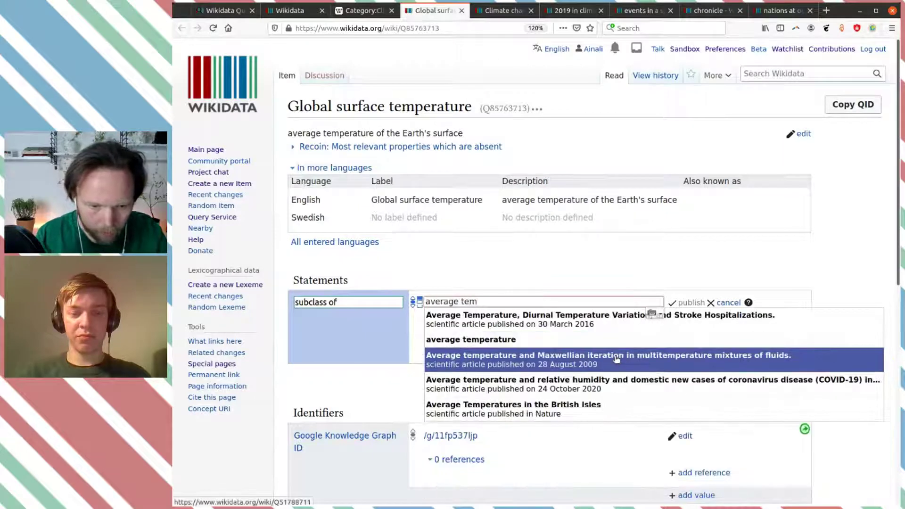
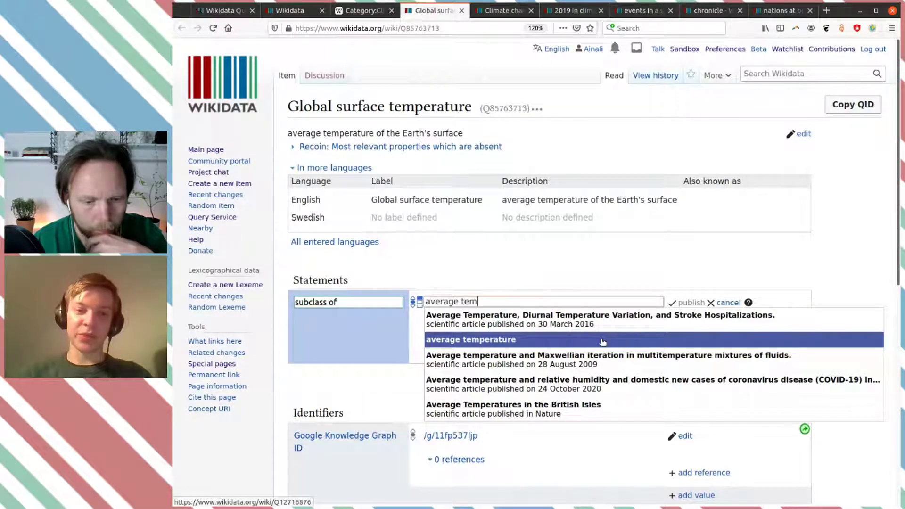
click(603, 340)
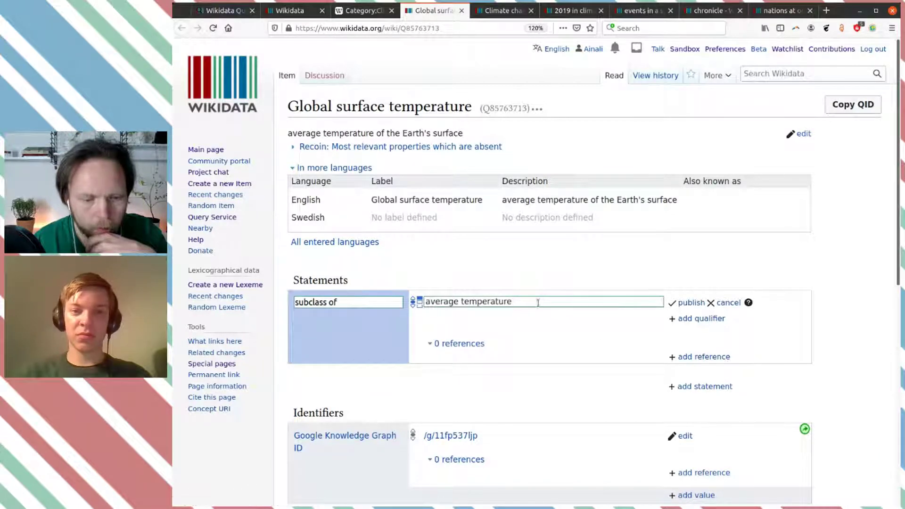
click(691, 303)
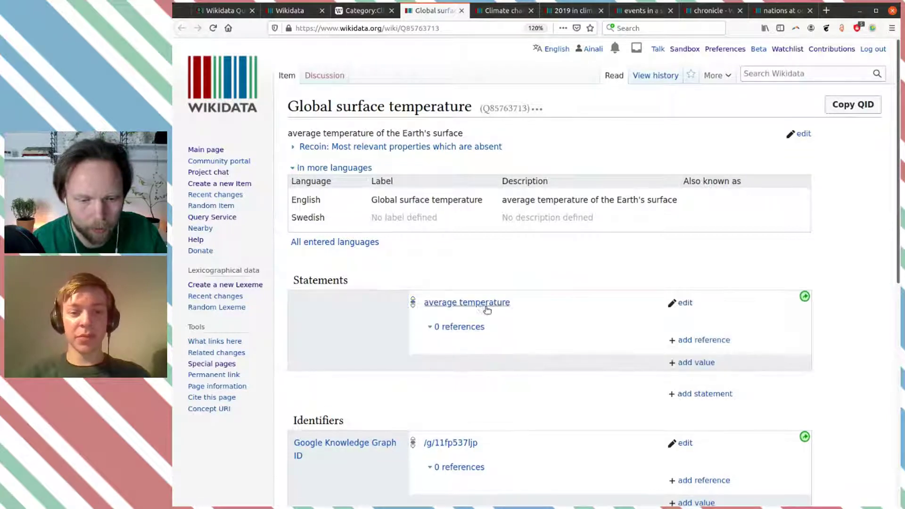
middle_click(495, 304)
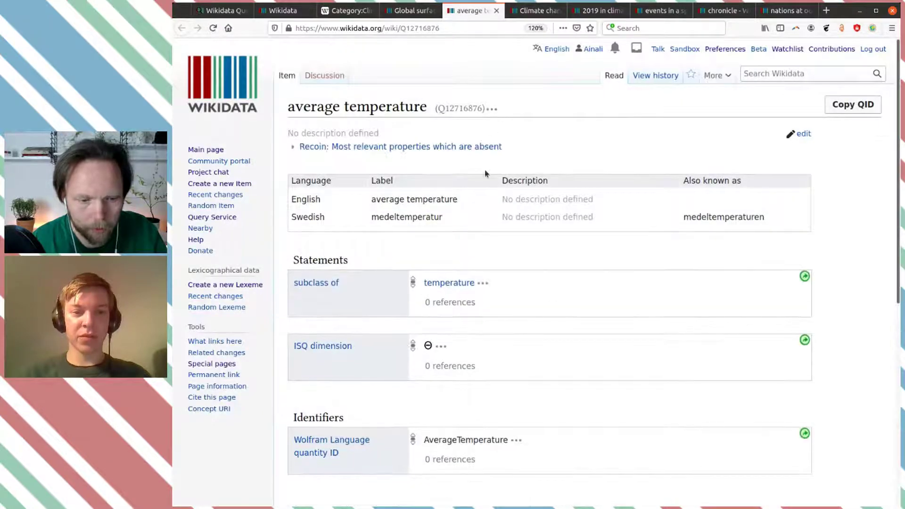
click(405, 10)
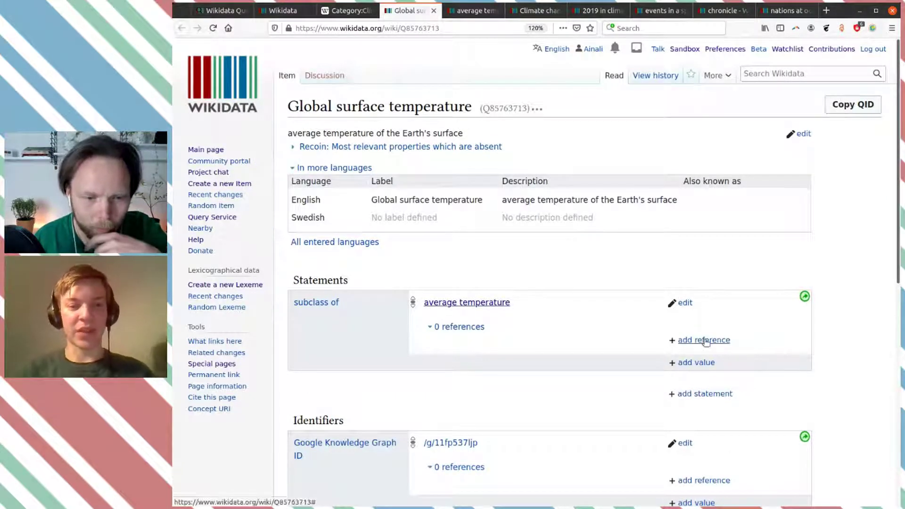
Step: Try to add a second statement to Global surface temperature with the property of and the value Earth
scroll(617, 309, down, 4)
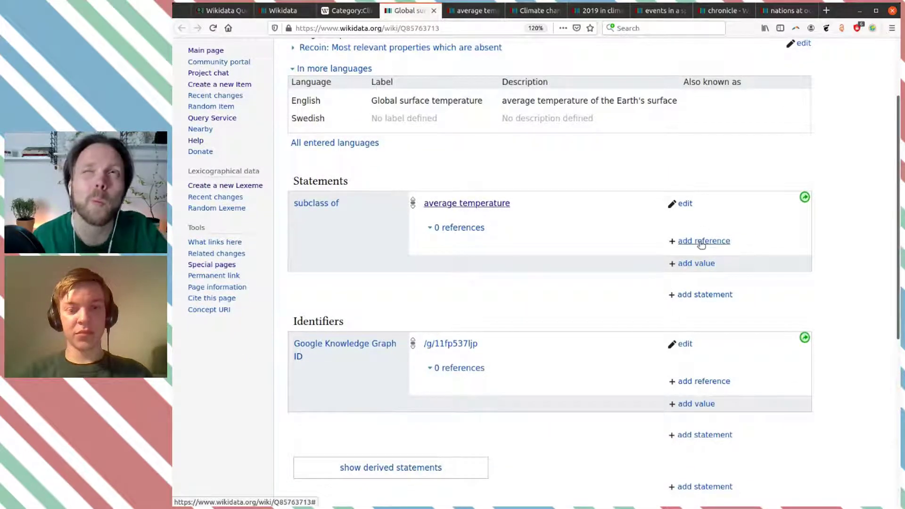
click(698, 295)
text(appl)
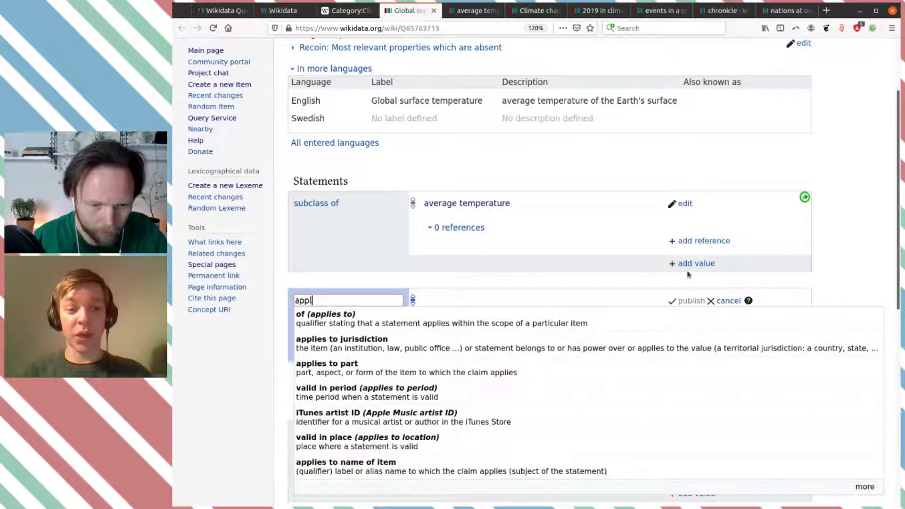
click(542, 314)
text(earth)
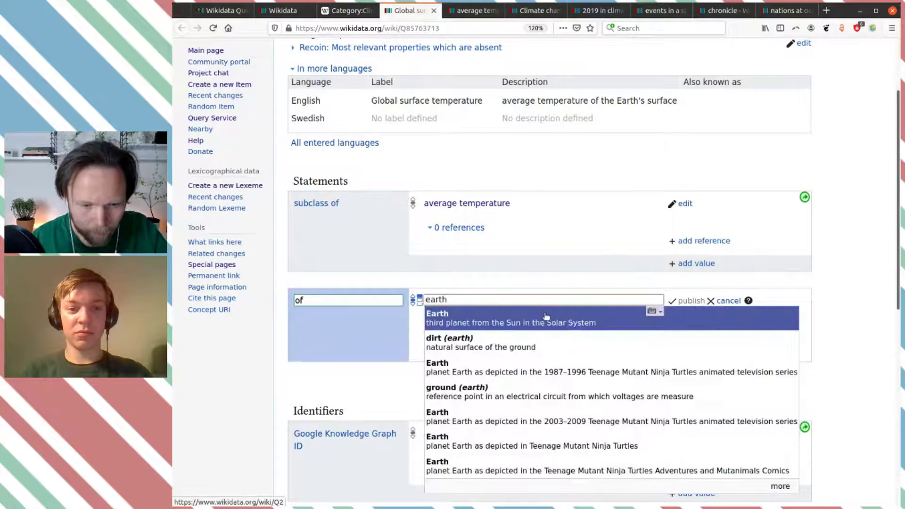
click(543, 313)
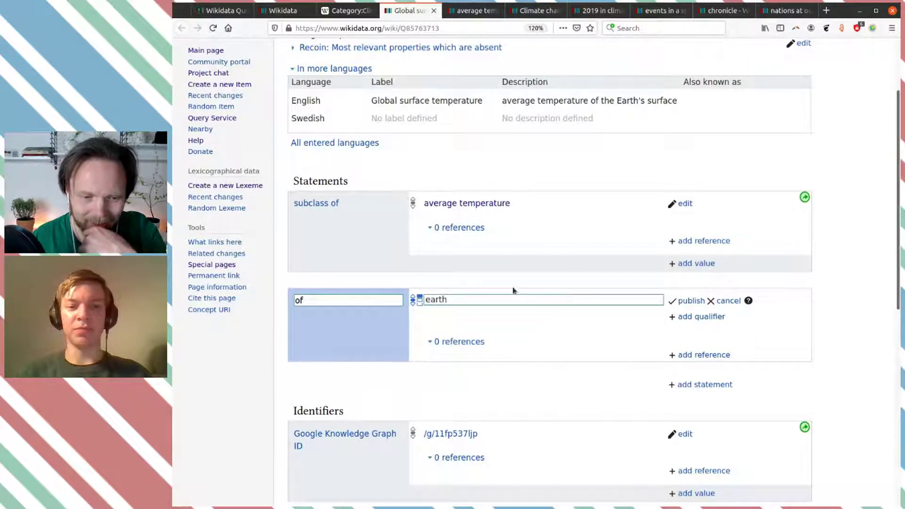
Step: Change the draft statement's property to valid in place, set its value to Earth (Q2), and publish it
click(349, 299)
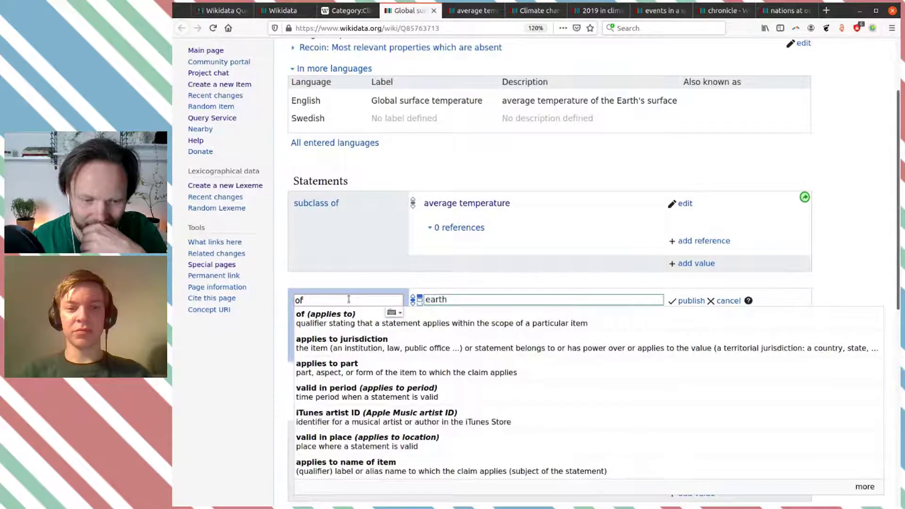
scroll(349, 299, down, 1)
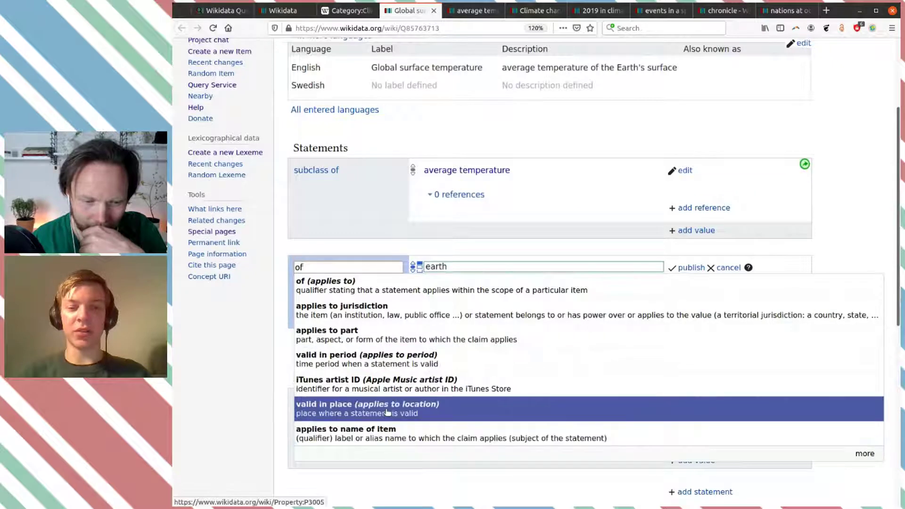
click(482, 412)
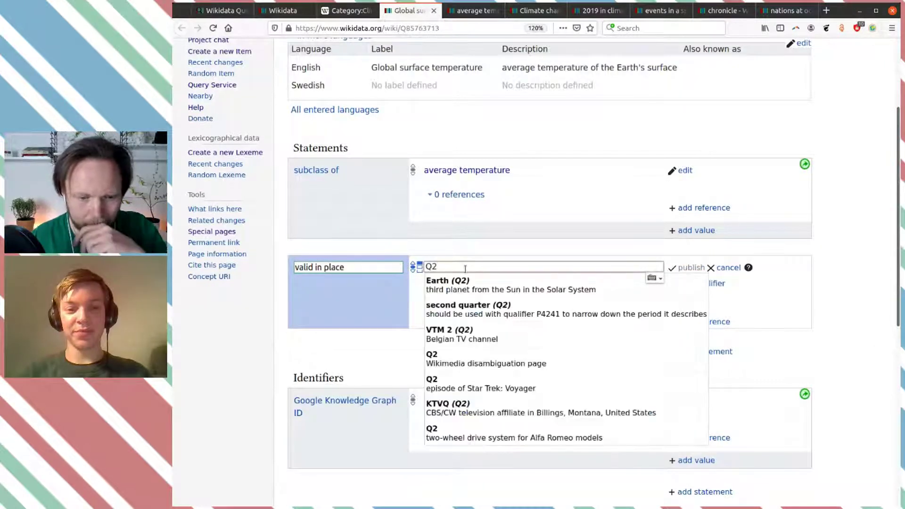
click(468, 282)
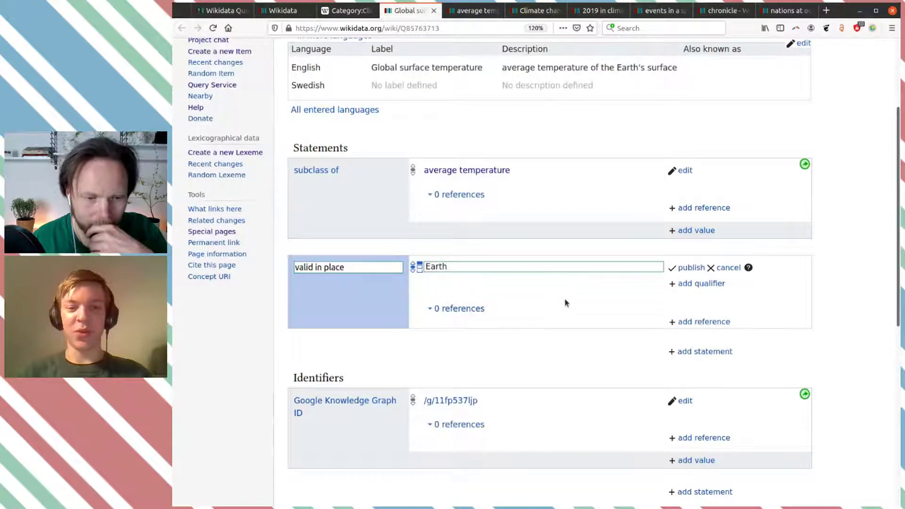
scroll(566, 304, up, 2)
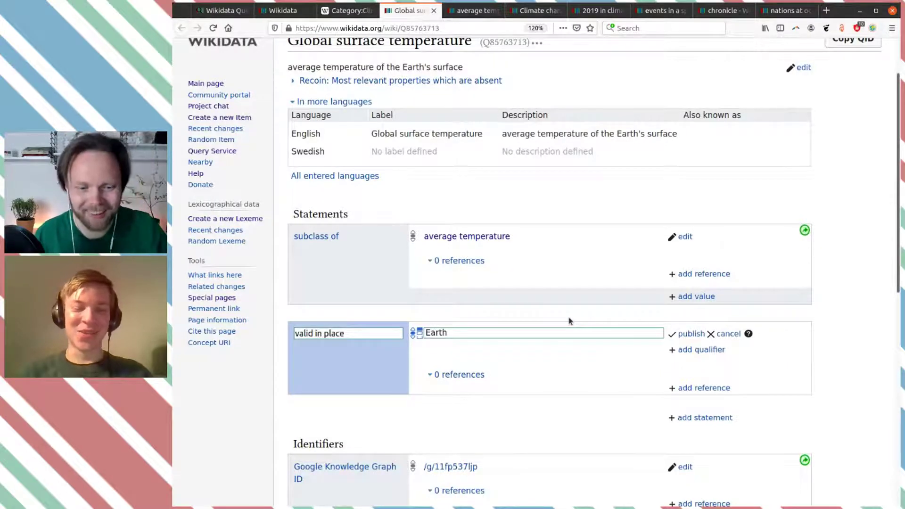
scroll(568, 320, down, 3)
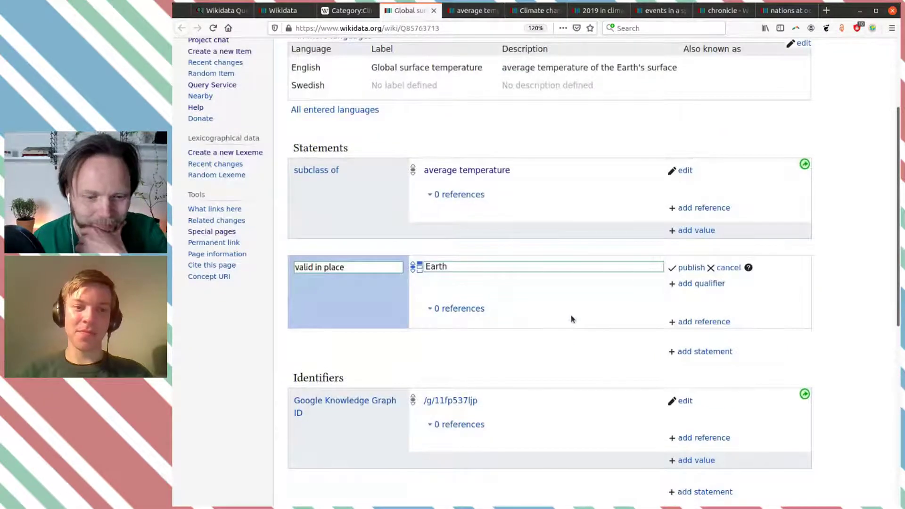
scroll(574, 319, up, 1)
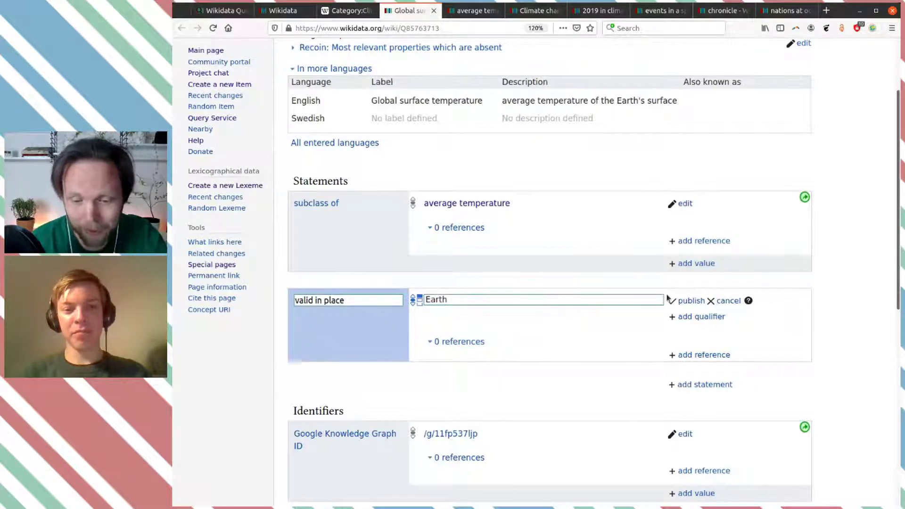
click(687, 302)
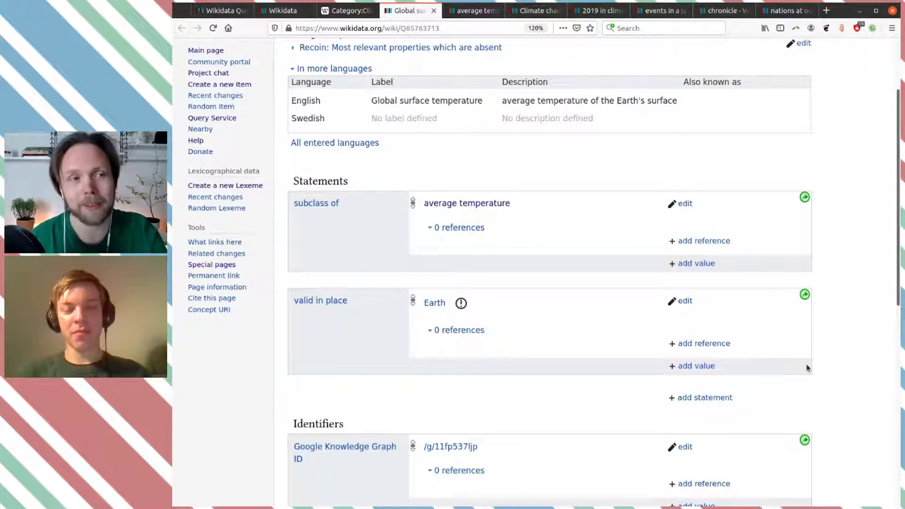
Step: Read the potential issue on the valid in place statement and remove that statement from the item
click(461, 303)
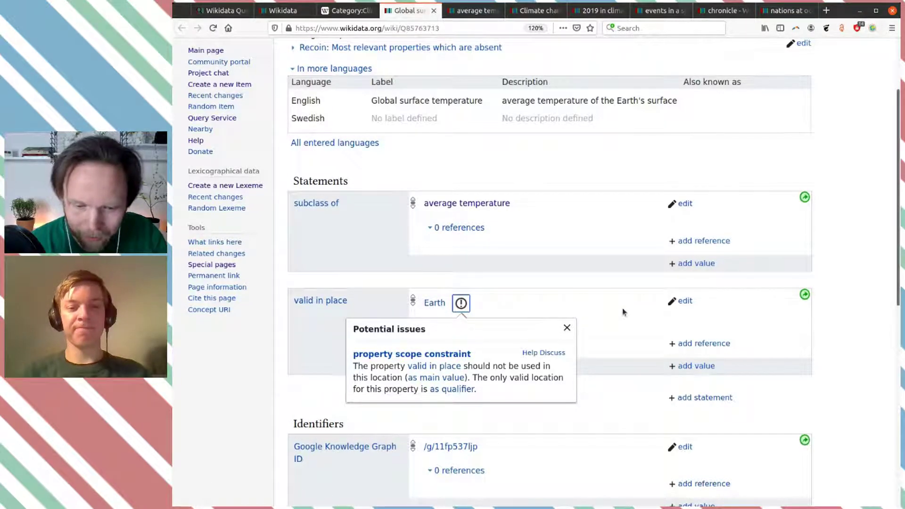
click(682, 302)
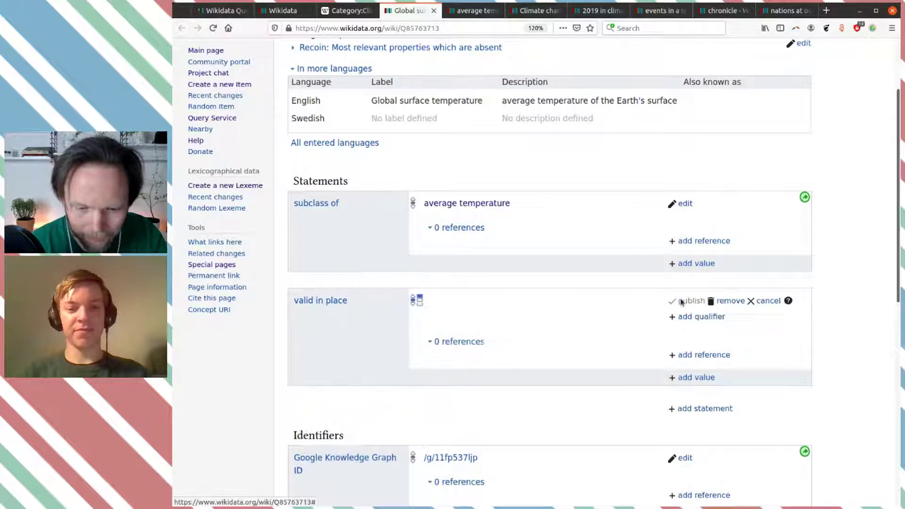
click(730, 301)
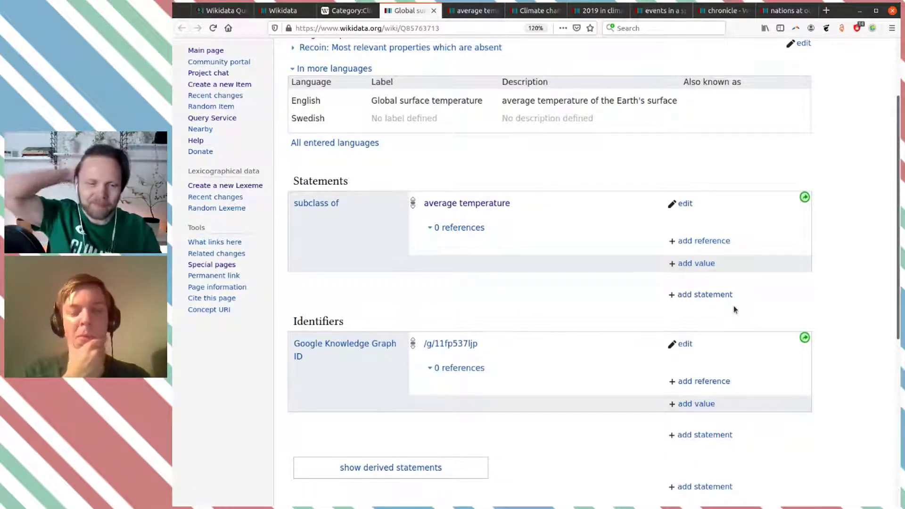
Step: Open the item's labels for editing and enter the Swedish label "global yttemperatur"
click(800, 43)
click(442, 125)
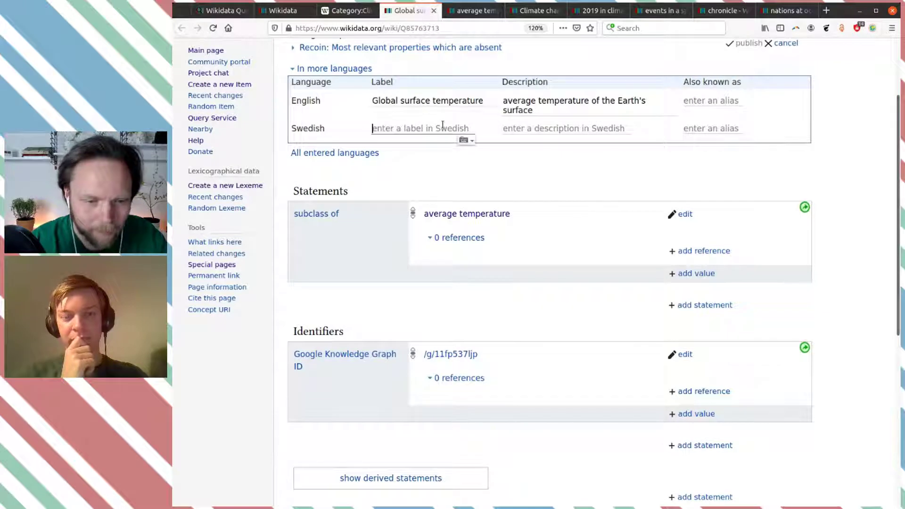
text(global )
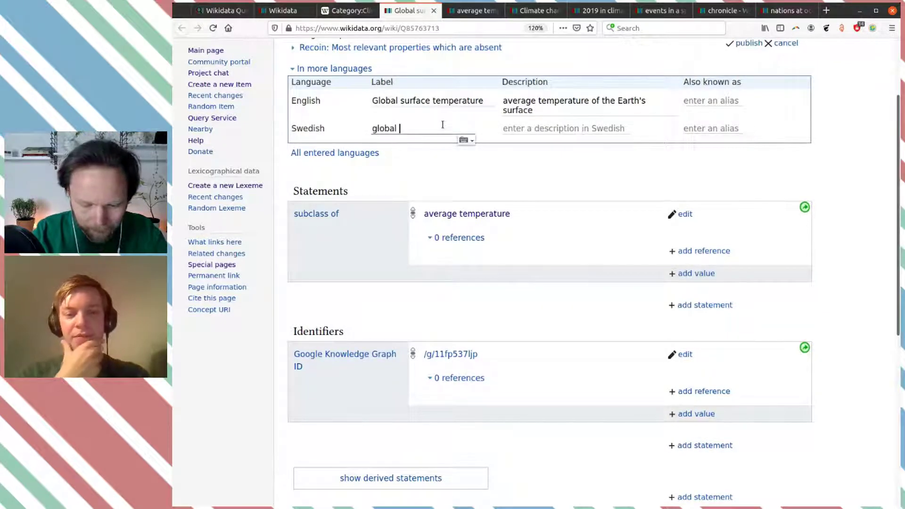
text(medelyttempe)
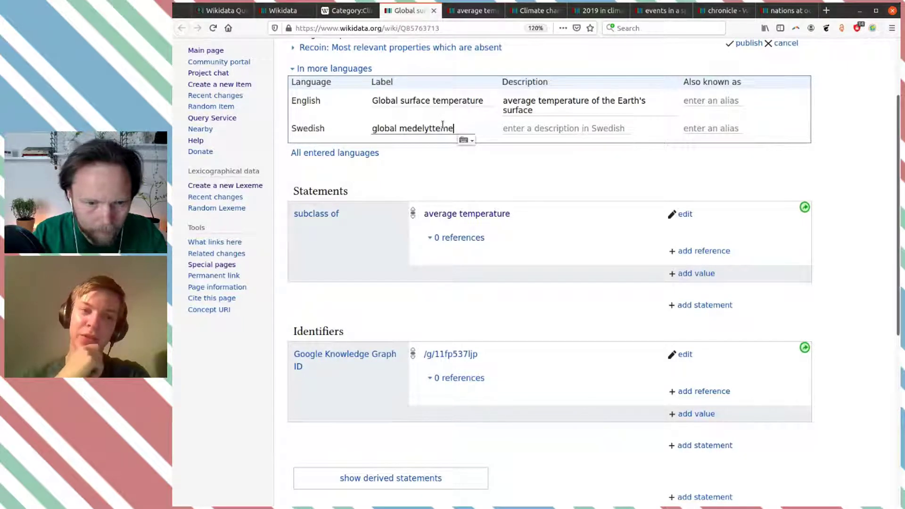
key(BackSpace)
key(BackSpace)
key(BackSpace)
key(BackSpace)
key(BackSpace)
key(BackSpace)
key(BackSpace)
key(BackSpace)
key(BackSpace)
key(BackSpace)
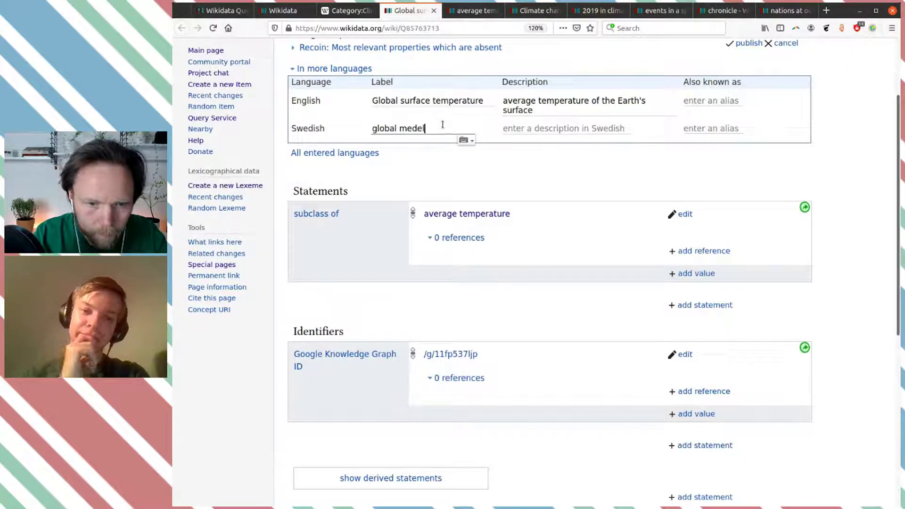
text(yt)
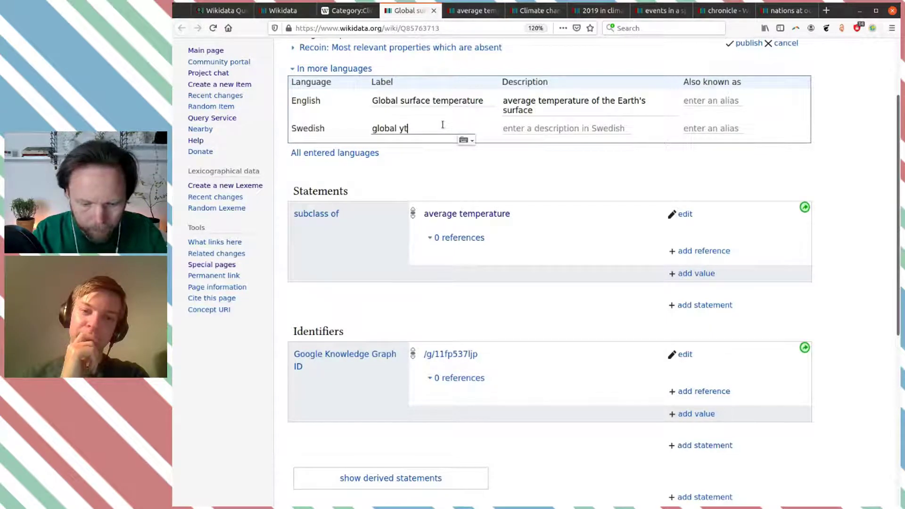
text(temperatur)
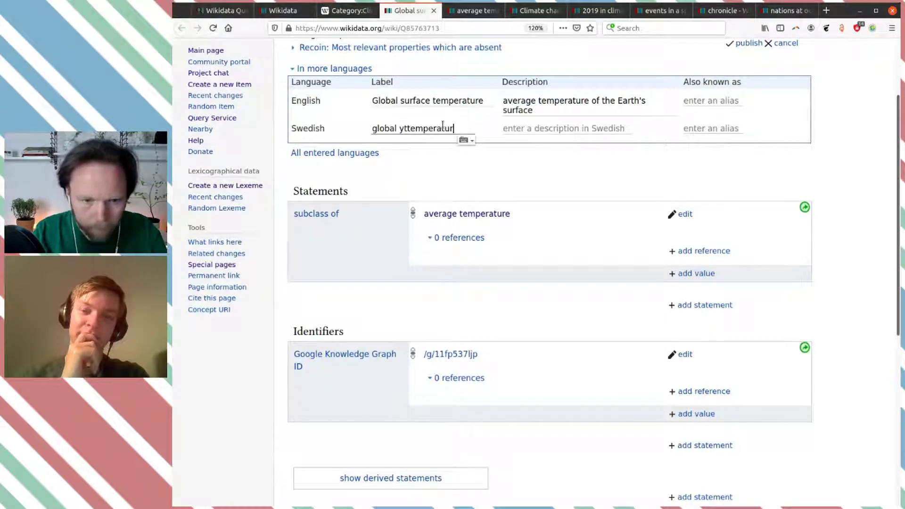
Step: Enter the Swedish description "medeltemperatur på Jordens yta" for Global surface temperature and publish the language edits
click(555, 128)
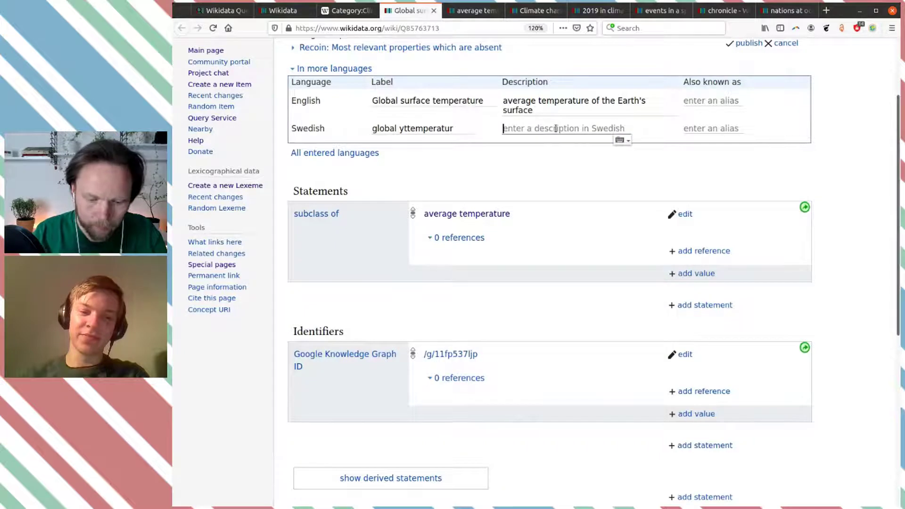
text(medelta)
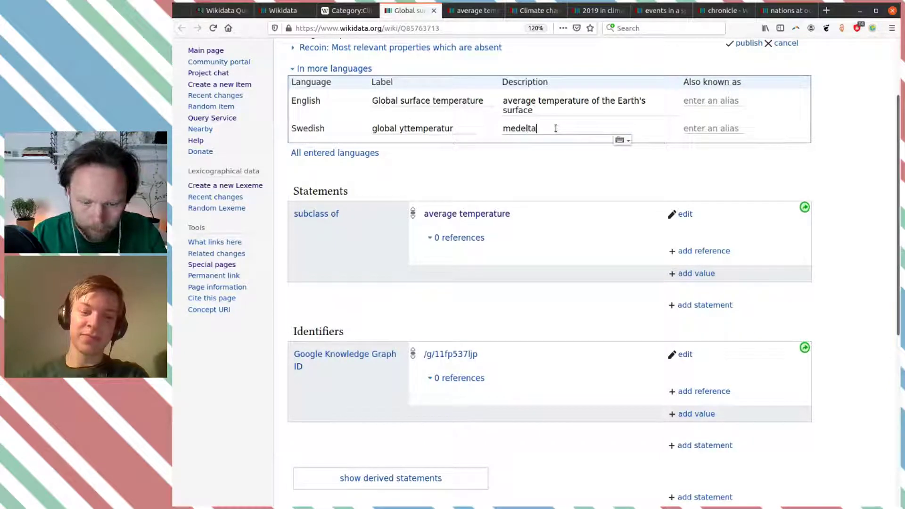
text(emelatu)
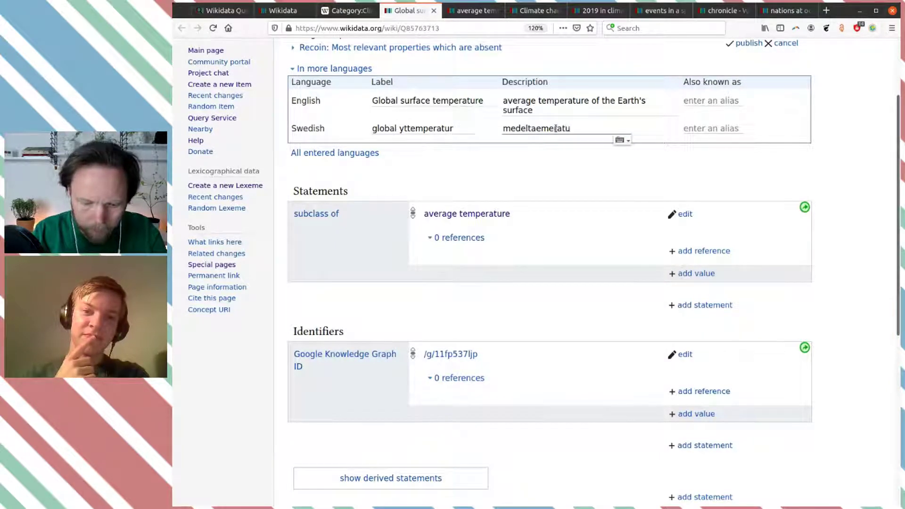
text(r på Jordens )
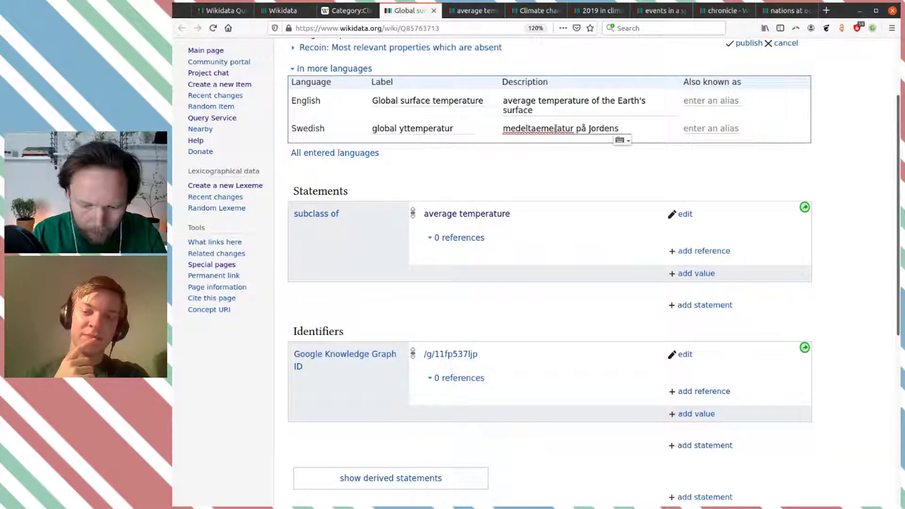
text(yta)
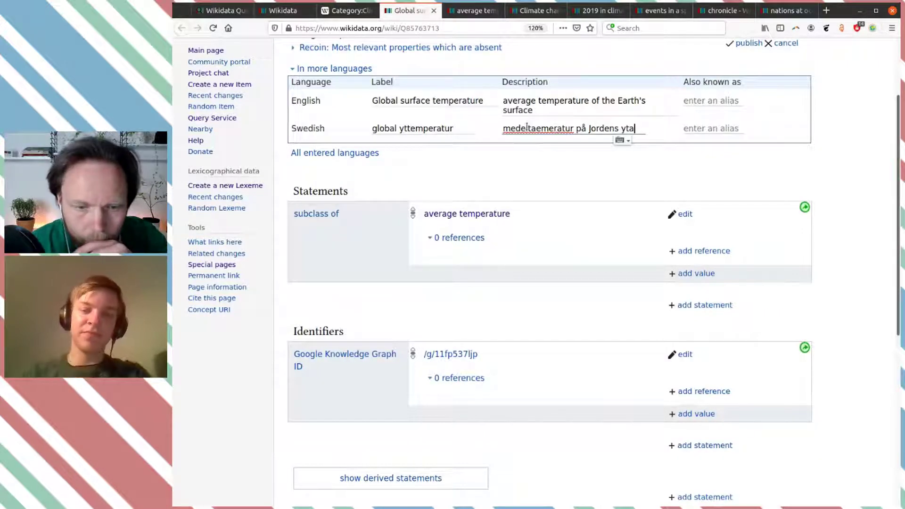
click(554, 128)
key(BackSpace)
text(r)
key(Left)
key(Left)
key(Left)
key(BackSpace)
key(BackSpace)
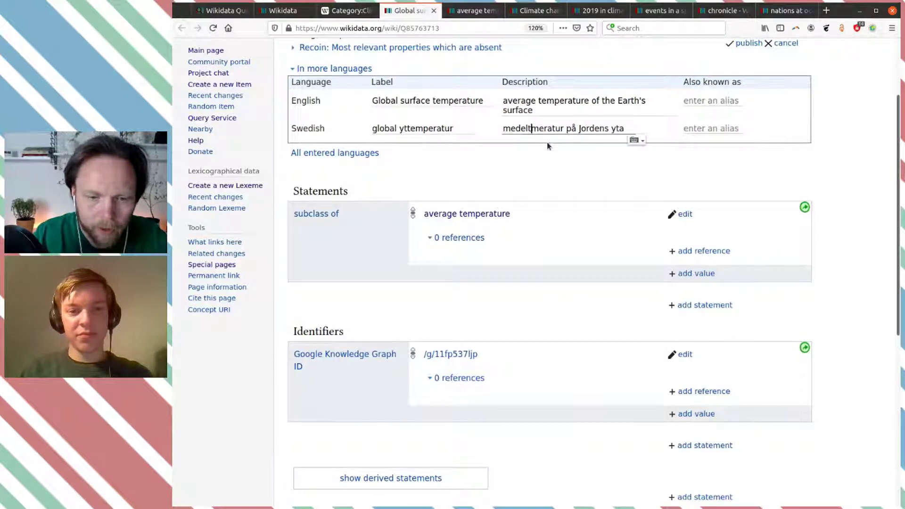
text(em)
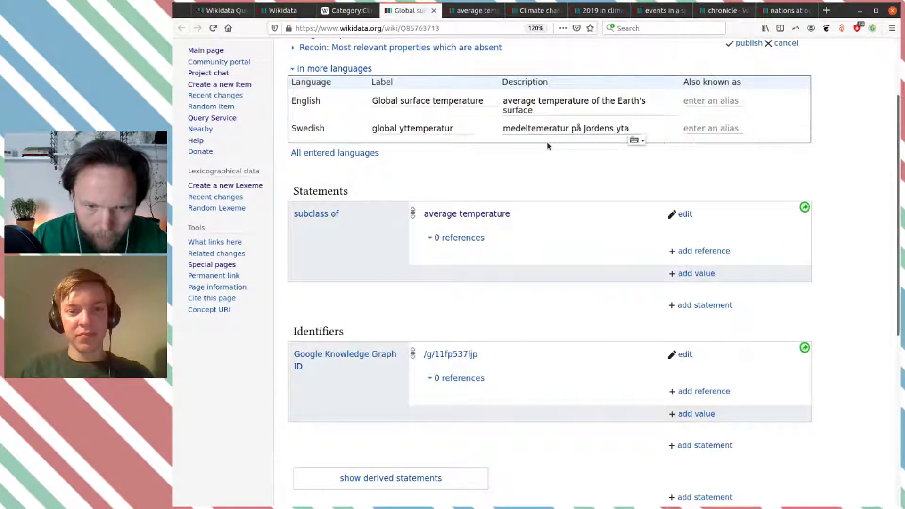
text(p)
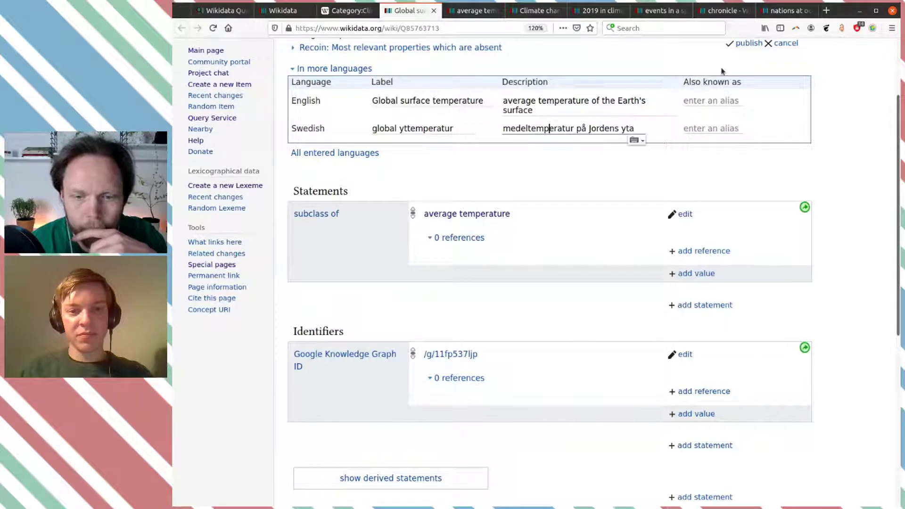
click(749, 44)
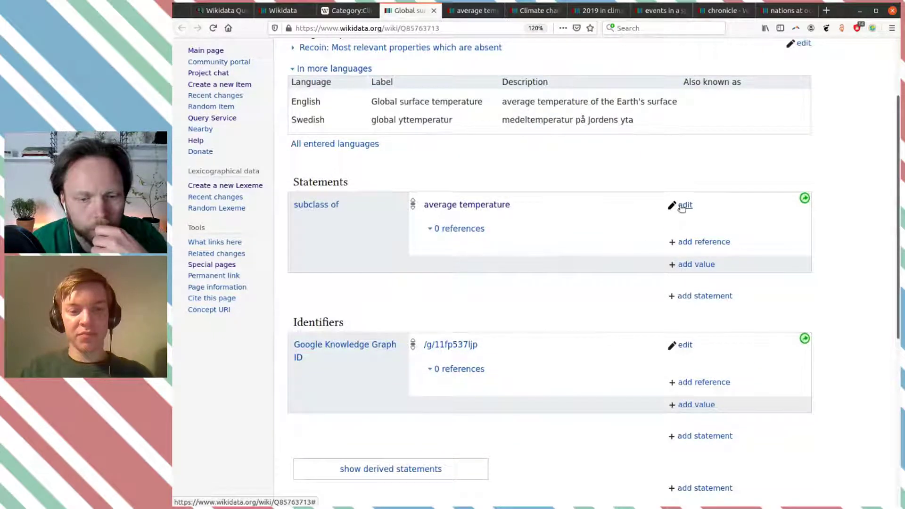
Step: Add an of qualifier with the value Earth (Q2) to the subclass of average temperature statement
click(684, 206)
click(638, 229)
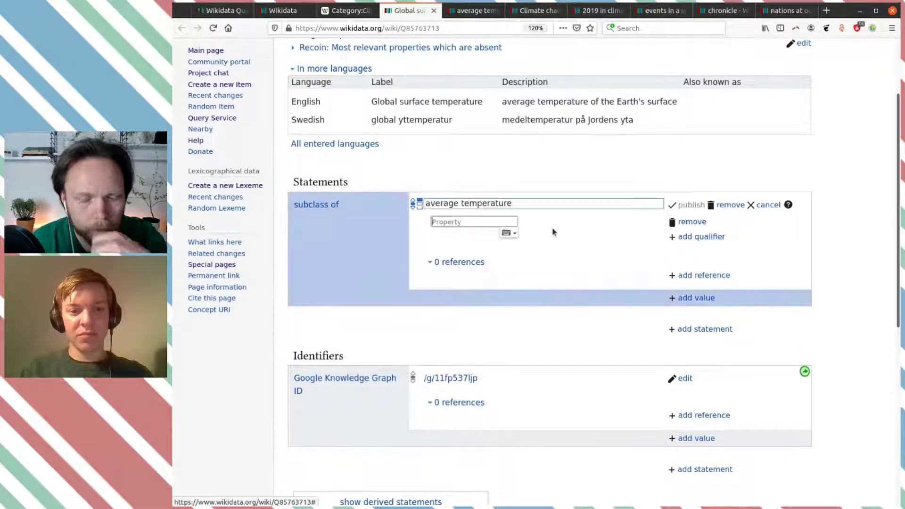
text(of)
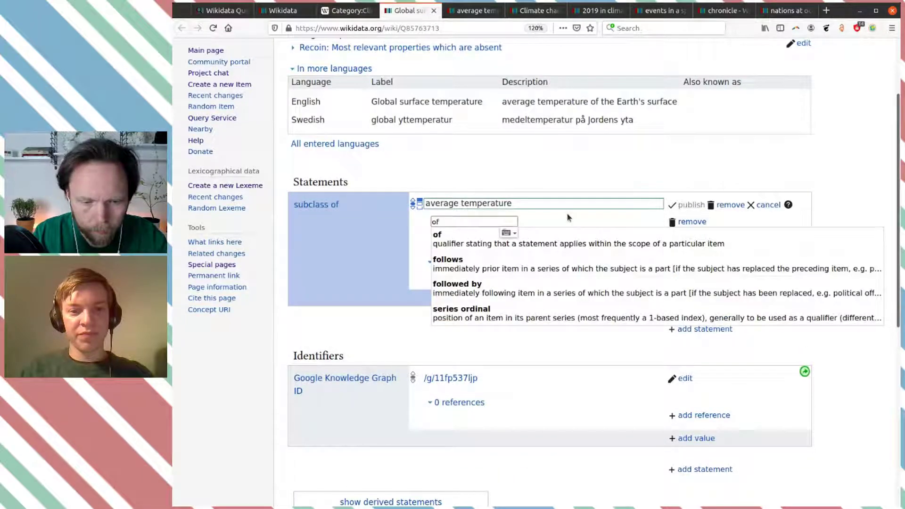
click(585, 243)
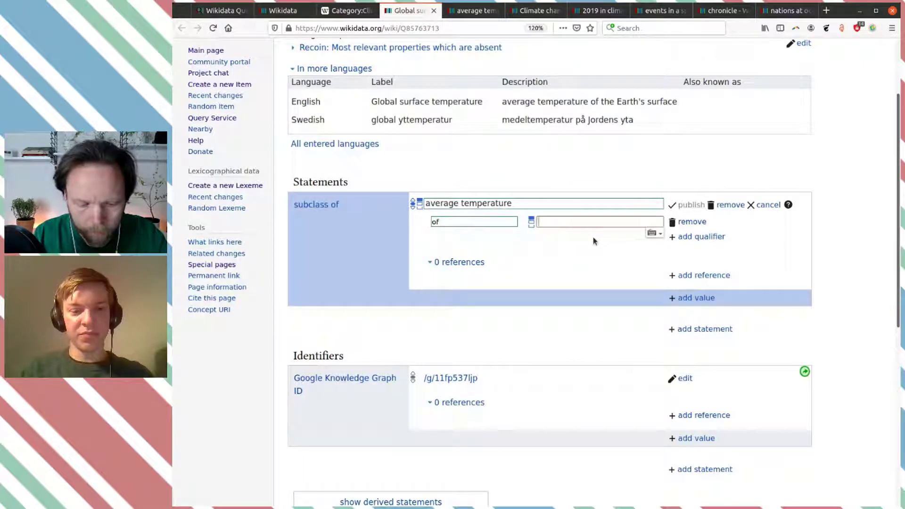
text(Q2)
click(595, 240)
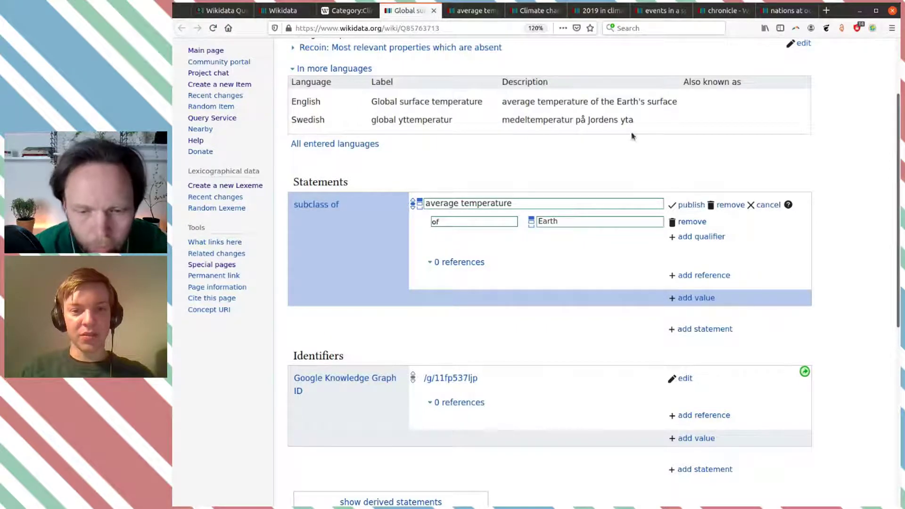
Step: Try to find a more specific value for the of qualifier by searching for "earth su", and clear the entry
double_click(577, 223)
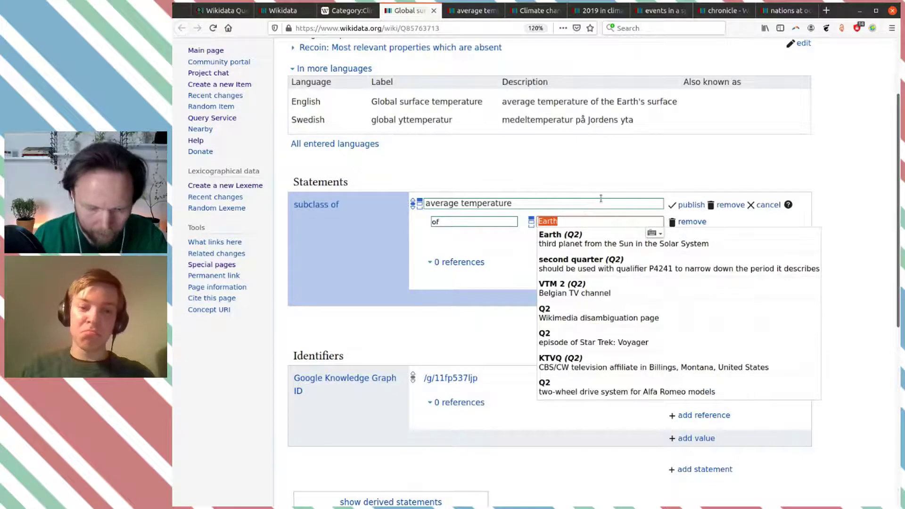
text(earth su)
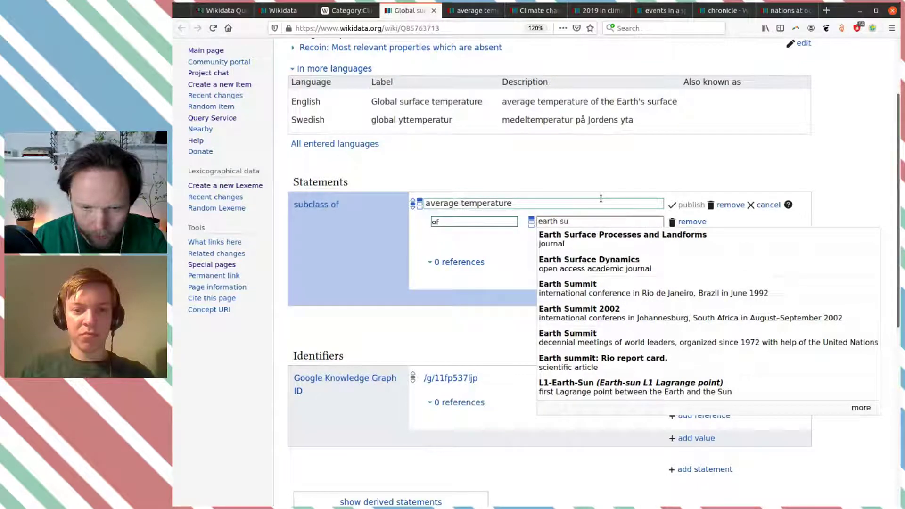
key(BackSpace)
key(BackSpace)
key(BackSpace)
key(BackSpace)
key(BackSpace)
key(BackSpace)
key(BackSpace)
key(BackSpace)
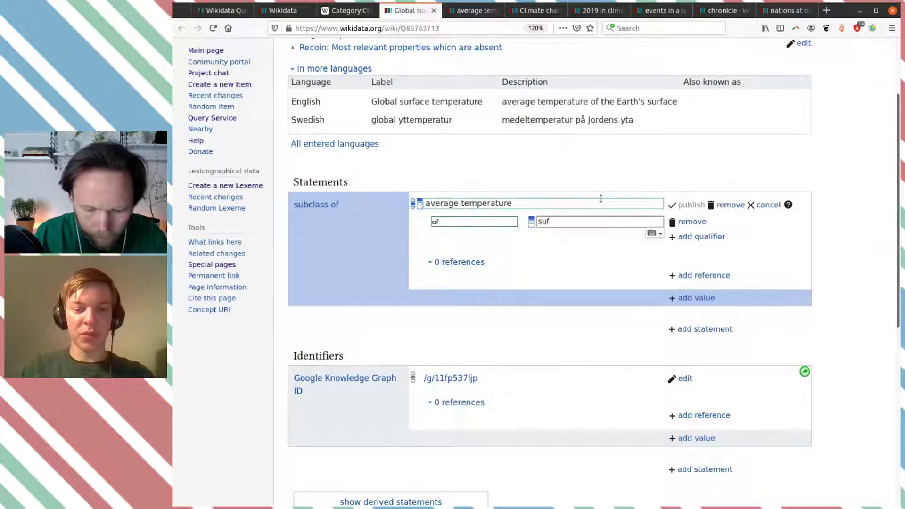
Step: Search for "surface of the ea", set the of qualifier's value to Earth's surface, and publish the statement
text(rac)
key(BackSpace)
key(BackSpace)
key(BackSpace)
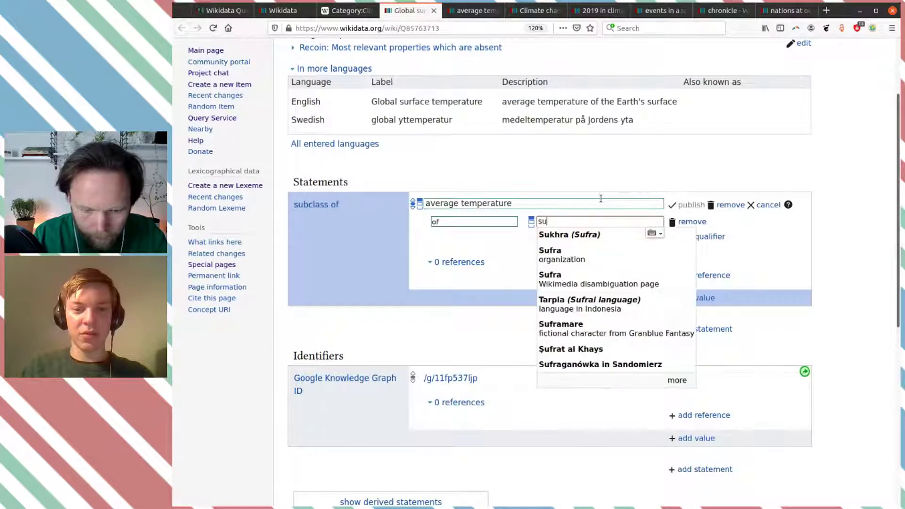
text(rc)
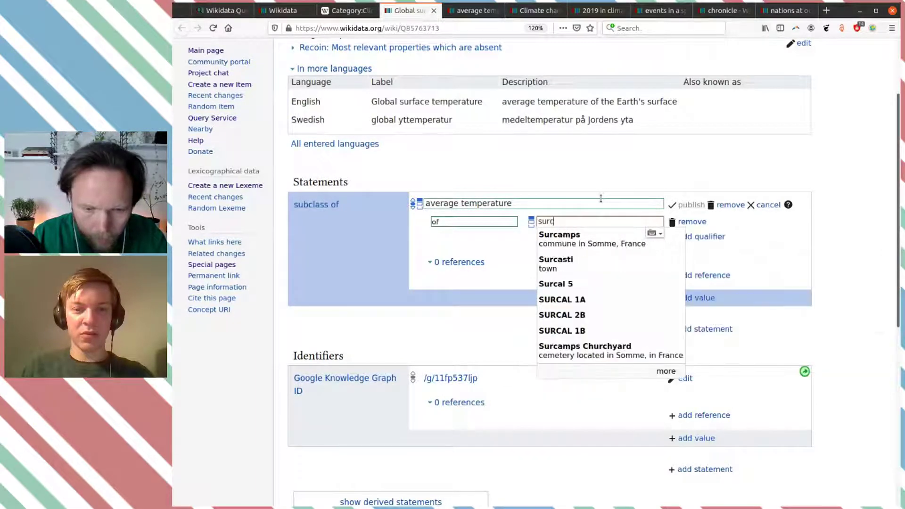
key(BackSpace)
text(f)
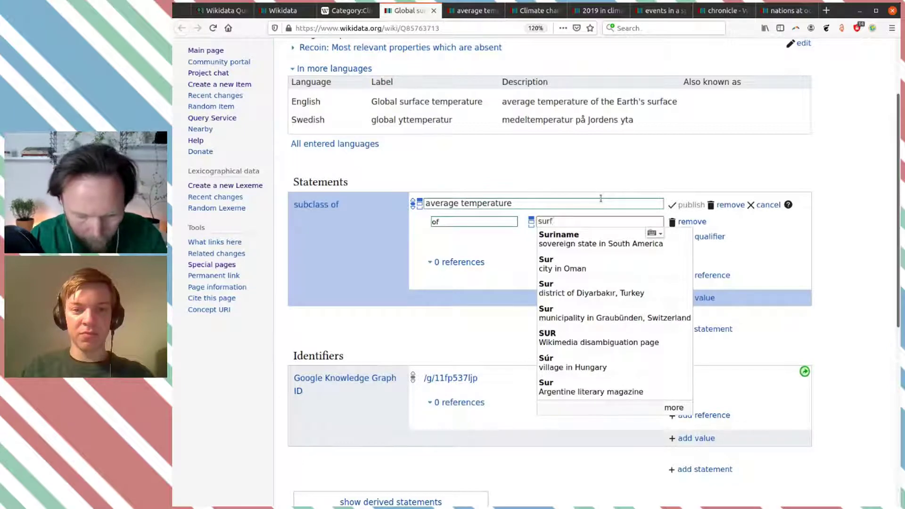
text(ace of the a)
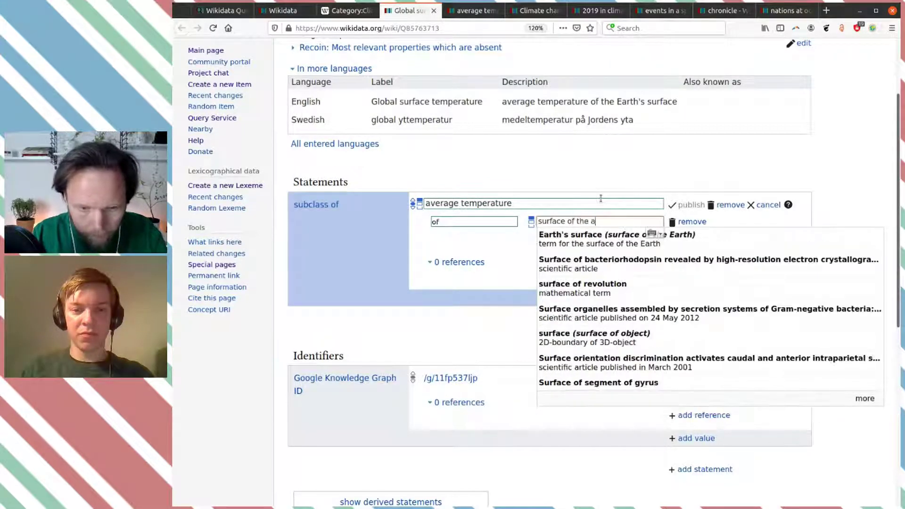
key(BackSpace)
text(ea)
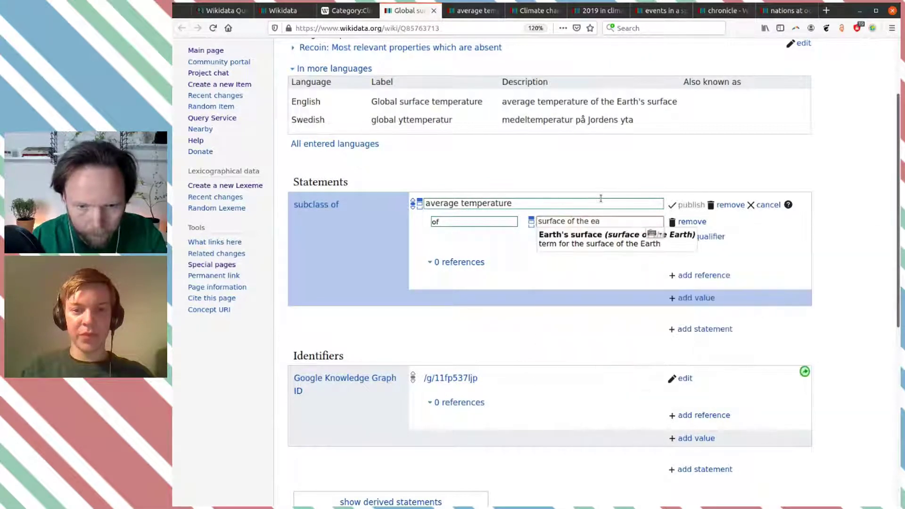
click(597, 241)
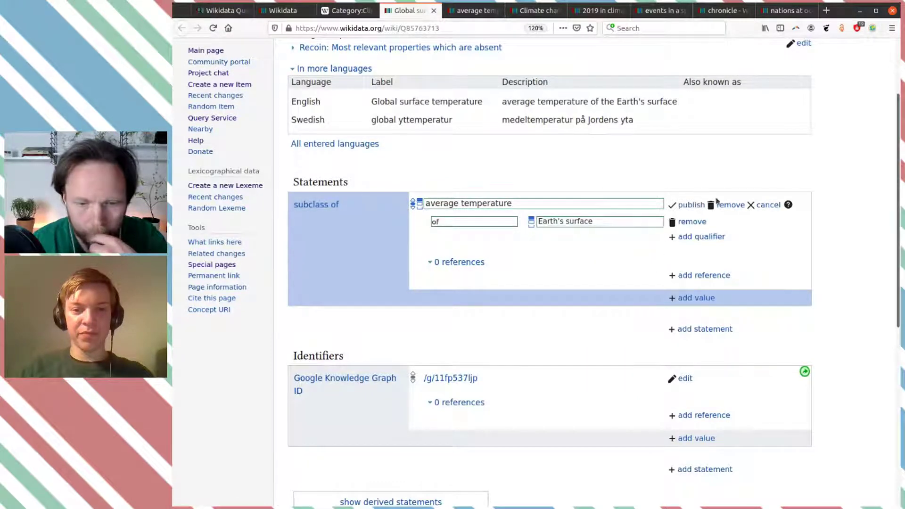
click(690, 204)
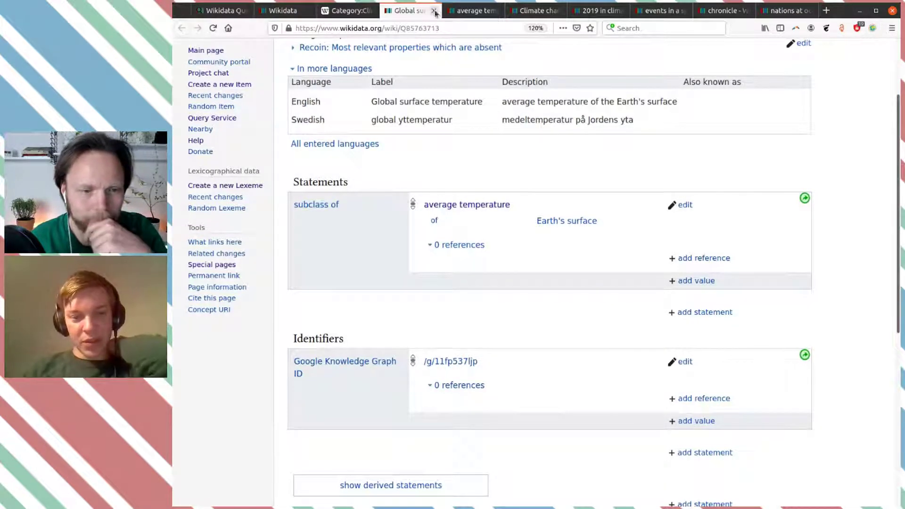
Step: Close the Global surface temperature and average temperature items, and open the Toronto Conference on the Changing Atmosphere article from Wikipedia's Climate change category
click(435, 11)
click(434, 11)
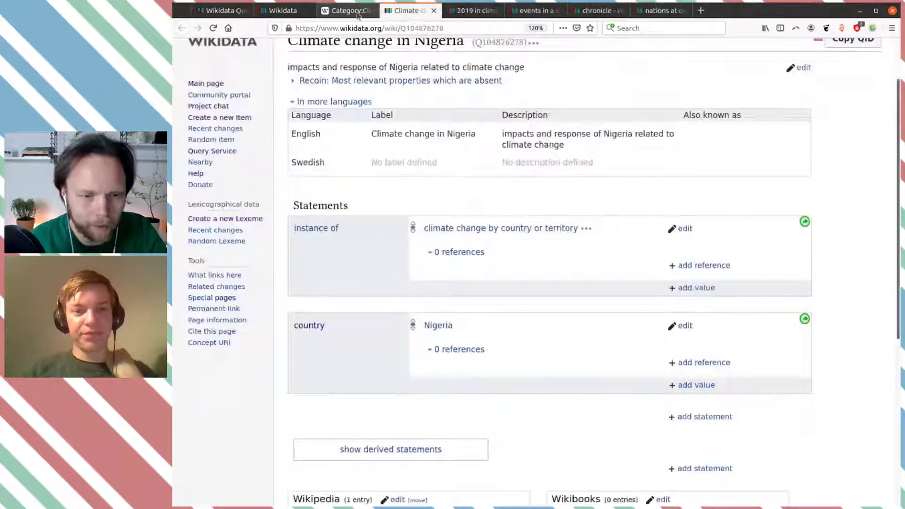
click(356, 15)
scroll(673, 229, down, 6)
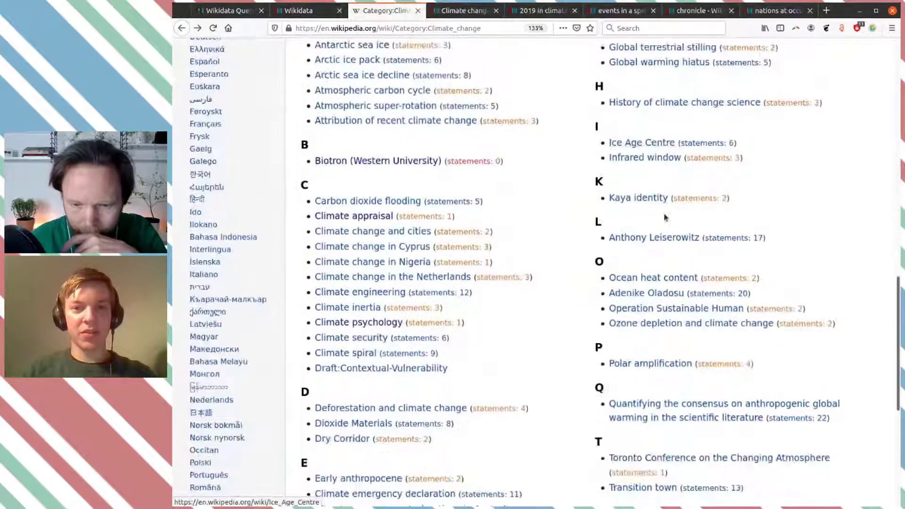
scroll(673, 228, down, 2)
scroll(673, 229, down, 1)
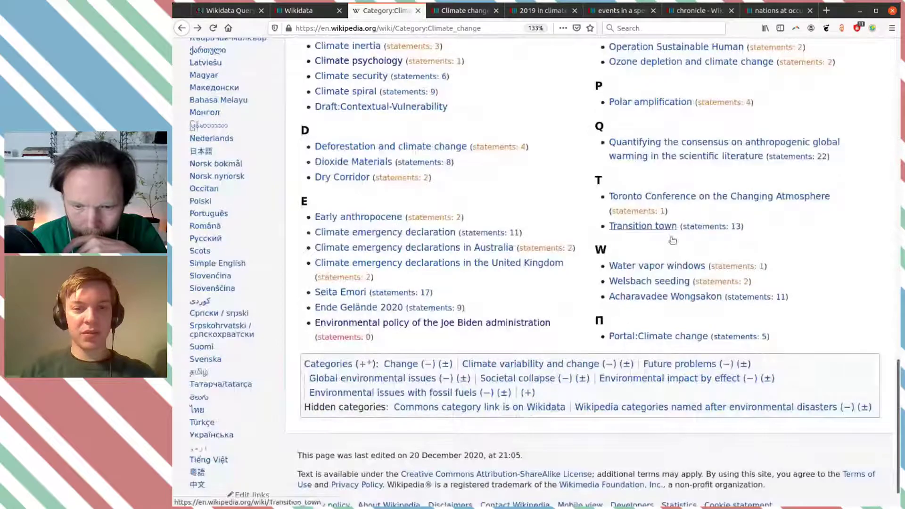
middle_click(718, 197)
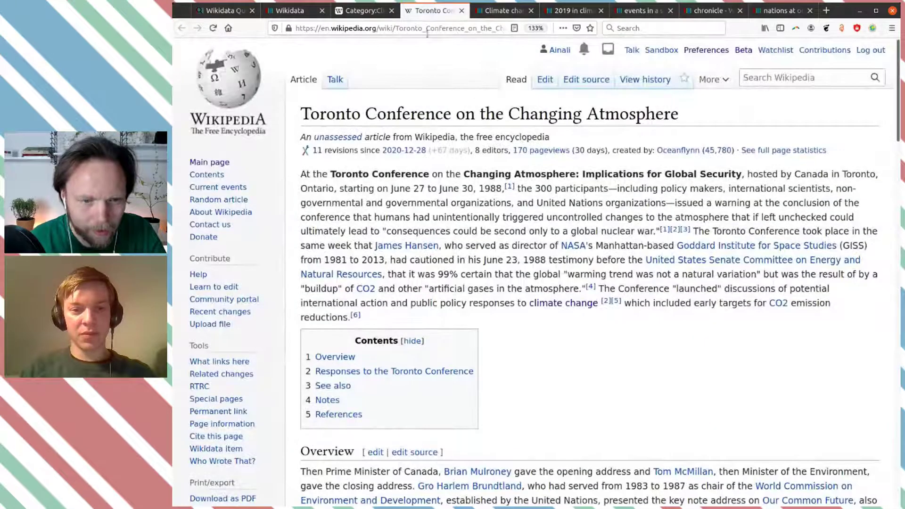
Step: Return to the category and open the Wikidata item of the Toronto Conference on the Changing Atmosphere
click(371, 12)
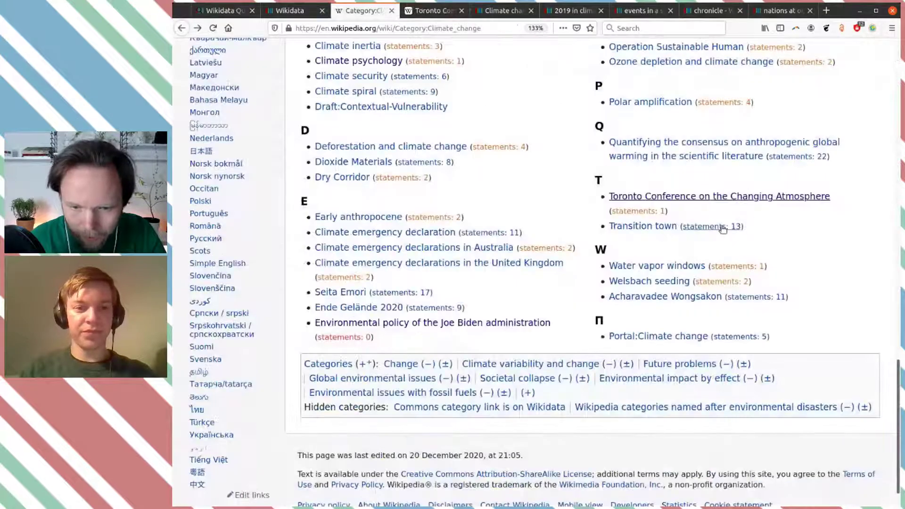
middle_click(633, 211)
click(408, 17)
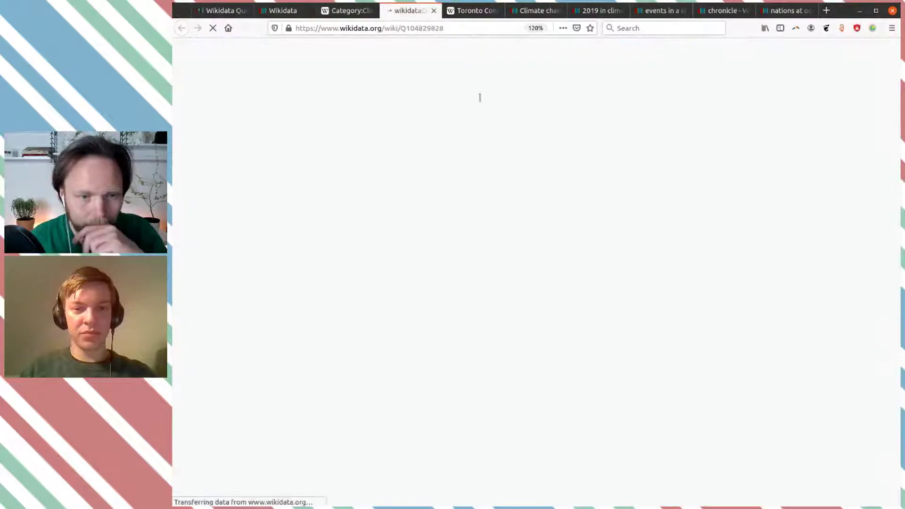
Step: Add an instance of statement with the value convention (conference) to the Toronto Conference item and publish it
scroll(519, 207, down, 1)
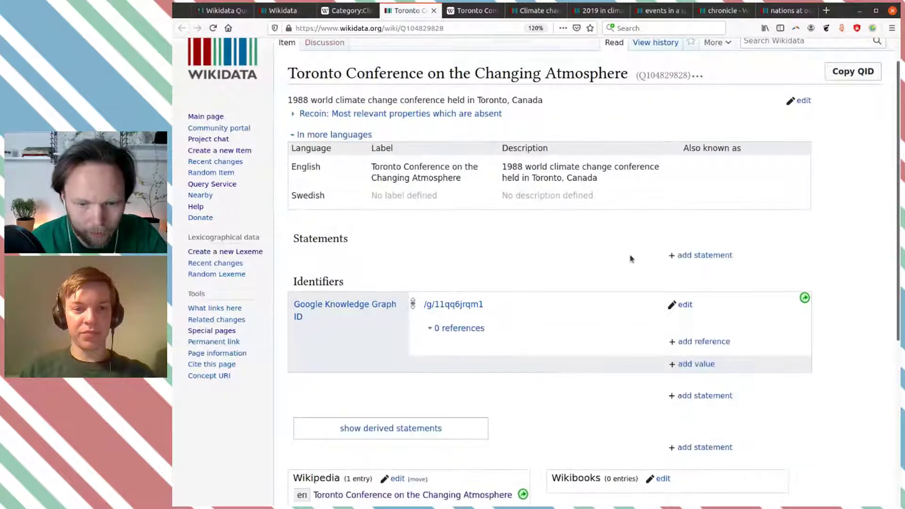
click(708, 256)
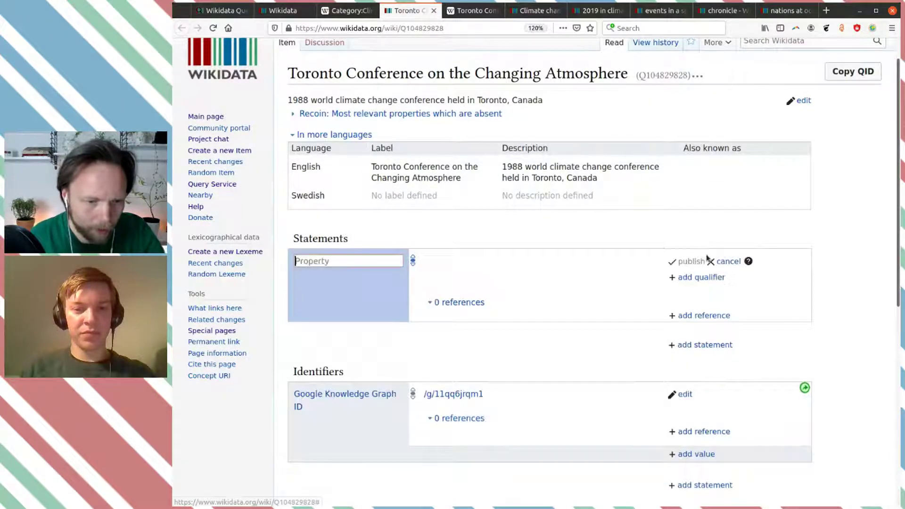
text(ins)
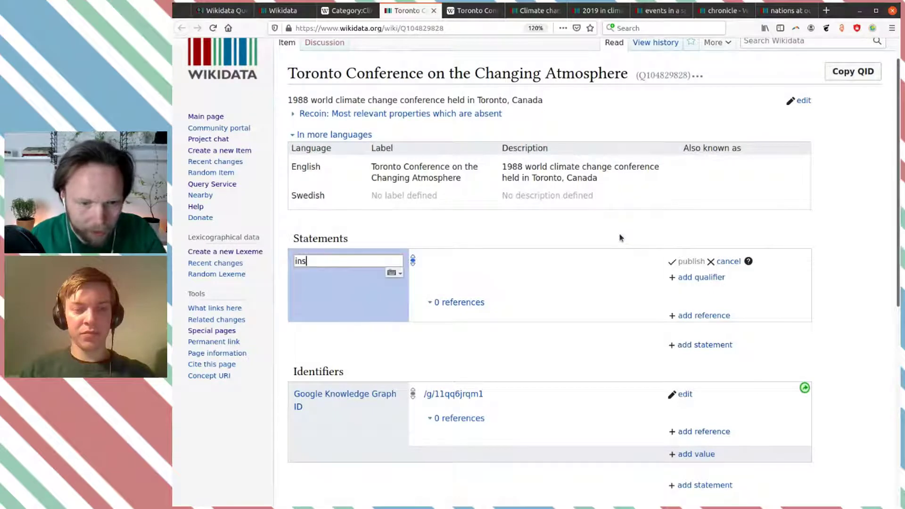
click(498, 274)
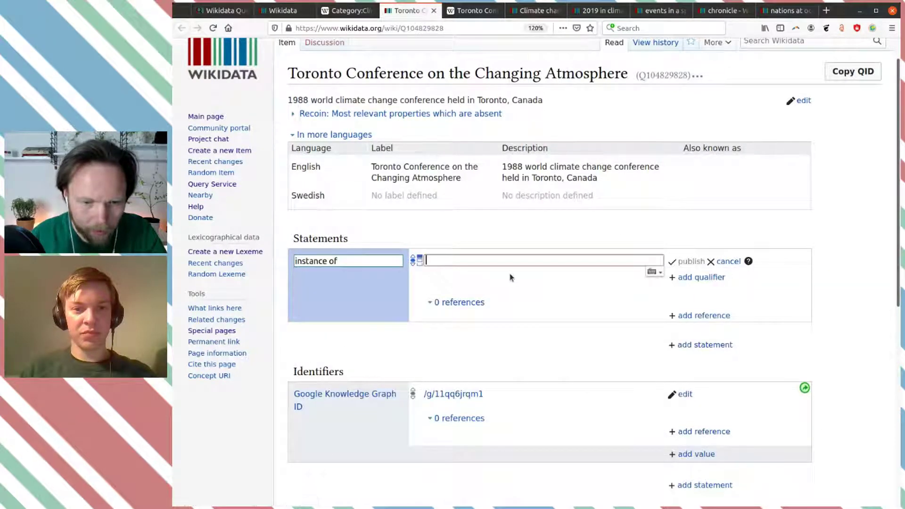
text(con)
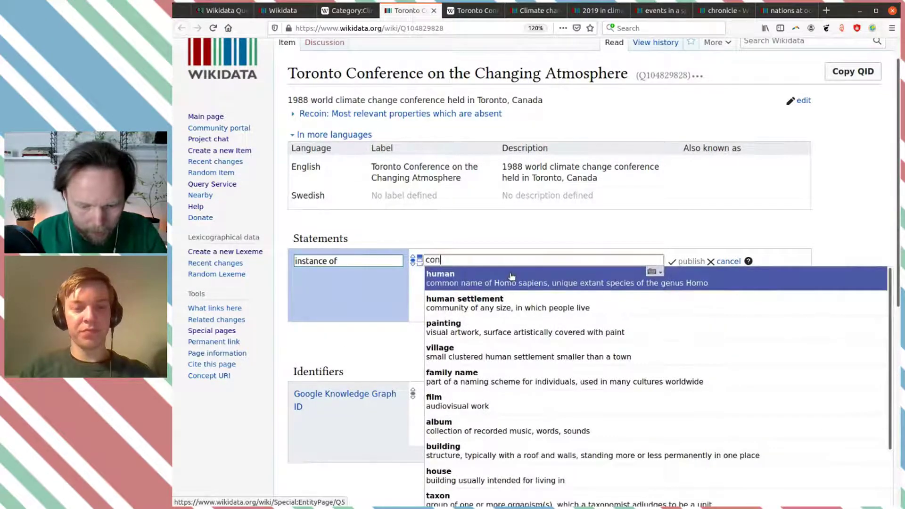
text(fer)
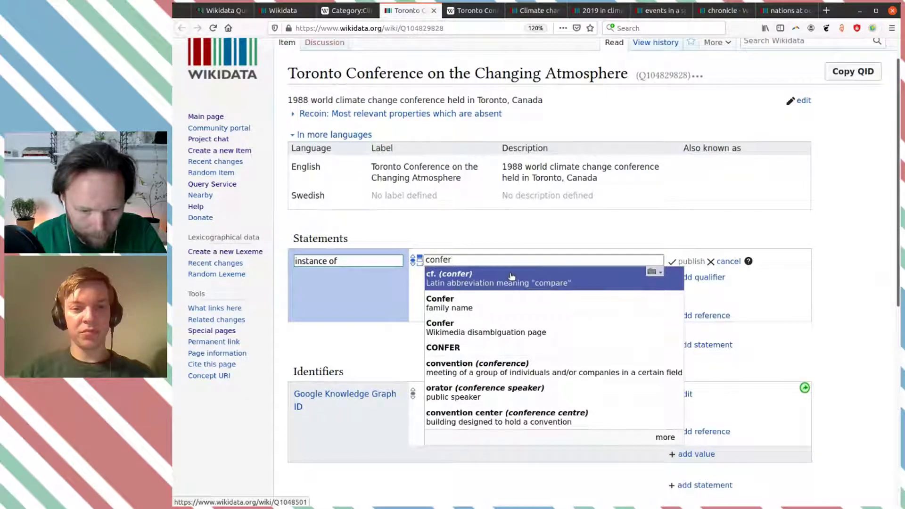
click(536, 367)
click(691, 261)
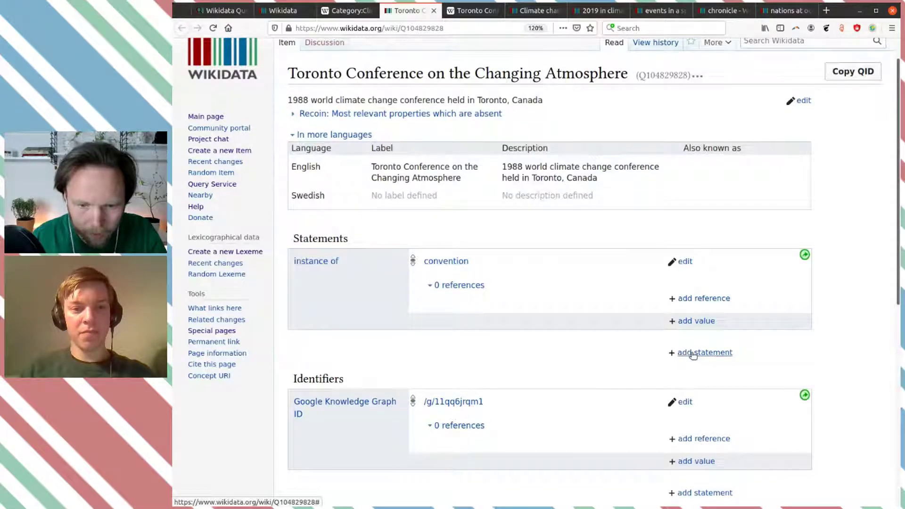
Step: Add a location statement with Toronto, the capital city of Ontario, as its value and publish it
click(692, 354)
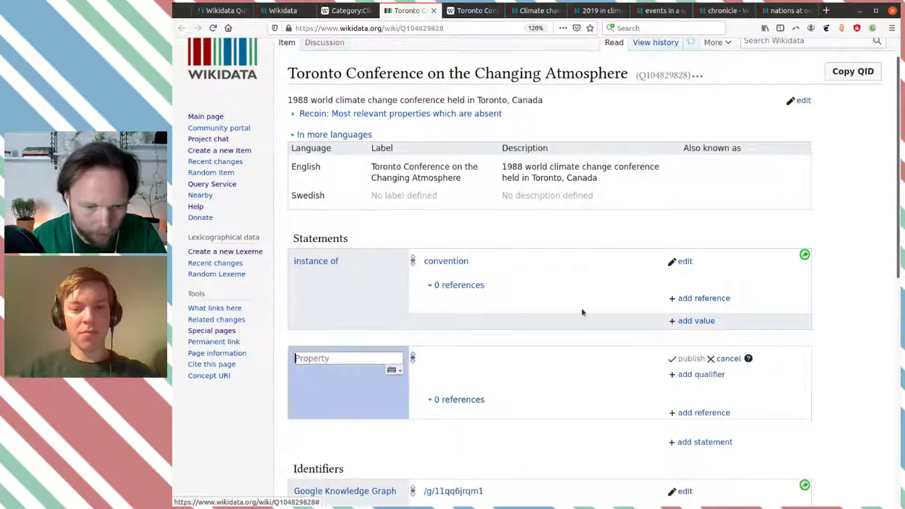
click(584, 282)
text(toront)
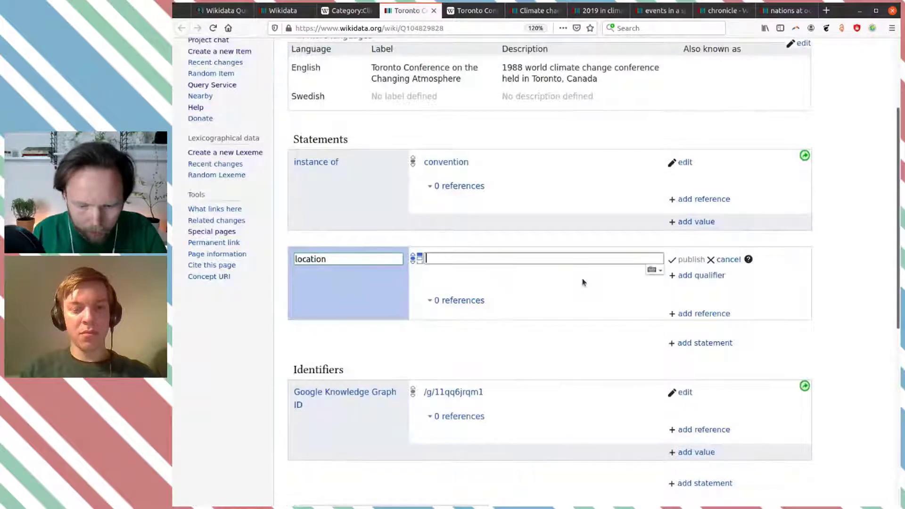
text(o)
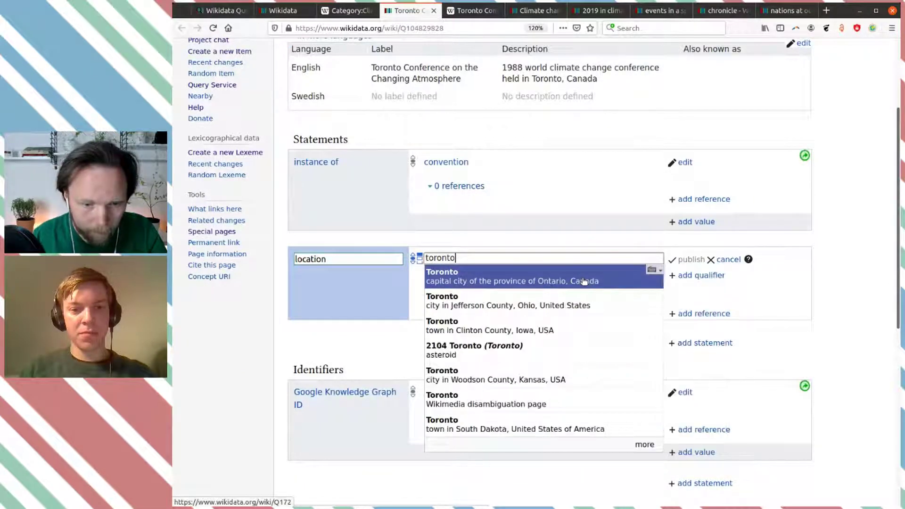
click(569, 282)
click(688, 259)
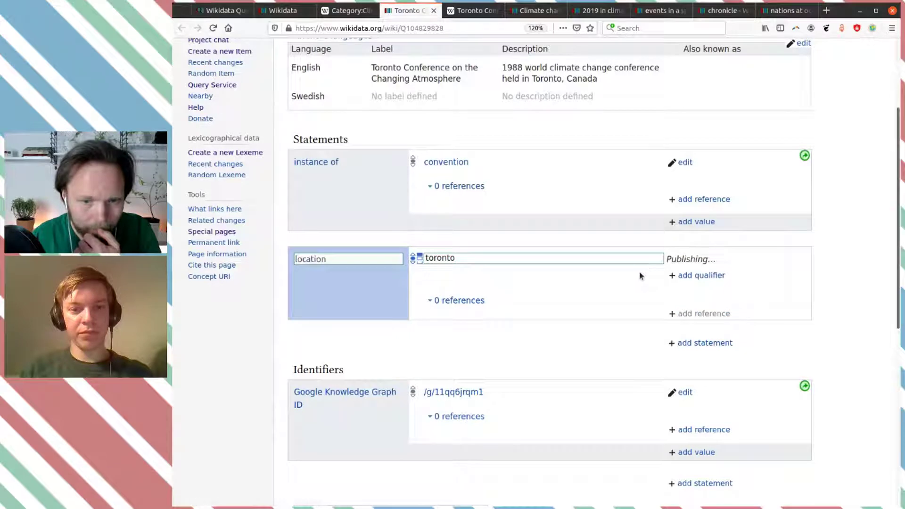
Step: Add a main subject statement with the value global warming and publish it
click(686, 350)
text(main sub)
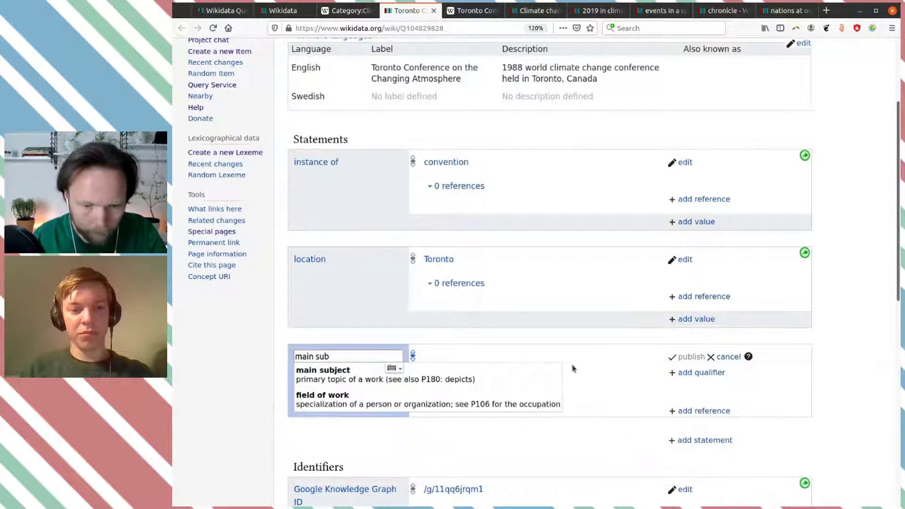
click(549, 374)
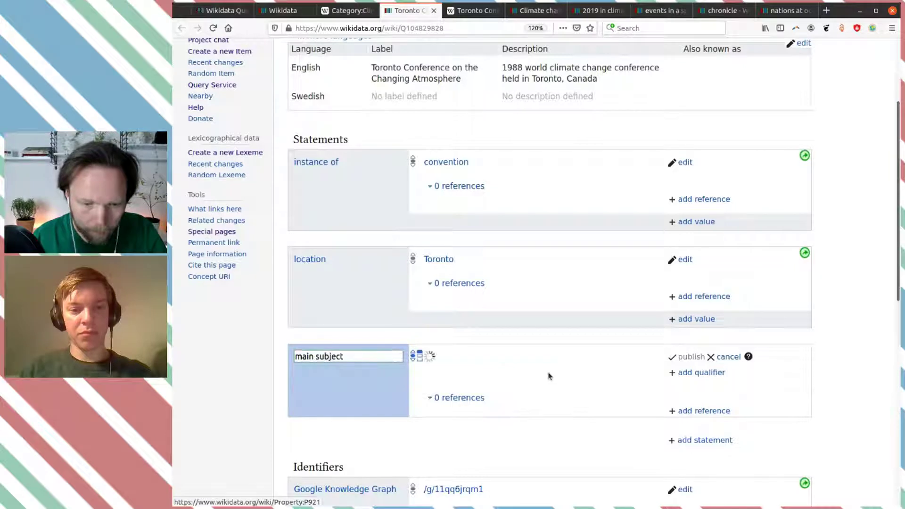
text(global wa)
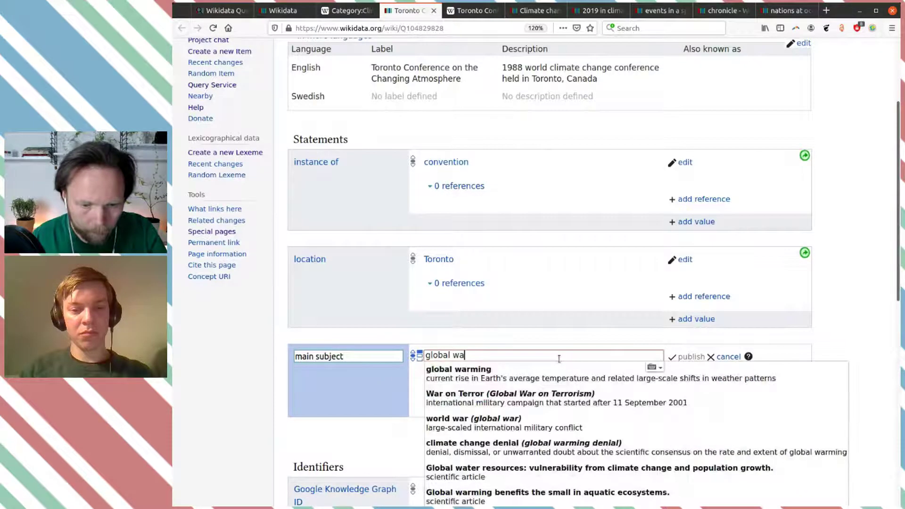
click(561, 370)
click(682, 357)
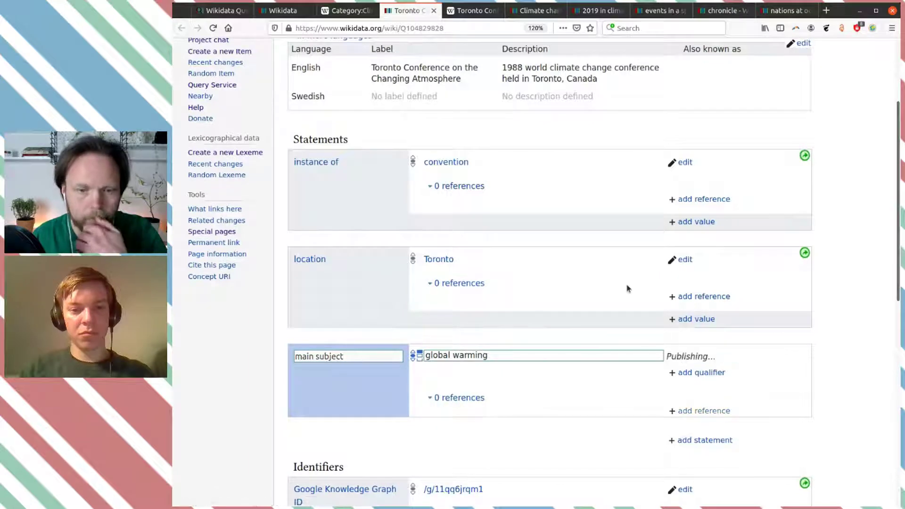
Step: Look up the conference's opening date in the Wikipedia article and add a start time statement with June 27 1988
click(474, 12)
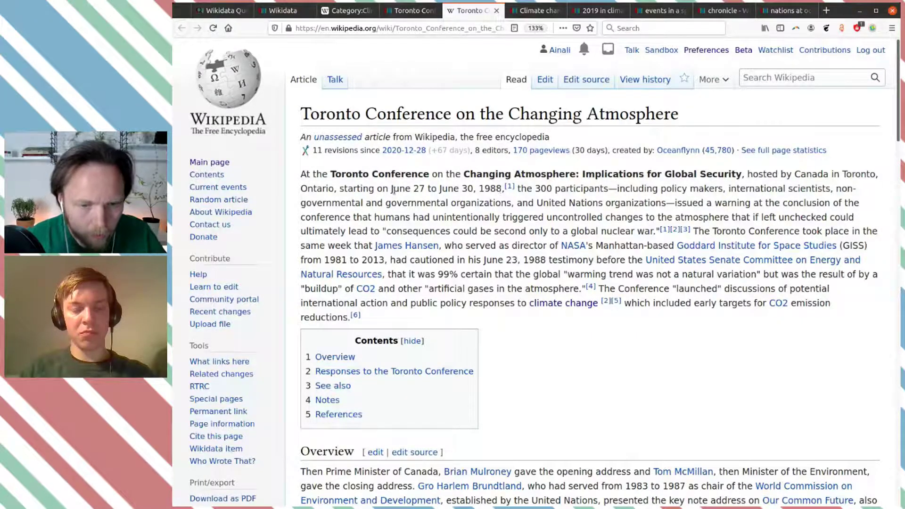
drag(389, 189, 426, 188)
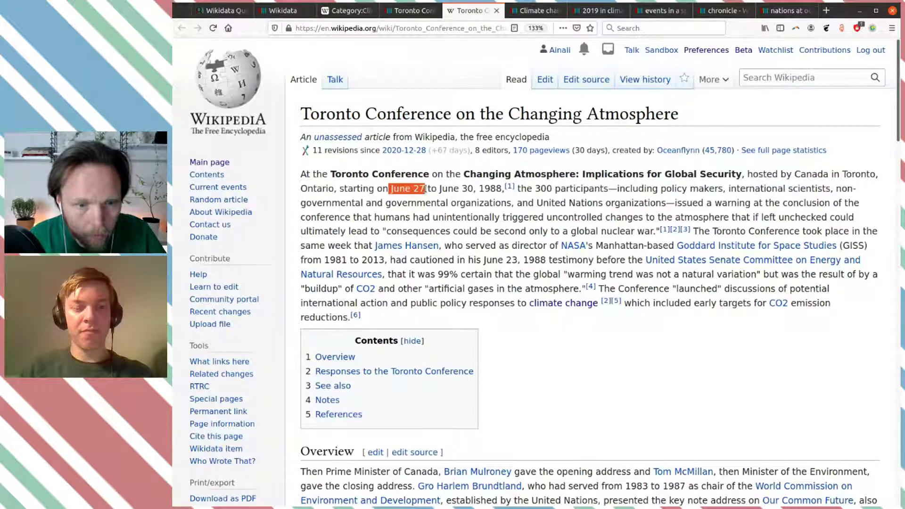
key(ctrl+Page_Up)
scroll(666, 388, down, 4)
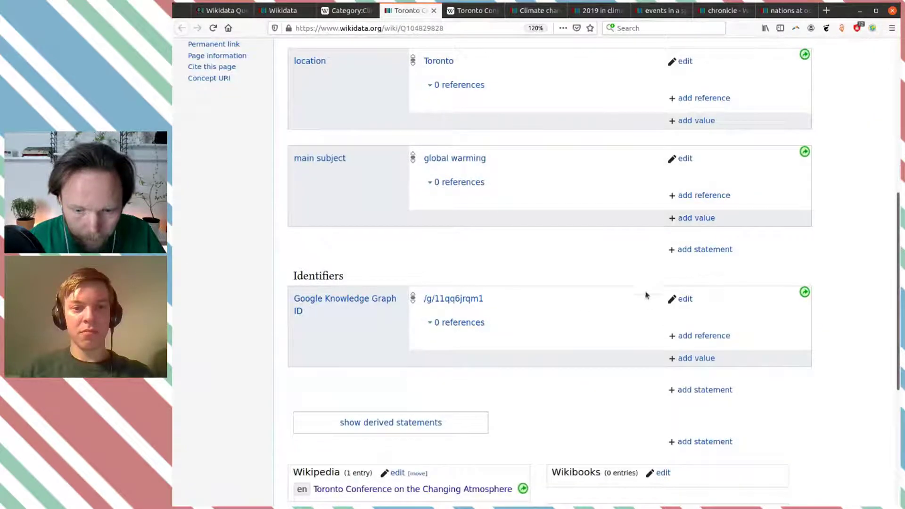
click(687, 249)
text(s)
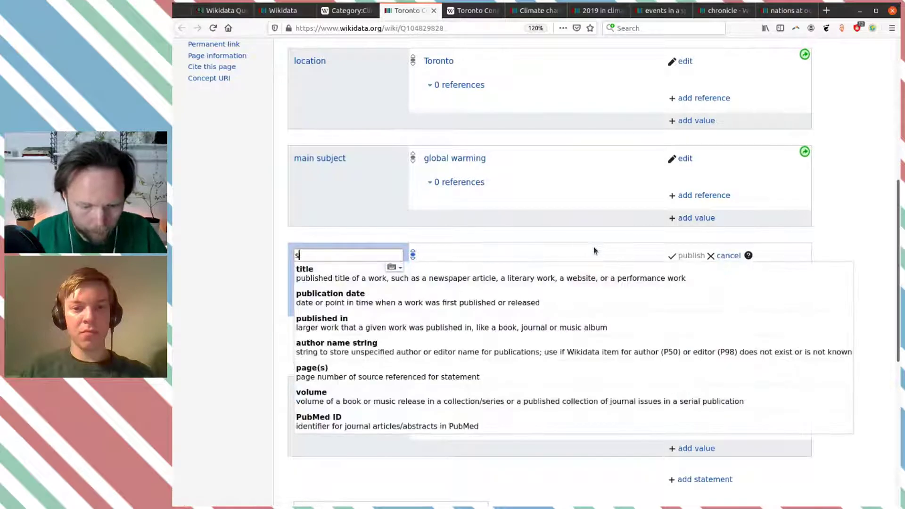
text(tar)
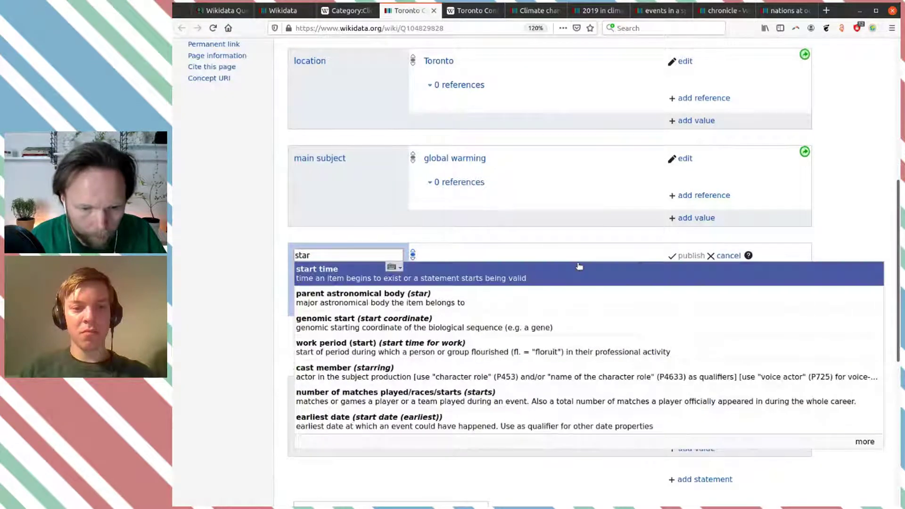
click(579, 266)
text(June 27 1)
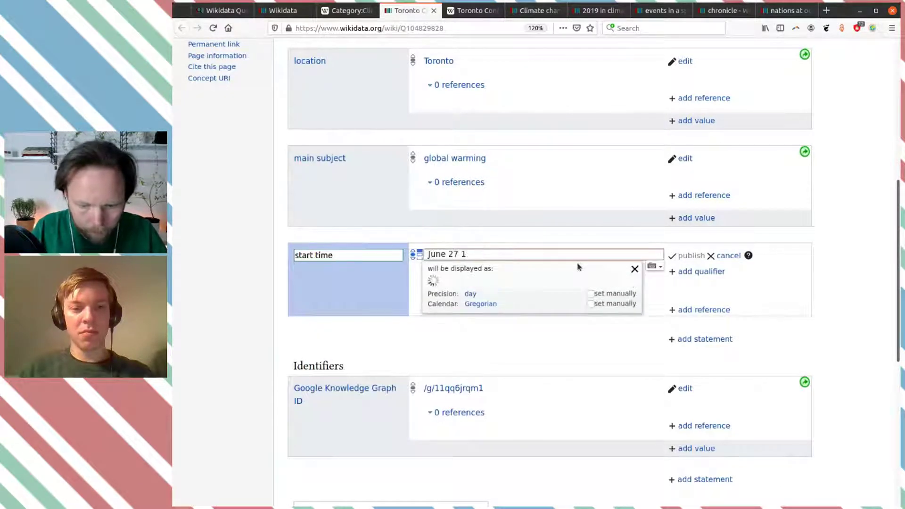
text(988)
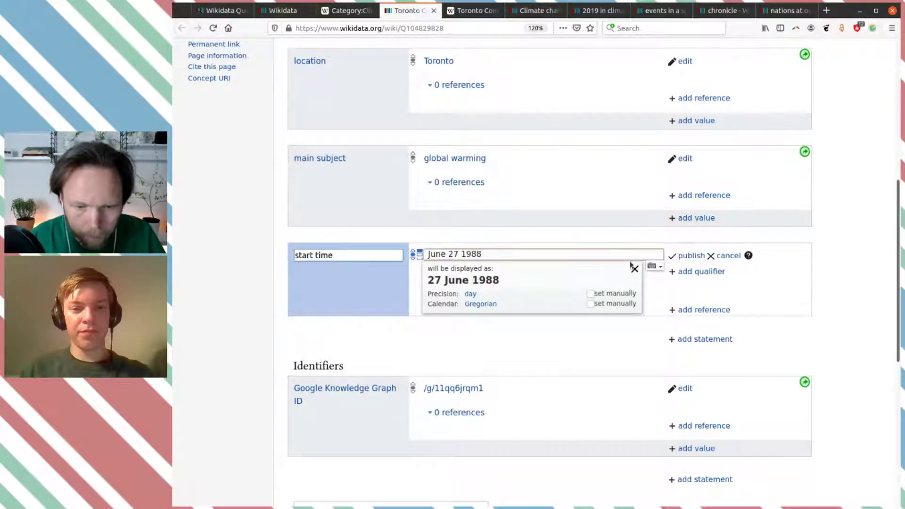
Step: Open the conference statement PDF cited for the dates in the Wikipedia article, skim its first page and copy its web address
key(ctrl+Tab)
mouse_move(510, 187)
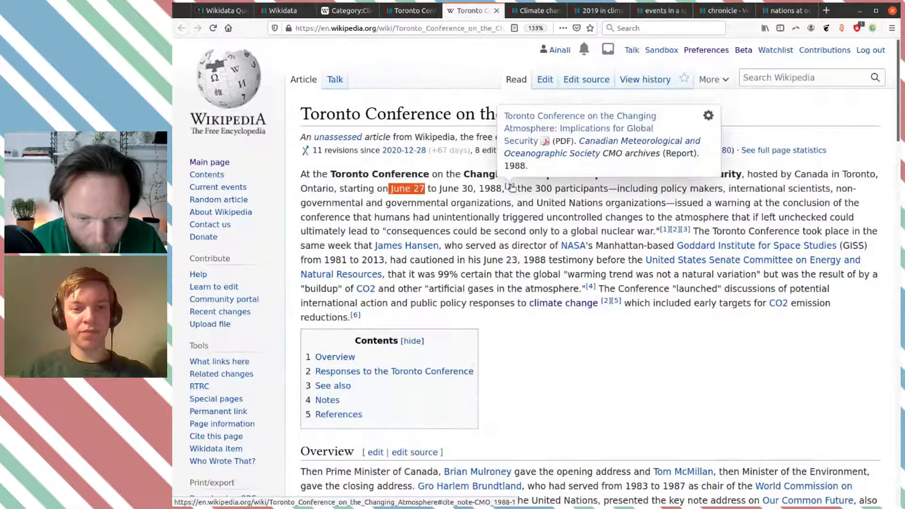
click(538, 119)
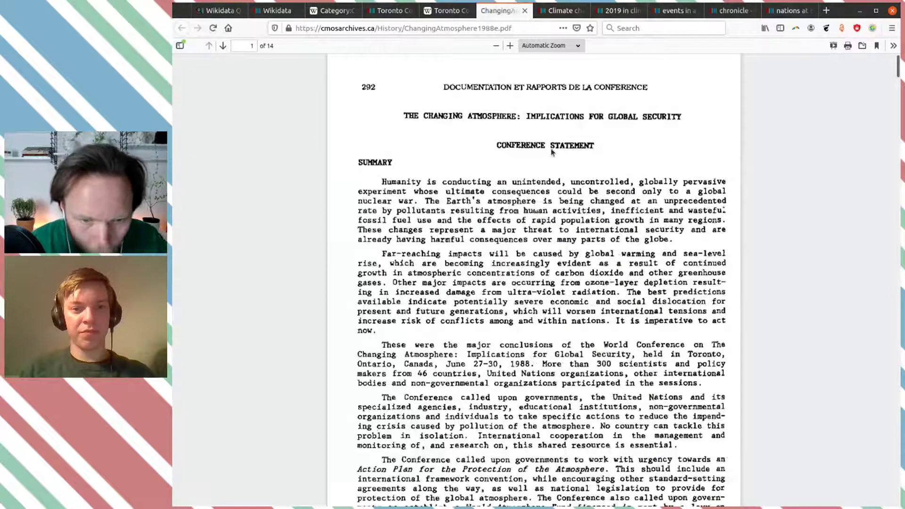
scroll(551, 152, down, 5)
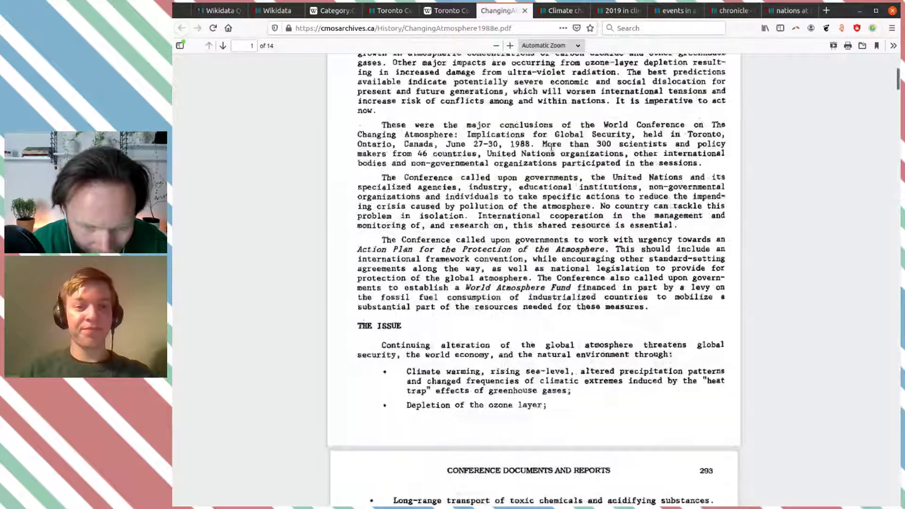
scroll(551, 147, up, 5)
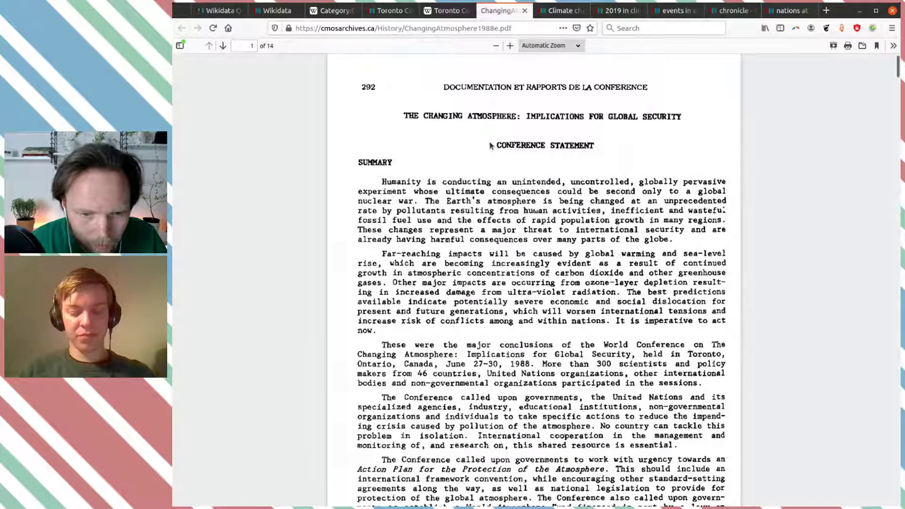
click(432, 27)
key(ctrl+v)
key(Return)
click(385, 10)
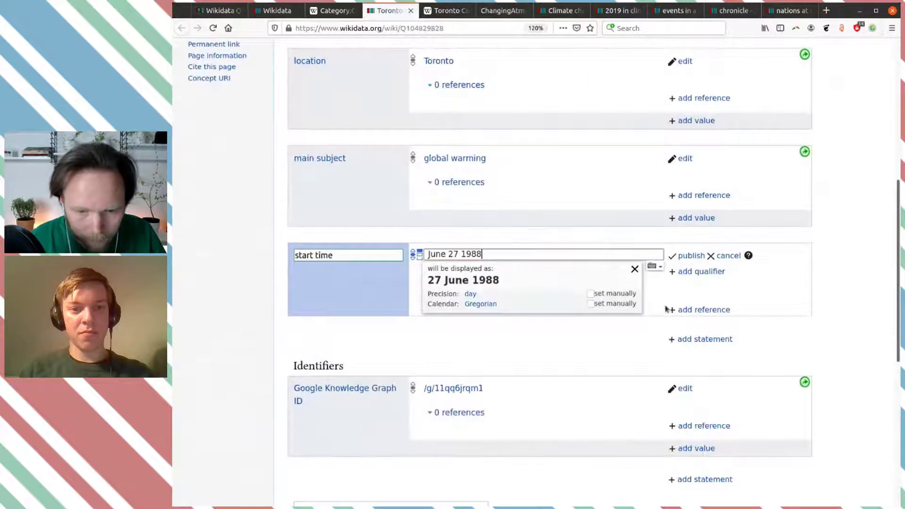
click(704, 310)
text(refe)
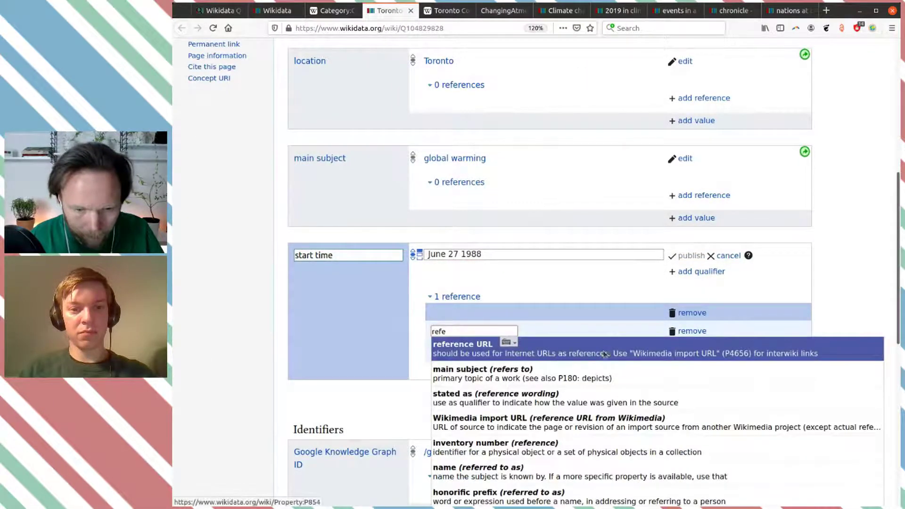
click(605, 355)
text(https://cmosarchives.ca/History/ChangingAtmosphere1988e.pdf)
click(685, 355)
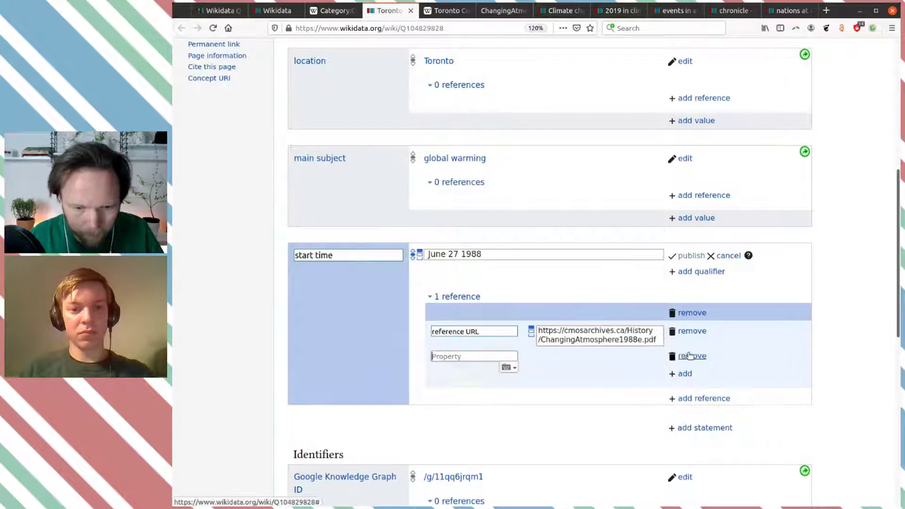
text(retr)
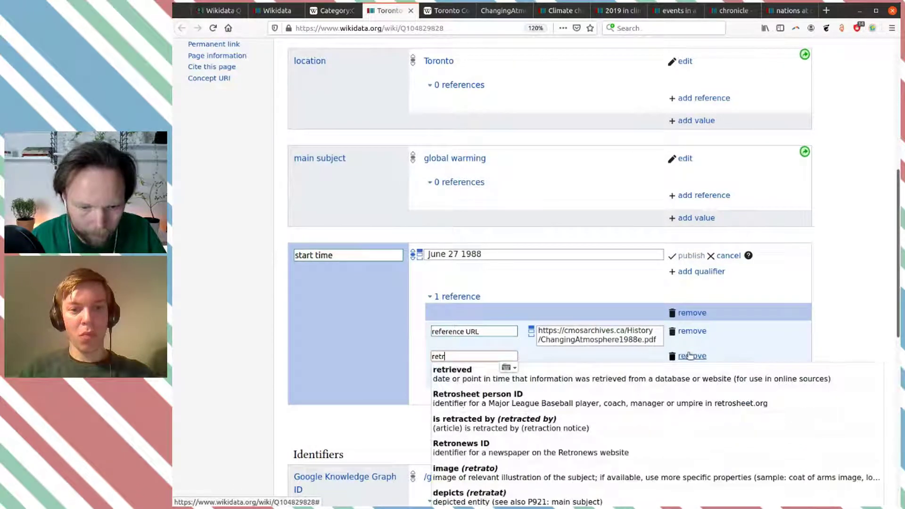
click(643, 369)
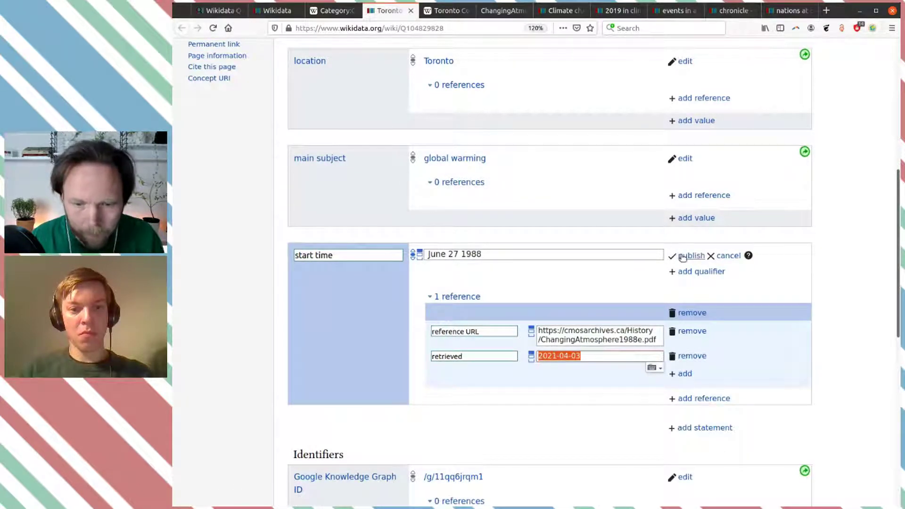
click(682, 258)
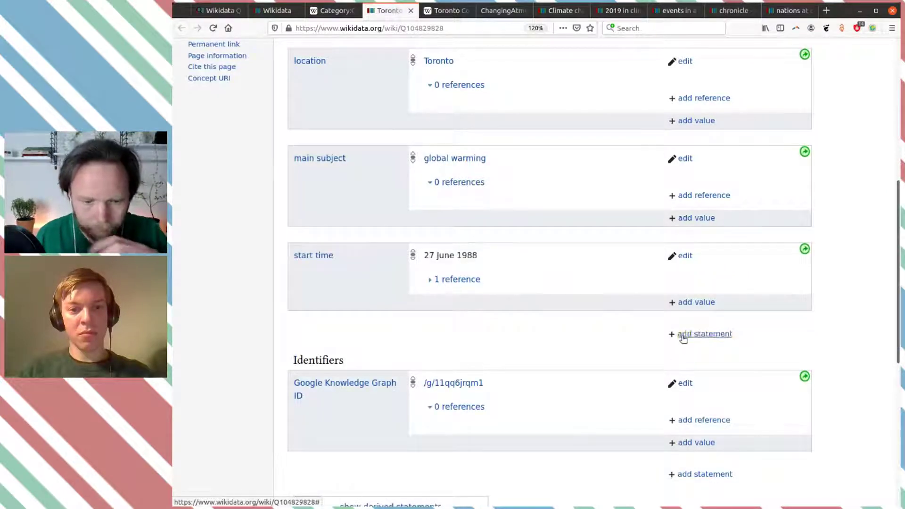
Step: Check the conference's closing date in the Wikipedia article, add an end time statement with 30 June 1988 and publish it
click(682, 339)
text(end)
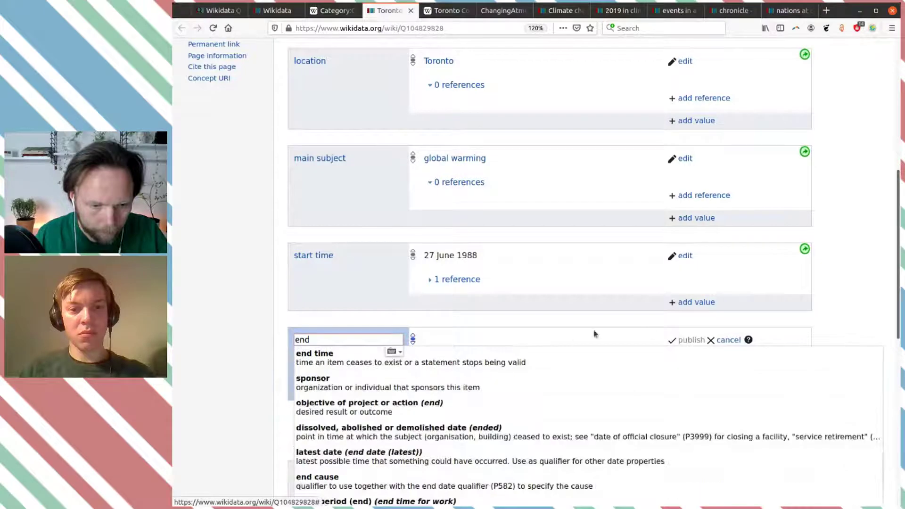
click(593, 354)
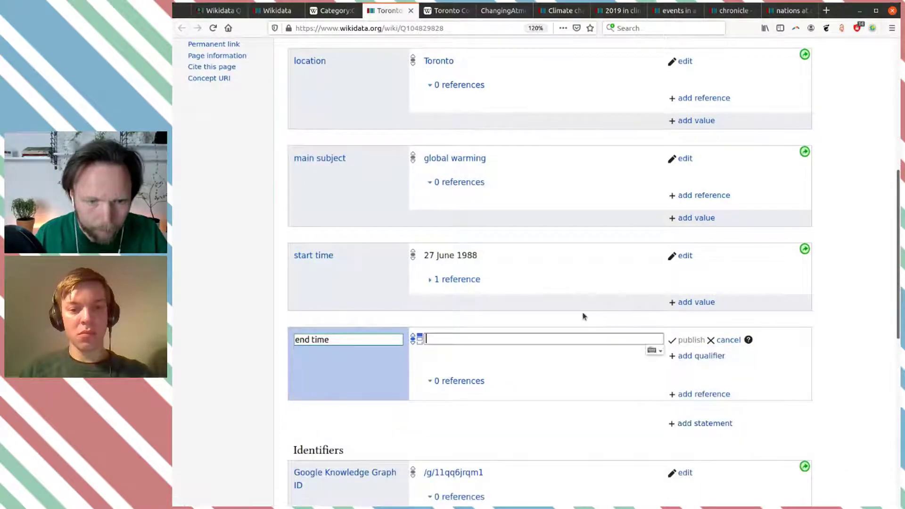
key(ctrl+Tab)
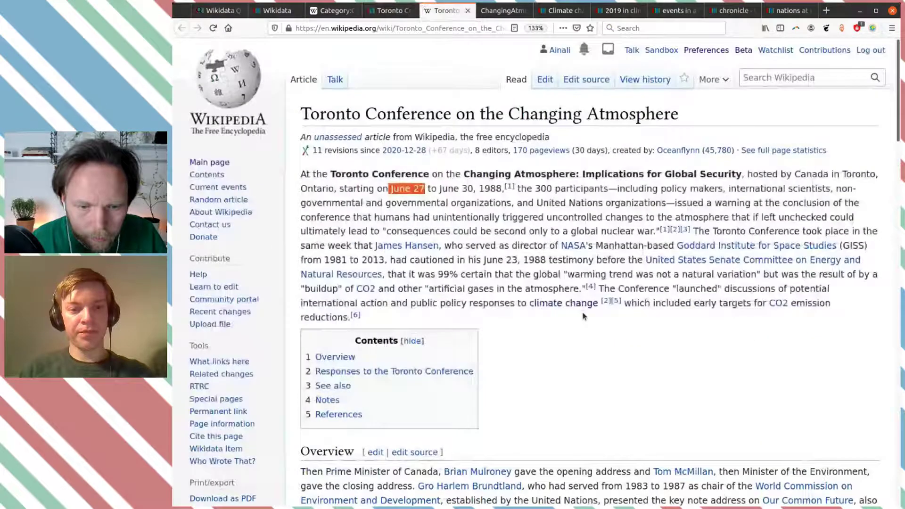
key(ctrl+shift+Tab)
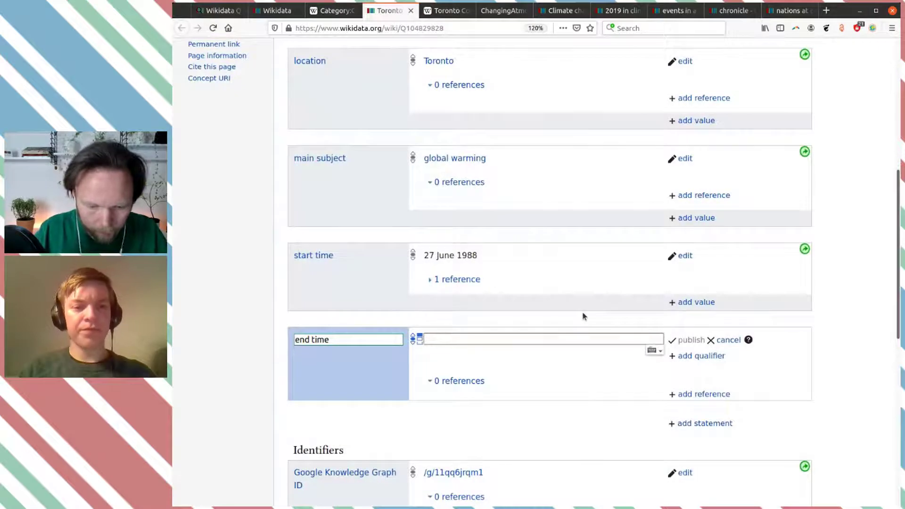
text(30 June 1)
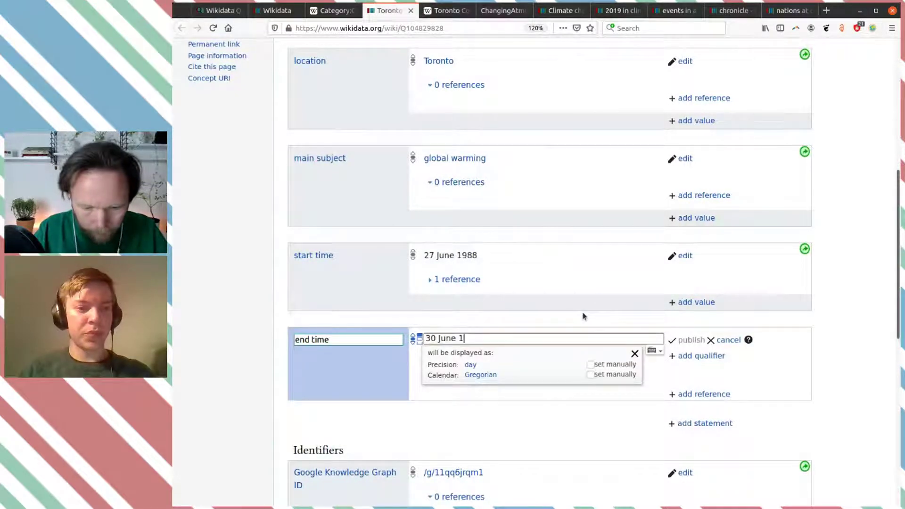
text(988)
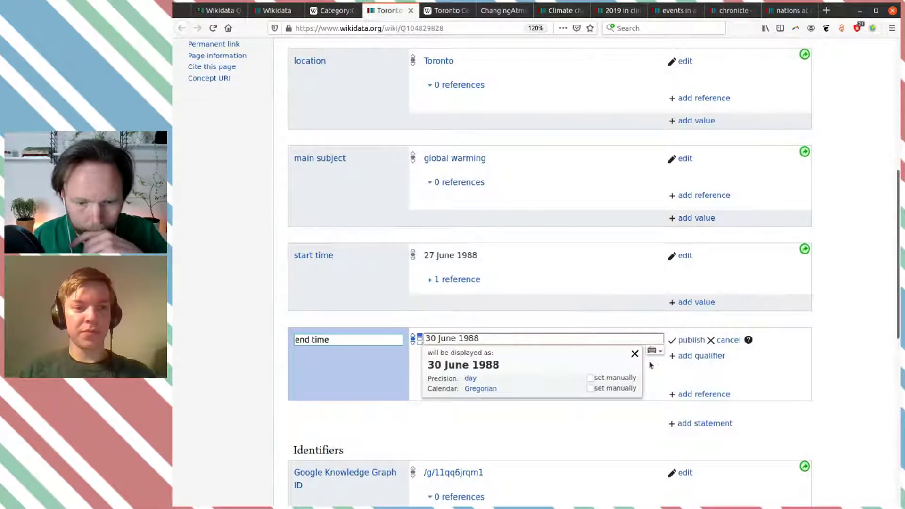
click(693, 341)
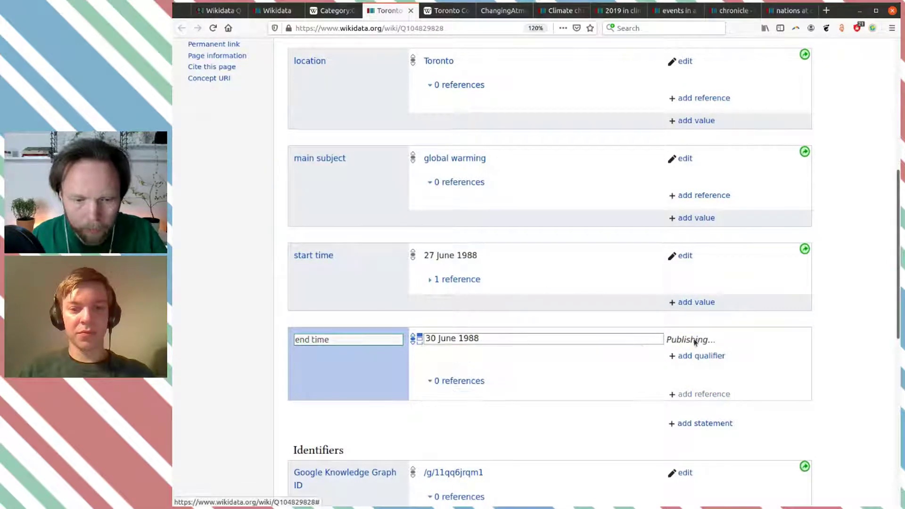
Step: Reload the item, copy the start time's reference and insert it into the end time statement
click(213, 29)
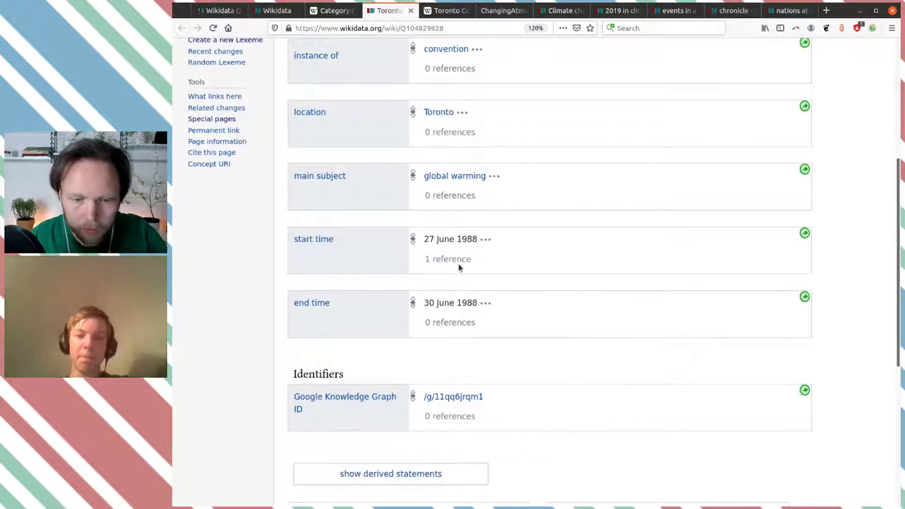
scroll(471, 317, down, 2)
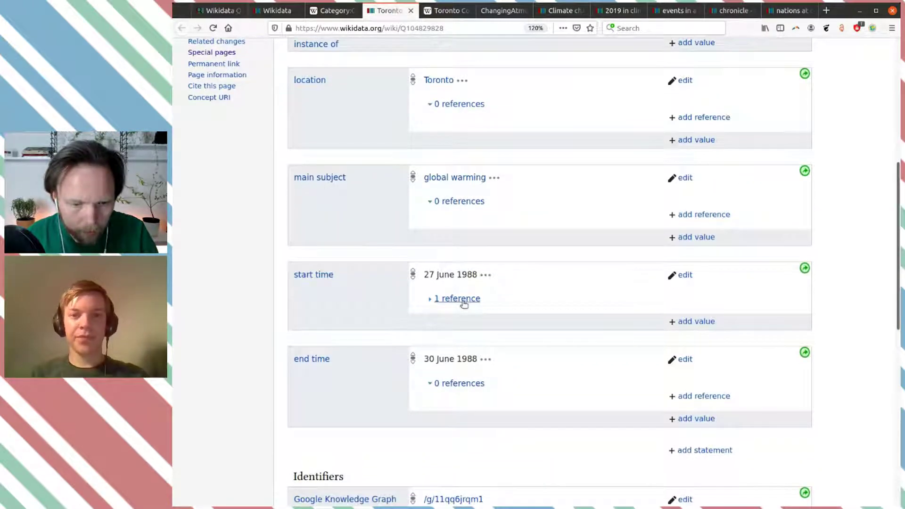
click(464, 302)
click(685, 316)
scroll(688, 317, down, 3)
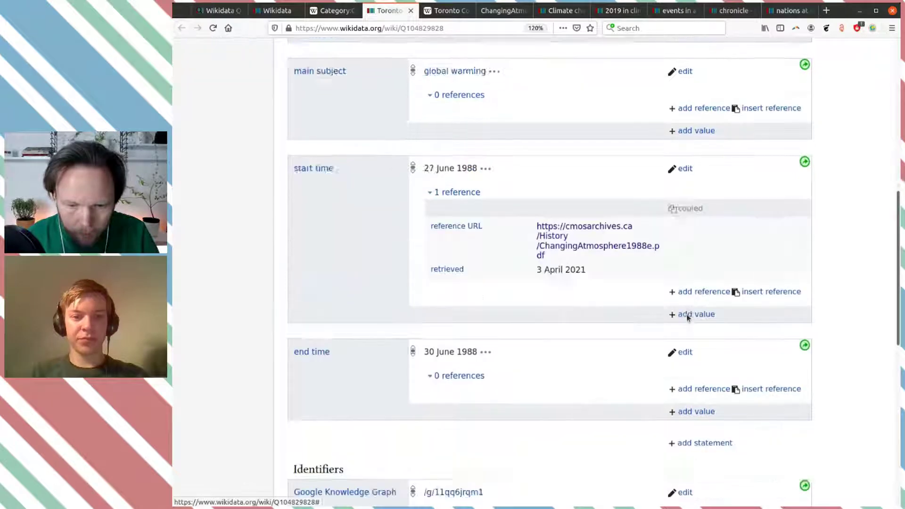
scroll(688, 317, down, 2)
click(759, 297)
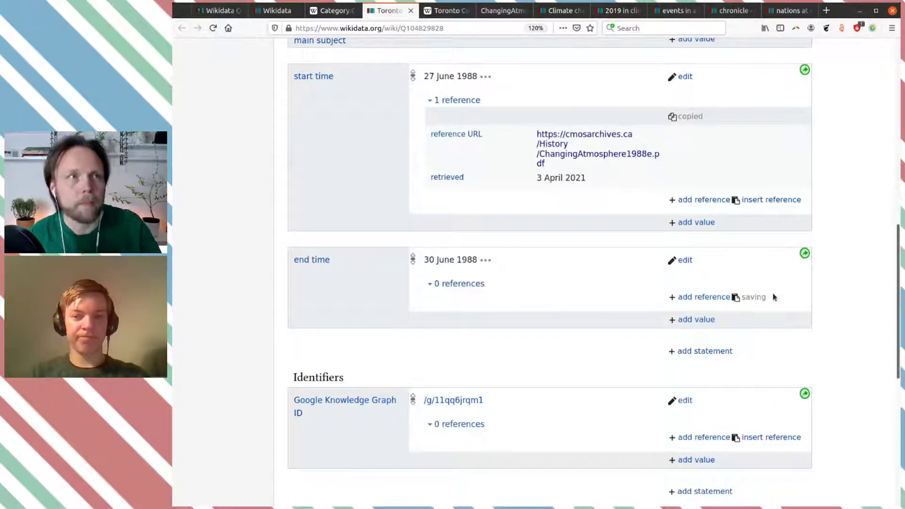
Step: Review the top of the Toronto Conference item, then look over the article list in Wikipedia's Climate change category
scroll(800, 278, up, 10)
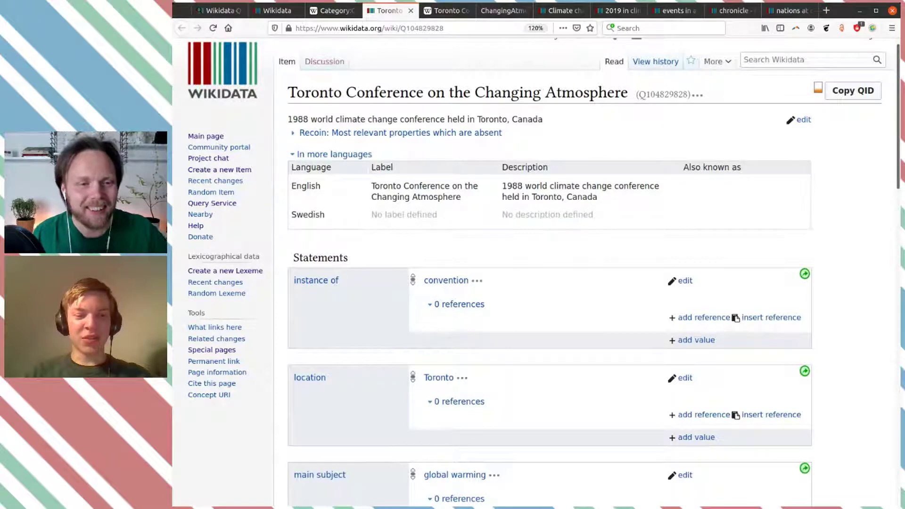
scroll(710, 192, down, 3)
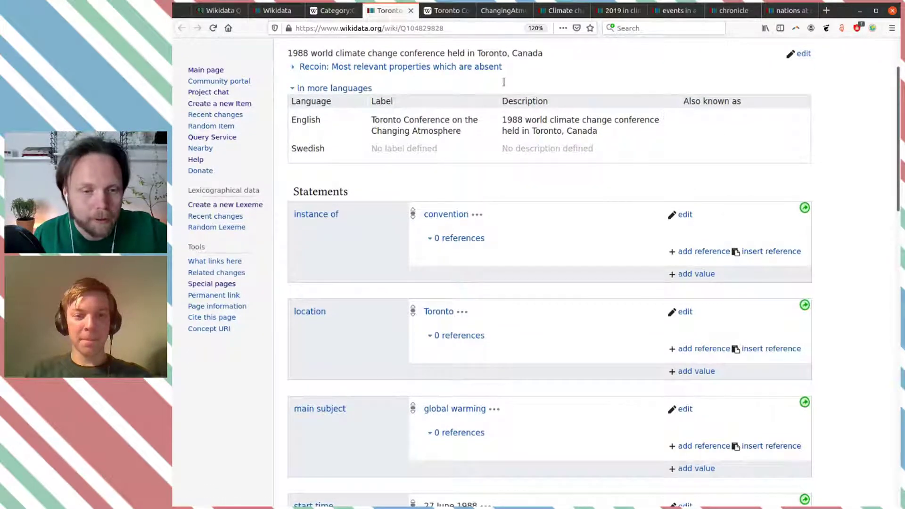
click(332, 11)
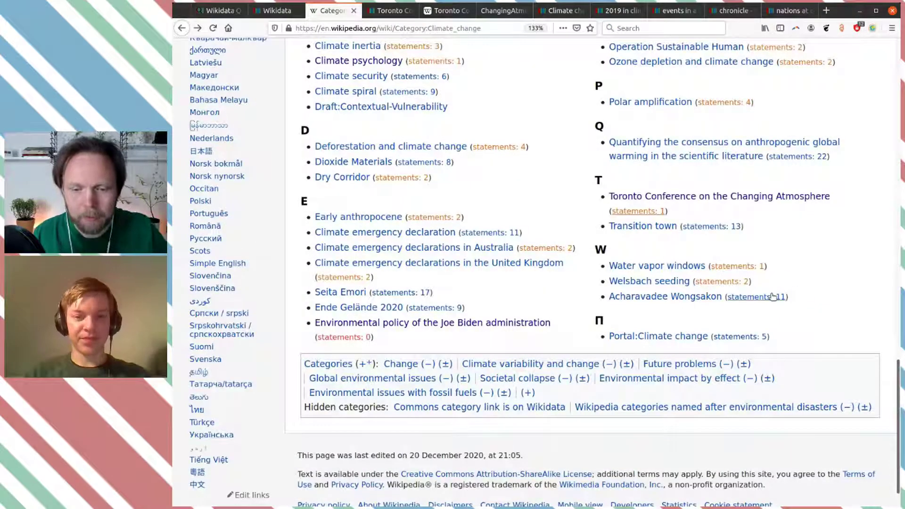
scroll(773, 296, up, 3)
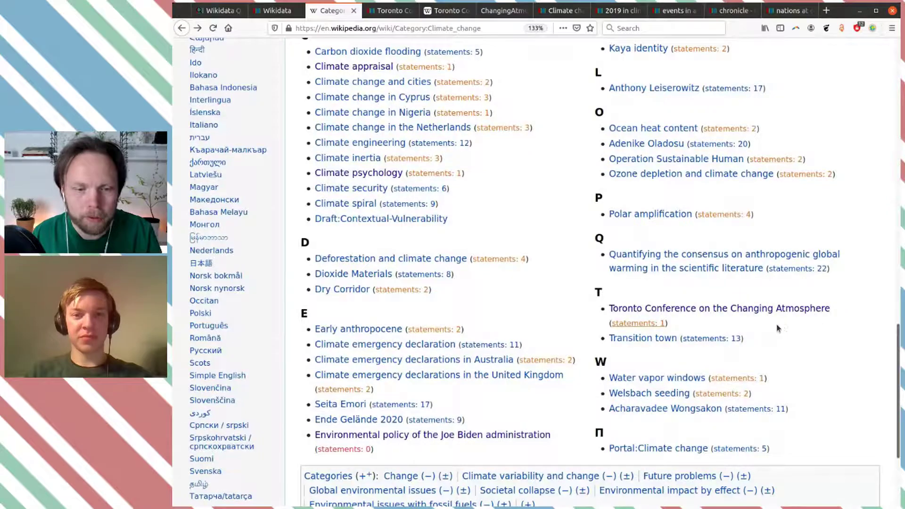
scroll(777, 329, up, 12)
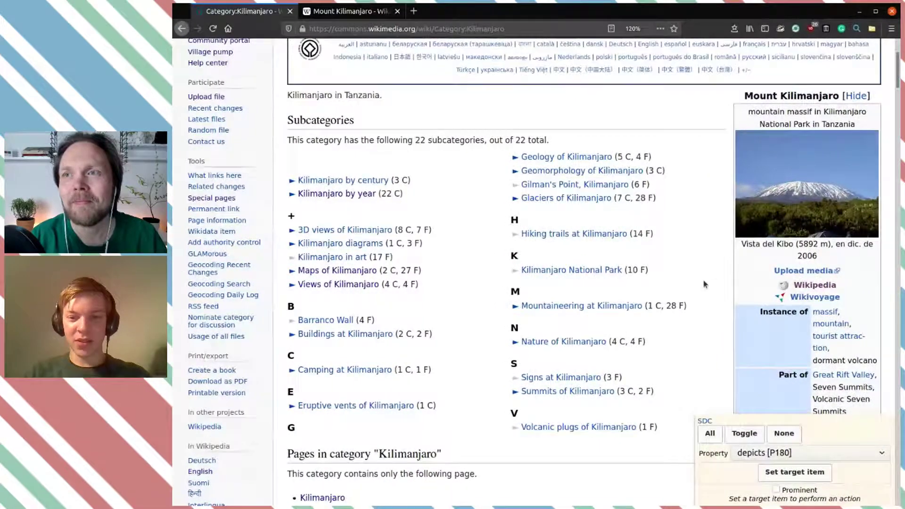
Step: Open the "Kilimanjaro by year" subcategory, then its "Kilimanjaro in 1929" category
mouse_move(564, 233)
scroll(564, 234, up, 3)
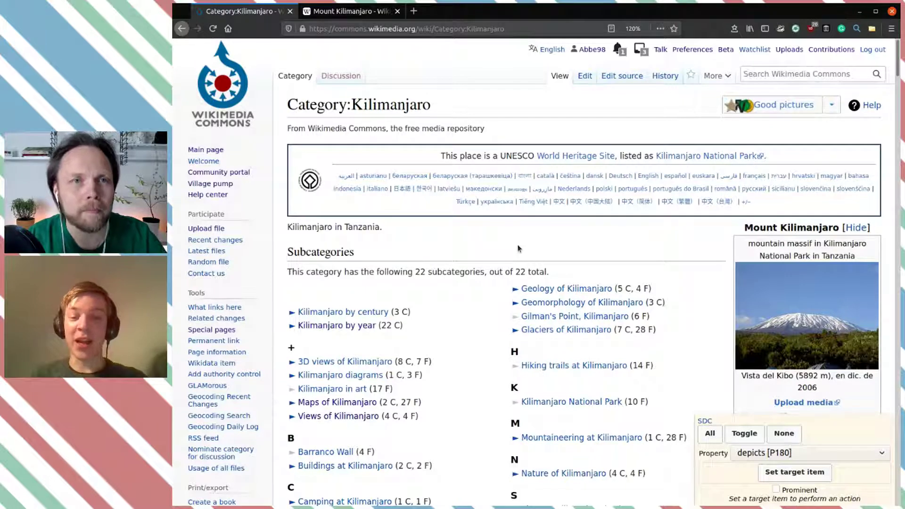
click(361, 329)
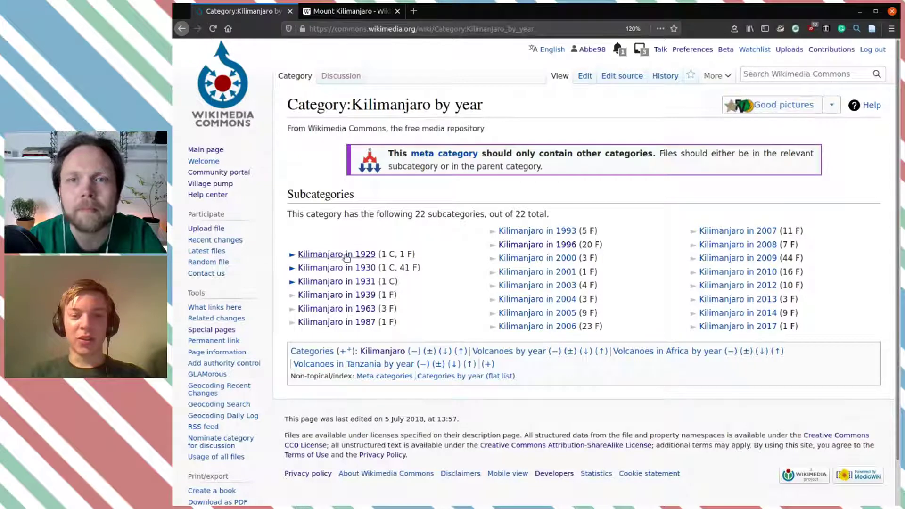
mouse_move(349, 257)
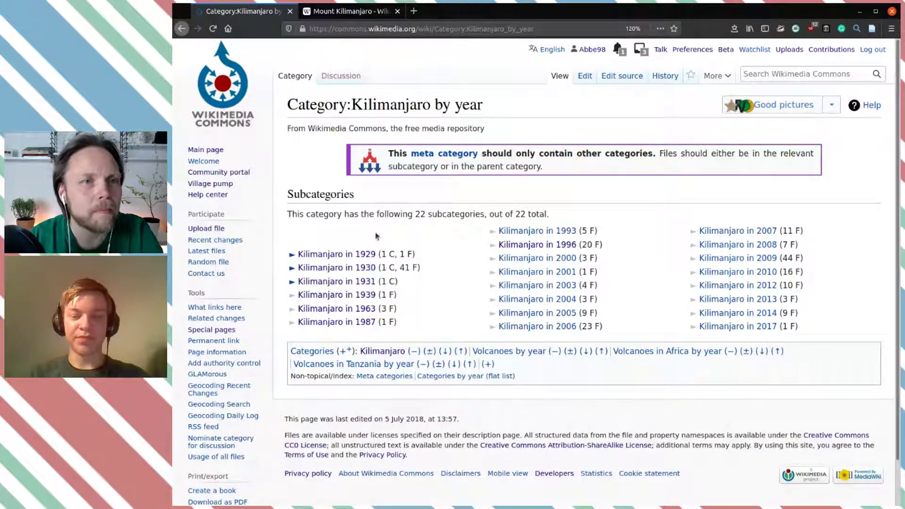
click(335, 255)
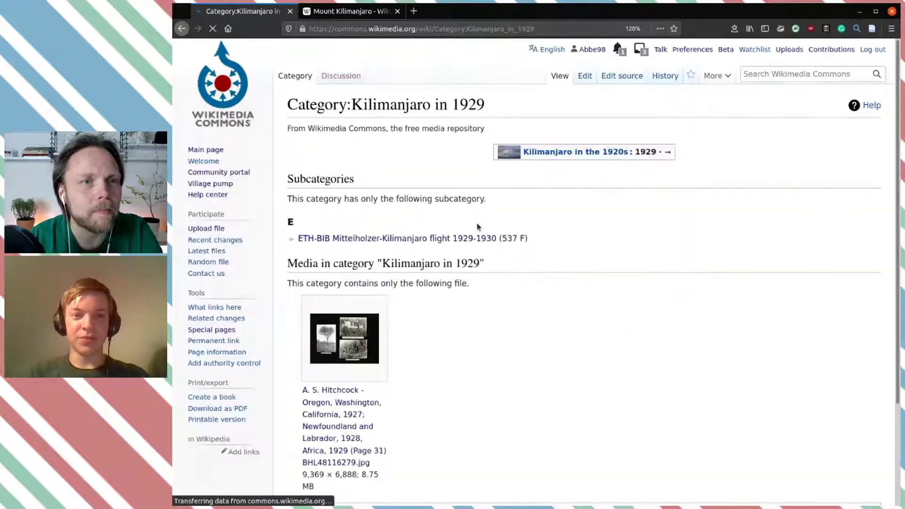
Step: Open the "ETH-BIB Mittelholzer-Kilimanjaro flight 1929-1930" subcategory of the 1929 category
scroll(533, 332, down, 3)
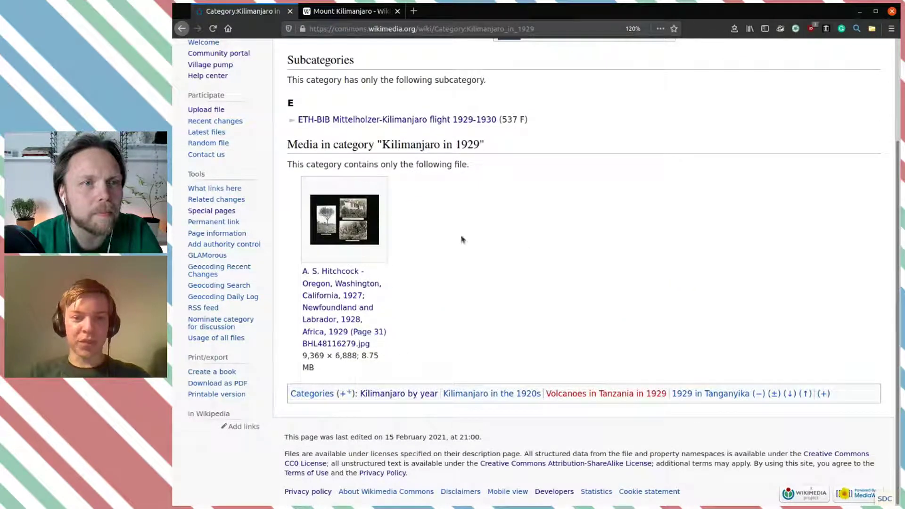
scroll(466, 225, up, 3)
click(432, 239)
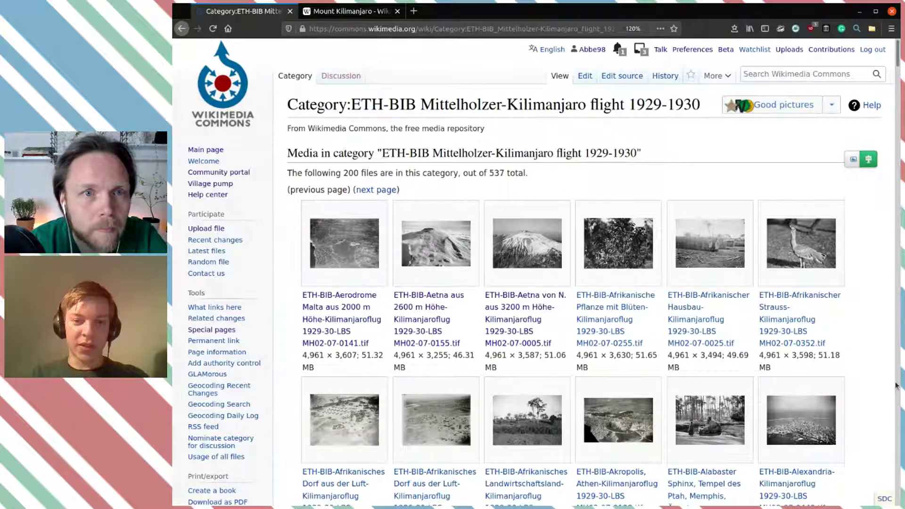
Step: Search the category page for "kibo" and open the first two matching files, Blick ins Kraterloch and Credner-Drygalski, in new tabs
key(ctrl+f)
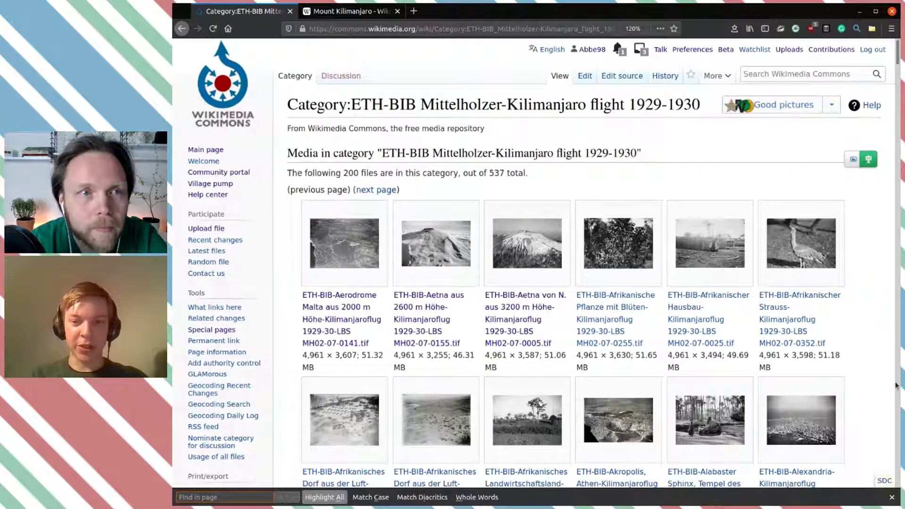
text(kibo)
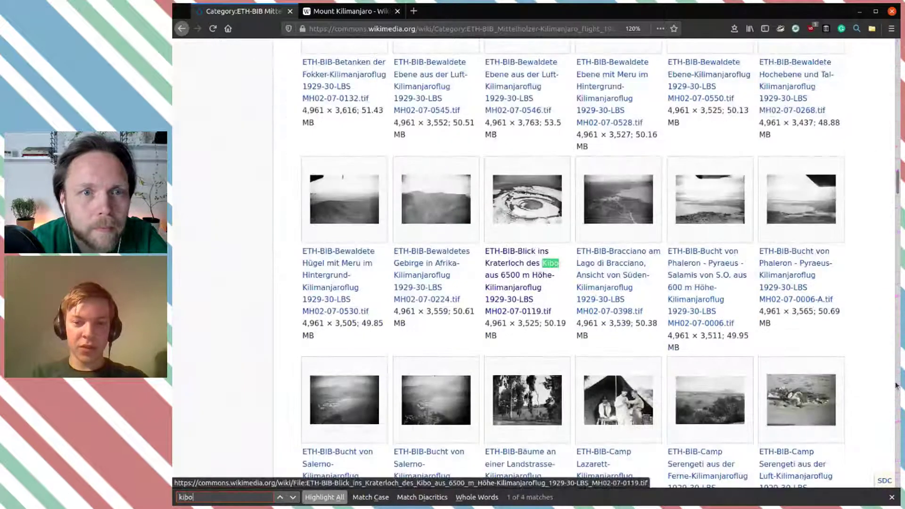
middle_click(524, 268)
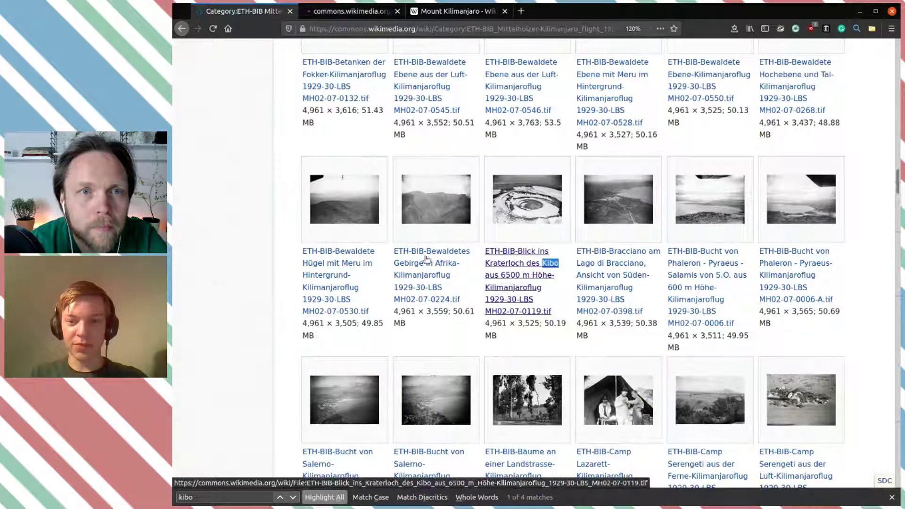
click(292, 498)
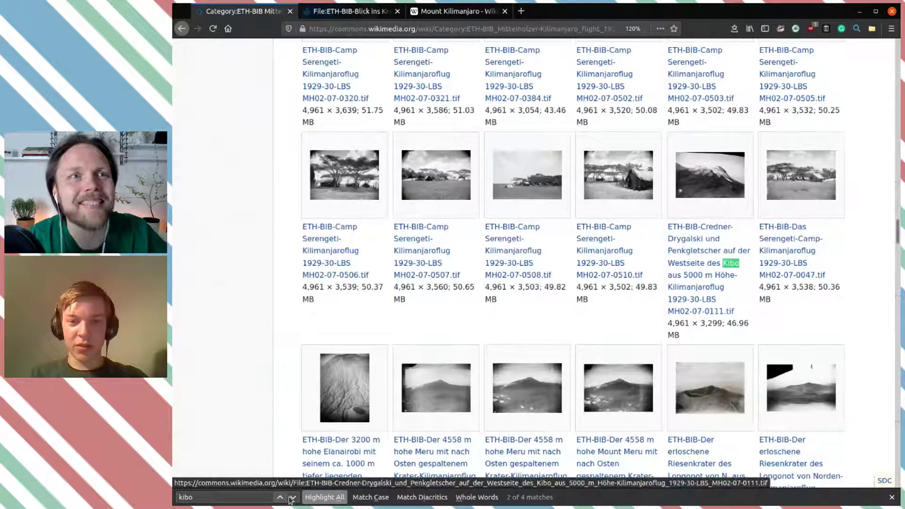
middle_click(689, 254)
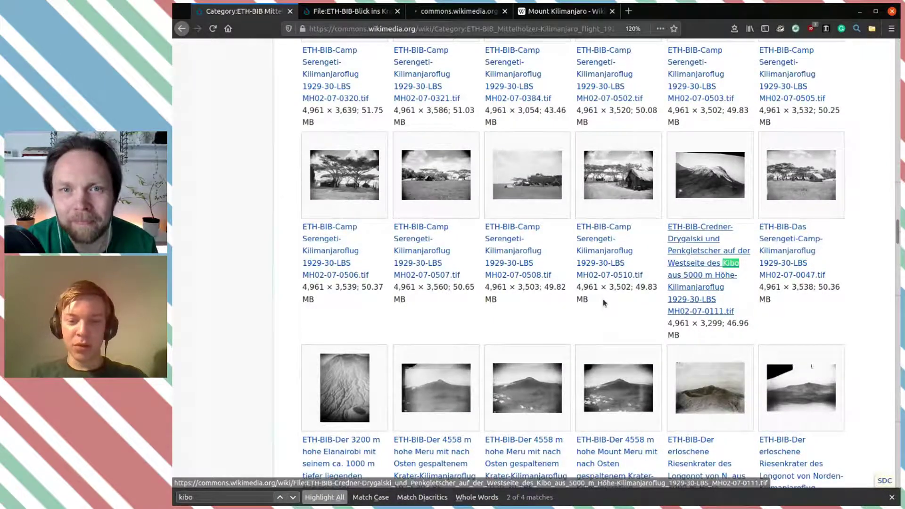
Step: Open the third match, Einbruchskrater des Kibo, in a new tab and the fourth, Gletscherdach des Kibo mit Kraterring, in the current one
scroll(604, 299, down, 8)
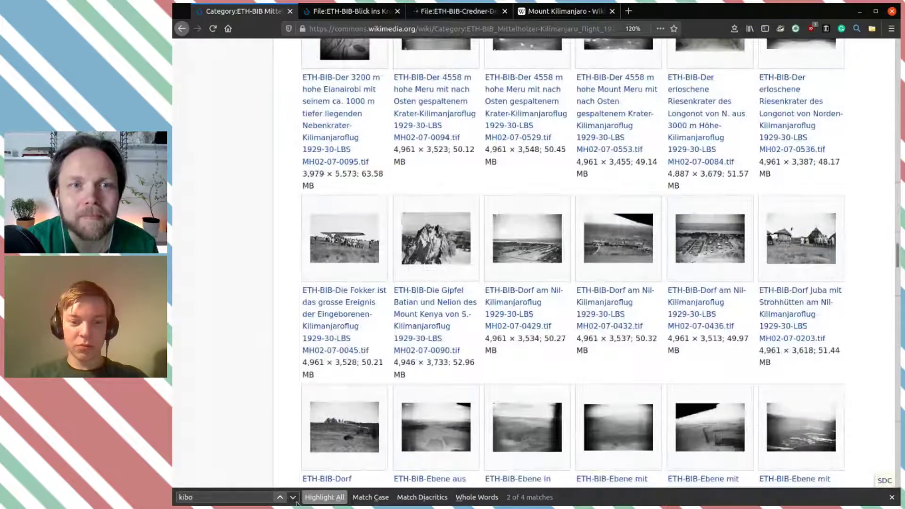
click(293, 498)
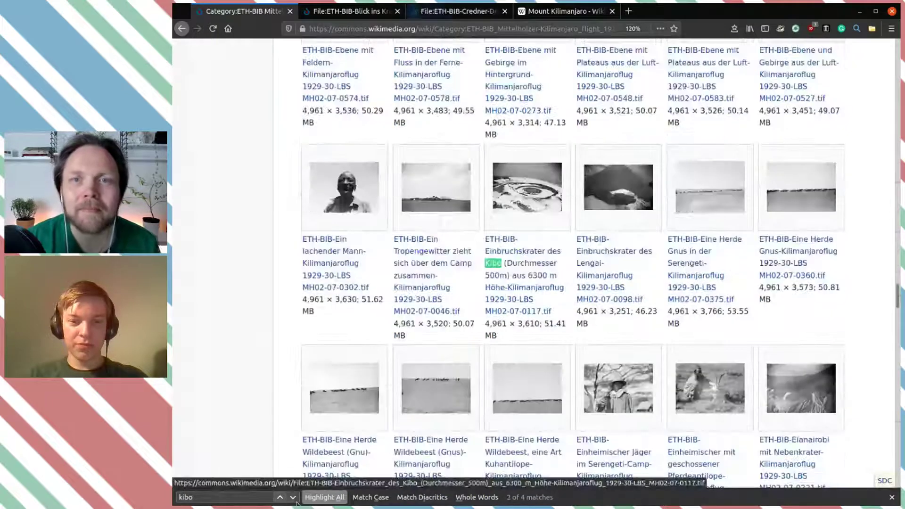
middle_click(507, 267)
scroll(440, 303, down, 5)
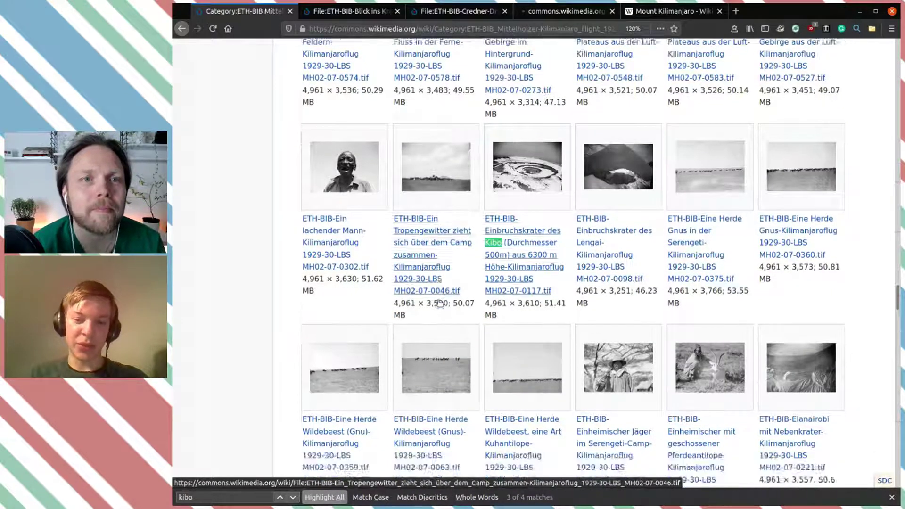
key(Return)
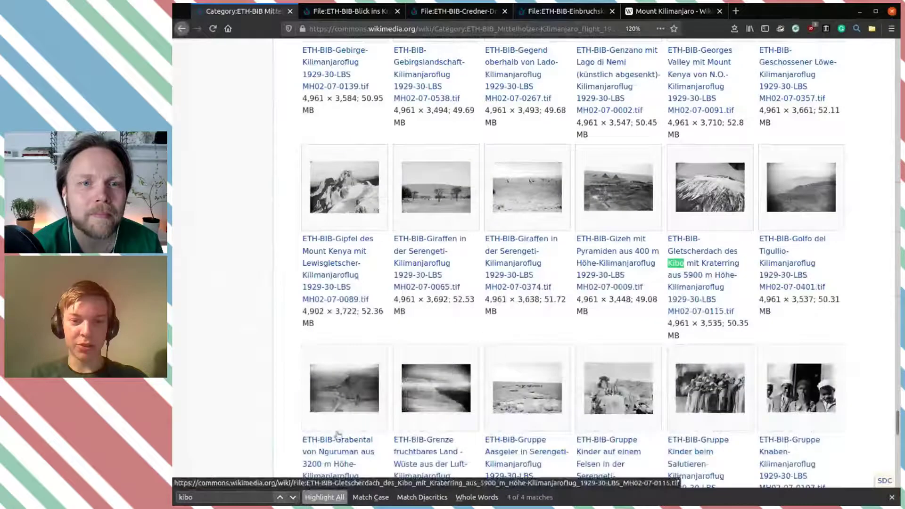
click(684, 257)
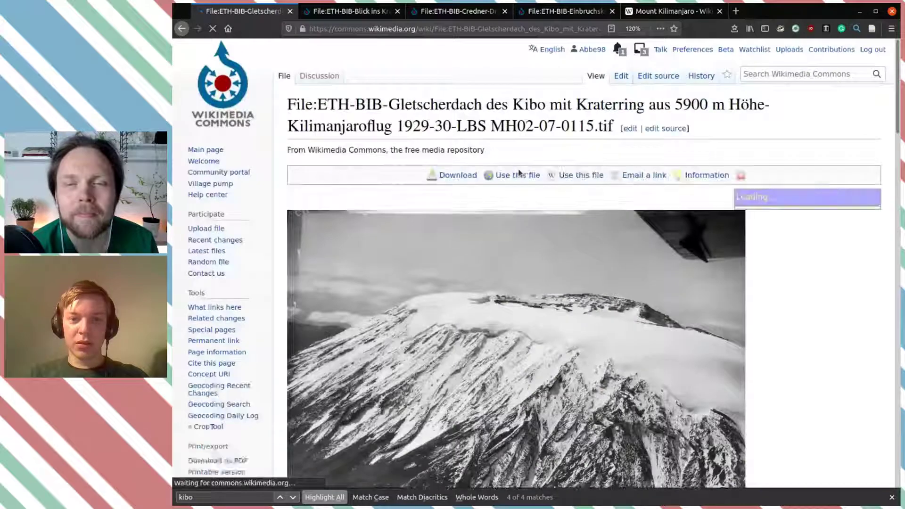
Step: Examine the Gletscherdach photo with its file information summary, and check which items its structured data says it depicts
scroll(550, 303, down, 3)
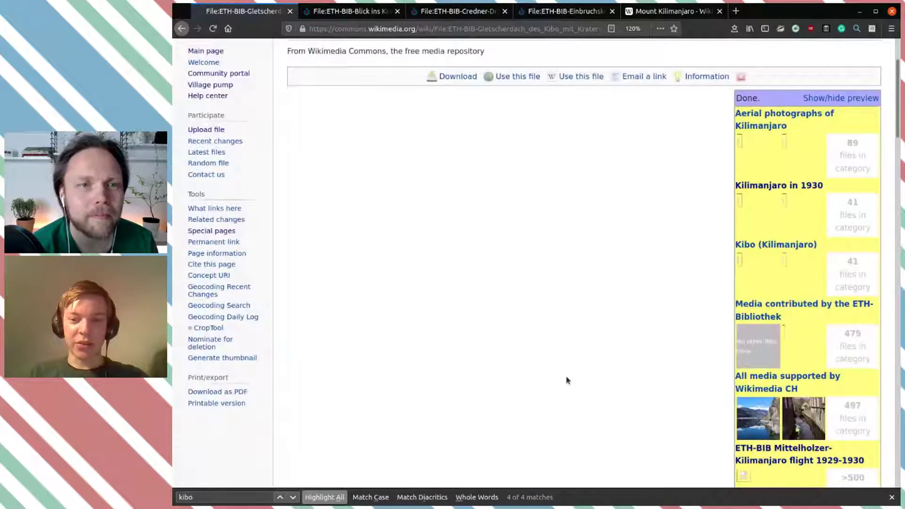
scroll(565, 377, down, 7)
scroll(568, 379, down, 3)
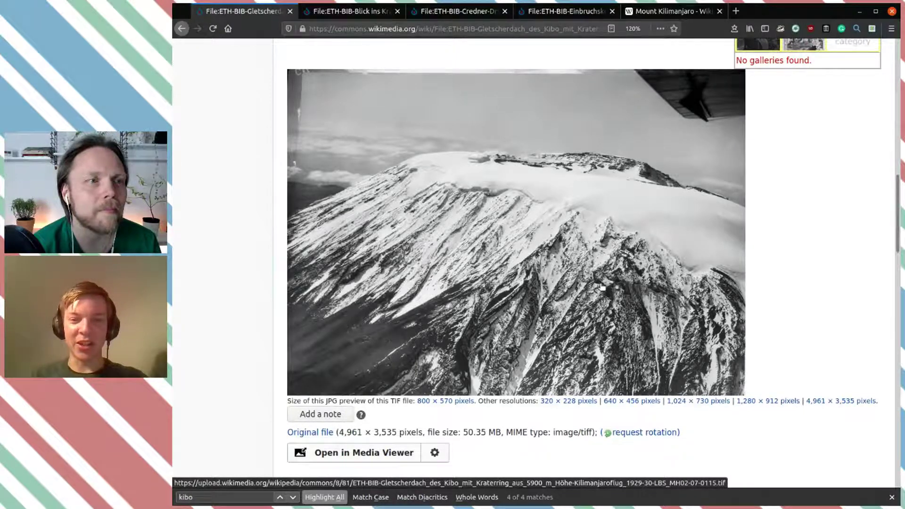
scroll(602, 287, down, 7)
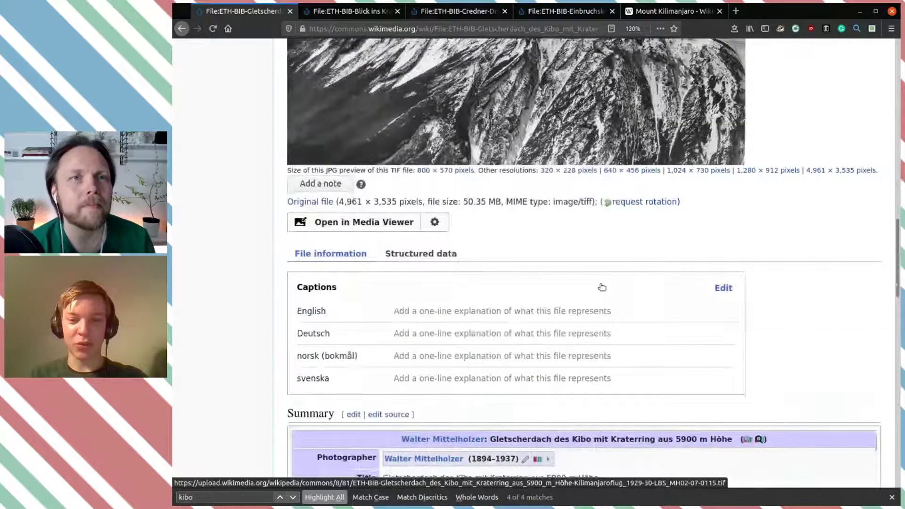
scroll(602, 287, down, 10)
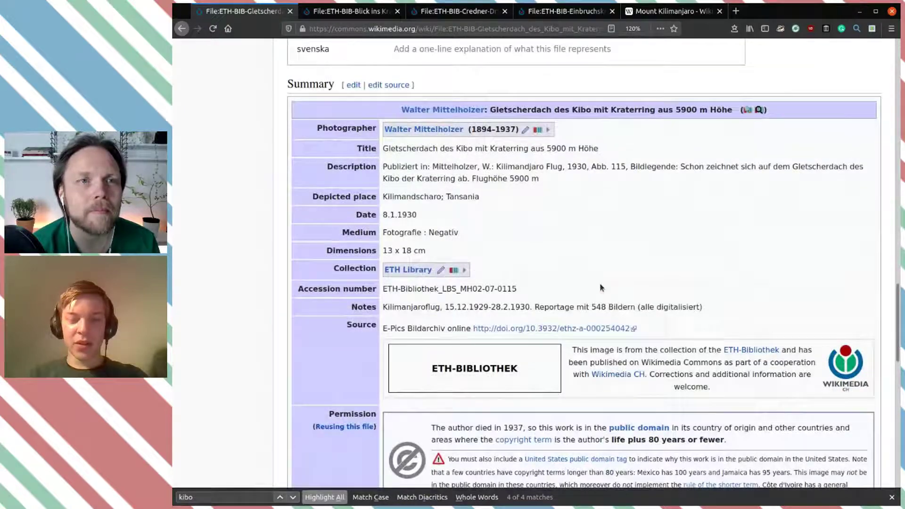
scroll(601, 287, up, 12)
click(424, 313)
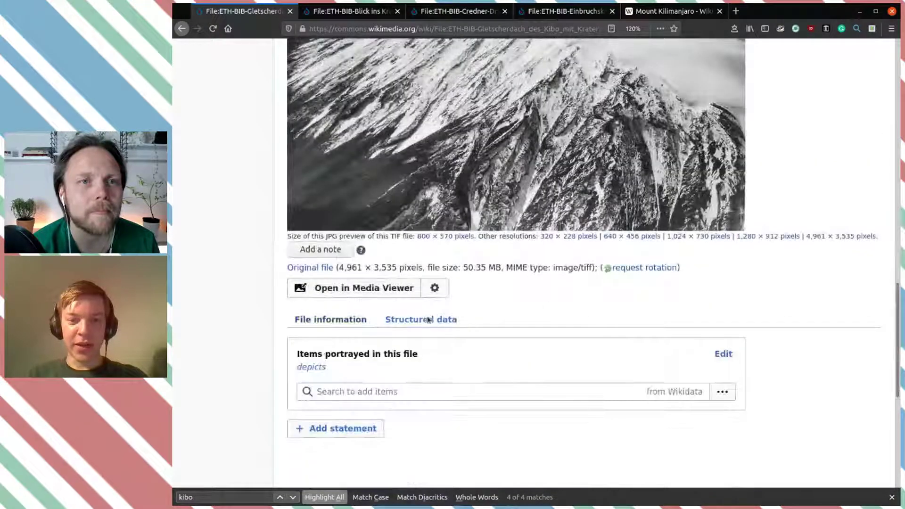
scroll(573, 299, down, 4)
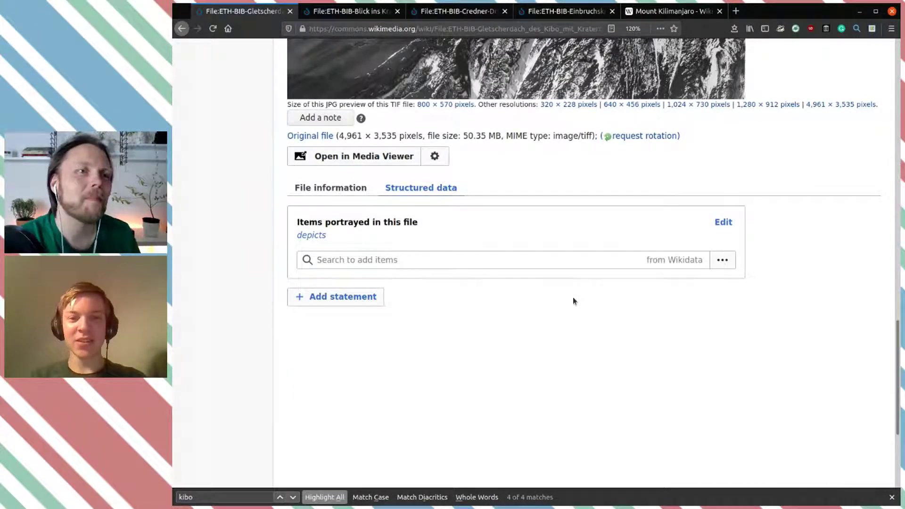
click(336, 189)
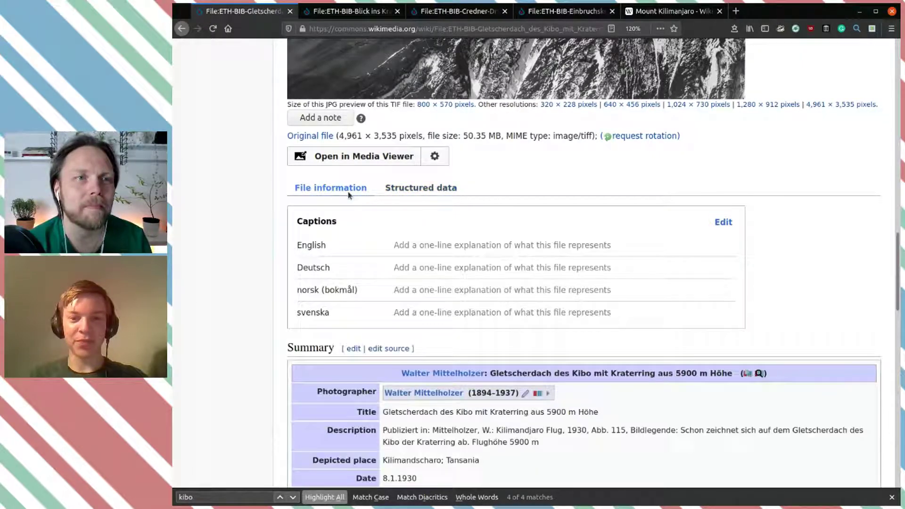
scroll(547, 288, down, 8)
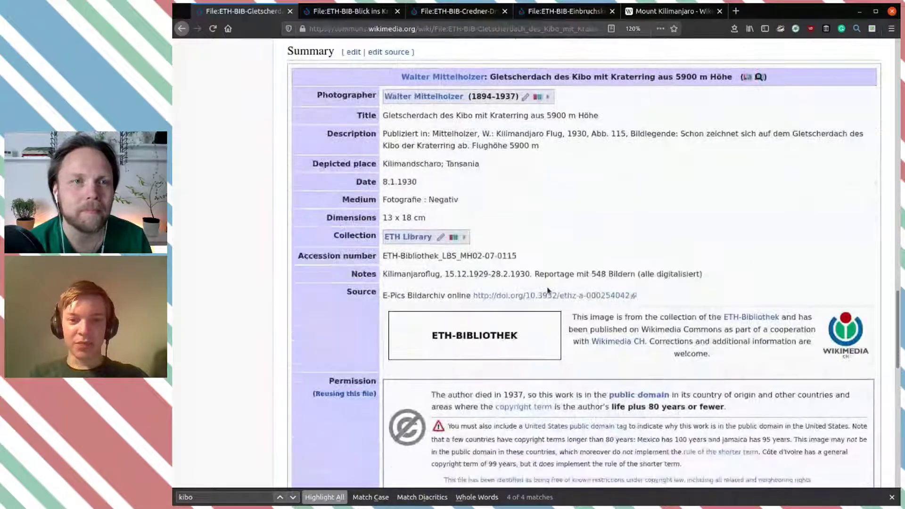
scroll(549, 291, up, 3)
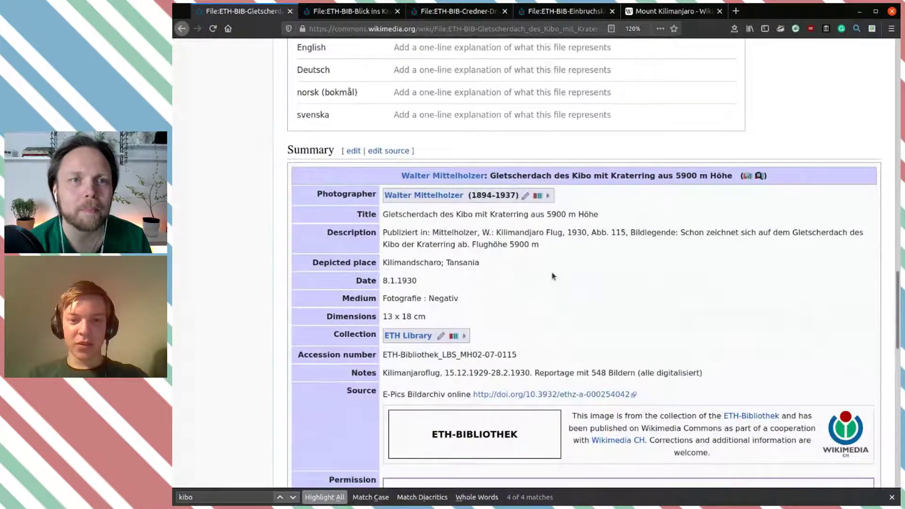
Step: Add Mount Kibo, the highest mountain in the Kilimanjaro massif, as a depicted item in the file's structured data and publish it
scroll(552, 277, up, 7)
click(422, 225)
click(399, 299)
text(mo)
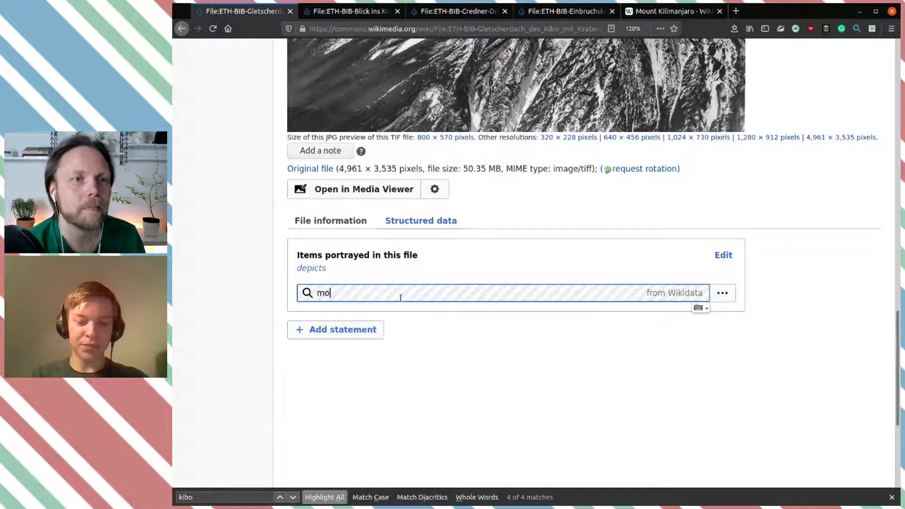
text(unt kibo)
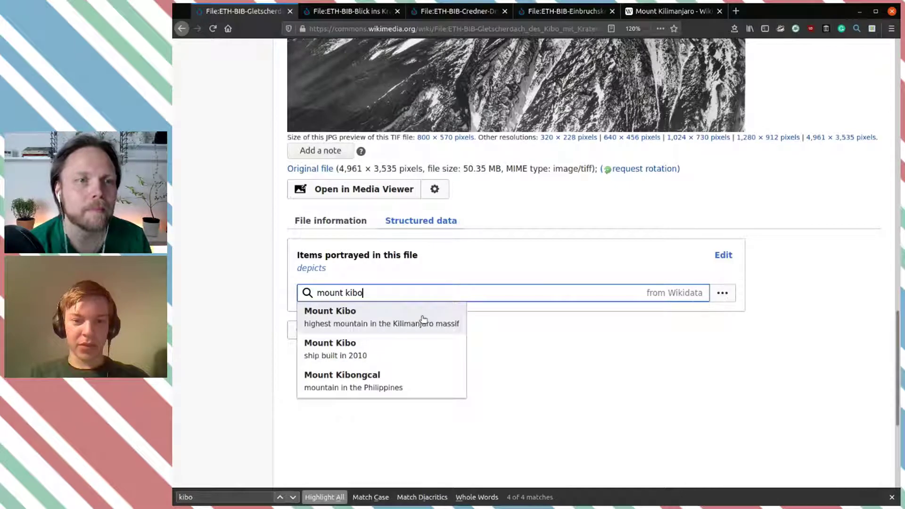
click(422, 319)
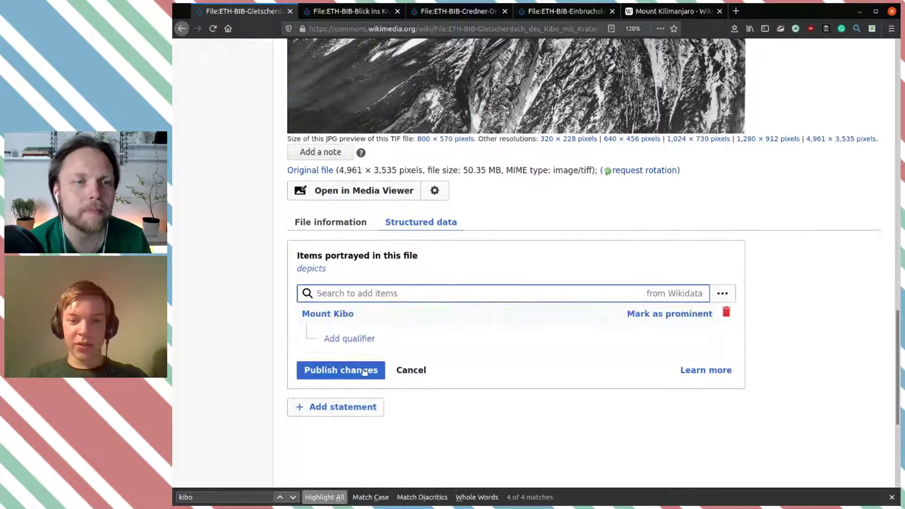
click(364, 372)
Step: Review the file's categories, then return to the file information and highlight the date in the summary
scroll(671, 208, up, 6)
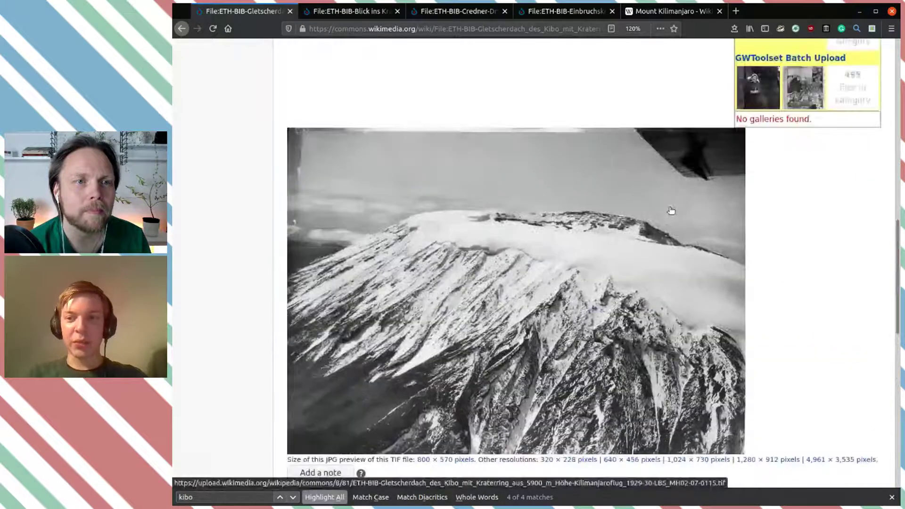
scroll(671, 210, up, 10)
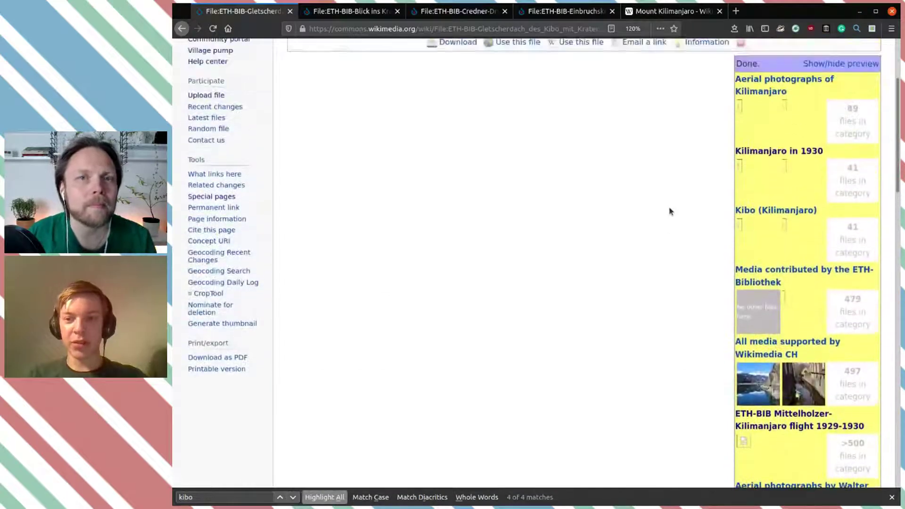
scroll(670, 212, up, 1)
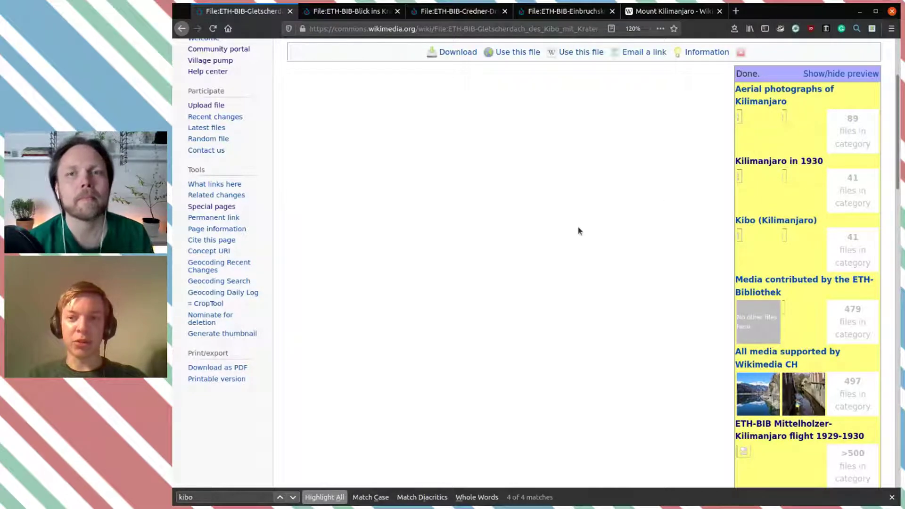
scroll(579, 231, down, 10)
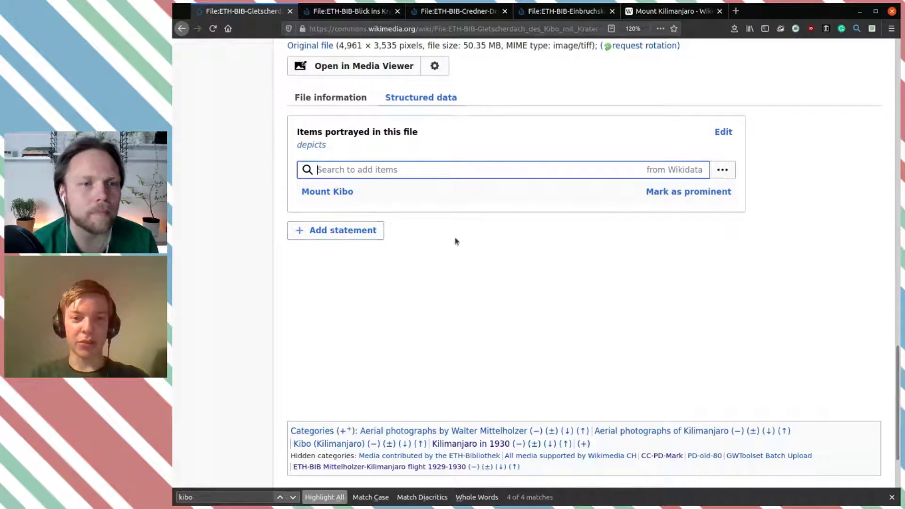
scroll(346, 188, up, 1)
click(339, 131)
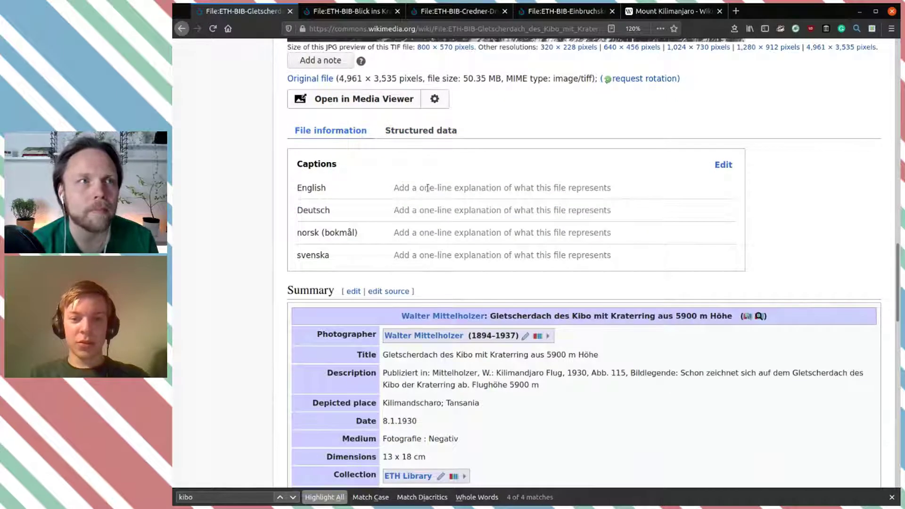
scroll(427, 188, down, 2)
scroll(428, 188, down, 6)
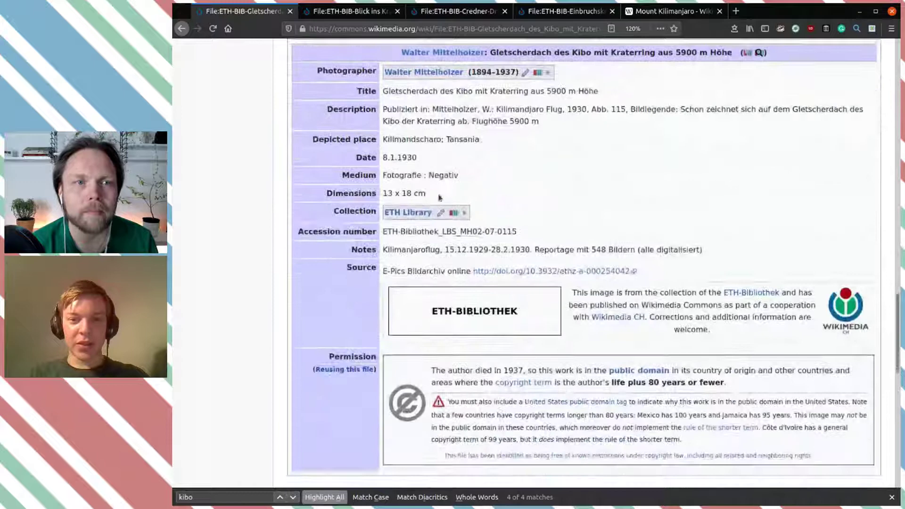
drag(423, 159, 385, 156)
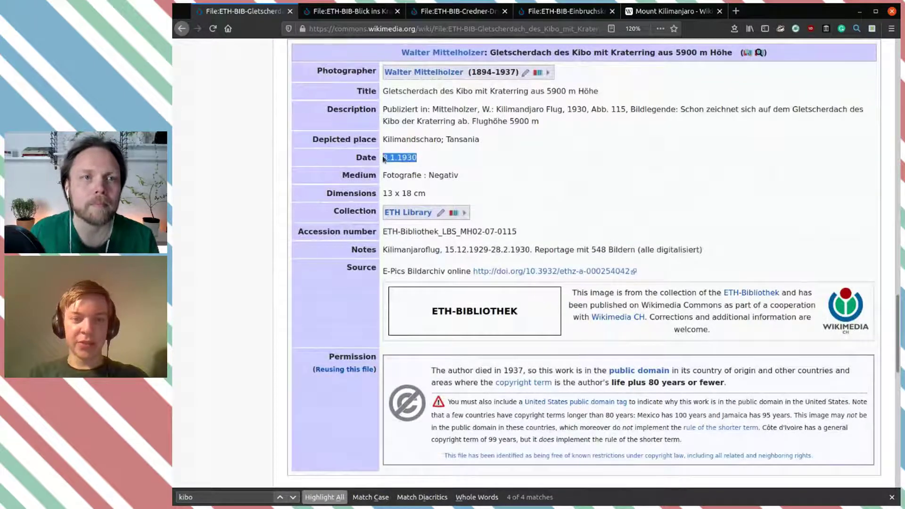
Step: Add an inception statement dated 8.1.1930 with day precision to the Gletscherdach file's structured data and publish it
scroll(444, 170, up, 10)
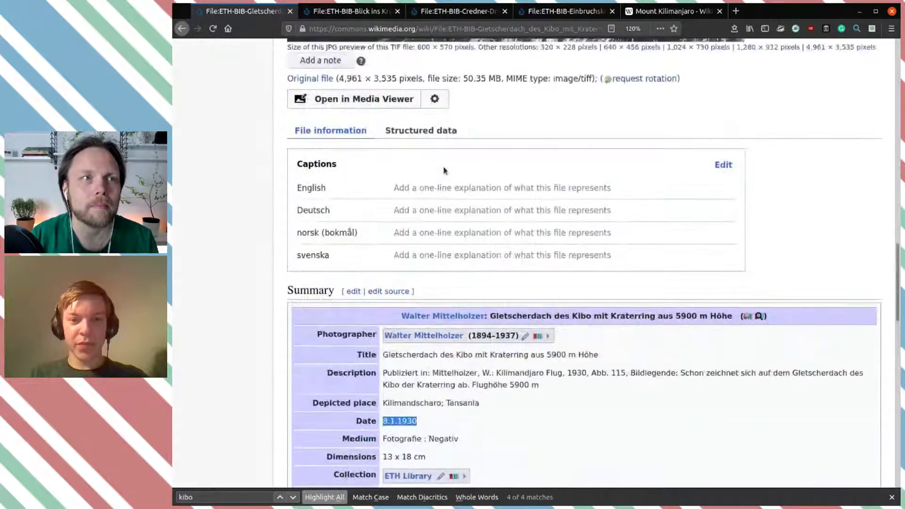
click(421, 196)
click(348, 329)
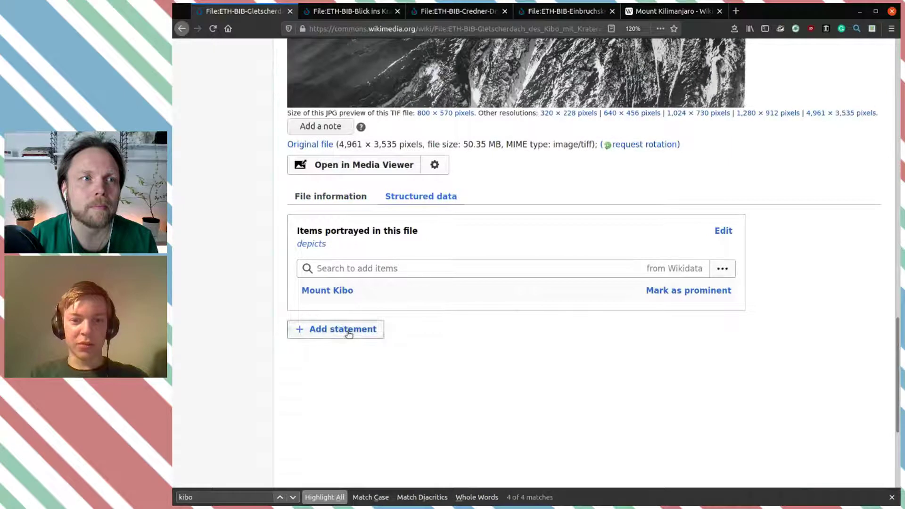
click(389, 357)
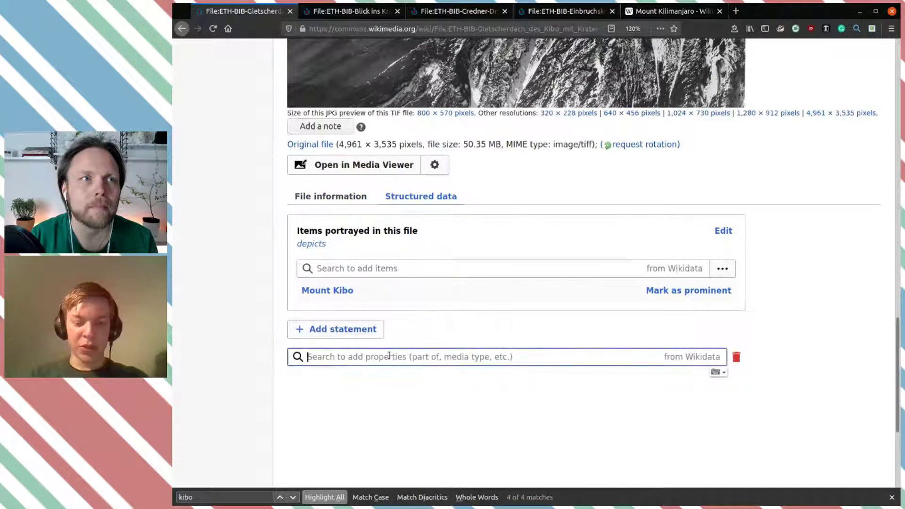
text(inception)
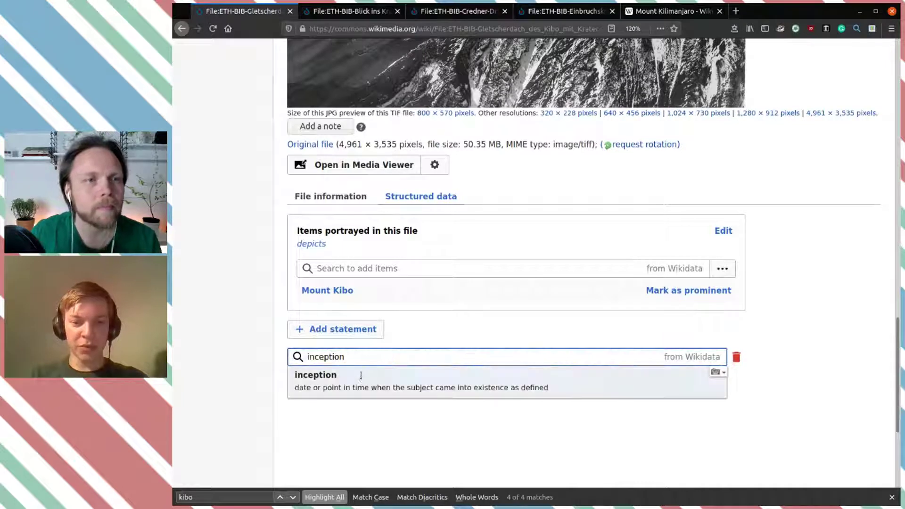
click(360, 377)
text(8.1.1930)
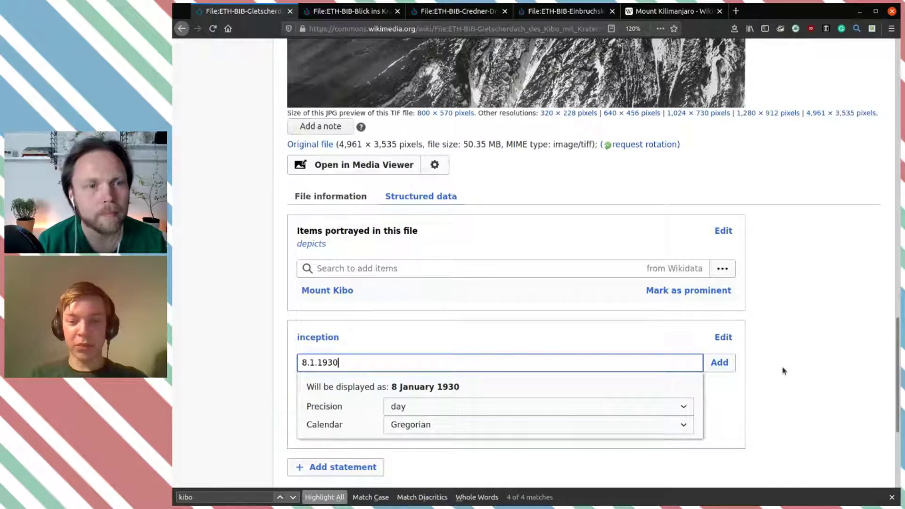
scroll(784, 371, down, 4)
click(724, 231)
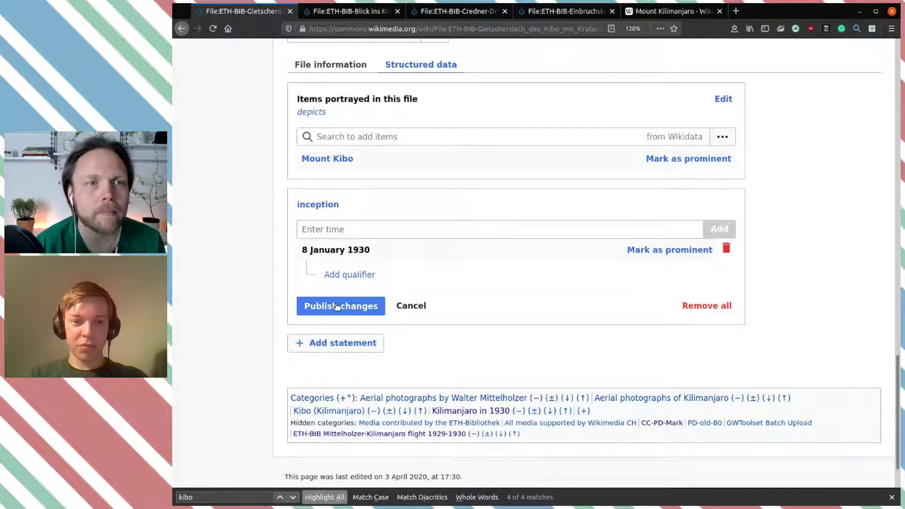
click(336, 306)
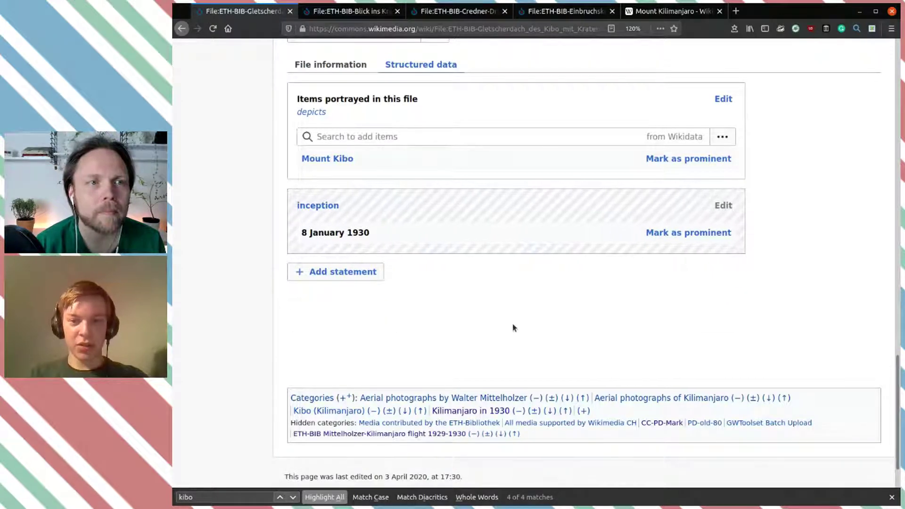
Step: Review the Gletscherdach file's information, including the accession number, permission section and file history
scroll(514, 327, up, 5)
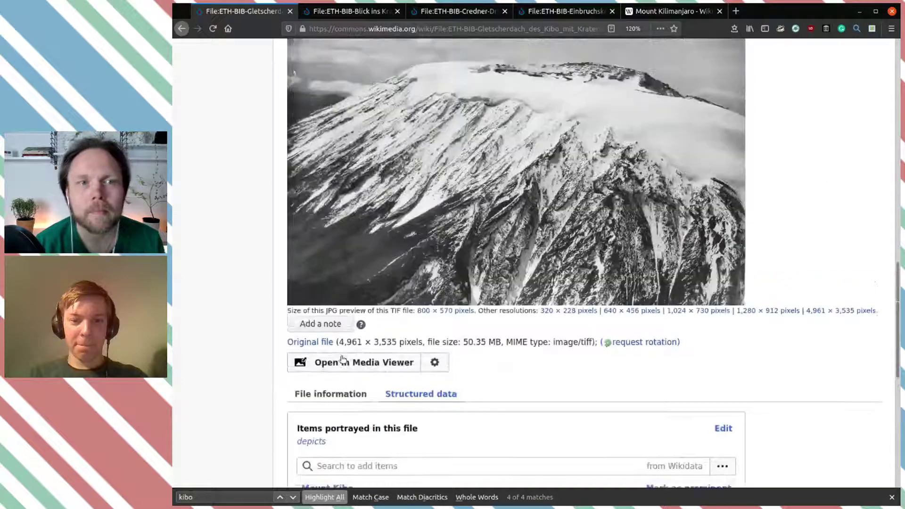
scroll(514, 363, down, 6)
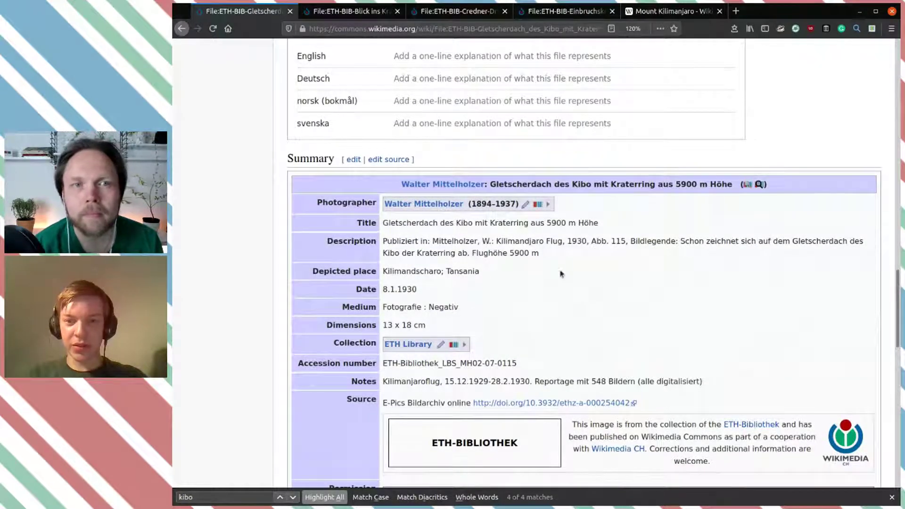
scroll(516, 306, down, 2)
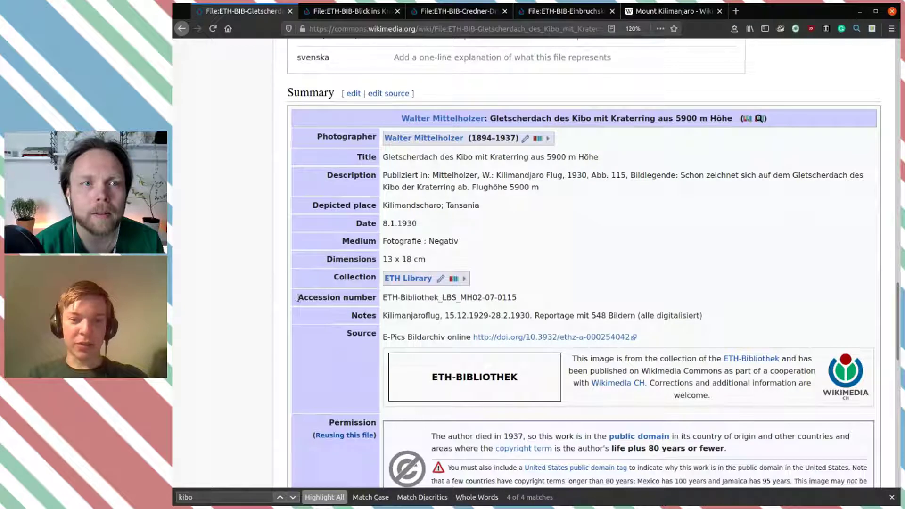
drag(298, 298, 367, 300)
click(446, 298)
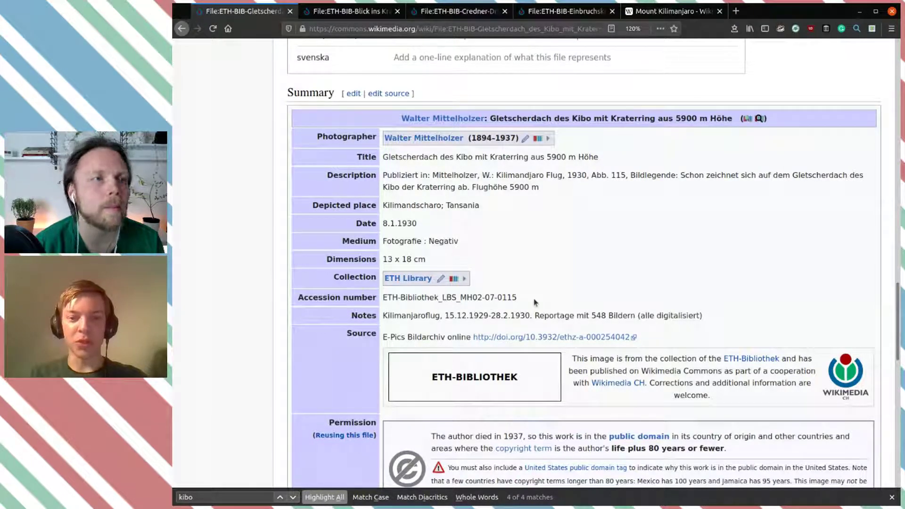
scroll(535, 302, down, 4)
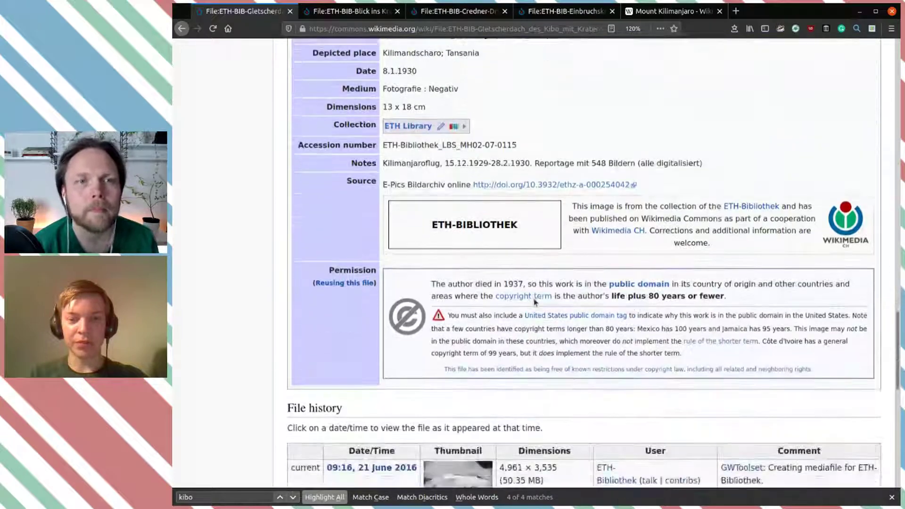
scroll(535, 302, down, 4)
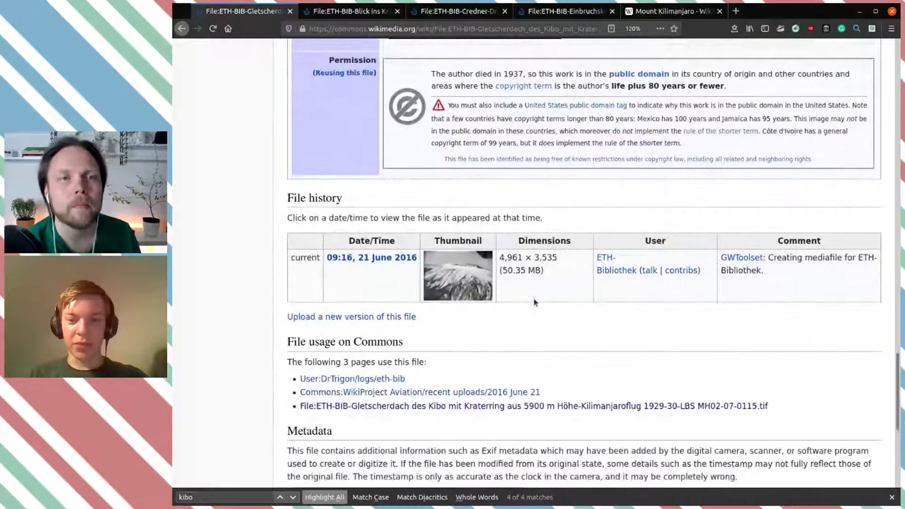
scroll(533, 299, up, 7)
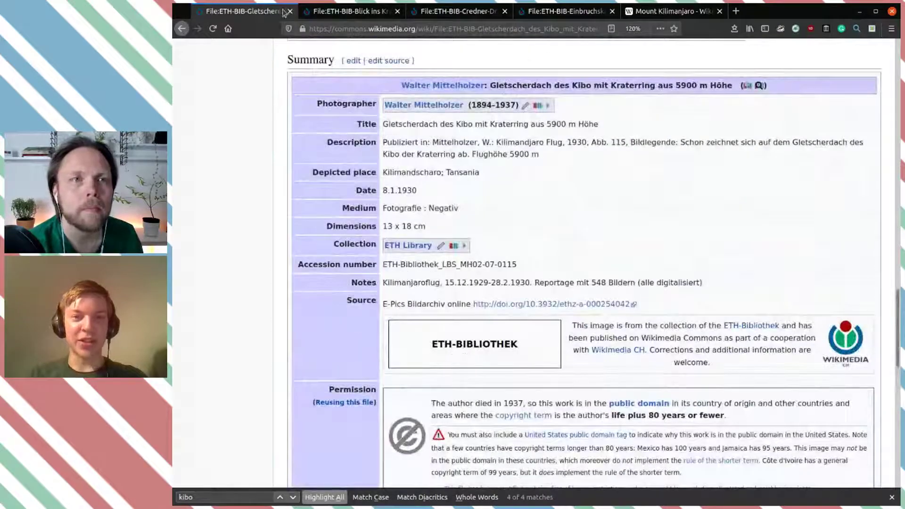
Step: Close the Gletscherdach file and examine the Blick ins Kraterloch des Kibo photo and its summary, marking the date
click(290, 11)
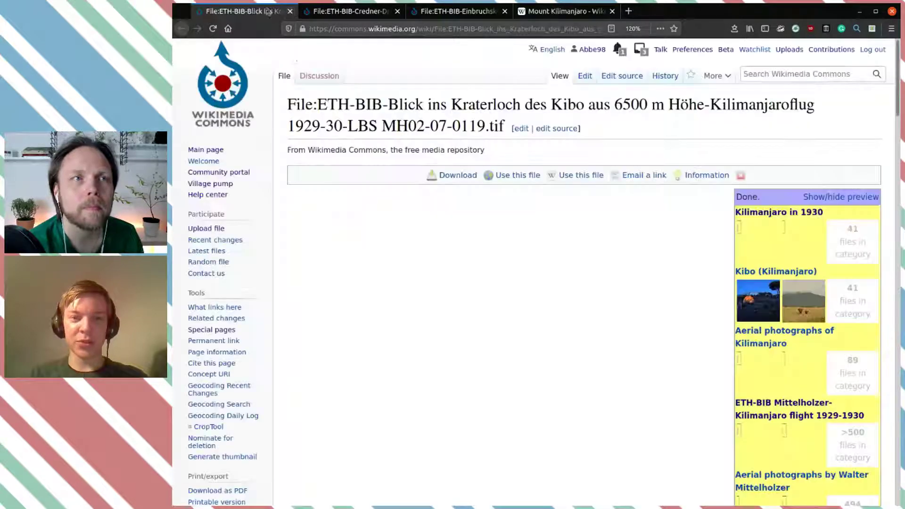
scroll(617, 373, down, 5)
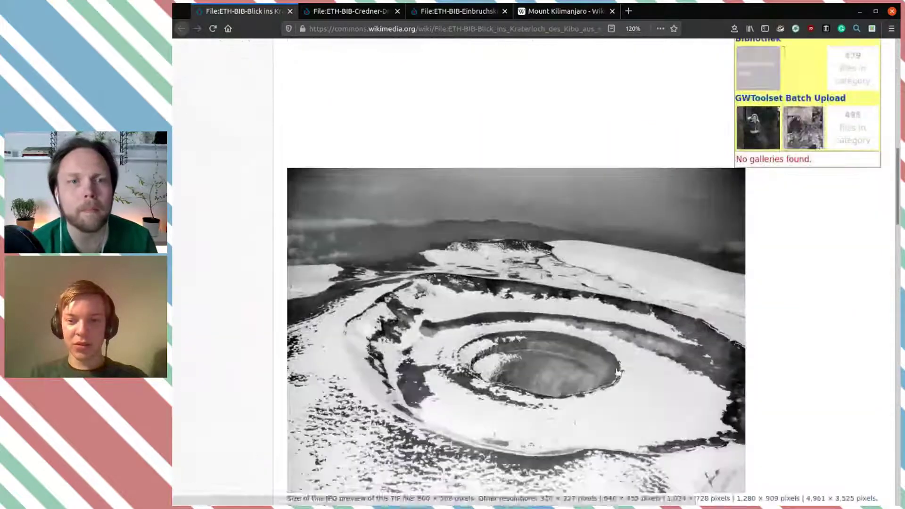
scroll(617, 372, up, 2)
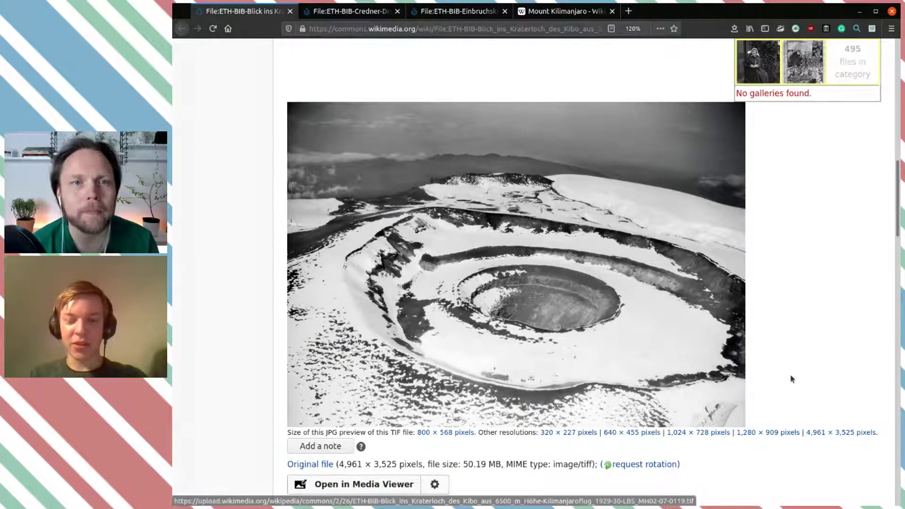
scroll(792, 379, down, 7)
scroll(792, 378, down, 4)
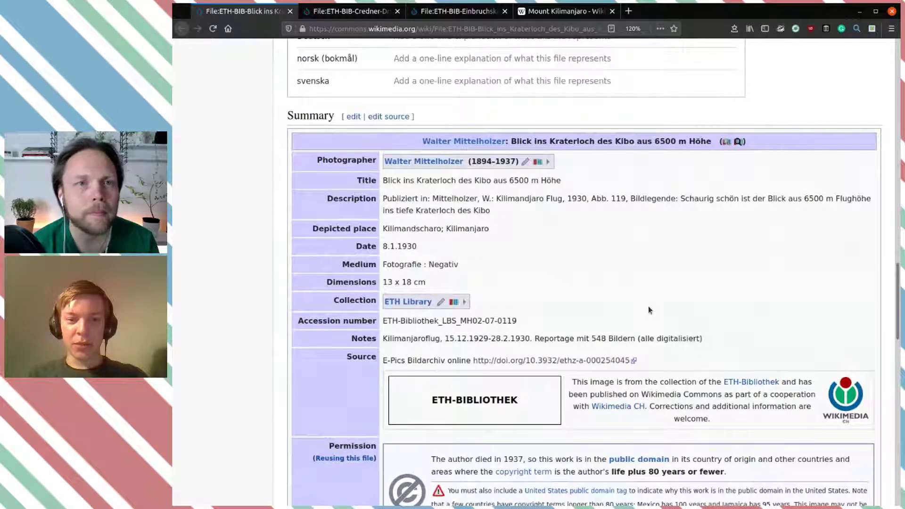
drag(423, 254, 383, 253)
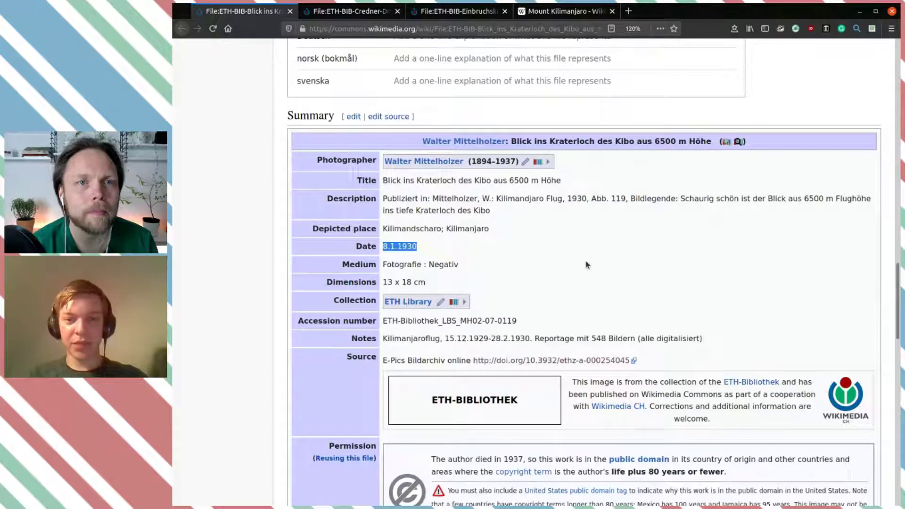
Step: Add Mount Kibo, the highest mountain in the Kilimanjaro massif, as an item depicted in the Kraterloch file and publish it
scroll(587, 264, up, 3)
click(417, 87)
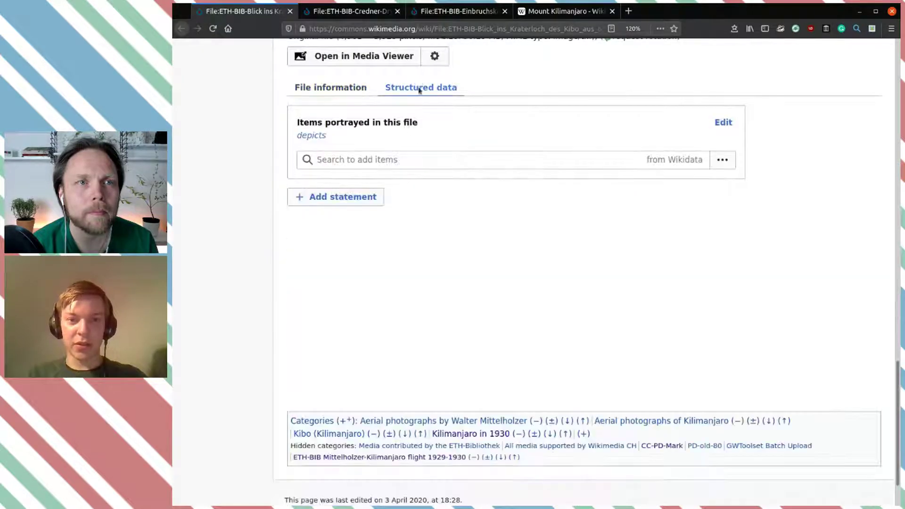
click(369, 160)
text(moun)
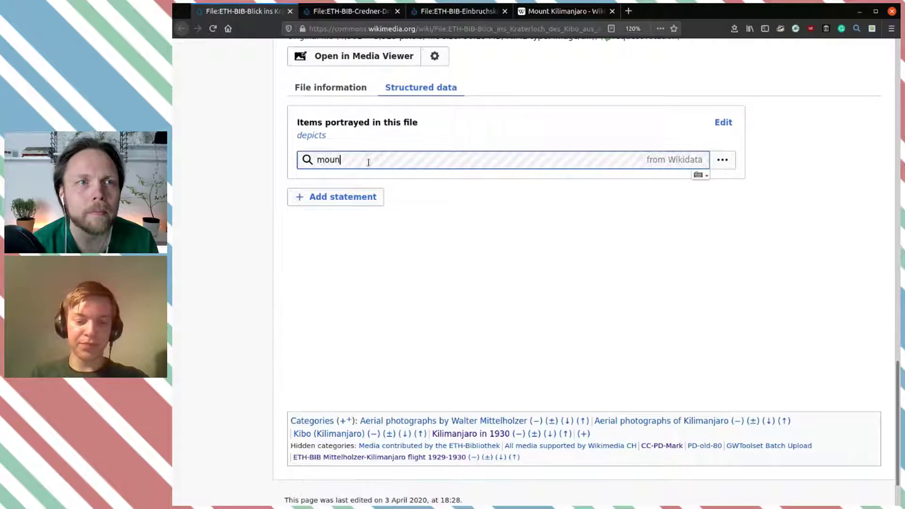
text(t kibo)
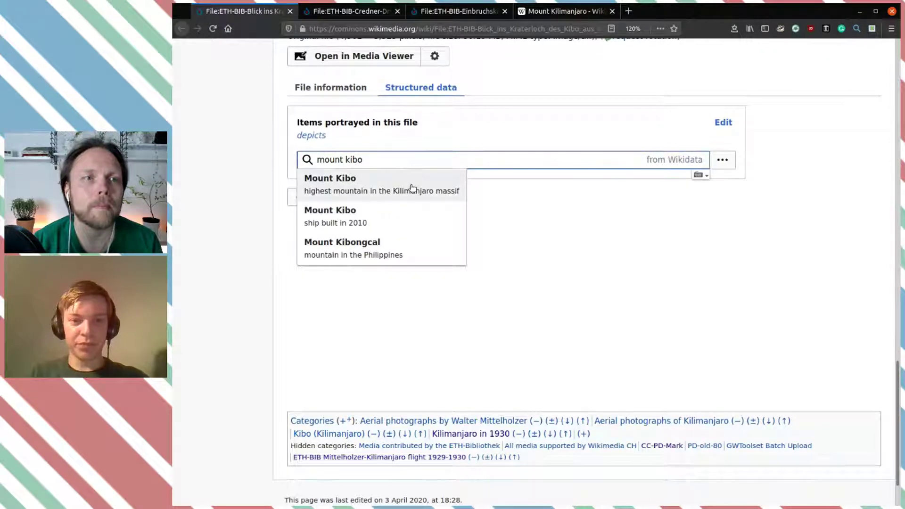
click(411, 188)
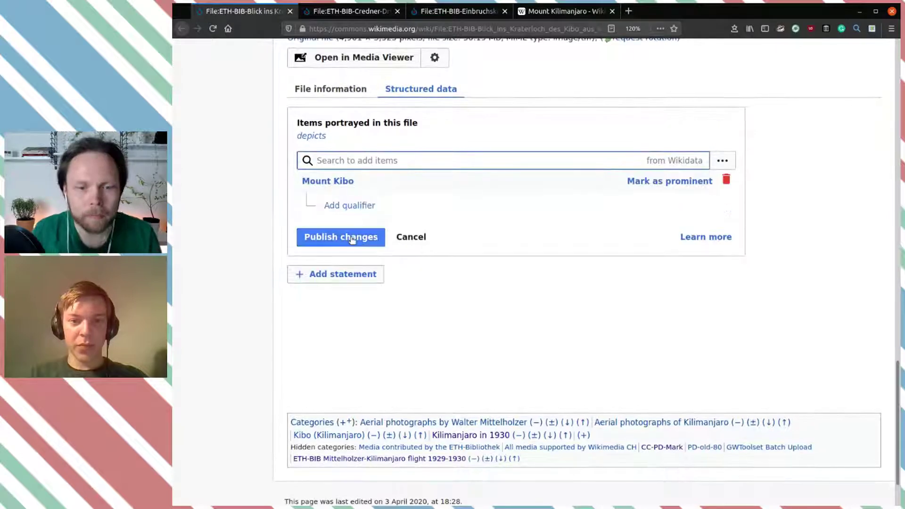
click(361, 238)
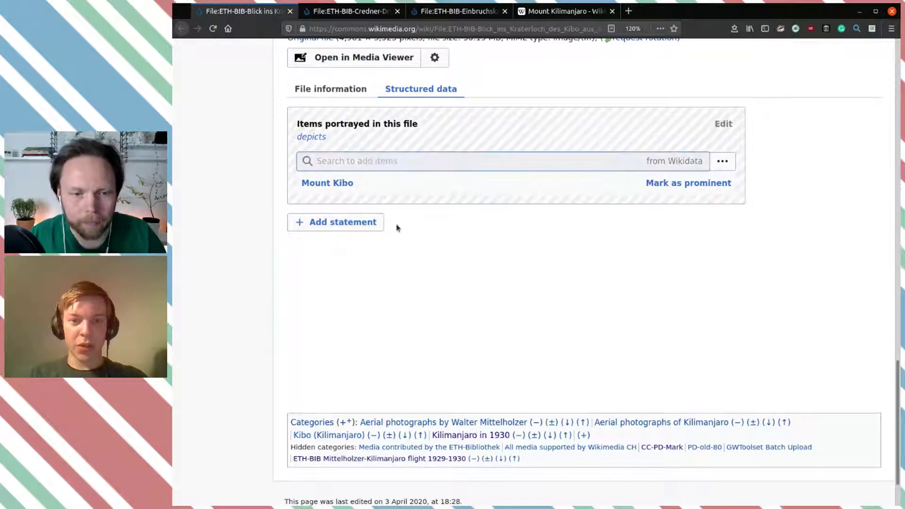
Step: Add an inception statement dated 8.1.1930 to the Kraterloch file's structured data and publish it
click(340, 225)
text(incep)
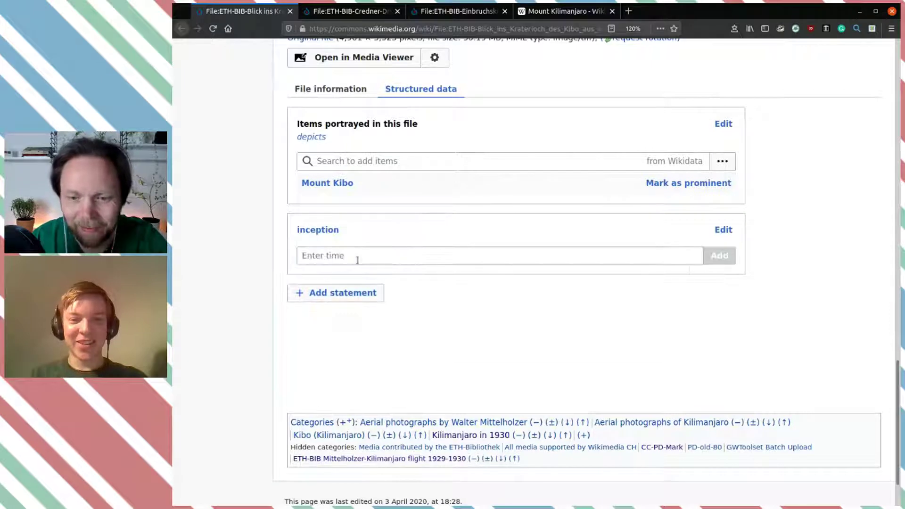
click(358, 257)
text(8.1.1930)
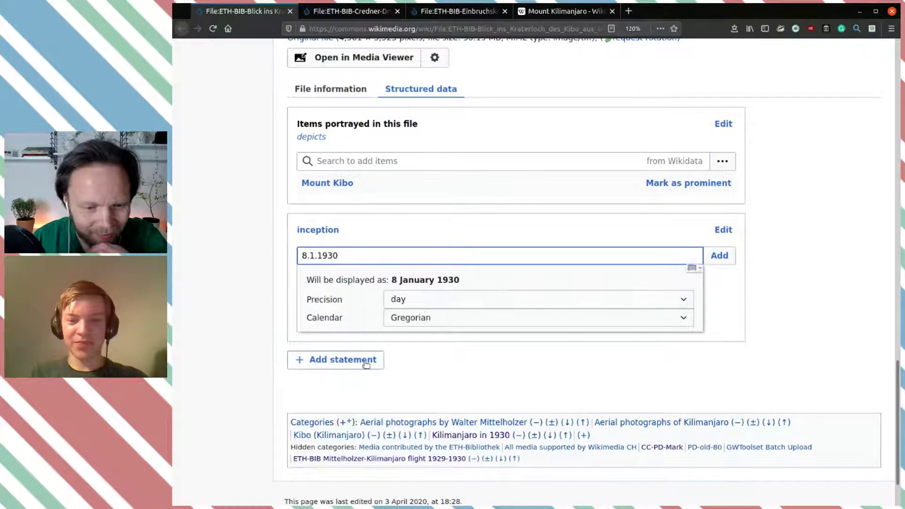
click(720, 256)
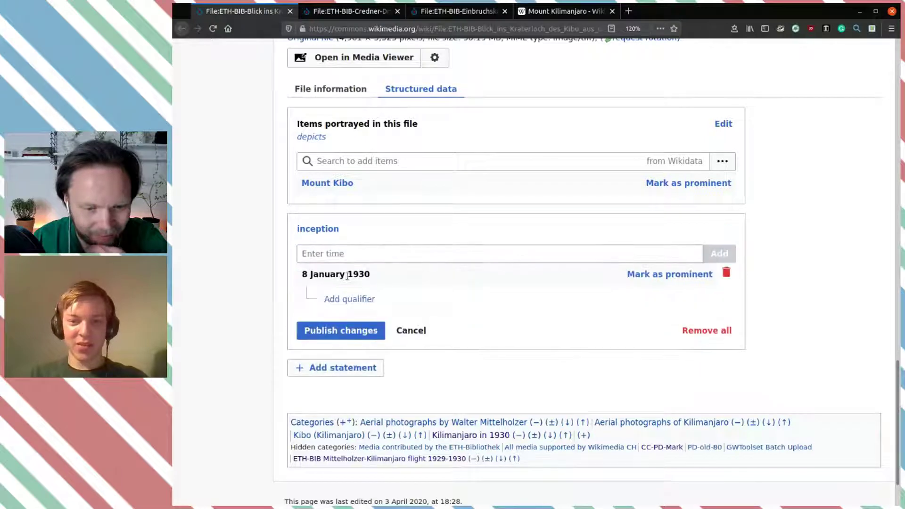
click(340, 330)
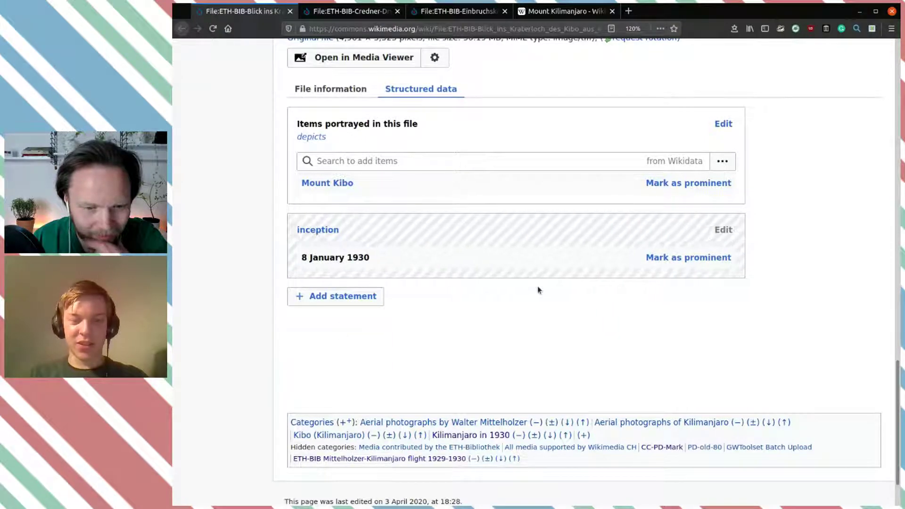
Step: Close the Blick ins Kraterloch file and bring up the Credner-Drygalski und Penkgletscher file
scroll(537, 288, up, 10)
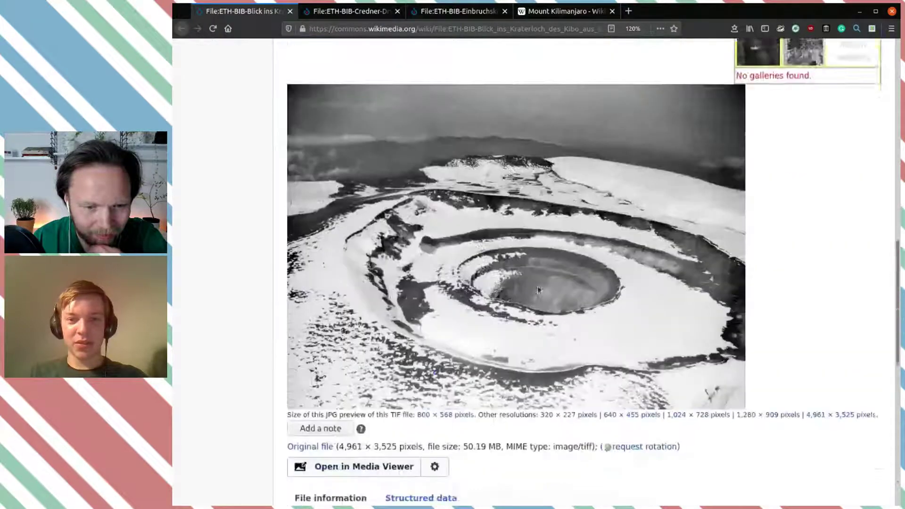
scroll(312, 92, up, 6)
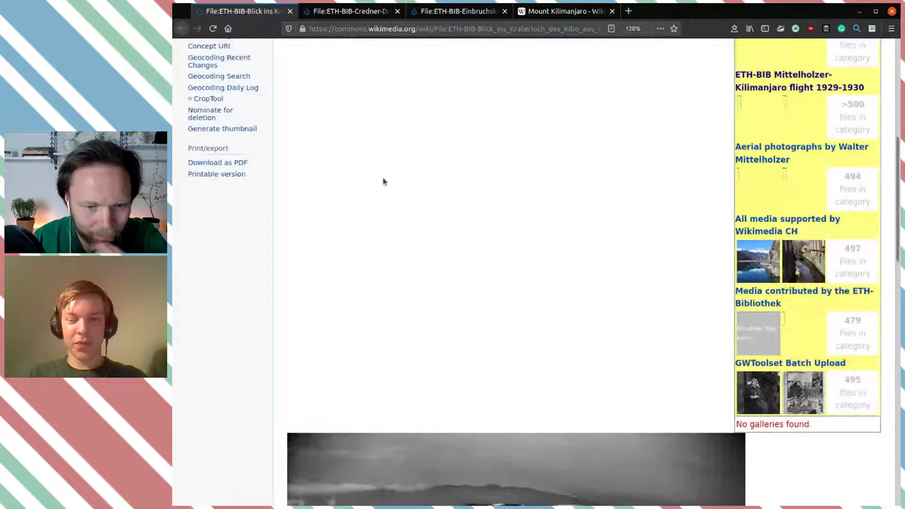
drag(369, 75, 291, 14)
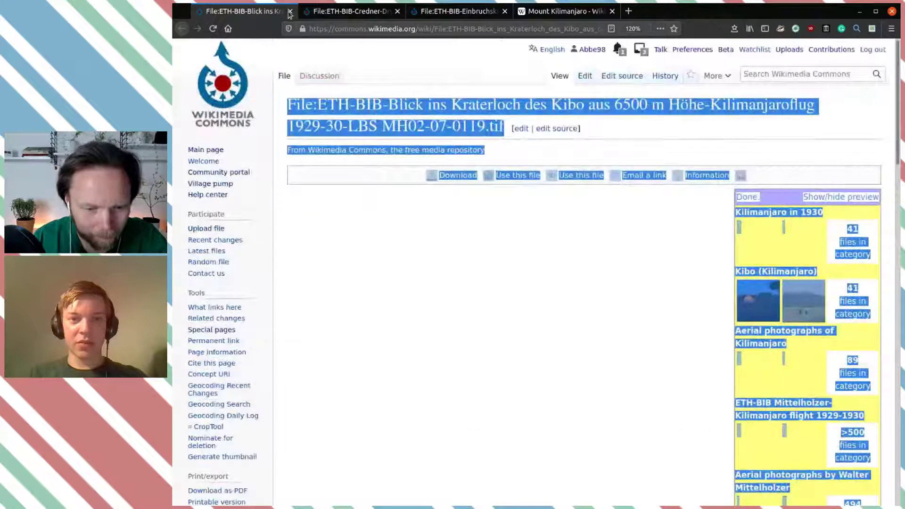
click(319, 13)
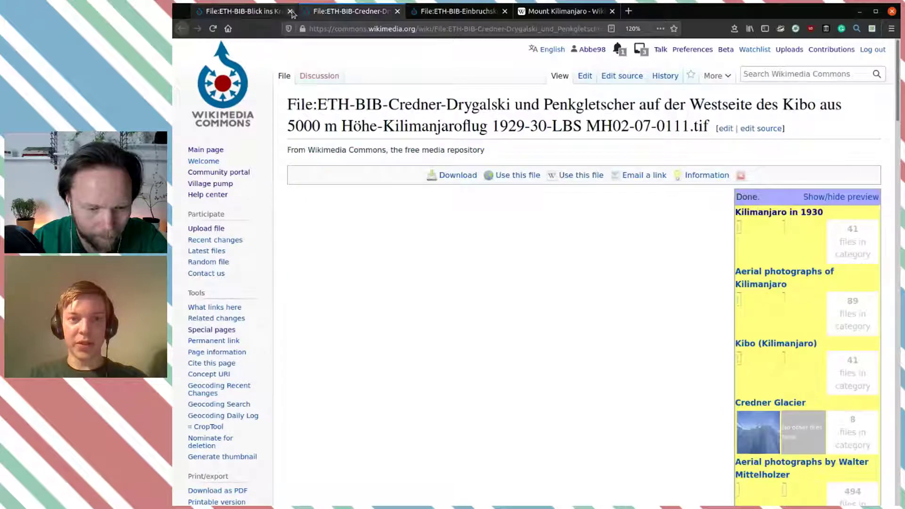
click(289, 11)
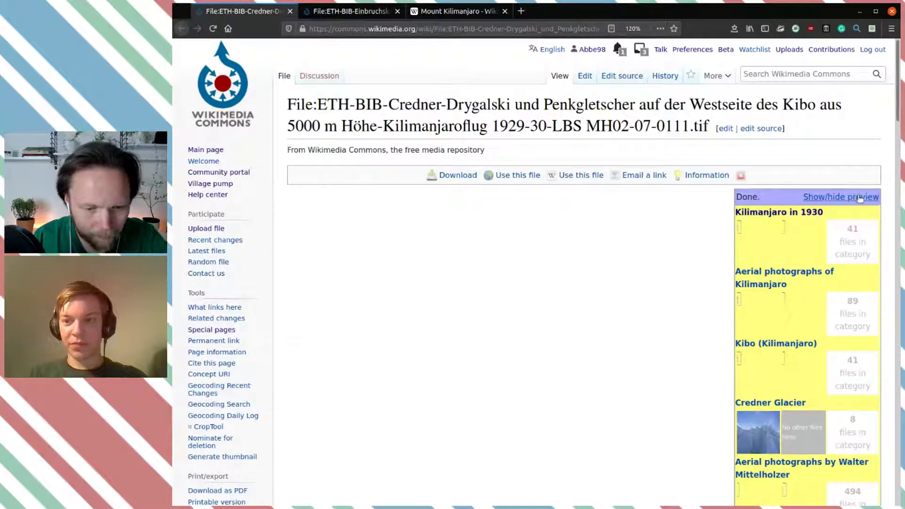
Step: Hide the category gallery preview and examine the photograph of the glaciers on Kibo's west side
scroll(680, 278, down, 5)
scroll(680, 278, up, 3)
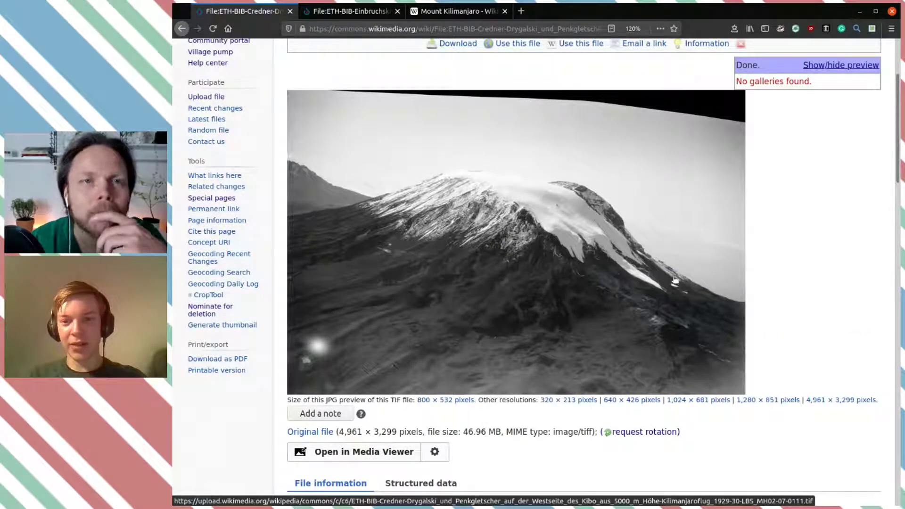
scroll(555, 325, down, 5)
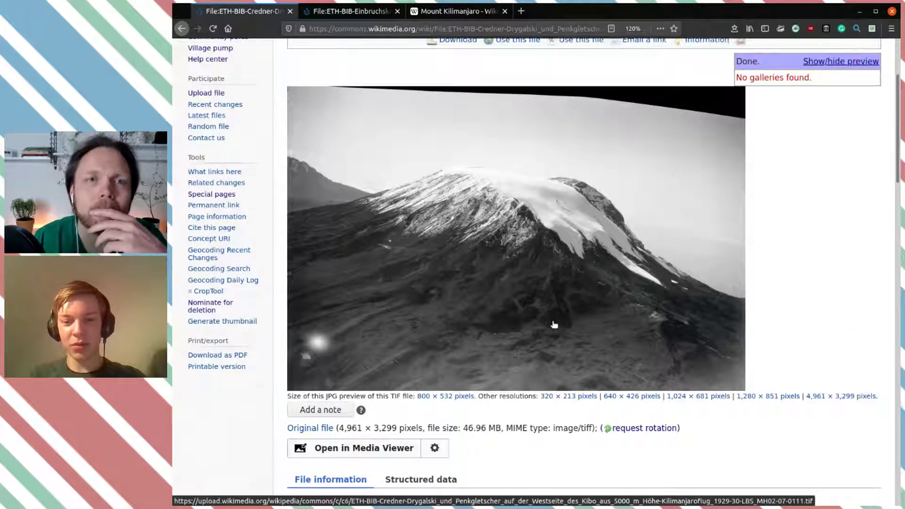
Step: Review the glacier photograph and select the date 8.1.1930 in the file's summary
scroll(555, 324, down, 2)
scroll(555, 324, up, 9)
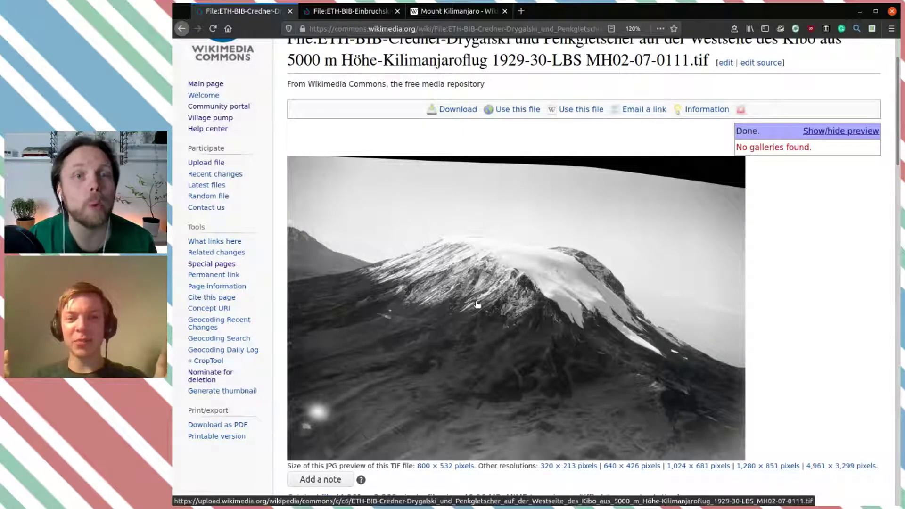
scroll(477, 304, down, 6)
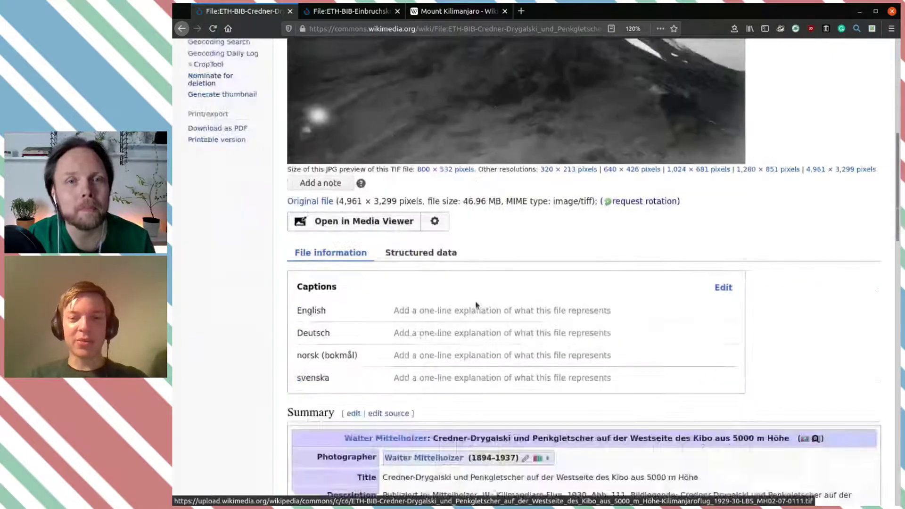
scroll(476, 305, down, 7)
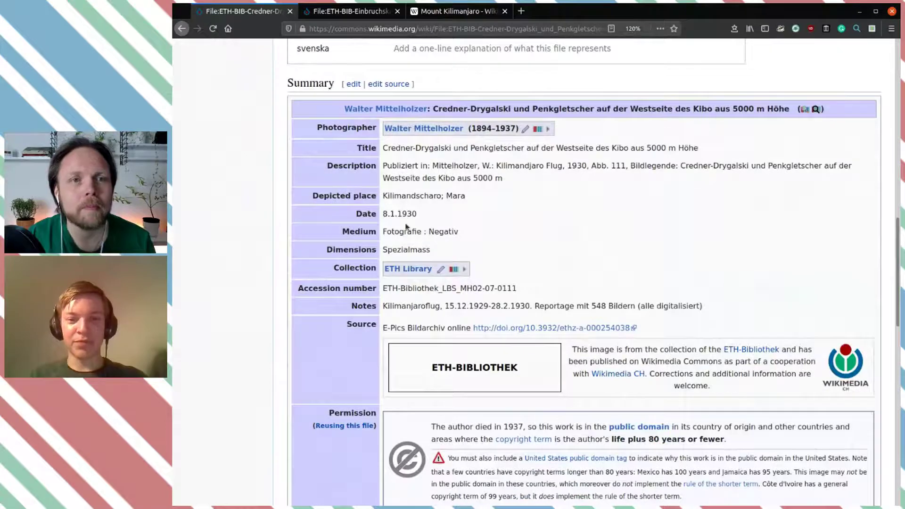
drag(418, 218, 385, 216)
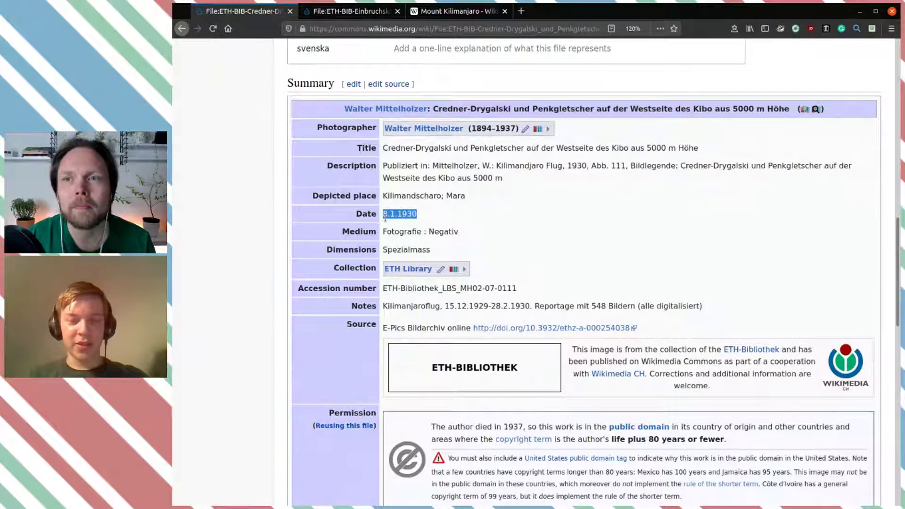
Step: Open the glacier file's structured data and compare the depicted items with the photograph
scroll(386, 217, up, 5)
click(442, 149)
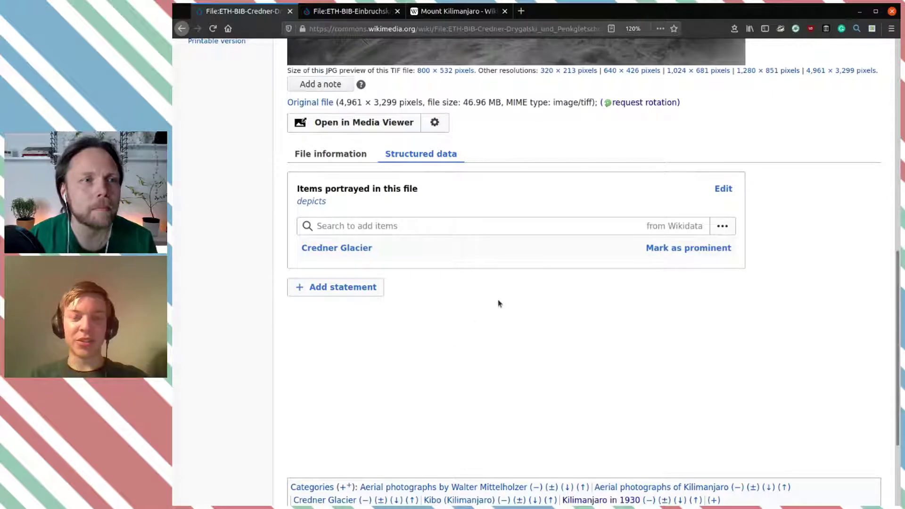
scroll(499, 303, up, 5)
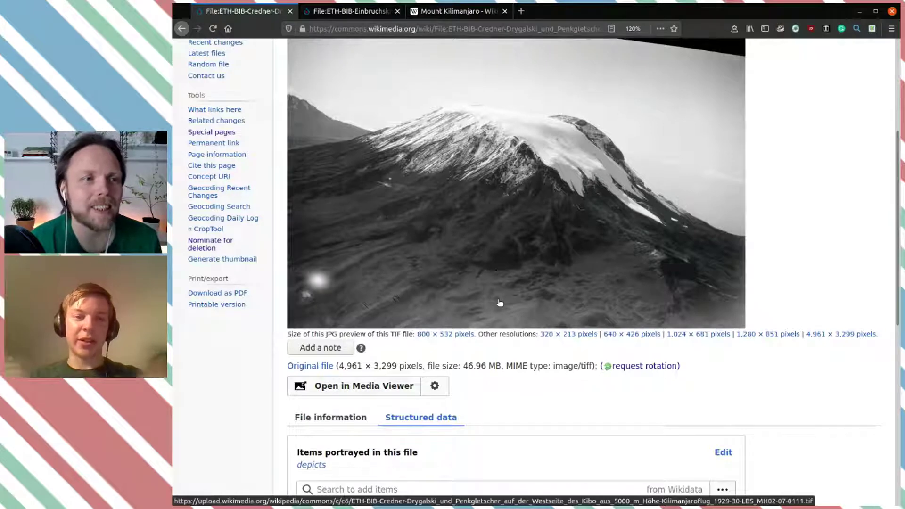
scroll(500, 303, up, 3)
scroll(500, 303, down, 3)
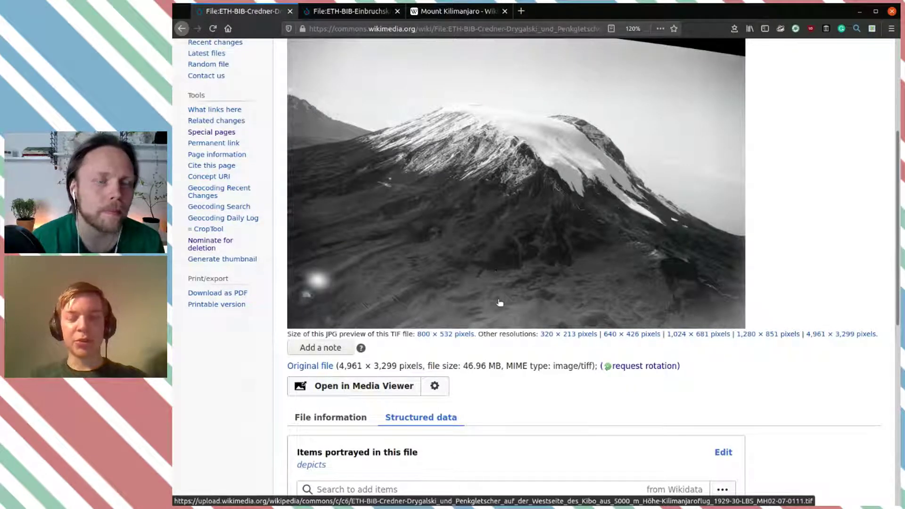
scroll(500, 303, down, 1)
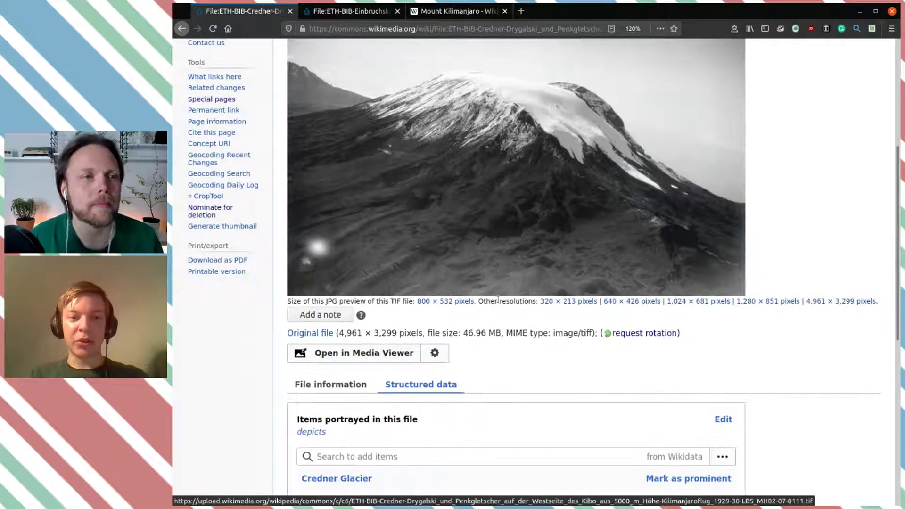
scroll(498, 299, up, 2)
scroll(626, 384, down, 4)
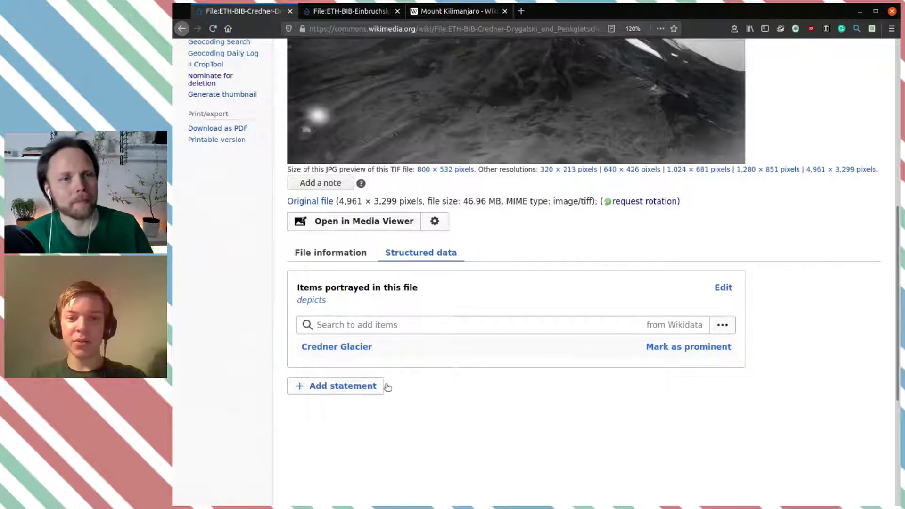
Step: Add Mount Kibo, the highest mountain in the Kilimanjaro massif, to the items portrayed in the Credner-Drygalski und Penkgletscher file
click(476, 326)
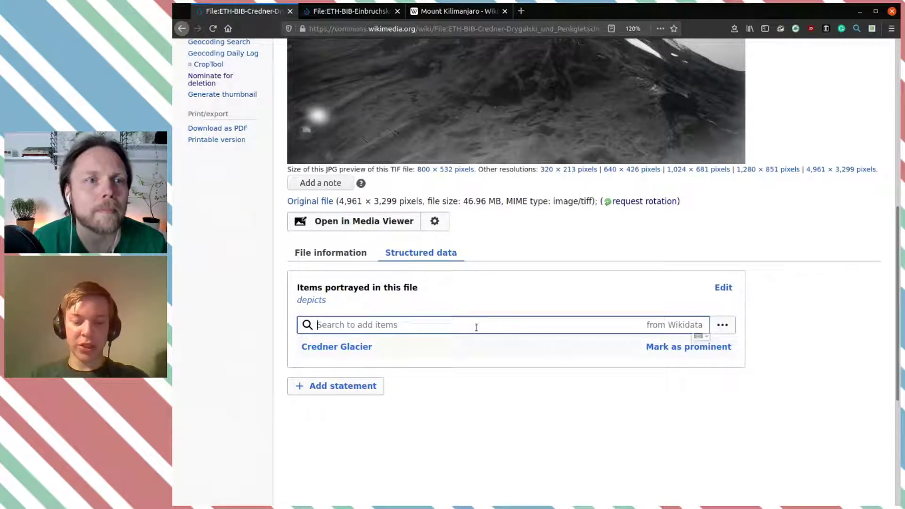
text(mo)
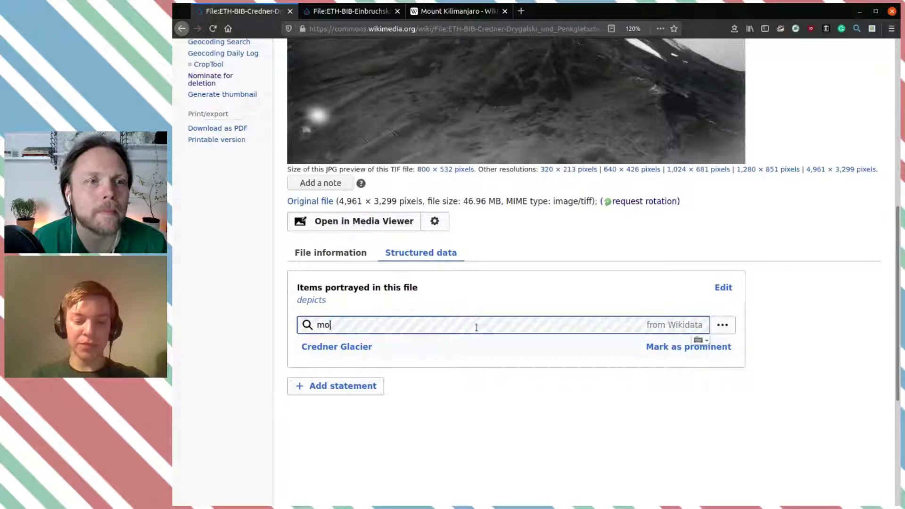
text(unt kibo)
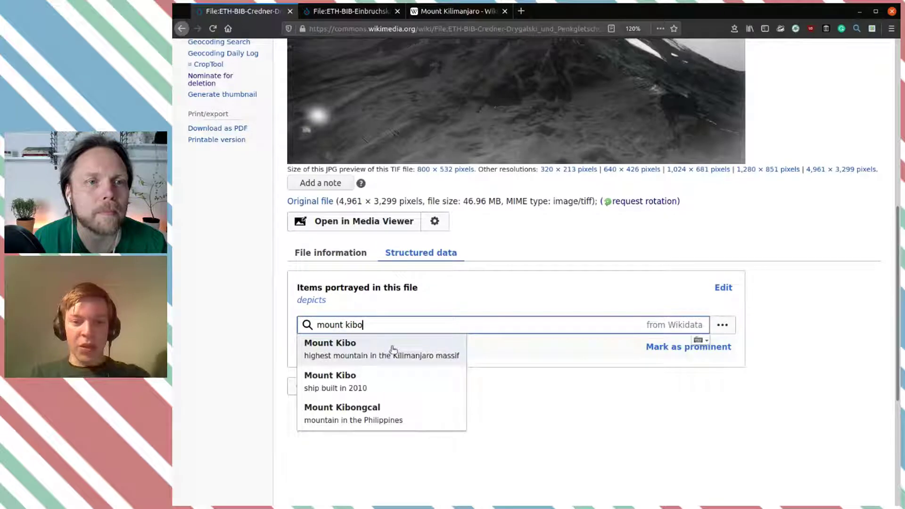
click(392, 350)
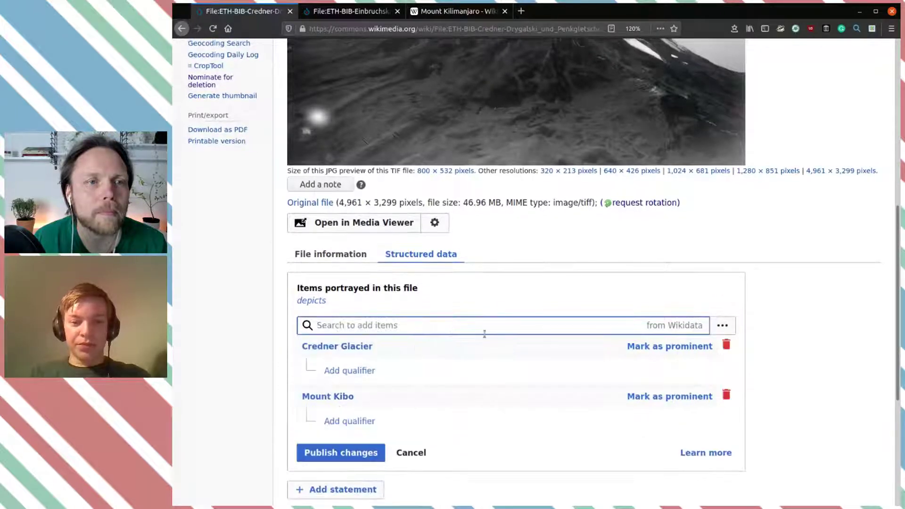
Step: Check the photograph, mark Mount Kibo as prominent among the depicted items and publish the changes
scroll(484, 334, down, 3)
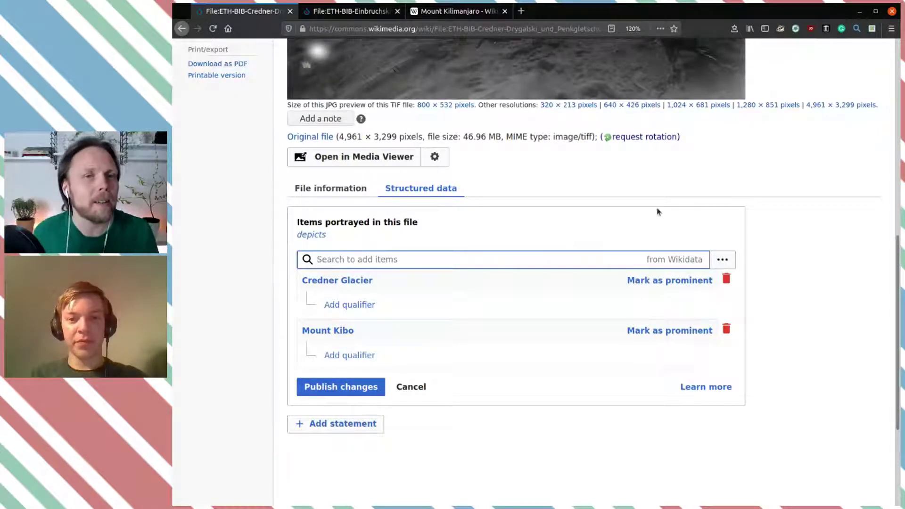
scroll(657, 210, up, 5)
scroll(659, 211, up, 1)
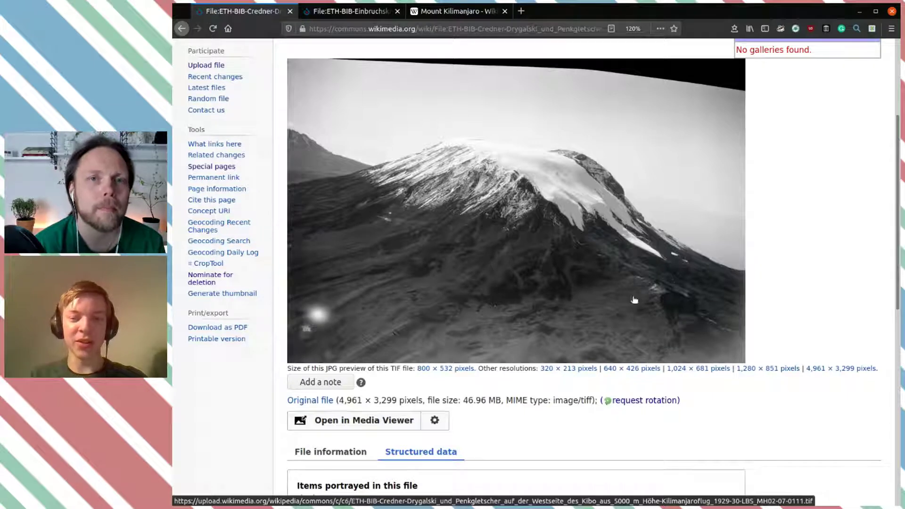
scroll(633, 299, down, 6)
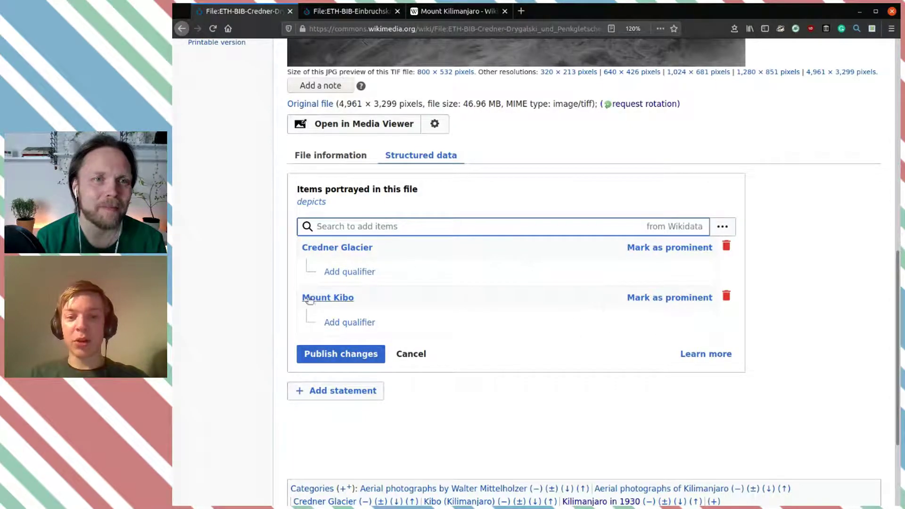
click(636, 300)
click(342, 355)
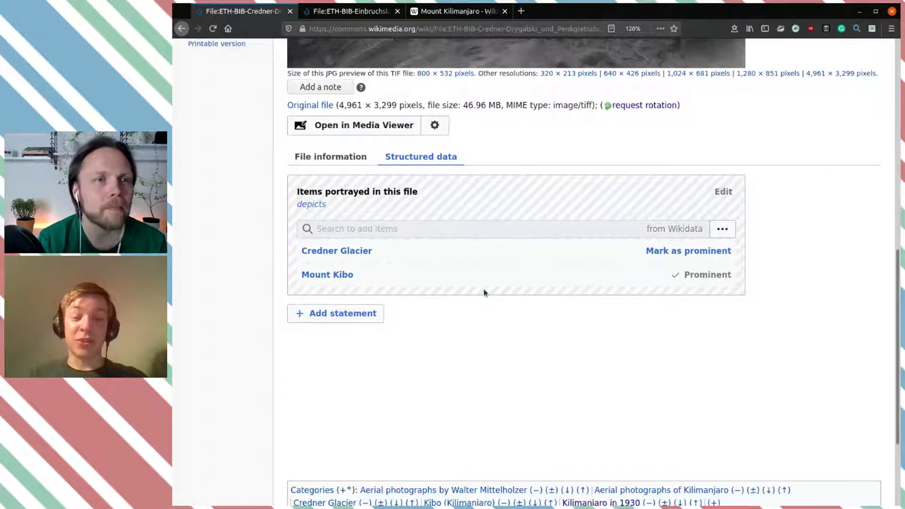
Step: Add an inception statement dated 8.1.1930 to the Credner-Drygalski und Penkgletscher file and publish it
click(360, 314)
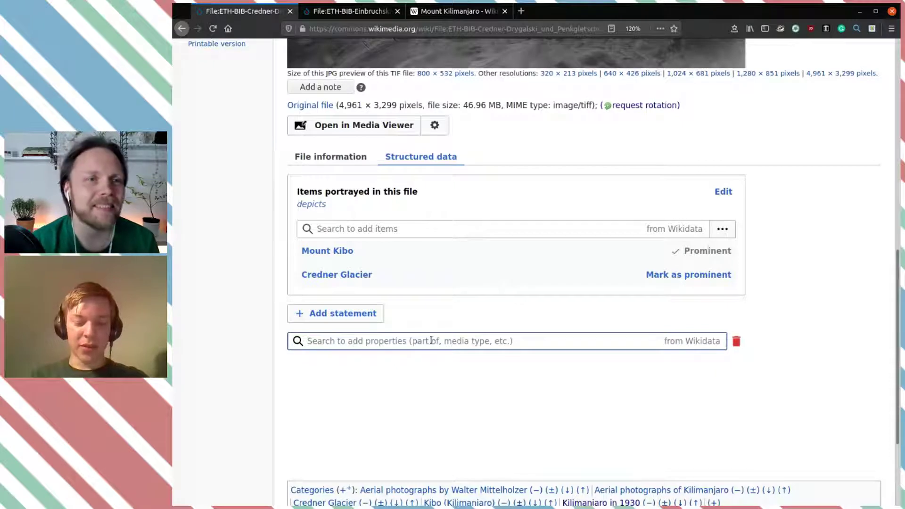
text(inc)
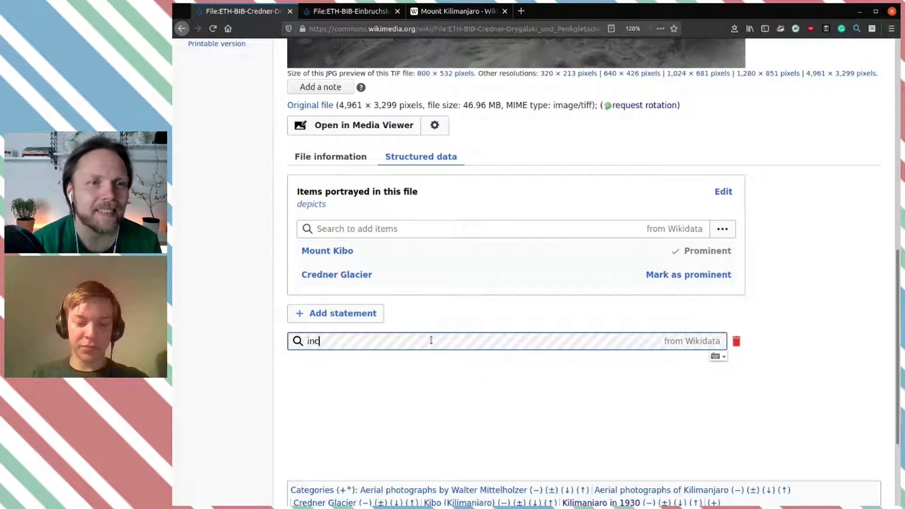
text(eption)
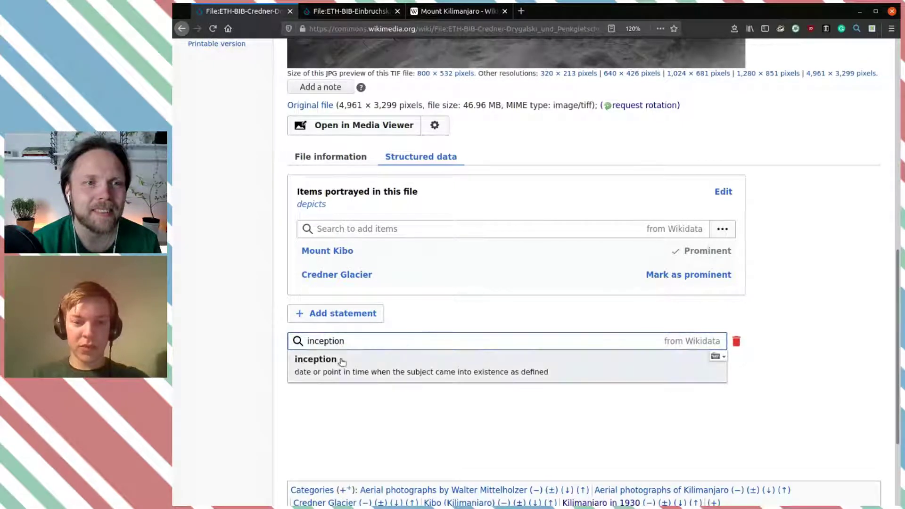
click(342, 364)
click(350, 352)
text(8.1.1930)
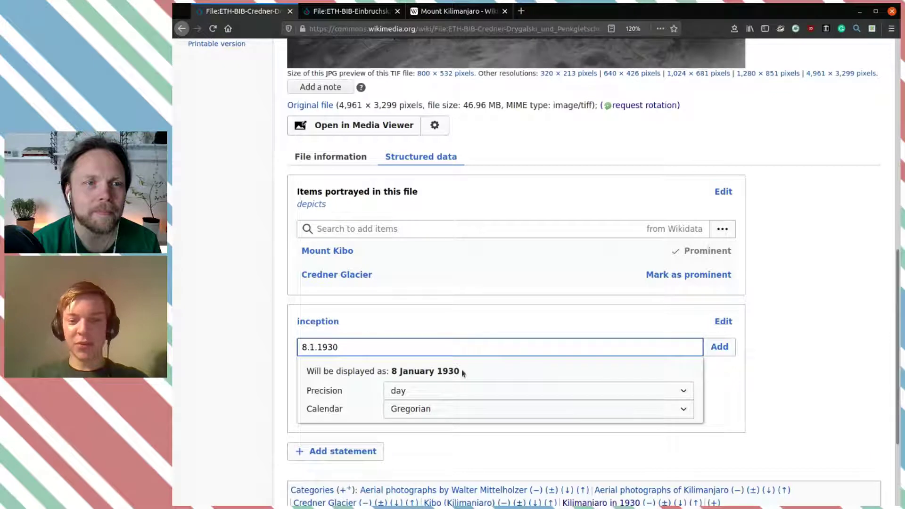
click(718, 348)
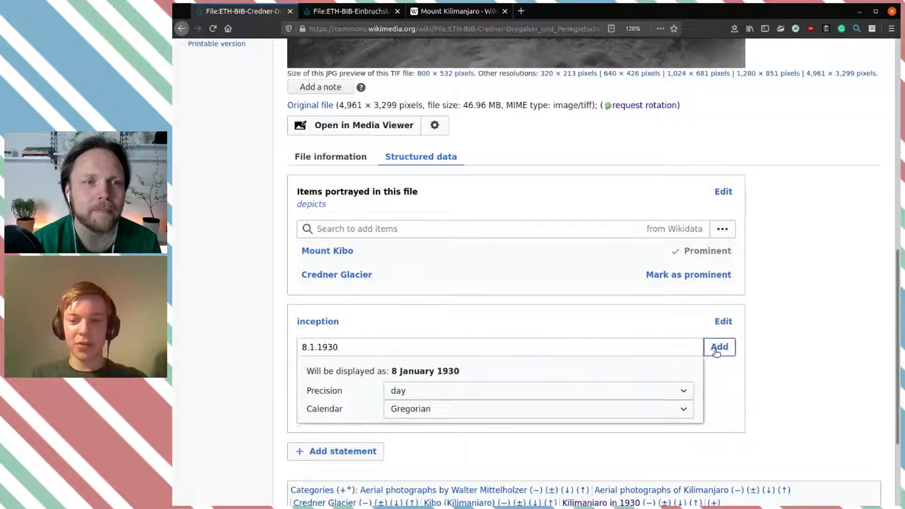
click(339, 423)
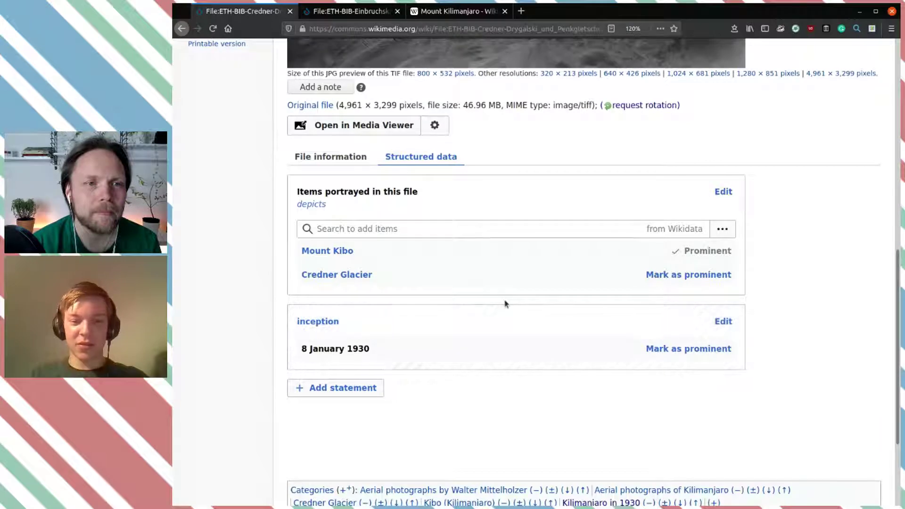
Step: Close the Credner-Drygalski und Penkgletscher file and review the photograph and summary of the Einbruchskrater des Kibo file
key(ctrl+w)
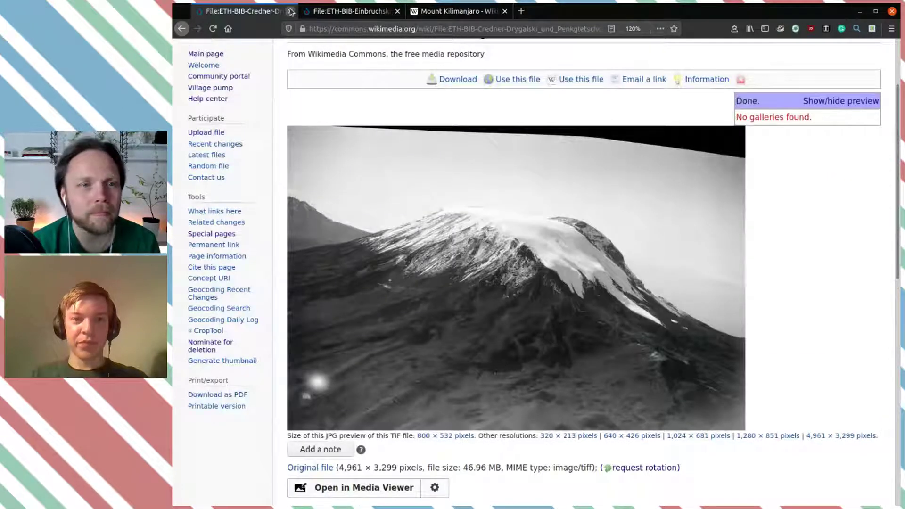
scroll(547, 314, down, 15)
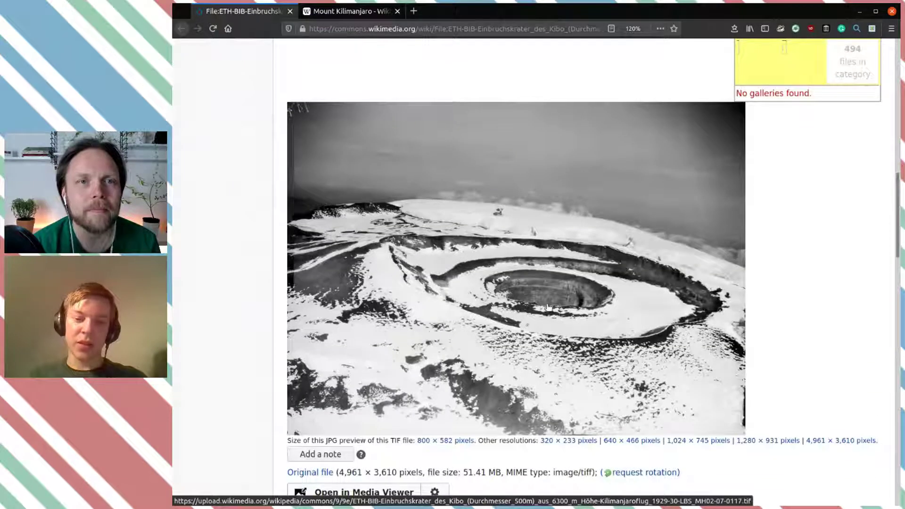
scroll(548, 307, down, 10)
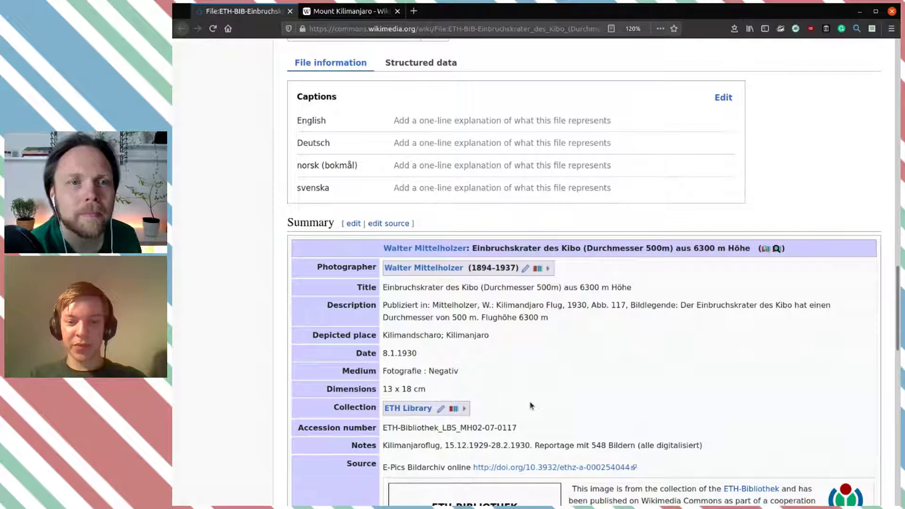
Step: Add Mount Kibo, the highest mountain in the Kilimanjaro massif, as a depicted item in the Einbruchskrater file and publish it
scroll(532, 405, up, 5)
click(429, 293)
click(438, 370)
text(moun)
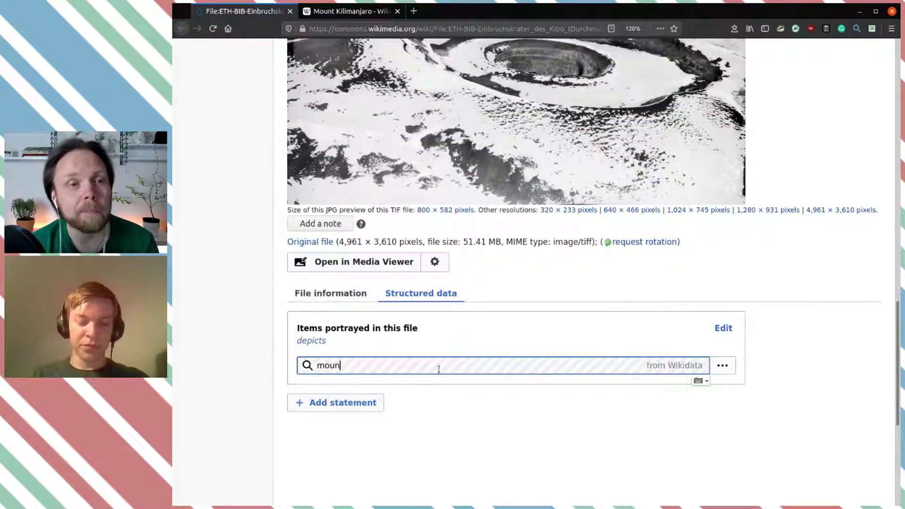
text(t kibo)
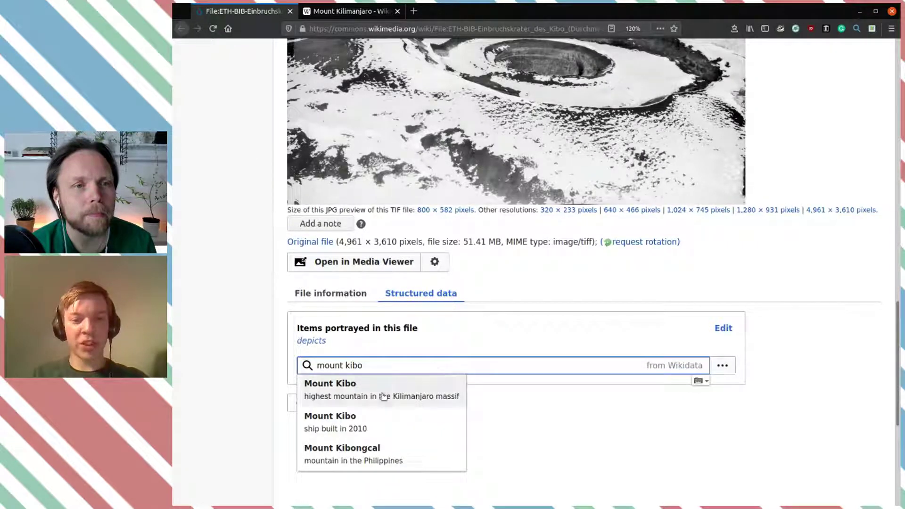
click(394, 395)
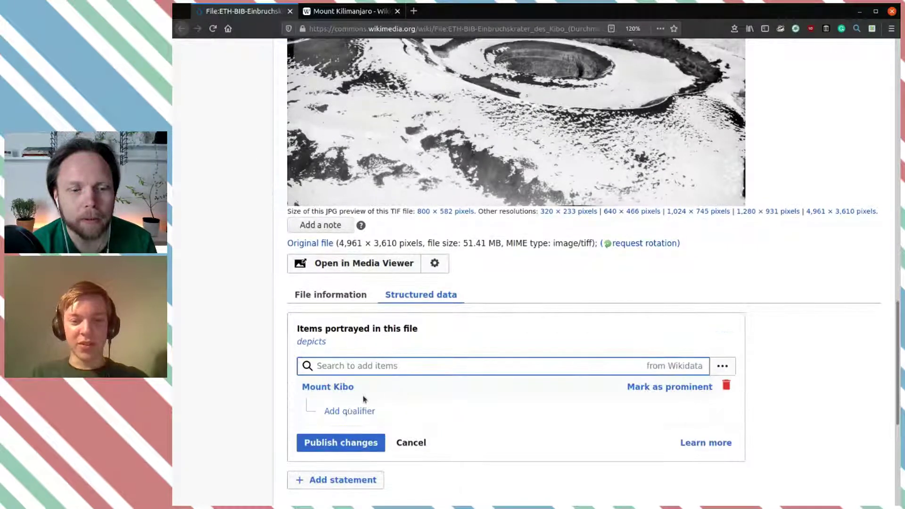
scroll(513, 434, down, 2)
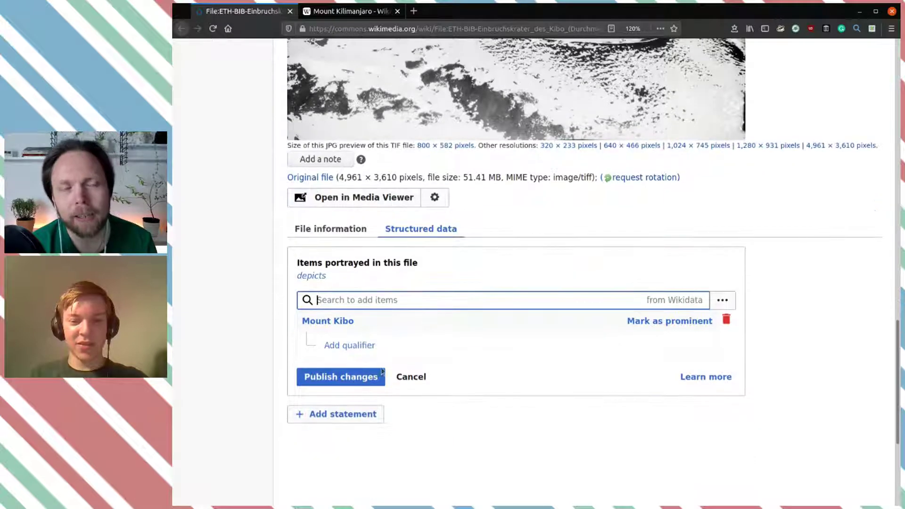
click(357, 377)
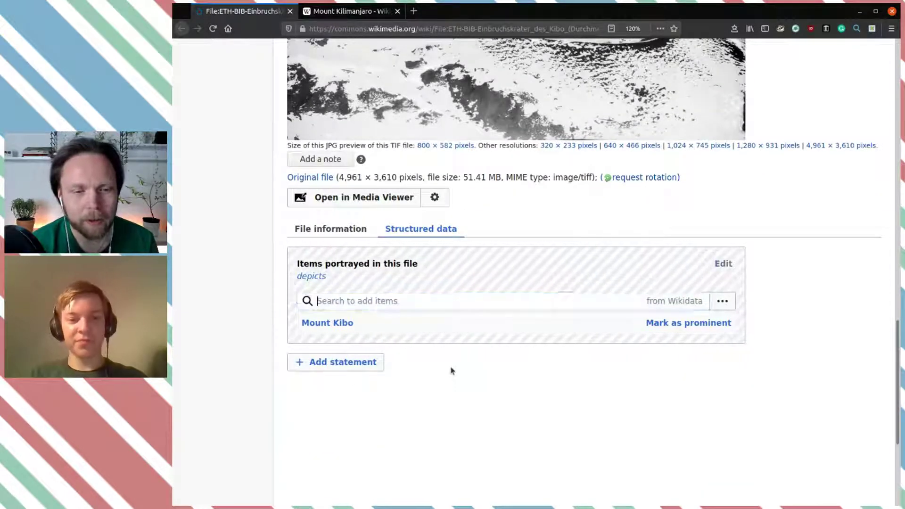
Step: Add an inception statement dated 8.1.1930 to the Einbruchskrater des Kibo file and publish it
click(362, 362)
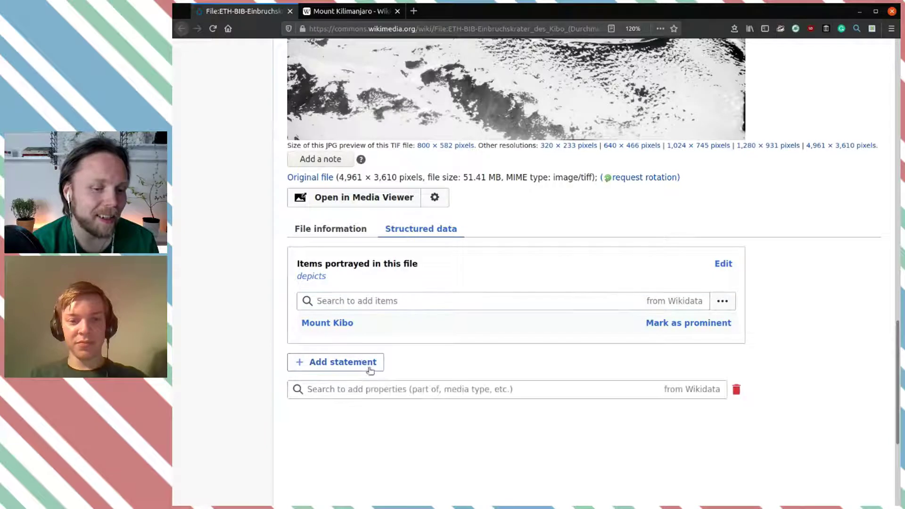
click(377, 387)
text(inception)
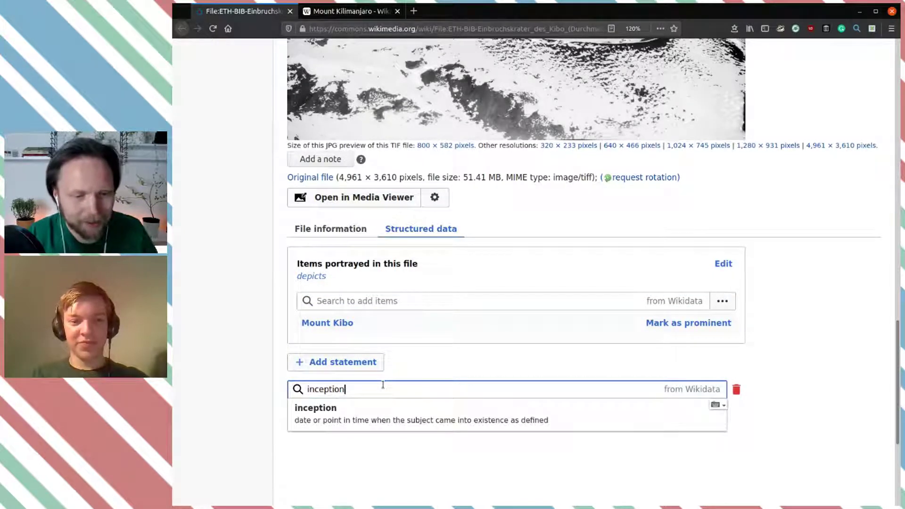
click(356, 420)
text(8.1.1930)
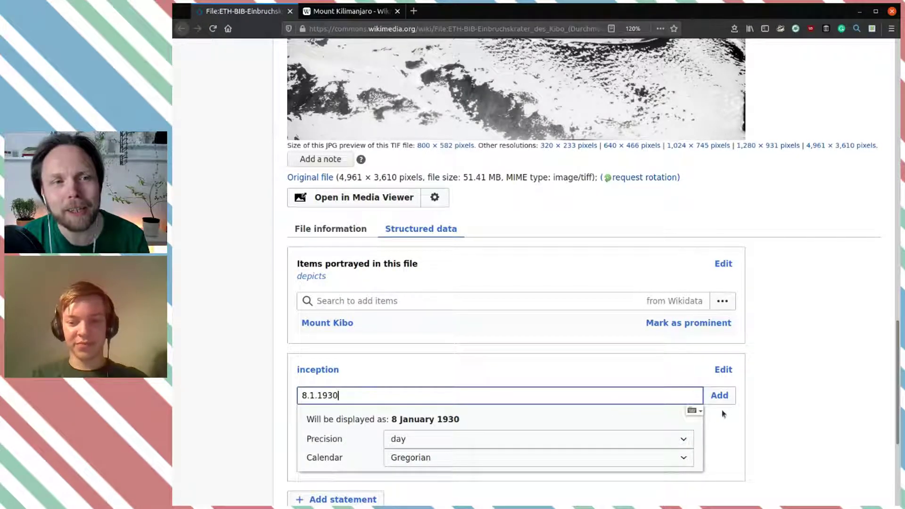
click(720, 395)
scroll(770, 421, down, 3)
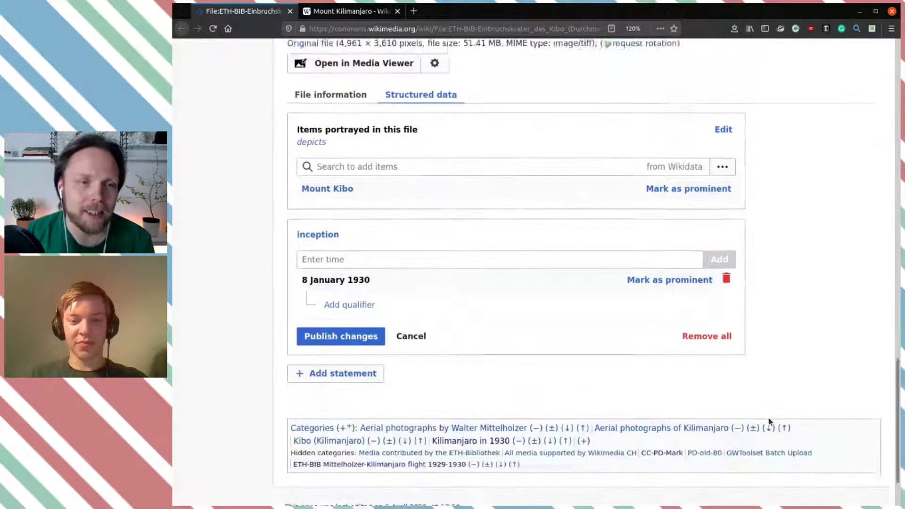
click(350, 310)
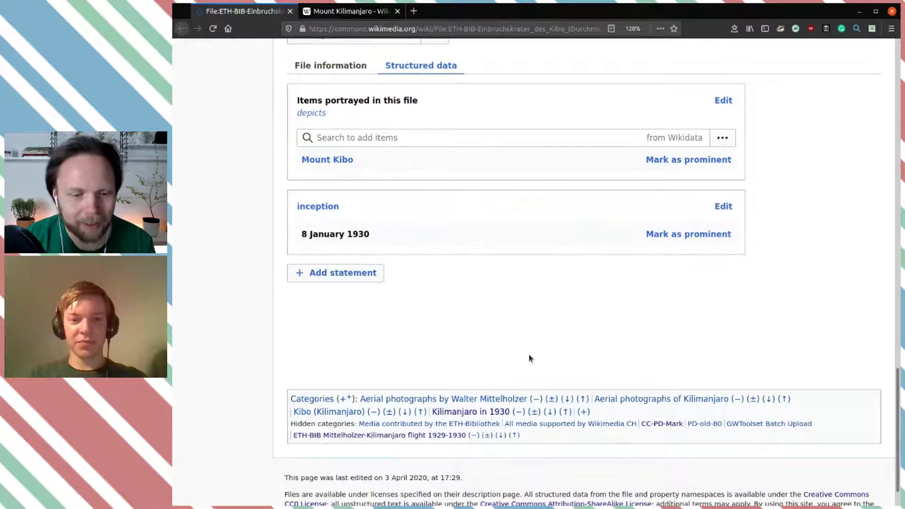
Step: Open the Kibo (Kilimanjaro) category that the Einbruchskrater file belongs to
scroll(529, 358, up, 15)
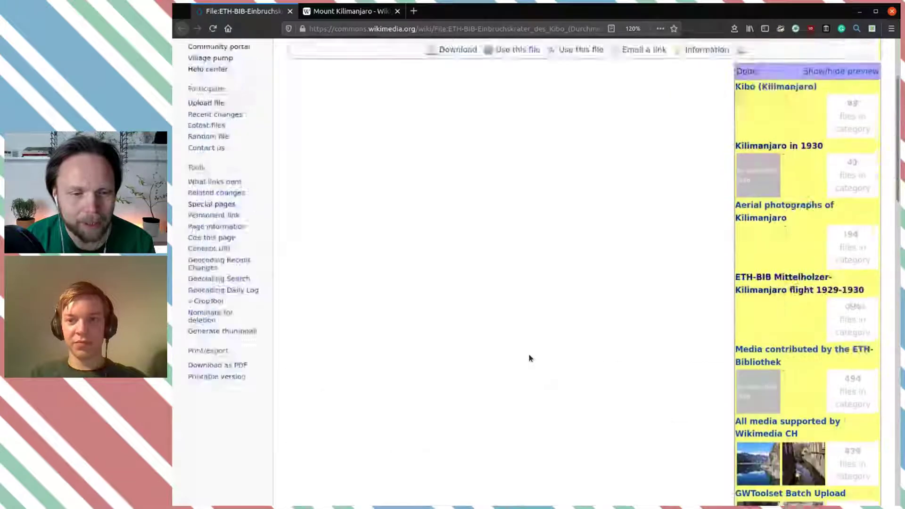
scroll(528, 359, up, 4)
click(775, 185)
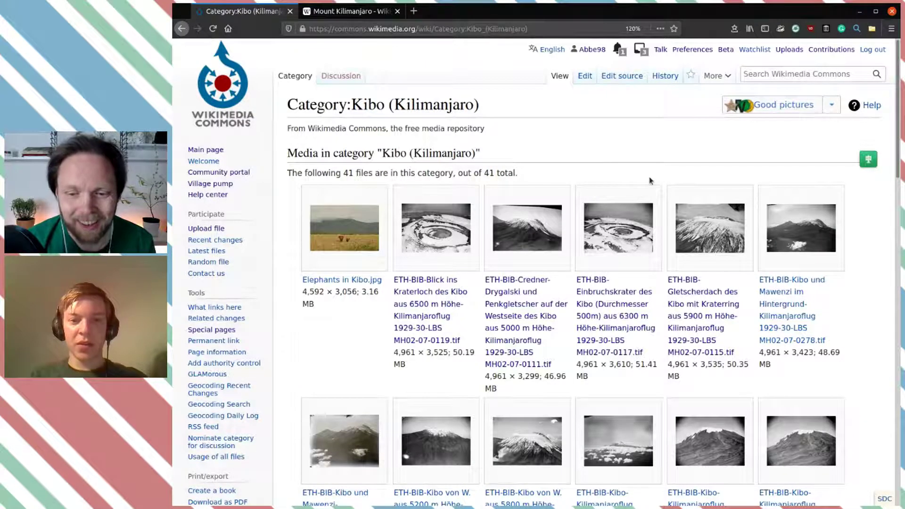
Step: Look through the category's title and its photographs to judge which files share Kibo as their subject
scroll(650, 180, down, 2)
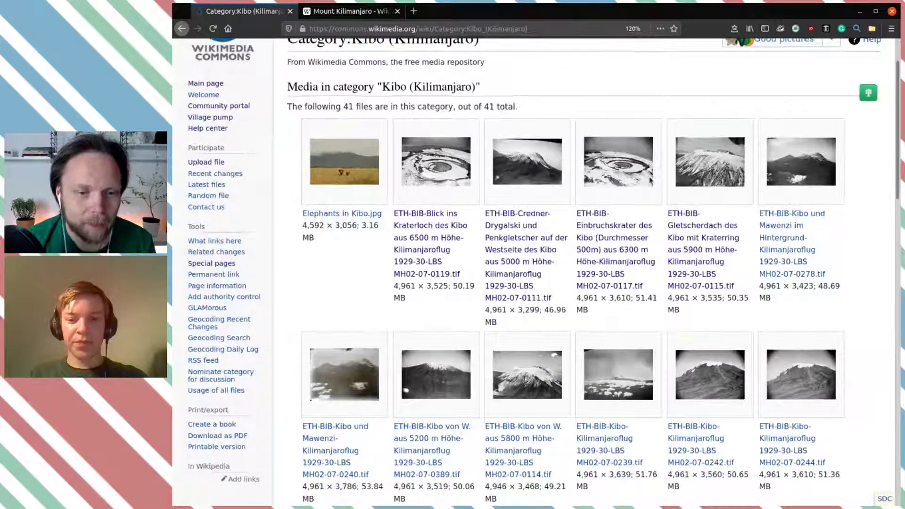
scroll(650, 181, down, 15)
scroll(650, 180, up, 20)
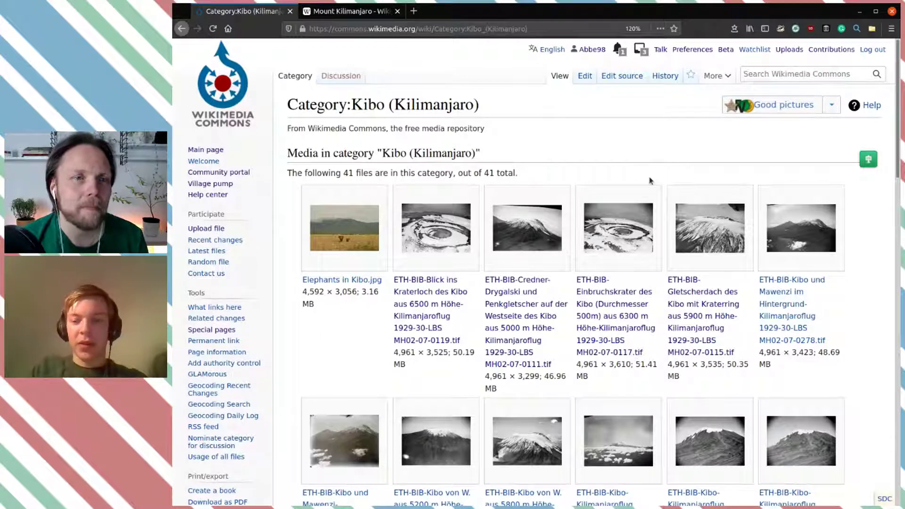
scroll(557, 302, down, 5)
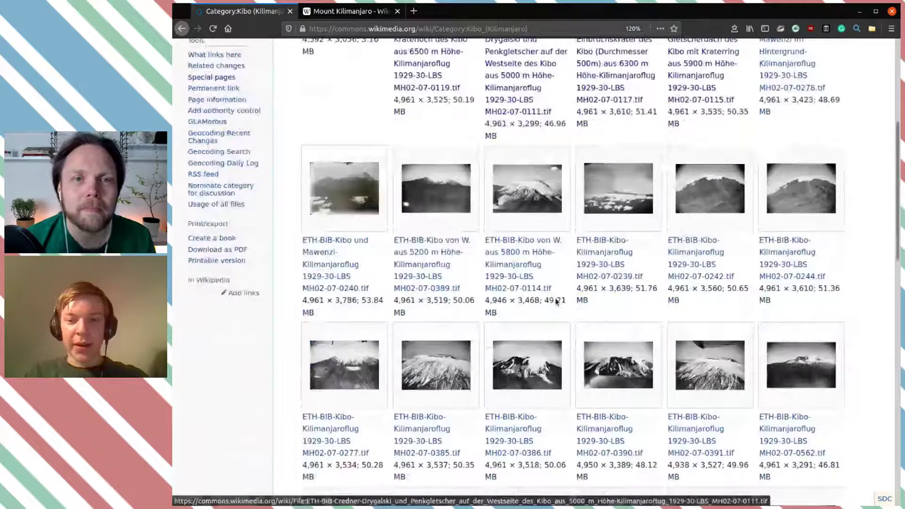
scroll(557, 302, up, 5)
drag(352, 104, 503, 116)
click(501, 111)
click(368, 105)
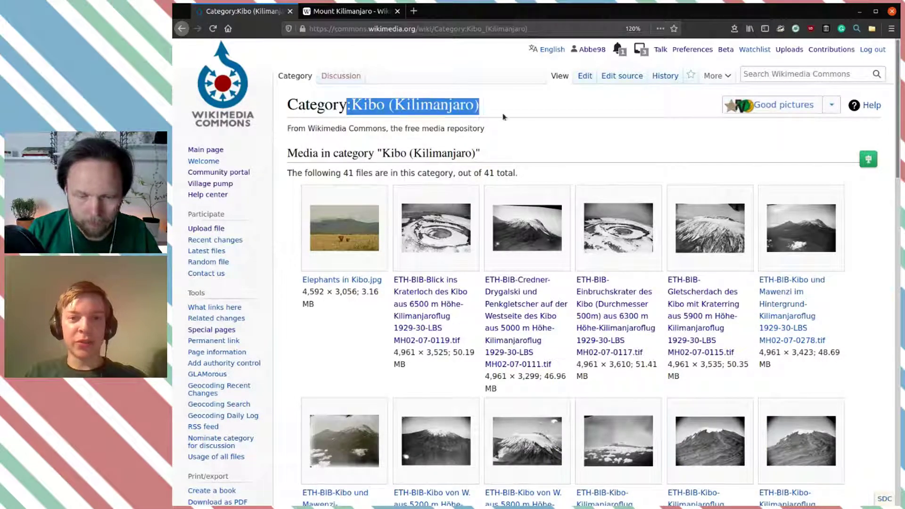
click(509, 116)
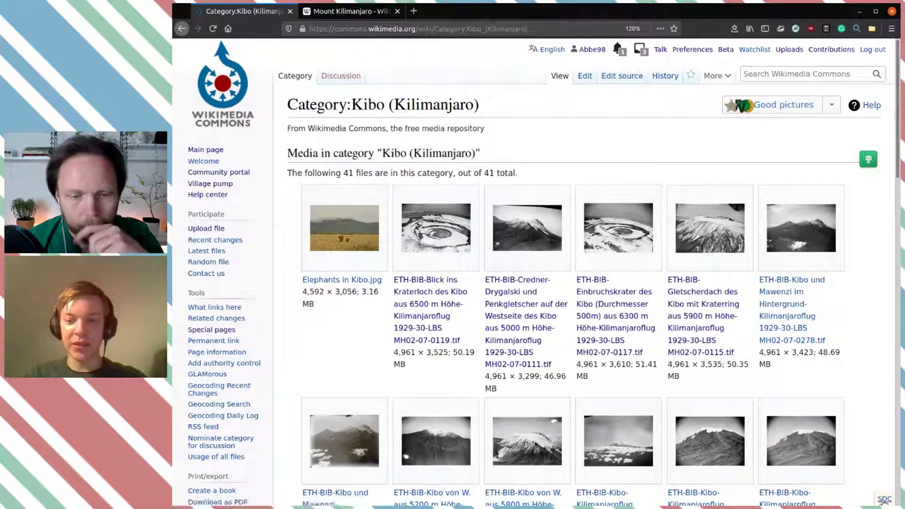
Step: Activate the SDC tool on the category and select the Kibo und Mawenzi im Hintergrund photograph
click(884, 500)
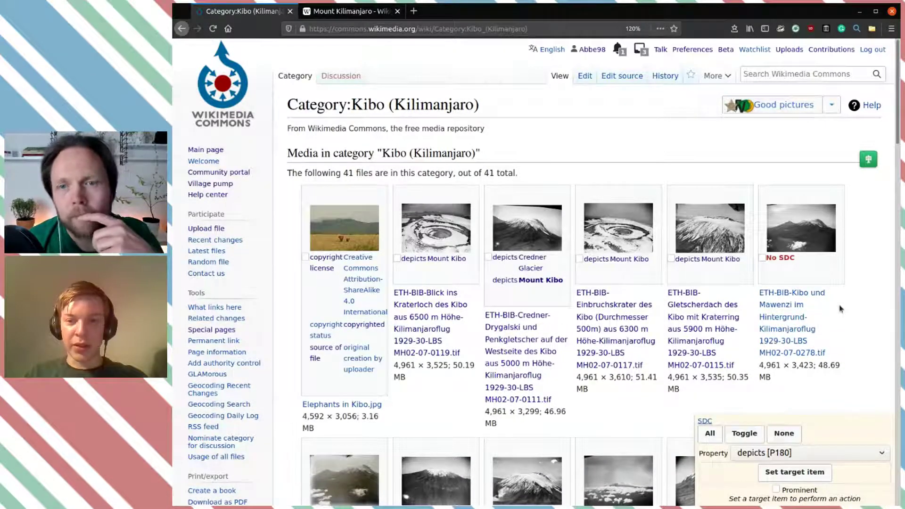
scroll(839, 309, down, 5)
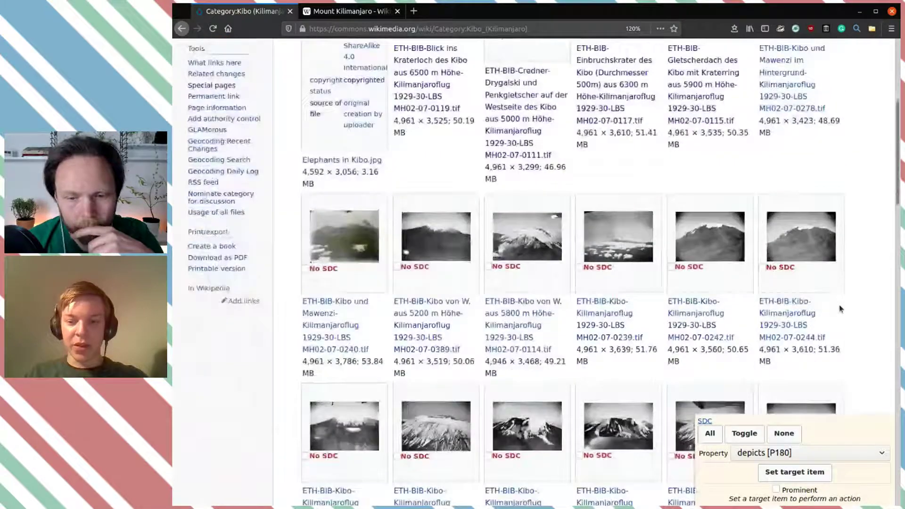
scroll(840, 309, up, 4)
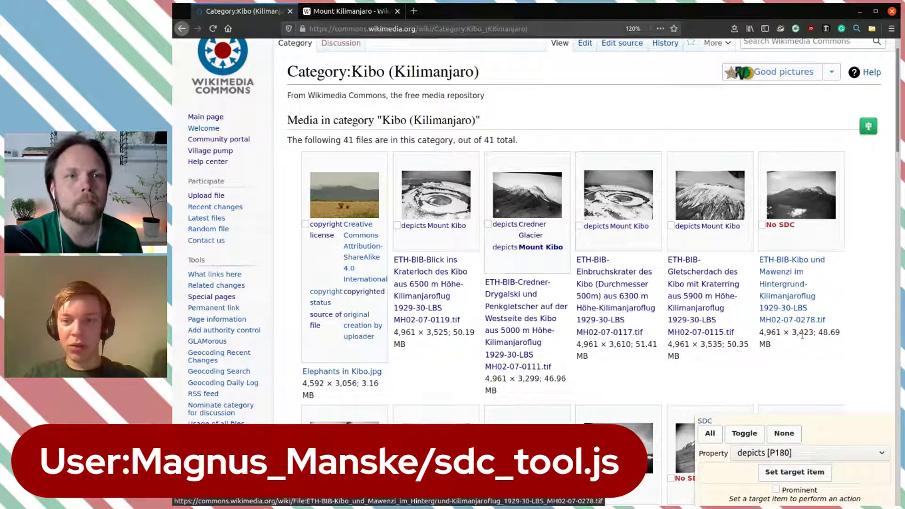
scroll(802, 335, down, 4)
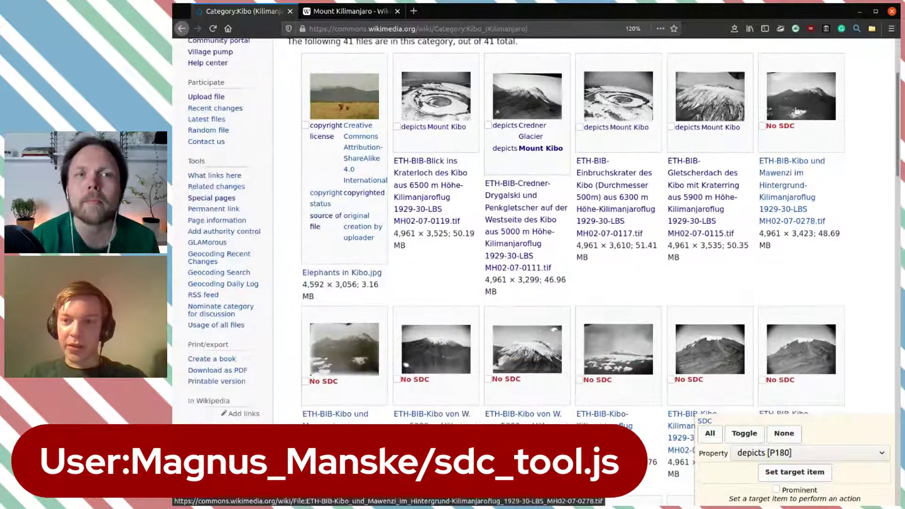
click(761, 126)
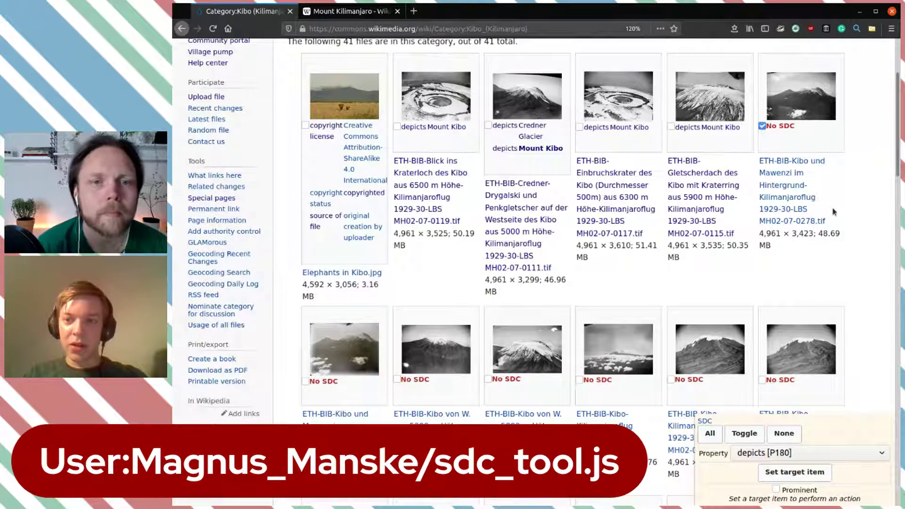
scroll(833, 212, up, 5)
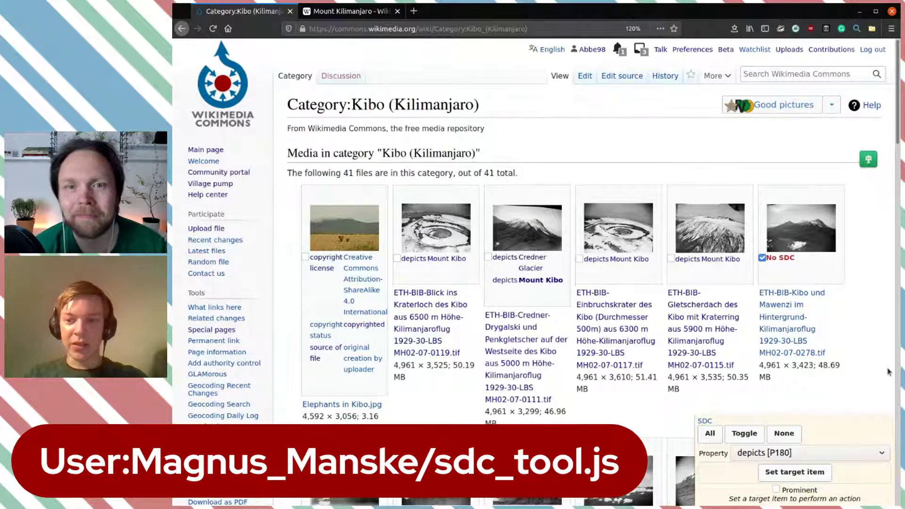
Step: Add the six second-row photographs to the selection, from Kibo und Mawenzi MH02-07-0240 through Kibo-Kilimanjaroflug MH02-07-0244
scroll(842, 367, down, 5)
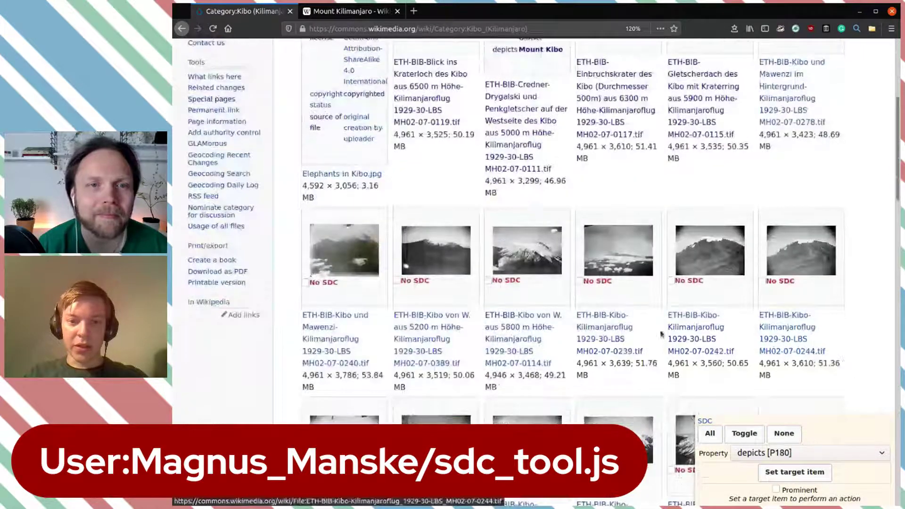
click(305, 282)
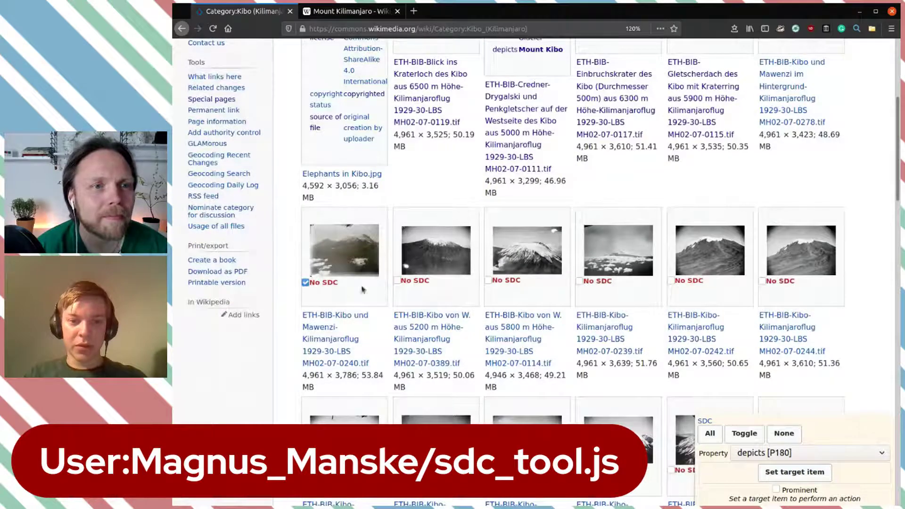
click(397, 281)
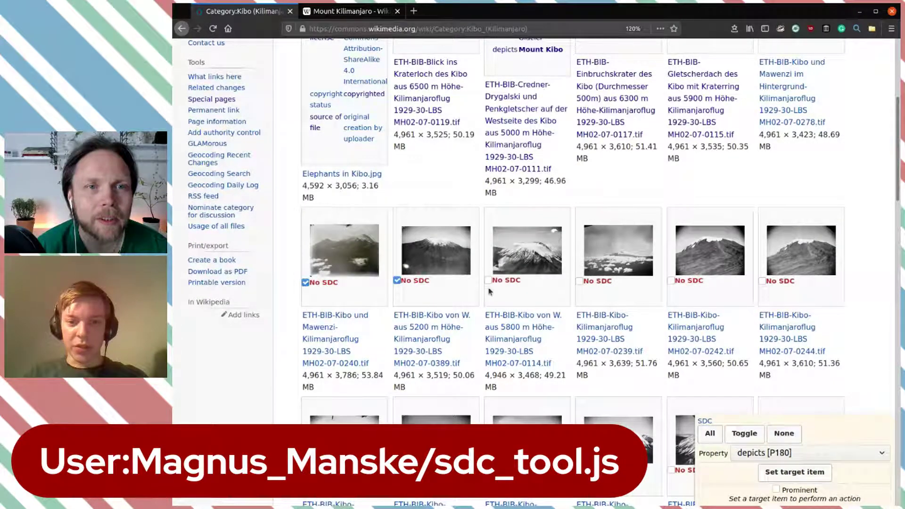
click(579, 281)
click(671, 281)
click(763, 281)
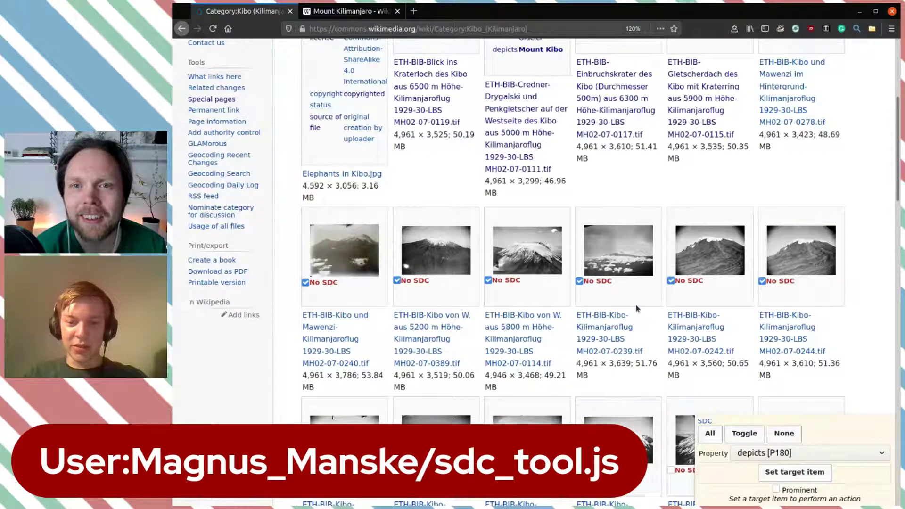
Step: Add the third-row Kibo-Kilimanjaroflug photographs to the selection, from MH02-07-0277 through MH02-07-0562
scroll(424, 236, down, 6)
click(306, 140)
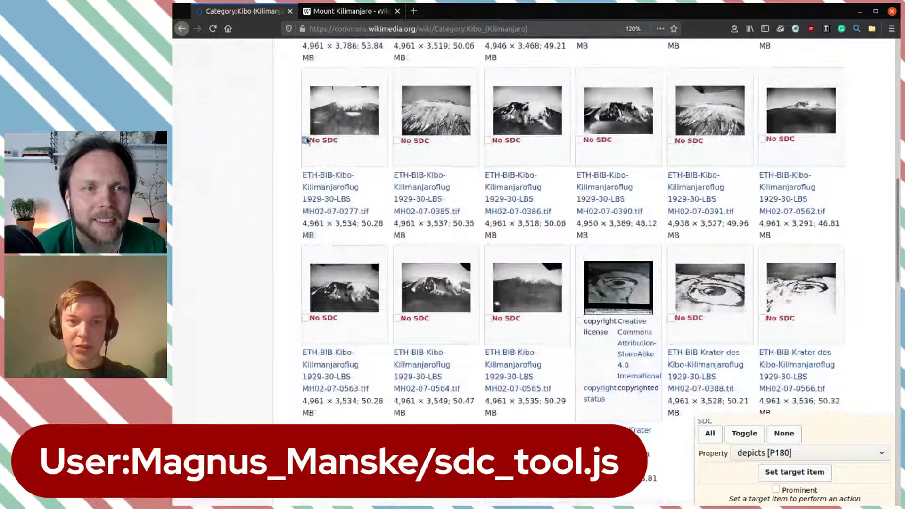
click(398, 141)
click(489, 140)
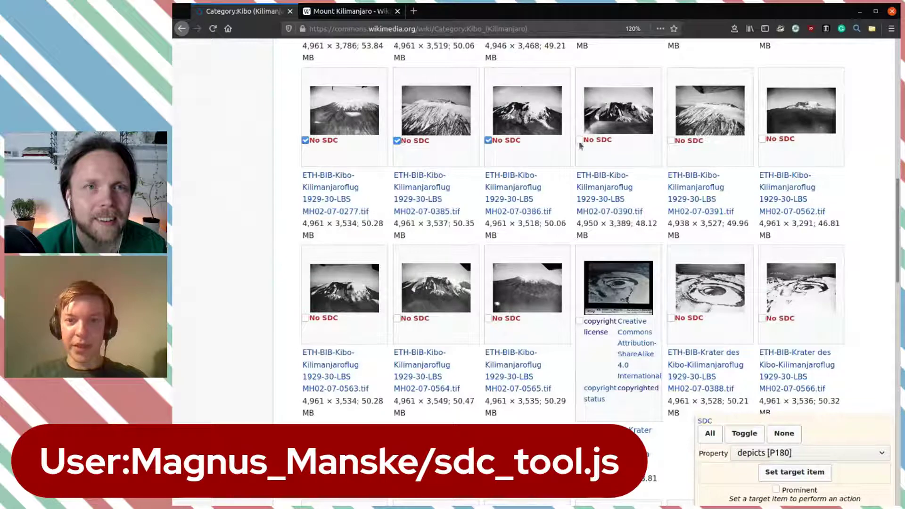
click(580, 140)
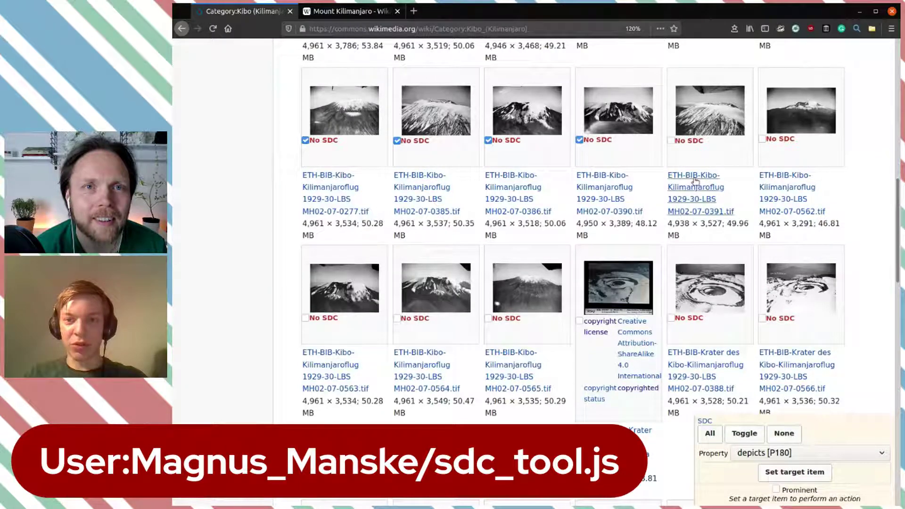
click(671, 141)
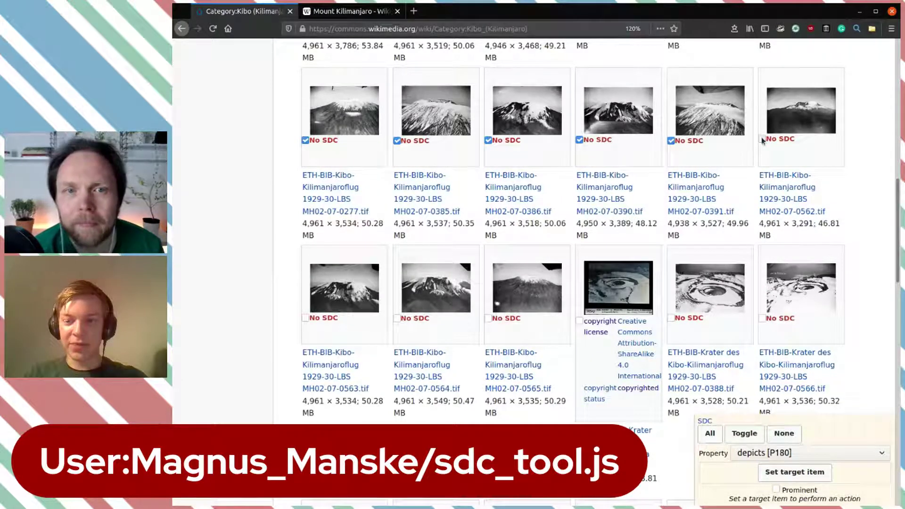
Step: Add the fourth-row files to the selection, from Kibo-Kilimanjaroflug MH02-07-0563 through Krater des Kibo MH02-07-0566, including the Kibo-Krater slide
click(306, 317)
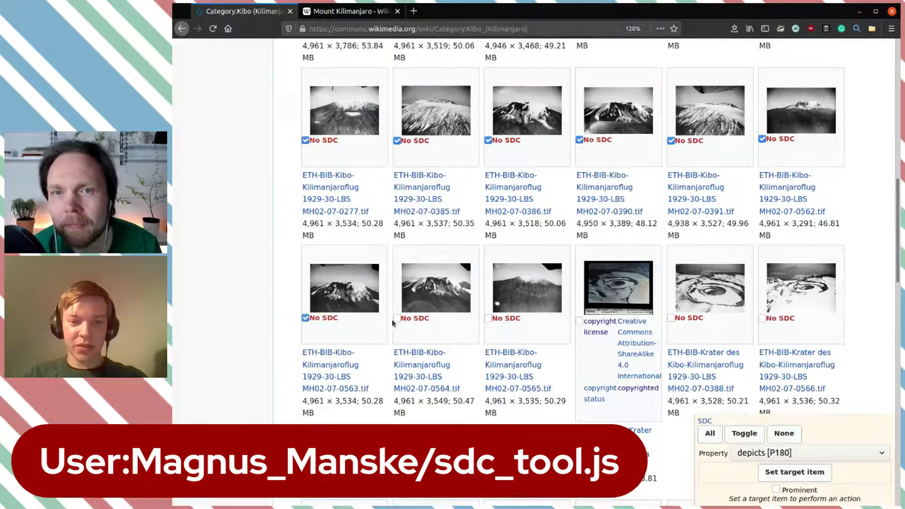
click(397, 319)
click(488, 318)
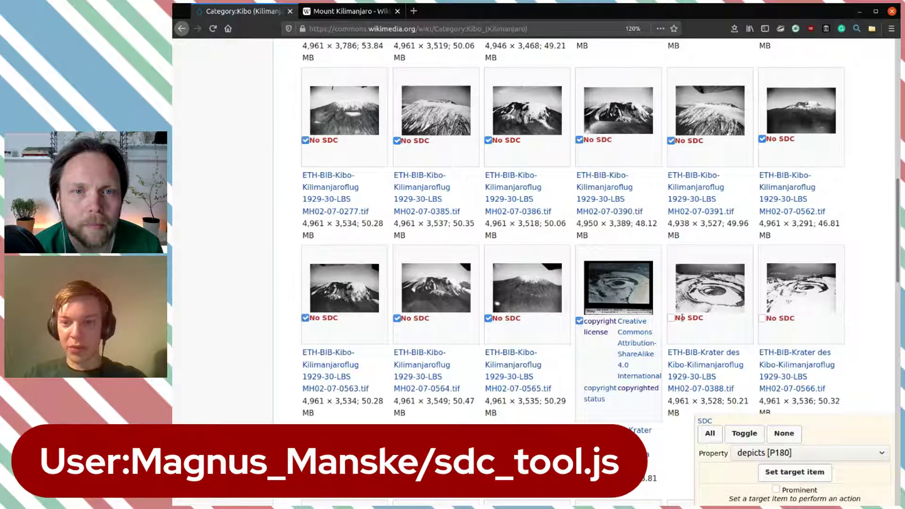
click(762, 319)
Step: Add the six fifth-row photographs to the selection, from Krater des Kibo MH02-07-0567 through the Südwestflanke des Kibo
scroll(762, 322, down, 7)
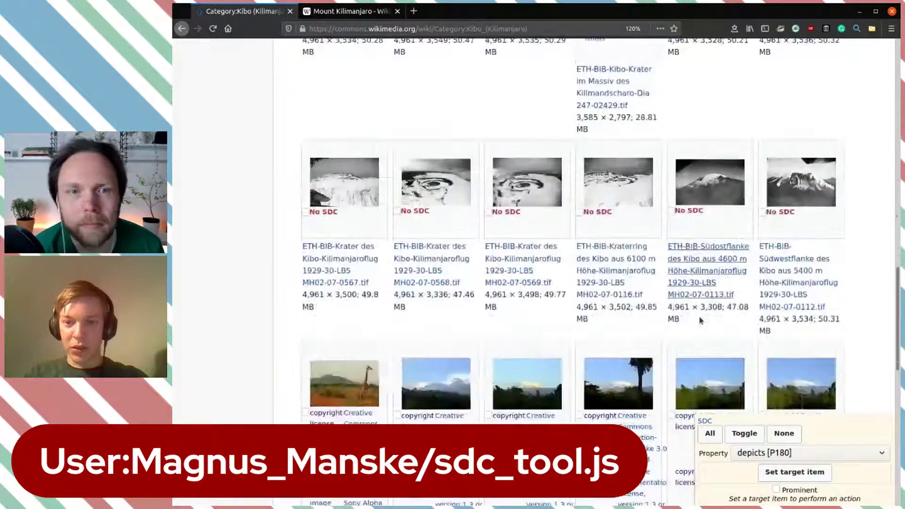
scroll(701, 321, down, 1)
click(305, 177)
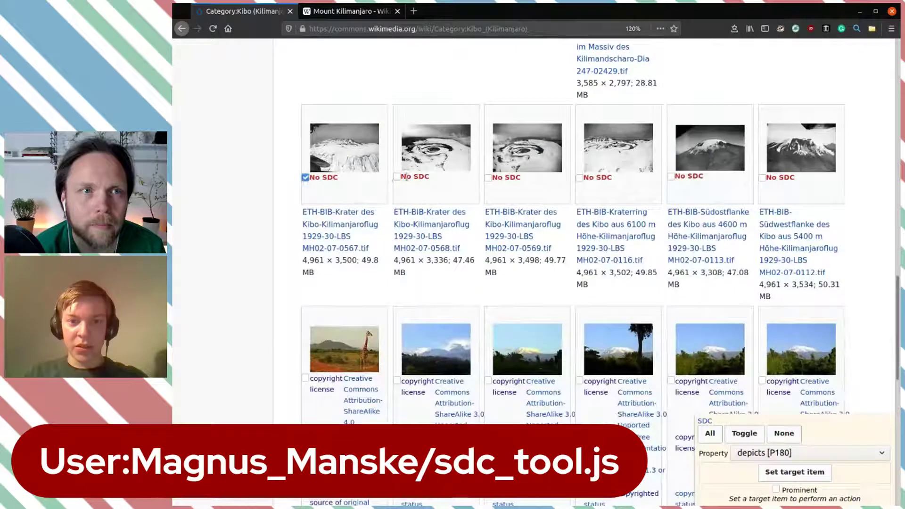
click(398, 177)
click(488, 178)
click(579, 178)
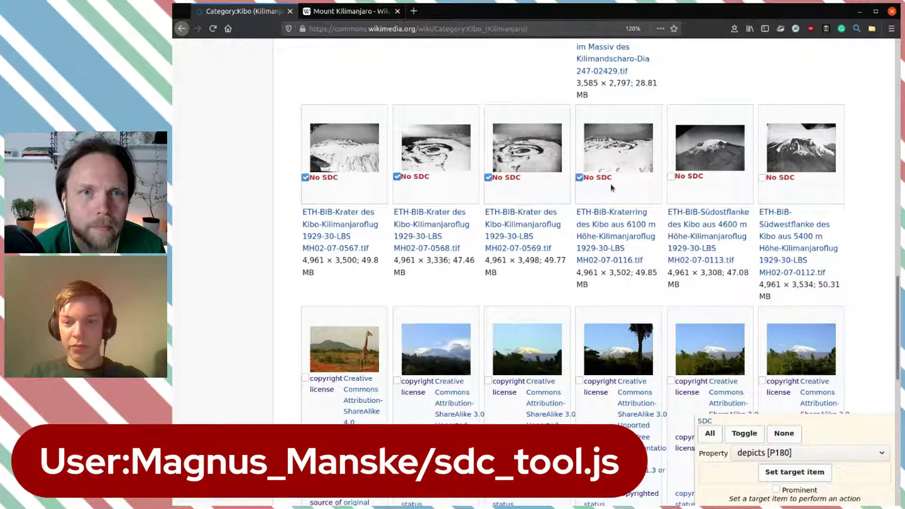
click(762, 177)
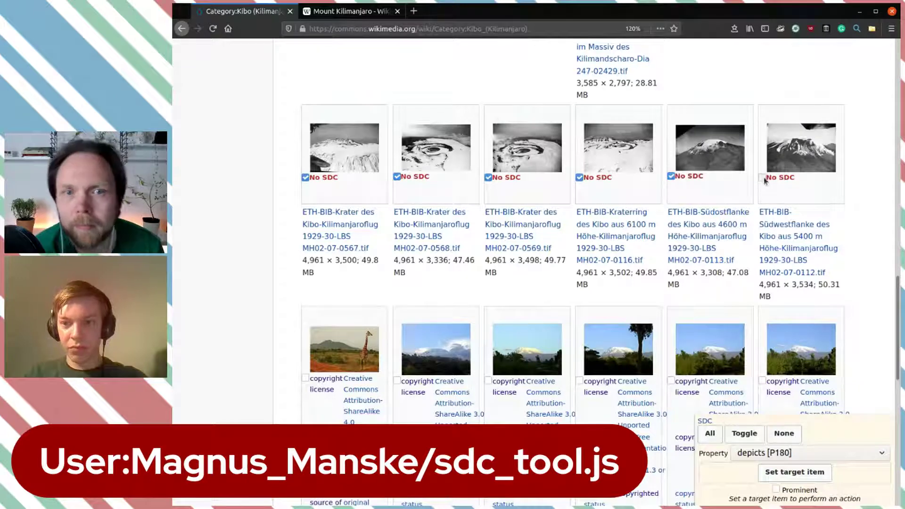
Step: Add the colour photographs Kibo Mt. Kilimanjaro 1, 3, 4, 5 and 6 to the selection, skipping the giraffe picture
click(397, 381)
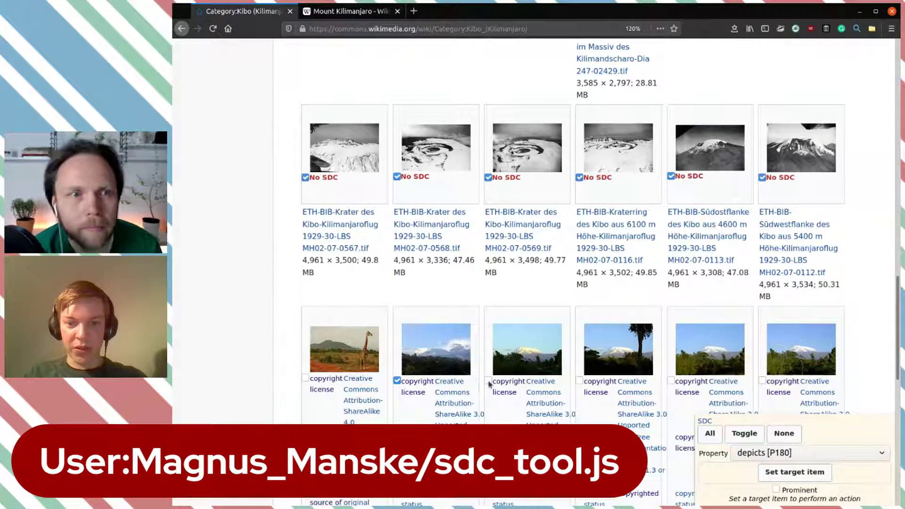
scroll(490, 383, down, 4)
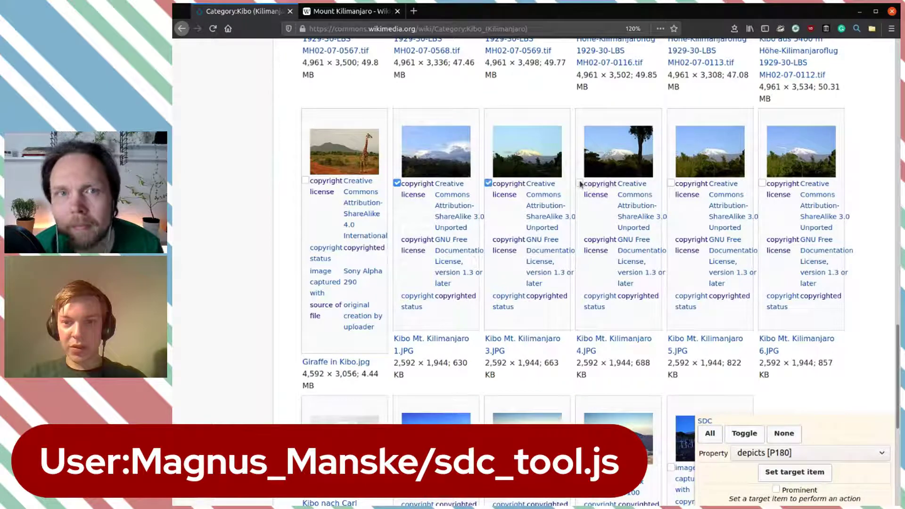
click(670, 183)
click(759, 183)
scroll(366, 191, down, 5)
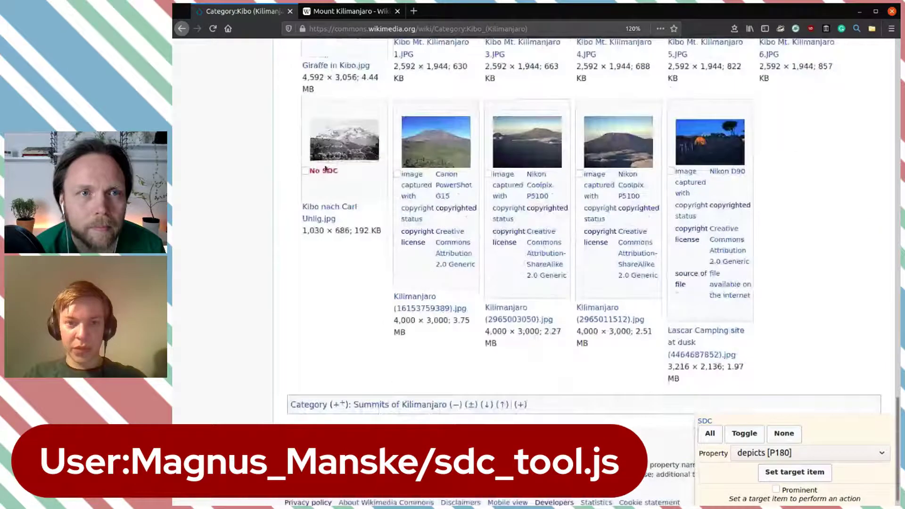
click(306, 171)
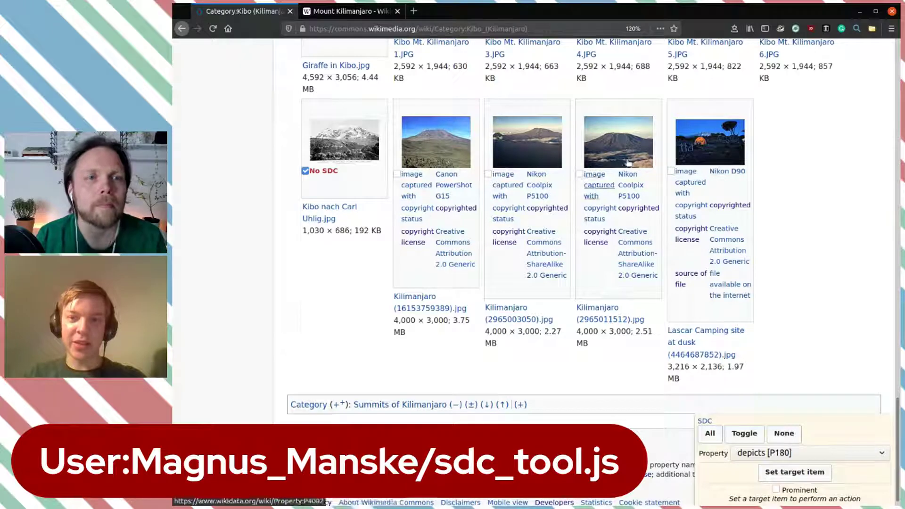
click(488, 174)
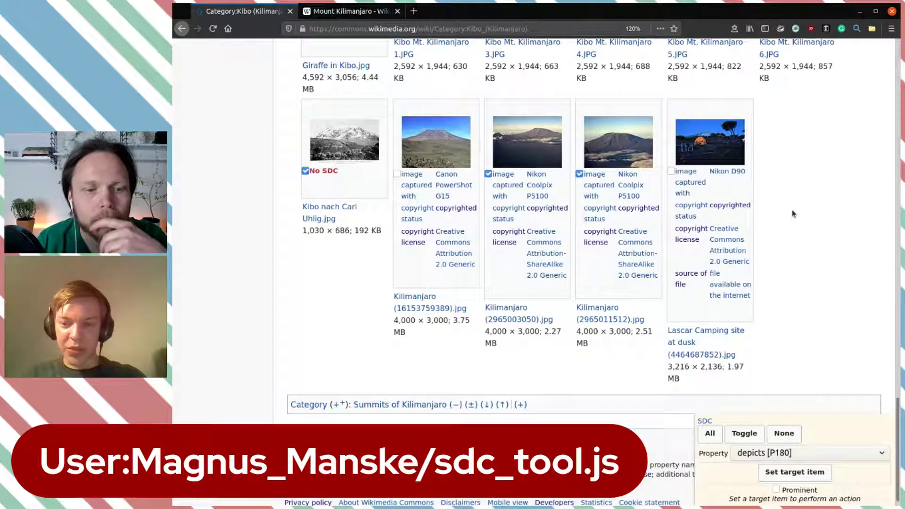
scroll(793, 213, up, 2)
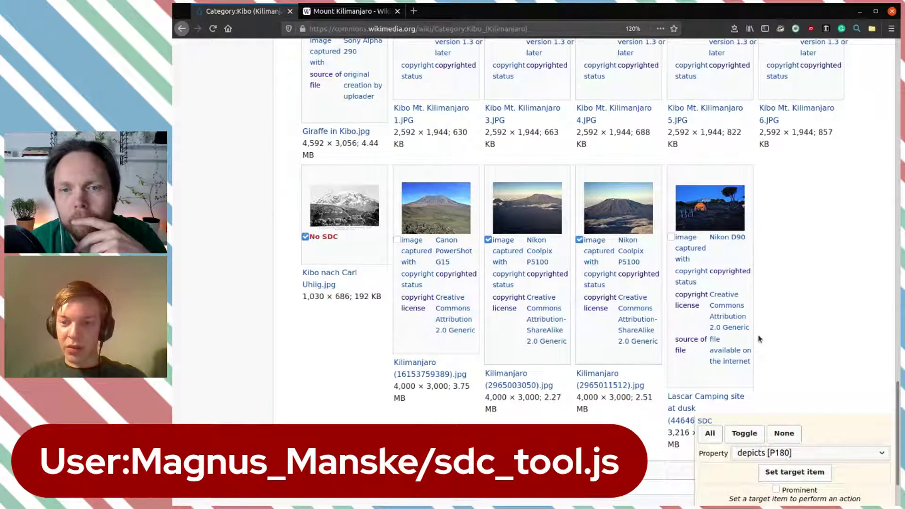
Step: Search Wikidata for "mount kibo", set Mount Kibo (Q1394606) as the target item and apply it as depicts (P180) to the selected files
click(796, 473)
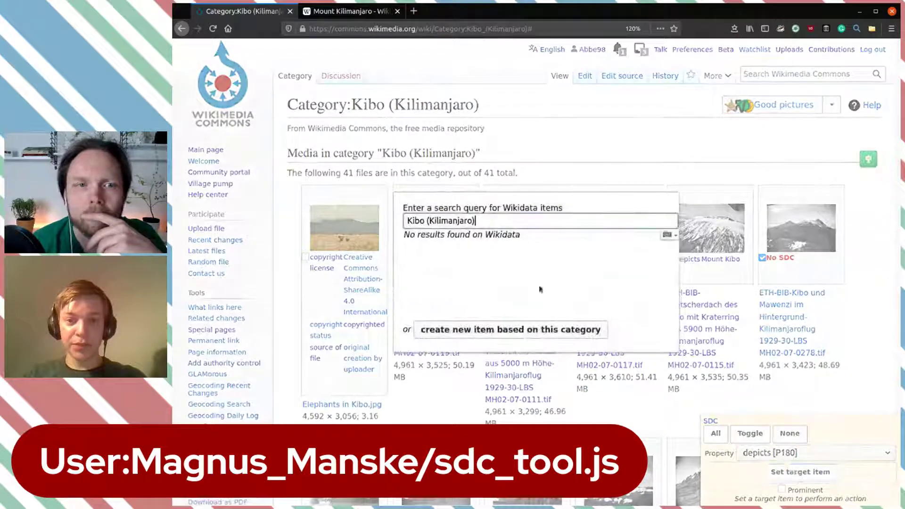
drag(476, 221, 418, 220)
click(436, 221)
triple_click(436, 221)
text(mo)
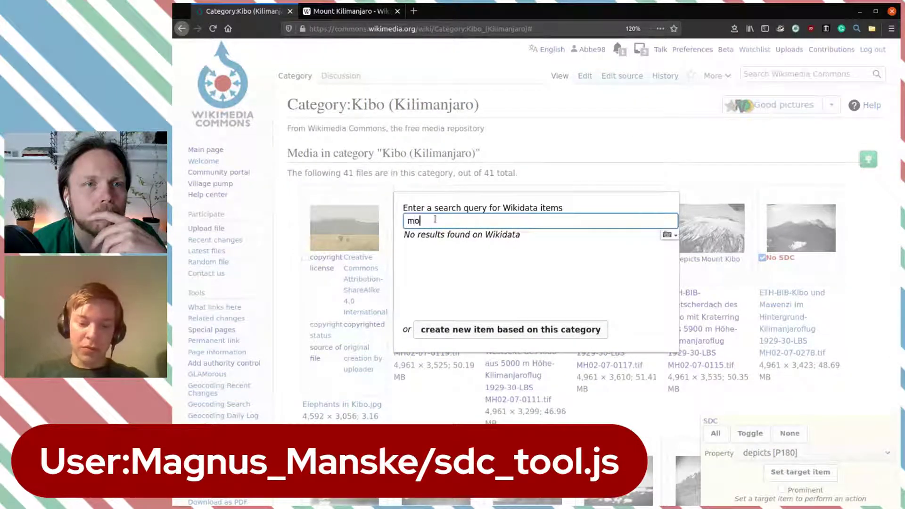
text(unt kibo)
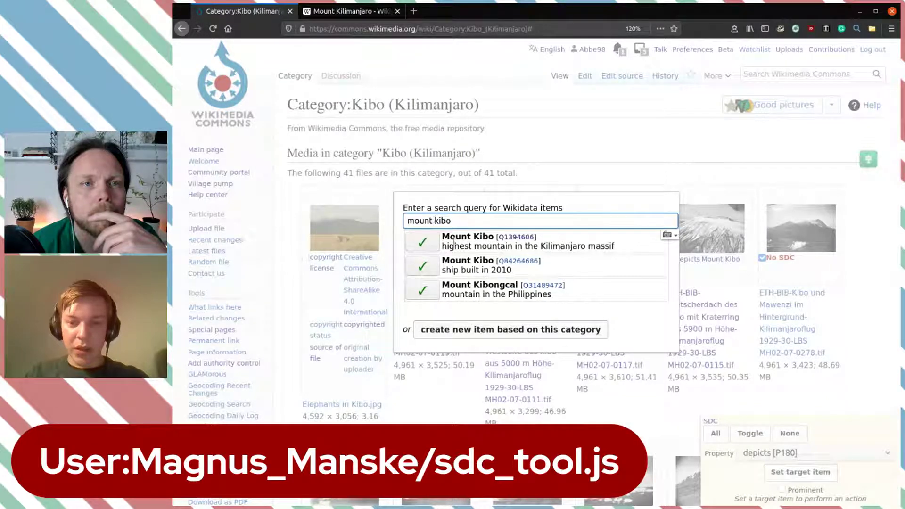
click(428, 244)
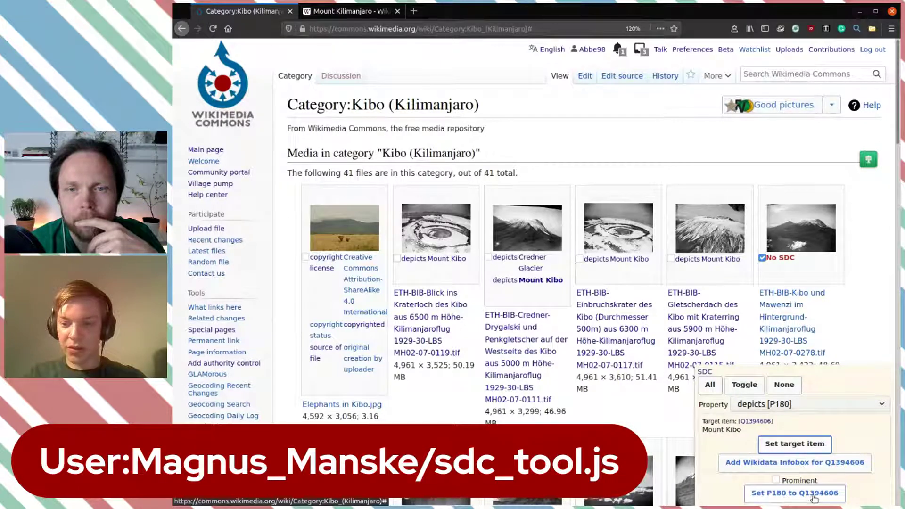
click(798, 498)
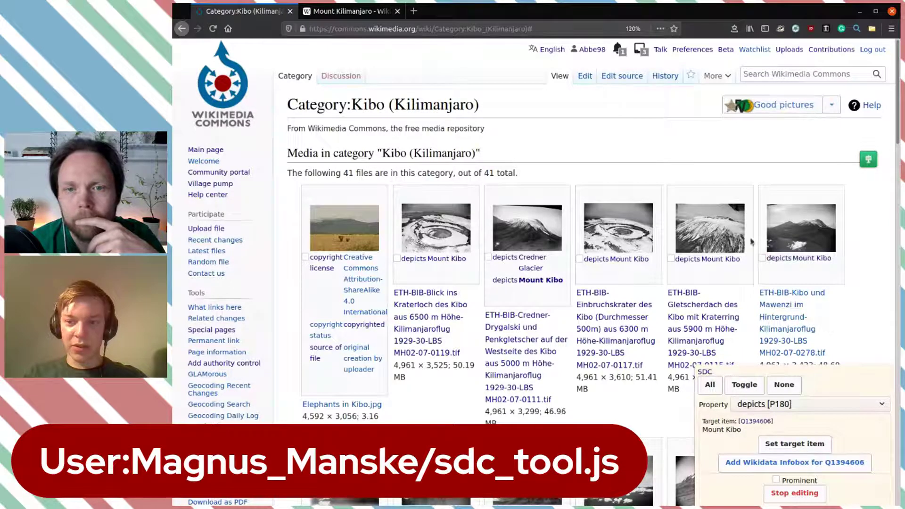
Step: Check through the category's files whether the selected photographs receive the depicts Mount Kibo statement
scroll(849, 305, down, 5)
scroll(849, 305, down, 3)
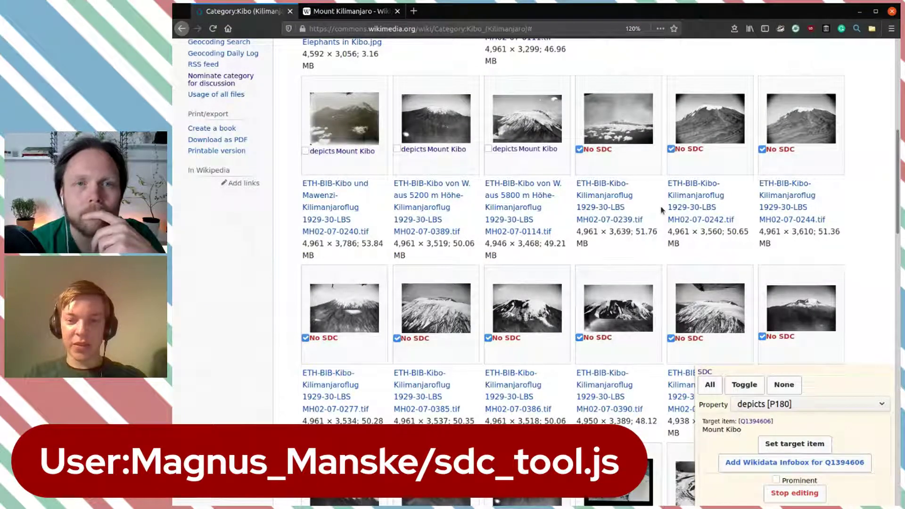
scroll(661, 210, down, 1)
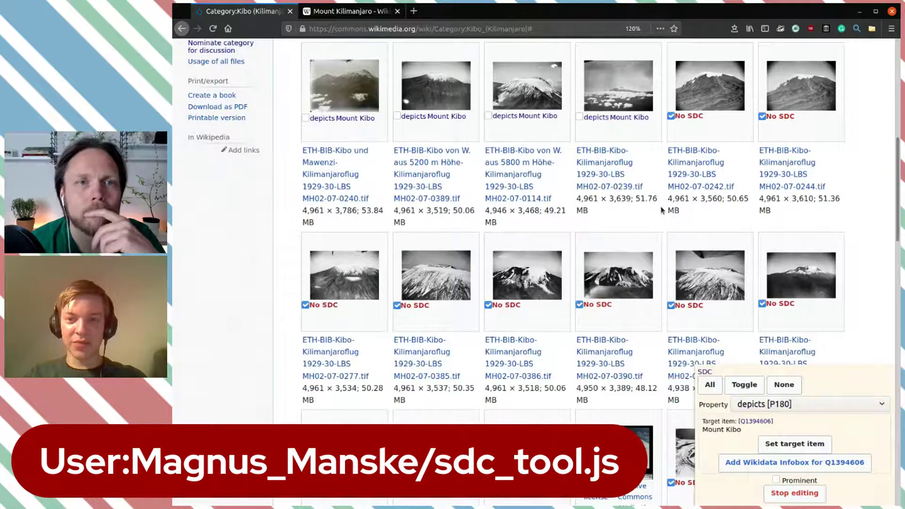
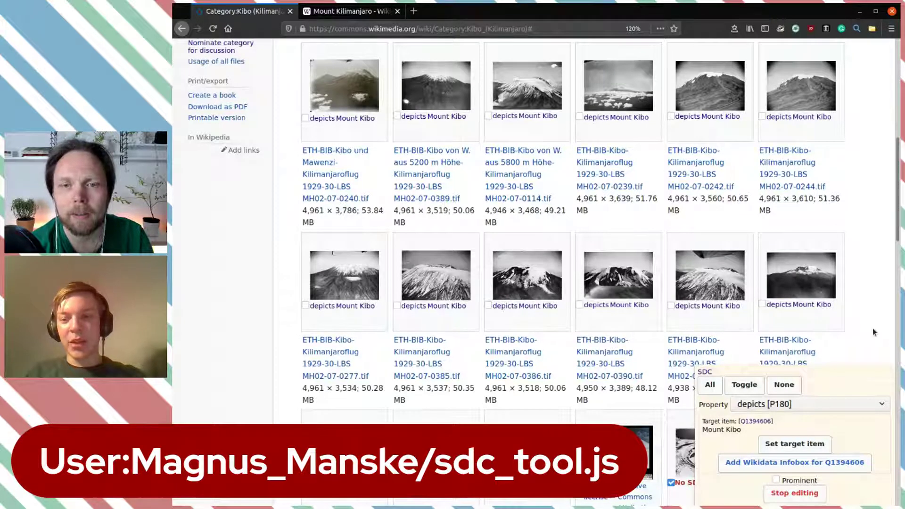
scroll(873, 328, down, 4)
scroll(873, 328, down, 2)
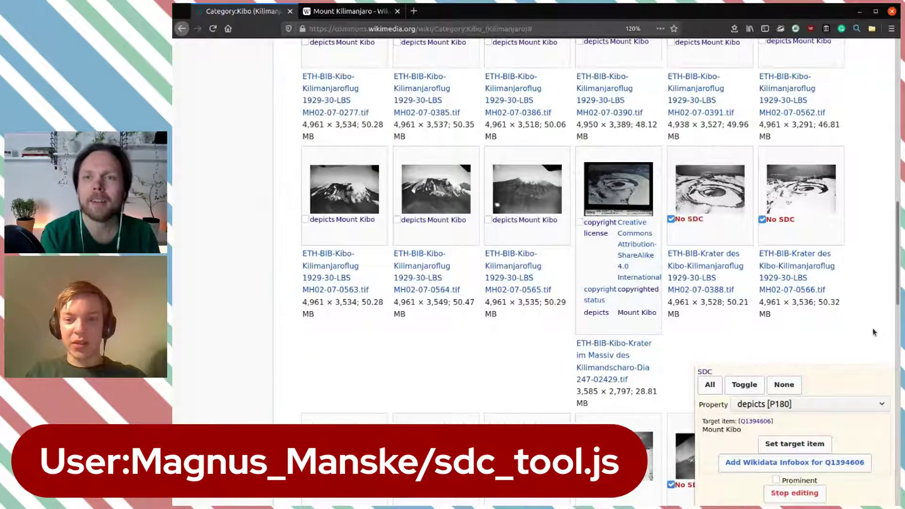
scroll(872, 328, down, 2)
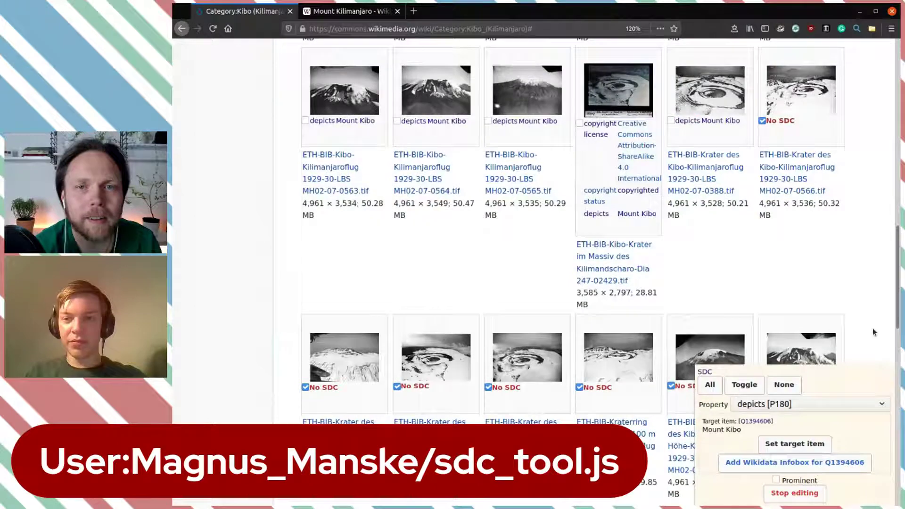
scroll(873, 328, down, 3)
scroll(874, 340, up, 2)
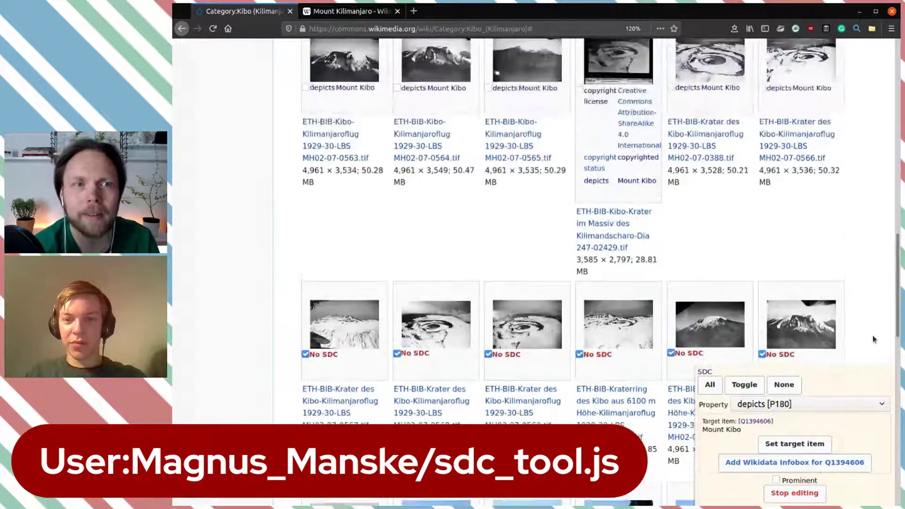
scroll(875, 340, down, 1)
scroll(875, 339, down, 2)
scroll(873, 338, down, 3)
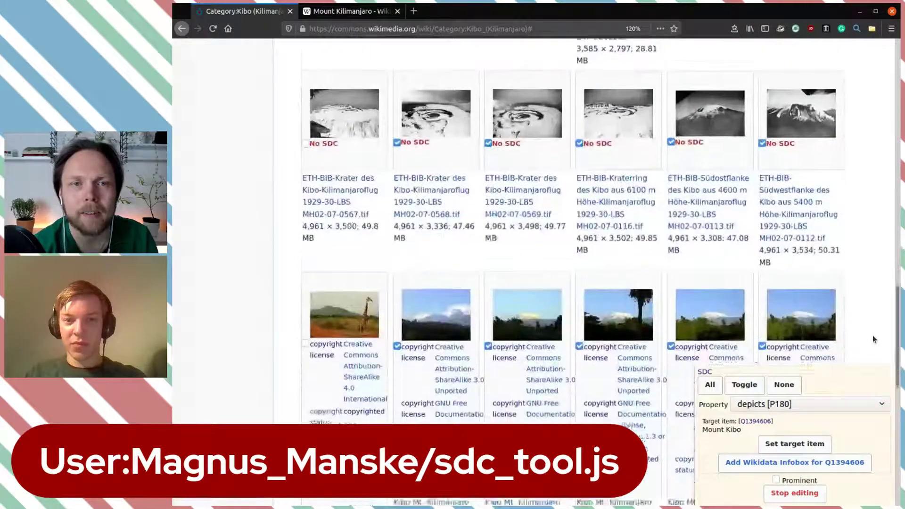
scroll(873, 338, down, 1)
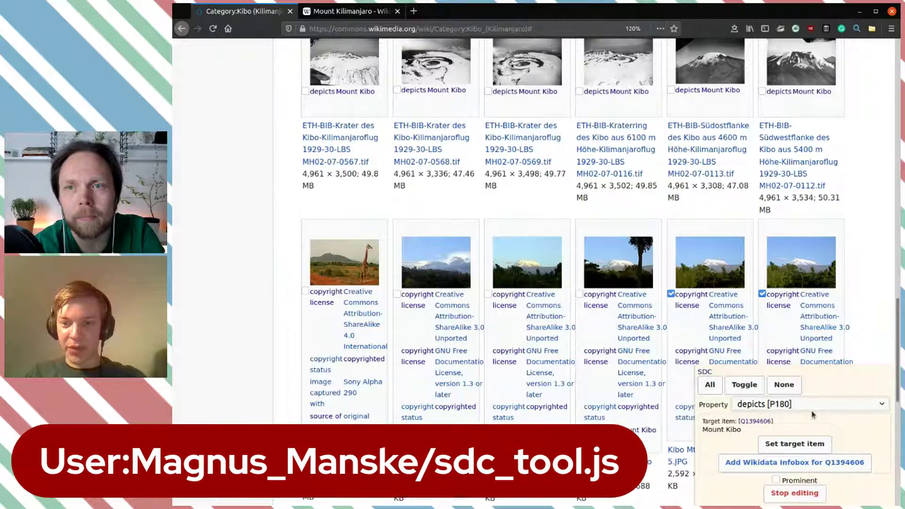
scroll(870, 337, down, 10)
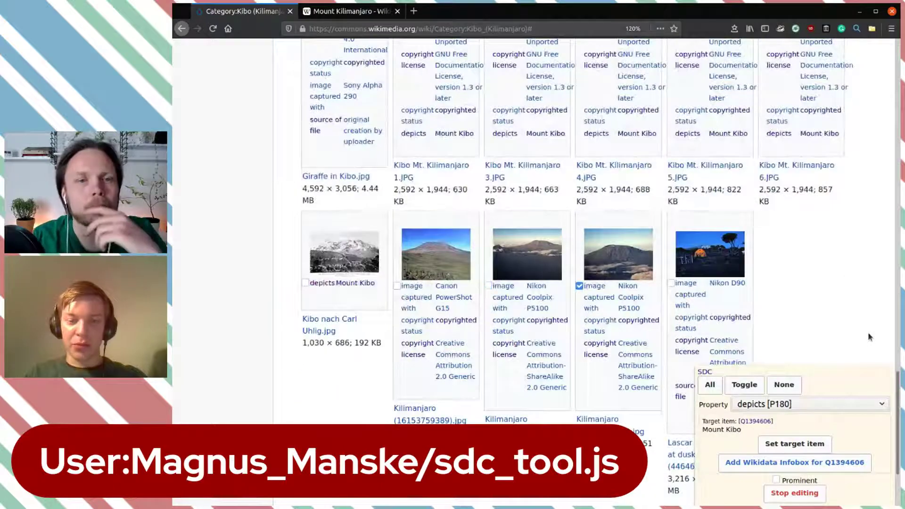
scroll(869, 337, up, 10)
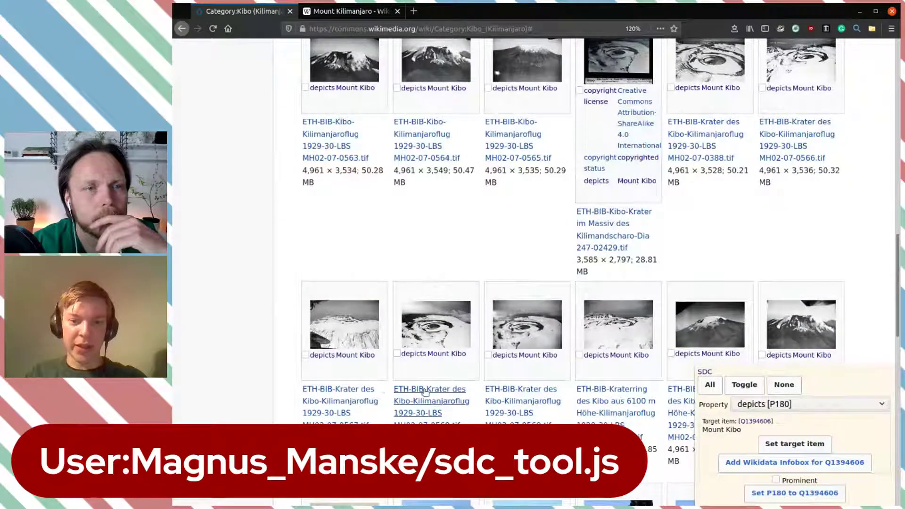
scroll(535, 255, up, 6)
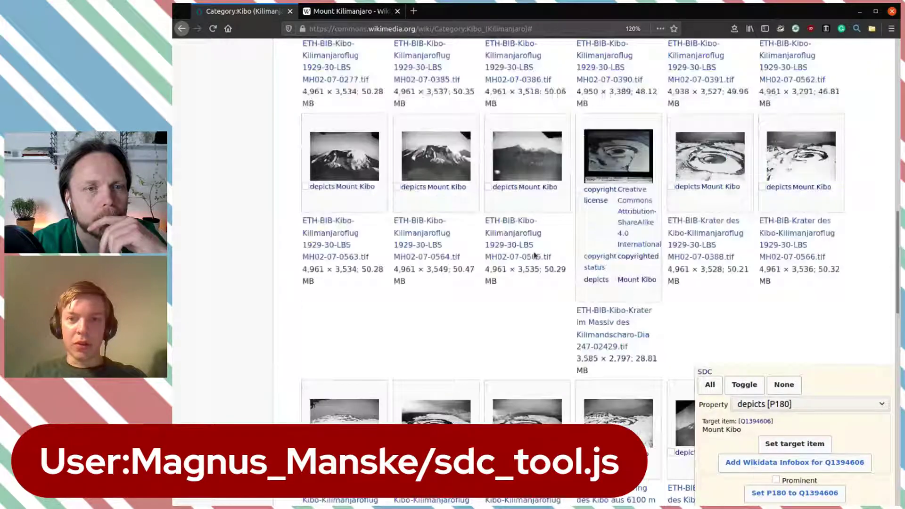
scroll(535, 255, up, 2)
scroll(536, 255, down, 10)
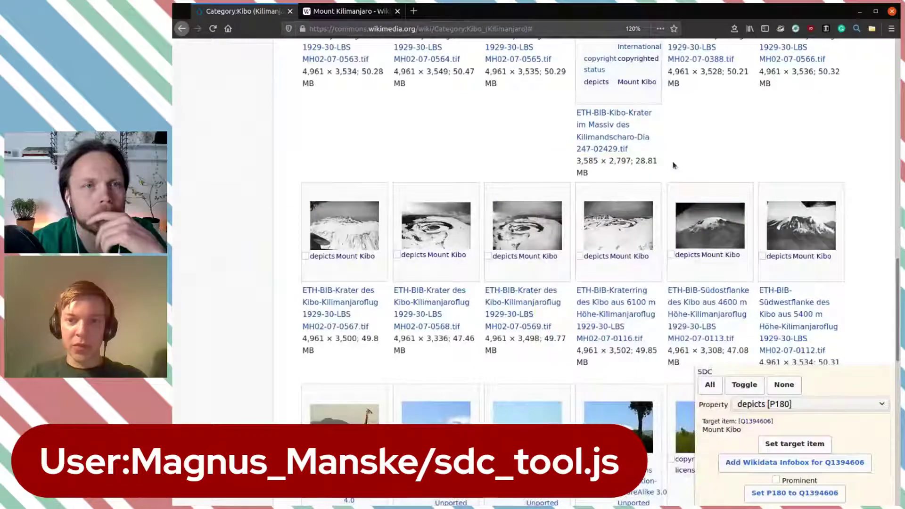
scroll(865, 275, down, 10)
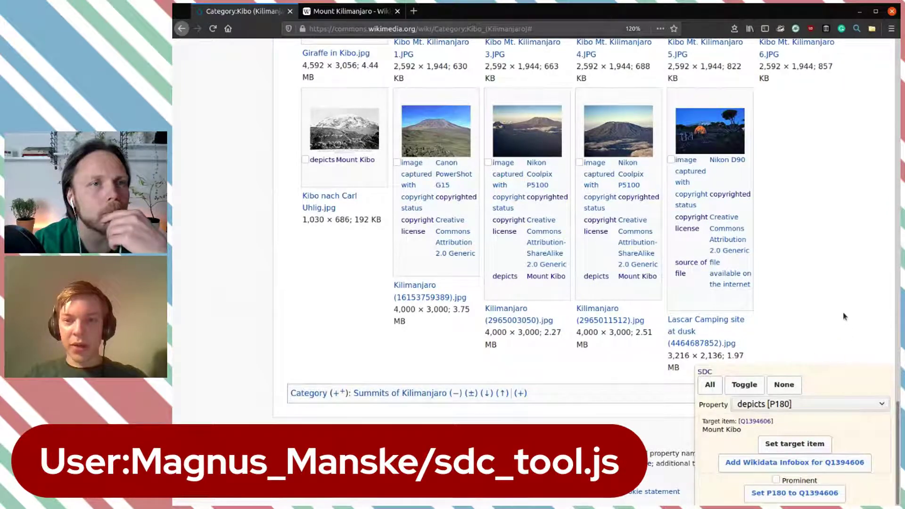
Step: Add the Wikidata Infobox for Q1394606 to the Kibo category and reload the page
scroll(844, 317, up, 10)
scroll(843, 316, up, 5)
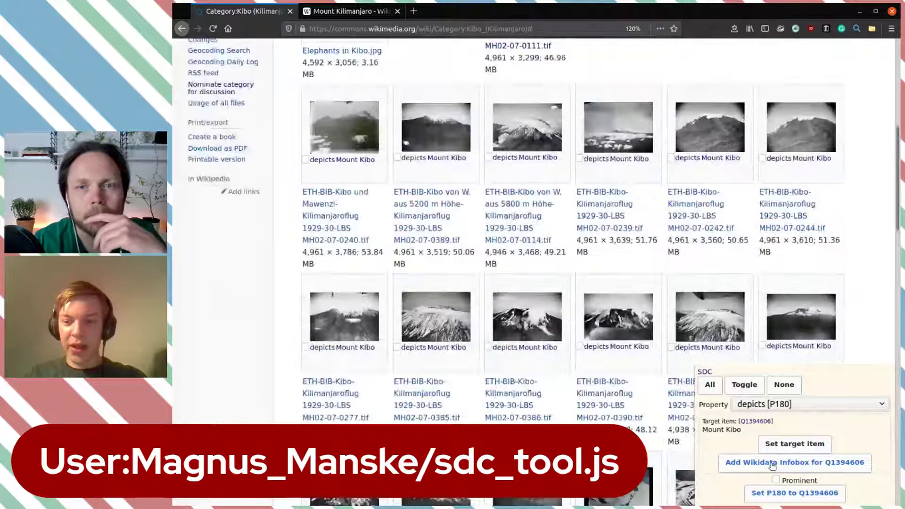
scroll(858, 284, up, 5)
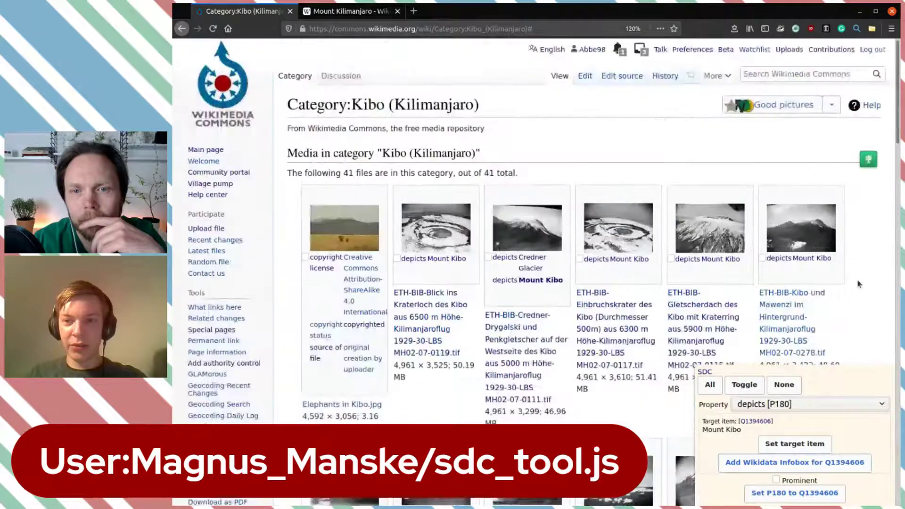
click(778, 464)
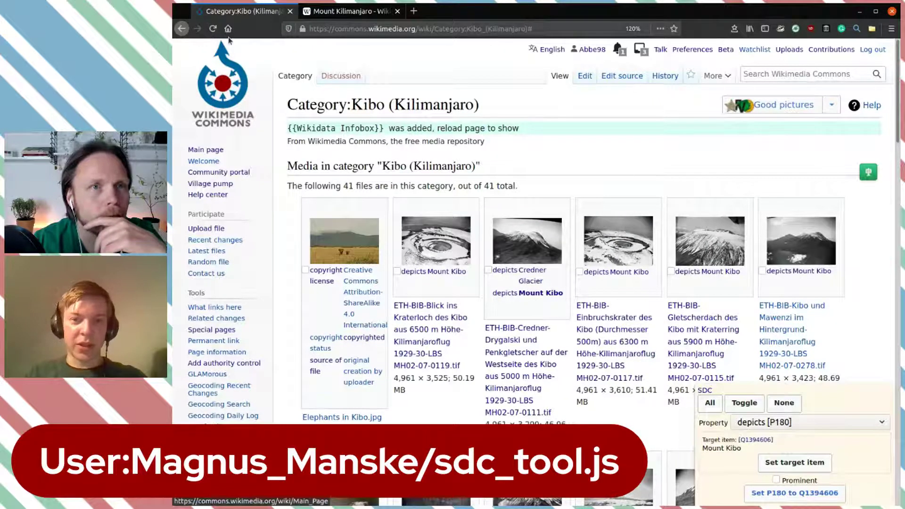
click(213, 29)
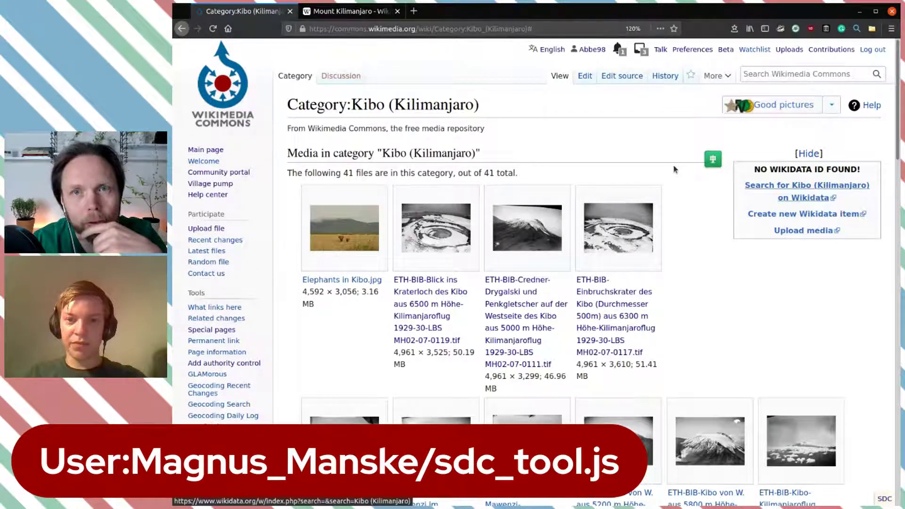
Step: Open the category's source for editing and copy the category name "Kibo (Kilimanjaro)" from its title
click(620, 78)
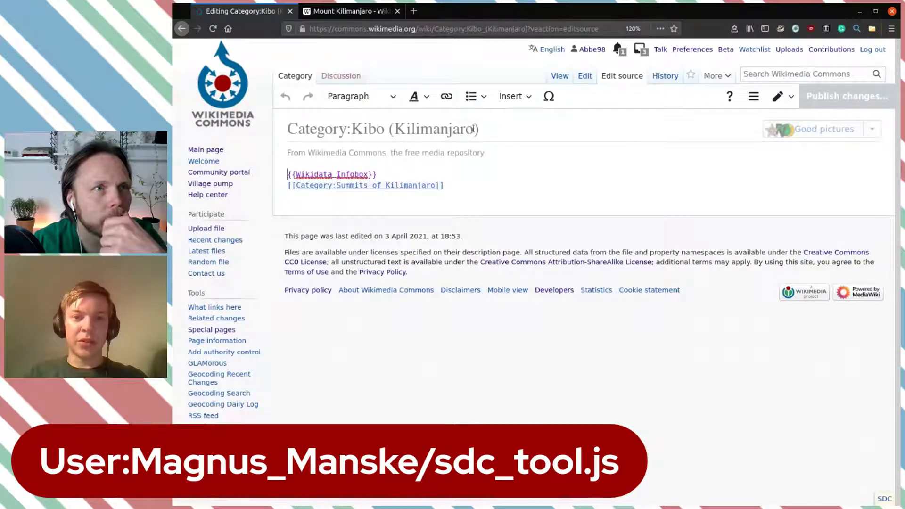
drag(488, 130, 353, 126)
key(ctrl+c)
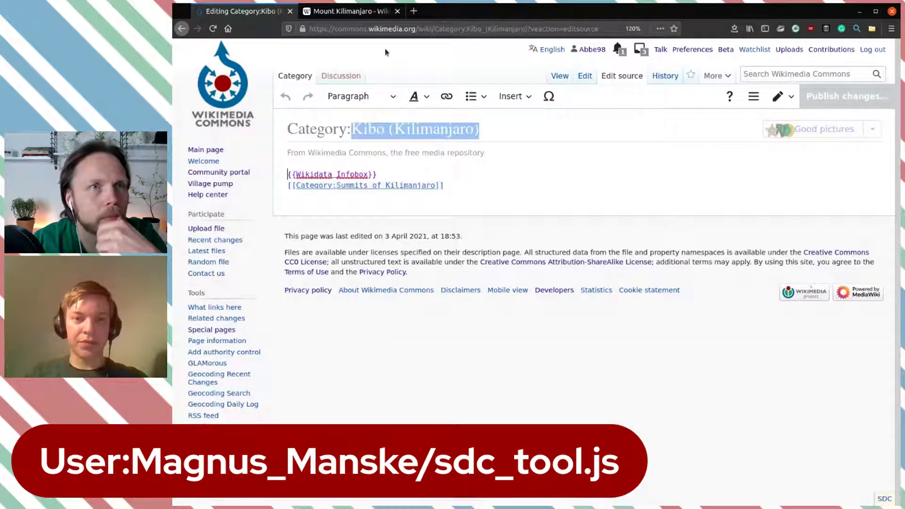
Step: Open Wikidata in a new browser tab, search for "mount kibo" and open the Mount Kibo item (Q1394606)
click(367, 12)
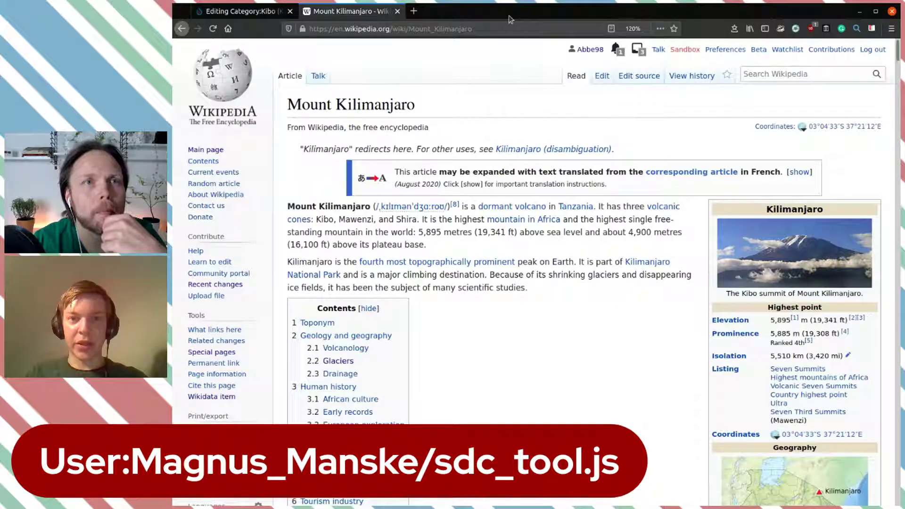
click(414, 10)
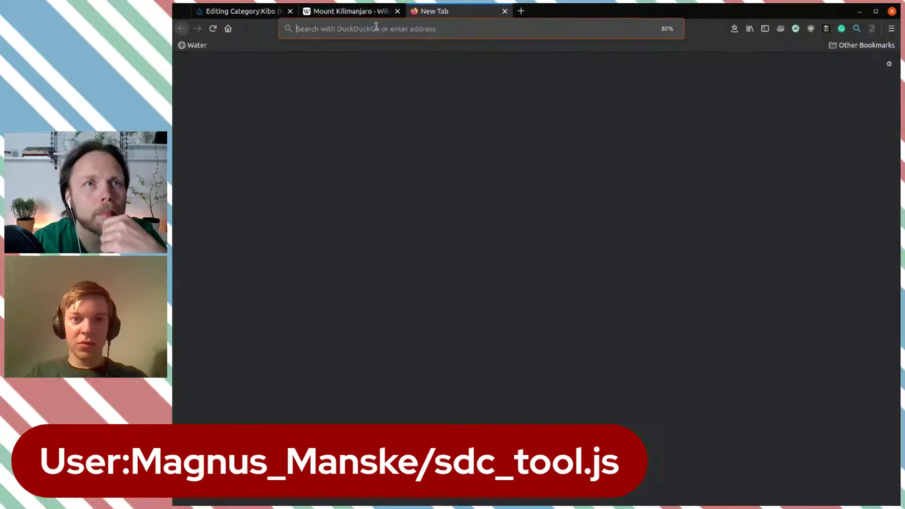
text(wikidata.org/)
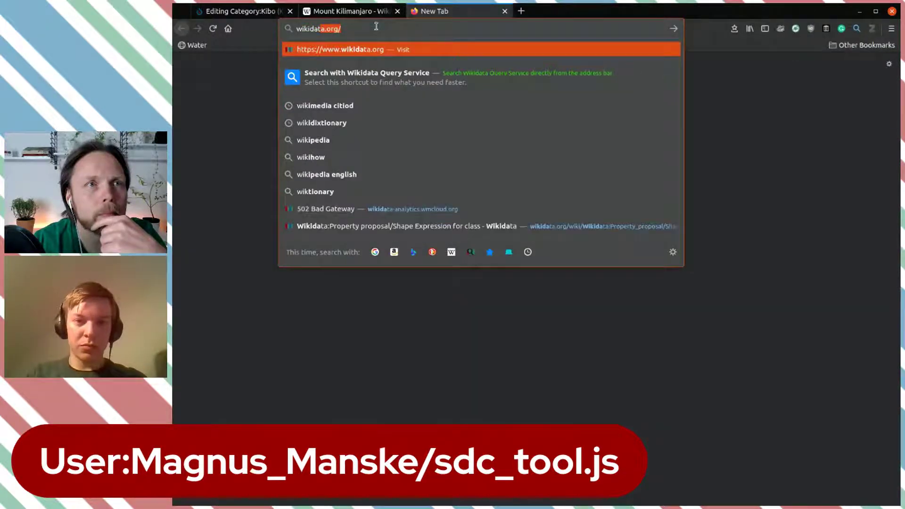
key(Return)
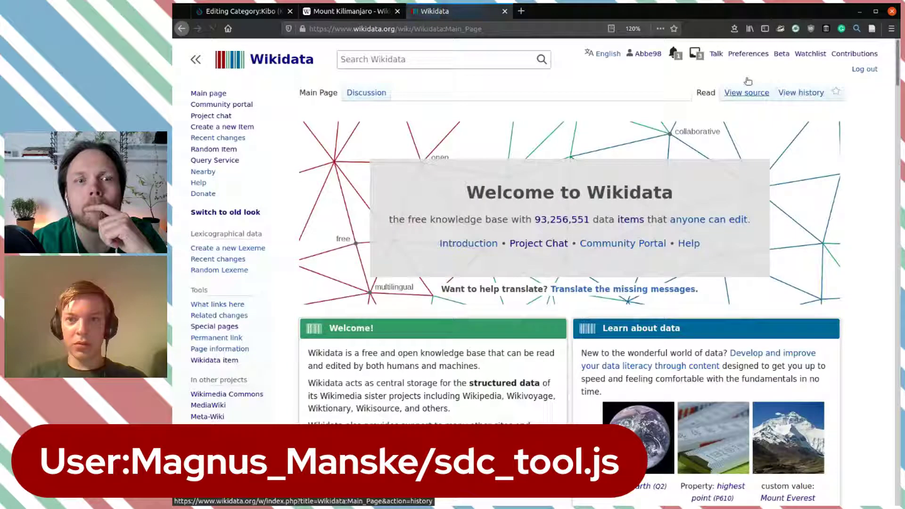
click(375, 58)
text(m)
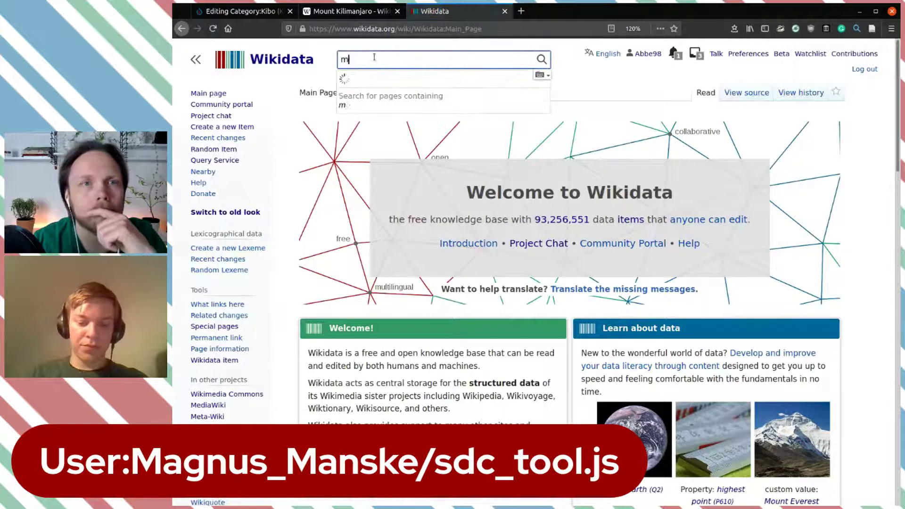
text(ount kibo)
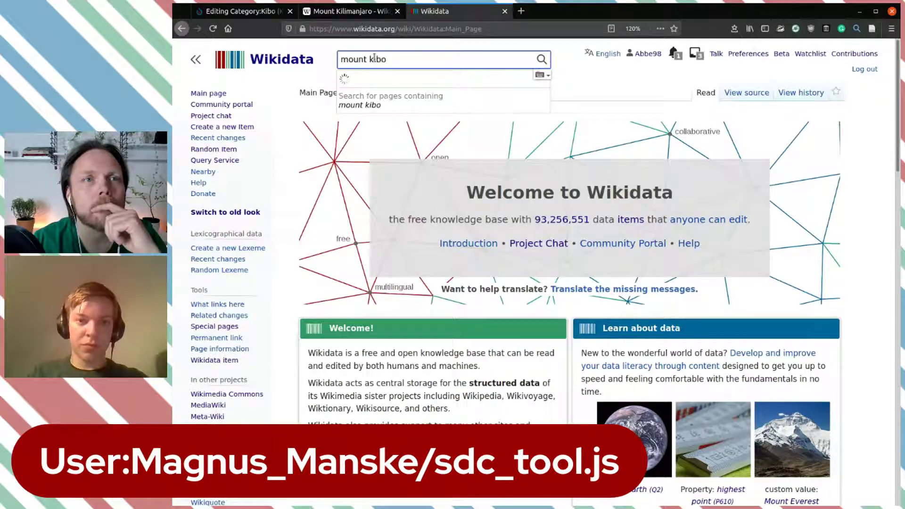
click(378, 81)
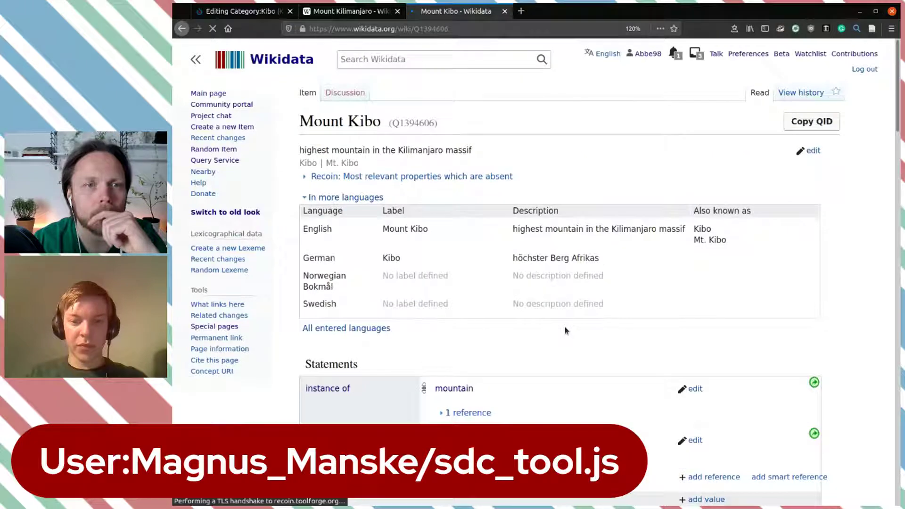
scroll(564, 328, down, 10)
scroll(565, 329, down, 10)
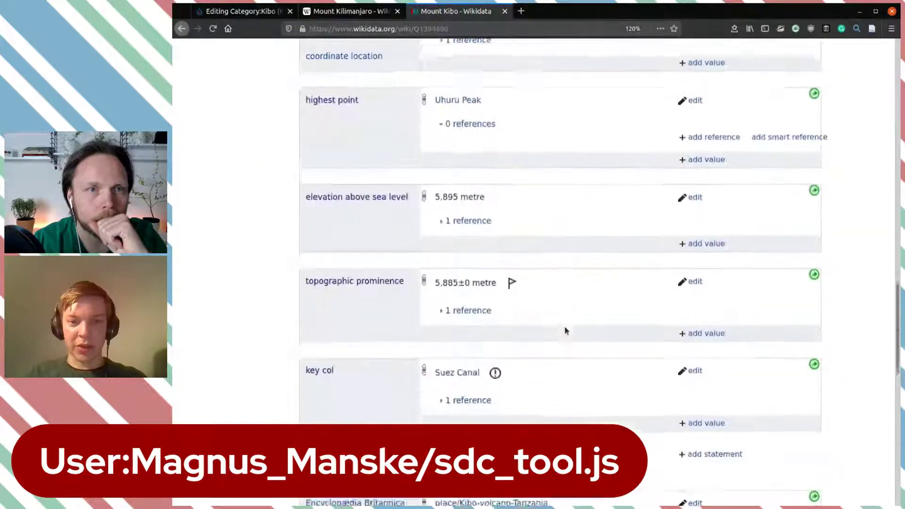
scroll(565, 330, down, 3)
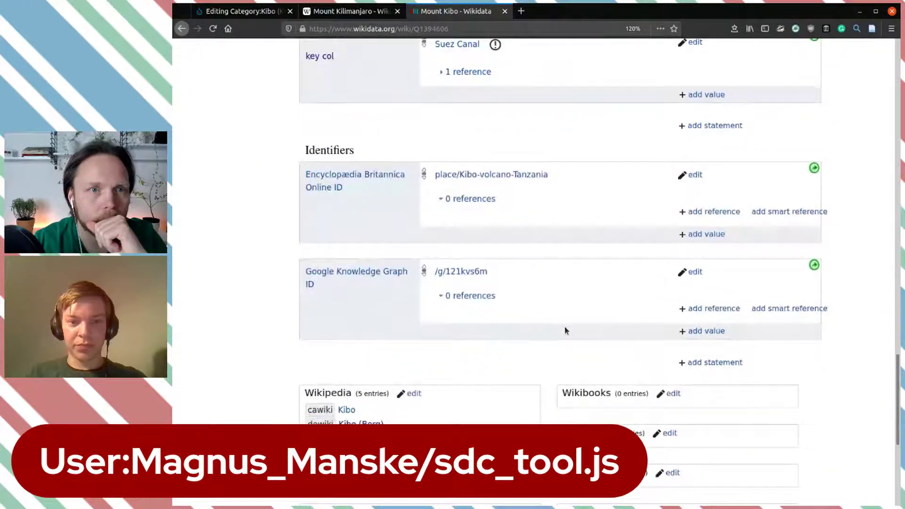
scroll(728, 228, up, 7)
scroll(659, 285, up, 2)
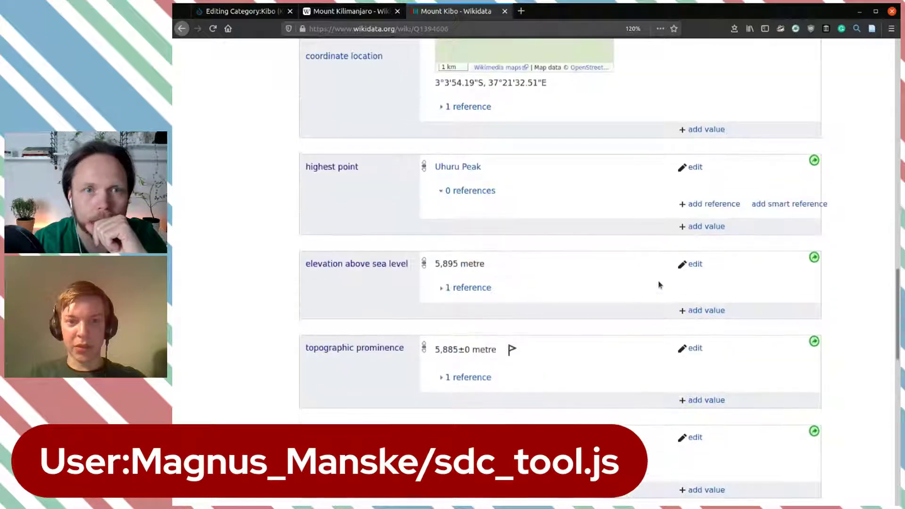
scroll(659, 286, down, 3)
click(695, 357)
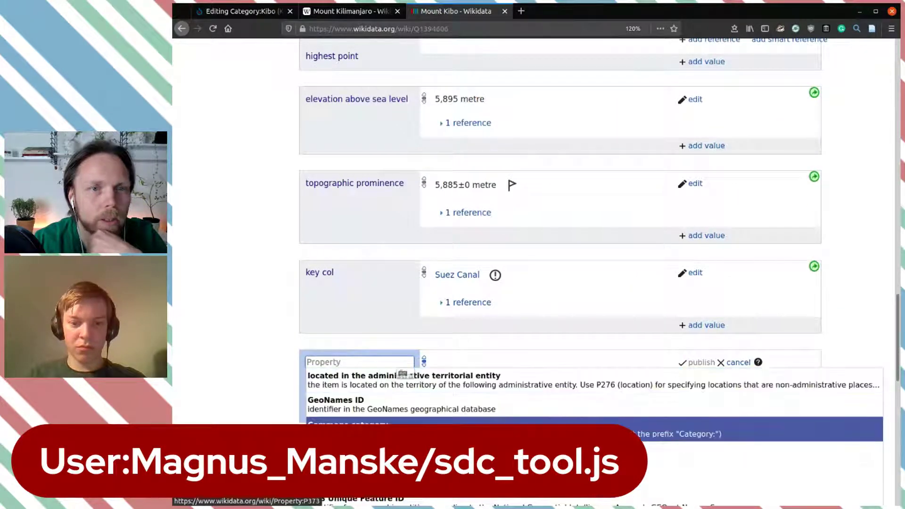
click(288, 395)
Step: Add a commonswiki sitelink to "Category:Kibo (Kilimanjaro)" under the Mount Kibo item's Multilingual sites and publish it
scroll(289, 395, down, 6)
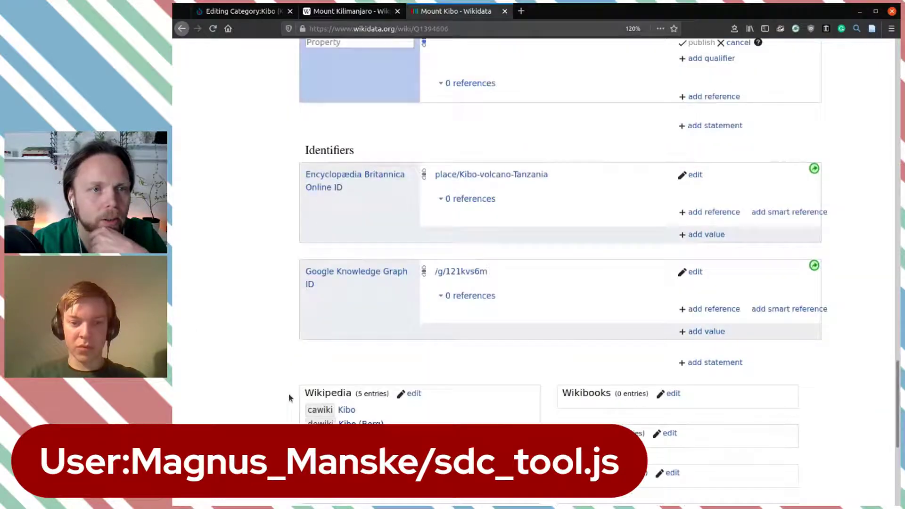
scroll(689, 361, down, 4)
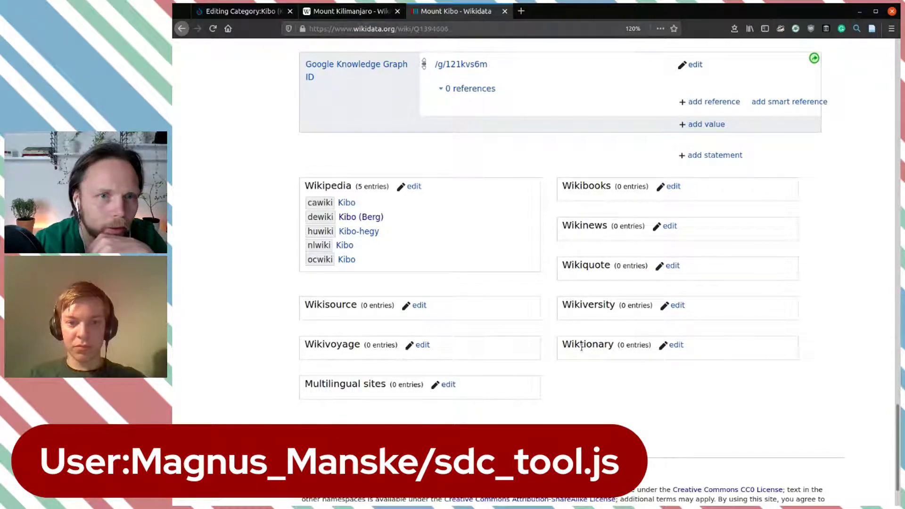
click(448, 384)
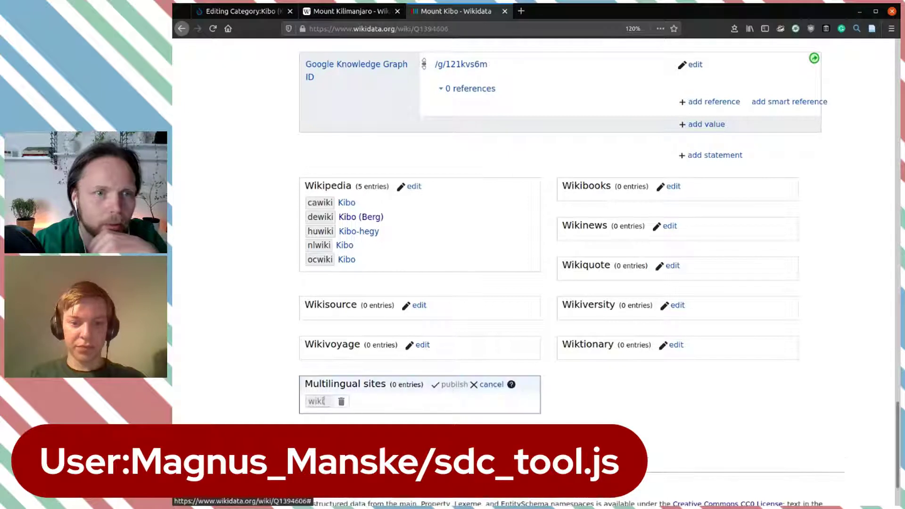
text(co)
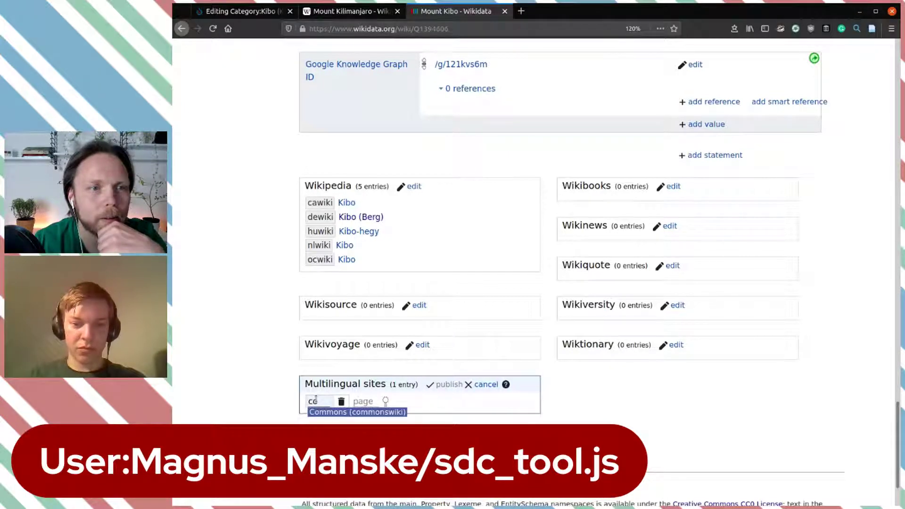
click(324, 414)
click(400, 401)
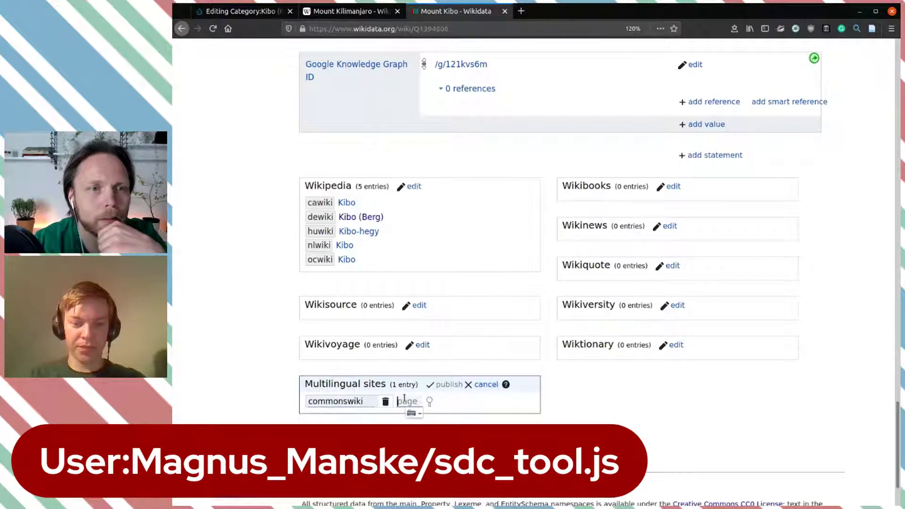
key(ctrl+v)
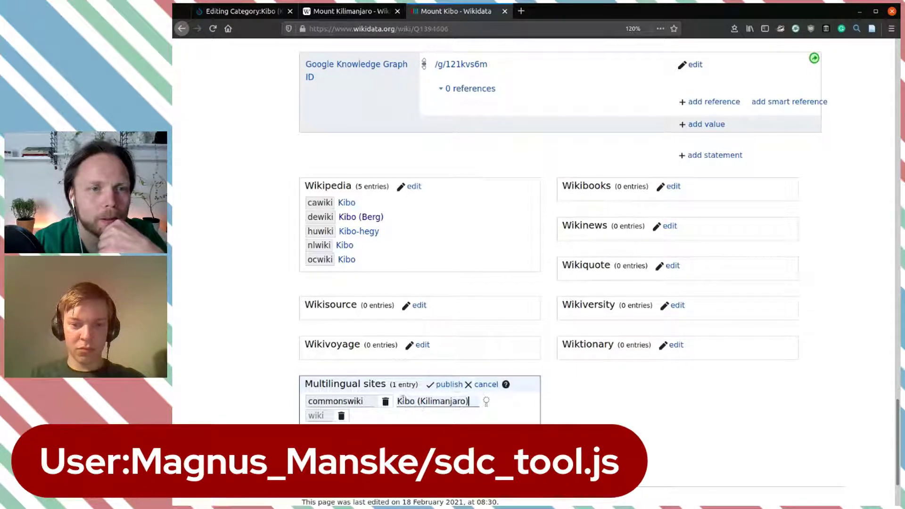
key(Home)
text(Category:)
text(:)
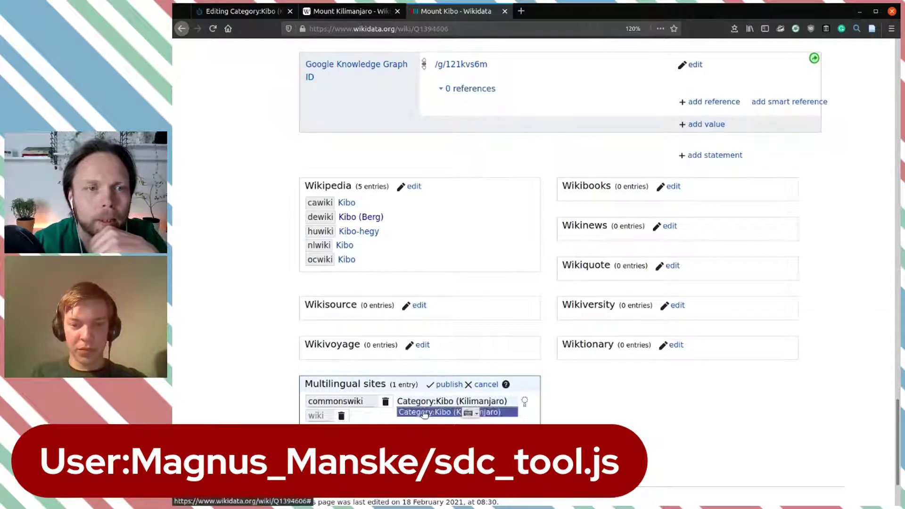
click(457, 384)
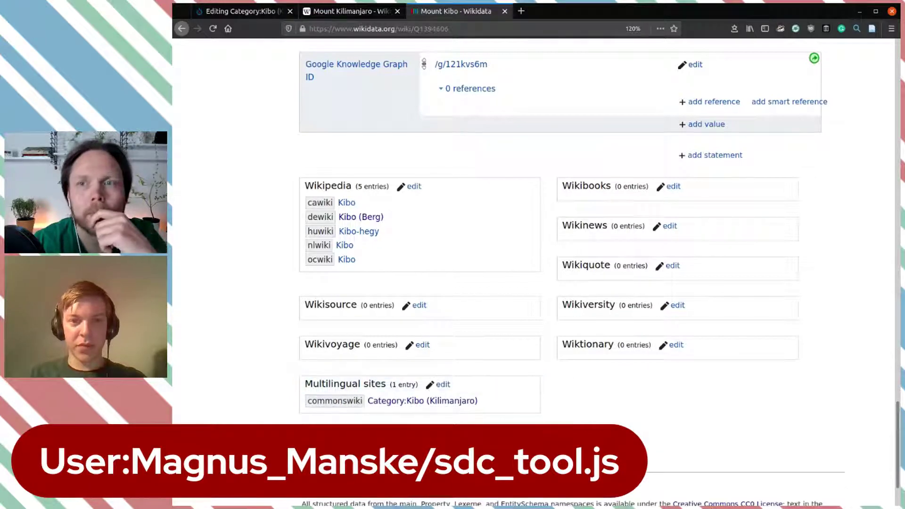
Step: Return to the Kibo category on Wikimedia Commons, leave its source editor and reload the category page
click(239, 11)
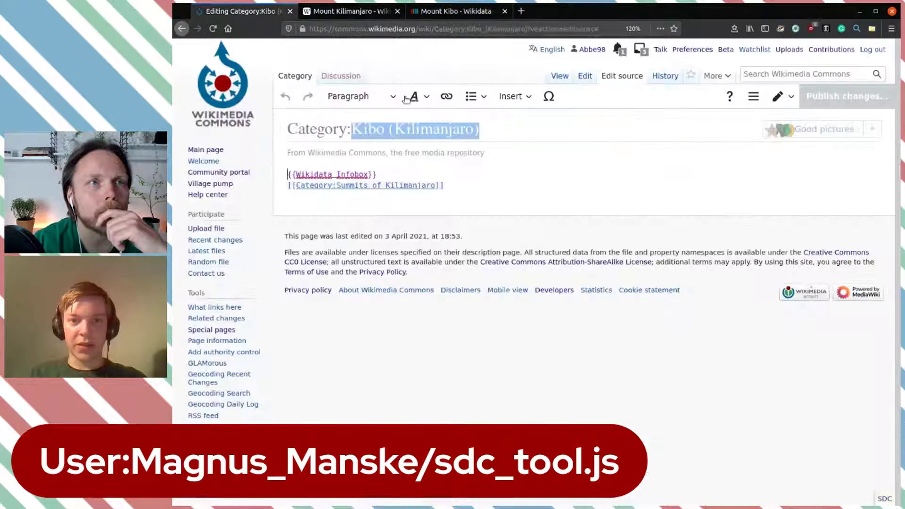
click(297, 78)
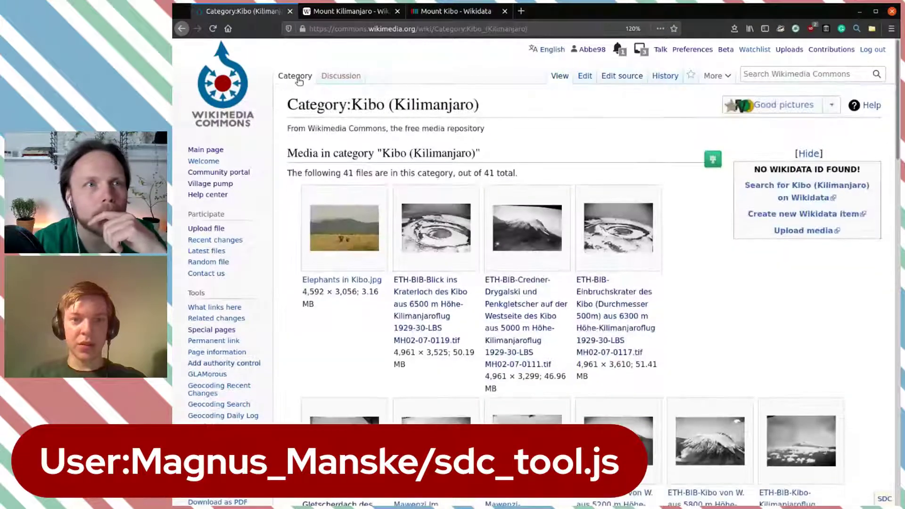
click(213, 28)
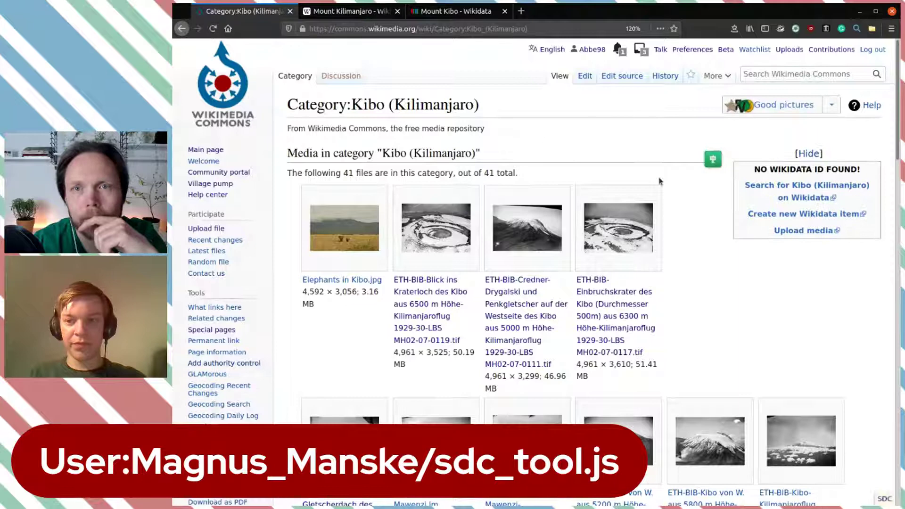
Step: Search Wikidata for "Kibo (Kilimanjaro)" from the category's infobox in a separate tab, review the matches and close it
middle_click(799, 191)
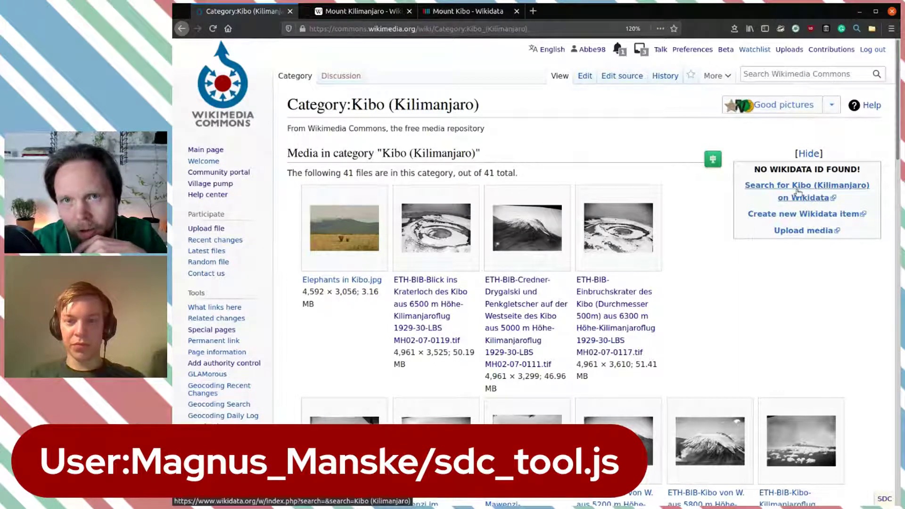
click(339, 13)
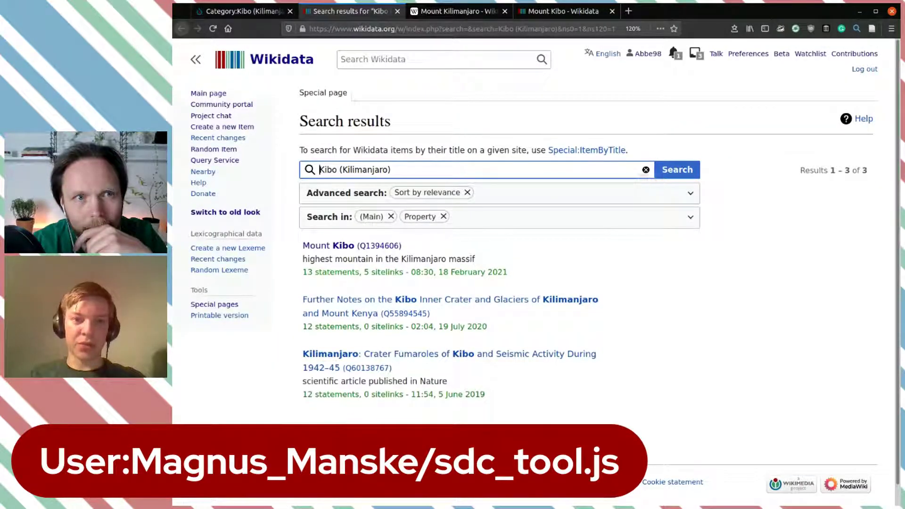
click(397, 11)
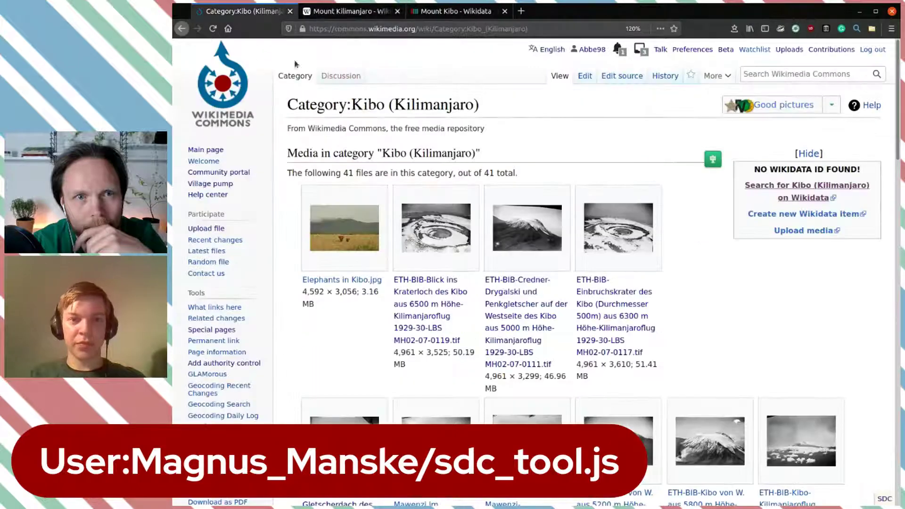
Step: Reload the Kibo category page again and examine its Wikidata Infobox, including the infobox photograph
click(213, 28)
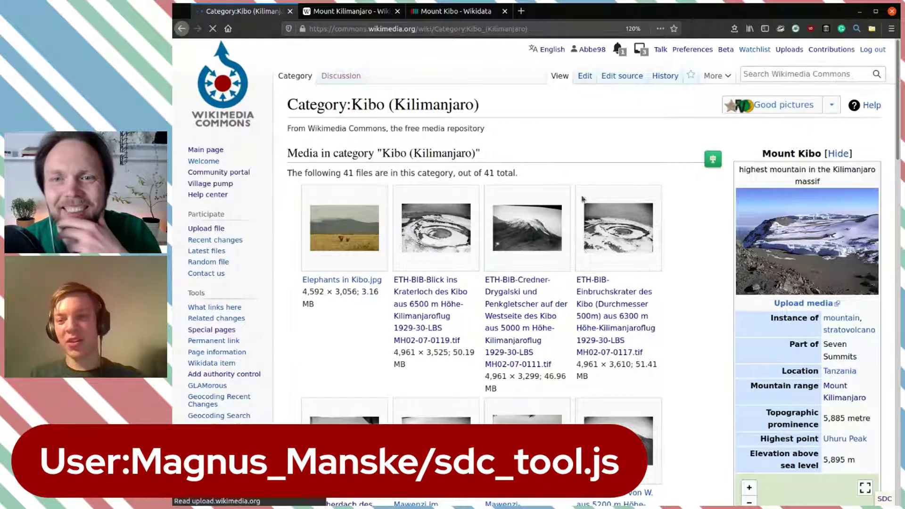
scroll(611, 239, down, 3)
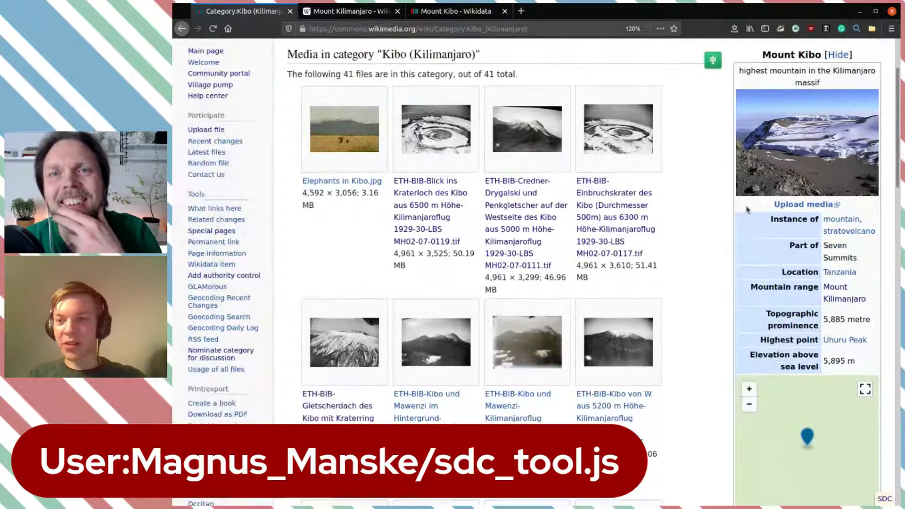
mouse_move(804, 113)
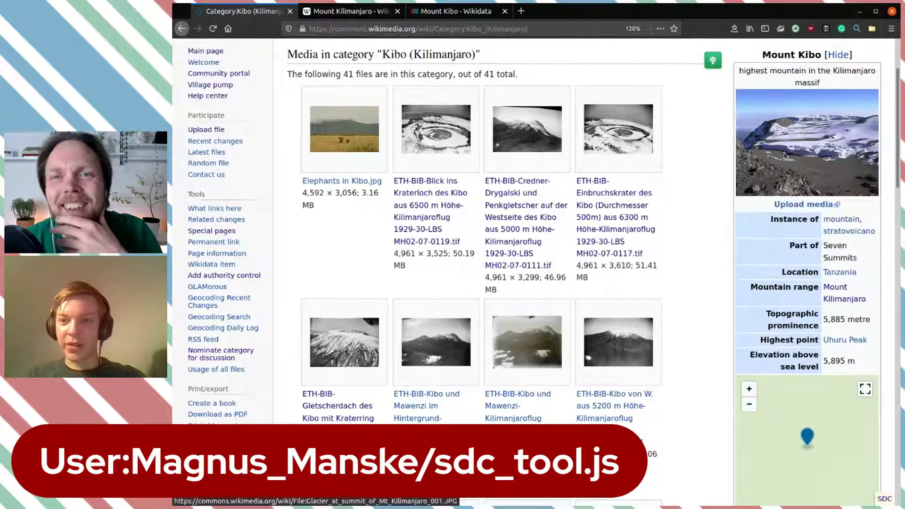
click(785, 155)
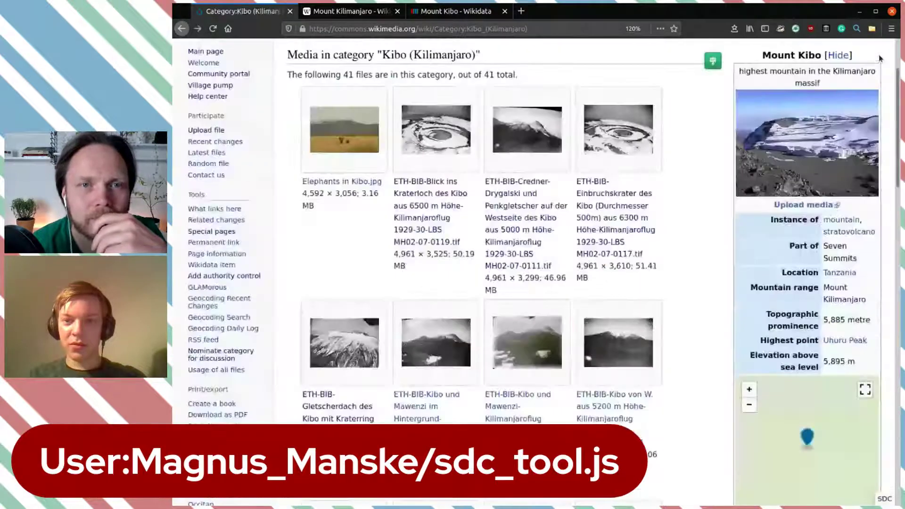
click(878, 56)
Step: Browse the category's photographs, open the files ending in MH02-07-0244.tif and MH02-07-0239.tif in background tabs, and return to the category heading
scroll(681, 344, down, 5)
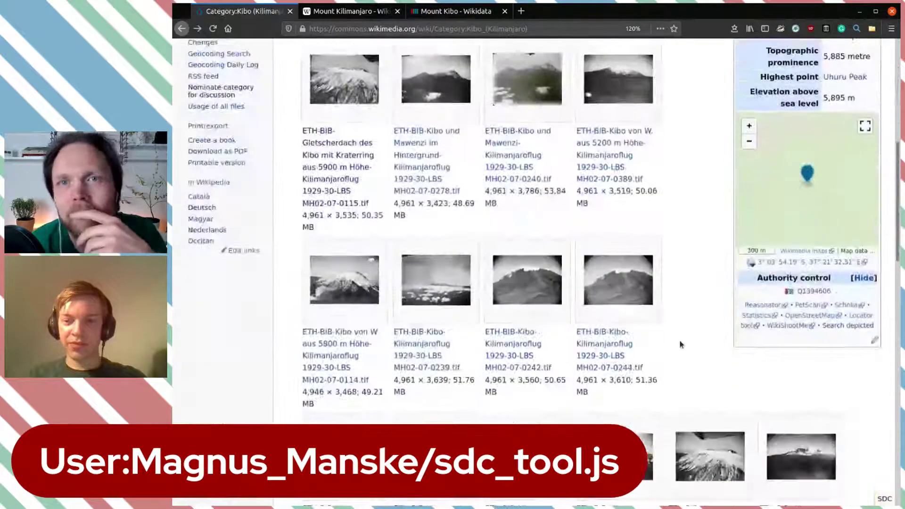
scroll(681, 345, down, 4)
scroll(680, 345, up, 10)
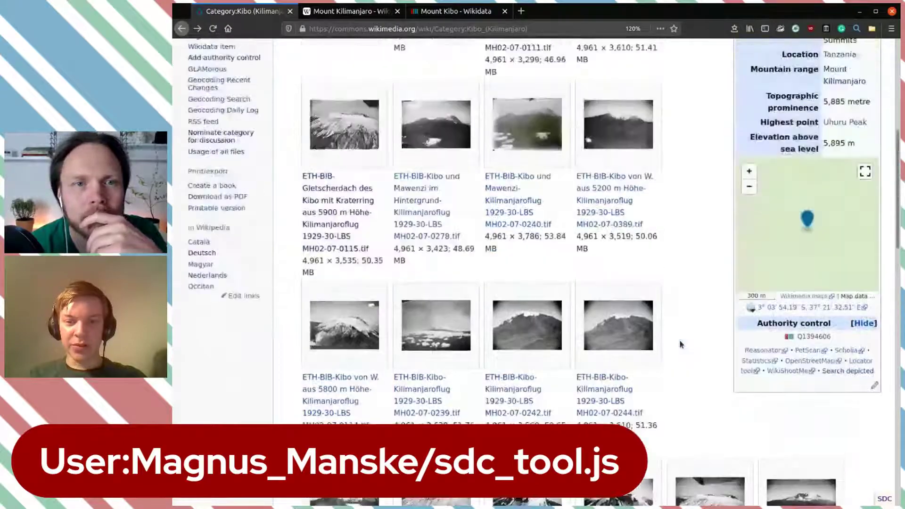
scroll(680, 344, down, 8)
scroll(680, 345, up, 3)
scroll(680, 344, down, 5)
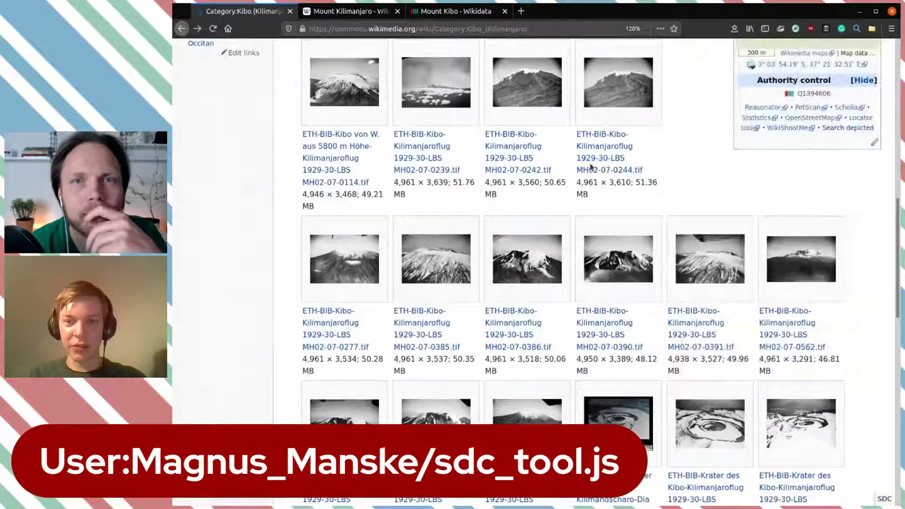
middle_click(613, 162)
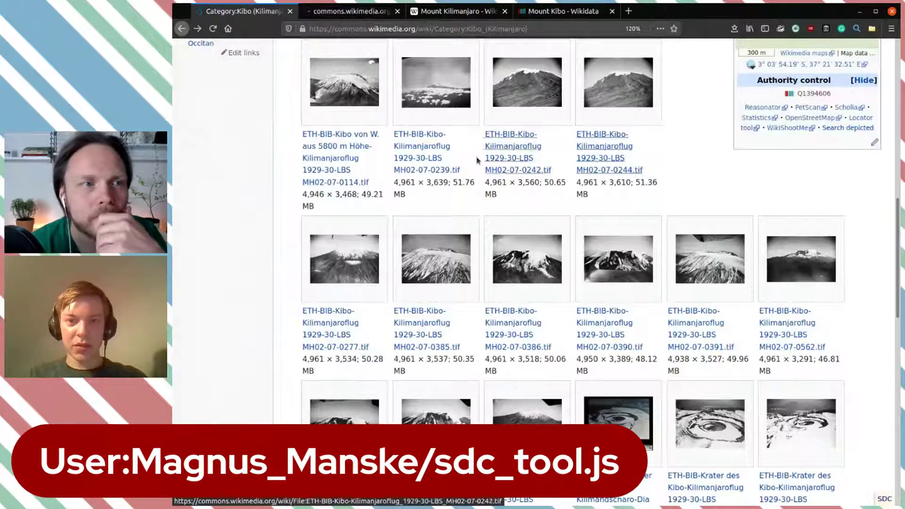
middle_click(422, 163)
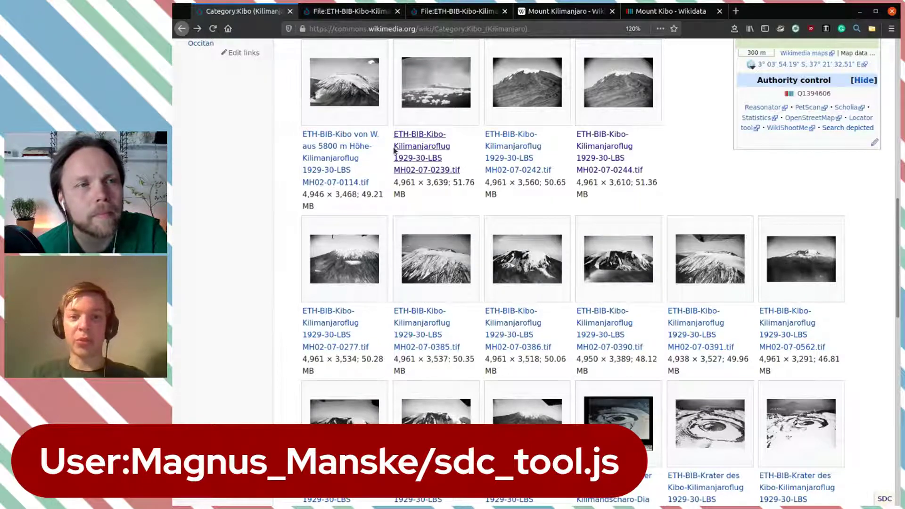
scroll(395, 151, up, 5)
scroll(395, 151, up, 7)
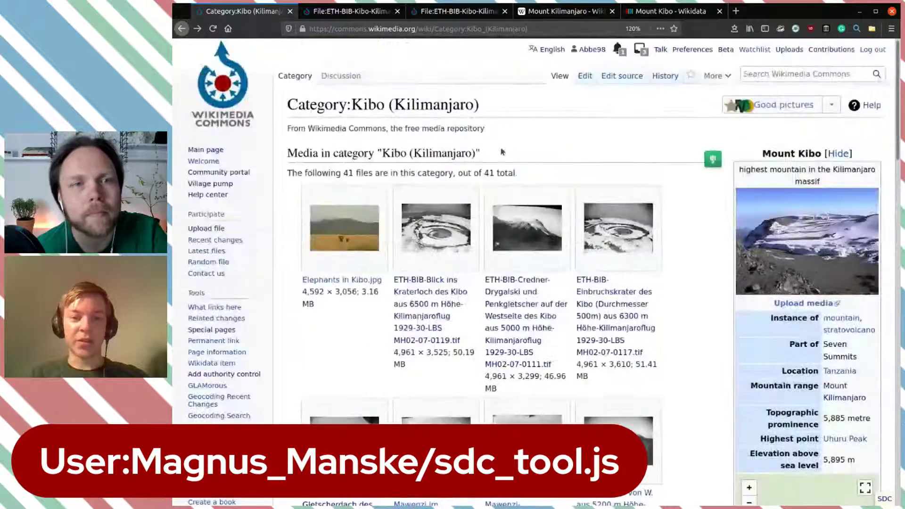
Step: Examine the photograph and summary of the file ending in MH02-07-0244.tif, and close both ETH-BIB file tabs
click(348, 12)
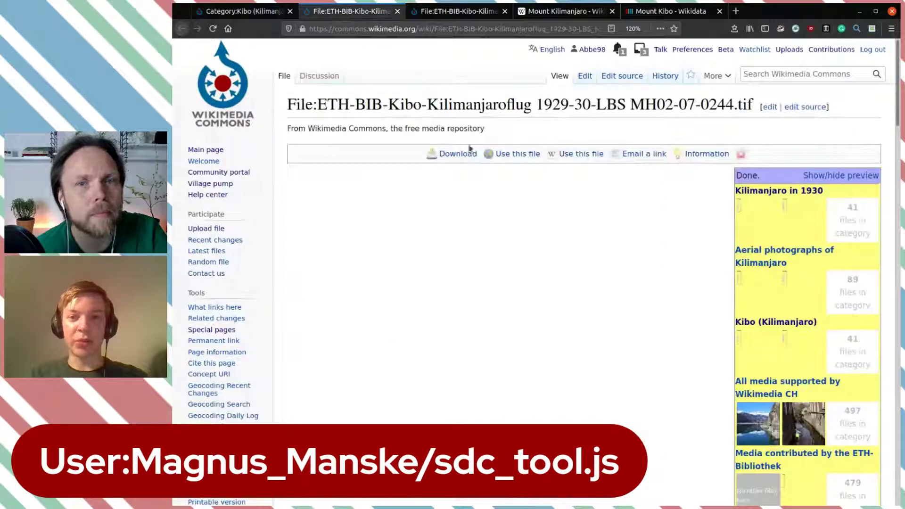
scroll(493, 177, down, 15)
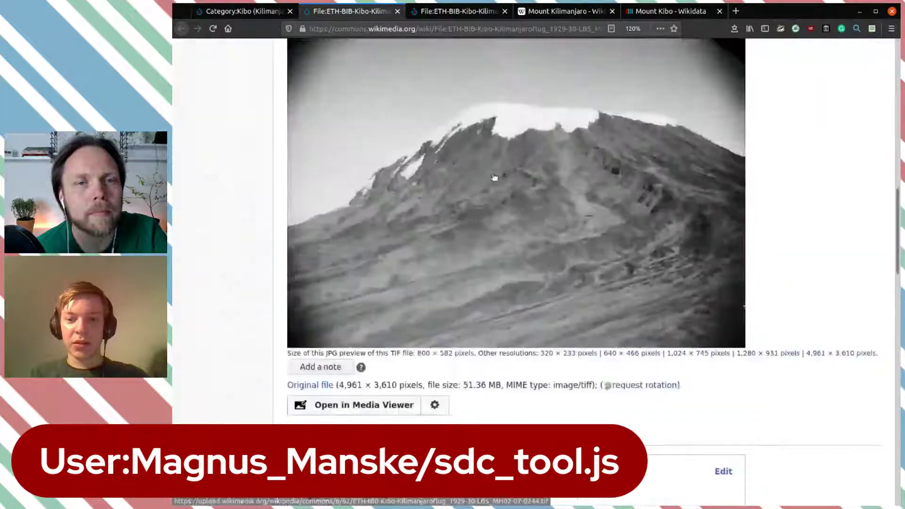
scroll(493, 178, down, 1)
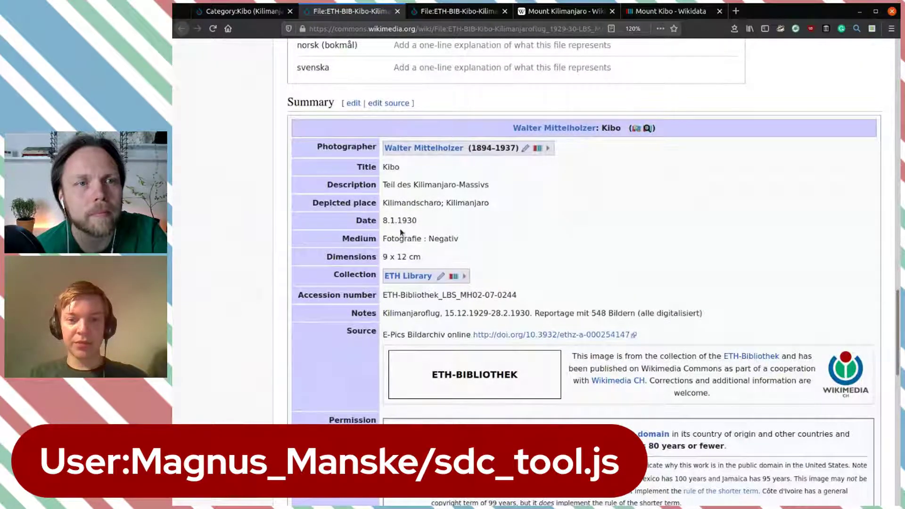
scroll(437, 225, up, 16)
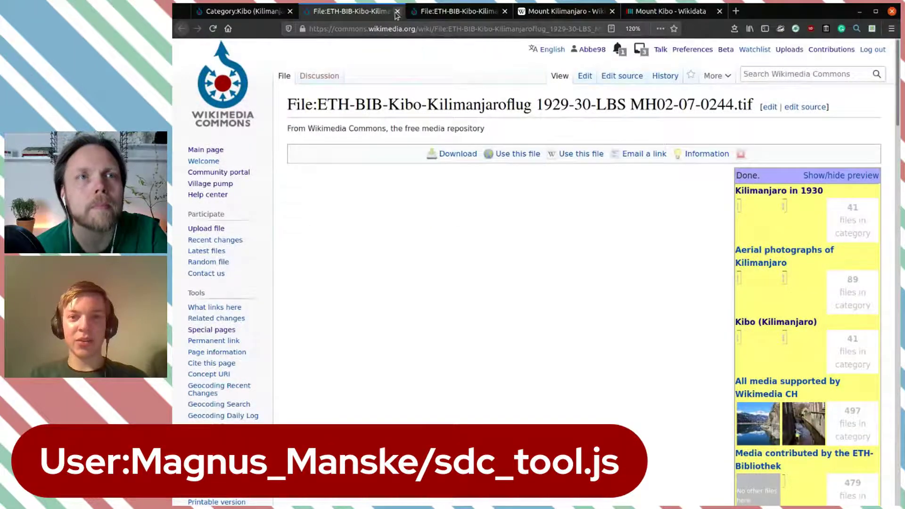
click(397, 11)
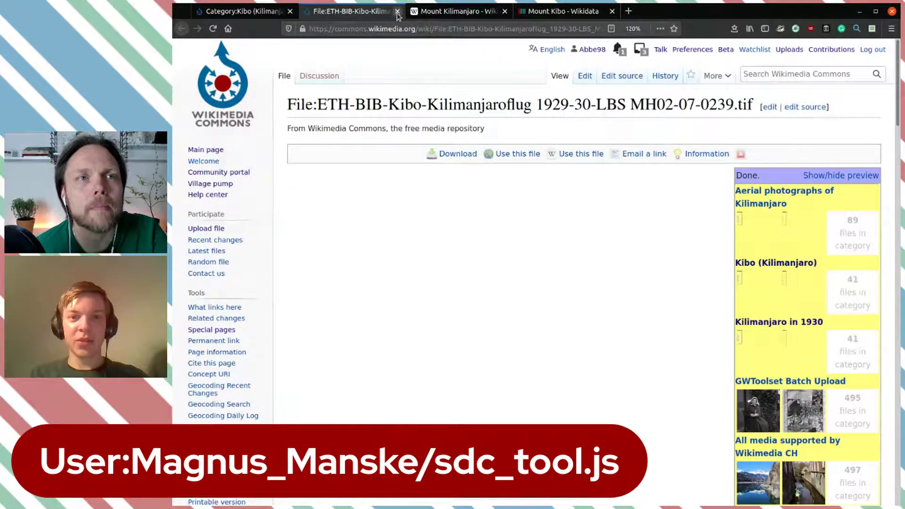
click(397, 11)
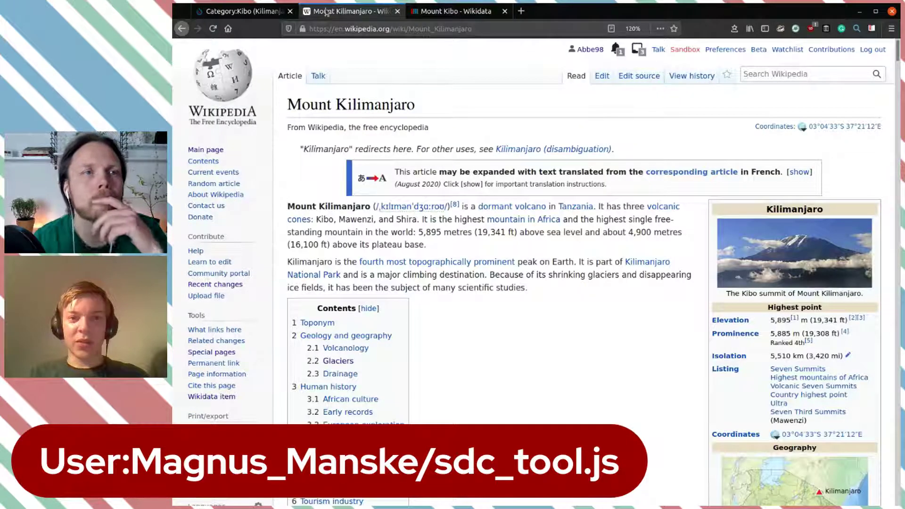
Step: Return to the Kibo category and turn on the SDC tool to show the structured data beneath its files
click(231, 9)
scroll(660, 307, down, 4)
scroll(659, 307, up, 4)
scroll(659, 306, down, 10)
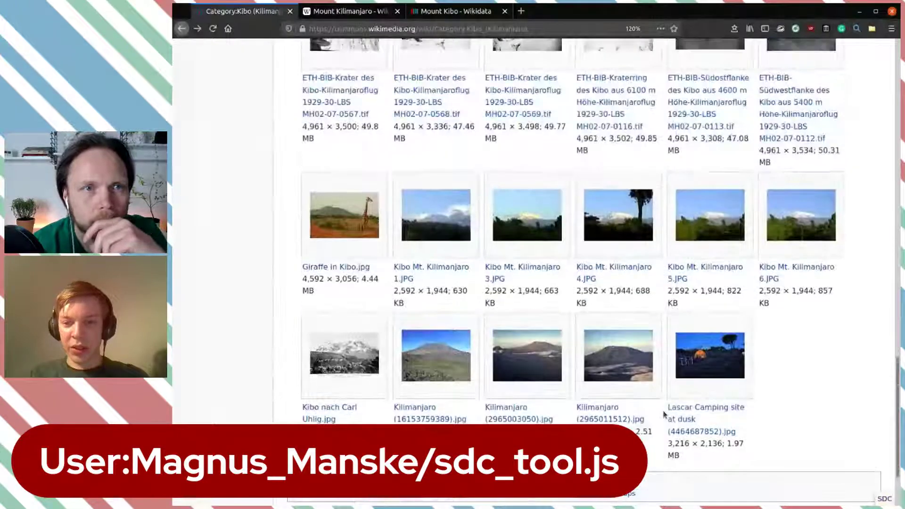
scroll(664, 391, down, 3)
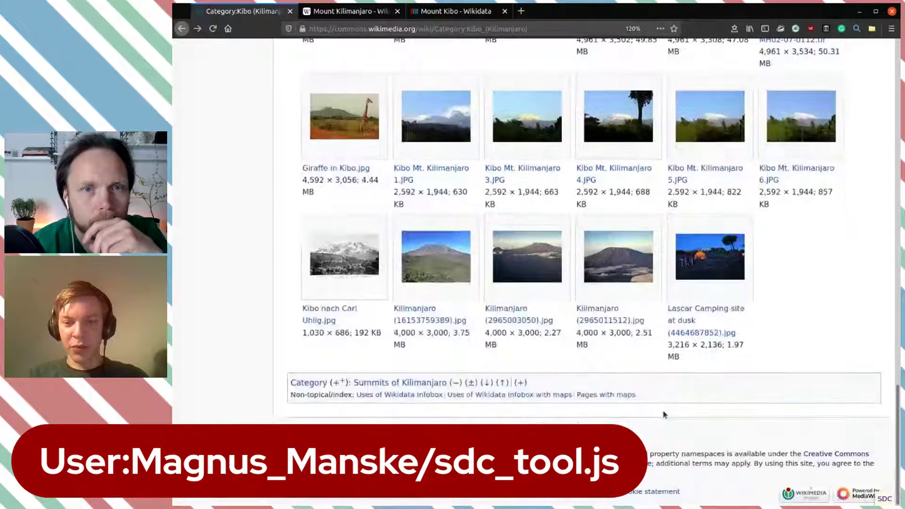
click(884, 499)
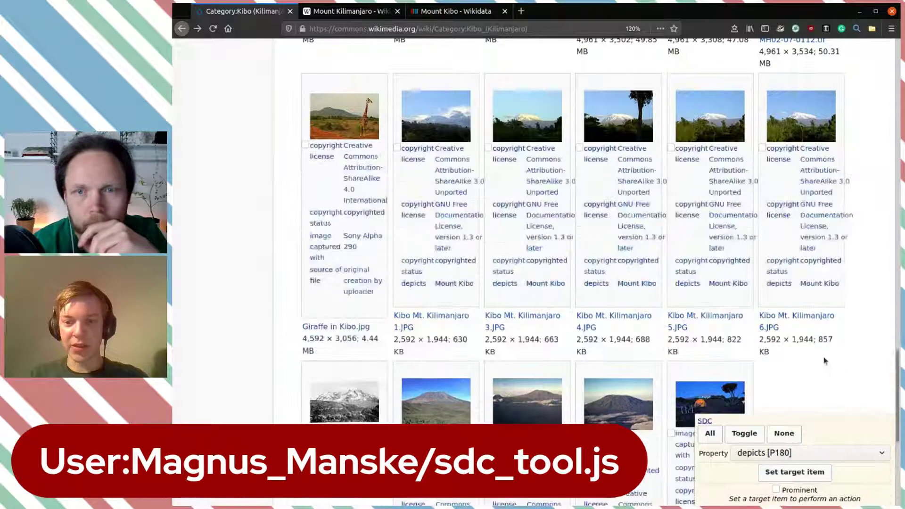
Step: Review the depicts statements back up to the category's first files and open Elephants in Kibo.jpg in a background tab
scroll(723, 159, up, 13)
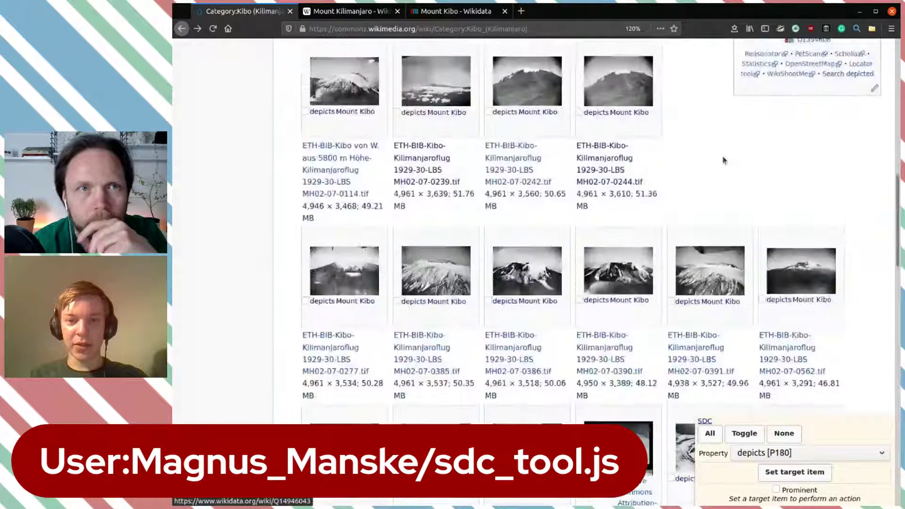
scroll(724, 161, up, 10)
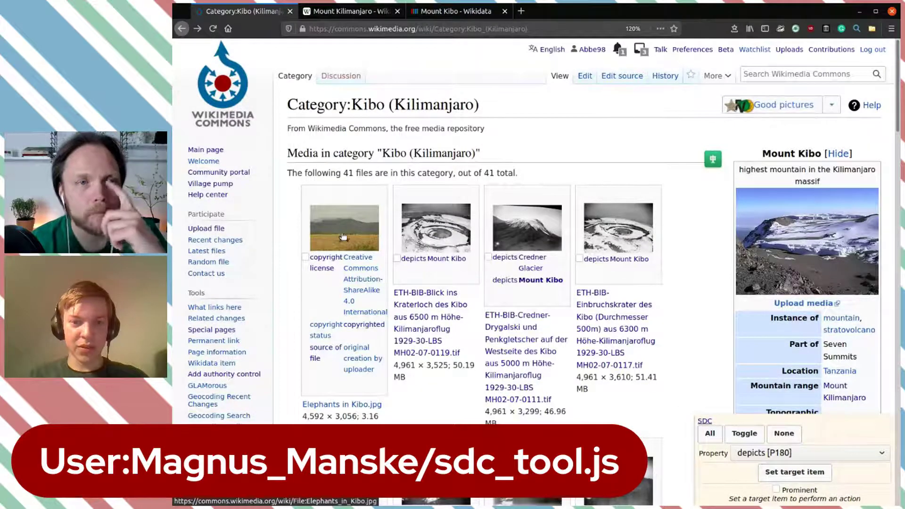
mouse_move(329, 224)
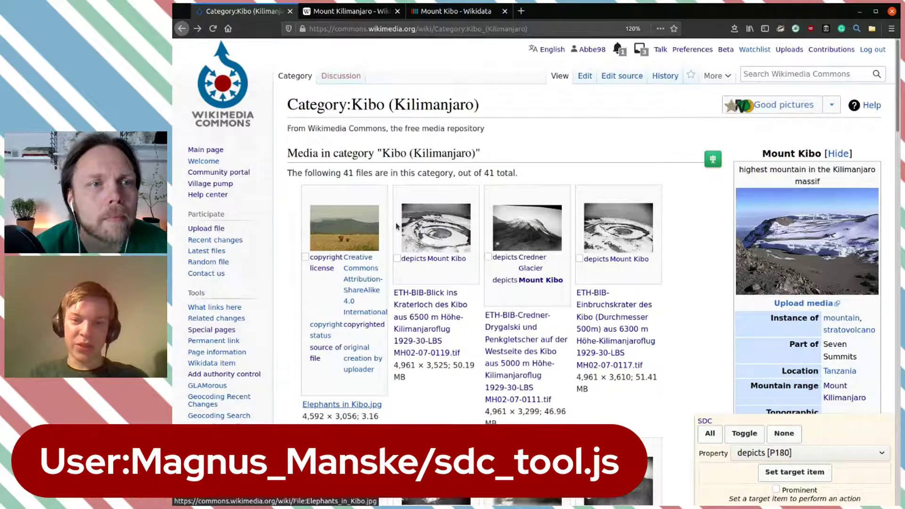
middle_click(396, 230)
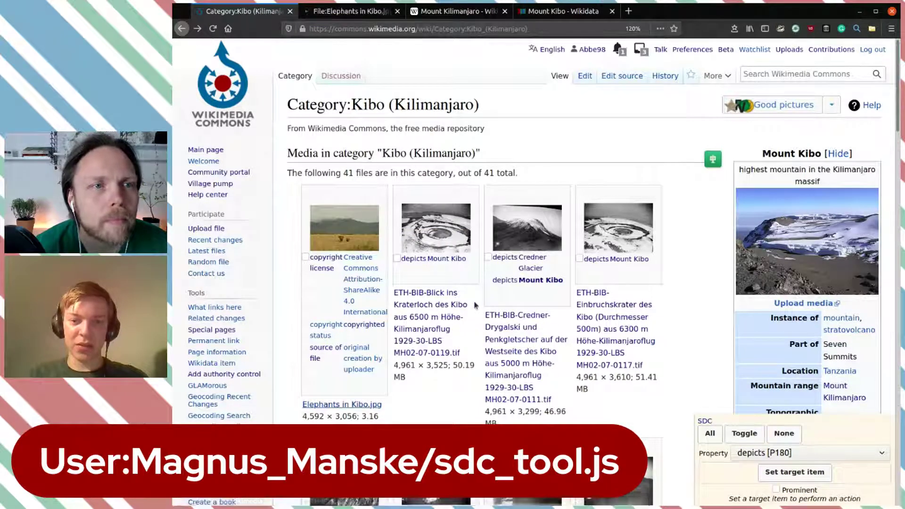
scroll(476, 305, down, 7)
scroll(476, 306, down, 15)
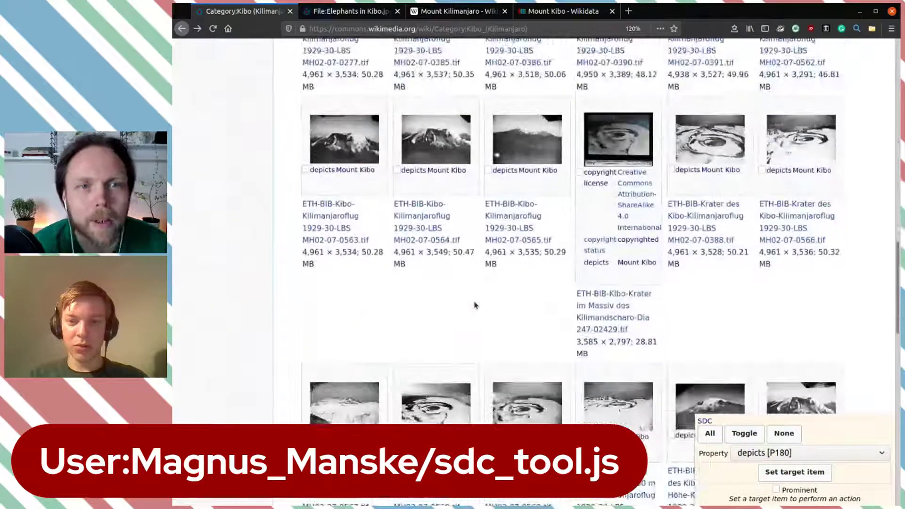
scroll(475, 306, down, 8)
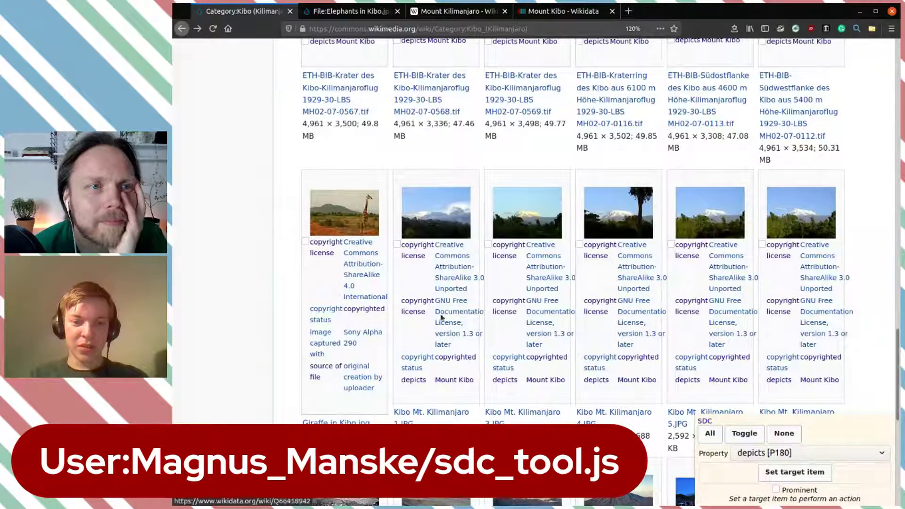
scroll(443, 317, down, 2)
scroll(488, 265, up, 1)
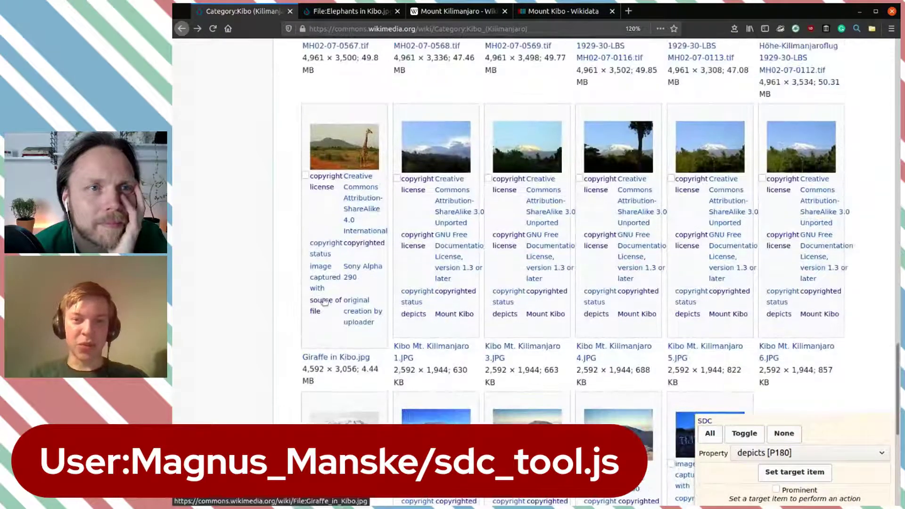
scroll(660, 284, down, 5)
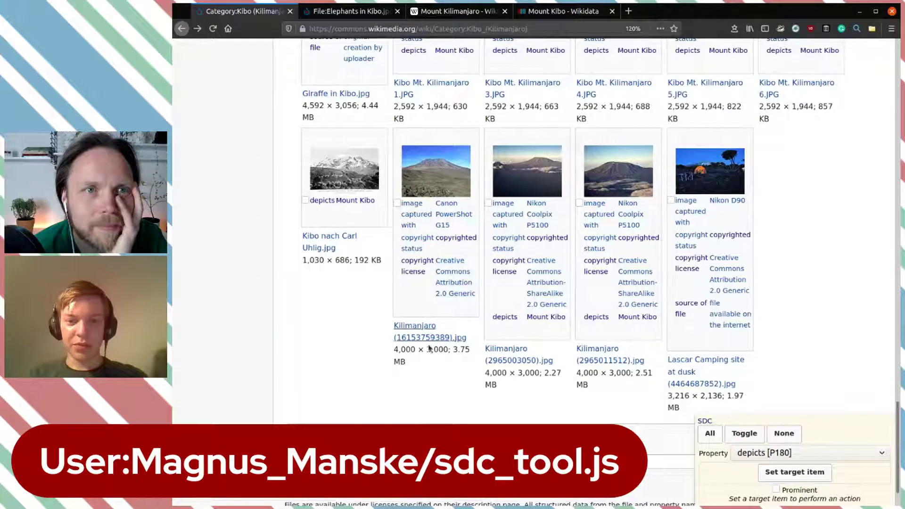
middle_click(461, 148)
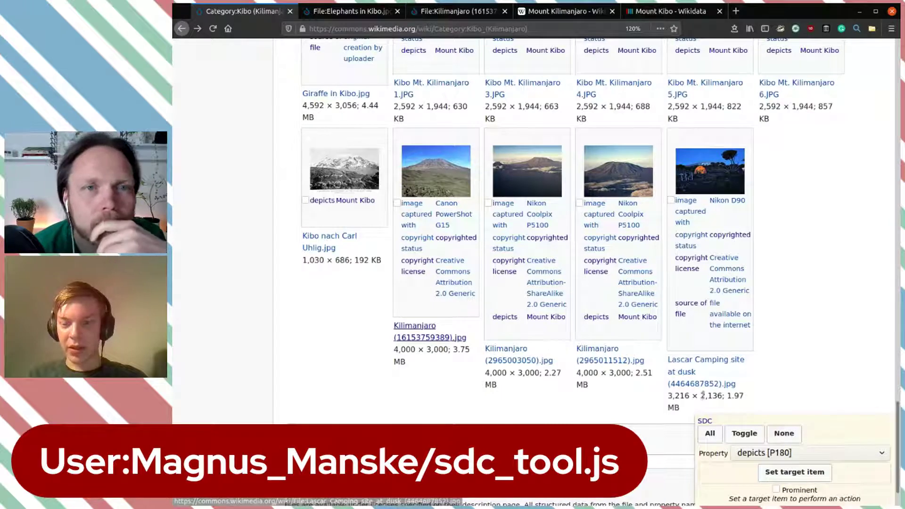
Step: Open the file of the camping site at dusk and examine its photograph, description and licensing
click(686, 369)
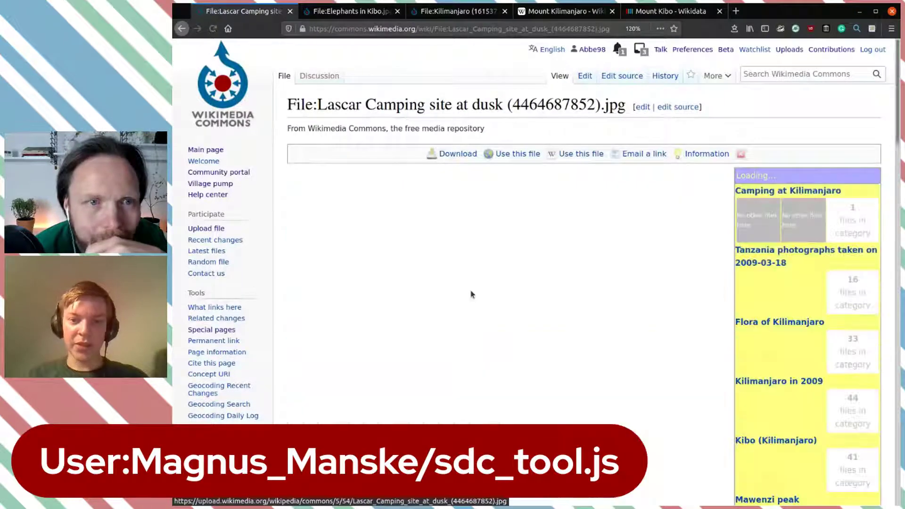
scroll(511, 380, down, 6)
scroll(511, 382, down, 6)
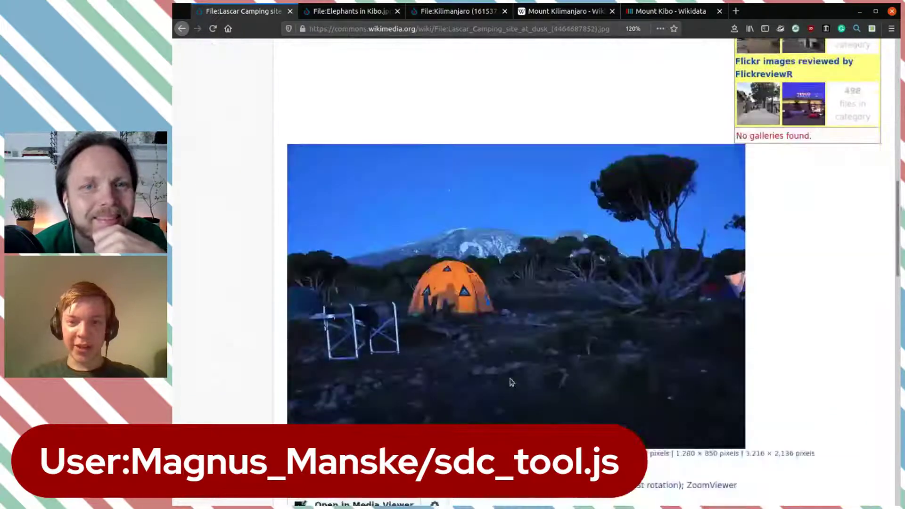
scroll(503, 280, down, 9)
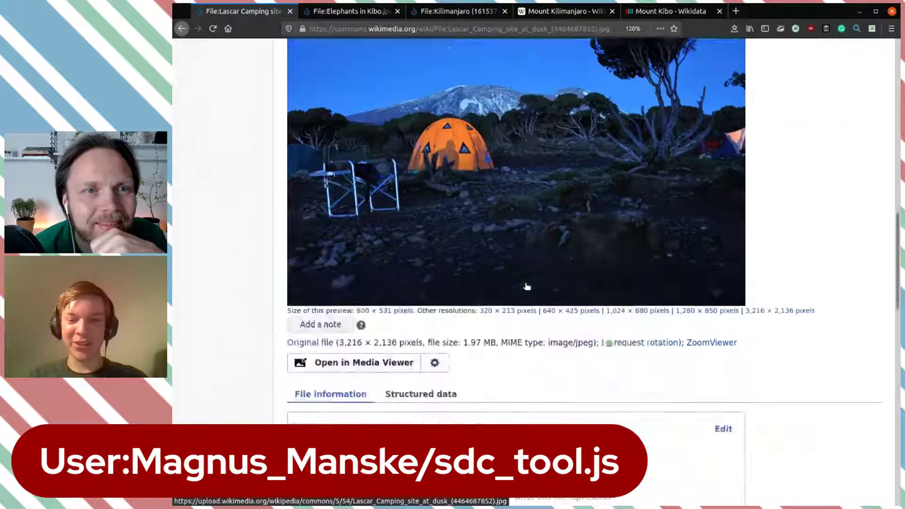
scroll(526, 287, down, 3)
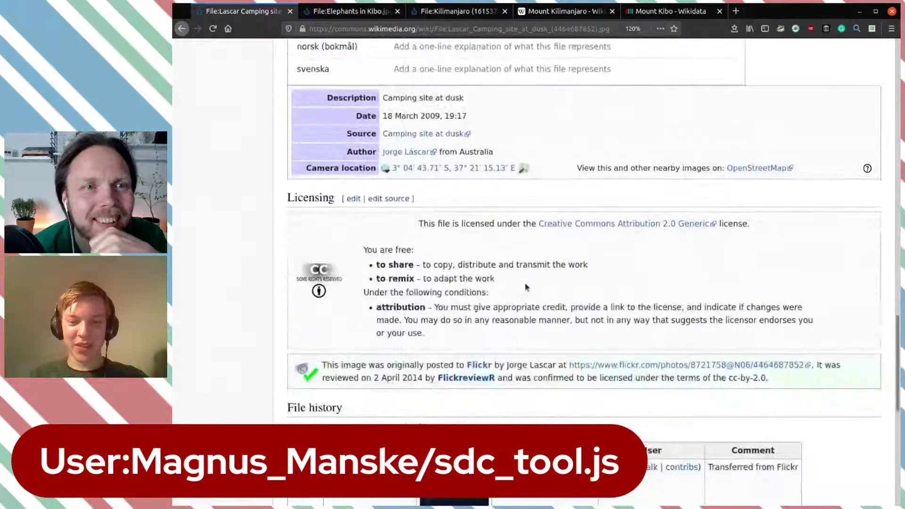
Step: Add Mount Kibo as a depicts item in the camping site file's structured data and close the file's tab
scroll(418, 203, up, 4)
click(420, 144)
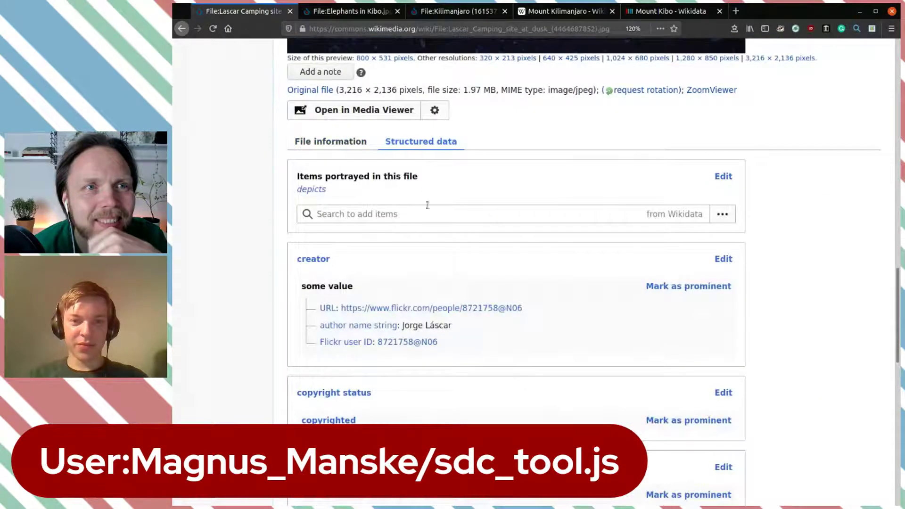
text(moun)
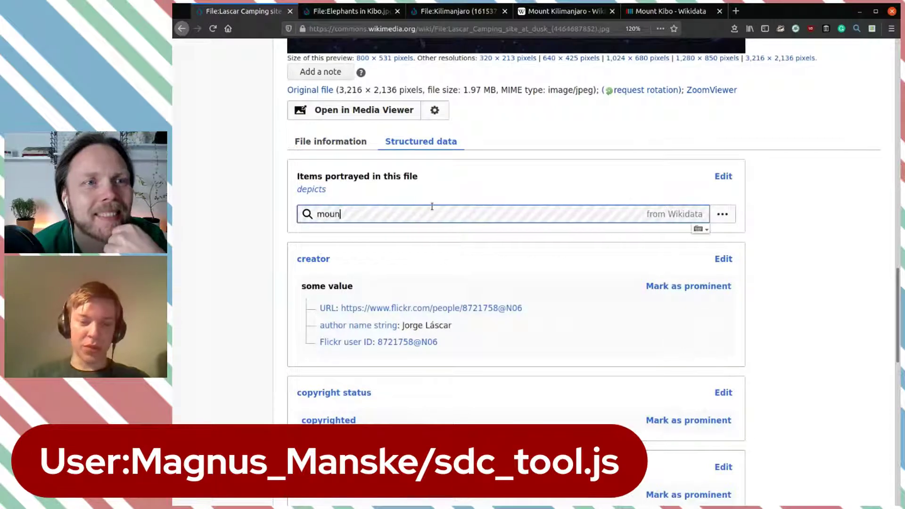
text(t ki)
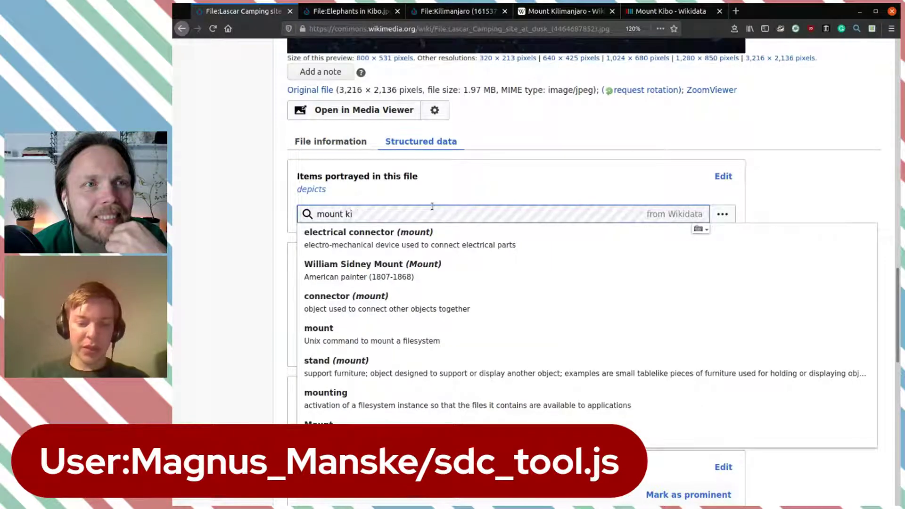
text(bo)
click(459, 243)
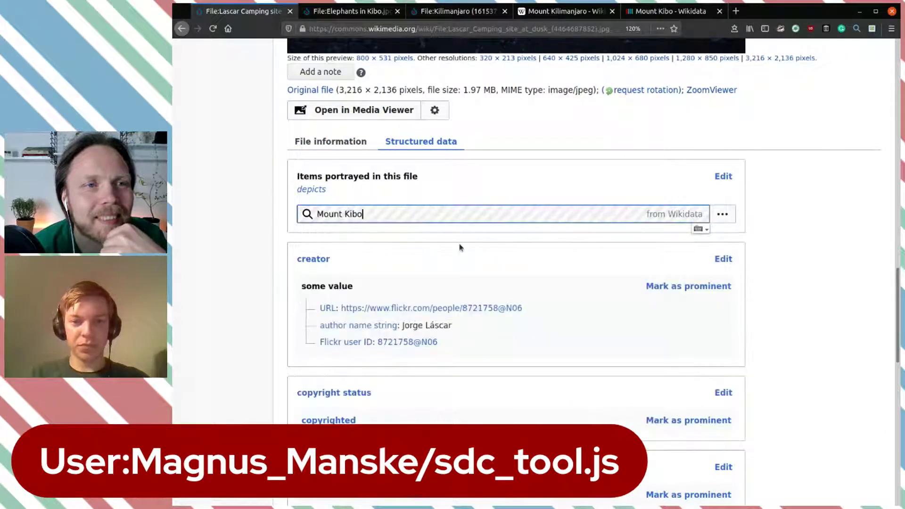
click(356, 289)
scroll(491, 245, up, 8)
scroll(490, 246, down, 8)
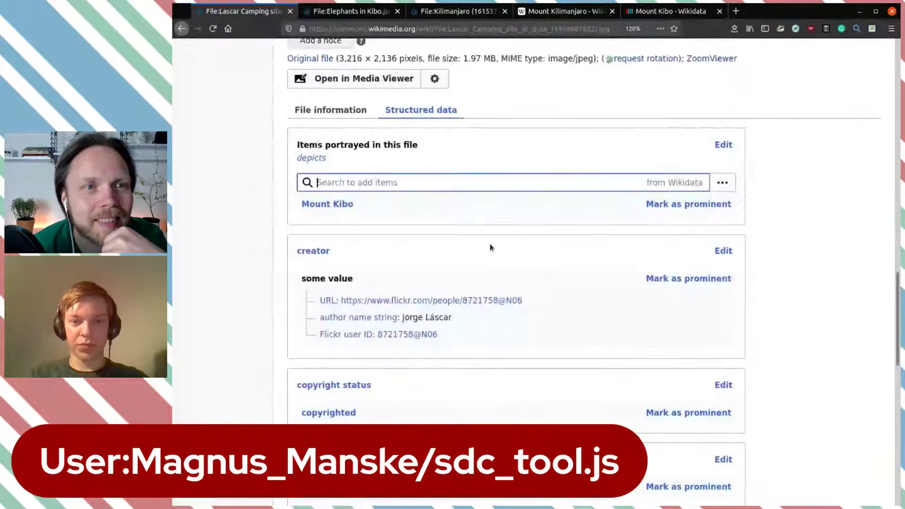
click(290, 11)
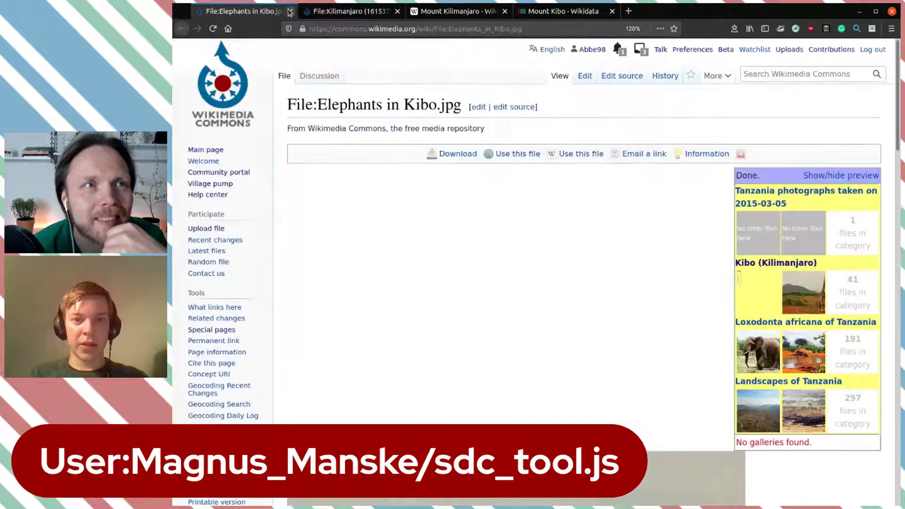
Step: Examine the photograph and description of Elephants in Kibo.jpg to judge whether it depicts Mount Kibo, and close its tab
scroll(554, 288, down, 9)
scroll(474, 241, up, 3)
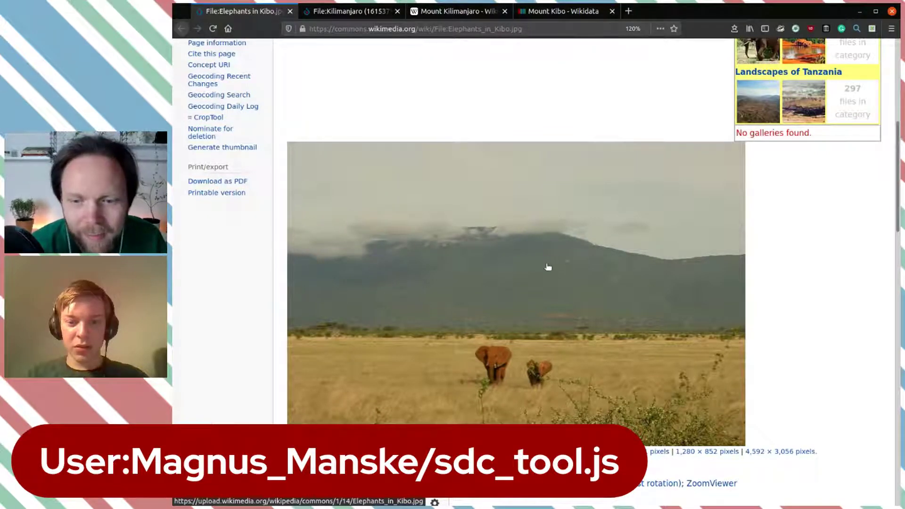
scroll(546, 266, down, 5)
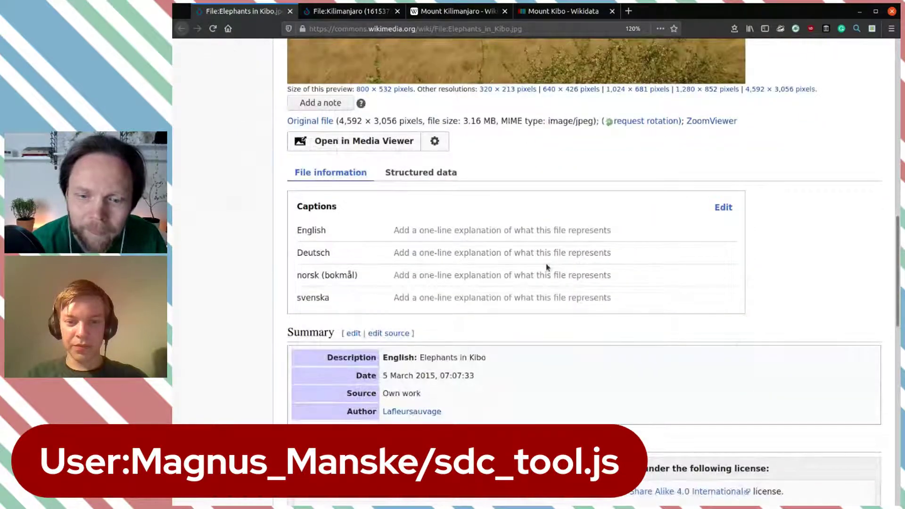
drag(494, 359, 456, 357)
click(536, 360)
scroll(538, 360, up, 5)
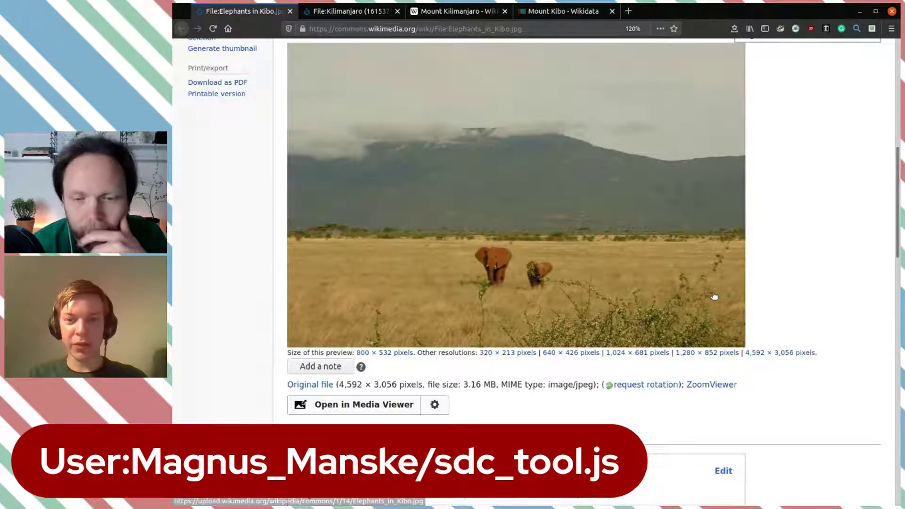
scroll(714, 296, up, 2)
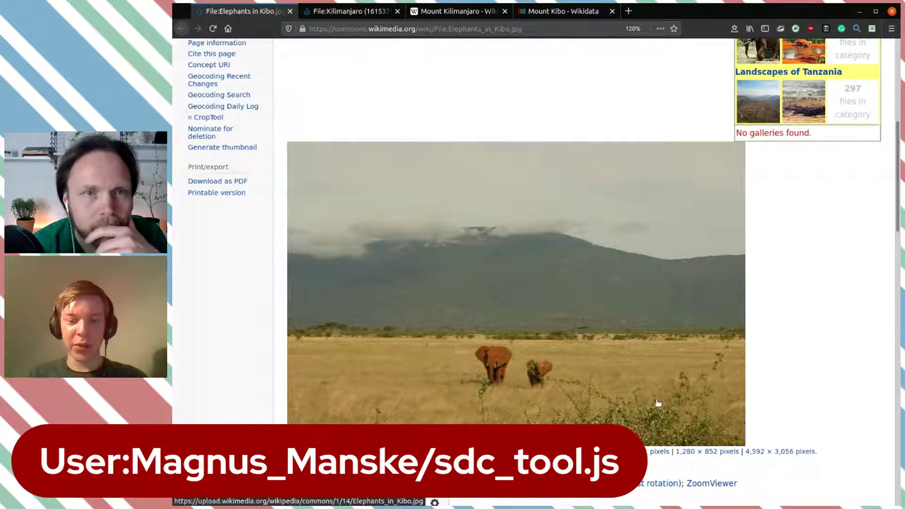
scroll(658, 403, down, 14)
scroll(658, 404, up, 12)
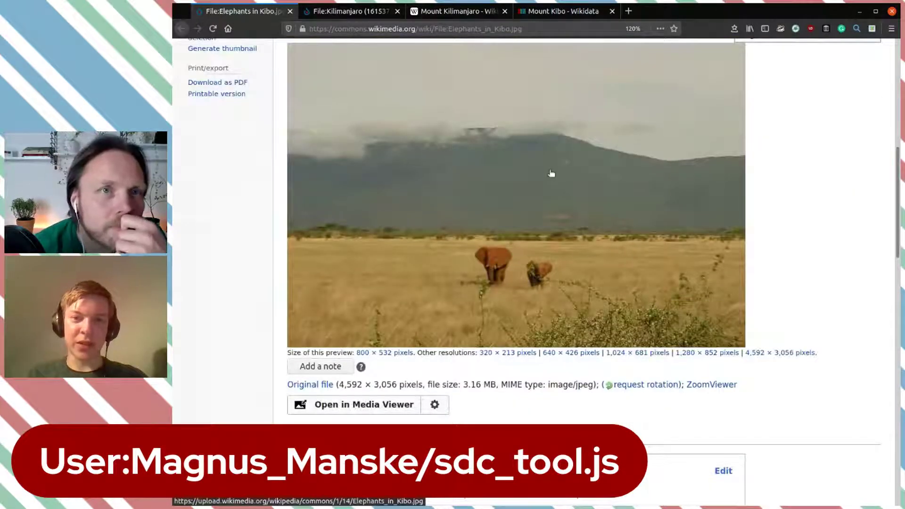
scroll(551, 174, up, 5)
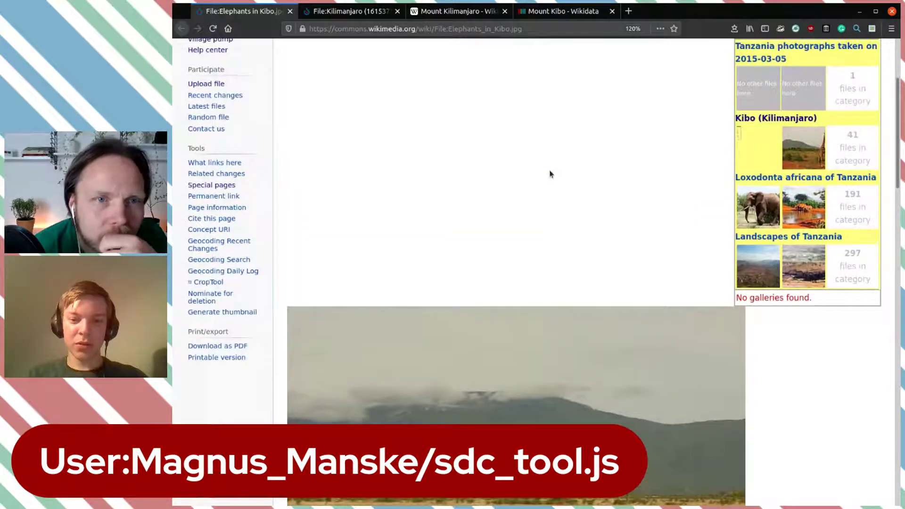
click(290, 12)
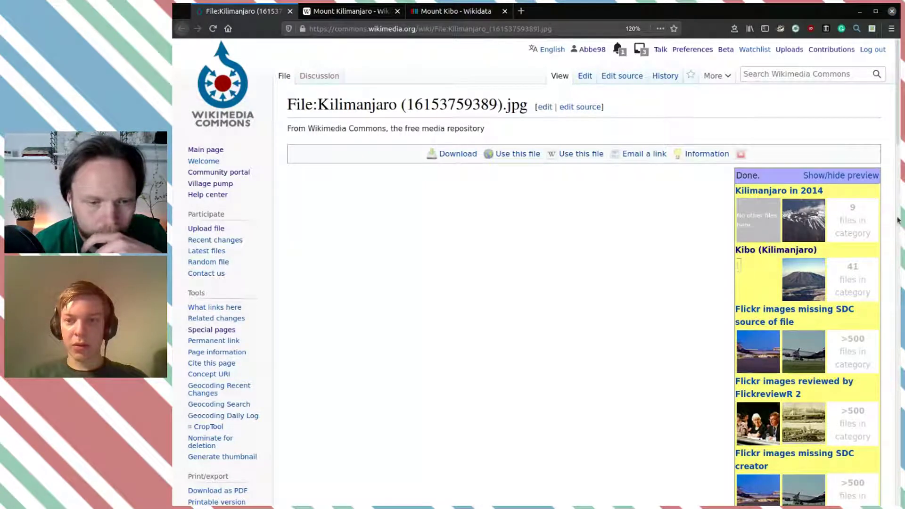
scroll(660, 229, down, 10)
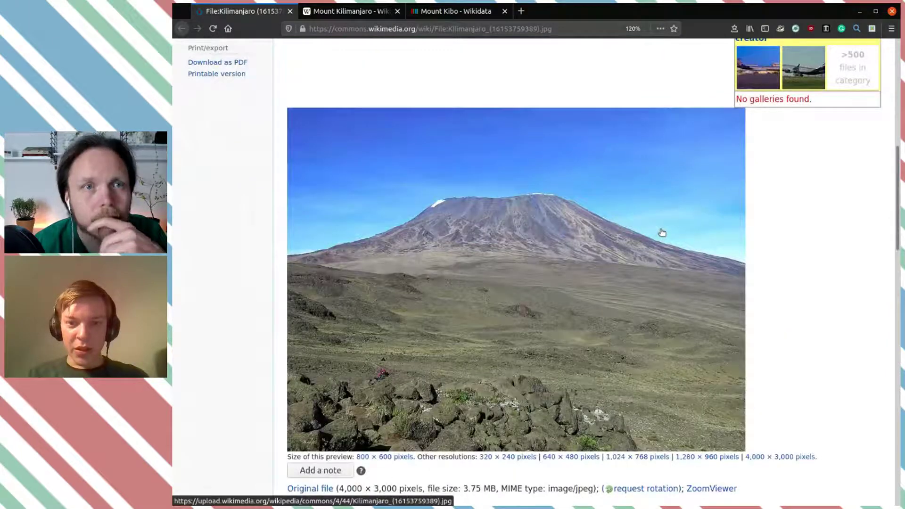
scroll(662, 233, down, 1)
scroll(661, 232, down, 10)
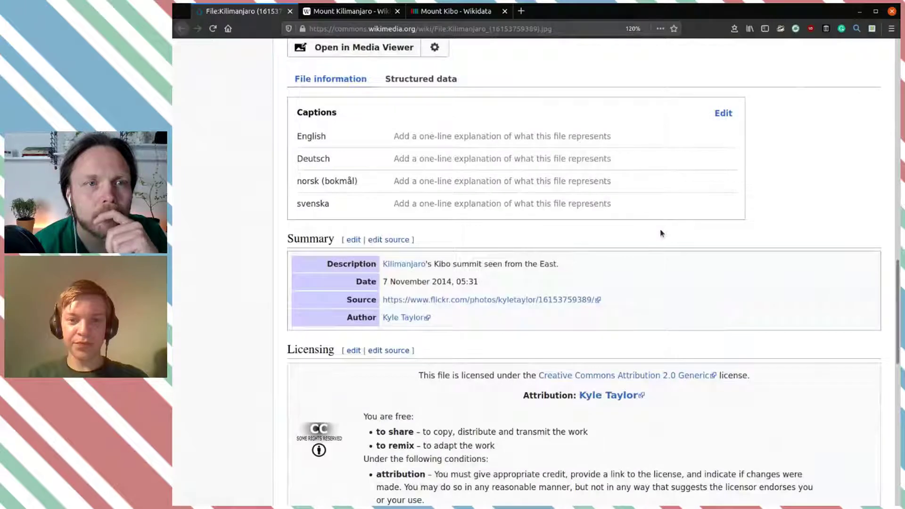
scroll(661, 233, up, 1)
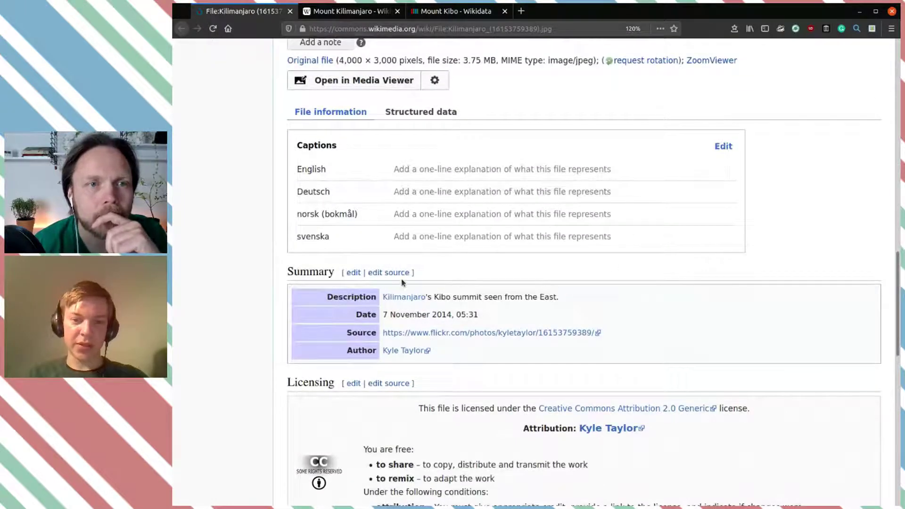
scroll(670, 278, up, 5)
scroll(671, 278, up, 6)
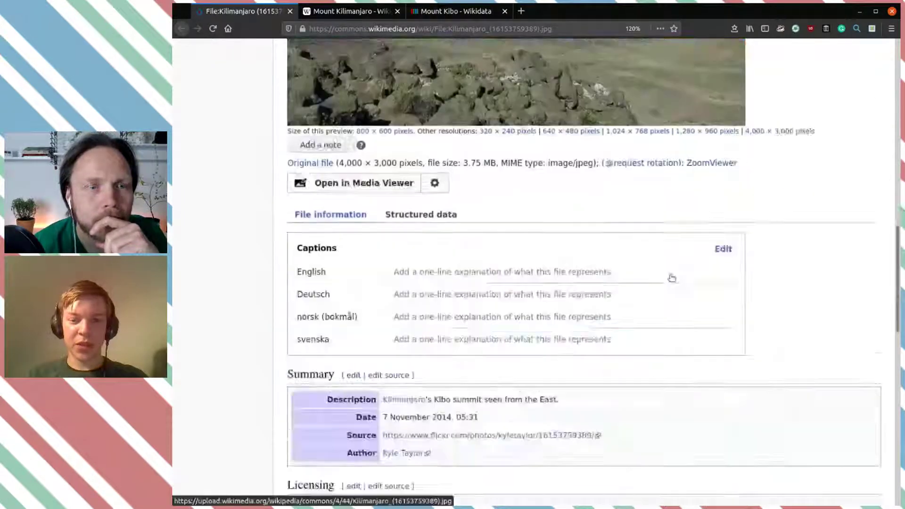
scroll(670, 279, up, 1)
scroll(670, 276, down, 10)
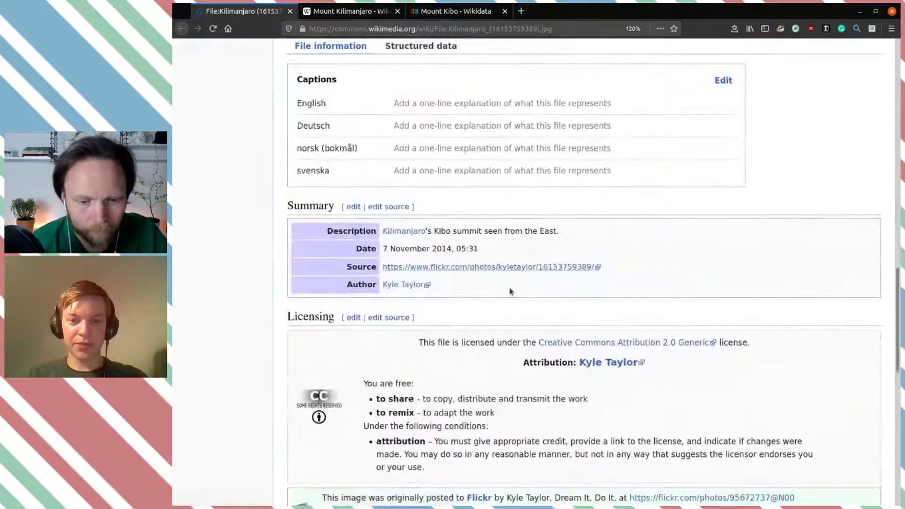
scroll(505, 202, up, 2)
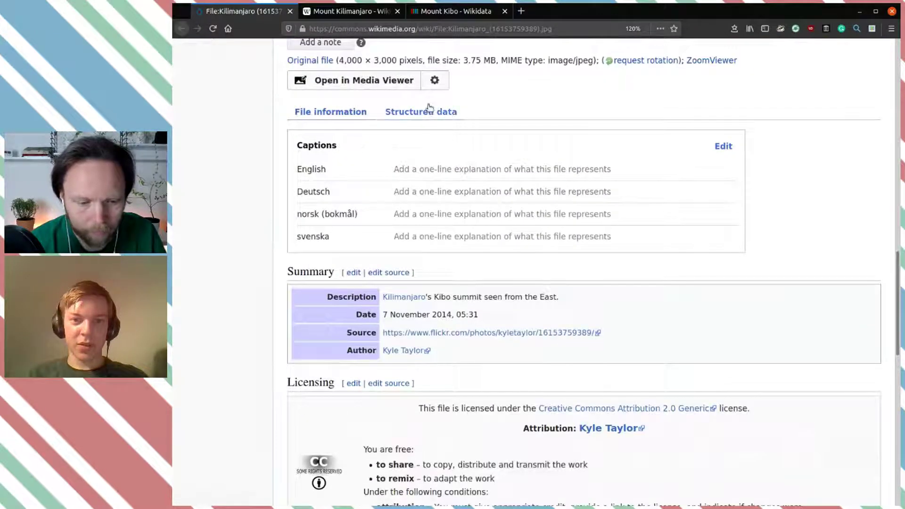
click(421, 111)
click(377, 186)
text(m)
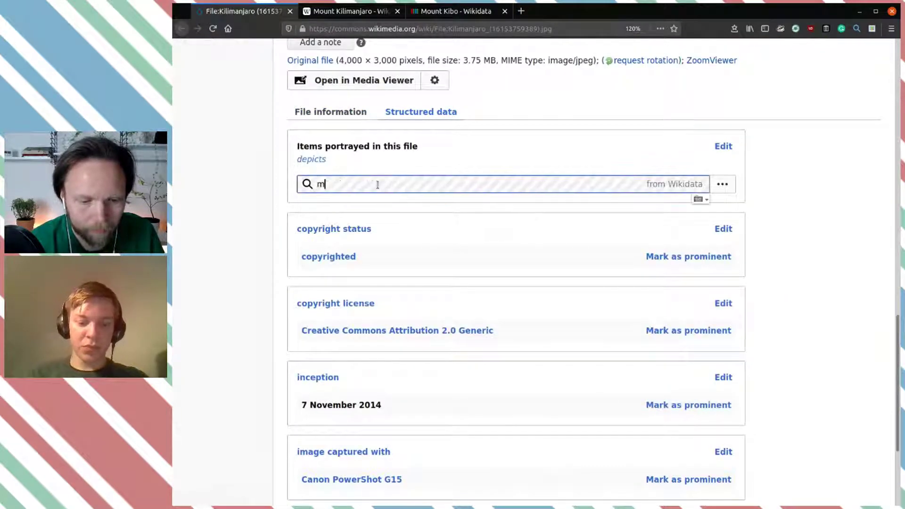
text(ount kibo)
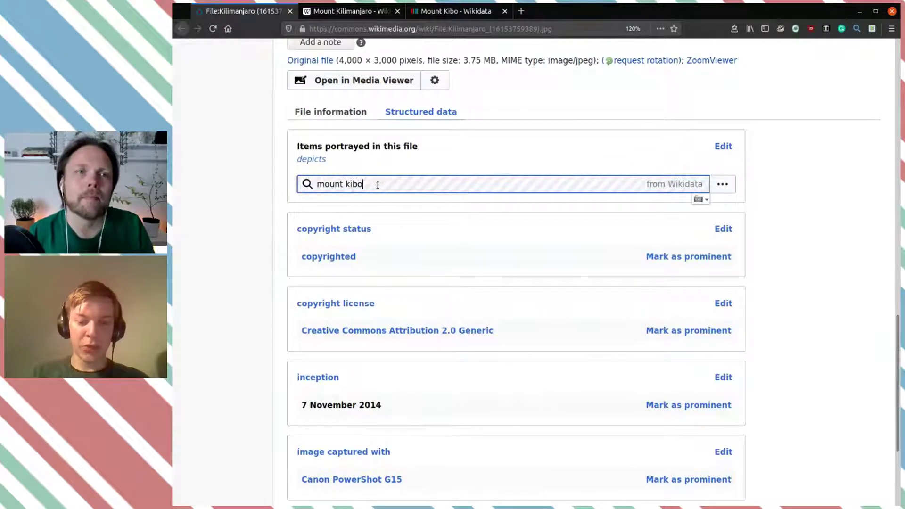
click(361, 206)
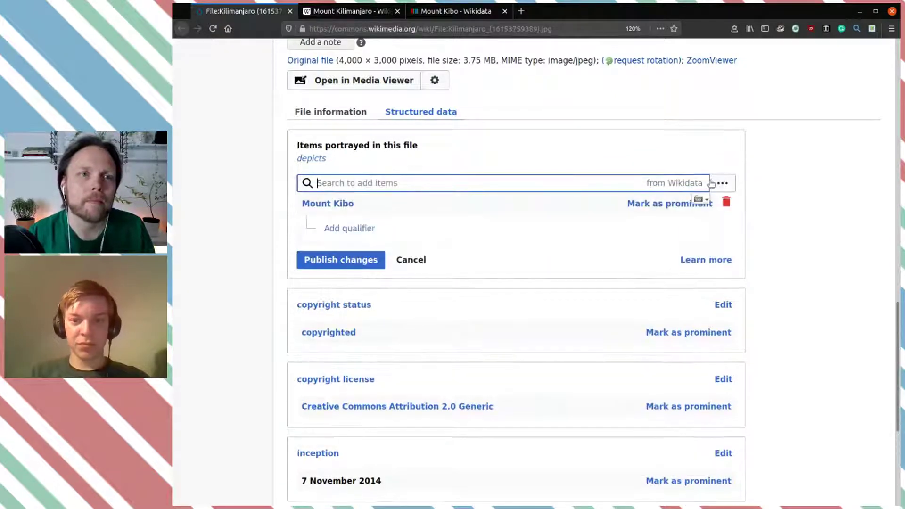
click(352, 260)
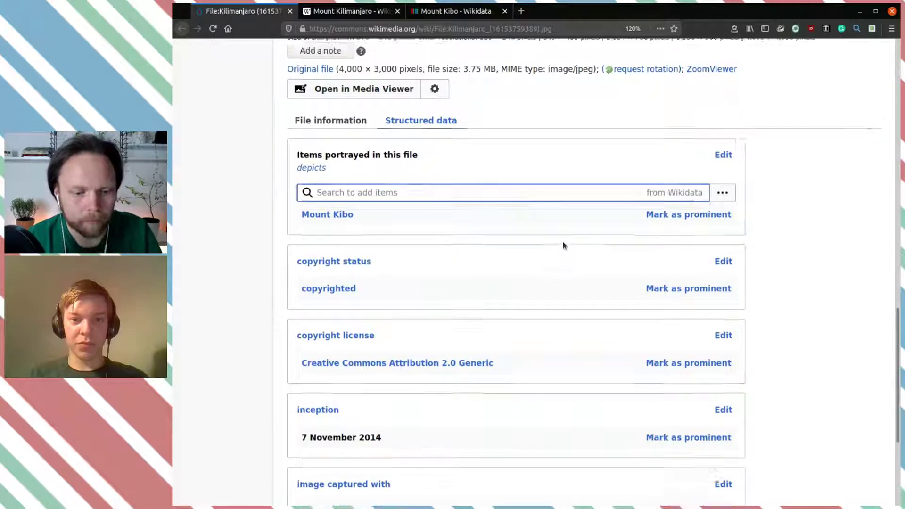
Step: Go from the file's Kilimanjaro in 2014 category through Kilimanjaro by year up to the main Kilimanjaro category
scroll(563, 246, up, 3)
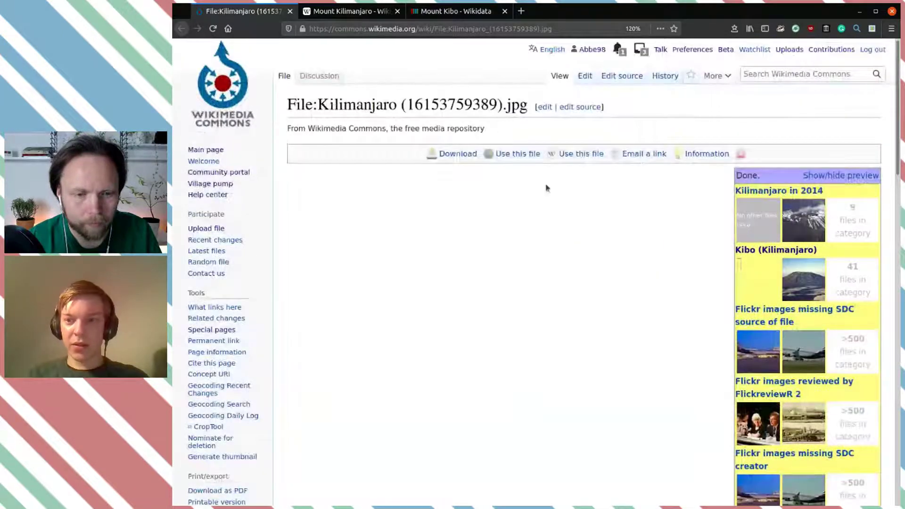
click(781, 191)
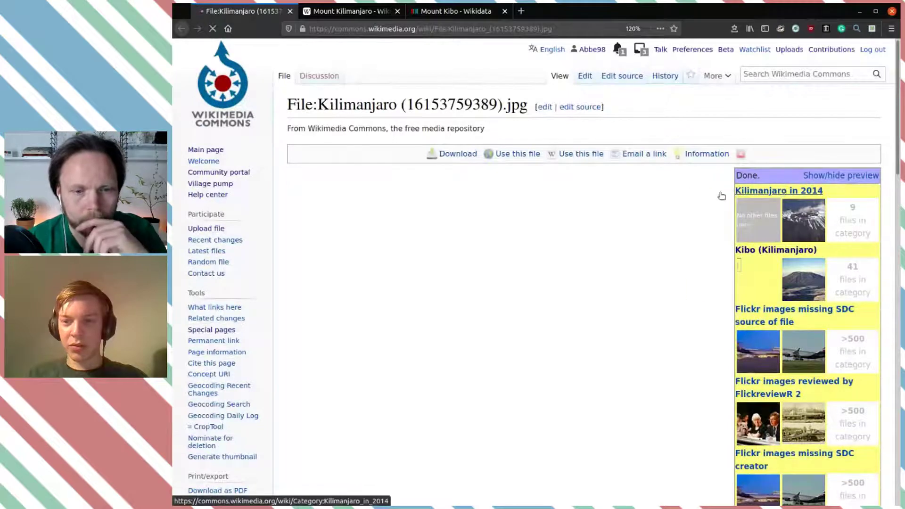
scroll(528, 207, down, 5)
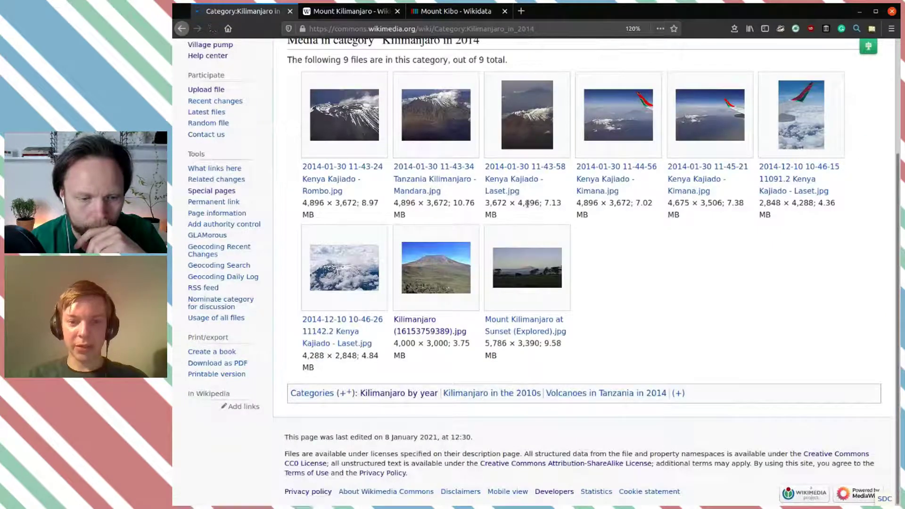
mouse_move(391, 397)
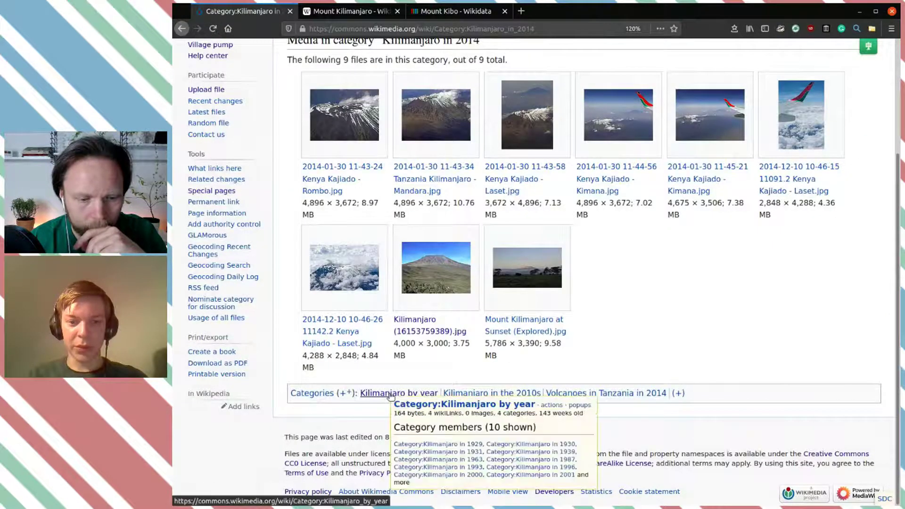
click(366, 393)
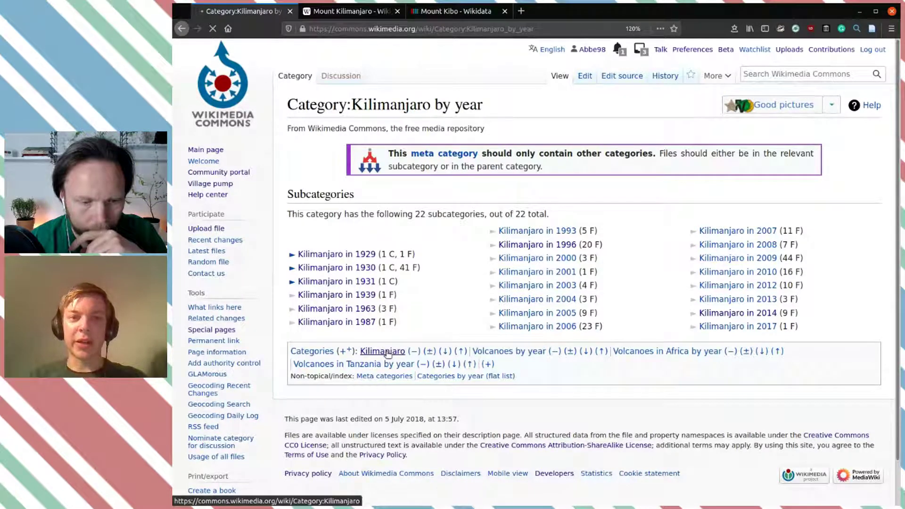
click(386, 352)
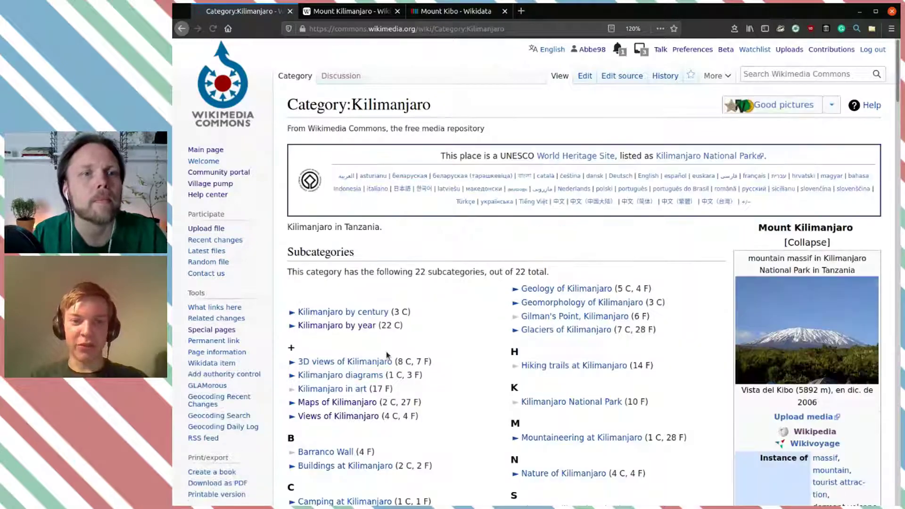
Step: Look through the subcategories and files of the Kilimanjaro category and open the Kilimanjaro in art subcategory
scroll(386, 352, down, 8)
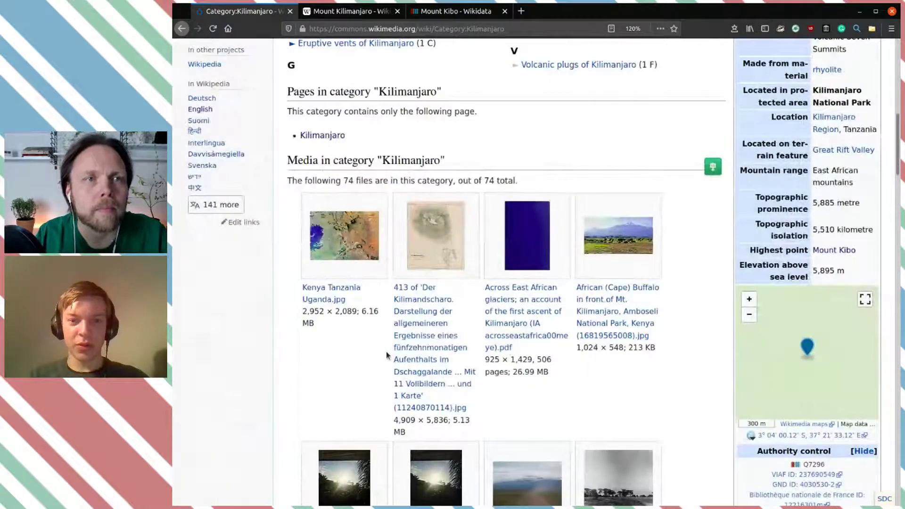
scroll(386, 352, down, 10)
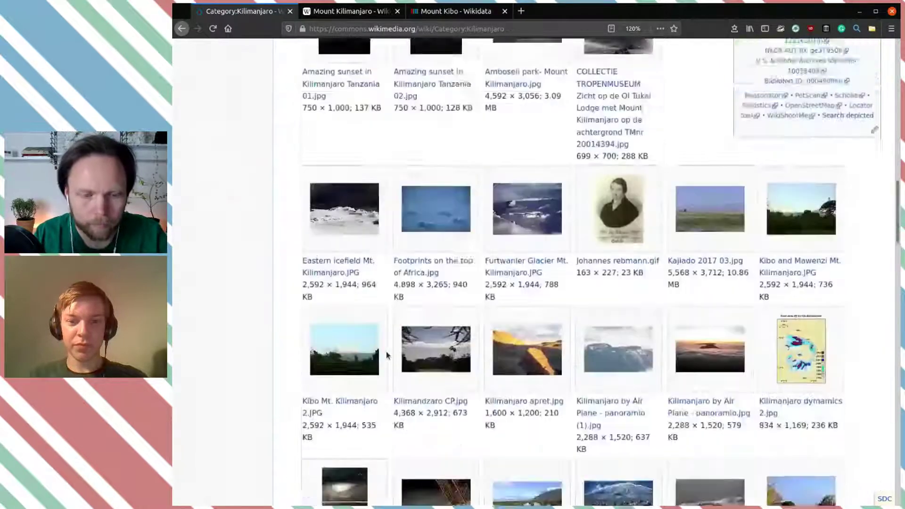
scroll(386, 352, up, 20)
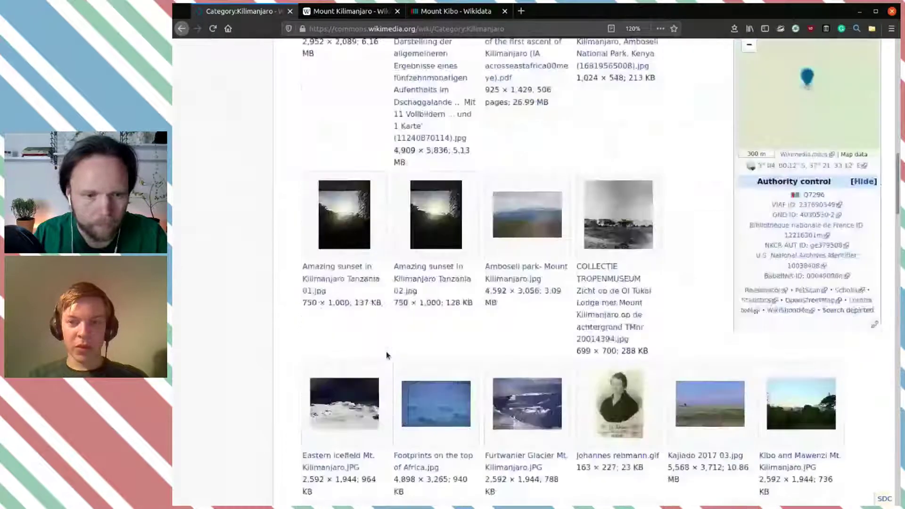
scroll(375, 465, down, 3)
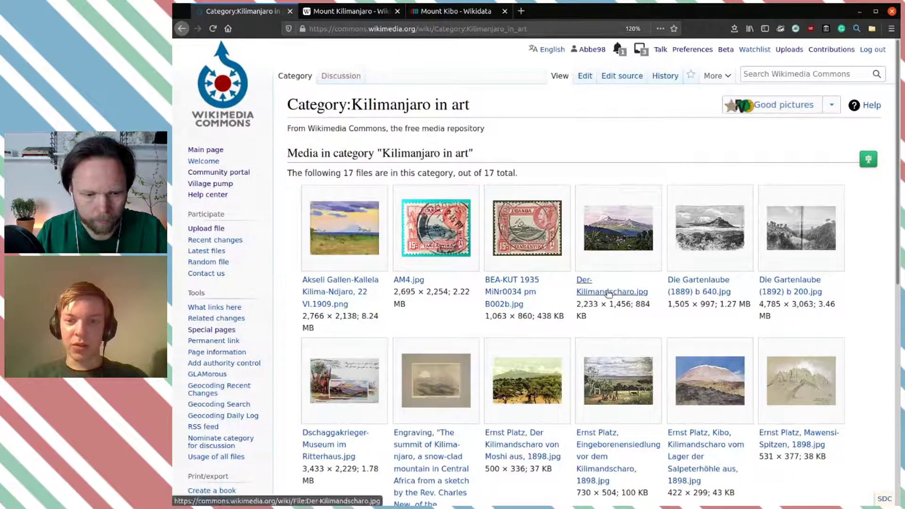
Step: Open Der-Kilimandscharo.jpg, Kilimanjaro by Charles New.jpeg and the 1898 Ernst Platz painting of Kibo from the art category in background tabs
mouse_move(609, 284)
scroll(593, 238, down, 3)
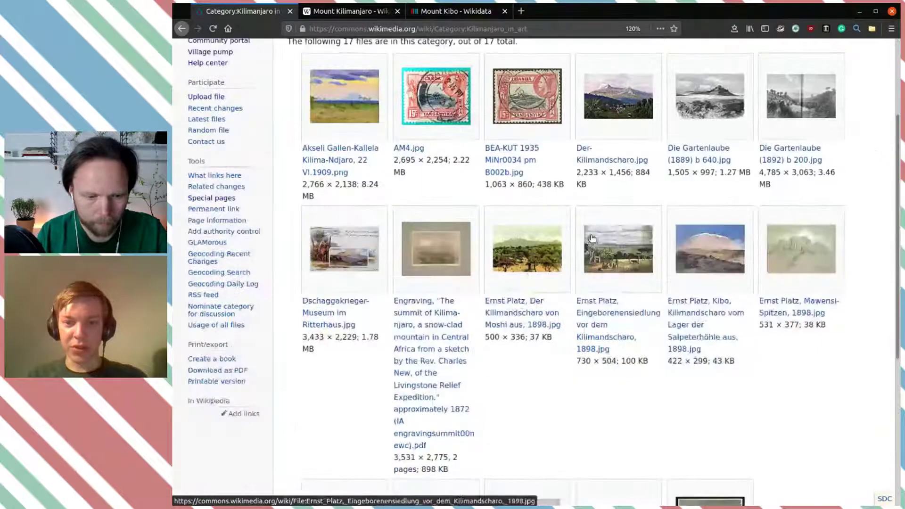
scroll(593, 238, up, 3)
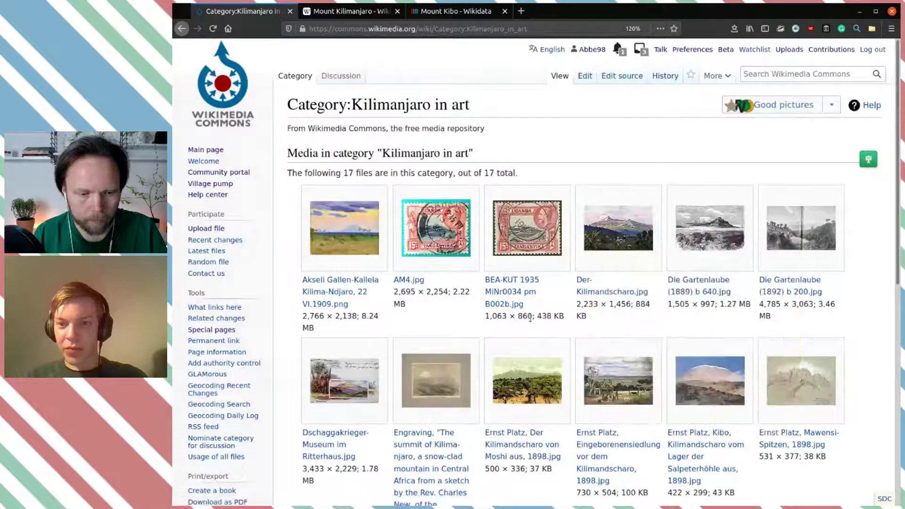
middle_click(639, 304)
scroll(799, 309, down, 5)
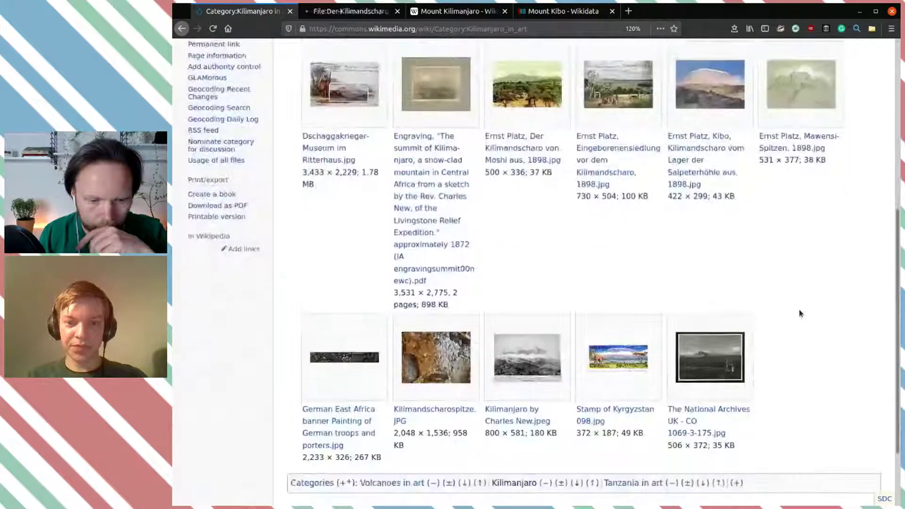
scroll(800, 310, down, 1)
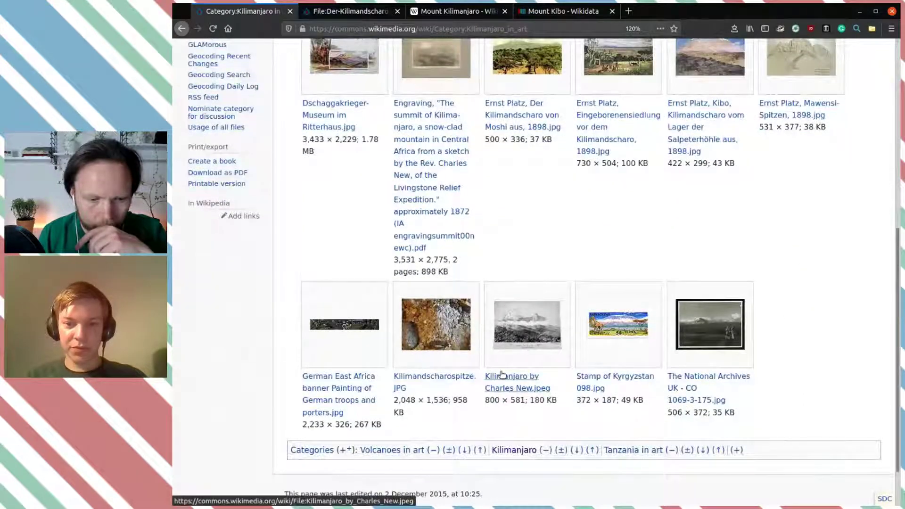
scroll(643, 234, up, 3)
scroll(834, 377, up, 1)
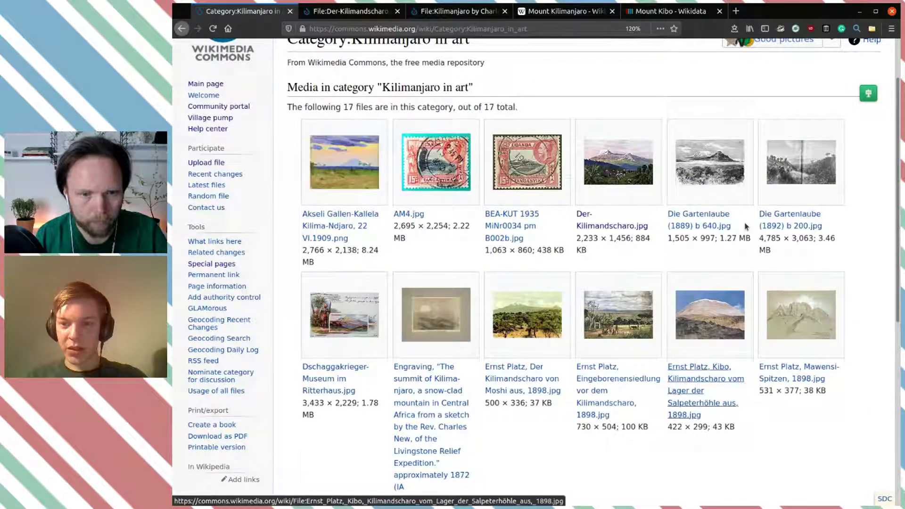
Step: Switch to the 1898 Ernst Platz painting of Kibo and examine its image, title and description
click(554, 11)
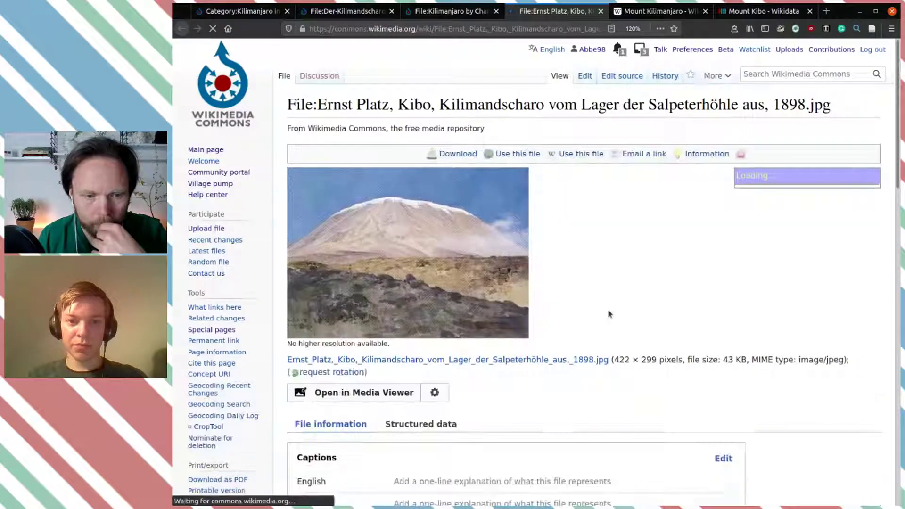
scroll(677, 328, down, 6)
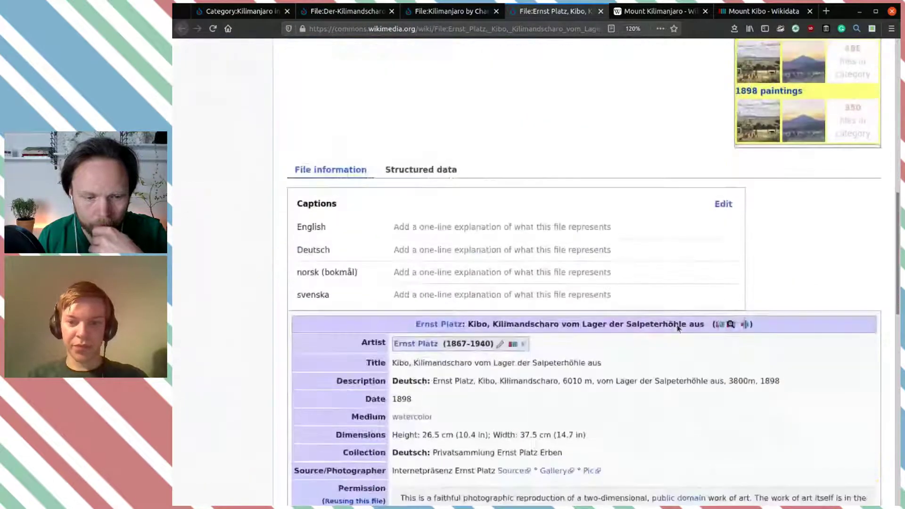
scroll(485, 258, up, 6)
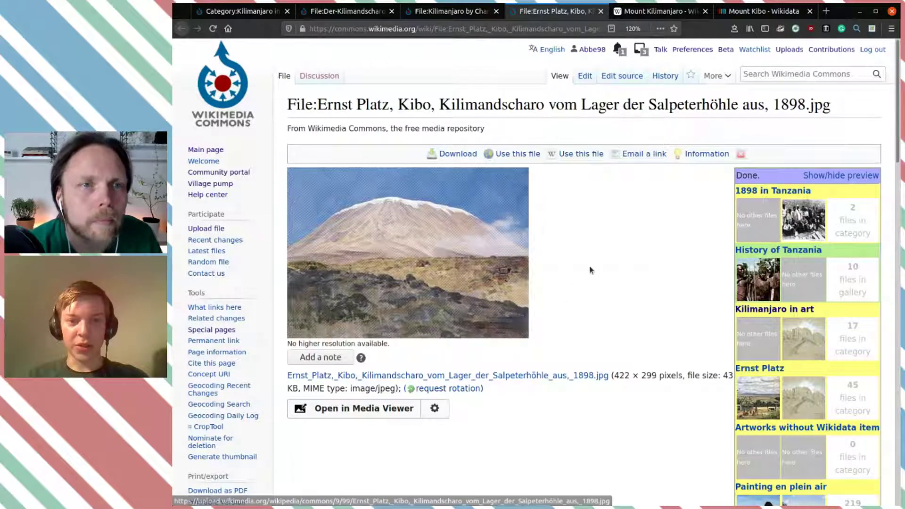
scroll(590, 270, down, 1)
scroll(555, 270, down, 5)
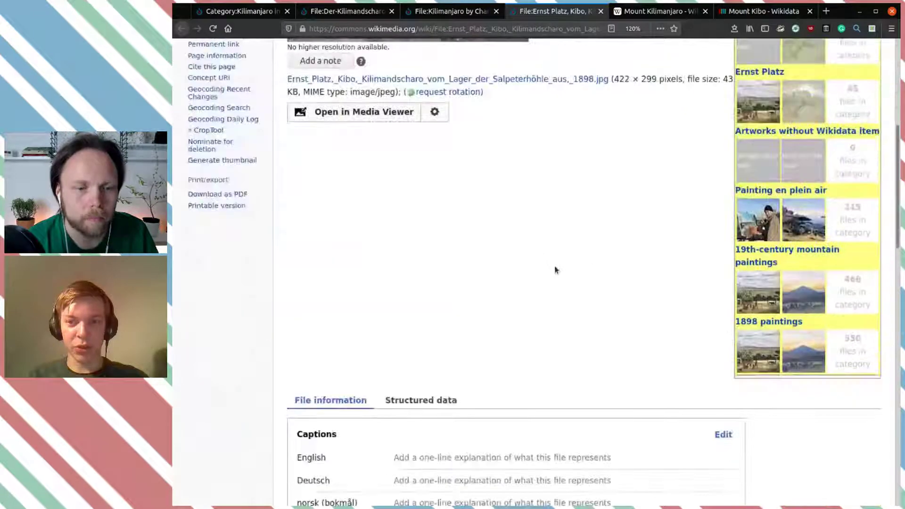
scroll(555, 270, up, 2)
scroll(556, 270, down, 5)
scroll(555, 268, up, 4)
scroll(555, 268, down, 3)
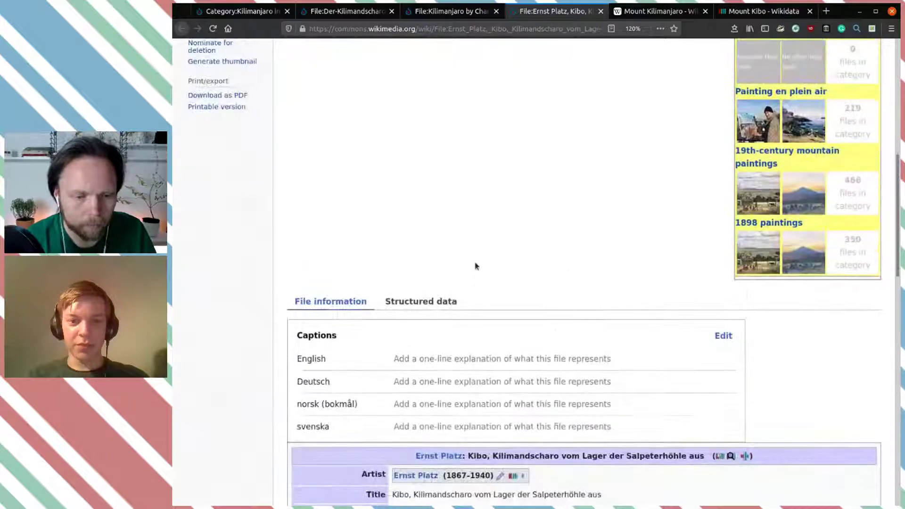
Step: Add Mount Kibo as a depicts item in the Ernst Platz painting's structured data and publish the change
click(417, 302)
click(435, 380)
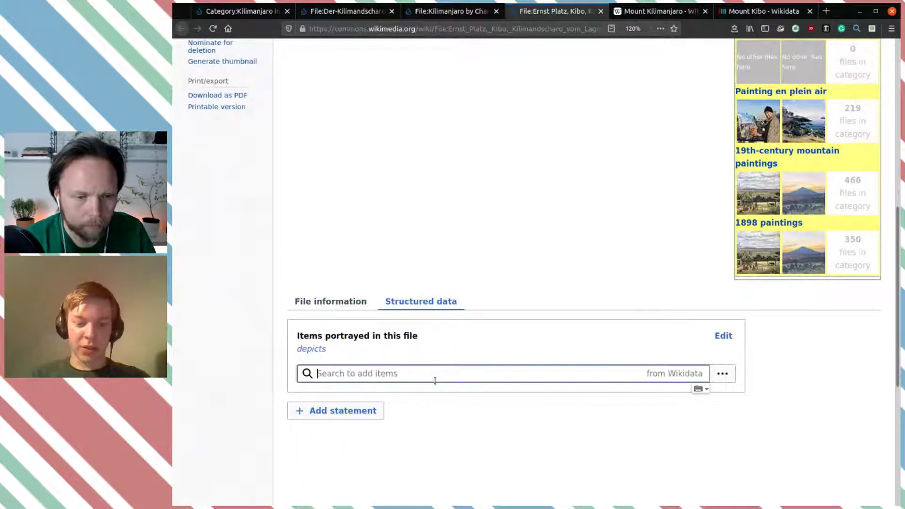
text(mount )
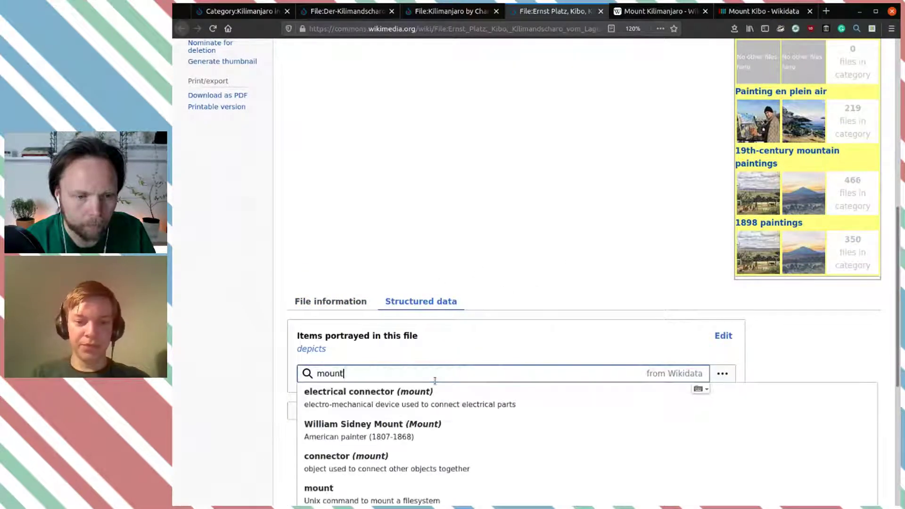
text(kibo)
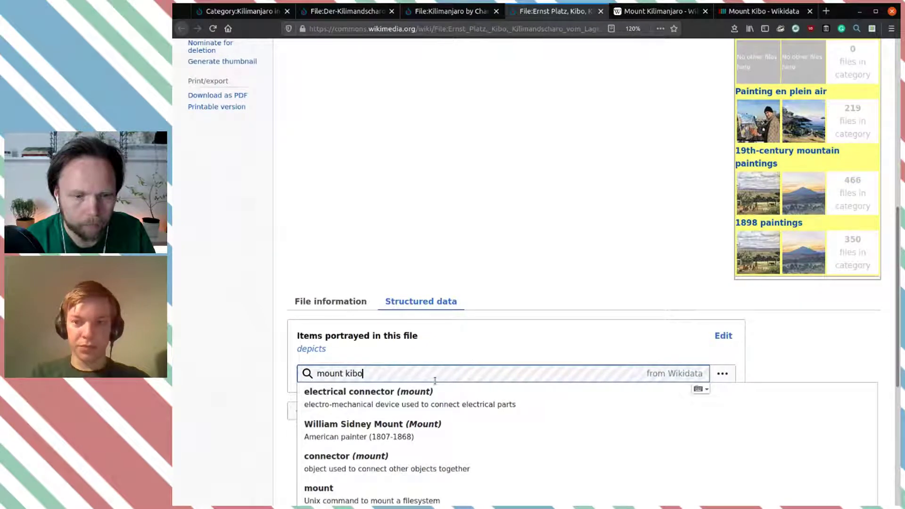
click(377, 403)
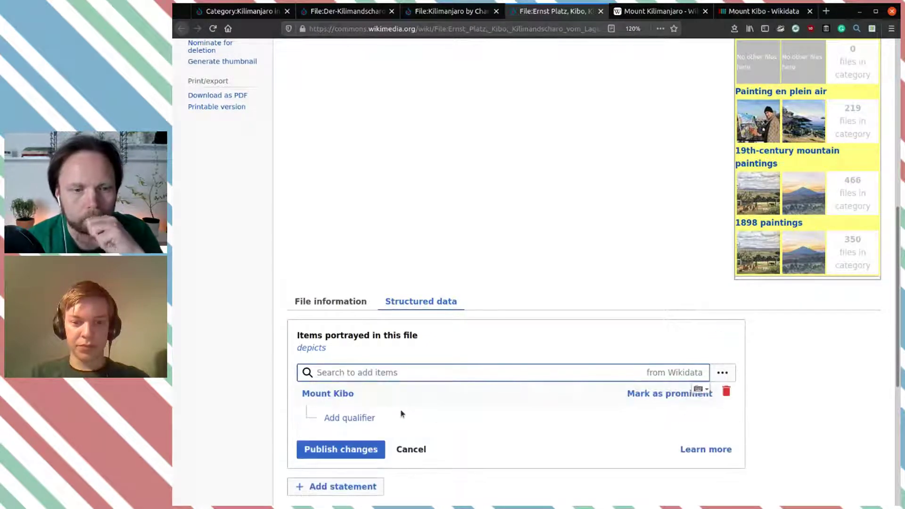
click(344, 451)
scroll(520, 162, up, 5)
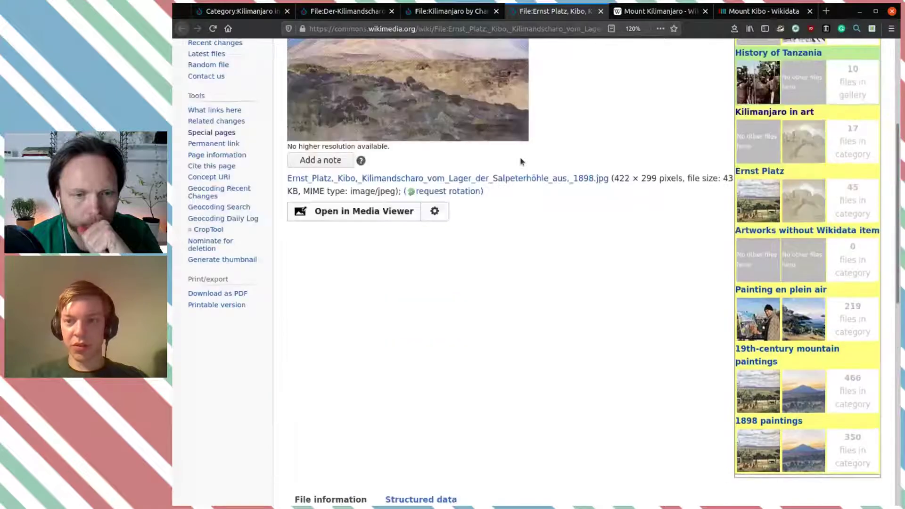
Step: Review the Ernst Platz painting's file page, including its image and categories, and close the page
scroll(522, 161, up, 3)
scroll(522, 161, down, 3)
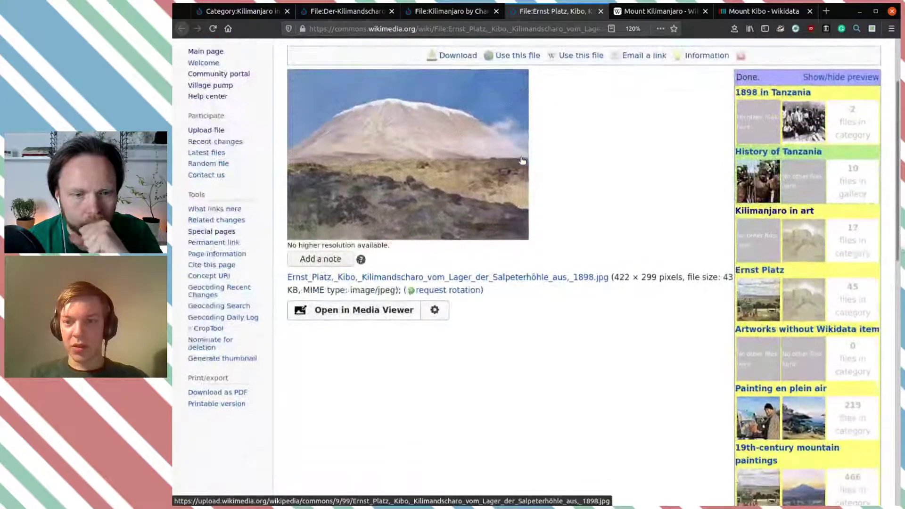
scroll(622, 284, down, 2)
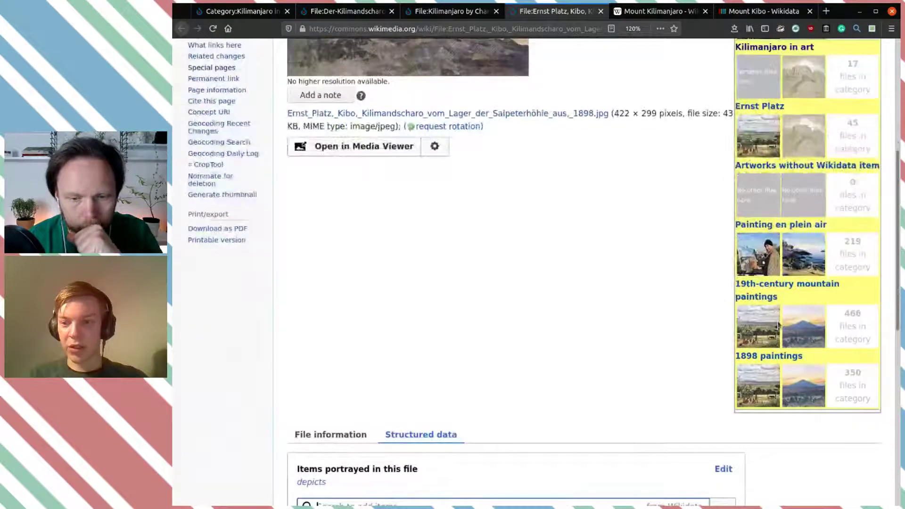
scroll(698, 323, up, 5)
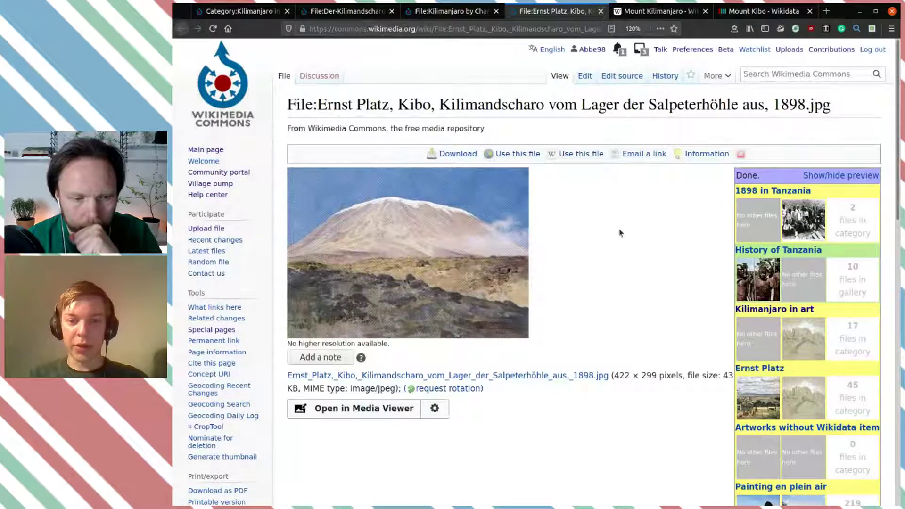
scroll(618, 232, down, 8)
scroll(621, 222, up, 8)
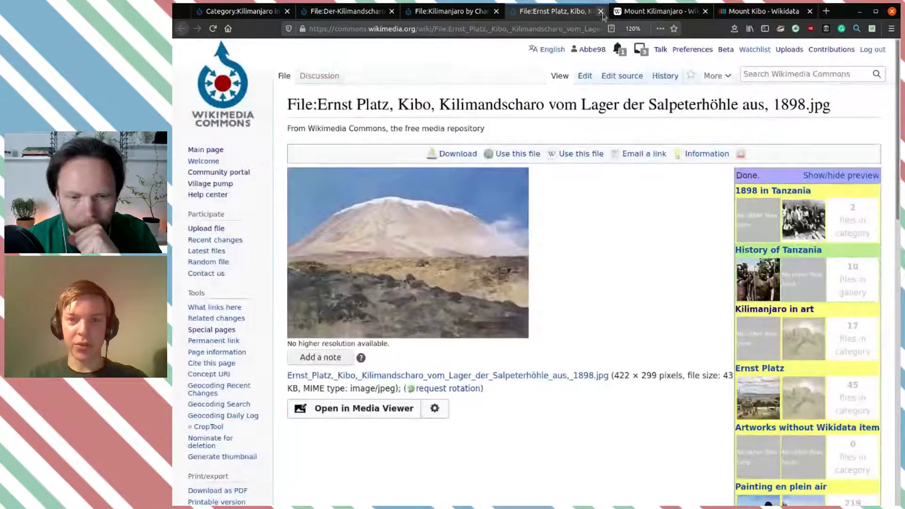
click(600, 11)
Step: Switch to Kilimanjaro by Charles New.jpeg and examine the sketch, its printed labels and the file summary
click(483, 13)
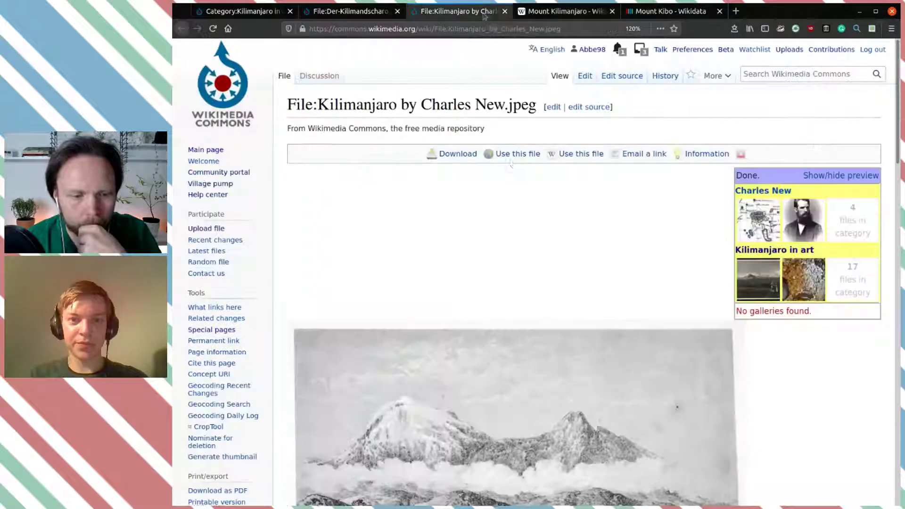
scroll(526, 182, down, 6)
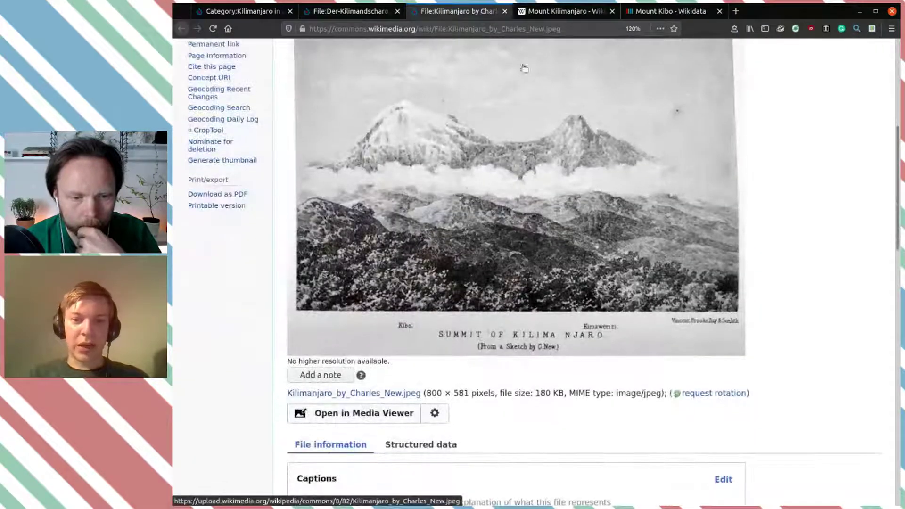
scroll(531, 219, down, 7)
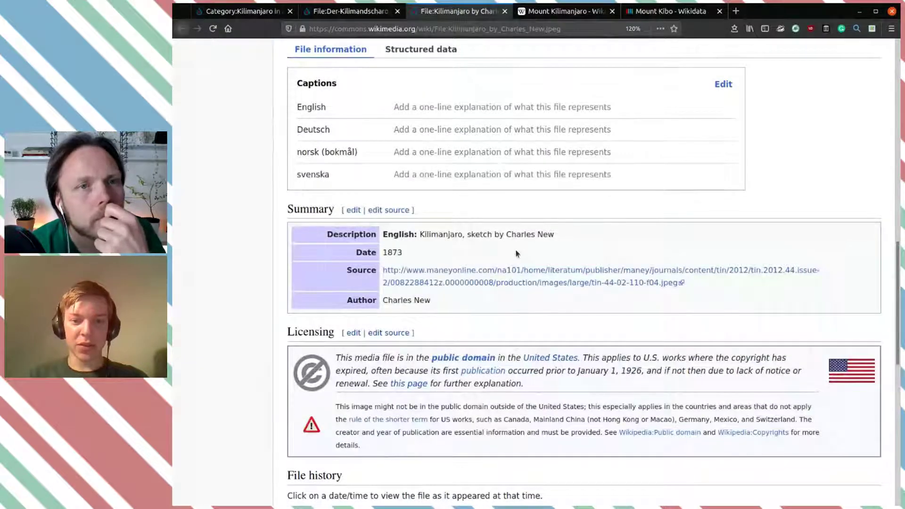
scroll(516, 254, up, 5)
scroll(528, 261, up, 5)
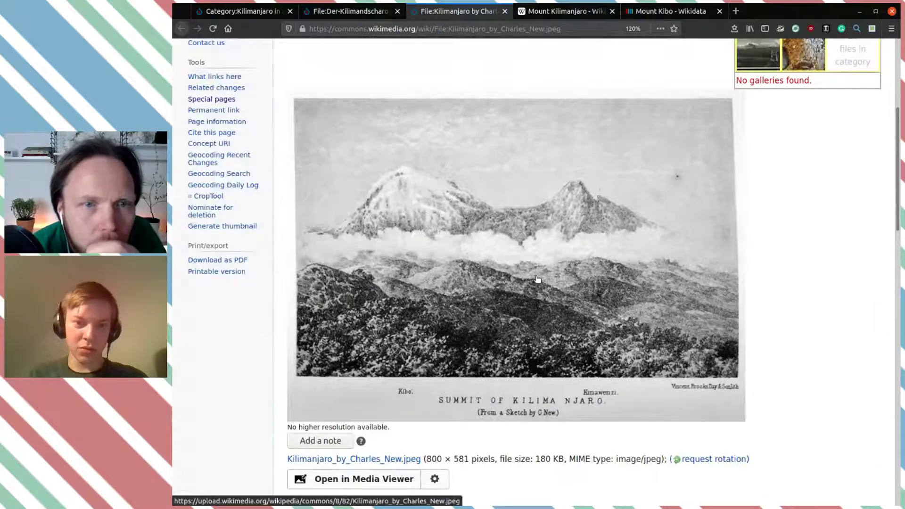
Step: Add Mount Kibo as a depicts item in the Charles New sketch's structured data, publish the change and close the file page
scroll(537, 279, down, 3)
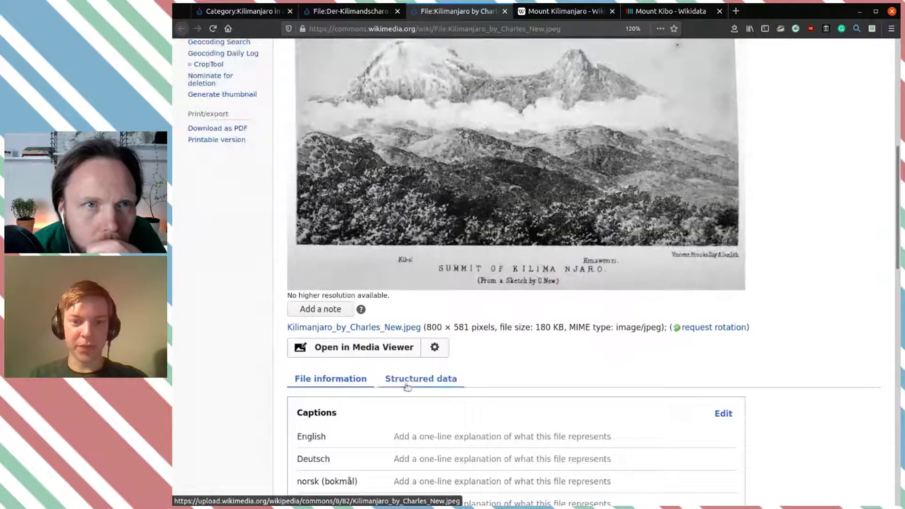
click(443, 384)
scroll(535, 384, down, 5)
scroll(535, 388, down, 1)
click(356, 156)
text(mount)
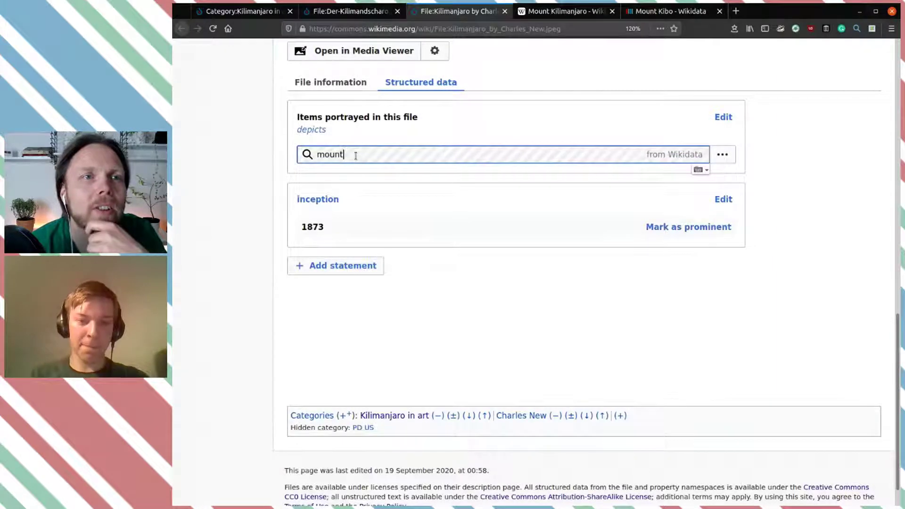
text( kibo)
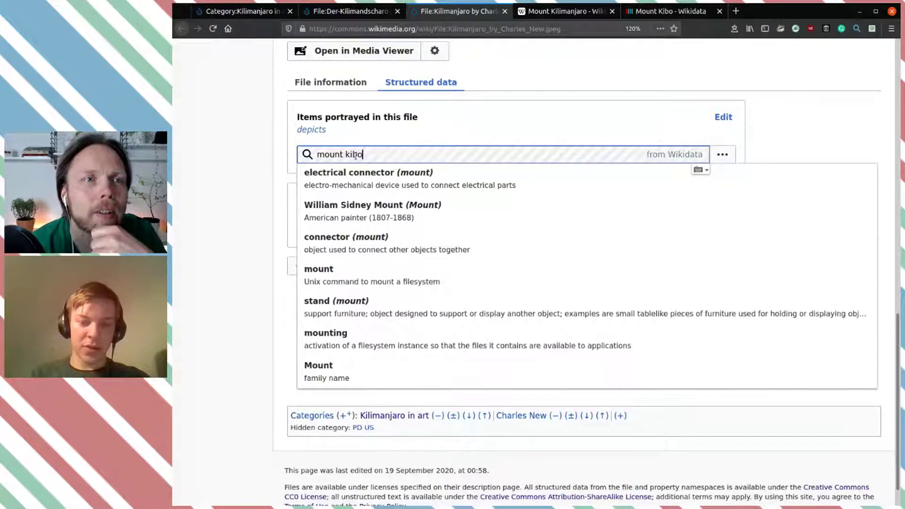
click(353, 184)
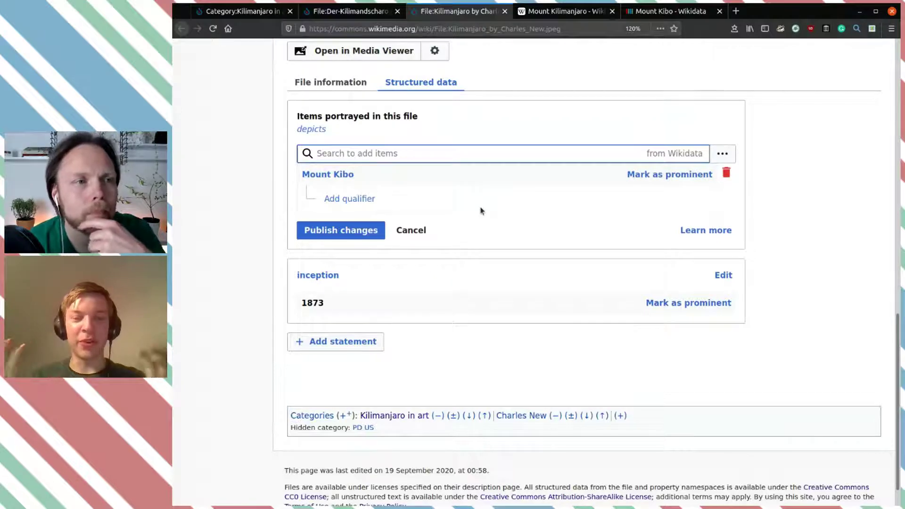
click(346, 236)
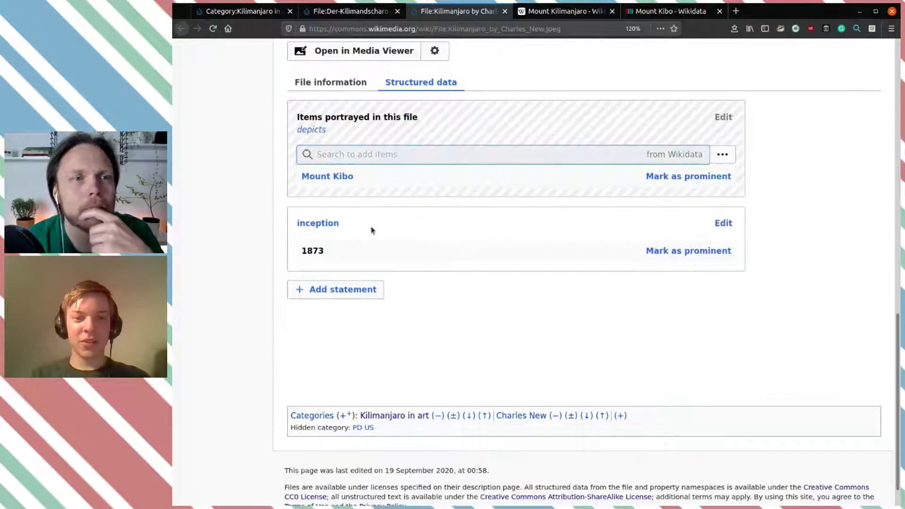
scroll(447, 231, up, 10)
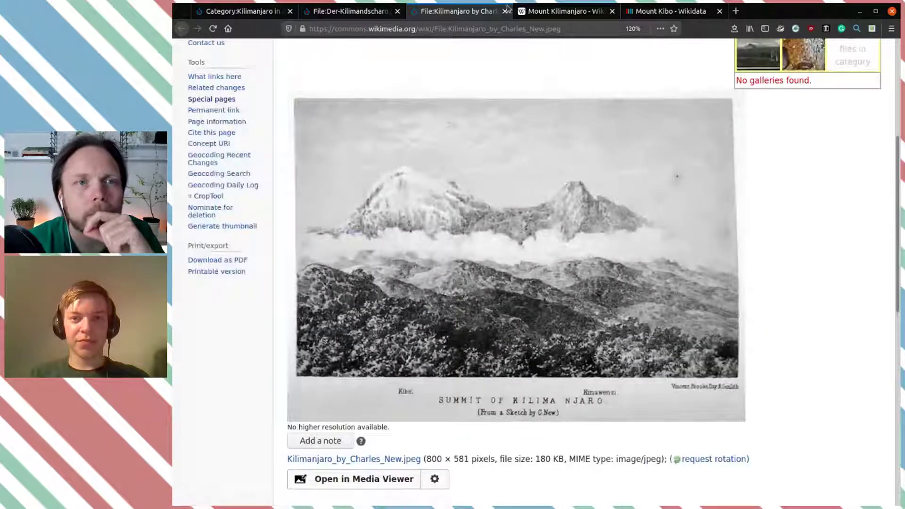
click(505, 12)
Step: Switch to Der-Kilimandscharo.jpg and examine its image, existing structured data and summary details
click(359, 13)
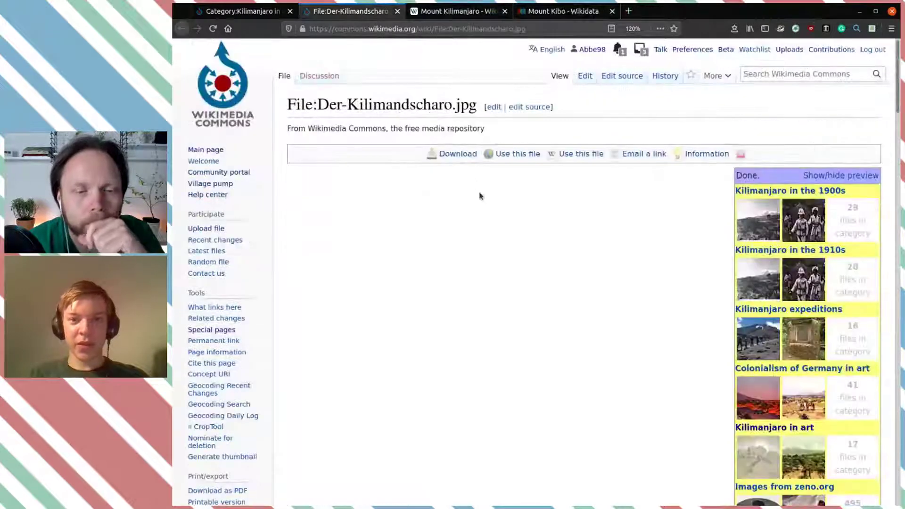
scroll(480, 195, down, 12)
scroll(480, 195, up, 2)
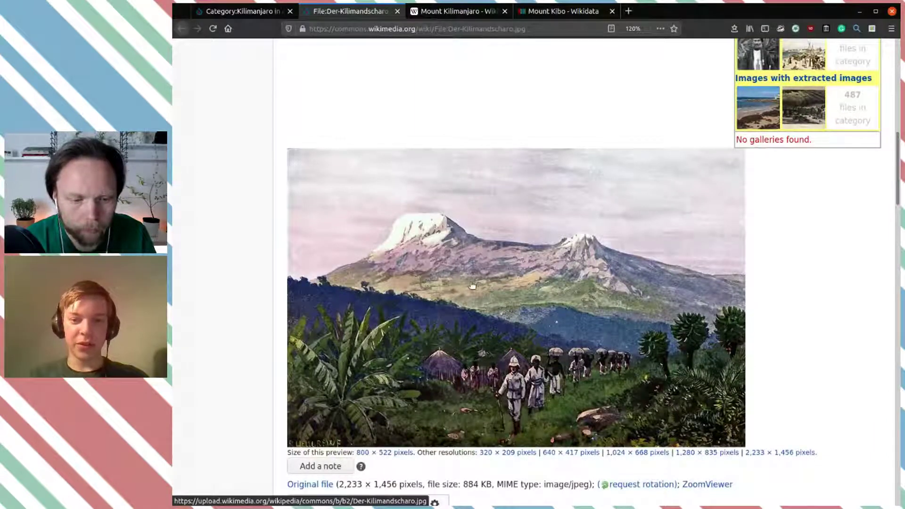
scroll(472, 285, down, 5)
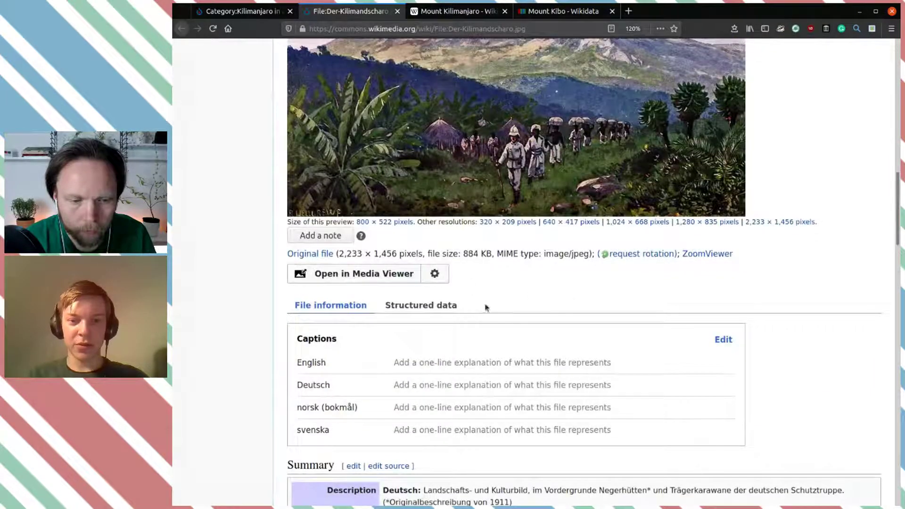
click(426, 307)
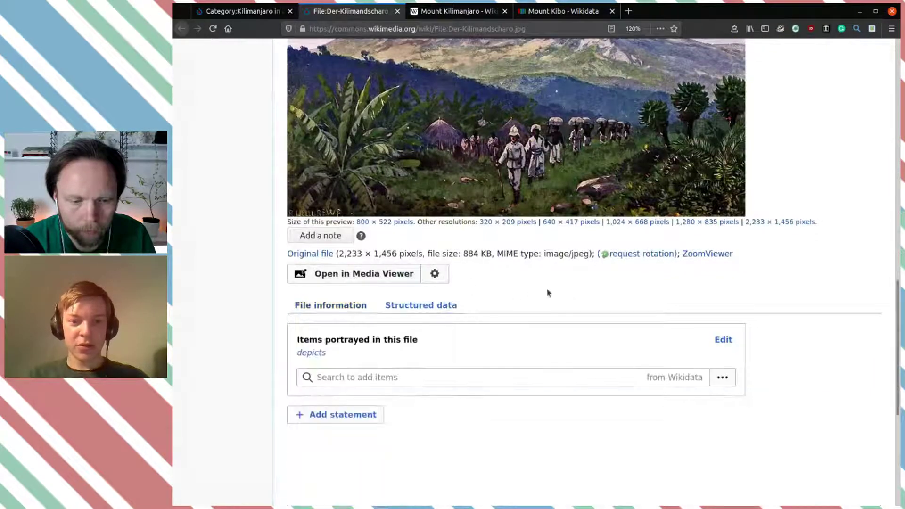
click(344, 305)
scroll(401, 199, down, 7)
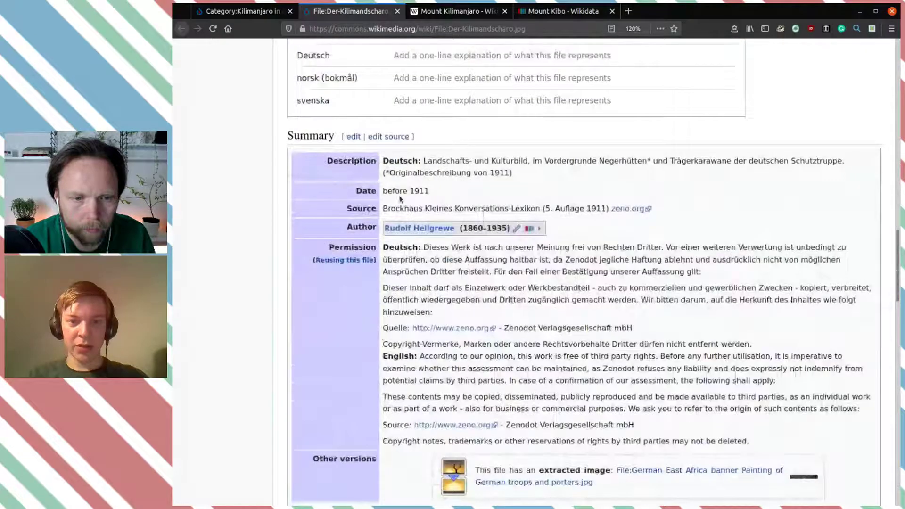
scroll(451, 199, up, 4)
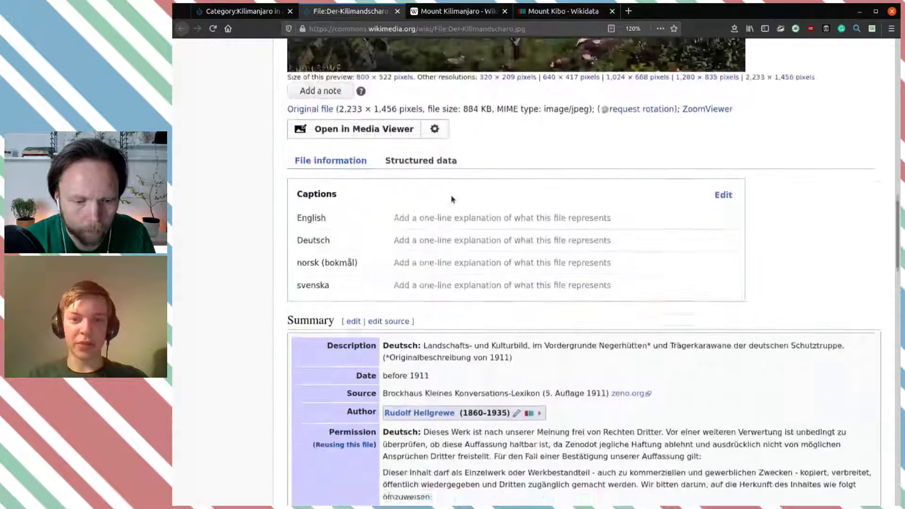
Step: Add Mount Kibo as a depicts item in the structured data of Der-Kilimandscharo.jpg, publish the change and close the file page
click(415, 173)
click(382, 245)
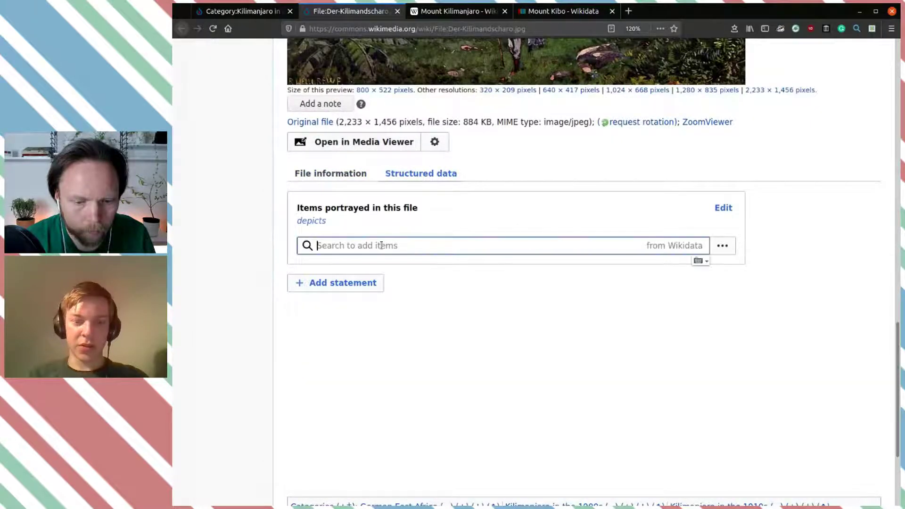
text(mount)
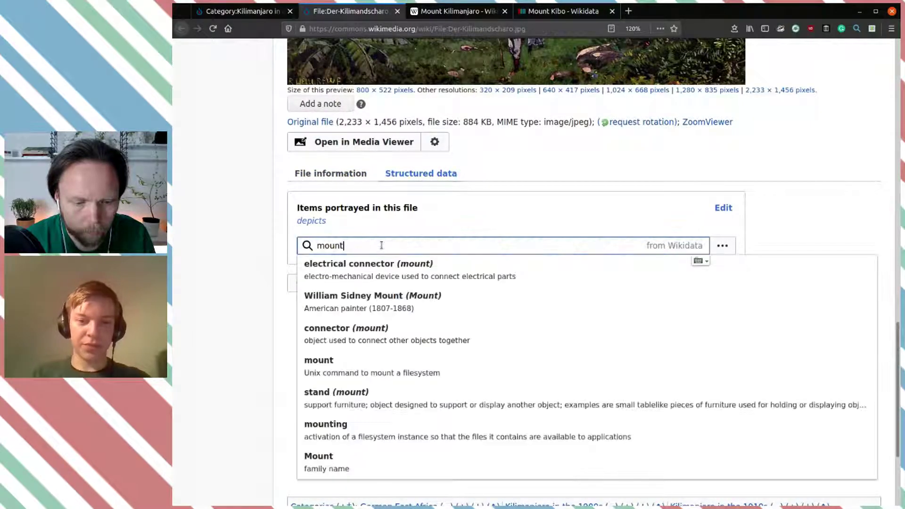
text( kibo)
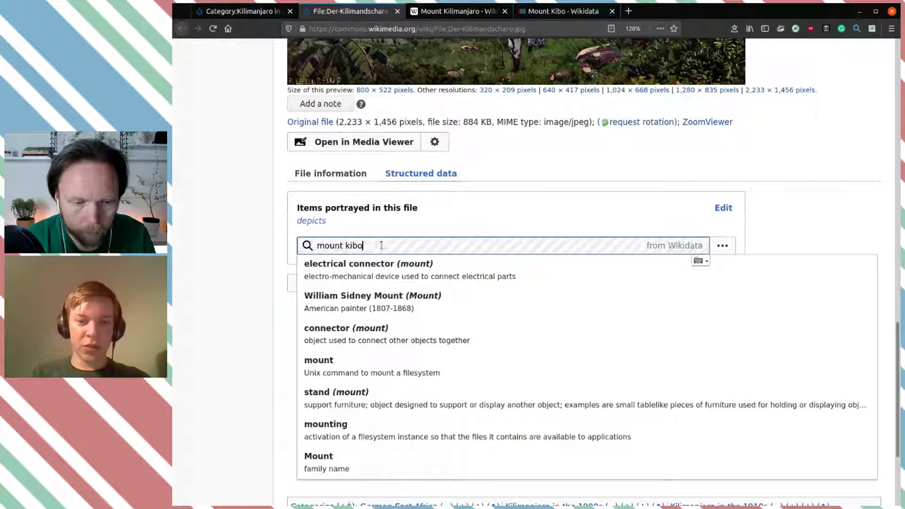
click(367, 278)
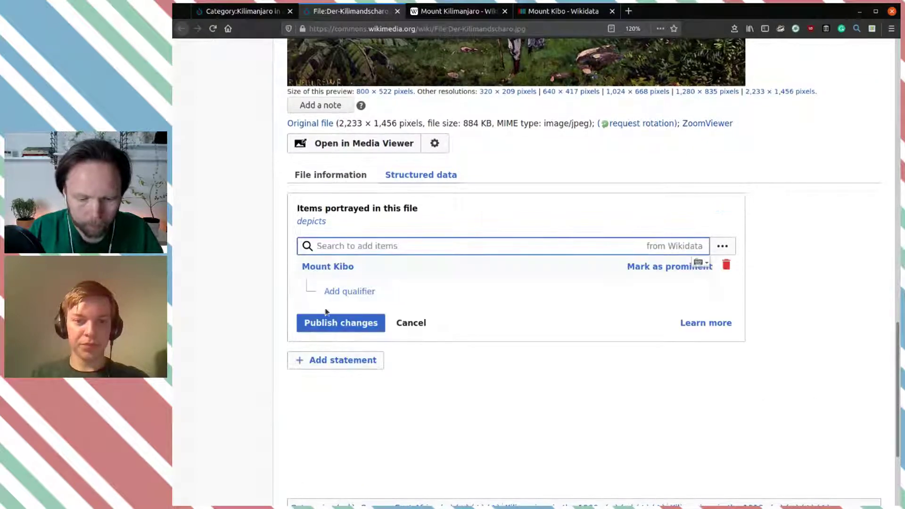
click(340, 323)
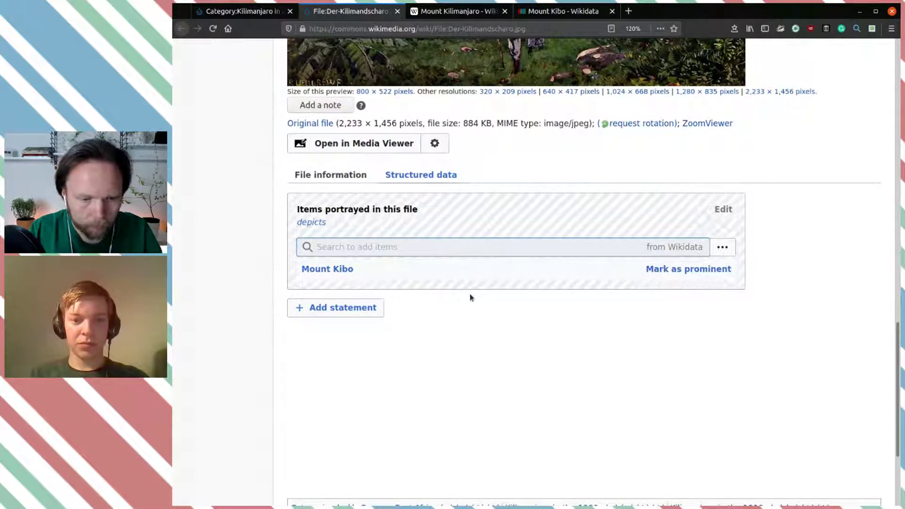
scroll(488, 221, up, 5)
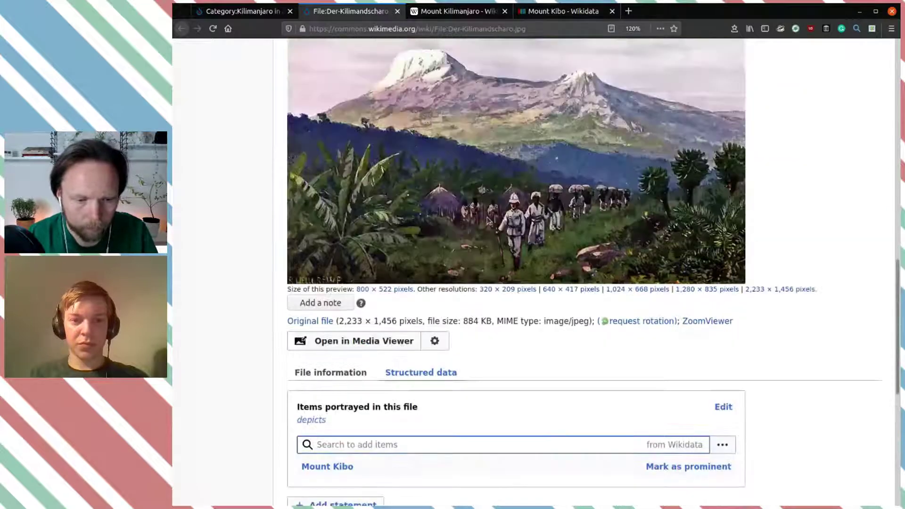
click(396, 11)
Step: Return to the Kilimanjaro in art category and look through its remaining files
click(243, 11)
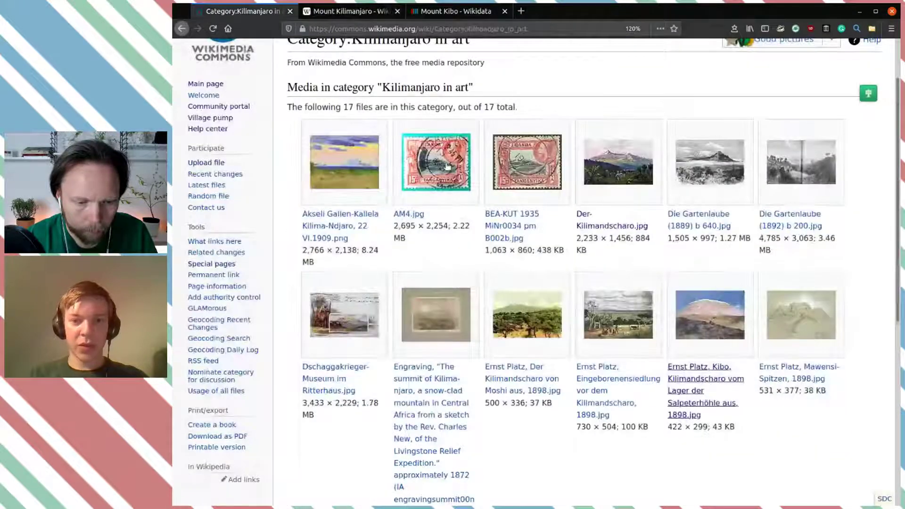
scroll(448, 168, down, 4)
scroll(448, 168, down, 1)
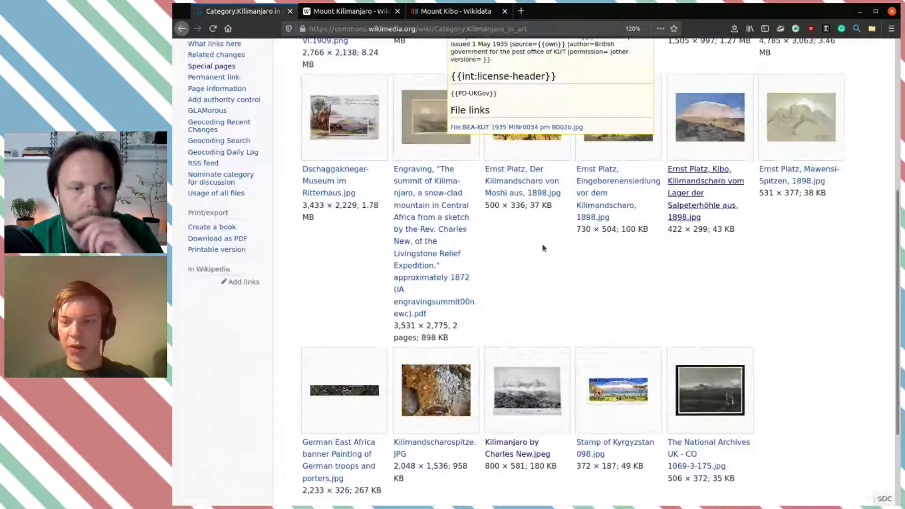
scroll(542, 249, up, 7)
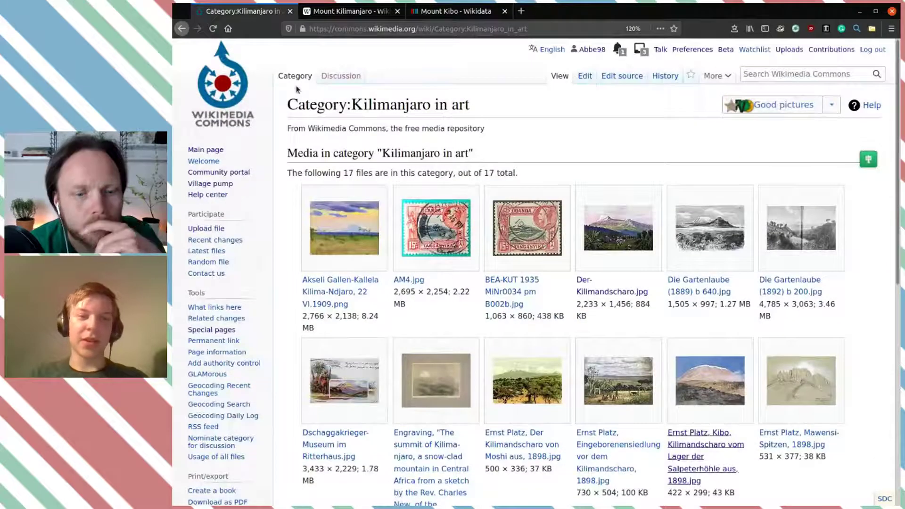